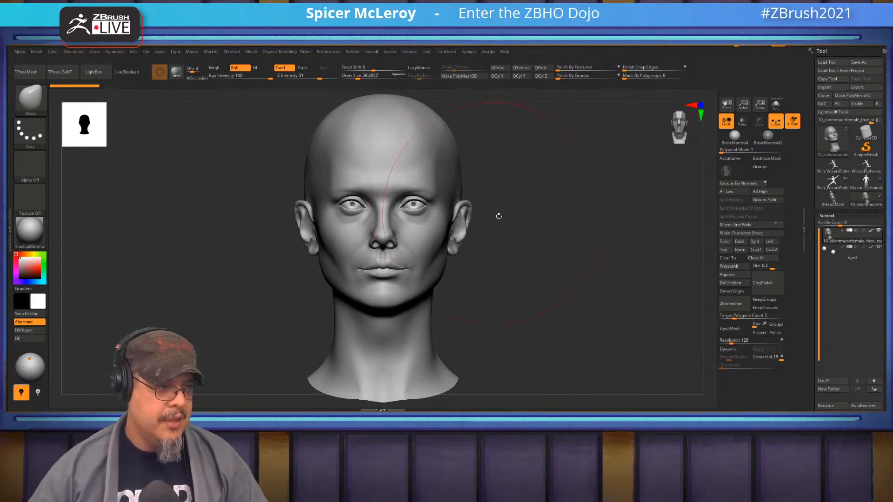
- Frame the ear and jaw in side profile and switch to the DamStandard brush for sculpting there
{"action": "left_click_drag", "start_coordinate": [542, 283], "coordinate": [583, 336]}
{"action": "left_click_drag", "start_coordinate": [651, 189], "coordinate": [658, 337], "text": "alt"}
{"action": "left_click_drag", "start_coordinate": [670, 266], "coordinate": [646, 266]}
{"action": "left_click_drag", "start_coordinate": [586, 261], "coordinate": [657, 253], "text": "alt"}
{"action": "mouse_move", "coordinate": [389, 273]}
{"action": "right_mouse_down"}
{"action": "mouse_move", "coordinate": [411, 272]}
{"action": "mouse_move", "coordinate": [436, 245]}
{"action": "mouse_move", "coordinate": [439, 267]}
{"action": "mouse_move", "coordinate": [430, 269]}
{"action": "right_mouse_up"}
{"action": "key", "text": "b"}
{"action": "key", "text": "d"}
{"action": "key", "text": "s"}
{"action": "key", "text": "s"}
{"action": "mouse_move", "coordinate": [442, 274]}
{"action": "left_mouse_down"}
{"action": "mouse_move", "coordinate": [431, 275]}
{"action": "mouse_move", "coordinate": [415, 299]}
{"action": "mouse_move", "coordinate": [516, 360]}
{"action": "left_mouse_up"}
{"action": "key", "text": "ctrl+z"}
{"action": "right_click_drag", "start_coordinate": [419, 237], "coordinate": [440, 231]}
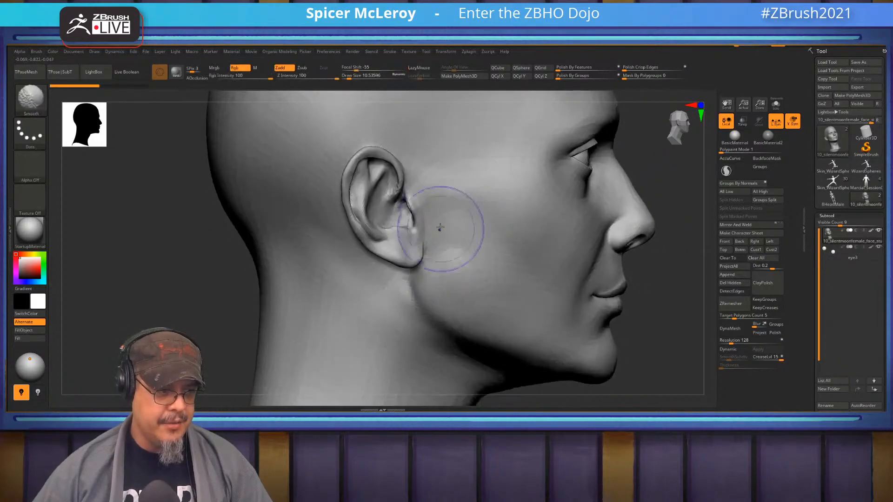
- Carve the rear edge of the jaw from in front of the earlobe down to the jaw corner with DamStandard, and smooth the crease
{"action": "left_click_drag", "start_coordinate": [426, 219], "coordinate": [437, 298]}
{"action": "left_click_drag", "start_coordinate": [426, 222], "coordinate": [429, 264]}
{"action": "left_click_drag", "start_coordinate": [425, 231], "coordinate": [429, 254]}
{"action": "left_click_drag", "start_coordinate": [478, 342], "coordinate": [486, 354]}
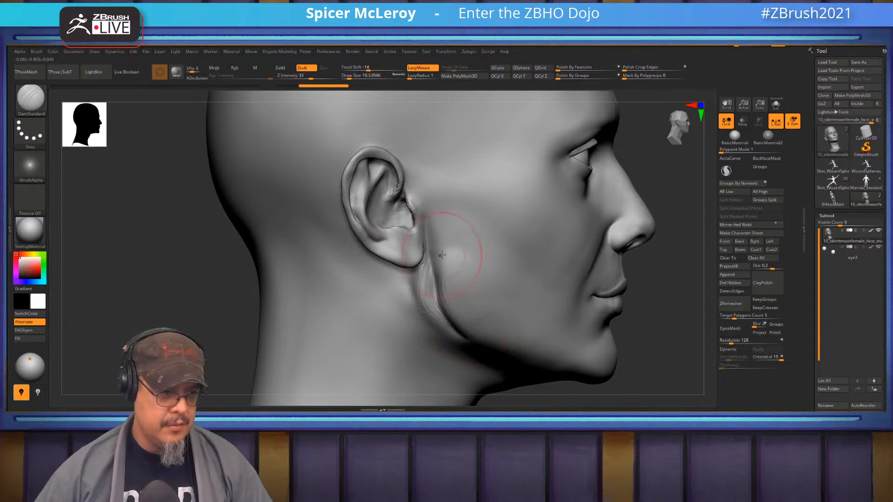
{"action": "key", "text": "shift"}
{"action": "mouse_move", "coordinate": [424, 305]}
{"action": "left_mouse_down", "text": "shift"}
{"action": "mouse_move", "coordinate": [417, 319]}
{"action": "mouse_move", "coordinate": [443, 320]}
{"action": "left_mouse_up", "text": "shift"}
- Build up the area below the ear and around the jaw corner with ClayBuildup, and smooth the strokes
{"action": "left_click_drag", "start_coordinate": [658, 325], "coordinate": [576, 323]}
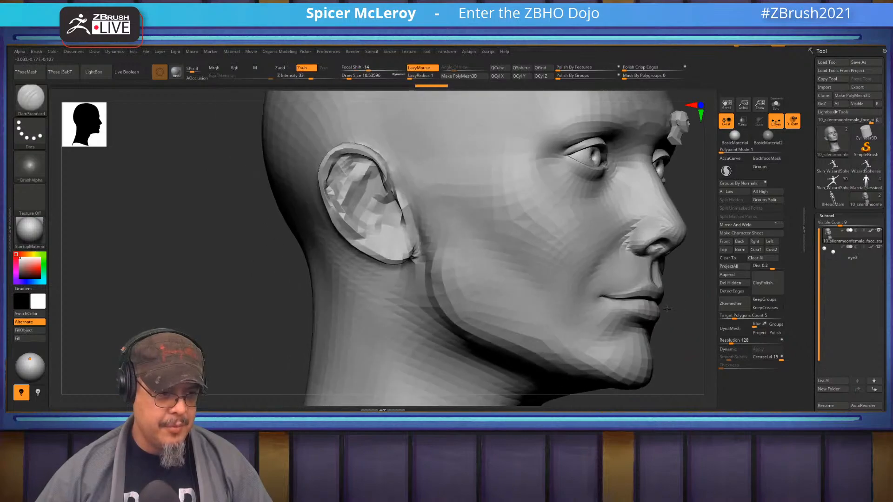
{"action": "key", "text": "b"}
{"action": "key", "text": "c"}
{"action": "key", "text": "b"}
{"action": "right_click_drag", "start_coordinate": [436, 290], "coordinate": [483, 291]}
{"action": "mouse_move", "coordinate": [417, 297]}
{"action": "left_mouse_down"}
{"action": "mouse_move", "coordinate": [405, 283]}
{"action": "mouse_move", "coordinate": [402, 302]}
{"action": "mouse_move", "coordinate": [426, 336]}
{"action": "left_mouse_up"}
{"action": "mouse_move", "coordinate": [421, 279]}
{"action": "left_mouse_down"}
{"action": "mouse_move", "coordinate": [452, 322]}
{"action": "mouse_move", "coordinate": [465, 320]}
{"action": "left_mouse_up"}
{"action": "left_click_drag", "start_coordinate": [440, 242], "coordinate": [446, 307], "text": "shift"}
{"action": "left_click_drag", "start_coordinate": [484, 330], "coordinate": [436, 264], "text": "shift"}
- Undo the latest jaw strokes and smooth the surface behind and below the jaw corner
{"action": "key", "text": "ctrl+z"}
{"action": "key", "text": "ctrl+z"}
{"action": "key", "text": "ctrl+z"}
{"action": "key", "text": "ctrl+z"}
{"action": "key", "text": "ctrl+z"}
{"action": "key", "text": "ctrl+z"}
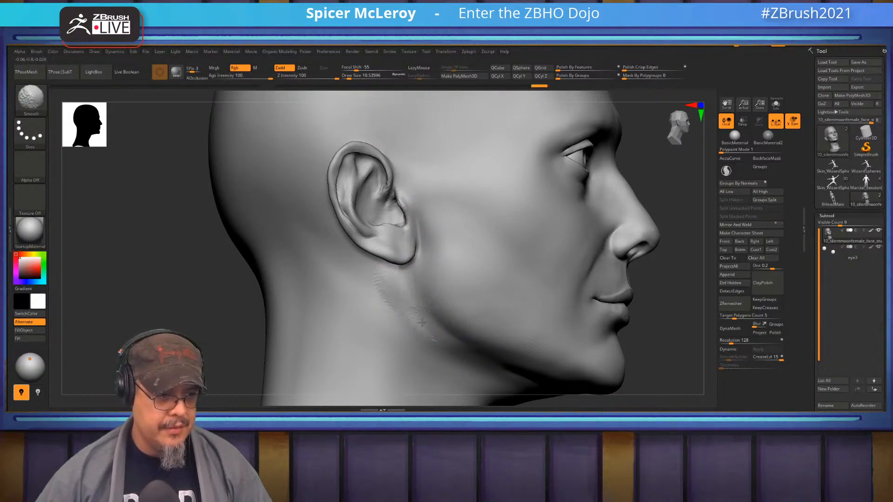
{"action": "left_click_drag", "start_coordinate": [459, 348], "coordinate": [500, 355], "text": "shift"}
{"action": "mouse_move", "coordinate": [500, 355]}
{"action": "right_mouse_down"}
{"action": "mouse_move", "coordinate": [375, 246]}
{"action": "mouse_move", "coordinate": [435, 279]}
{"action": "right_mouse_up"}
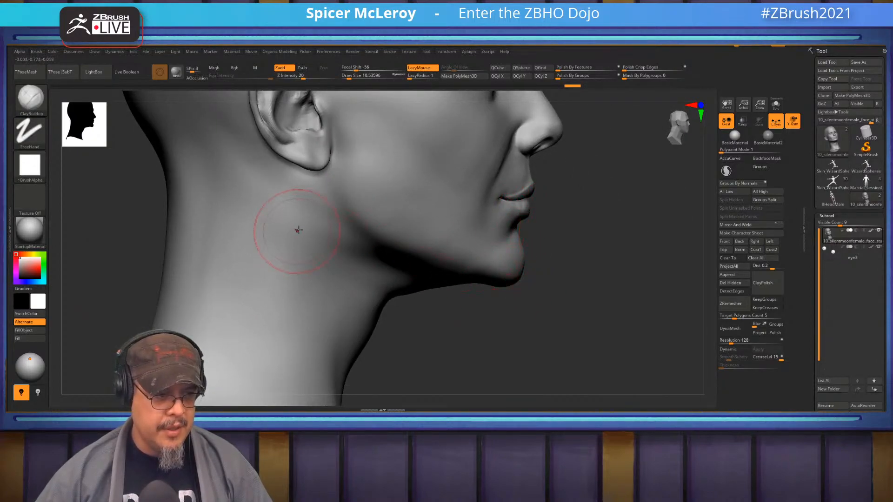
- Build up the underside of the jaw and the upper neck with ClayBuildup strokes
{"action": "right_click_drag", "start_coordinate": [498, 286], "coordinate": [469, 265]}
{"action": "mouse_move", "coordinate": [423, 238]}
{"action": "left_mouse_down"}
{"action": "mouse_move", "coordinate": [474, 342]}
{"action": "mouse_move", "coordinate": [470, 321]}
{"action": "left_mouse_up"}
{"action": "mouse_move", "coordinate": [443, 260]}
{"action": "left_mouse_down"}
{"action": "mouse_move", "coordinate": [483, 305]}
{"action": "mouse_move", "coordinate": [467, 318]}
{"action": "mouse_move", "coordinate": [489, 311]}
{"action": "mouse_move", "coordinate": [484, 317]}
{"action": "mouse_move", "coordinate": [428, 253]}
{"action": "mouse_move", "coordinate": [485, 343]}
{"action": "mouse_move", "coordinate": [432, 261]}
{"action": "mouse_move", "coordinate": [416, 350]}
{"action": "left_mouse_up"}
{"action": "mouse_move", "coordinate": [416, 350]}
{"action": "right_mouse_down"}
{"action": "mouse_move", "coordinate": [447, 317]}
{"action": "mouse_move", "coordinate": [520, 289]}
{"action": "mouse_move", "coordinate": [530, 303]}
{"action": "mouse_move", "coordinate": [524, 309]}
{"action": "mouse_move", "coordinate": [505, 296]}
{"action": "mouse_move", "coordinate": [463, 308]}
{"action": "right_mouse_up"}
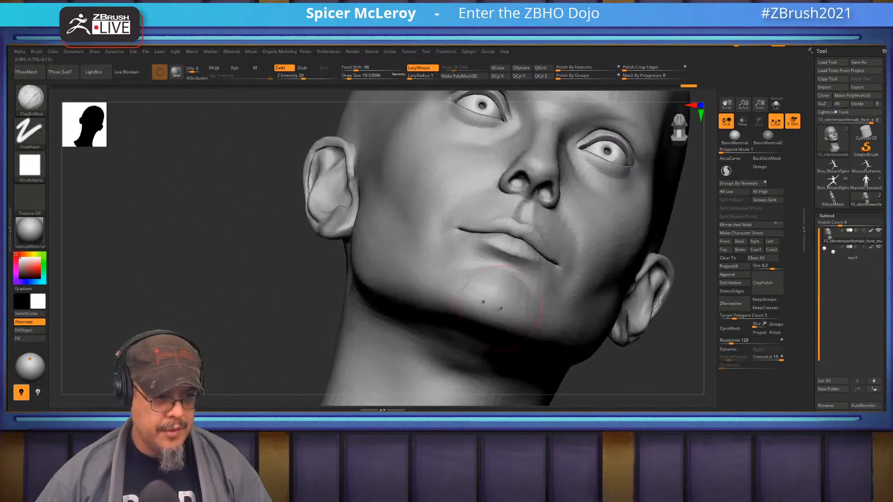
- Refine the bridge of the nose in profile with the Move brush, reducing the Draw Size to about 5.75
{"action": "mouse_move", "coordinate": [442, 263]}
{"action": "right_mouse_down", "text": "shift"}
{"action": "mouse_move", "coordinate": [412, 247]}
{"action": "mouse_move", "coordinate": [422, 391]}
{"action": "right_mouse_up", "text": "shift"}
{"action": "mouse_move", "coordinate": [422, 251]}
{"action": "right_mouse_down"}
{"action": "mouse_move", "coordinate": [467, 248]}
{"action": "mouse_move", "coordinate": [488, 184]}
{"action": "mouse_move", "coordinate": [493, 237]}
{"action": "mouse_move", "coordinate": [490, 227]}
{"action": "mouse_move", "coordinate": [474, 229]}
{"action": "mouse_move", "coordinate": [501, 233]}
{"action": "right_mouse_up"}
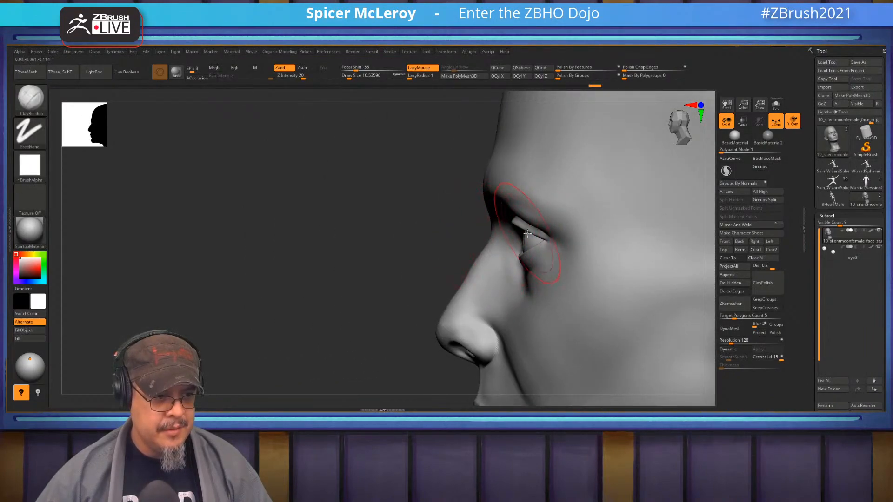
{"action": "key", "text": "b"}
{"action": "key", "text": "m"}
{"action": "key", "text": "v"}
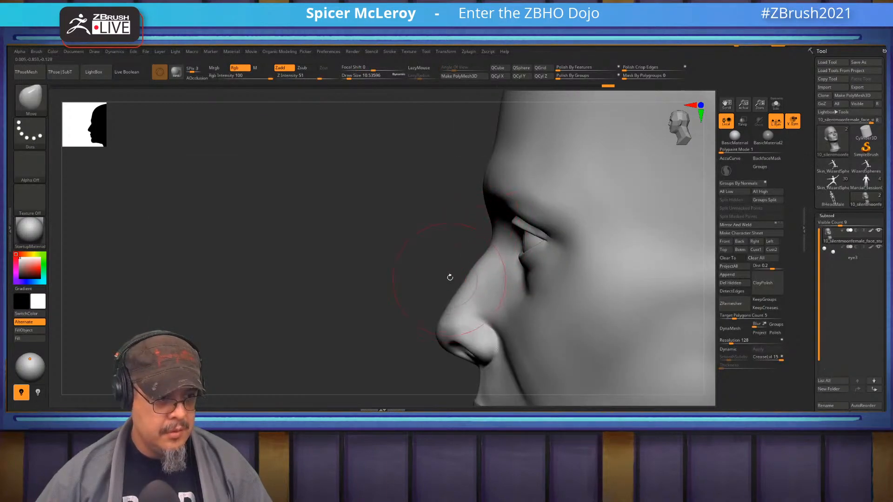
{"action": "right_click_drag", "start_coordinate": [448, 281], "coordinate": [489, 240], "text": "alt"}
{"action": "left_click_drag", "start_coordinate": [476, 282], "coordinate": [477, 278]}
{"action": "key", "text": "s"}
{"action": "left_click_drag", "start_coordinate": [520, 223], "coordinate": [515, 223]}
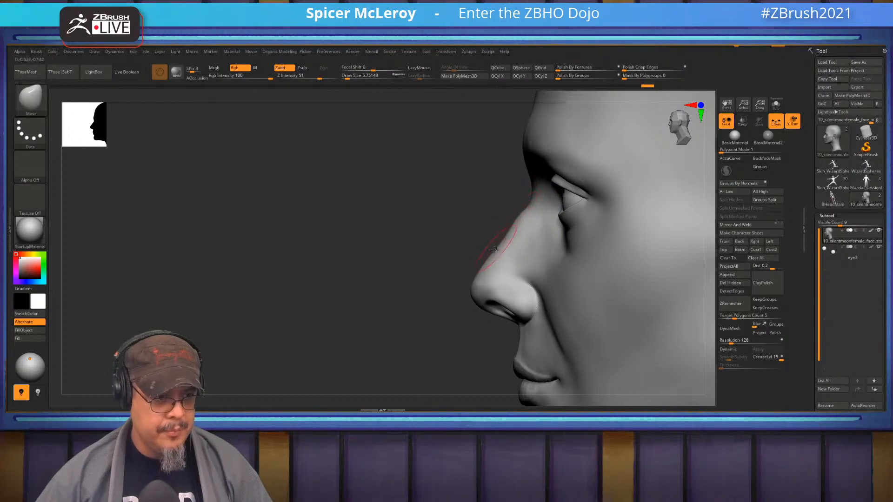
- Build up and smooth the chin area below the lower lip and mouth corners with ClayBuildup at a Draw Size of about 11.7
{"action": "mouse_move", "coordinate": [414, 295]}
{"action": "right_mouse_down", "text": "shift"}
{"action": "mouse_move", "coordinate": [507, 269]}
{"action": "mouse_move", "coordinate": [520, 233]}
{"action": "mouse_move", "coordinate": [526, 259]}
{"action": "mouse_move", "coordinate": [472, 261]}
{"action": "mouse_move", "coordinate": [506, 279]}
{"action": "mouse_move", "coordinate": [510, 248]}
{"action": "mouse_move", "coordinate": [528, 257]}
{"action": "right_mouse_up", "text": "shift"}
{"action": "key", "text": "b"}
{"action": "key", "text": "c"}
{"action": "key", "text": "b"}
{"action": "key", "text": "s"}
{"action": "left_click_drag", "start_coordinate": [528, 259], "coordinate": [531, 258]}
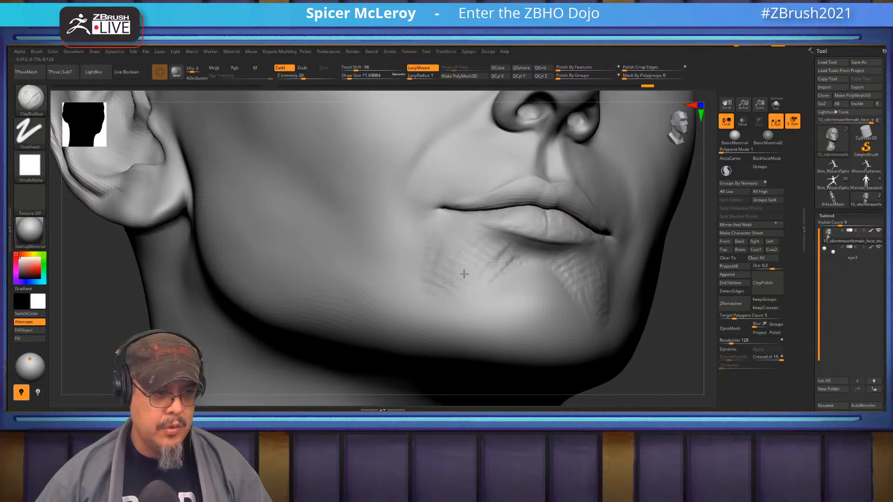
{"action": "mouse_move", "coordinate": [462, 264]}
{"action": "left_mouse_down", "text": "shift"}
{"action": "mouse_move", "coordinate": [432, 275]}
{"action": "mouse_move", "coordinate": [432, 249]}
{"action": "left_mouse_up", "text": "shift"}
{"action": "mouse_move", "coordinate": [429, 236]}
{"action": "left_mouse_down"}
{"action": "mouse_move", "coordinate": [419, 269]}
{"action": "mouse_move", "coordinate": [428, 245]}
{"action": "mouse_move", "coordinate": [433, 278]}
{"action": "mouse_move", "coordinate": [400, 279]}
{"action": "left_mouse_up"}
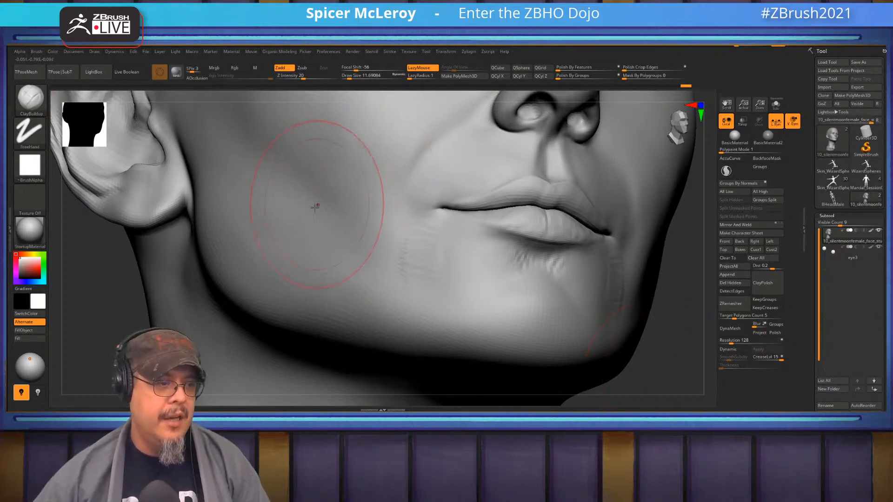
- Add ClayBuildup volume beside the mouth corners at a Draw Size of about 9.4, and smooth it into the cheek
{"action": "mouse_move", "coordinate": [436, 217]}
{"action": "right_mouse_down"}
{"action": "mouse_move", "coordinate": [448, 257]}
{"action": "mouse_move", "coordinate": [451, 248]}
{"action": "right_mouse_up"}
{"action": "key", "text": "s"}
{"action": "left_click_drag", "start_coordinate": [451, 249], "coordinate": [450, 248]}
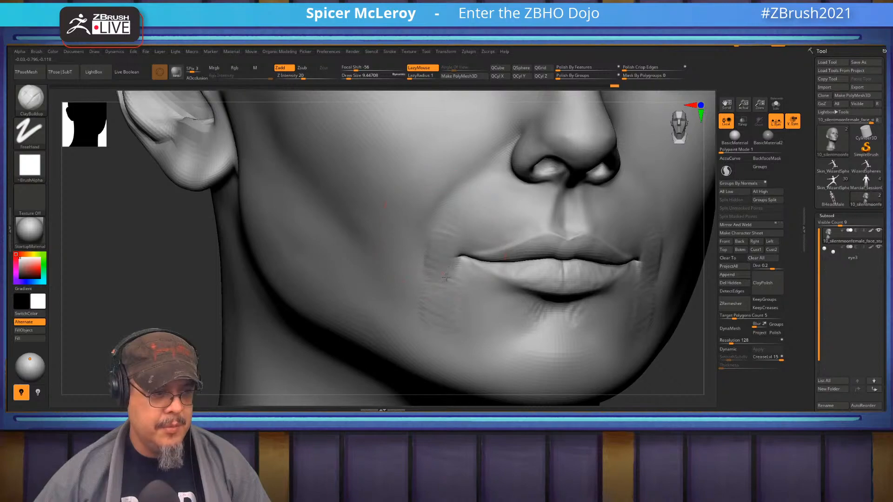
{"action": "key", "text": "shift"}
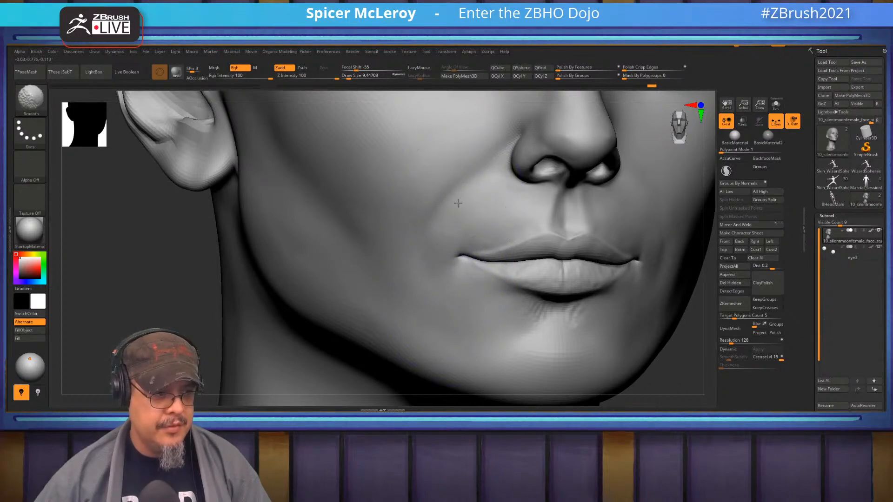
- Smooth the transition between the lower lip and chin, with the Draw Size raised to about 21.6
{"action": "mouse_move", "coordinate": [428, 189]}
{"action": "right_mouse_down", "text": "alt"}
{"action": "mouse_move", "coordinate": [477, 247]}
{"action": "mouse_move", "coordinate": [351, 263]}
{"action": "right_mouse_up", "text": "alt"}
{"action": "right_click_drag", "start_coordinate": [472, 275], "coordinate": [458, 295], "text": "ctrl"}
{"action": "mouse_move", "coordinate": [475, 252]}
{"action": "right_mouse_down"}
{"action": "mouse_move", "coordinate": [429, 247]}
{"action": "mouse_move", "coordinate": [375, 260]}
{"action": "mouse_move", "coordinate": [433, 268]}
{"action": "mouse_move", "coordinate": [457, 239]}
{"action": "mouse_move", "coordinate": [460, 268]}
{"action": "right_mouse_up"}
{"action": "key", "text": "s"}
{"action": "left_click_drag", "start_coordinate": [466, 272], "coordinate": [454, 335]}
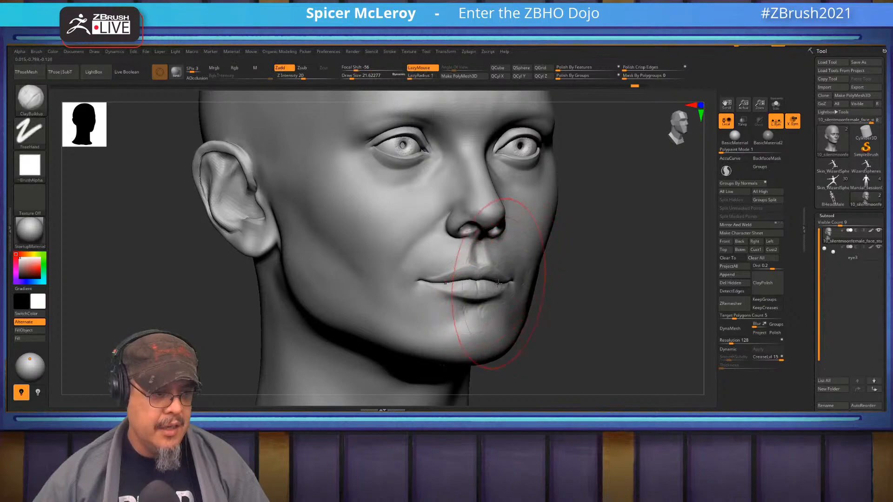
{"action": "key", "text": "shift"}
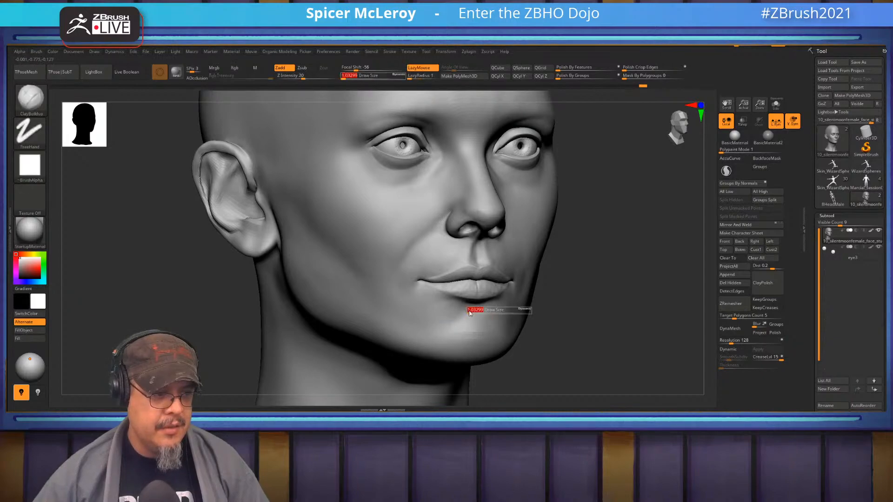
- Paint a mask over the lips with the MaskPen at a Draw Size of about 11.7
{"action": "left_click_drag", "start_coordinate": [490, 278], "coordinate": [451, 274], "text": "ctrl"}
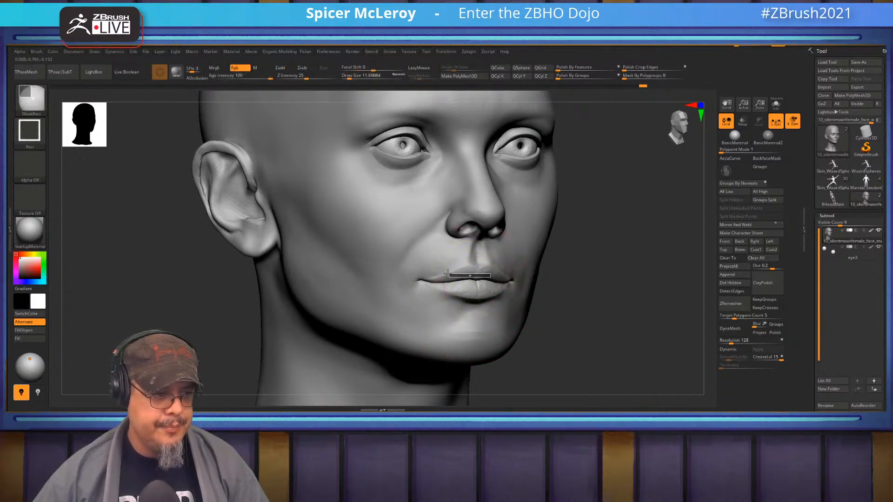
{"action": "key", "text": "ctrl+z"}
{"action": "key", "text": "b"}
{"action": "key", "text": "c"}
{"action": "key", "text": "b"}
{"action": "mouse_move", "coordinate": [488, 291]}
{"action": "left_mouse_down", "text": "ctrl"}
{"action": "mouse_move", "coordinate": [437, 279]}
{"action": "mouse_move", "coordinate": [474, 304]}
{"action": "mouse_move", "coordinate": [443, 301]}
{"action": "mouse_move", "coordinate": [433, 274]}
{"action": "left_mouse_up", "text": "ctrl"}
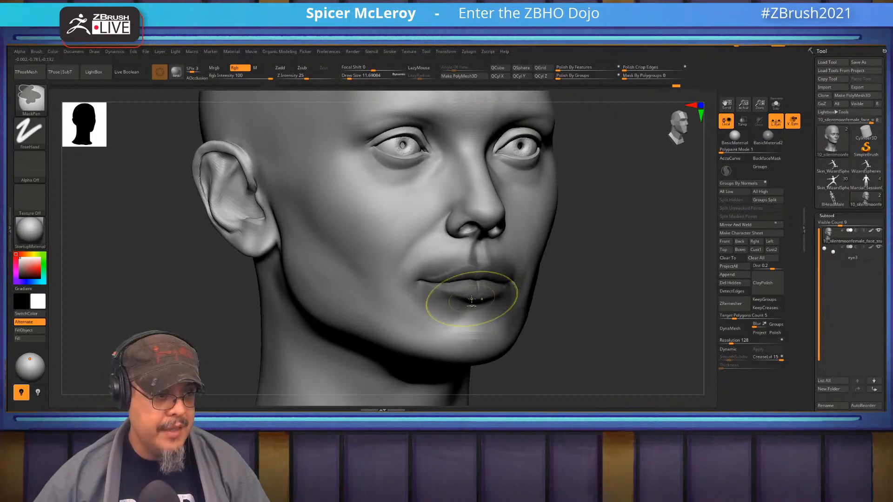
- Adjust the nose tip in profile with the Move brush at a Draw Size of about 26.9
{"action": "left_click_drag", "start_coordinate": [588, 283], "coordinate": [435, 225], "text": "shift"}
{"action": "key", "text": "b"}
{"action": "key", "text": "m"}
{"action": "key", "text": "v"}
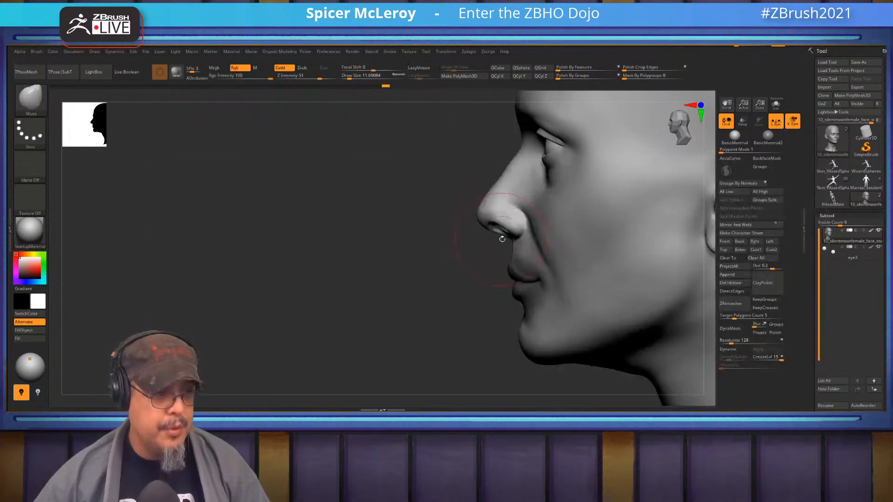
{"action": "left_click_drag", "start_coordinate": [496, 233], "coordinate": [495, 238]}
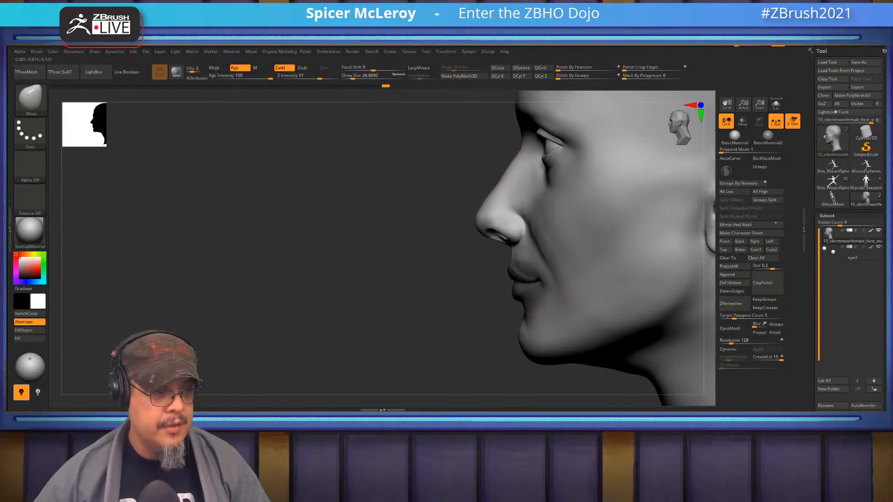
{"action": "mouse_move", "coordinate": [470, 250]}
{"action": "right_mouse_down"}
{"action": "mouse_move", "coordinate": [563, 246]}
{"action": "mouse_move", "coordinate": [568, 281]}
{"action": "mouse_move", "coordinate": [493, 190]}
{"action": "right_mouse_up"}
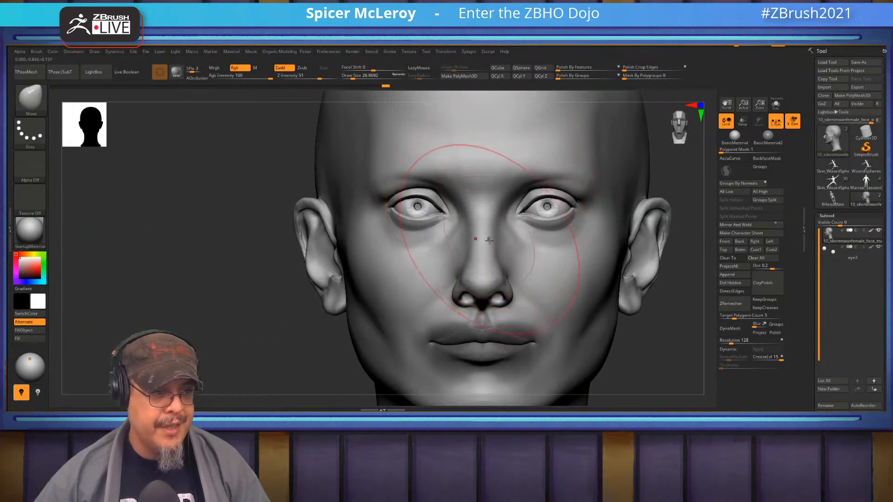
- Smooth the outer eye corner and upper cheek at a Draw Size of about 7.5, and clear the lip mask
{"action": "mouse_move", "coordinate": [493, 225]}
{"action": "right_mouse_down", "text": "alt"}
{"action": "mouse_move", "coordinate": [514, 278]}
{"action": "mouse_move", "coordinate": [496, 244]}
{"action": "mouse_move", "coordinate": [530, 242]}
{"action": "mouse_move", "coordinate": [532, 222]}
{"action": "right_mouse_up", "text": "alt"}
{"action": "key", "text": "s"}
{"action": "left_click_drag", "start_coordinate": [524, 225], "coordinate": [543, 219]}
{"action": "key", "text": "s"}
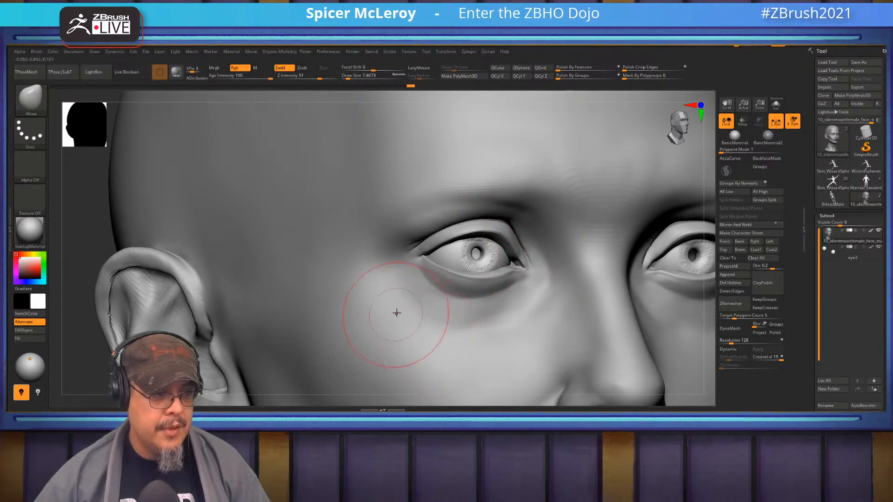
{"action": "right_click_drag", "start_coordinate": [400, 273], "coordinate": [465, 261]}
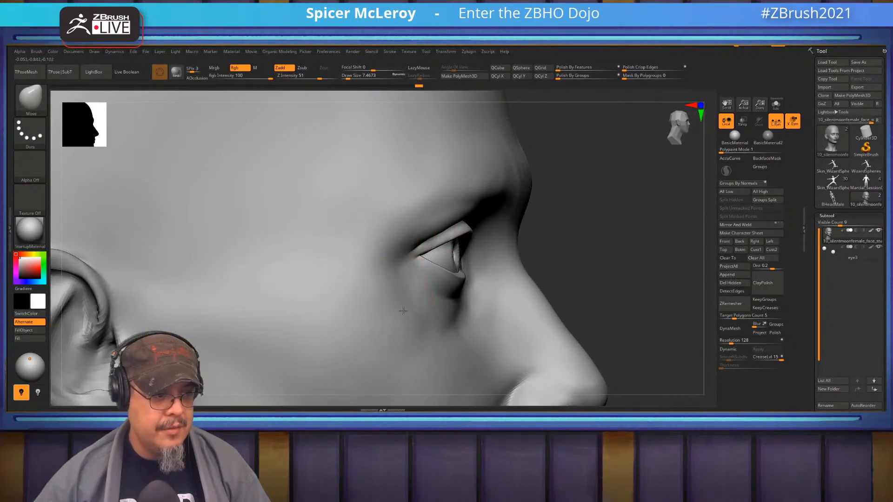
{"action": "left_click_drag", "start_coordinate": [395, 277], "coordinate": [427, 356], "text": "shift"}
{"action": "left_click_drag", "start_coordinate": [372, 259], "coordinate": [416, 279], "text": "shift"}
{"action": "right_click_drag", "start_coordinate": [419, 298], "coordinate": [446, 270], "text": "ctrl"}
{"action": "mouse_move", "coordinate": [447, 270]}
{"action": "right_mouse_down"}
{"action": "mouse_move", "coordinate": [393, 274]}
{"action": "mouse_move", "coordinate": [353, 219]}
{"action": "mouse_move", "coordinate": [354, 261]}
{"action": "right_mouse_up"}
{"action": "left_click_drag", "start_coordinate": [607, 275], "coordinate": [626, 295], "text": "ctrl"}
- Add soft volume along the lips with the FormSoft brush at Z Intensity 3
{"action": "right_click_drag", "start_coordinate": [442, 256], "coordinate": [492, 248]}
{"action": "mouse_move", "coordinate": [449, 295]}
{"action": "right_mouse_down", "text": "alt"}
{"action": "mouse_move", "coordinate": [473, 241]}
{"action": "mouse_move", "coordinate": [483, 353]}
{"action": "mouse_move", "coordinate": [516, 273]}
{"action": "mouse_move", "coordinate": [505, 234]}
{"action": "mouse_move", "coordinate": [510, 253]}
{"action": "mouse_move", "coordinate": [524, 227]}
{"action": "mouse_move", "coordinate": [552, 229]}
{"action": "mouse_move", "coordinate": [487, 273]}
{"action": "mouse_move", "coordinate": [512, 224]}
{"action": "mouse_move", "coordinate": [528, 298]}
{"action": "right_mouse_up", "text": "alt"}
{"action": "key", "text": "b"}
{"action": "key", "text": "f"}
{"action": "key", "text": "s"}
{"action": "left_click_drag", "start_coordinate": [625, 245], "coordinate": [480, 253]}
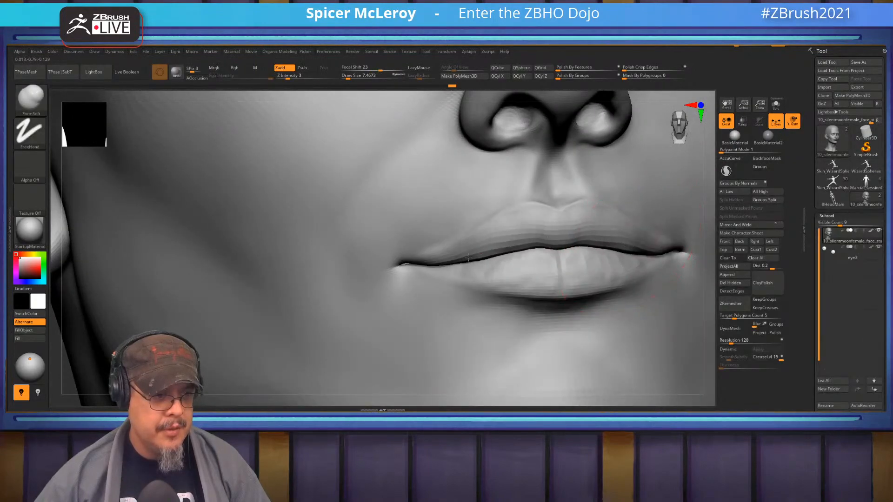
- Refine and smooth the lips toward the mouth corner at a Draw Size of about 5.75
{"action": "mouse_move", "coordinate": [448, 267]}
{"action": "right_mouse_down"}
{"action": "mouse_move", "coordinate": [552, 247]}
{"action": "mouse_move", "coordinate": [522, 247]}
{"action": "right_mouse_up"}
{"action": "key", "text": "ctrl"}
{"action": "key", "text": "s"}
{"action": "left_click", "coordinate": [521, 246]}
{"action": "key", "text": "shift"}
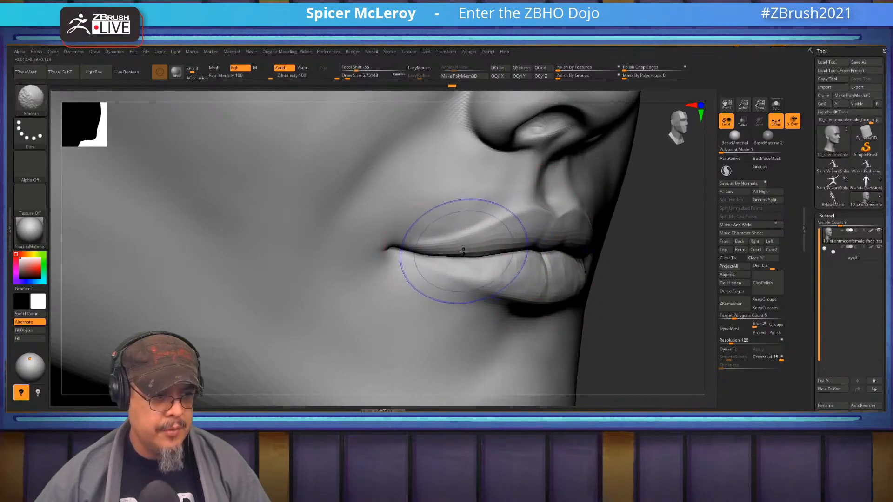
{"action": "right_click_drag", "start_coordinate": [498, 250], "coordinate": [454, 248]}
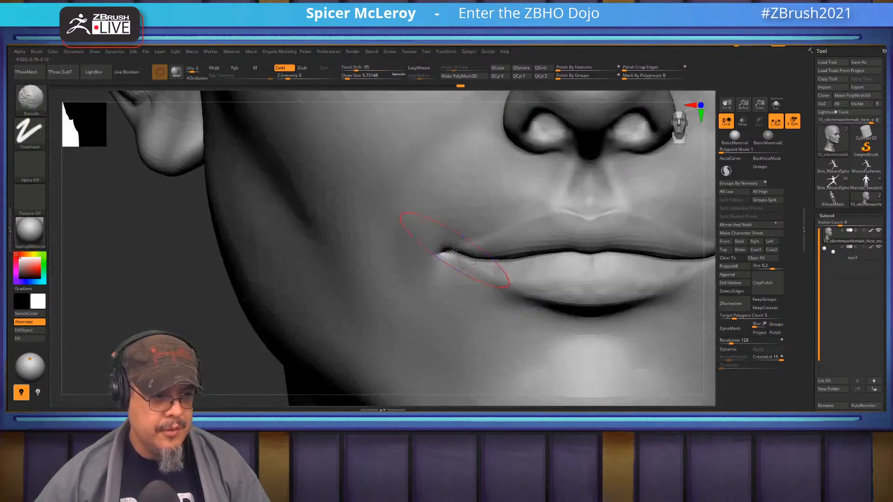
- Nudge the mouth corner with the Move brush and undo the last adjustment
{"action": "key", "text": "b"}
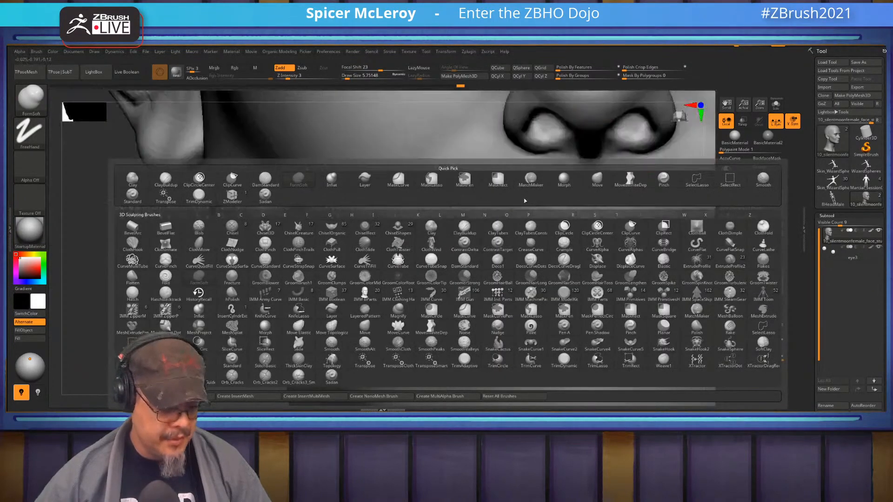
{"action": "left_click", "coordinate": [595, 177]}
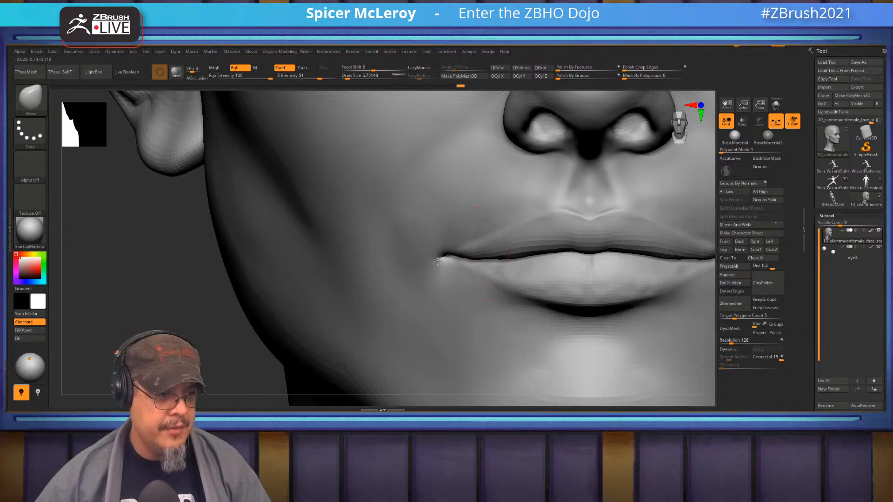
{"action": "left_click_drag", "start_coordinate": [458, 267], "coordinate": [459, 267]}
{"action": "key", "text": "ctrl+z"}
- Define the crease at the mouth corner with DamStandard and smooth the skin around it
{"action": "right_click_drag", "start_coordinate": [439, 247], "coordinate": [459, 241]}
{"action": "key", "text": "v"}
{"action": "key", "text": "s"}
{"action": "key", "text": "b"}
{"action": "key", "text": "d"}
{"action": "key", "text": "s"}
{"action": "left_click_drag", "start_coordinate": [438, 241], "coordinate": [462, 216]}
{"action": "left_click_drag", "start_coordinate": [446, 265], "coordinate": [455, 214], "text": "shift"}
- Build up the mouth corner and the nasolabial fold with ClayBuildup, and smooth the strokes
{"action": "mouse_move", "coordinate": [496, 204]}
{"action": "right_mouse_down"}
{"action": "mouse_move", "coordinate": [462, 234]}
{"action": "mouse_move", "coordinate": [416, 234]}
{"action": "mouse_move", "coordinate": [477, 223]}
{"action": "mouse_move", "coordinate": [453, 214]}
{"action": "mouse_move", "coordinate": [469, 231]}
{"action": "mouse_move", "coordinate": [471, 199]}
{"action": "mouse_move", "coordinate": [476, 211]}
{"action": "right_mouse_up"}
{"action": "key", "text": "b"}
{"action": "key", "text": "c"}
{"action": "key", "text": "b"}
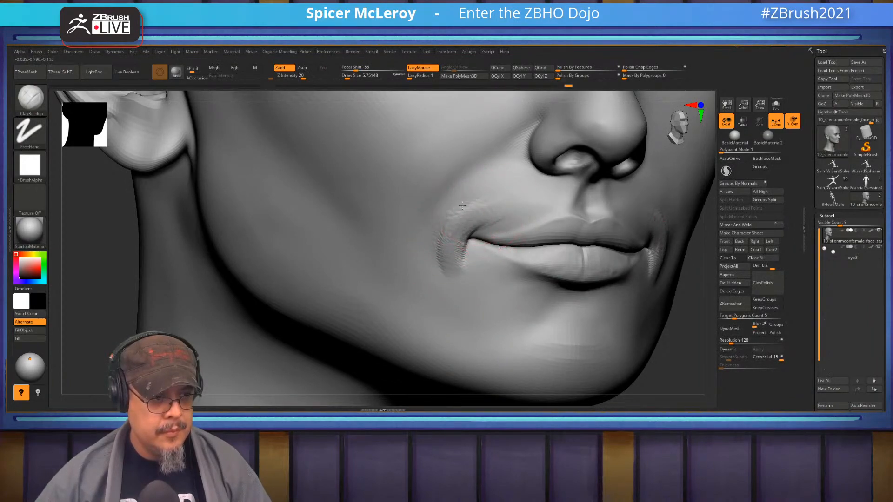
{"action": "key", "text": "shift"}
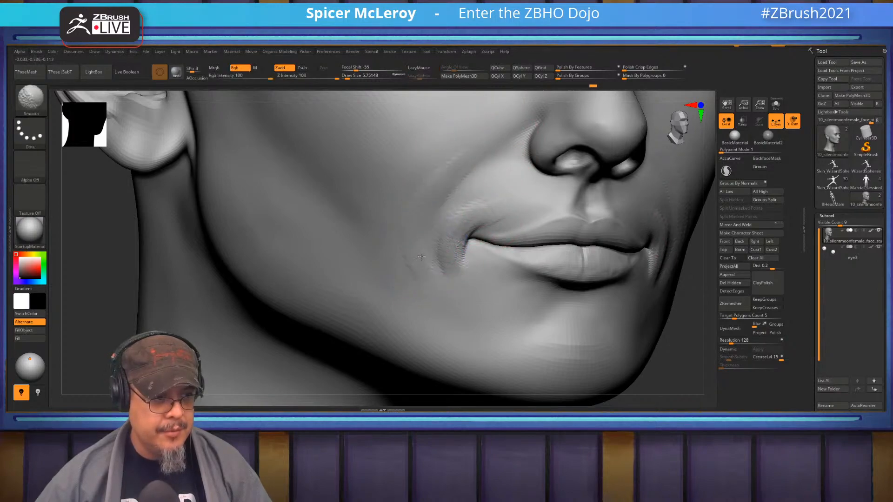
{"action": "right_click_drag", "start_coordinate": [445, 258], "coordinate": [436, 310], "text": "alt"}
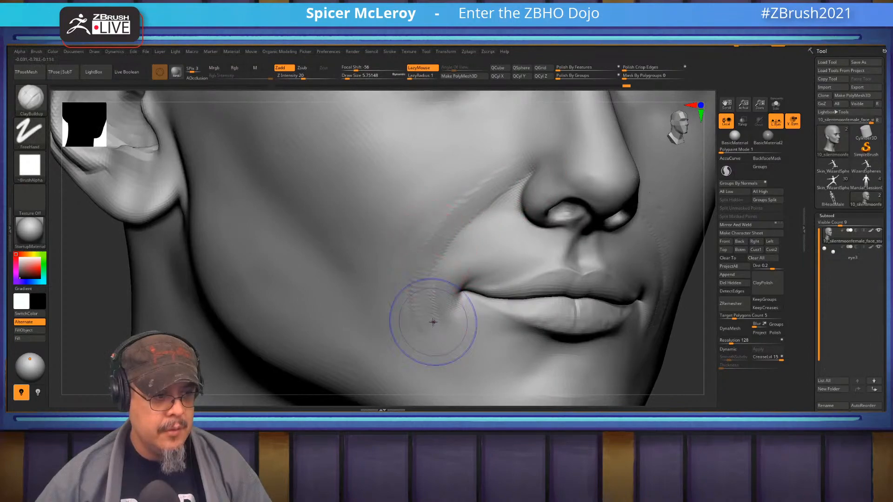
{"action": "key", "text": "shift"}
- Smooth the lower cheek and jaw from the side at a Draw Size of about 23.3
{"action": "mouse_move", "coordinate": [439, 173]}
{"action": "right_mouse_down"}
{"action": "mouse_move", "coordinate": [389, 309]}
{"action": "mouse_move", "coordinate": [344, 321]}
{"action": "mouse_move", "coordinate": [342, 335]}
{"action": "mouse_move", "coordinate": [385, 205]}
{"action": "mouse_move", "coordinate": [494, 227]}
{"action": "mouse_move", "coordinate": [474, 251]}
{"action": "right_mouse_up"}
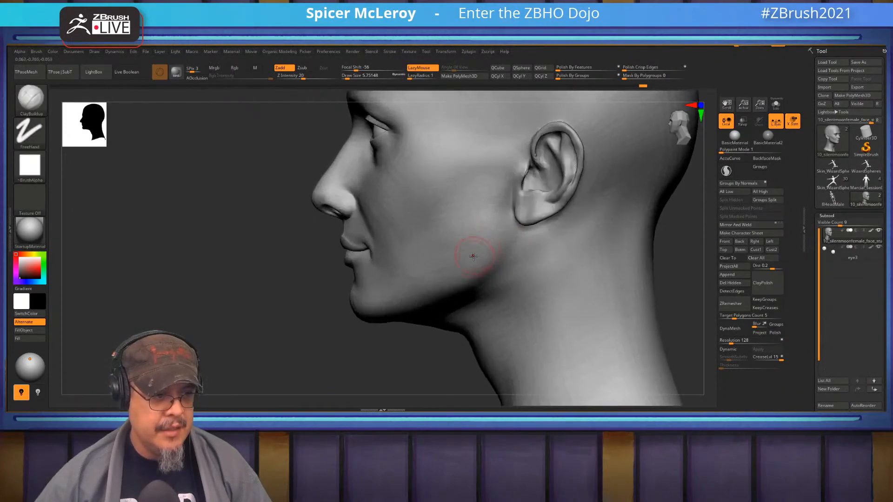
{"action": "key", "text": "shift"}
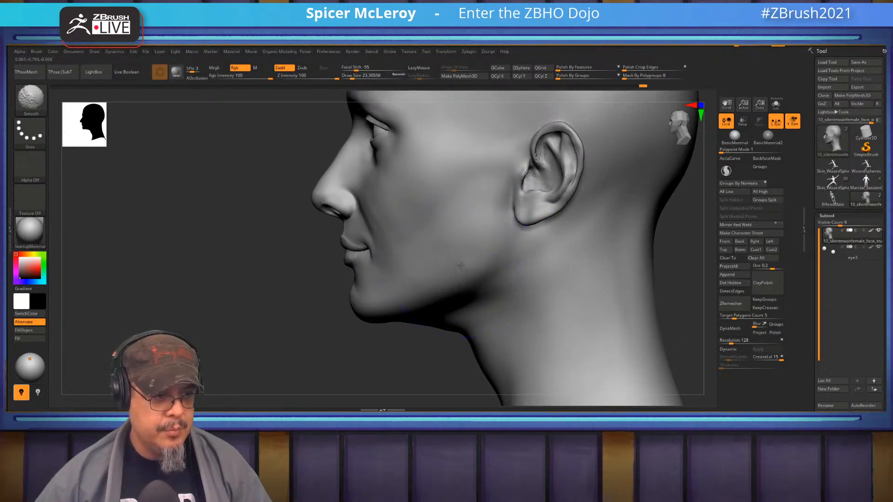
{"action": "right_click_drag", "start_coordinate": [449, 271], "coordinate": [481, 247]}
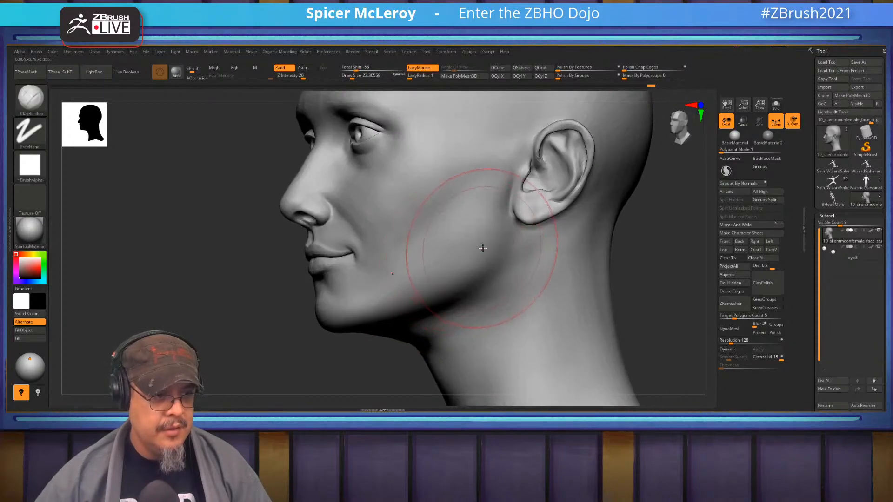
{"action": "key", "text": "comma"}
{"action": "key", "text": "b"}
{"action": "left_click", "coordinate": [487, 244]}
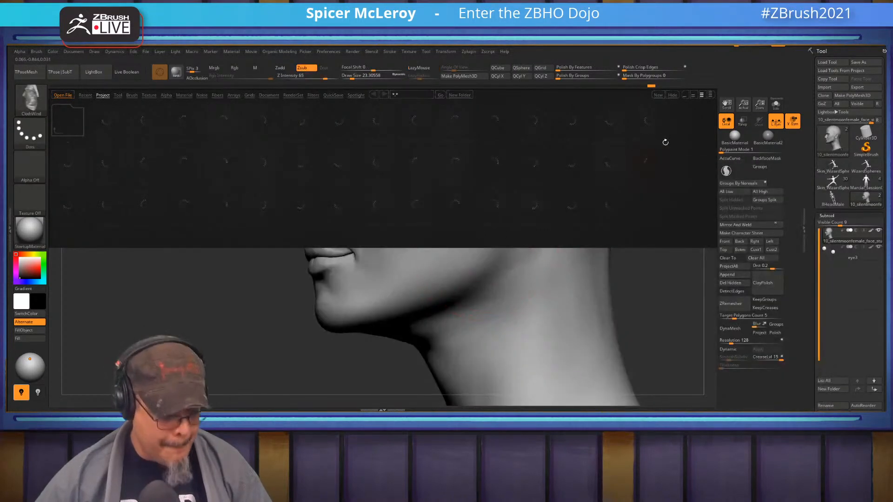
- Adjust the jaw angle below the ear with the Move brush at a Draw Size of about 11.7 and smooth the jawline
{"action": "key", "text": "b"}
{"action": "key", "text": "m"}
{"action": "key", "text": "v"}
{"action": "key", "text": "comma"}
{"action": "right_click_drag", "start_coordinate": [540, 215], "coordinate": [516, 233]}
{"action": "right_click_drag", "start_coordinate": [478, 279], "coordinate": [469, 302]}
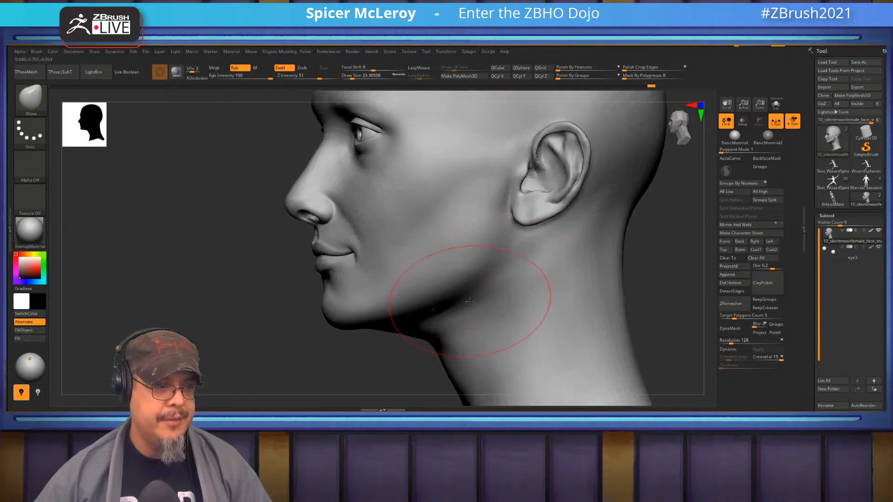
{"action": "key", "text": "s"}
{"action": "left_click_drag", "start_coordinate": [518, 247], "coordinate": [512, 244]}
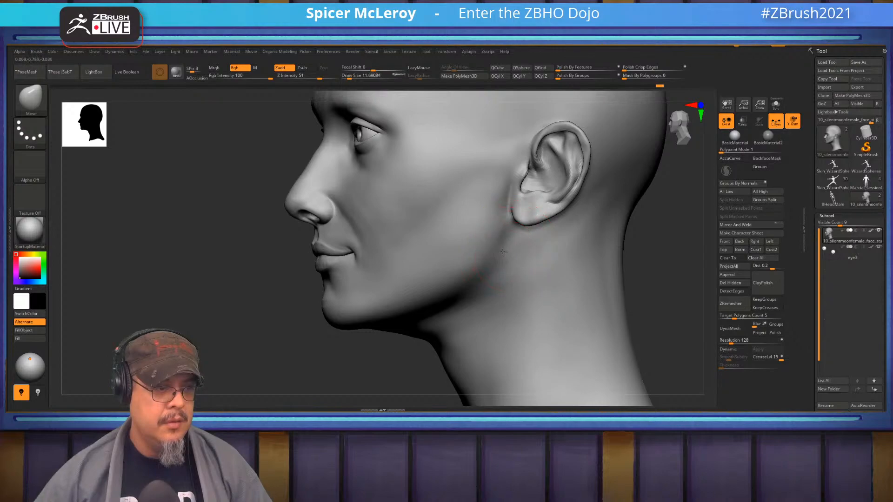
{"action": "right_click_drag", "start_coordinate": [472, 286], "coordinate": [369, 290]}
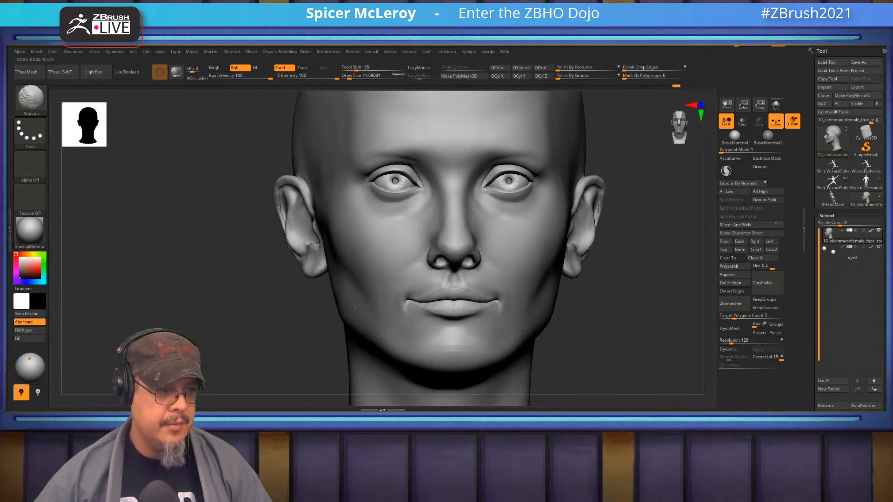
{"action": "mouse_move", "coordinate": [392, 332]}
{"action": "right_mouse_down", "text": "alt"}
{"action": "mouse_move", "coordinate": [392, 296]}
{"action": "mouse_move", "coordinate": [395, 314]}
{"action": "right_mouse_up", "text": "alt"}
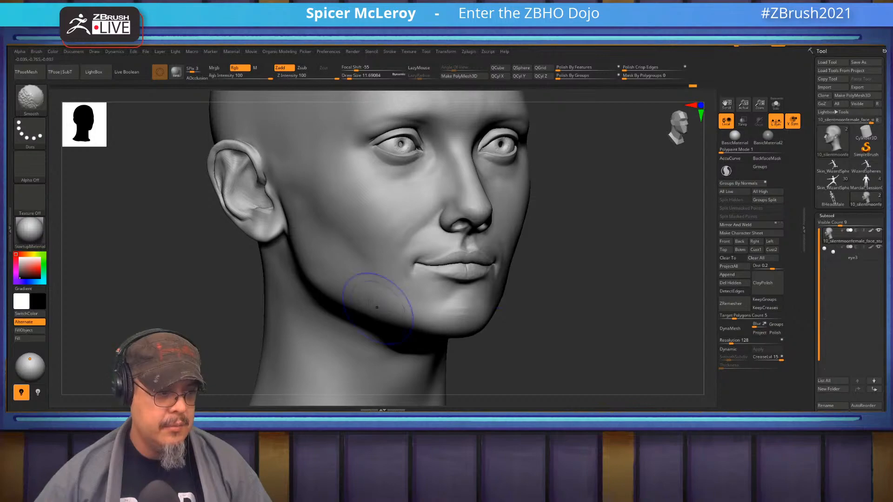
- Fill out the jawline with the FormSoft brush at a Z Intensity of 3 and smooth the strokes
{"action": "key", "text": "b"}
{"action": "key", "text": "f"}
{"action": "key", "text": "s"}
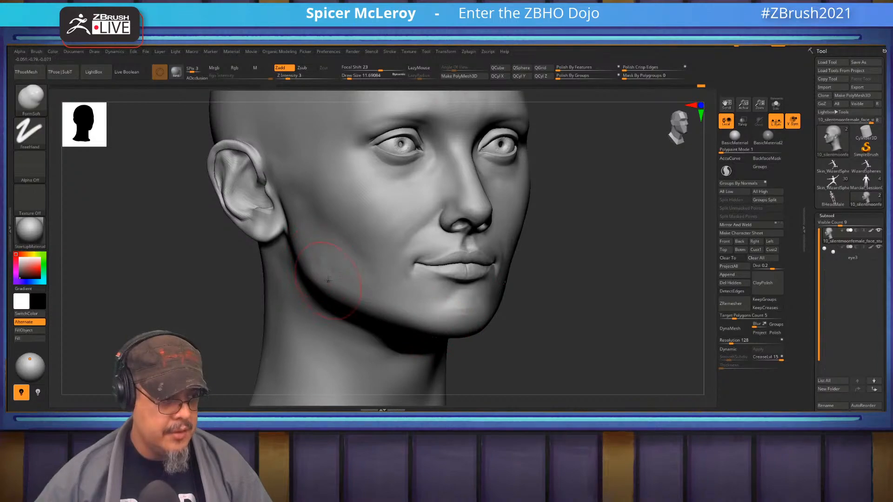
{"action": "key", "text": "shift"}
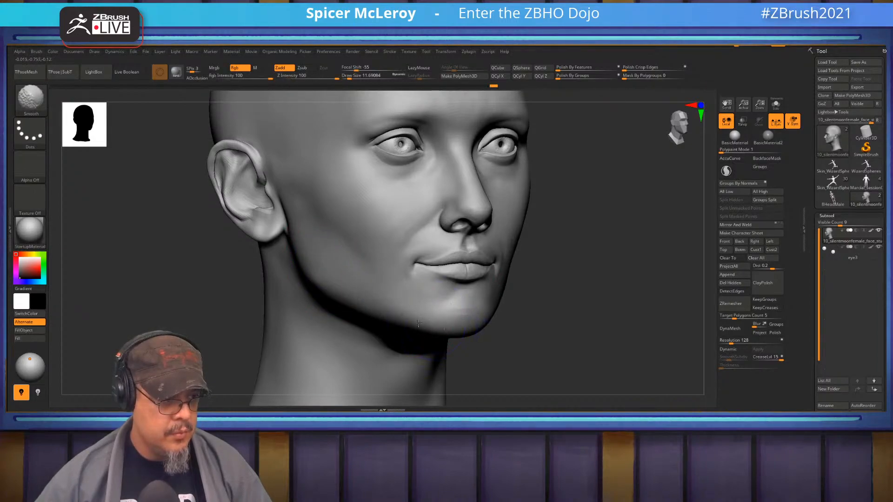
- Reshape the outline of the skull from above with the Move brush at a Draw Size of about 28.75
{"action": "mouse_move", "coordinate": [388, 175]}
{"action": "right_mouse_down", "text": "alt"}
{"action": "mouse_move", "coordinate": [413, 261]}
{"action": "mouse_move", "coordinate": [398, 269]}
{"action": "mouse_move", "coordinate": [463, 263]}
{"action": "mouse_move", "coordinate": [470, 226]}
{"action": "mouse_move", "coordinate": [585, 210]}
{"action": "mouse_move", "coordinate": [603, 227]}
{"action": "mouse_move", "coordinate": [580, 216]}
{"action": "mouse_move", "coordinate": [595, 204]}
{"action": "mouse_move", "coordinate": [566, 199]}
{"action": "mouse_move", "coordinate": [460, 291]}
{"action": "mouse_move", "coordinate": [488, 247]}
{"action": "mouse_move", "coordinate": [520, 229]}
{"action": "right_mouse_up", "text": "alt"}
{"action": "key", "text": "f"}
{"action": "left_click_drag", "start_coordinate": [525, 295], "coordinate": [565, 267]}
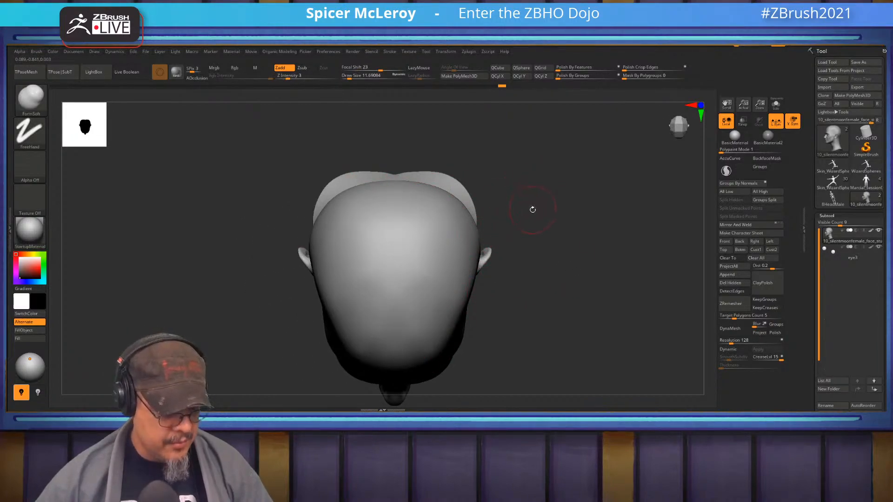
{"action": "key", "text": "b"}
{"action": "key", "text": "m"}
{"action": "key", "text": "v"}
{"action": "key", "text": "s"}
{"action": "left_click_drag", "start_coordinate": [530, 227], "coordinate": [532, 228]}
{"action": "mouse_move", "coordinate": [461, 235]}
{"action": "left_mouse_down"}
{"action": "mouse_move", "coordinate": [445, 222]}
{"action": "mouse_move", "coordinate": [421, 263]}
{"action": "left_mouse_up"}
{"action": "mouse_move", "coordinate": [531, 284]}
{"action": "left_mouse_down", "text": "shift"}
{"action": "mouse_move", "coordinate": [558, 283]}
{"action": "mouse_move", "coordinate": [572, 259]}
{"action": "mouse_move", "coordinate": [525, 257]}
{"action": "mouse_move", "coordinate": [543, 235]}
{"action": "left_mouse_up", "text": "shift"}
{"action": "key", "text": "s"}
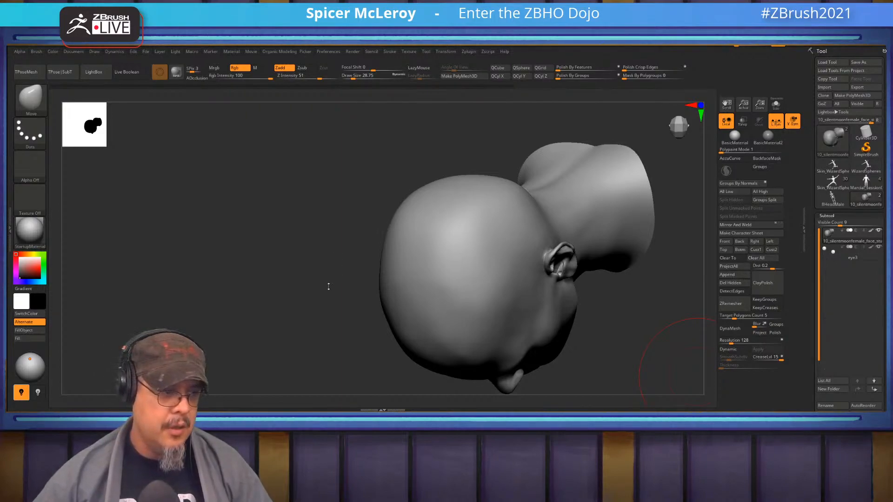
- Nudge the back of the skull with the Move brush and step the head down to a coarser subdivision level
{"action": "left_click_drag", "start_coordinate": [329, 281], "coordinate": [373, 265], "text": "shift"}
{"action": "mouse_move", "coordinate": [472, 268]}
{"action": "right_mouse_down"}
{"action": "mouse_move", "coordinate": [482, 289]}
{"action": "mouse_move", "coordinate": [462, 267]}
{"action": "right_mouse_up"}
{"action": "left_click_drag", "start_coordinate": [466, 215], "coordinate": [471, 217]}
{"action": "key", "text": "shift"}
{"action": "key", "text": "shift+d"}
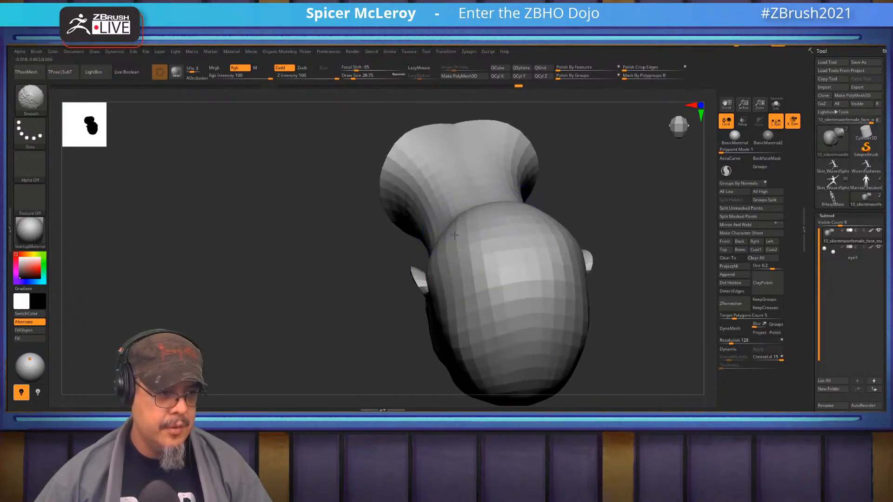
- Smooth the side and back of the coarse skull above the ear
{"action": "right_click_drag", "start_coordinate": [461, 232], "coordinate": [456, 302]}
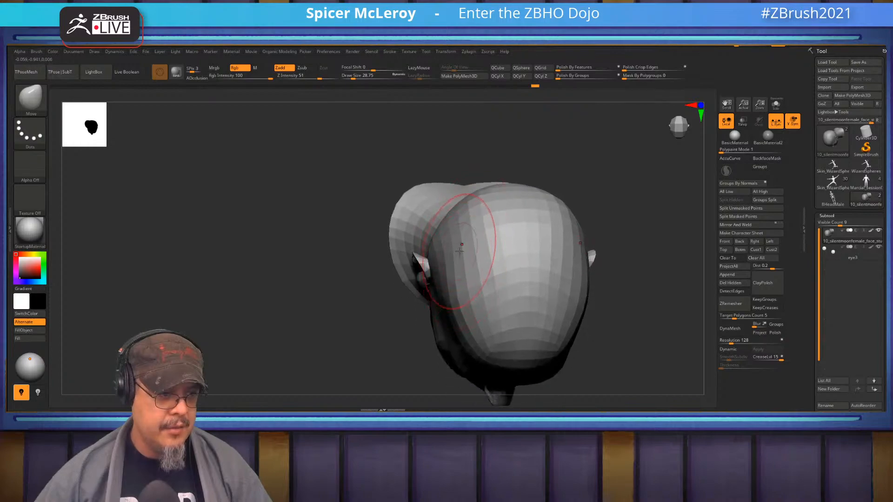
{"action": "key", "text": "shift"}
{"action": "left_click_drag", "start_coordinate": [455, 314], "coordinate": [445, 287], "text": "shift"}
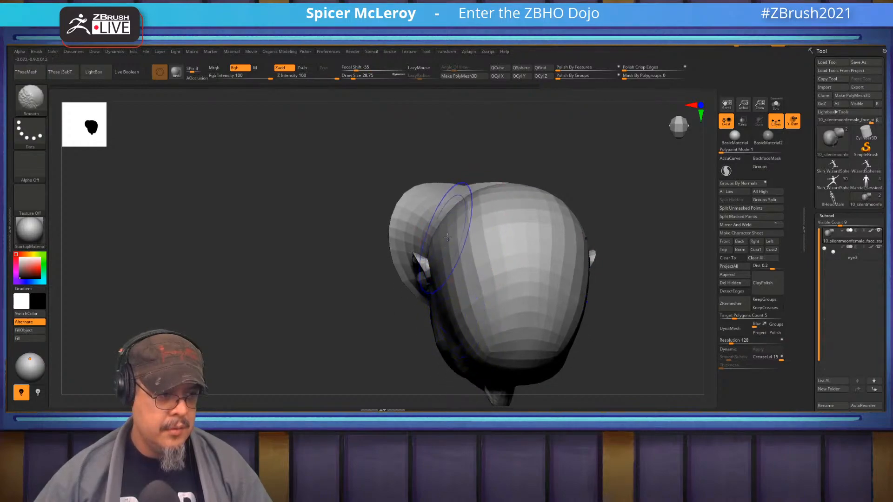
{"action": "right_click_drag", "start_coordinate": [442, 240], "coordinate": [447, 239]}
{"action": "mouse_move", "coordinate": [416, 186]}
{"action": "right_mouse_down"}
{"action": "mouse_move", "coordinate": [428, 219]}
{"action": "mouse_move", "coordinate": [424, 262]}
{"action": "mouse_move", "coordinate": [461, 205]}
{"action": "mouse_move", "coordinate": [466, 214]}
{"action": "mouse_move", "coordinate": [455, 216]}
{"action": "right_mouse_up"}
{"action": "key", "text": "shift"}
- Reshape the back of the neck and the top of the skull in profile at a Draw Size of about 64.9
{"action": "key", "text": "s"}
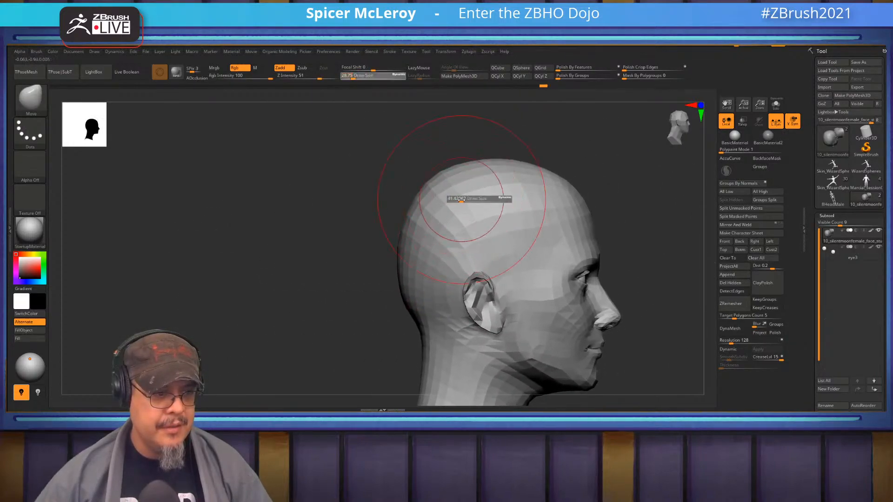
{"action": "right_click_drag", "start_coordinate": [454, 295], "coordinate": [450, 191], "text": "alt"}
{"action": "left_click_drag", "start_coordinate": [442, 255], "coordinate": [446, 248]}
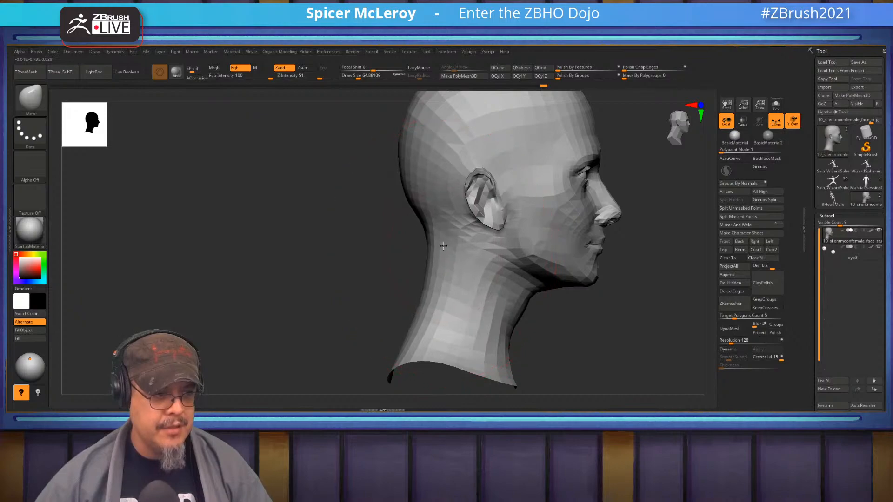
{"action": "right_click_drag", "start_coordinate": [428, 195], "coordinate": [420, 287], "text": "alt"}
{"action": "left_click_drag", "start_coordinate": [478, 151], "coordinate": [487, 162]}
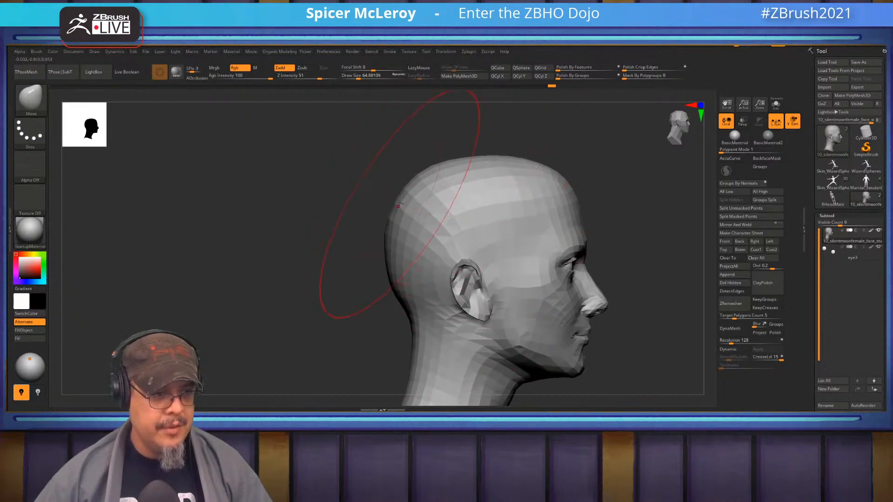
- Adjust the back of the skull, undo the last move, and refine the nape in profile at a Draw Size of about 34.8
{"action": "left_click_drag", "start_coordinate": [399, 202], "coordinate": [406, 205]}
{"action": "left_click_drag", "start_coordinate": [484, 287], "coordinate": [496, 281]}
{"action": "key", "text": "ctrl+z"}
{"action": "key", "text": "s"}
{"action": "left_click_drag", "start_coordinate": [423, 332], "coordinate": [431, 330]}
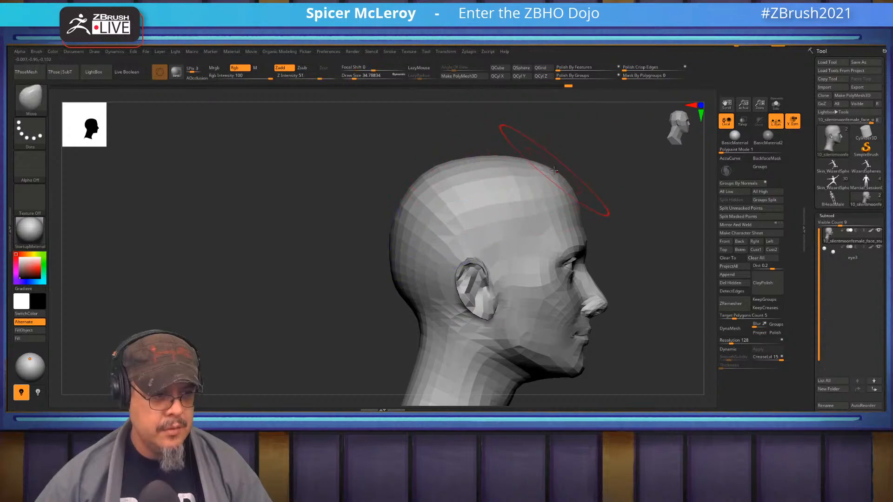
{"action": "mouse_move", "coordinate": [561, 174]}
{"action": "left_mouse_down", "text": "shift"}
{"action": "mouse_move", "coordinate": [490, 170]}
{"action": "mouse_move", "coordinate": [425, 191]}
{"action": "mouse_move", "coordinate": [424, 241]}
{"action": "left_mouse_up", "text": "shift"}
- Adjust the upper side of the skull from behind with the Move brush
{"action": "mouse_move", "coordinate": [423, 241]}
{"action": "right_mouse_down"}
{"action": "mouse_move", "coordinate": [576, 245]}
{"action": "mouse_move", "coordinate": [581, 256]}
{"action": "right_mouse_up"}
{"action": "mouse_move", "coordinate": [502, 210]}
{"action": "left_mouse_down"}
{"action": "mouse_move", "coordinate": [494, 203]}
{"action": "mouse_move", "coordinate": [504, 207]}
{"action": "left_mouse_up"}
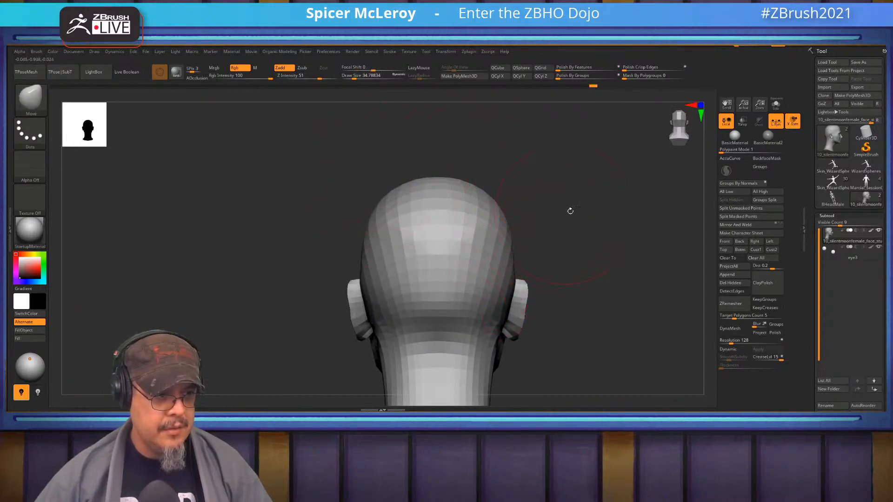
{"action": "left_click_drag", "start_coordinate": [560, 215], "coordinate": [325, 252]}
- Shape the sides and base of the neck from the front with the Move brush at a Draw Size of about 32.7
{"action": "mouse_move", "coordinate": [360, 286]}
{"action": "left_mouse_down", "text": "alt"}
{"action": "mouse_move", "coordinate": [333, 229]}
{"action": "mouse_move", "coordinate": [357, 255]}
{"action": "mouse_move", "coordinate": [311, 290]}
{"action": "mouse_move", "coordinate": [354, 254]}
{"action": "mouse_move", "coordinate": [360, 268]}
{"action": "left_mouse_up", "text": "alt"}
{"action": "key", "text": "s"}
{"action": "left_click_drag", "start_coordinate": [417, 306], "coordinate": [426, 308]}
{"action": "mouse_move", "coordinate": [363, 260]}
{"action": "left_mouse_down"}
{"action": "mouse_move", "coordinate": [382, 267]}
{"action": "mouse_move", "coordinate": [418, 214]}
{"action": "left_mouse_up"}
{"action": "key", "text": "s"}
{"action": "left_click_drag", "start_coordinate": [422, 251], "coordinate": [290, 267]}
{"action": "left_click_drag", "start_coordinate": [460, 332], "coordinate": [458, 332]}
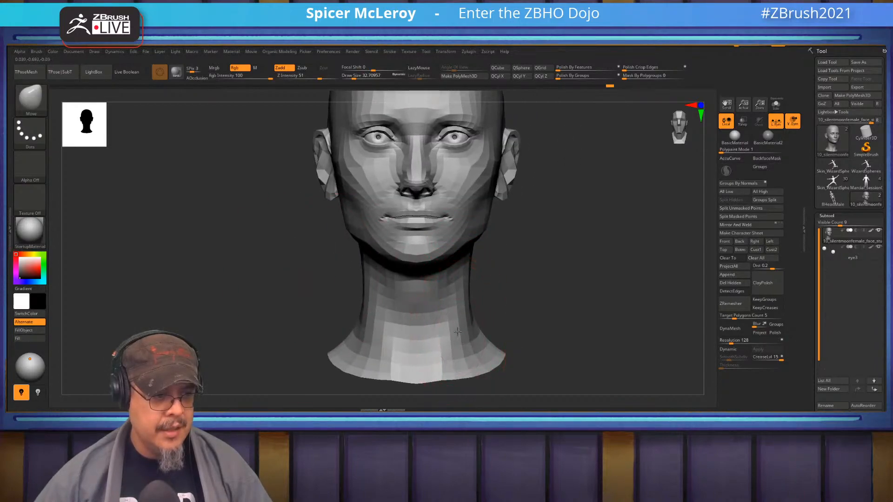
{"action": "left_click_drag", "start_coordinate": [475, 277], "coordinate": [473, 278]}
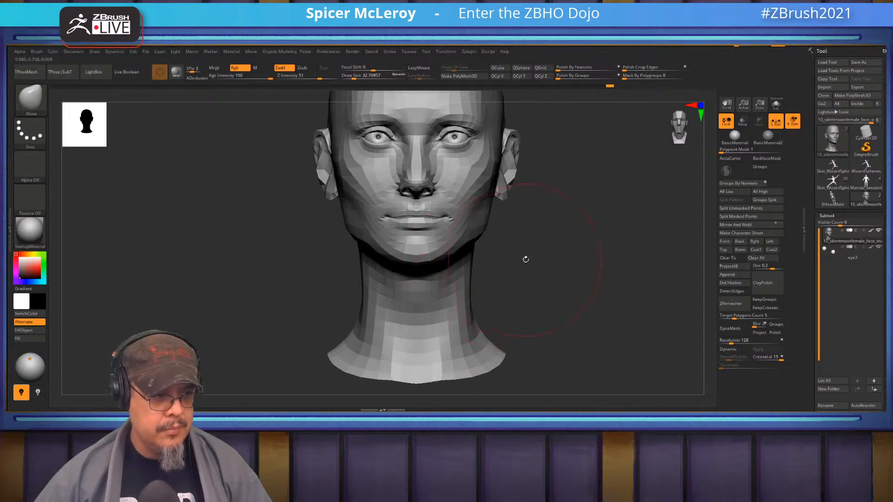
- Refine the neck contour in profile and three-quarter view with the Move brush at a Draw Size of about 21.6
{"action": "key", "text": "f"}
{"action": "left_click_drag", "start_coordinate": [526, 297], "coordinate": [533, 256]}
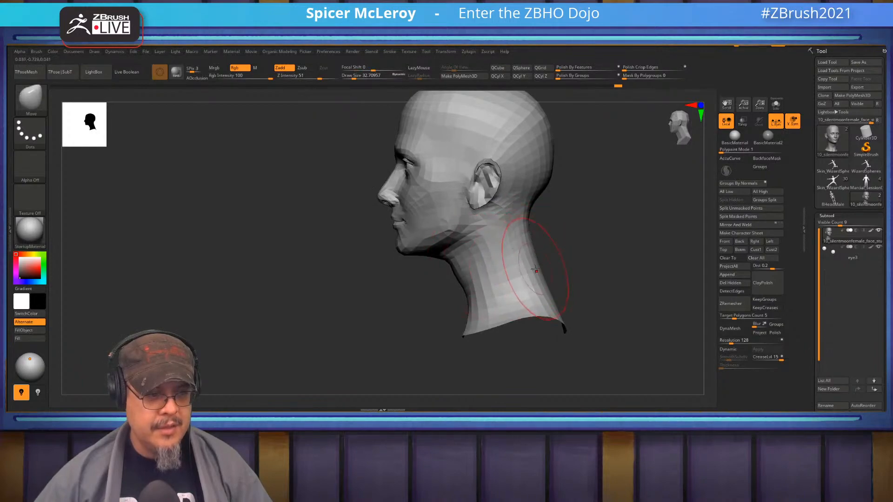
{"action": "mouse_move", "coordinate": [540, 281]}
{"action": "left_mouse_down"}
{"action": "mouse_move", "coordinate": [606, 257]}
{"action": "mouse_move", "coordinate": [596, 307]}
{"action": "mouse_move", "coordinate": [493, 321]}
{"action": "mouse_move", "coordinate": [506, 324]}
{"action": "left_mouse_up"}
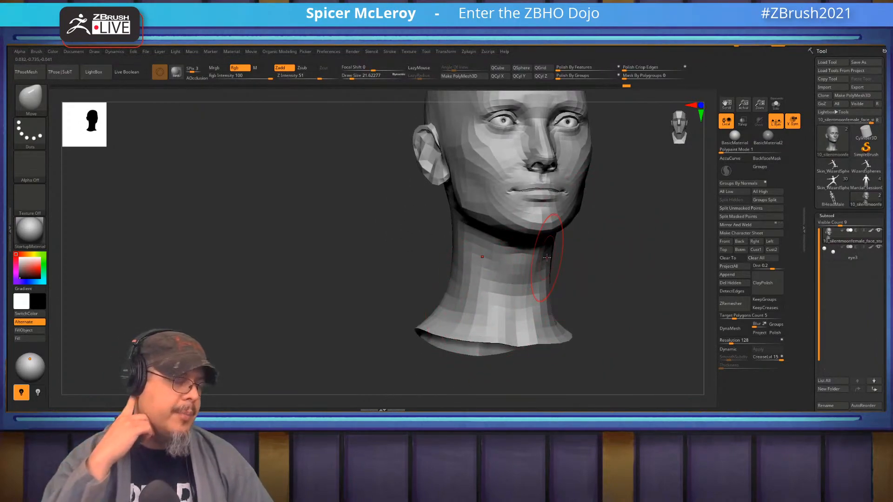
{"action": "mouse_move", "coordinate": [547, 257]}
{"action": "left_mouse_down"}
{"action": "mouse_move", "coordinate": [598, 219]}
{"action": "mouse_move", "coordinate": [627, 227]}
{"action": "mouse_move", "coordinate": [600, 248]}
{"action": "mouse_move", "coordinate": [606, 317]}
{"action": "mouse_move", "coordinate": [634, 289]}
{"action": "mouse_move", "coordinate": [581, 251]}
{"action": "left_mouse_up"}
- Smooth the coarse surface on the side and top of the skull
{"action": "key", "text": "shift"}
{"action": "left_click_drag", "start_coordinate": [649, 209], "coordinate": [600, 197]}
{"action": "key", "text": "shift"}
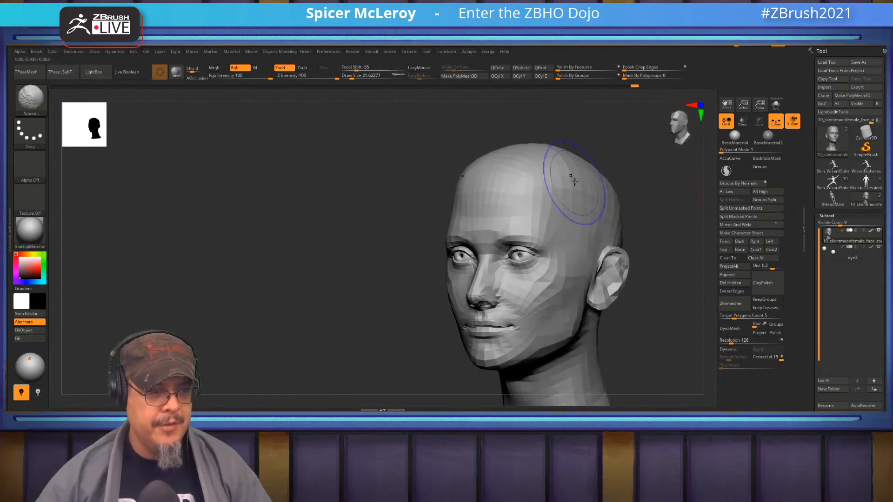
{"action": "mouse_move", "coordinate": [640, 172]}
{"action": "left_mouse_down", "text": "shift"}
{"action": "mouse_move", "coordinate": [638, 195]}
{"action": "mouse_move", "coordinate": [639, 183]}
{"action": "mouse_move", "coordinate": [621, 189]}
{"action": "mouse_move", "coordinate": [647, 231]}
{"action": "mouse_move", "coordinate": [558, 253]}
{"action": "left_mouse_up", "text": "shift"}
- Bring the head back up to its highest subdivision level
{"action": "key", "text": "d"}
{"action": "key", "text": "d"}
{"action": "key", "text": "d"}
{"action": "key", "text": "d"}
{"action": "key", "text": "d"}
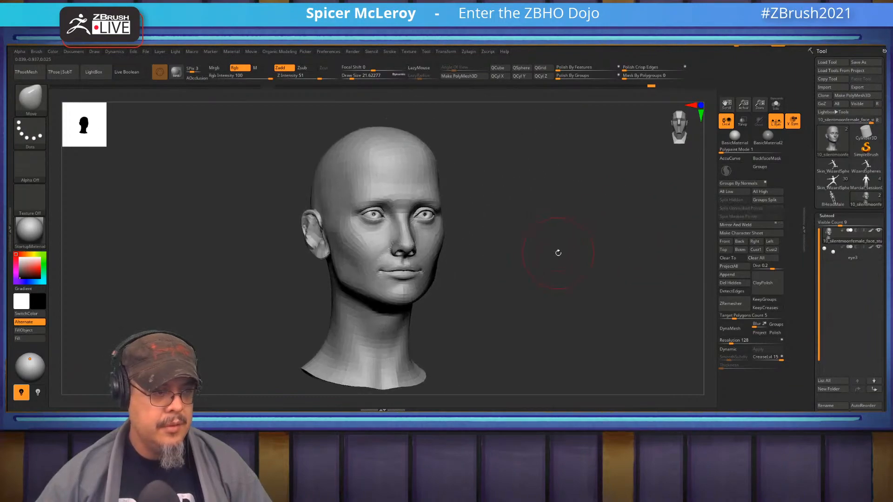
- Try masking the eyebrows with MaskPen at a Draw Size of about 4.3 and undo the stroke
{"action": "mouse_move", "coordinate": [362, 232]}
{"action": "right_mouse_down", "text": "alt"}
{"action": "mouse_move", "coordinate": [462, 228]}
{"action": "mouse_move", "coordinate": [463, 249]}
{"action": "mouse_move", "coordinate": [501, 215]}
{"action": "mouse_move", "coordinate": [510, 243]}
{"action": "right_mouse_up", "text": "alt"}
{"action": "key", "text": "s"}
{"action": "mouse_move", "coordinate": [512, 219]}
{"action": "left_mouse_down"}
{"action": "mouse_move", "coordinate": [441, 226]}
{"action": "mouse_move", "coordinate": [417, 247]}
{"action": "left_mouse_up"}
{"action": "right_click_drag", "start_coordinate": [395, 264], "coordinate": [470, 253]}
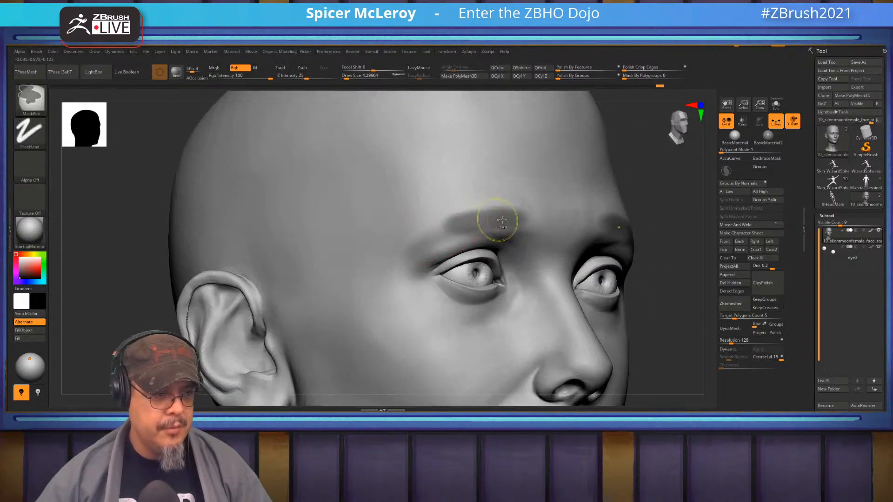
{"action": "key", "text": "ctrl+z"}
- Mask both eyebrow shapes with MaskPen at a Draw Size of about 3.1, tapering toward the outer ends
{"action": "key", "text": "s"}
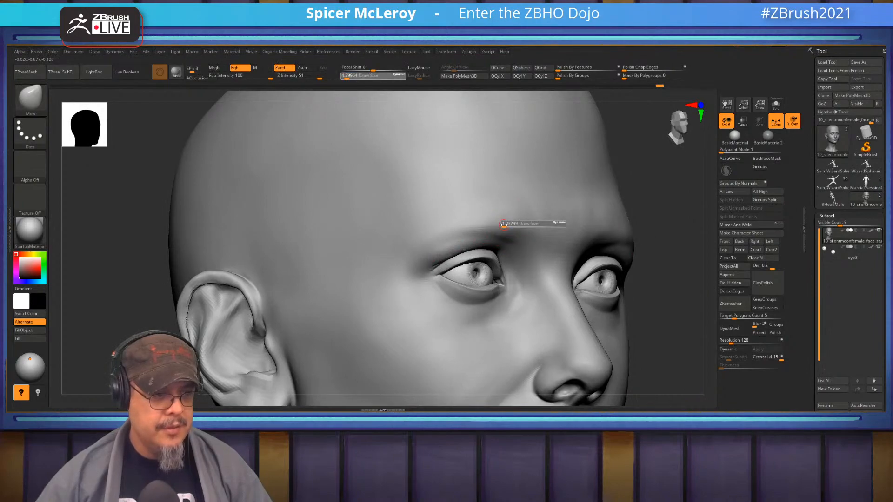
{"action": "left_click_drag", "start_coordinate": [507, 224], "coordinate": [459, 223]}
{"action": "key", "text": "ctrl"}
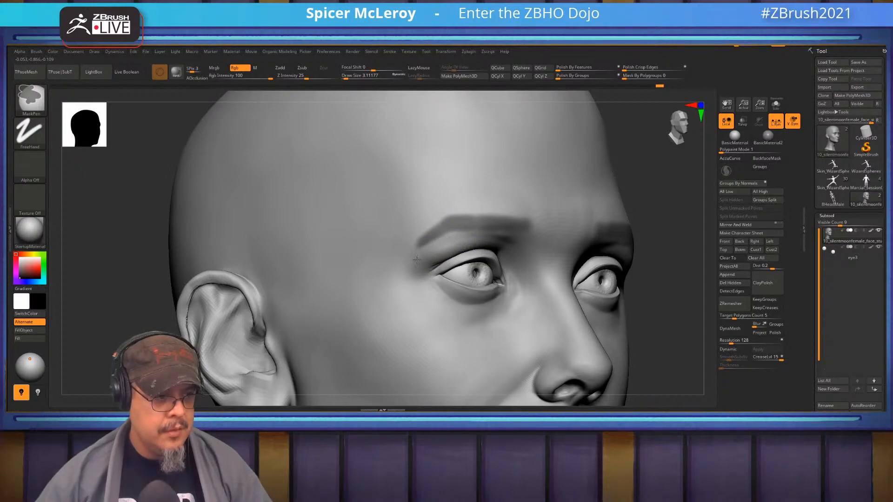
{"action": "right_click_drag", "start_coordinate": [572, 212], "coordinate": [516, 209]}
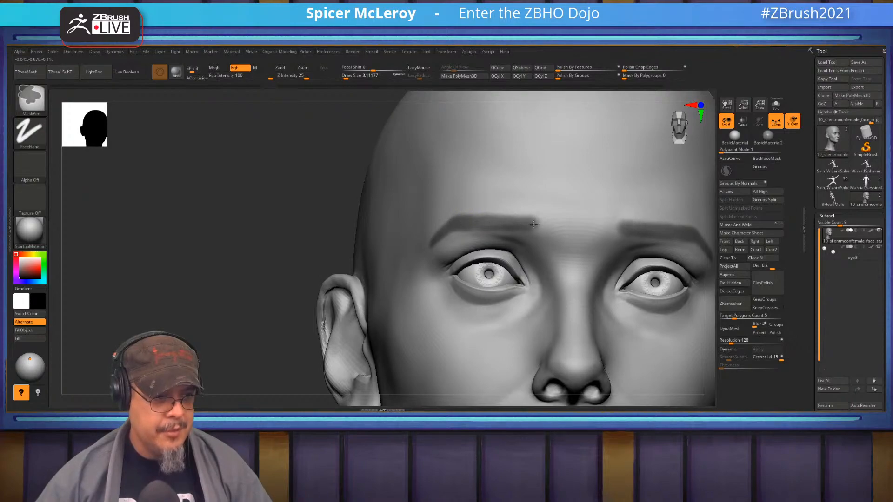
{"action": "right_click_drag", "start_coordinate": [442, 226], "coordinate": [524, 237]}
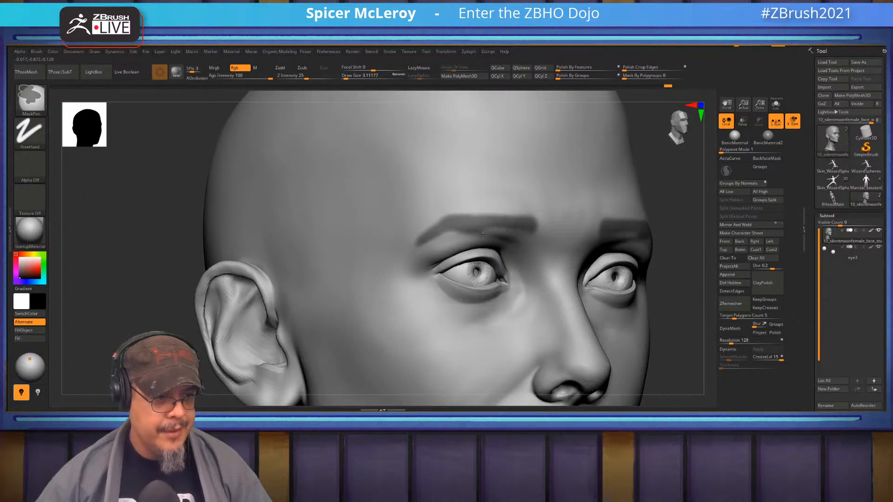
{"action": "left_click_drag", "start_coordinate": [522, 242], "coordinate": [484, 232], "text": "ctrl"}
{"action": "right_click_drag", "start_coordinate": [515, 244], "coordinate": [505, 234]}
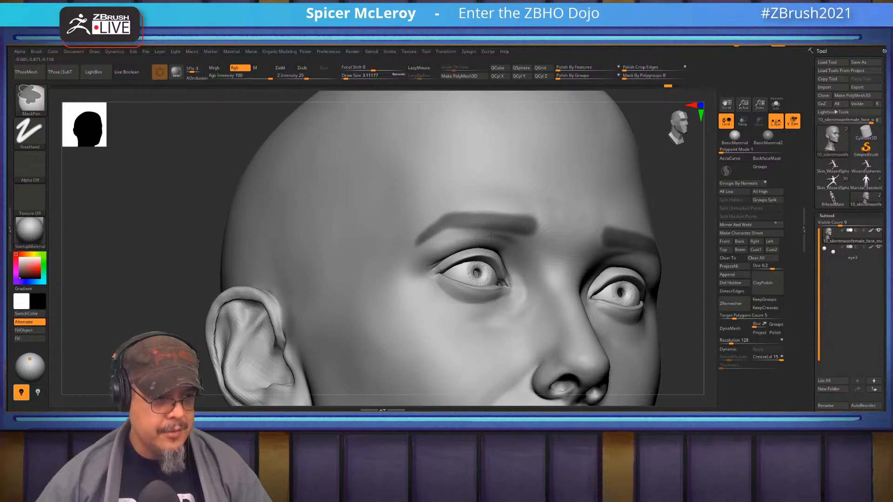
{"action": "mouse_move", "coordinate": [554, 225]}
{"action": "right_mouse_down", "text": "shift"}
{"action": "mouse_move", "coordinate": [504, 210]}
{"action": "mouse_move", "coordinate": [571, 213]}
{"action": "right_mouse_up", "text": "shift"}
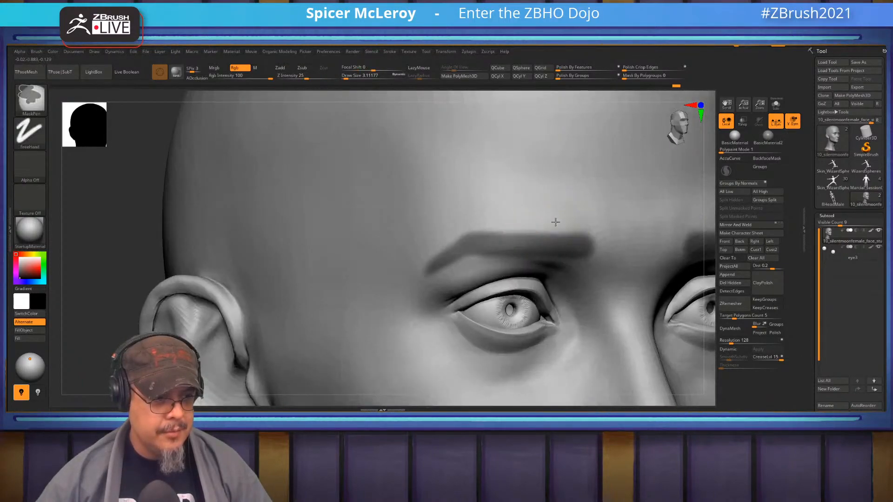
{"action": "mouse_move", "coordinate": [452, 225]}
{"action": "right_mouse_down"}
{"action": "mouse_move", "coordinate": [468, 226]}
{"action": "mouse_move", "coordinate": [440, 225]}
{"action": "mouse_move", "coordinate": [623, 219]}
{"action": "mouse_move", "coordinate": [538, 226]}
{"action": "mouse_move", "coordinate": [508, 205]}
{"action": "mouse_move", "coordinate": [516, 212]}
{"action": "mouse_move", "coordinate": [508, 200]}
{"action": "mouse_move", "coordinate": [514, 184]}
{"action": "mouse_move", "coordinate": [498, 201]}
{"action": "mouse_move", "coordinate": [506, 211]}
{"action": "right_mouse_up"}
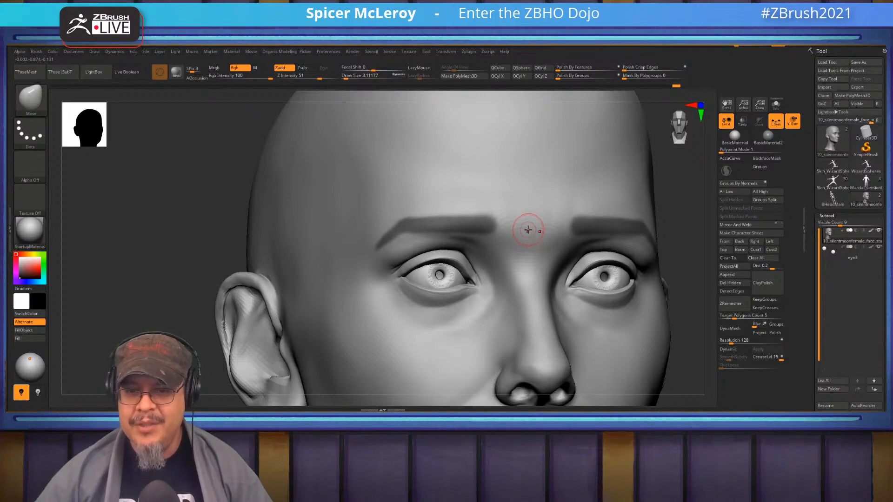
- Extract the masked eyebrow shapes from the head with a thickness of 0.005
{"action": "right_click_drag", "start_coordinate": [526, 232], "coordinate": [458, 224]}
{"action": "right_click_drag", "start_coordinate": [400, 265], "coordinate": [475, 254], "text": "shift"}
{"action": "right_click_drag", "start_coordinate": [475, 254], "coordinate": [500, 237]}
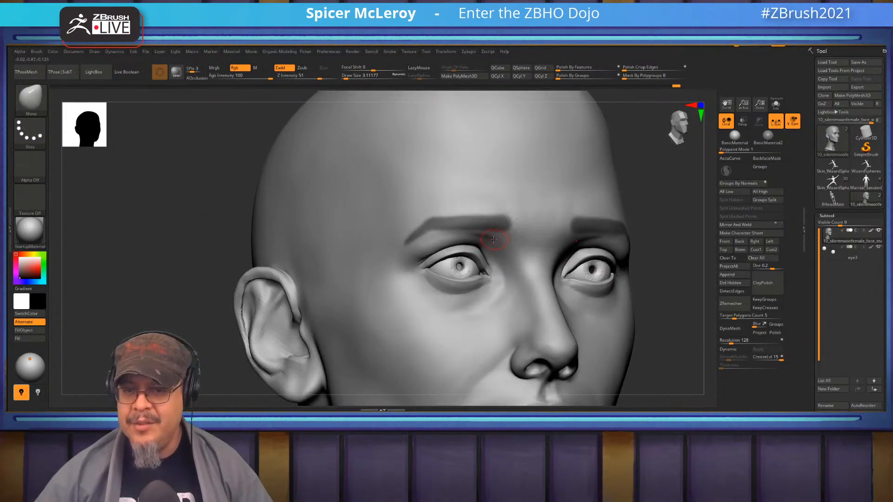
{"action": "mouse_move", "coordinate": [492, 241]}
{"action": "right_mouse_down"}
{"action": "mouse_move", "coordinate": [401, 207]}
{"action": "mouse_move", "coordinate": [406, 226]}
{"action": "mouse_move", "coordinate": [454, 219]}
{"action": "mouse_move", "coordinate": [455, 203]}
{"action": "mouse_move", "coordinate": [602, 219]}
{"action": "mouse_move", "coordinate": [596, 192]}
{"action": "right_mouse_up"}
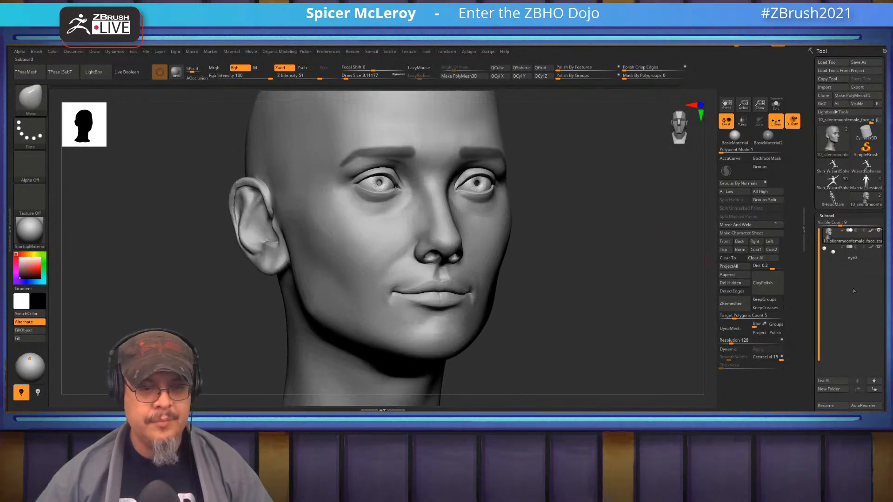
{"action": "scroll", "coordinate": [878, 249], "scroll_direction": "down", "scroll_amount": 3}
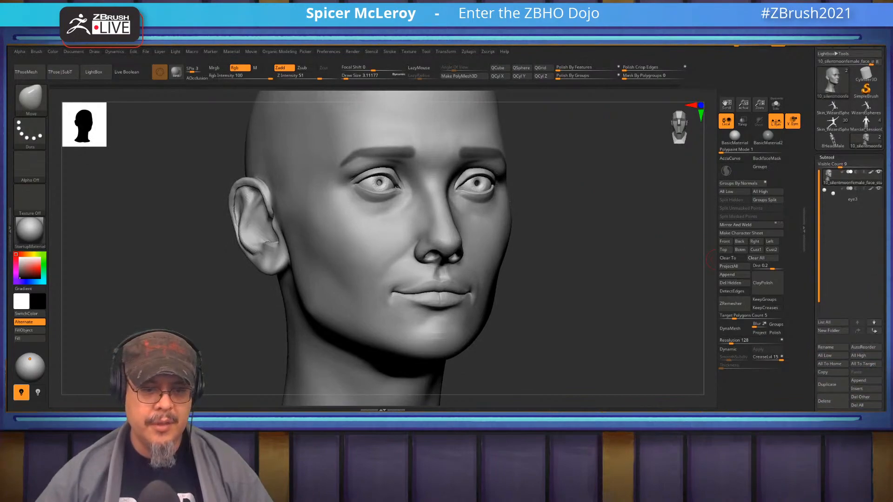
{"action": "scroll", "coordinate": [854, 334], "scroll_direction": "down", "scroll_amount": 3}
{"action": "left_click", "coordinate": [832, 386]}
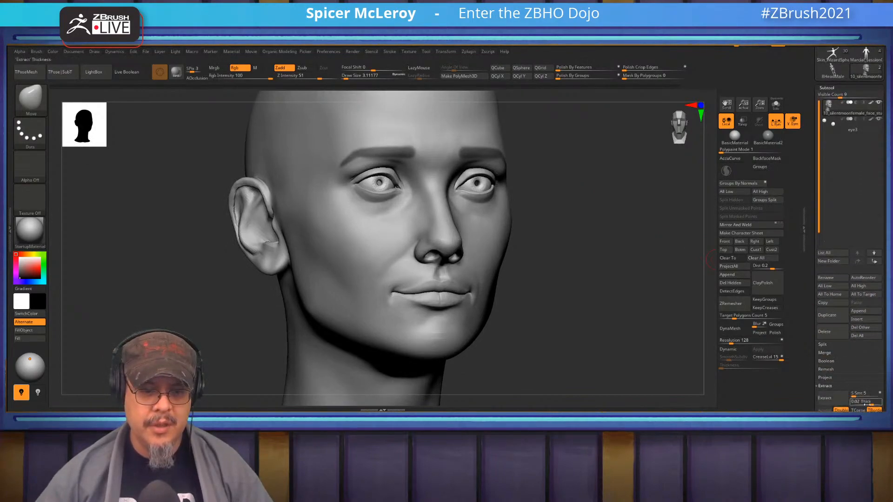
{"action": "left_click", "coordinate": [872, 405]}
{"action": "type", "text": ".005"}
{"action": "key", "text": "Return"}
{"action": "left_click", "coordinate": [826, 399]}
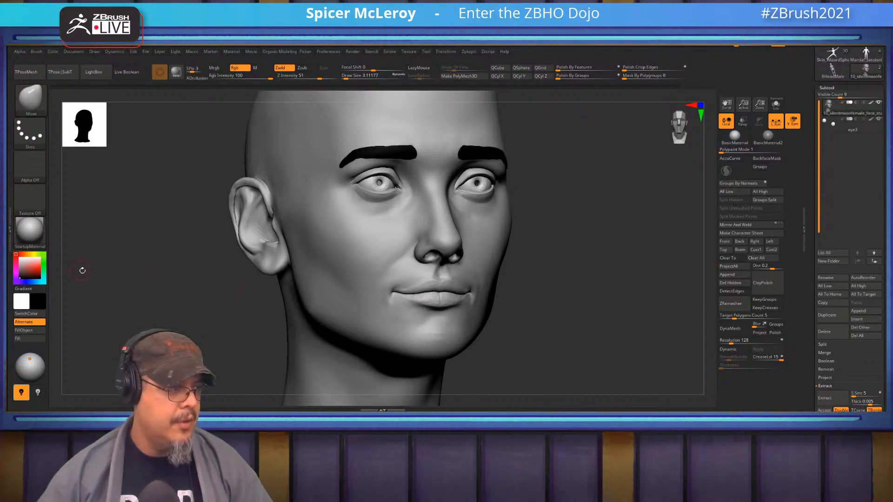
- Swap the main and secondary colours, extract the eyebrows again and accept them as a separate subtool
{"action": "key", "text": "v"}
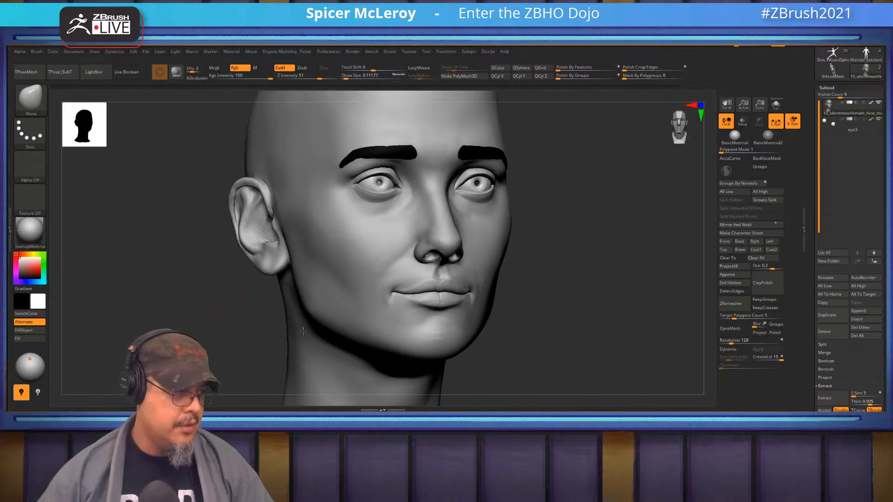
{"action": "left_click", "coordinate": [831, 399]}
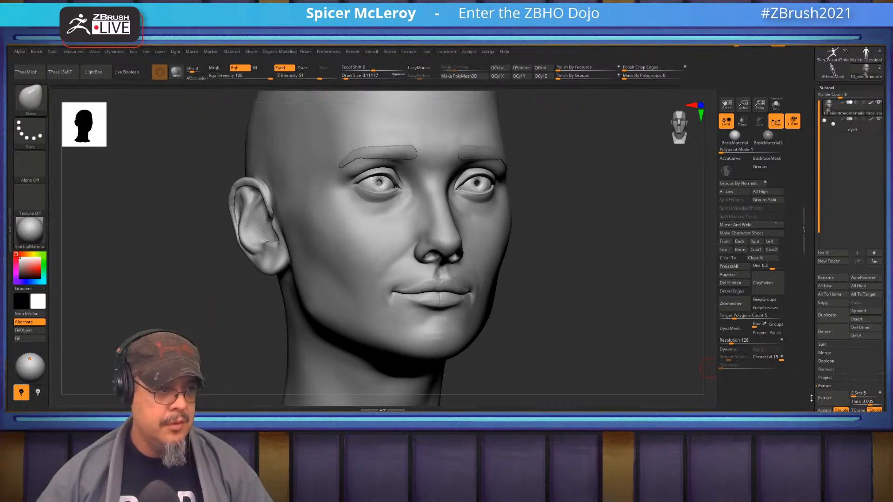
{"action": "left_click_drag", "start_coordinate": [593, 291], "coordinate": [609, 316], "text": "alt"}
{"action": "left_click_drag", "start_coordinate": [610, 312], "coordinate": [581, 302], "text": "shift"}
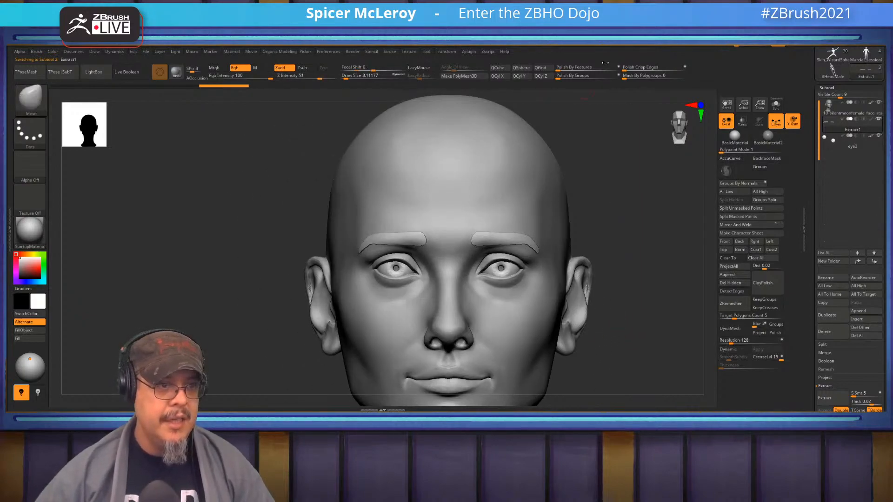
- ZRemesh the eyebrow subtool with a Target Polygons Count of 1 and KeepGroups enabled
{"action": "left_click", "coordinate": [577, 68]}
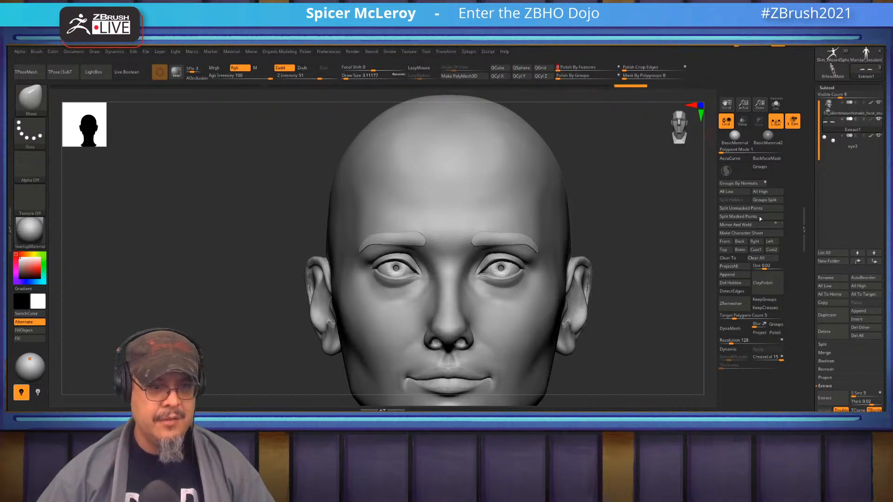
{"action": "left_click", "coordinate": [743, 316]}
{"action": "type", "text": "1"}
{"action": "key", "text": "Return"}
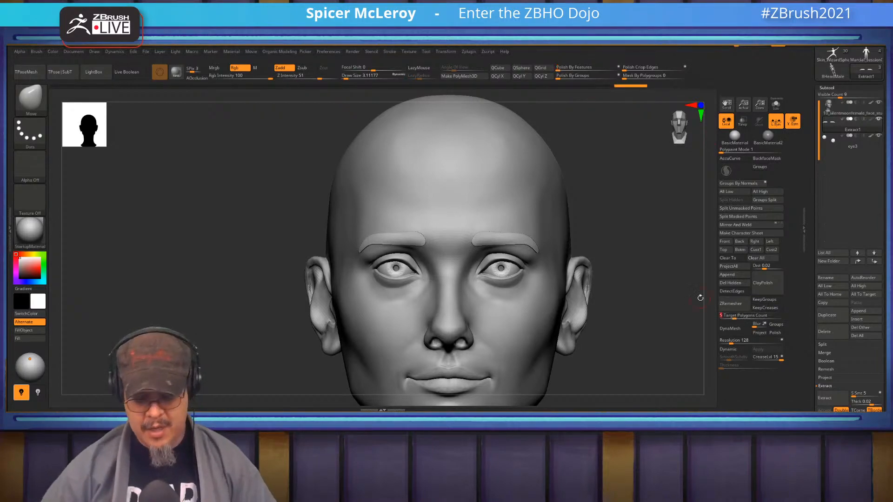
{"action": "left_click", "coordinate": [764, 299]}
{"action": "left_click", "coordinate": [731, 304]}
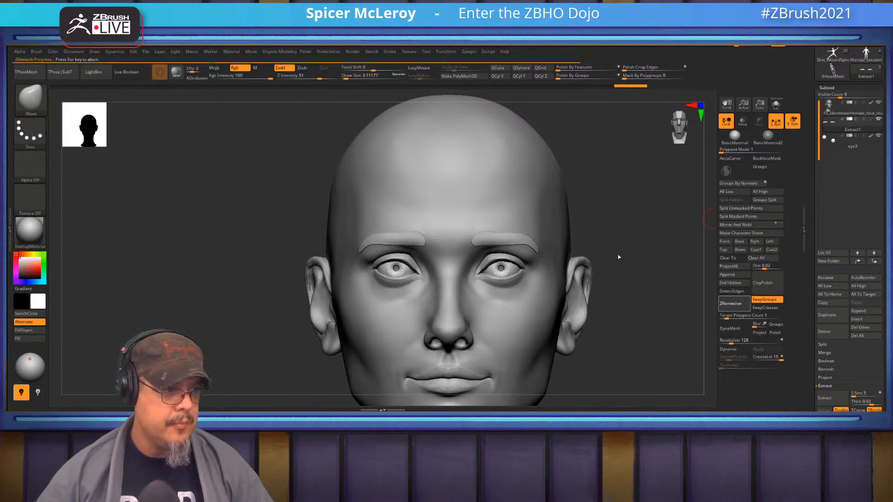
- Reshape the inner ends of the eyebrows with the Move Infinite Depth brush at a Draw Size of about 4.3
{"action": "left_click_drag", "start_coordinate": [623, 254], "coordinate": [449, 209]}
{"action": "left_click_drag", "start_coordinate": [517, 218], "coordinate": [543, 223], "text": "shift"}
{"action": "right_click_drag", "start_coordinate": [436, 212], "coordinate": [442, 235], "text": "ctrl"}
{"action": "key", "text": "s"}
{"action": "left_click_drag", "start_coordinate": [440, 236], "coordinate": [443, 235]}
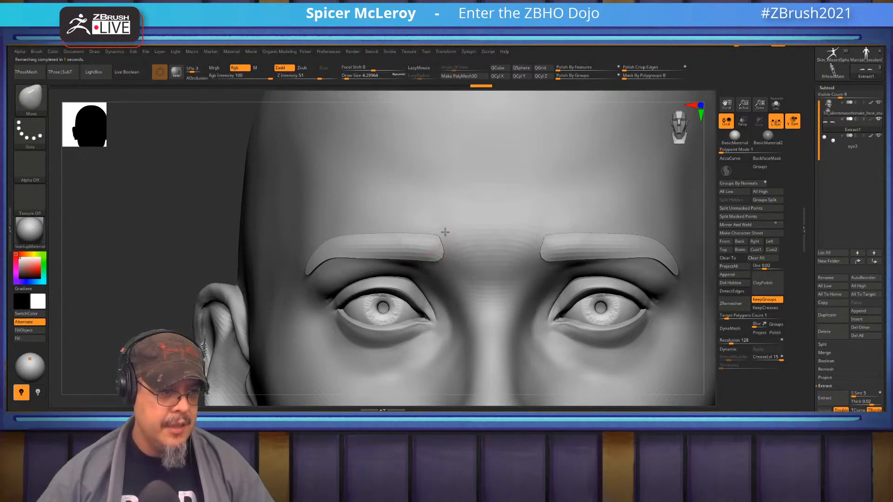
{"action": "key", "text": "ctrl+z"}
{"action": "key", "text": "b"}
{"action": "key", "text": "m"}
{"action": "key", "text": "i"}
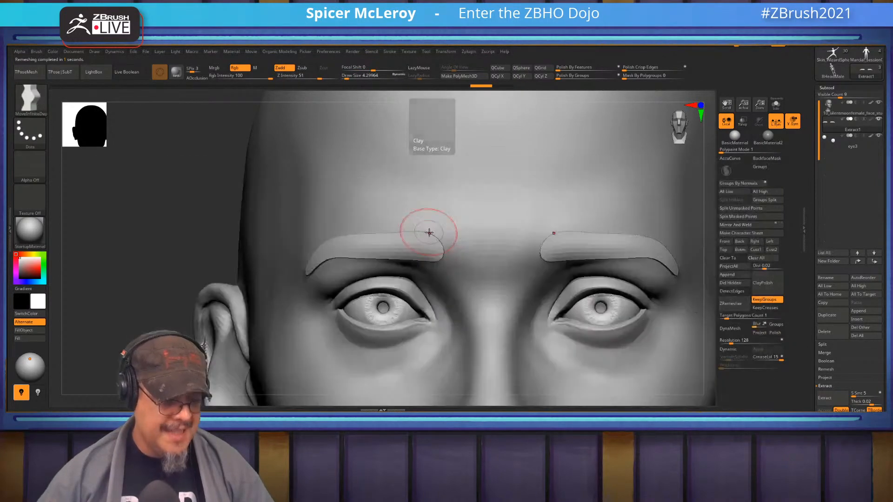
{"action": "right_click_drag", "start_coordinate": [428, 233], "coordinate": [438, 230]}
{"action": "left_click_drag", "start_coordinate": [448, 231], "coordinate": [451, 242]}
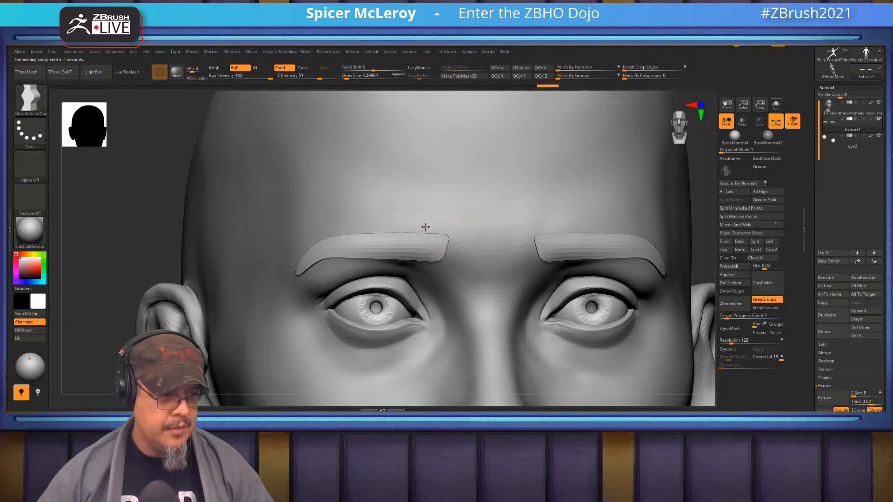
- Reshape the arch and outer part of the eyebrows with the Move brush, enlarging the Draw Size to about 7.5
{"action": "right_click_drag", "start_coordinate": [364, 219], "coordinate": [430, 217]}
{"action": "key", "text": "b"}
{"action": "key", "text": "m"}
{"action": "key", "text": "v"}
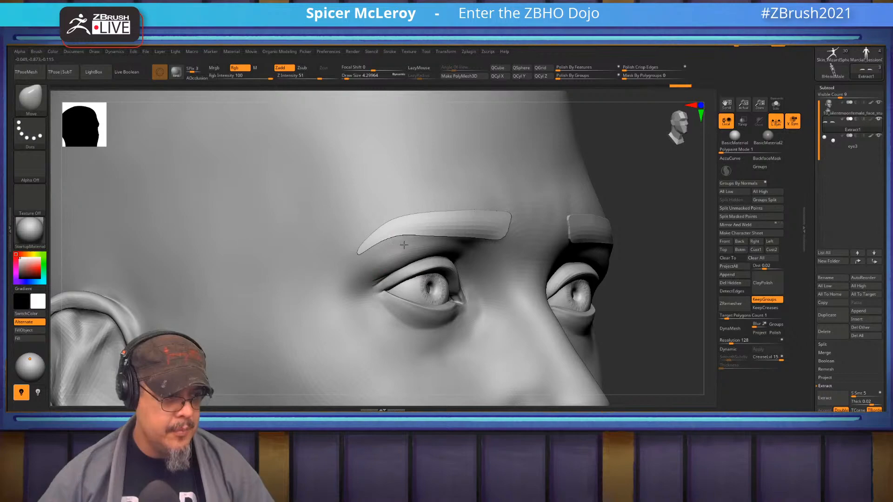
{"action": "key", "text": "s"}
{"action": "left_click_drag", "start_coordinate": [390, 236], "coordinate": [387, 217]}
{"action": "right_click_drag", "start_coordinate": [387, 216], "coordinate": [466, 212]}
{"action": "left_click_drag", "start_coordinate": [467, 211], "coordinate": [471, 205]}
{"action": "right_click_drag", "start_coordinate": [471, 205], "coordinate": [417, 215]}
{"action": "key", "text": "s"}
{"action": "left_click_drag", "start_coordinate": [416, 216], "coordinate": [393, 212]}
{"action": "mouse_move", "coordinate": [393, 213]}
{"action": "right_mouse_down"}
{"action": "mouse_move", "coordinate": [454, 215]}
{"action": "mouse_move", "coordinate": [441, 233]}
{"action": "right_mouse_up"}
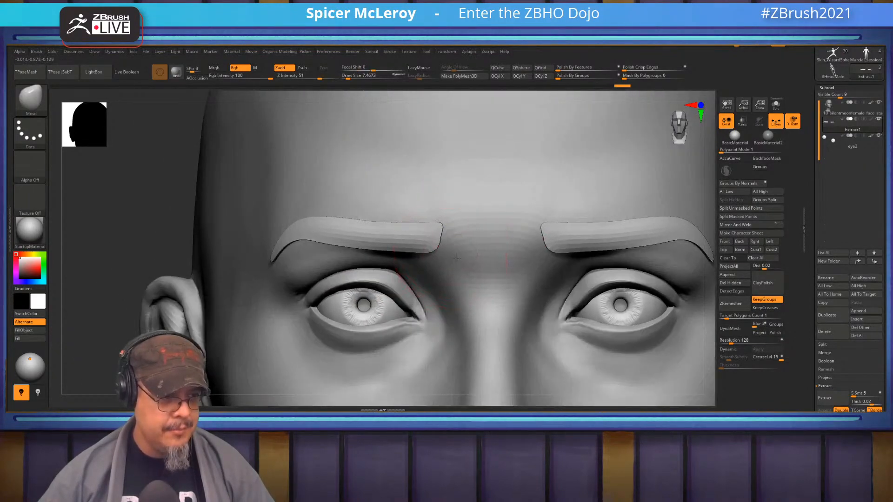
- Pick a dark grey colour and fill the eyebrow subtool with it
{"action": "right_click_drag", "start_coordinate": [439, 223], "coordinate": [362, 232], "text": "ctrl"}
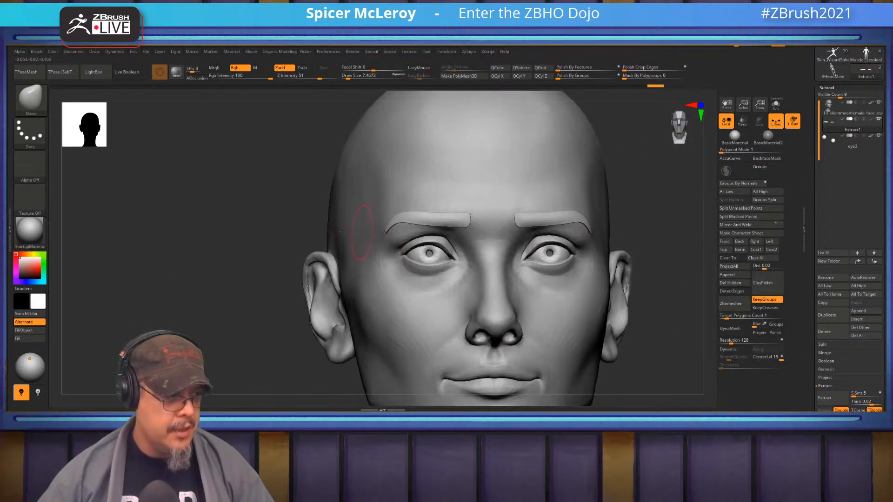
{"action": "mouse_move", "coordinate": [21, 266]}
{"action": "left_mouse_down"}
{"action": "mouse_move", "coordinate": [15, 273]}
{"action": "mouse_move", "coordinate": [17, 256]}
{"action": "left_mouse_up"}
{"action": "left_click", "coordinate": [30, 331]}
- Refine the overall eyebrow shape with the Move brush at a Draw Size of about 10.5
{"action": "right_click_drag", "start_coordinate": [440, 223], "coordinate": [453, 221], "text": "ctrl"}
{"action": "key", "text": "s"}
{"action": "left_click_drag", "start_coordinate": [453, 221], "coordinate": [456, 220]}
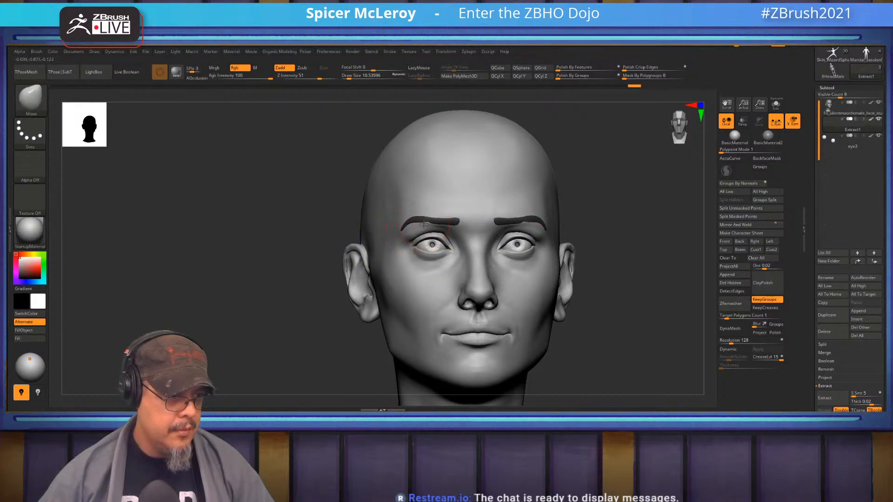
{"action": "right_click_drag", "start_coordinate": [462, 217], "coordinate": [387, 215], "text": "ctrl"}
{"action": "left_click_drag", "start_coordinate": [380, 231], "coordinate": [383, 236]}
{"action": "right_click_drag", "start_coordinate": [383, 234], "coordinate": [232, 210]}
- Make the head the active subtool, reduce the Draw Size to about 7.5 and clear the head's mask
{"action": "right_click_drag", "start_coordinate": [521, 205], "coordinate": [608, 256], "text": "ctrl"}
{"action": "right_click_drag", "start_coordinate": [477, 212], "coordinate": [468, 243], "text": "ctrl"}
{"action": "left_click", "coordinate": [463, 240], "text": "alt"}
{"action": "key", "text": "s"}
{"action": "left_click_drag", "start_coordinate": [466, 241], "coordinate": [462, 240]}
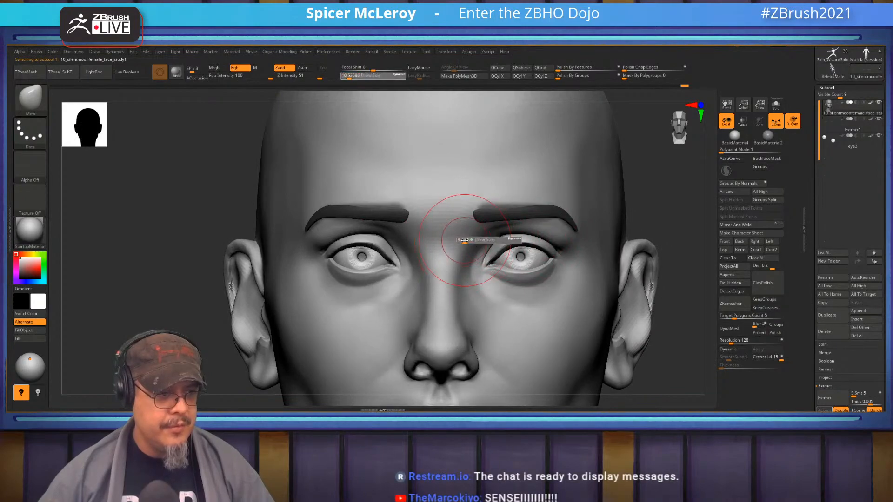
{"action": "left_click_drag", "start_coordinate": [644, 206], "coordinate": [665, 226], "text": "ctrl"}
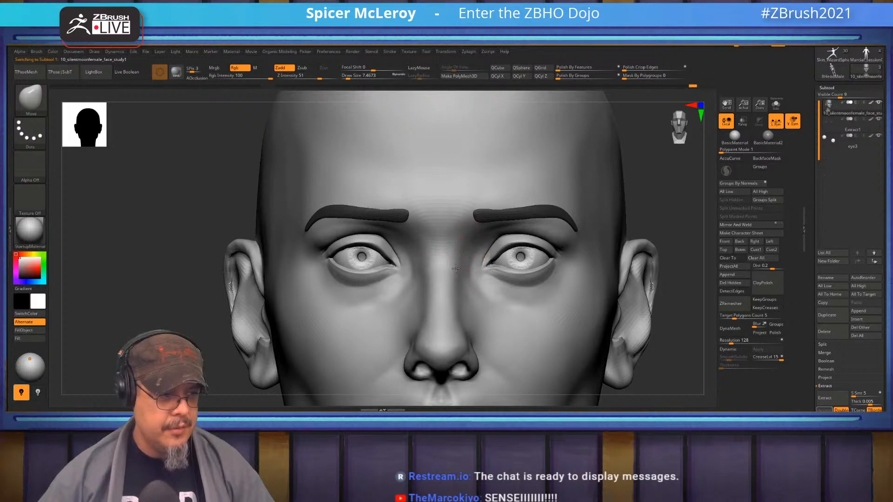
- Snapshot the finished head on the canvas and rewind the live head's undo history to its start for comparison
{"action": "key", "text": "f"}
{"action": "left_click_drag", "start_coordinate": [501, 228], "coordinate": [589, 249], "text": "alt"}
{"action": "key", "text": "shift+s"}
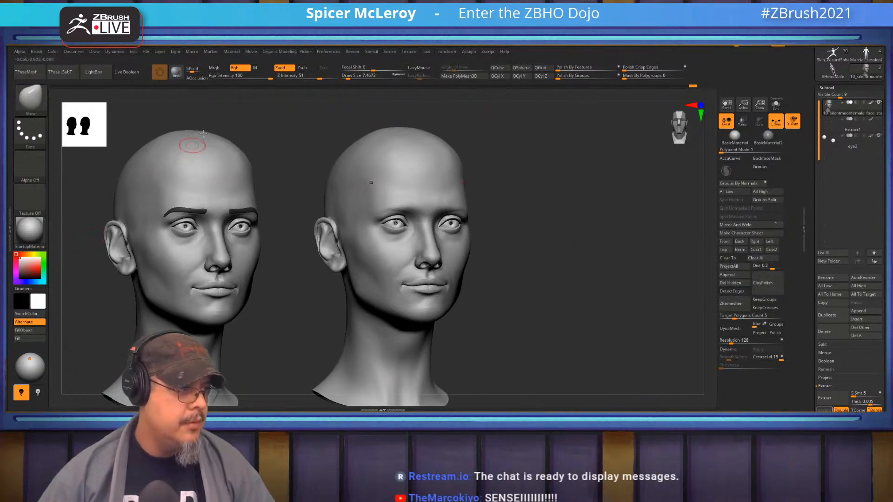
{"action": "left_click", "coordinate": [47, 87]}
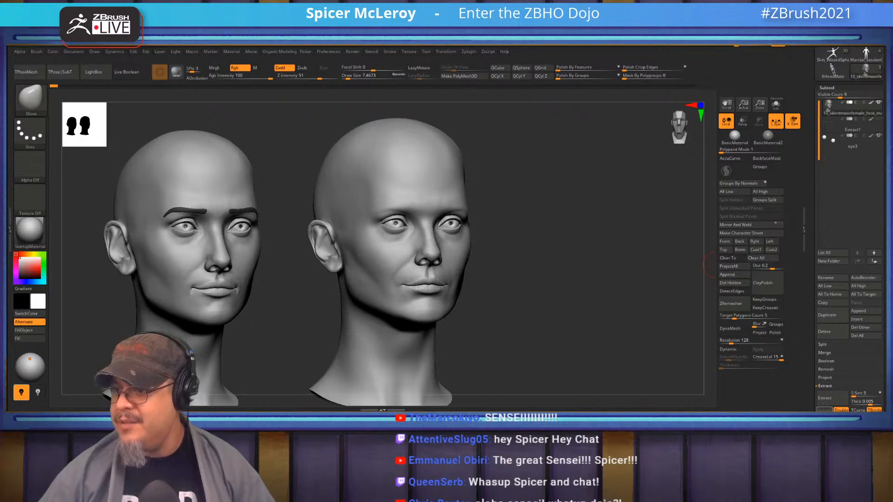
- Save the tool as 10_silentmoonfemale_face_study1_1 in the For Critique folder
{"action": "scroll", "coordinate": [849, 227], "scroll_direction": "up", "scroll_amount": 3}
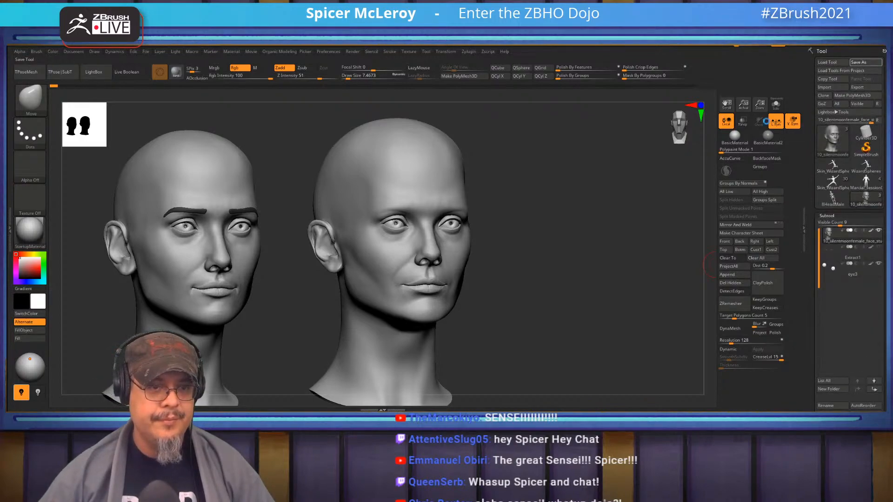
{"action": "key", "text": "ctrl+s"}
{"action": "left_click", "coordinate": [403, 315]}
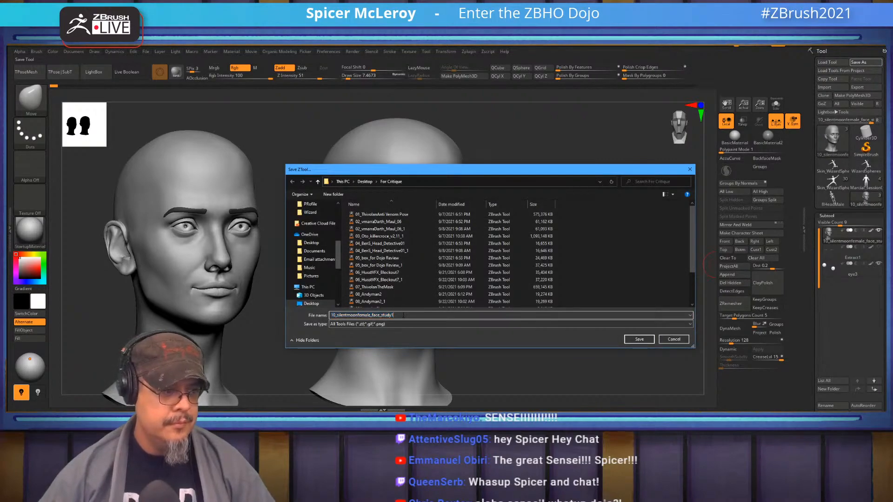
{"action": "type", "text": "_1"}
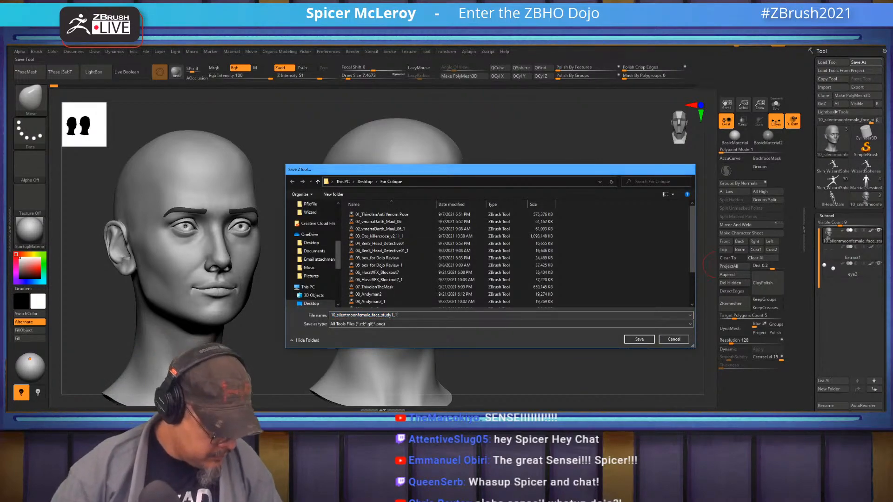
{"action": "key", "text": "Return"}
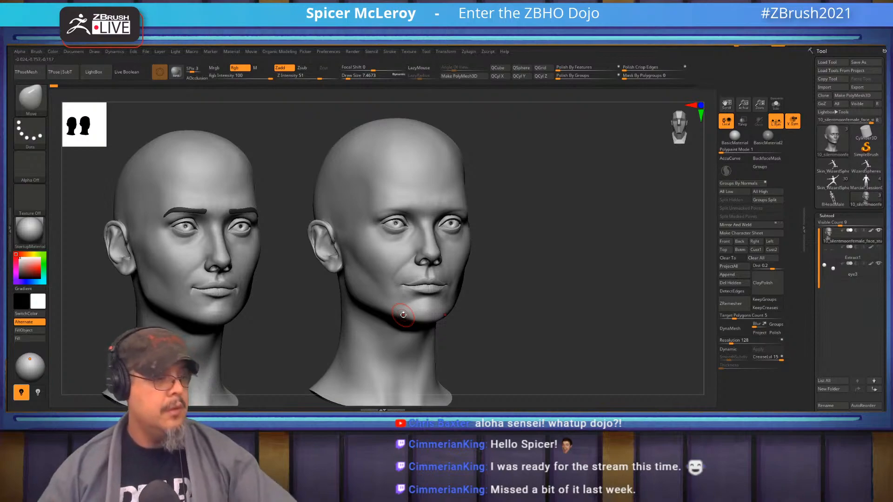
- Bring in the 11_giacomoFace_01 head, frame it and clear the snapshot of the previous head from the canvas
{"action": "left_click_drag", "start_coordinate": [603, 242], "coordinate": [584, 283]}
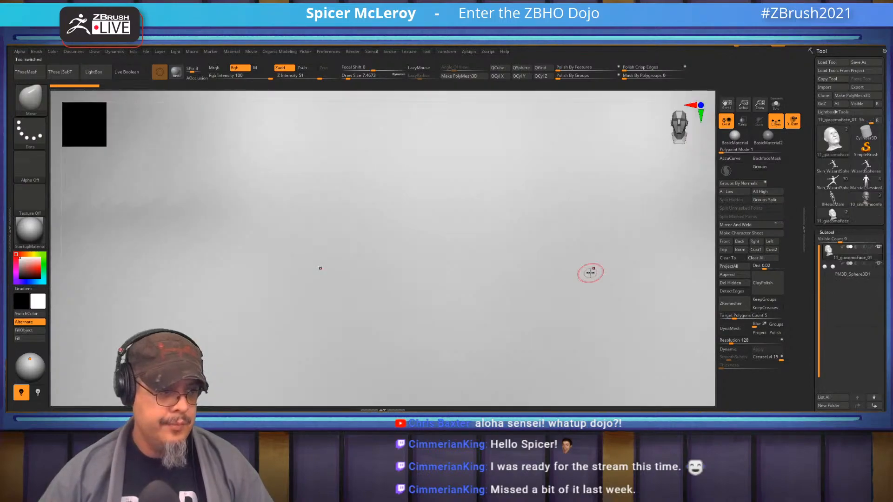
{"action": "key", "text": "f"}
{"action": "left_click_drag", "start_coordinate": [562, 281], "coordinate": [599, 323]}
{"action": "key", "text": "f"}
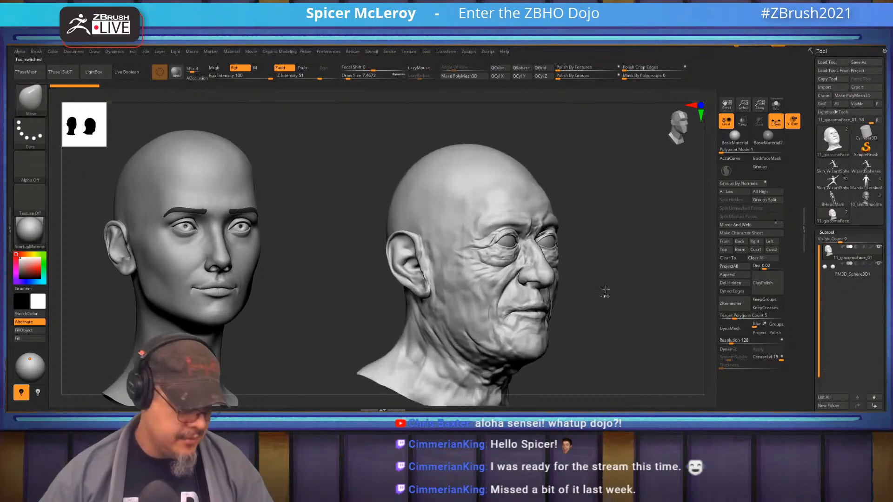
{"action": "key", "text": "ctrl+n"}
{"action": "mouse_move", "coordinate": [650, 289]}
{"action": "left_mouse_down", "text": "shift"}
{"action": "mouse_move", "coordinate": [634, 291]}
{"action": "mouse_move", "coordinate": [592, 217]}
{"action": "mouse_move", "coordinate": [641, 254]}
{"action": "mouse_move", "coordinate": [652, 227]}
{"action": "mouse_move", "coordinate": [628, 220]}
{"action": "mouse_move", "coordinate": [579, 244]}
{"action": "mouse_move", "coordinate": [623, 315]}
{"action": "mouse_move", "coordinate": [630, 233]}
{"action": "mouse_move", "coordinate": [604, 306]}
{"action": "mouse_move", "coordinate": [690, 321]}
{"action": "left_mouse_up", "text": "shift"}
- Activate the Move brush and turn the wrinkled head to examine its face from below
{"action": "key", "text": "b"}
{"action": "key", "text": "m"}
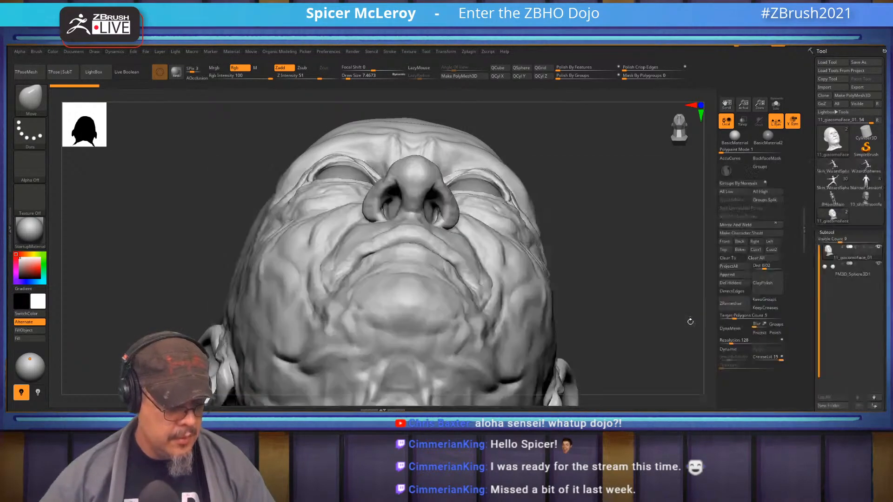
{"action": "key", "text": "v"}
{"action": "left_click_drag", "start_coordinate": [656, 212], "coordinate": [687, 252], "text": "alt"}
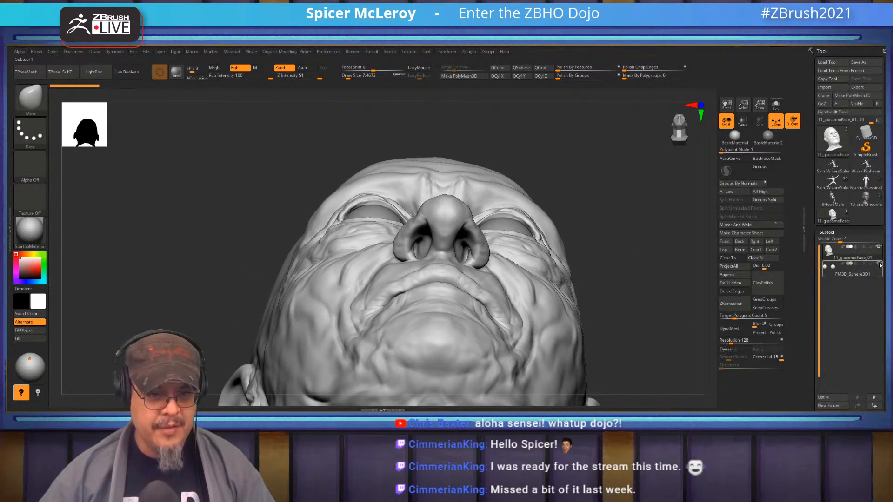
{"action": "left_click_drag", "start_coordinate": [670, 215], "coordinate": [633, 231]}
{"action": "left_click_drag", "start_coordinate": [638, 230], "coordinate": [689, 240]}
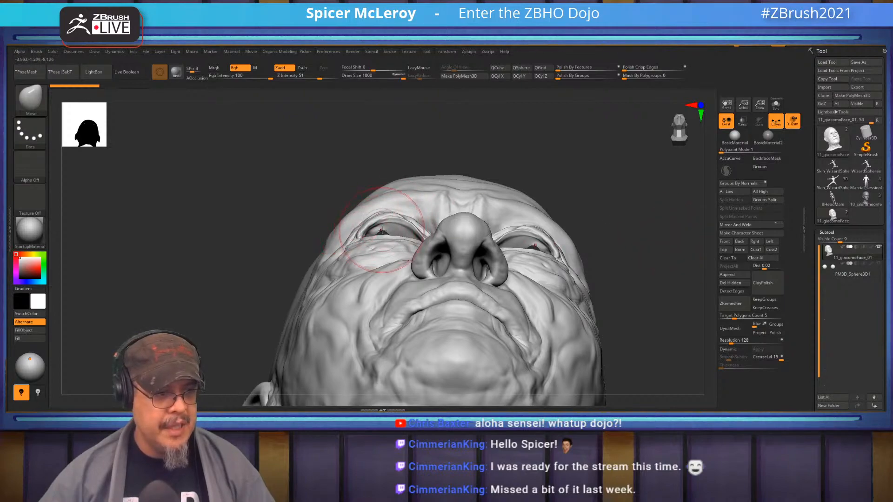
- Turn off dynamic brush sizing and set the Draw Size to about 257
{"action": "key", "text": "s"}
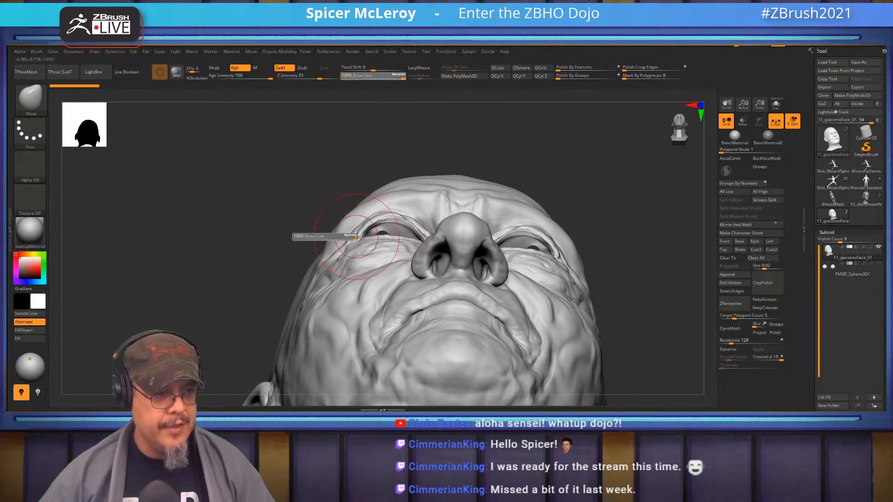
{"action": "key", "text": "space"}
{"action": "left_click", "coordinate": [361, 235]}
{"action": "left_click", "coordinate": [362, 233]}
{"action": "left_click", "coordinate": [362, 233]}
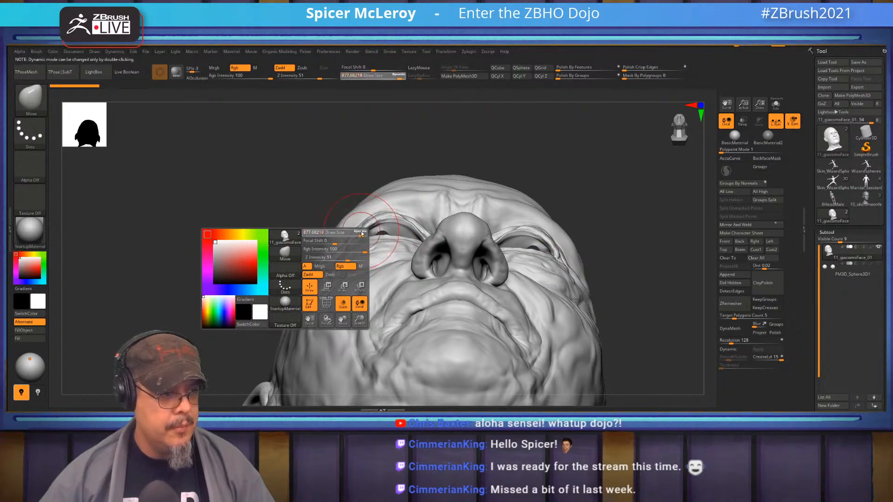
{"action": "left_click", "coordinate": [363, 233]}
{"action": "double_click", "coordinate": [361, 233]}
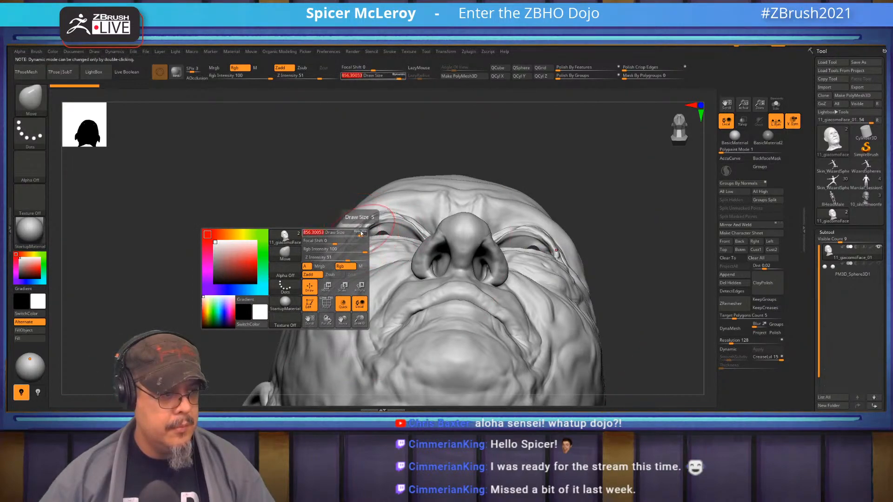
{"action": "key", "text": "s"}
{"action": "mouse_move", "coordinate": [372, 234]}
{"action": "left_mouse_down"}
{"action": "mouse_move", "coordinate": [348, 234]}
{"action": "mouse_move", "coordinate": [350, 255]}
{"action": "left_mouse_up"}
{"action": "mouse_move", "coordinate": [562, 179]}
{"action": "left_mouse_down"}
{"action": "mouse_move", "coordinate": [604, 178]}
{"action": "mouse_move", "coordinate": [596, 176]}
{"action": "left_mouse_up"}
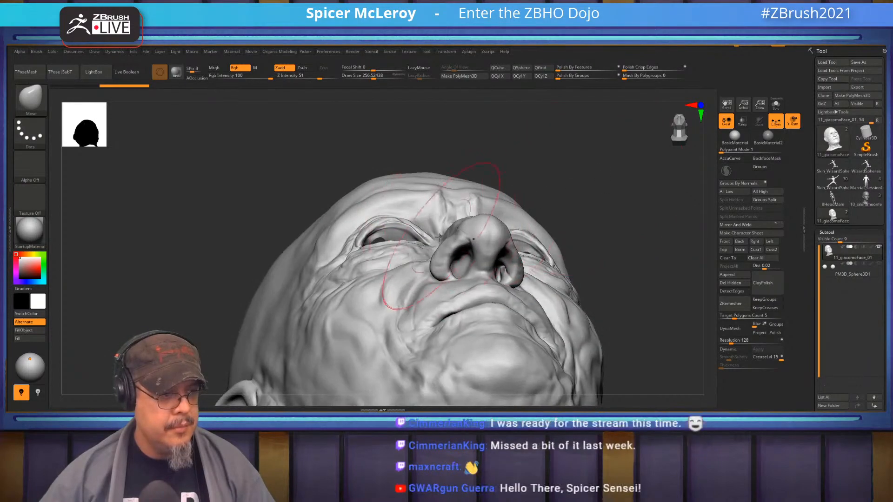
- Reshape the cheek and the side of the nose with the Move brush, working from below the head
{"action": "left_click_drag", "start_coordinate": [430, 240], "coordinate": [416, 239]}
{"action": "left_click_drag", "start_coordinate": [356, 236], "coordinate": [373, 245]}
{"action": "left_click_drag", "start_coordinate": [552, 202], "coordinate": [535, 192]}
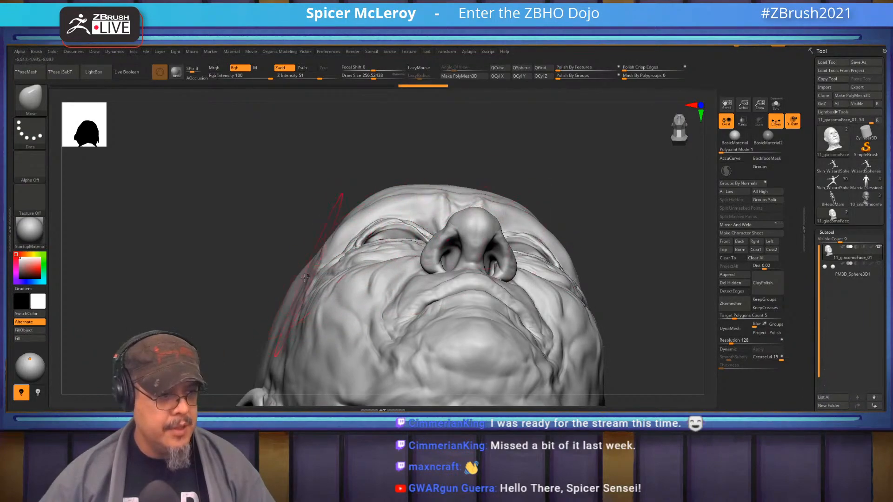
{"action": "left_click_drag", "start_coordinate": [594, 197], "coordinate": [522, 208]}
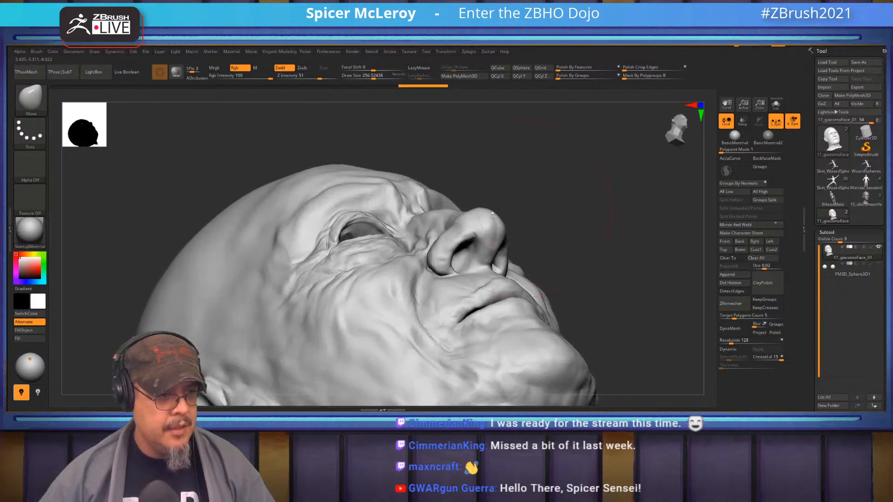
- Reduce the Draw Size to about 120 in stages and adjust the nostril wings with the Move brush
{"action": "key", "text": "s"}
{"action": "left_click_drag", "start_coordinate": [426, 247], "coordinate": [416, 247]}
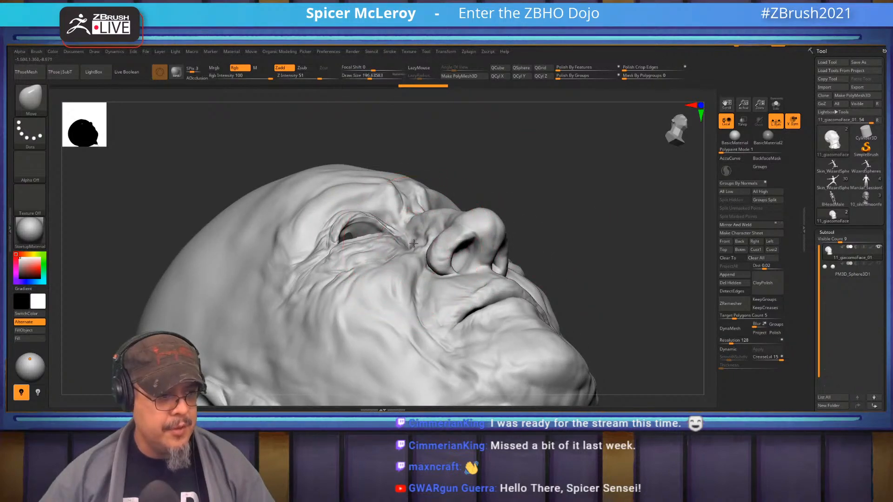
{"action": "left_click_drag", "start_coordinate": [524, 201], "coordinate": [573, 180]}
{"action": "left_click_drag", "start_coordinate": [565, 264], "coordinate": [596, 241]}
{"action": "key", "text": "s"}
{"action": "left_click_drag", "start_coordinate": [430, 245], "coordinate": [429, 246]}
{"action": "left_click_drag", "start_coordinate": [581, 215], "coordinate": [560, 224]}
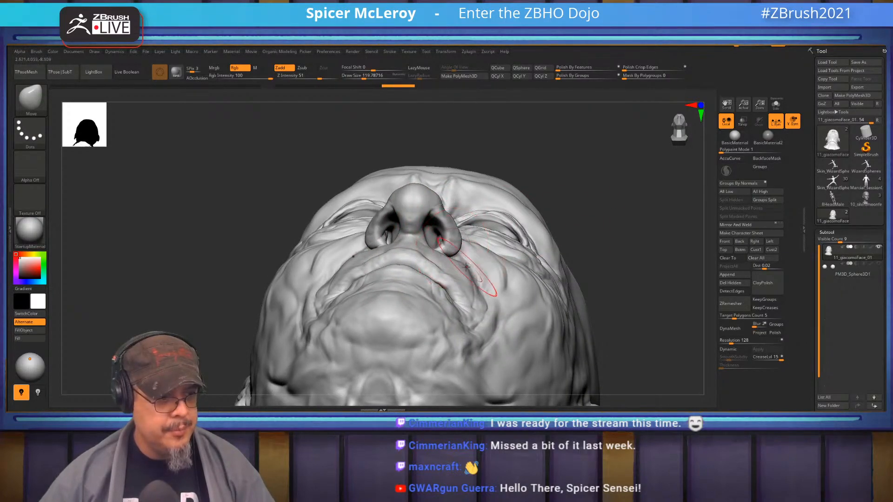
- Switch to the FormSoft brush and soften the form around the nostril opening and its base
{"action": "mouse_move", "coordinate": [535, 235]}
{"action": "right_mouse_down"}
{"action": "mouse_move", "coordinate": [611, 227]}
{"action": "mouse_move", "coordinate": [624, 259]}
{"action": "mouse_move", "coordinate": [609, 273]}
{"action": "mouse_move", "coordinate": [595, 196]}
{"action": "mouse_move", "coordinate": [652, 295]}
{"action": "mouse_move", "coordinate": [679, 321]}
{"action": "right_mouse_up"}
{"action": "key", "text": "b"}
{"action": "key", "text": "f"}
{"action": "key", "text": "s"}
{"action": "right_click_drag", "start_coordinate": [439, 220], "coordinate": [441, 239]}
{"action": "mouse_move", "coordinate": [426, 228]}
{"action": "left_mouse_down"}
{"action": "mouse_move", "coordinate": [414, 255]}
{"action": "mouse_move", "coordinate": [441, 277]}
{"action": "left_mouse_up"}
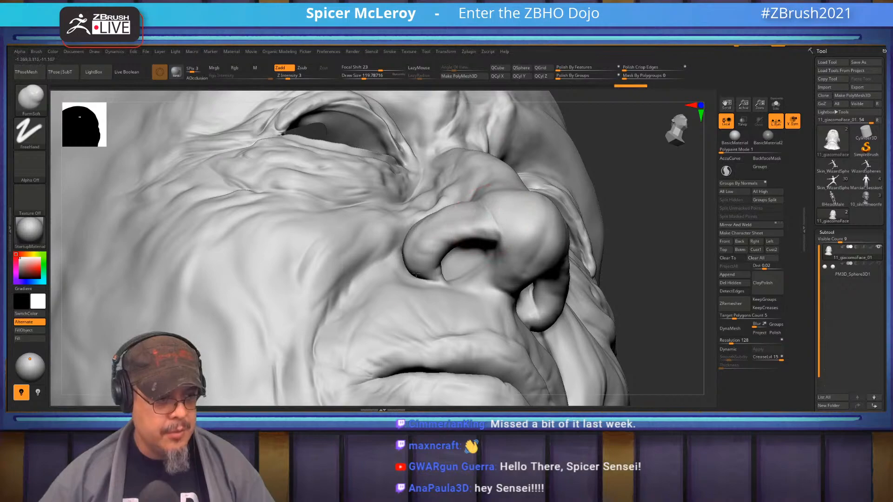
- Set the Draw Size to 112, then fill out and smooth the nostril rim and the septum
{"action": "mouse_move", "coordinate": [437, 279]}
{"action": "right_mouse_down"}
{"action": "mouse_move", "coordinate": [445, 238]}
{"action": "mouse_move", "coordinate": [437, 267]}
{"action": "mouse_move", "coordinate": [438, 251]}
{"action": "right_mouse_up"}
{"action": "key", "text": "s"}
{"action": "left_click", "coordinate": [431, 268]}
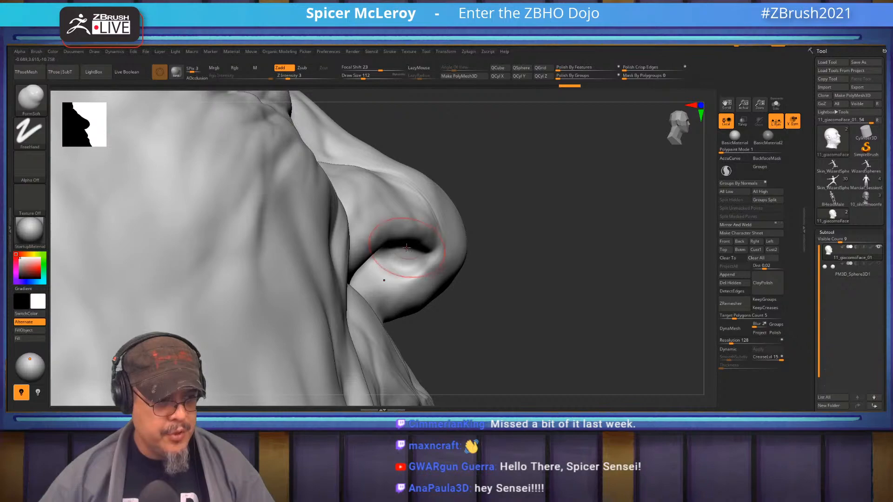
{"action": "mouse_move", "coordinate": [386, 243]}
{"action": "right_mouse_down"}
{"action": "mouse_move", "coordinate": [409, 253]}
{"action": "mouse_move", "coordinate": [437, 249]}
{"action": "right_mouse_up"}
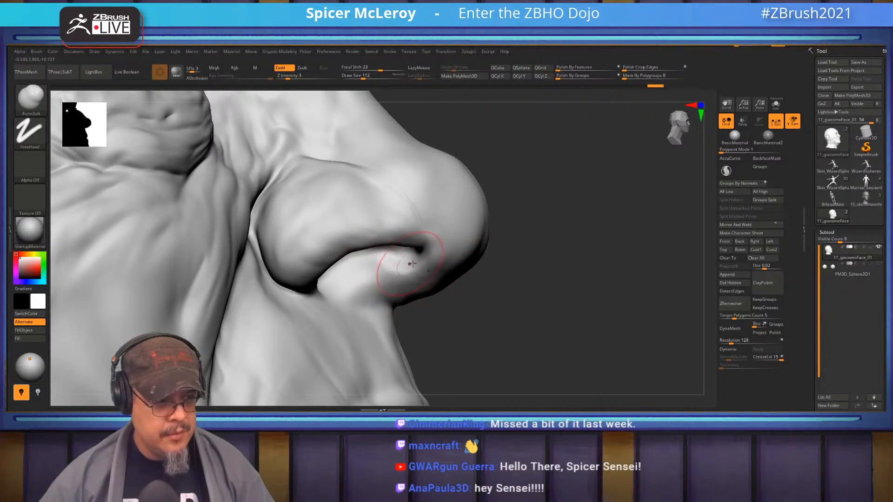
{"action": "key", "text": "shift"}
{"action": "left_click_drag", "start_coordinate": [362, 266], "coordinate": [437, 253], "text": "shift"}
- Try to carve a crease around the eye socket with the DamStandard brush
{"action": "mouse_move", "coordinate": [437, 253]}
{"action": "right_mouse_down"}
{"action": "mouse_move", "coordinate": [381, 254]}
{"action": "mouse_move", "coordinate": [372, 267]}
{"action": "mouse_move", "coordinate": [367, 253]}
{"action": "mouse_move", "coordinate": [408, 233]}
{"action": "mouse_move", "coordinate": [386, 222]}
{"action": "mouse_move", "coordinate": [414, 242]}
{"action": "mouse_move", "coordinate": [444, 186]}
{"action": "right_mouse_up"}
{"action": "mouse_move", "coordinate": [451, 142]}
{"action": "right_mouse_down"}
{"action": "mouse_move", "coordinate": [512, 186]}
{"action": "mouse_move", "coordinate": [516, 207]}
{"action": "mouse_move", "coordinate": [522, 199]}
{"action": "mouse_move", "coordinate": [513, 217]}
{"action": "mouse_move", "coordinate": [491, 211]}
{"action": "right_mouse_up"}
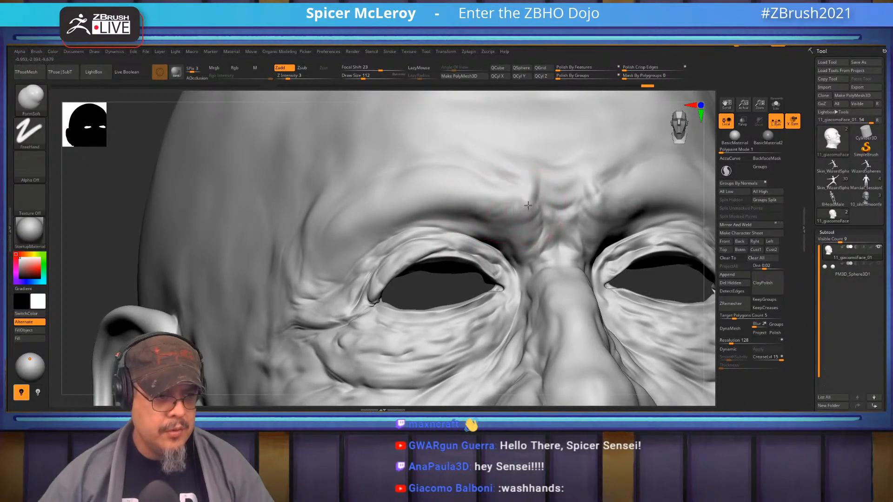
{"action": "mouse_move", "coordinate": [499, 210]}
{"action": "right_mouse_down"}
{"action": "mouse_move", "coordinate": [531, 205]}
{"action": "mouse_move", "coordinate": [510, 239]}
{"action": "mouse_move", "coordinate": [468, 229]}
{"action": "mouse_move", "coordinate": [455, 199]}
{"action": "mouse_move", "coordinate": [467, 205]}
{"action": "right_mouse_up"}
{"action": "key", "text": "b"}
{"action": "key", "text": "d"}
{"action": "key", "text": "s"}
{"action": "right_click_drag", "start_coordinate": [354, 202], "coordinate": [302, 207]}
{"action": "mouse_move", "coordinate": [302, 209]}
{"action": "left_mouse_down"}
{"action": "mouse_move", "coordinate": [330, 184]}
{"action": "mouse_move", "coordinate": [381, 181]}
{"action": "mouse_move", "coordinate": [445, 198]}
{"action": "mouse_move", "coordinate": [493, 239]}
{"action": "mouse_move", "coordinate": [500, 298]}
{"action": "mouse_move", "coordinate": [477, 336]}
{"action": "mouse_move", "coordinate": [419, 356]}
{"action": "mouse_move", "coordinate": [346, 346]}
{"action": "mouse_move", "coordinate": [285, 281]}
{"action": "left_mouse_up"}
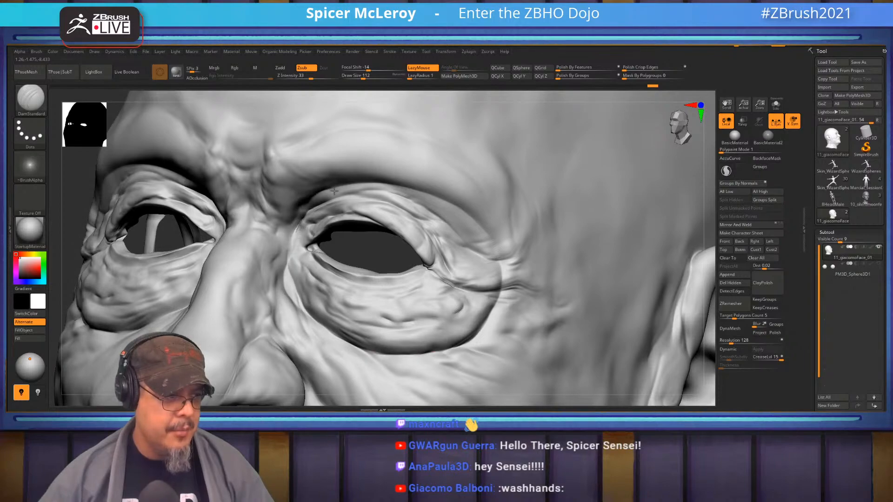
{"action": "key", "text": "ctrl+z"}
- Switch to the ClayBuildup brush and add volume between the nose bridge and the inner eye corner
{"action": "mouse_move", "coordinate": [419, 246]}
{"action": "right_mouse_down"}
{"action": "mouse_move", "coordinate": [383, 220]}
{"action": "mouse_move", "coordinate": [358, 234]}
{"action": "right_mouse_up"}
{"action": "key", "text": "b"}
{"action": "key", "text": "c"}
{"action": "key", "text": "b"}
{"action": "mouse_move", "coordinate": [358, 235]}
{"action": "left_mouse_down"}
{"action": "mouse_move", "coordinate": [368, 259]}
{"action": "mouse_move", "coordinate": [362, 254]}
{"action": "left_mouse_up"}
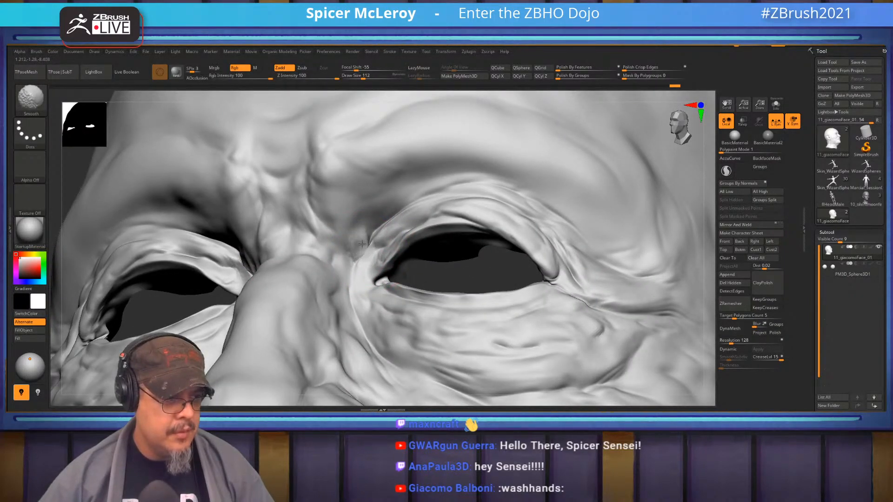
- Drop the head to a lower subdivision level, then smooth and rebuild the inner eye socket with ClayBuildup
{"action": "key", "text": "shift+d"}
{"action": "key", "text": "shift+d"}
{"action": "key", "text": "shift+d"}
{"action": "key", "text": "shift+d"}
{"action": "mouse_move", "coordinate": [367, 245]}
{"action": "left_mouse_down", "text": "shift"}
{"action": "mouse_move", "coordinate": [354, 254]}
{"action": "mouse_move", "coordinate": [368, 264]}
{"action": "left_mouse_up", "text": "shift"}
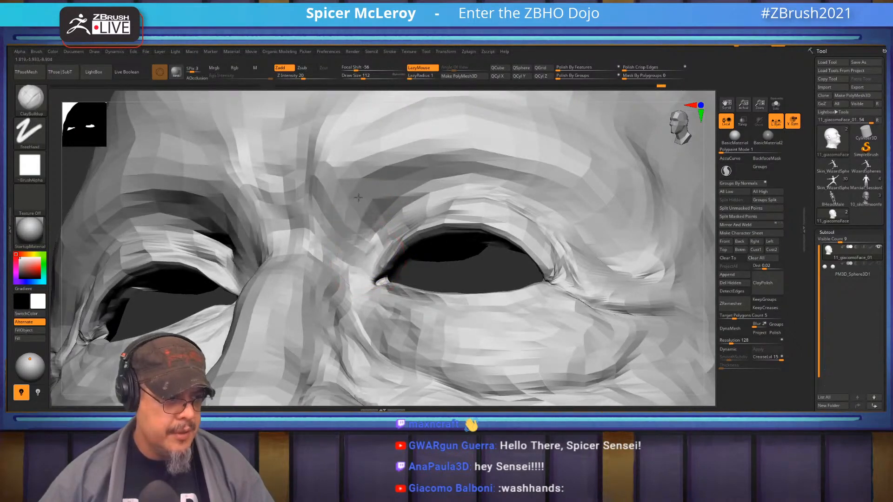
{"action": "left_click_drag", "start_coordinate": [342, 216], "coordinate": [361, 272]}
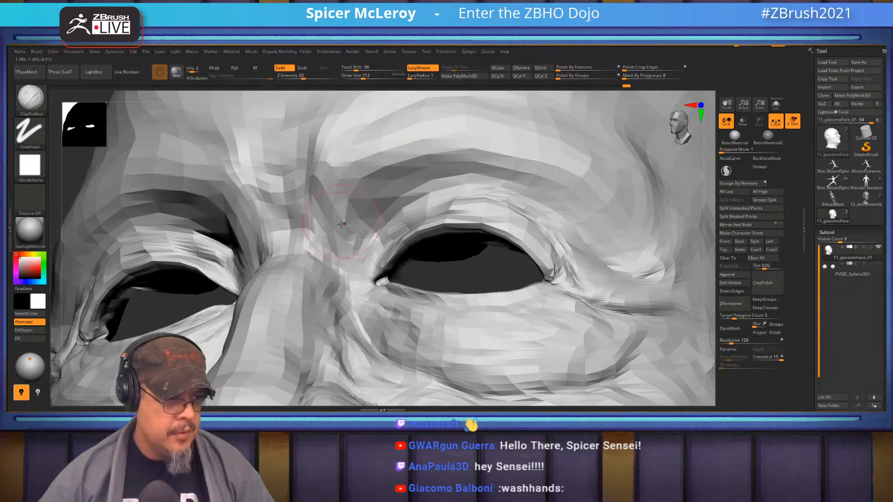
- Sculpt the inner eye corner, the side of the nose bridge and the outer eye folds with ClayBuildup
{"action": "mouse_move", "coordinate": [347, 238]}
{"action": "right_mouse_down"}
{"action": "mouse_move", "coordinate": [360, 254]}
{"action": "mouse_move", "coordinate": [330, 244]}
{"action": "right_mouse_up"}
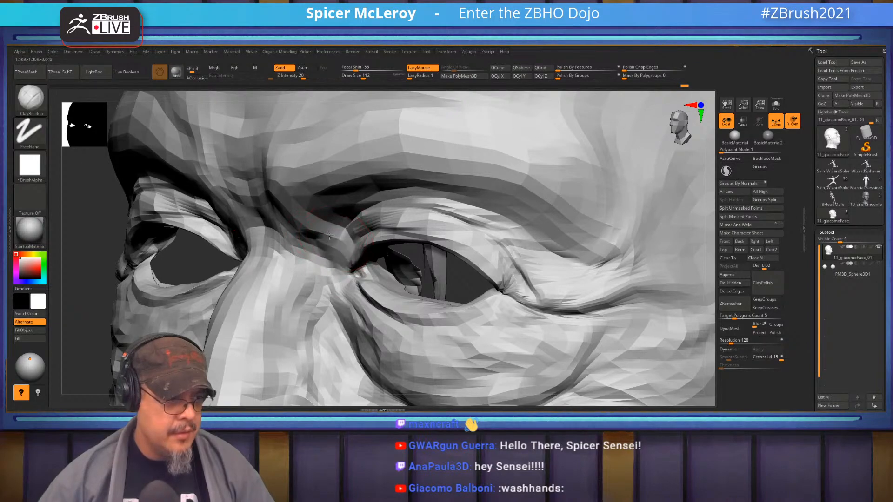
{"action": "right_click_drag", "start_coordinate": [333, 213], "coordinate": [336, 271]}
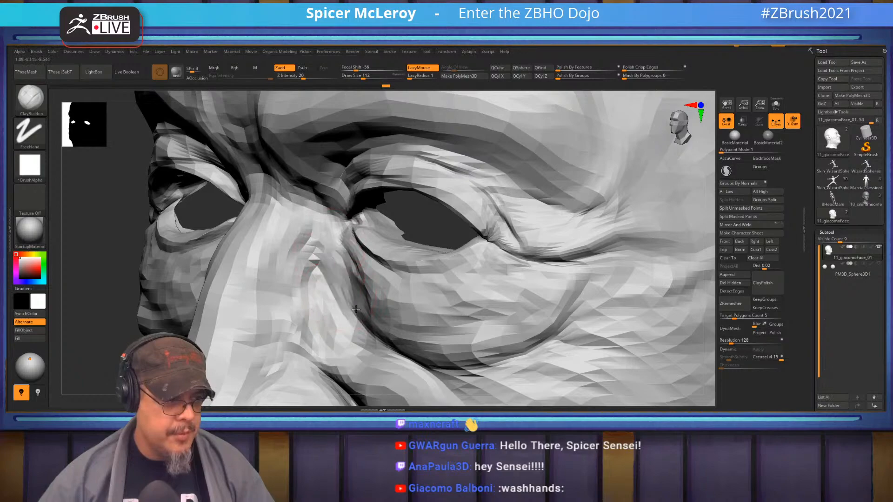
{"action": "right_click_drag", "start_coordinate": [365, 290], "coordinate": [314, 257]}
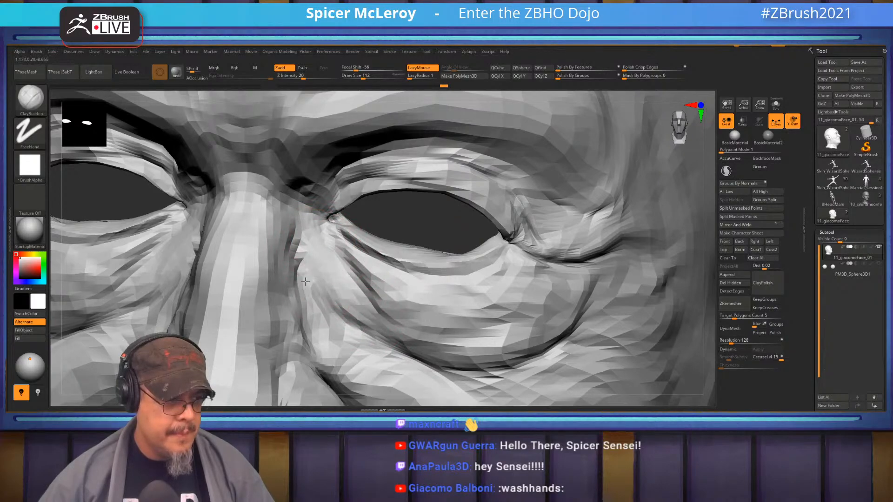
{"action": "right_click_drag", "start_coordinate": [379, 342], "coordinate": [345, 204]}
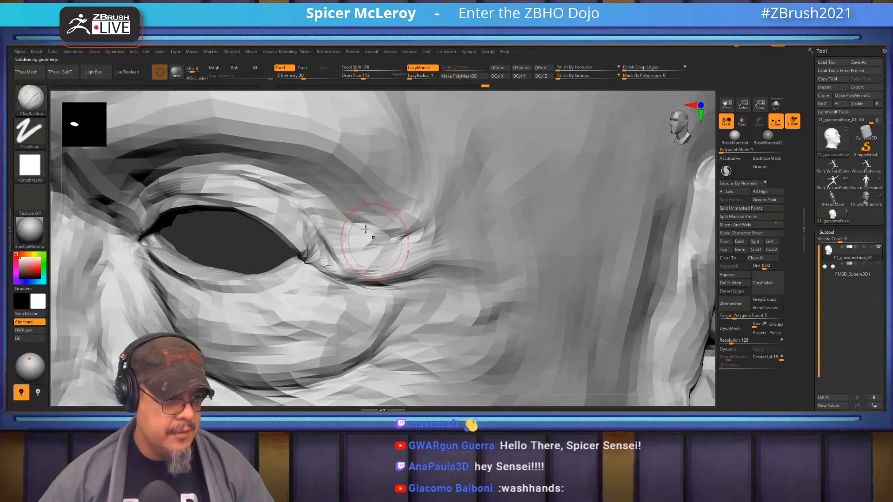
{"action": "right_click_drag", "start_coordinate": [380, 251], "coordinate": [328, 229]}
{"action": "right_click_drag", "start_coordinate": [399, 235], "coordinate": [375, 183]}
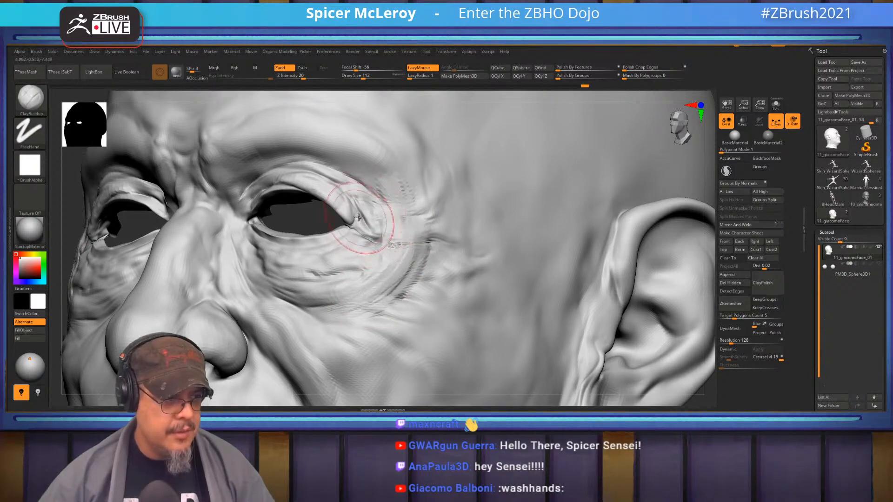
- Smooth the jagged wrinkles beside the outer eye corner, working across subdivision levels
{"action": "mouse_move", "coordinate": [356, 221]}
{"action": "right_mouse_down", "text": "ctrl"}
{"action": "mouse_move", "coordinate": [391, 284]}
{"action": "mouse_move", "coordinate": [363, 258]}
{"action": "mouse_move", "coordinate": [375, 251]}
{"action": "mouse_move", "coordinate": [366, 261]}
{"action": "mouse_move", "coordinate": [364, 252]}
{"action": "right_mouse_up", "text": "ctrl"}
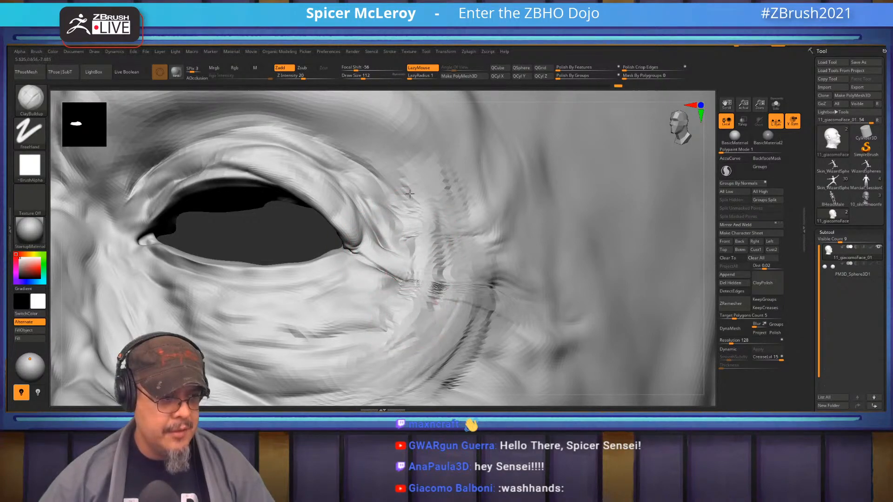
{"action": "mouse_move", "coordinate": [440, 308]}
{"action": "left_mouse_down", "text": "shift"}
{"action": "mouse_move", "coordinate": [442, 225]}
{"action": "mouse_move", "coordinate": [394, 334]}
{"action": "left_mouse_up", "text": "shift"}
{"action": "mouse_move", "coordinate": [421, 268]}
{"action": "left_mouse_down", "text": "shift"}
{"action": "mouse_move", "coordinate": [391, 339]}
{"action": "mouse_move", "coordinate": [418, 210]}
{"action": "mouse_move", "coordinate": [399, 339]}
{"action": "mouse_move", "coordinate": [424, 218]}
{"action": "left_mouse_up", "text": "shift"}
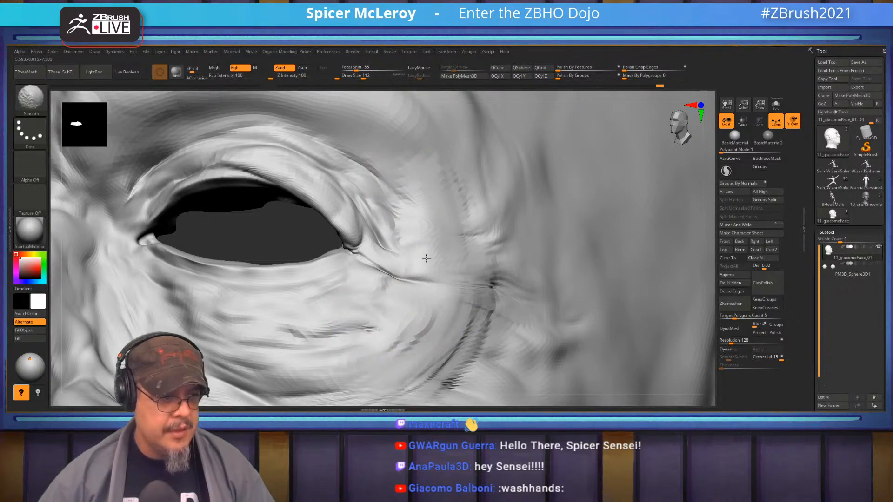
{"action": "left_click_drag", "start_coordinate": [422, 278], "coordinate": [423, 211], "text": "shift"}
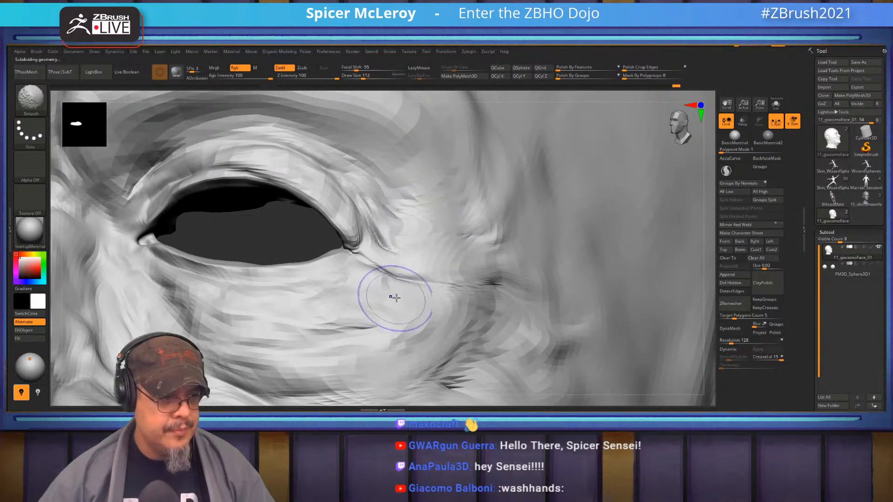
{"action": "mouse_move", "coordinate": [464, 275]}
{"action": "left_mouse_down", "text": "shift"}
{"action": "mouse_move", "coordinate": [469, 213]}
{"action": "mouse_move", "coordinate": [409, 229]}
{"action": "mouse_move", "coordinate": [420, 249]}
{"action": "mouse_move", "coordinate": [422, 189]}
{"action": "mouse_move", "coordinate": [448, 235]}
{"action": "mouse_move", "coordinate": [444, 275]}
{"action": "mouse_move", "coordinate": [461, 318]}
{"action": "left_mouse_up", "text": "shift"}
{"action": "left_click_drag", "start_coordinate": [446, 260], "coordinate": [431, 298], "text": "shift"}
- Build up the bag under the eye and the upper cheek on the opposite side with ClayBuildup
{"action": "mouse_move", "coordinate": [425, 209]}
{"action": "right_mouse_down"}
{"action": "mouse_move", "coordinate": [400, 221]}
{"action": "mouse_move", "coordinate": [327, 206]}
{"action": "mouse_move", "coordinate": [414, 226]}
{"action": "mouse_move", "coordinate": [468, 216]}
{"action": "mouse_move", "coordinate": [619, 223]}
{"action": "right_mouse_up"}
{"action": "left_click_drag", "start_coordinate": [289, 219], "coordinate": [347, 251]}
{"action": "mouse_move", "coordinate": [346, 251]}
{"action": "right_mouse_down"}
{"action": "mouse_move", "coordinate": [367, 253]}
{"action": "mouse_move", "coordinate": [373, 228]}
{"action": "right_mouse_up"}
{"action": "mouse_move", "coordinate": [373, 229]}
{"action": "left_mouse_down"}
{"action": "mouse_move", "coordinate": [404, 232]}
{"action": "mouse_move", "coordinate": [349, 210]}
{"action": "mouse_move", "coordinate": [418, 230]}
{"action": "mouse_move", "coordinate": [328, 208]}
{"action": "mouse_move", "coordinate": [317, 218]}
{"action": "mouse_move", "coordinate": [353, 252]}
{"action": "mouse_move", "coordinate": [392, 254]}
{"action": "mouse_move", "coordinate": [317, 228]}
{"action": "left_mouse_up"}
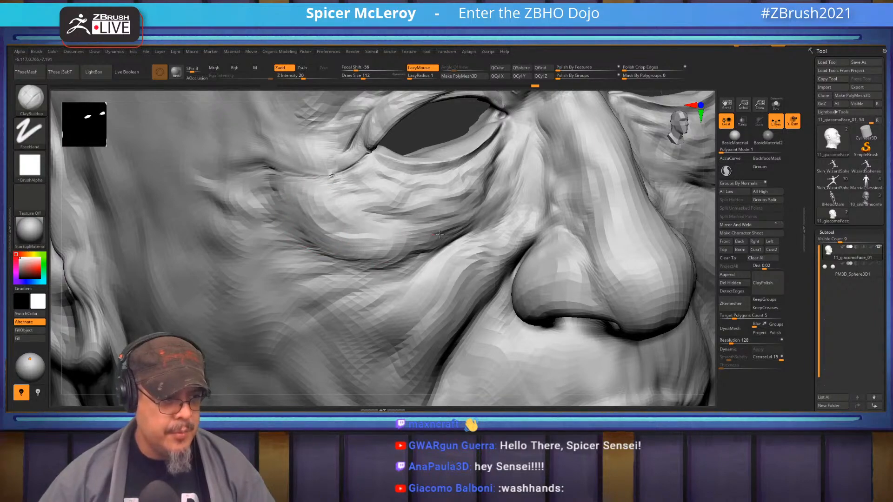
{"action": "key", "text": "shift"}
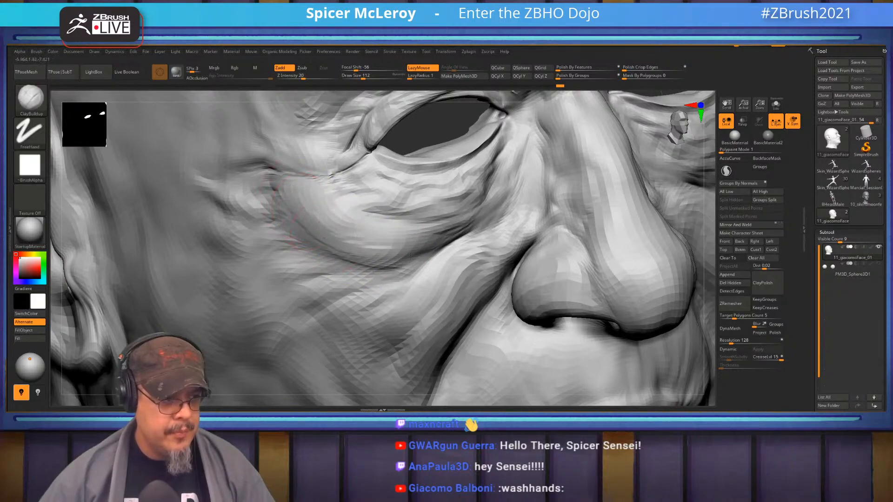
{"action": "left_click_drag", "start_coordinate": [334, 201], "coordinate": [321, 202]}
- Add mass to the upper eyelid fold below the brow and smooth its outer end
{"action": "right_click_drag", "start_coordinate": [319, 201], "coordinate": [270, 197]}
{"action": "mouse_move", "coordinate": [409, 193]}
{"action": "right_mouse_down", "text": "ctrl"}
{"action": "mouse_move", "coordinate": [385, 184]}
{"action": "mouse_move", "coordinate": [236, 192]}
{"action": "right_mouse_up", "text": "ctrl"}
{"action": "right_click_drag", "start_coordinate": [332, 162], "coordinate": [367, 225], "text": "ctrl"}
{"action": "right_click_drag", "start_coordinate": [391, 144], "coordinate": [408, 227], "text": "alt"}
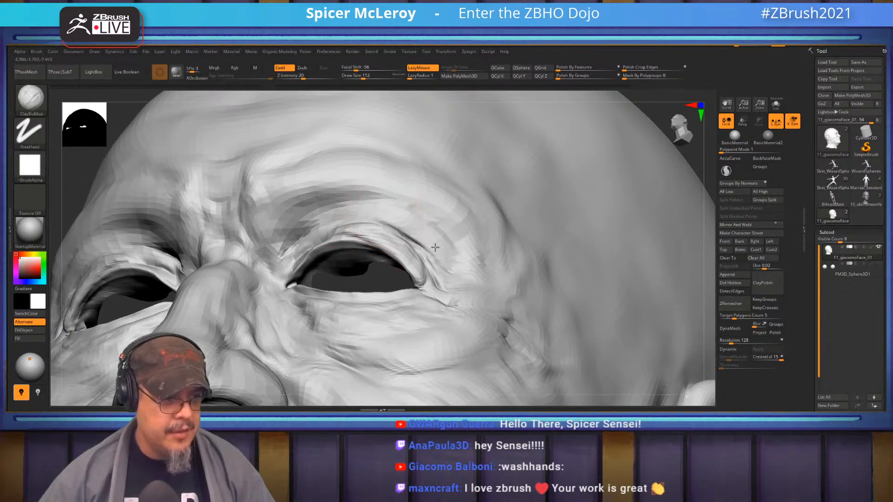
{"action": "right_click_drag", "start_coordinate": [432, 240], "coordinate": [418, 220]}
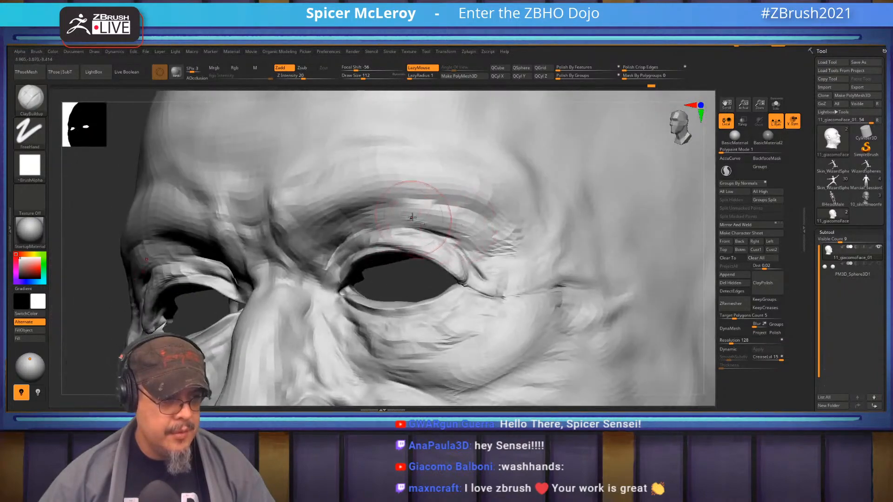
{"action": "mouse_move", "coordinate": [451, 205]}
{"action": "left_mouse_down"}
{"action": "mouse_move", "coordinate": [498, 235]}
{"action": "mouse_move", "coordinate": [522, 268]}
{"action": "mouse_move", "coordinate": [516, 247]}
{"action": "mouse_move", "coordinate": [525, 278]}
{"action": "left_mouse_up"}
{"action": "left_click_drag", "start_coordinate": [496, 187], "coordinate": [508, 236], "text": "shift"}
- Rework the jowl and chin with ClayBuildup and smooth the underside of the chin
{"action": "right_click_drag", "start_coordinate": [508, 236], "coordinate": [373, 246]}
{"action": "mouse_move", "coordinate": [373, 246]}
{"action": "right_mouse_down", "text": "alt"}
{"action": "mouse_move", "coordinate": [463, 188]}
{"action": "mouse_move", "coordinate": [455, 179]}
{"action": "mouse_move", "coordinate": [413, 197]}
{"action": "mouse_move", "coordinate": [378, 194]}
{"action": "right_mouse_up", "text": "alt"}
{"action": "right_click", "coordinate": [452, 177]}
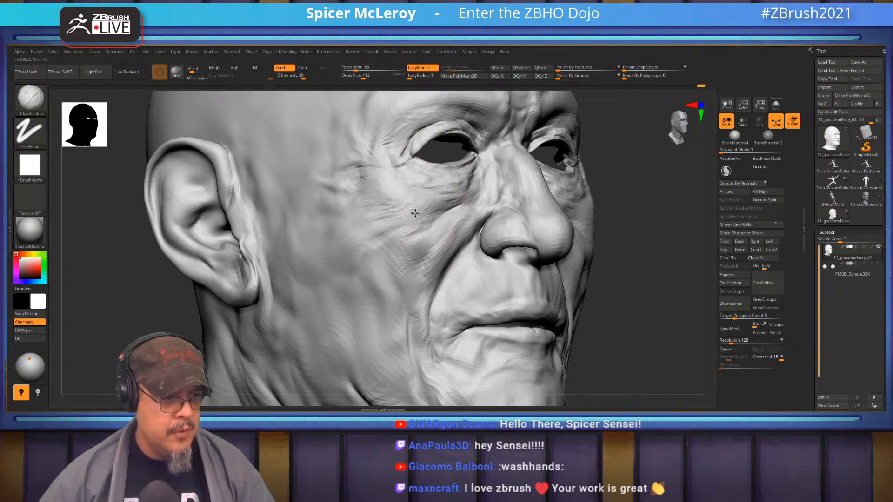
{"action": "mouse_move", "coordinate": [385, 247]}
{"action": "right_mouse_down", "text": "alt"}
{"action": "mouse_move", "coordinate": [314, 240]}
{"action": "mouse_move", "coordinate": [341, 233]}
{"action": "mouse_move", "coordinate": [376, 200]}
{"action": "mouse_move", "coordinate": [379, 173]}
{"action": "right_mouse_up", "text": "alt"}
{"action": "mouse_move", "coordinate": [333, 260]}
{"action": "right_mouse_down"}
{"action": "mouse_move", "coordinate": [349, 253]}
{"action": "mouse_move", "coordinate": [311, 241]}
{"action": "right_mouse_up"}
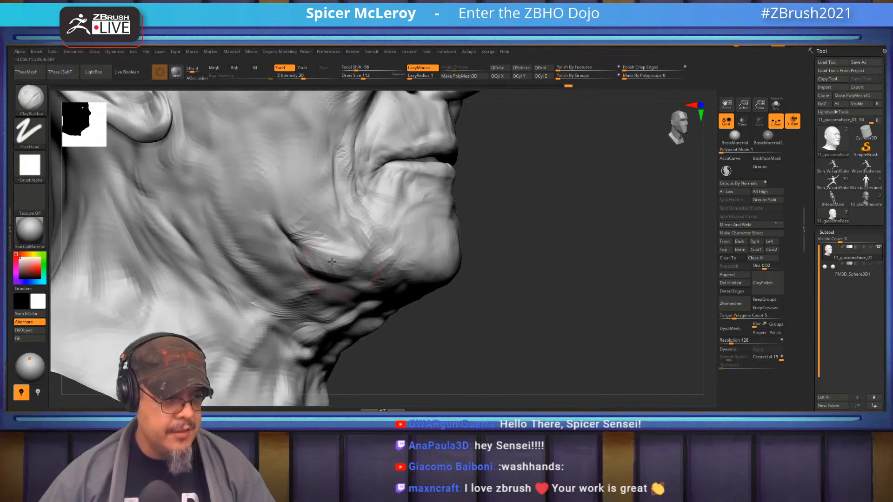
{"action": "mouse_move", "coordinate": [360, 255]}
{"action": "right_mouse_down"}
{"action": "mouse_move", "coordinate": [342, 227]}
{"action": "mouse_move", "coordinate": [365, 275]}
{"action": "right_mouse_up"}
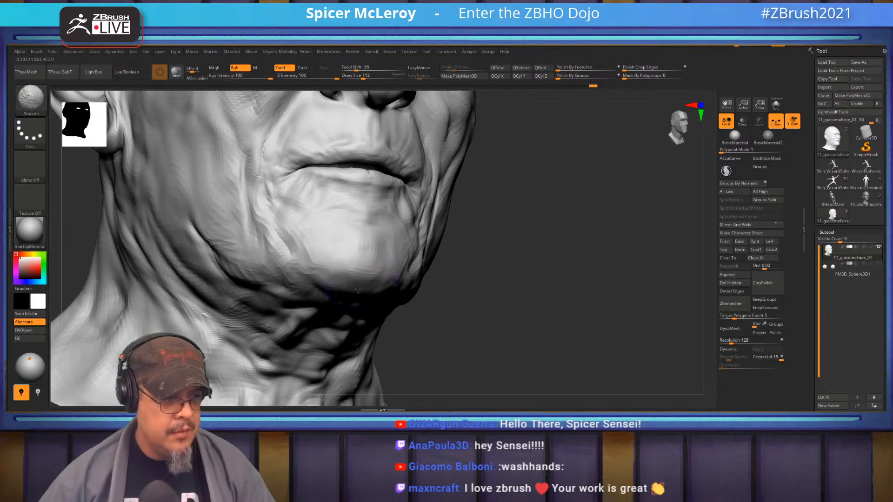
- Switch to the FormSoft brush, then round out and smooth the upper lip around the philtrum
{"action": "mouse_move", "coordinate": [475, 243]}
{"action": "right_mouse_down"}
{"action": "mouse_move", "coordinate": [453, 269]}
{"action": "mouse_move", "coordinate": [325, 239]}
{"action": "mouse_move", "coordinate": [349, 234]}
{"action": "mouse_move", "coordinate": [321, 257]}
{"action": "mouse_move", "coordinate": [319, 231]}
{"action": "right_mouse_up"}
{"action": "key", "text": "b"}
{"action": "key", "text": "f"}
{"action": "key", "text": "s"}
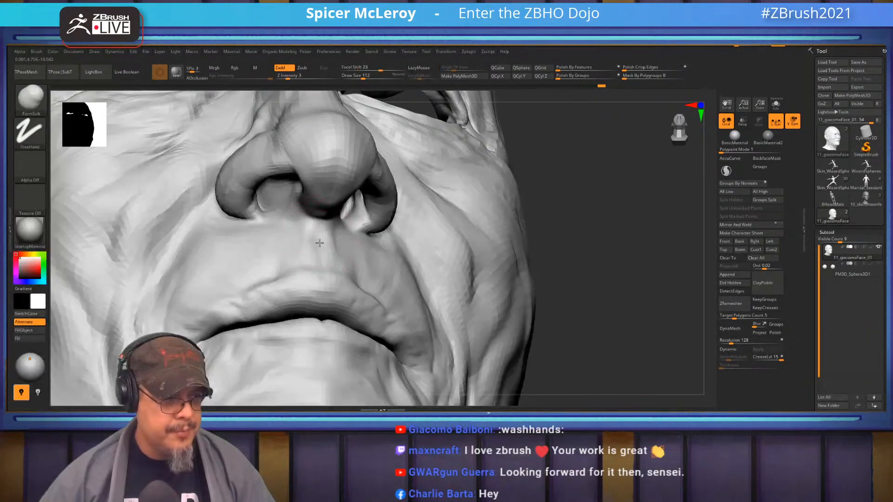
{"action": "mouse_move", "coordinate": [307, 224]}
{"action": "right_mouse_down"}
{"action": "mouse_move", "coordinate": [294, 215]}
{"action": "mouse_move", "coordinate": [328, 261]}
{"action": "mouse_move", "coordinate": [393, 194]}
{"action": "mouse_move", "coordinate": [171, 258]}
{"action": "mouse_move", "coordinate": [439, 247]}
{"action": "mouse_move", "coordinate": [432, 279]}
{"action": "mouse_move", "coordinate": [484, 219]}
{"action": "right_mouse_up"}
{"action": "mouse_move", "coordinate": [484, 219]}
{"action": "left_mouse_down", "text": "shift"}
{"action": "mouse_move", "coordinate": [493, 233]}
{"action": "mouse_move", "coordinate": [498, 210]}
{"action": "left_mouse_up", "text": "shift"}
{"action": "mouse_move", "coordinate": [498, 209]}
{"action": "right_mouse_down"}
{"action": "mouse_move", "coordinate": [445, 209]}
{"action": "mouse_move", "coordinate": [454, 238]}
{"action": "right_mouse_up"}
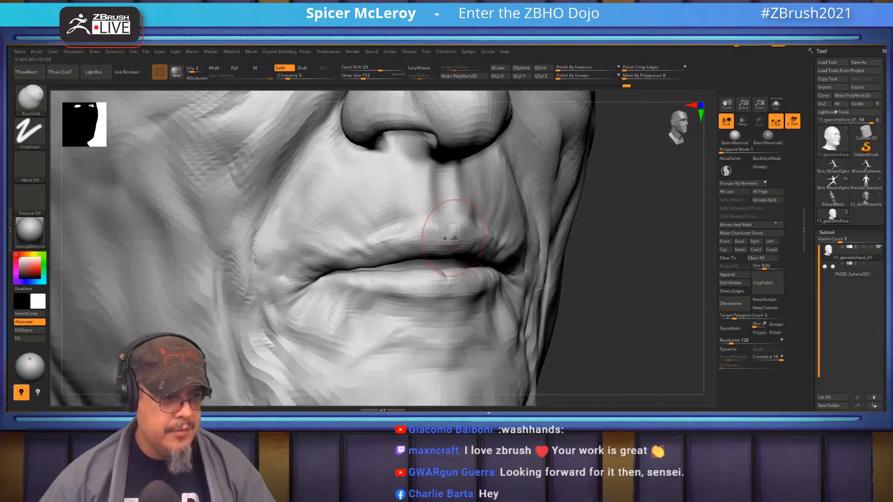
- Switch to the DamStandard brush and sharpen the lip edges towards the mouth corner
{"action": "key", "text": "b"}
{"action": "key", "text": "d"}
{"action": "key", "text": "s"}
{"action": "left_click_drag", "start_coordinate": [426, 230], "coordinate": [287, 288]}
{"action": "mouse_move", "coordinate": [352, 245]}
{"action": "right_mouse_down", "text": "alt"}
{"action": "mouse_move", "coordinate": [329, 215]}
{"action": "mouse_move", "coordinate": [364, 213]}
{"action": "mouse_move", "coordinate": [336, 218]}
{"action": "right_mouse_up", "text": "alt"}
{"action": "left_click_drag", "start_coordinate": [419, 268], "coordinate": [326, 251]}
{"action": "mouse_move", "coordinate": [326, 250]}
{"action": "right_mouse_down"}
{"action": "mouse_move", "coordinate": [342, 236]}
{"action": "mouse_move", "coordinate": [358, 261]}
{"action": "right_mouse_up"}
- Return to ClayBuildup, then smooth and build up the area between the lower lip and the chin
{"action": "key", "text": "b"}
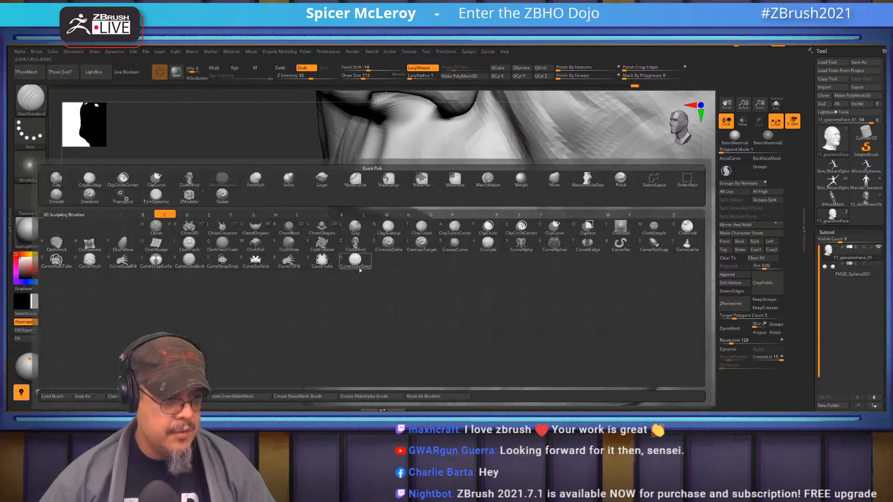
{"action": "key", "text": "c"}
{"action": "key", "text": "b"}
{"action": "key", "text": "shift"}
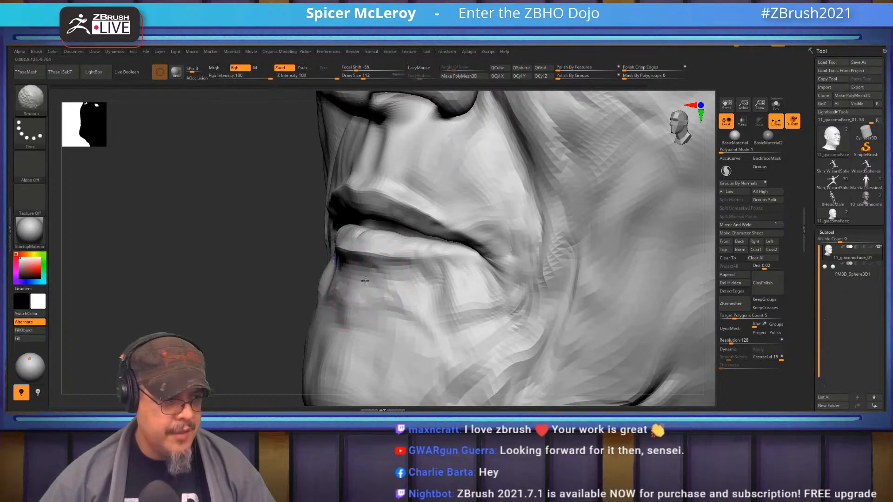
{"action": "mouse_move", "coordinate": [378, 292]}
{"action": "left_mouse_down", "text": "shift"}
{"action": "mouse_move", "coordinate": [408, 293]}
{"action": "mouse_move", "coordinate": [387, 340]}
{"action": "left_mouse_up", "text": "shift"}
{"action": "left_click_drag", "start_coordinate": [395, 279], "coordinate": [405, 348]}
{"action": "left_click_drag", "start_coordinate": [425, 297], "coordinate": [416, 279]}
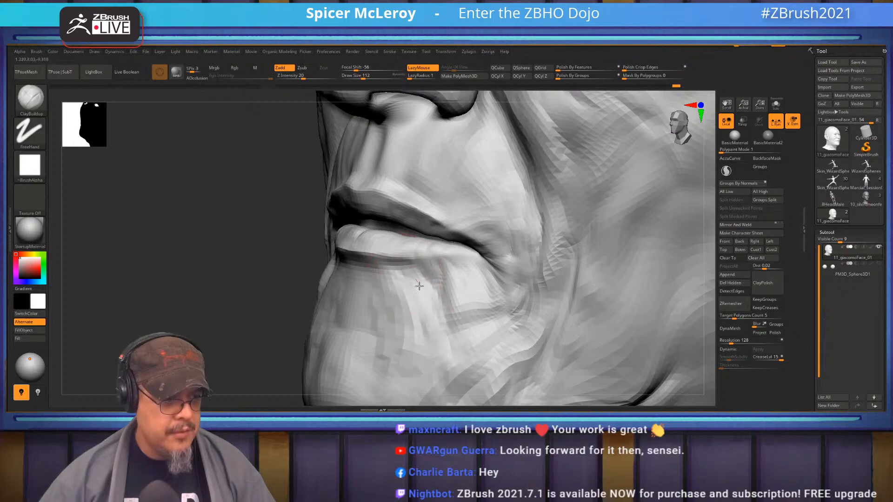
- Build up the upper lip and smooth the ridge beside the philtrum
{"action": "mouse_move", "coordinate": [357, 230]}
{"action": "right_mouse_down"}
{"action": "mouse_move", "coordinate": [344, 243]}
{"action": "mouse_move", "coordinate": [347, 235]}
{"action": "right_mouse_up"}
{"action": "left_click_drag", "start_coordinate": [351, 225], "coordinate": [345, 243]}
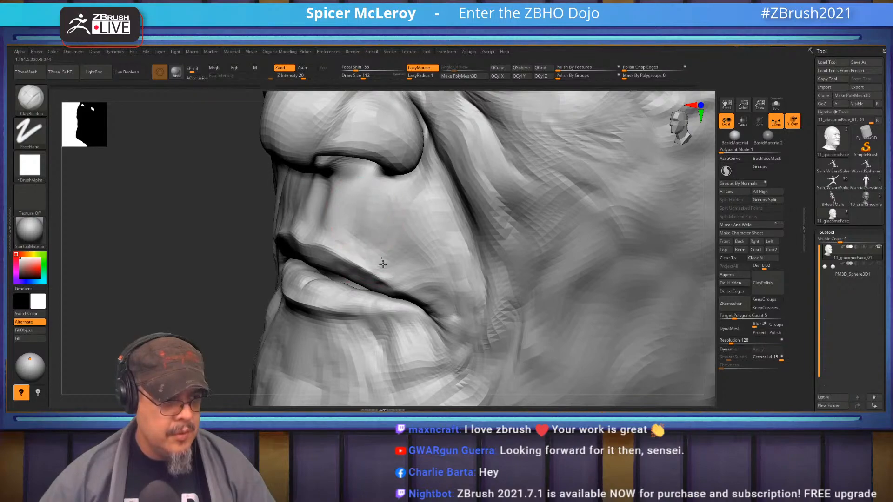
{"action": "mouse_move", "coordinate": [348, 237]}
{"action": "right_mouse_down"}
{"action": "mouse_move", "coordinate": [357, 215]}
{"action": "mouse_move", "coordinate": [342, 233]}
{"action": "mouse_move", "coordinate": [355, 235]}
{"action": "right_mouse_up"}
{"action": "left_click_drag", "start_coordinate": [355, 227], "coordinate": [355, 236], "text": "shift"}
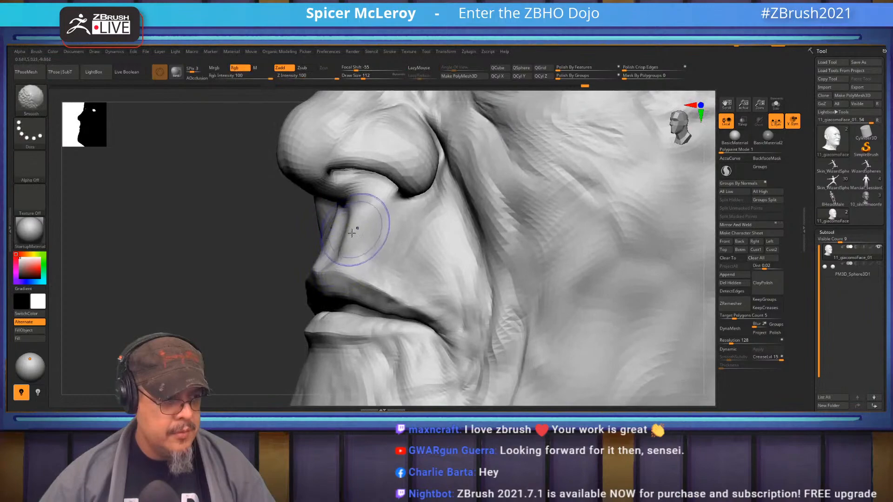
- Make the hidden eyeball spheres visible in the sockets and select that subtool
{"action": "right_click_drag", "start_coordinate": [355, 163], "coordinate": [343, 236], "text": "alt"}
{"action": "mouse_move", "coordinate": [374, 142]}
{"action": "right_mouse_down", "text": "alt"}
{"action": "mouse_move", "coordinate": [366, 217]}
{"action": "mouse_move", "coordinate": [330, 243]}
{"action": "right_mouse_up", "text": "alt"}
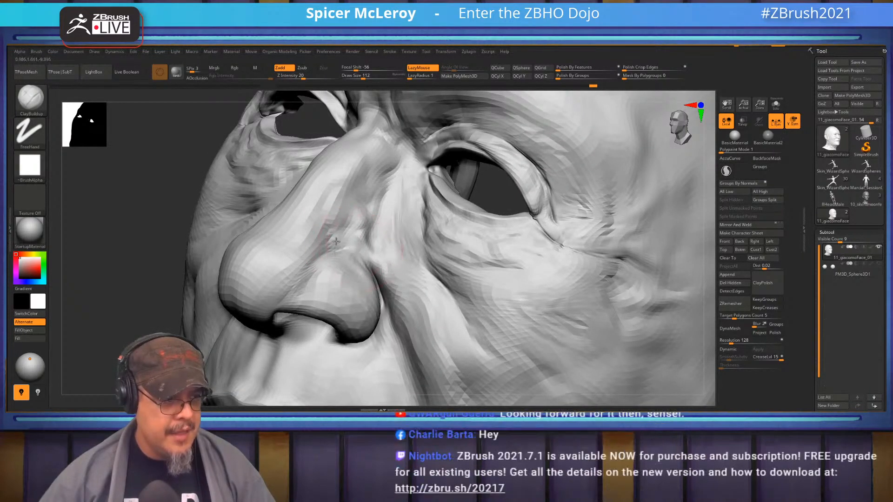
{"action": "mouse_move", "coordinate": [376, 247]}
{"action": "right_mouse_down"}
{"action": "mouse_move", "coordinate": [361, 212]}
{"action": "mouse_move", "coordinate": [388, 199]}
{"action": "mouse_move", "coordinate": [379, 218]}
{"action": "mouse_move", "coordinate": [282, 198]}
{"action": "mouse_move", "coordinate": [414, 230]}
{"action": "mouse_move", "coordinate": [502, 232]}
{"action": "right_mouse_up"}
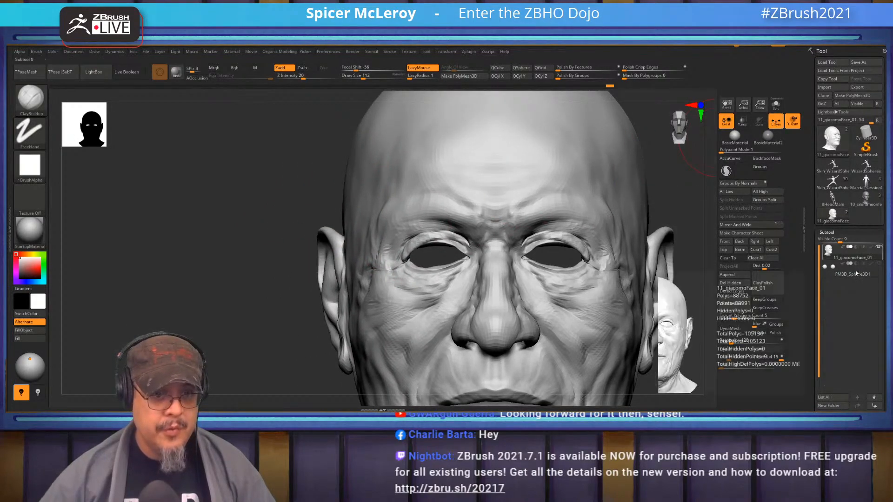
{"action": "left_click", "coordinate": [878, 264]}
{"action": "right_click_drag", "start_coordinate": [416, 235], "coordinate": [451, 198], "text": "ctrl"}
{"action": "left_click", "coordinate": [452, 255], "text": "alt"}
{"action": "right_click_drag", "start_coordinate": [452, 255], "coordinate": [460, 319]}
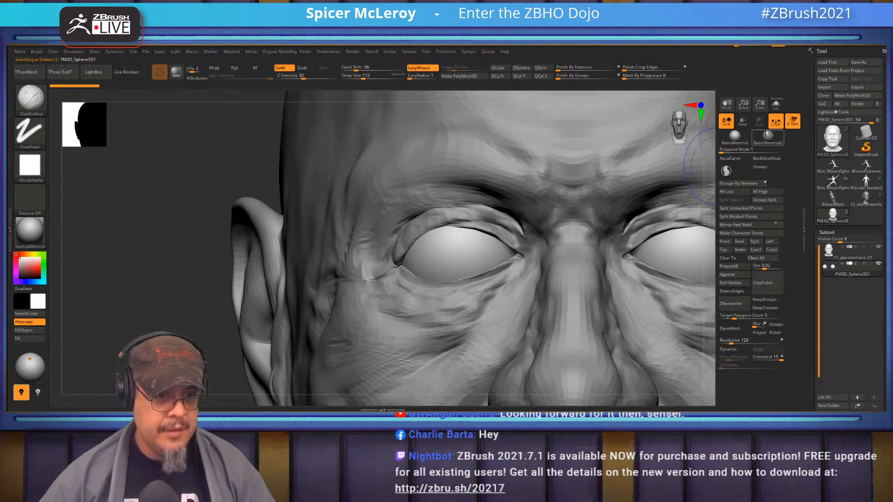
- Turn on transparency, disable local symmetry and shrink both eyeballs with the transform gizmo so they fit the sockets
{"action": "left_click", "coordinate": [743, 125]}
{"action": "right_click_drag", "start_coordinate": [319, 270], "coordinate": [386, 235], "text": "ctrl"}
{"action": "key", "text": "w"}
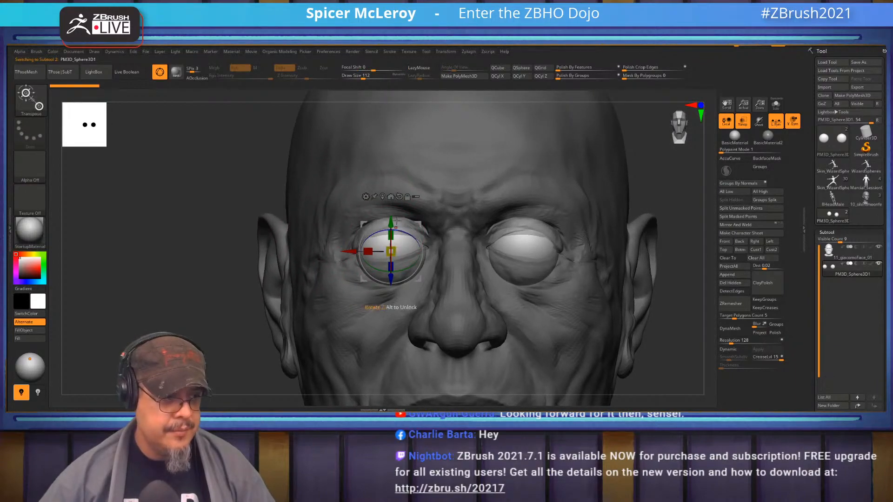
{"action": "left_click", "coordinate": [399, 197]}
{"action": "right_click_drag", "start_coordinate": [325, 239], "coordinate": [392, 236]}
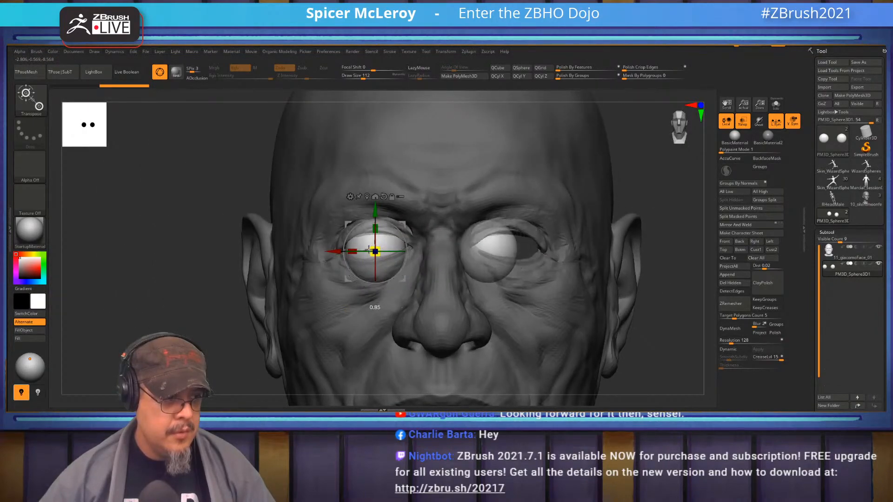
{"action": "left_click", "coordinate": [775, 122]}
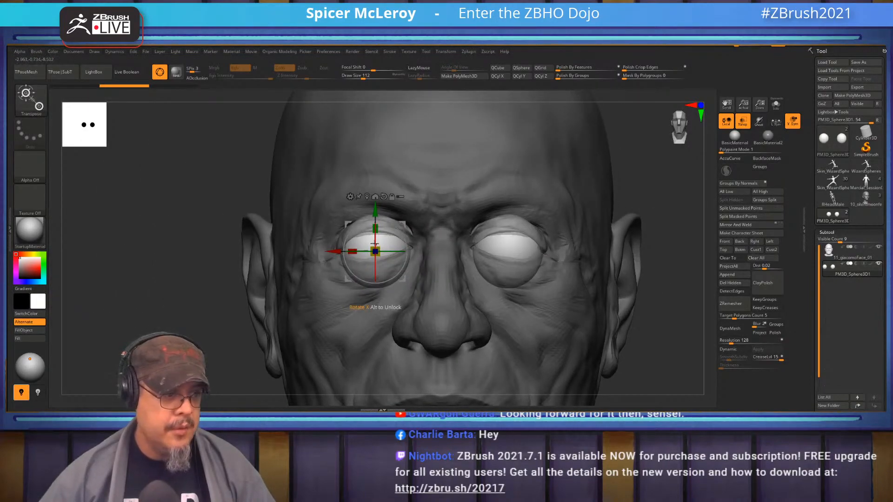
{"action": "left_click_drag", "start_coordinate": [379, 245], "coordinate": [337, 251]}
{"action": "left_click_drag", "start_coordinate": [401, 235], "coordinate": [375, 221]}
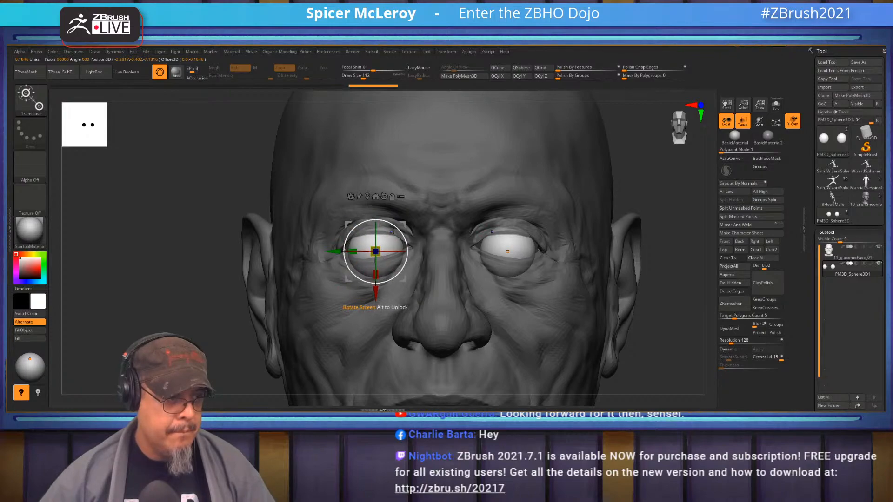
- Reposition the eyeballs in depth and height within the sockets as seen from the side profile
{"action": "key", "text": "q"}
{"action": "mouse_move", "coordinate": [648, 209]}
{"action": "left_mouse_down"}
{"action": "mouse_move", "coordinate": [630, 198]}
{"action": "mouse_move", "coordinate": [562, 226]}
{"action": "left_mouse_up"}
{"action": "key", "text": "w"}
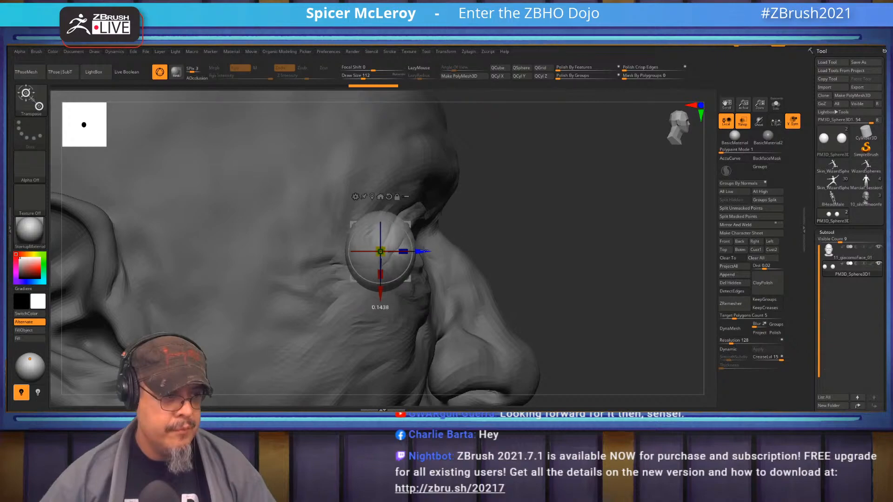
{"action": "left_click_drag", "start_coordinate": [389, 281], "coordinate": [390, 280]}
{"action": "left_click_drag", "start_coordinate": [437, 240], "coordinate": [442, 240]}
{"action": "key", "text": "q"}
{"action": "mouse_move", "coordinate": [572, 200]}
{"action": "left_mouse_down", "text": "shift"}
{"action": "mouse_move", "coordinate": [458, 180]}
{"action": "mouse_move", "coordinate": [457, 105]}
{"action": "mouse_move", "coordinate": [447, 118]}
{"action": "left_mouse_up", "text": "shift"}
- Select the head subtool again, turn transparency off and resize the brush
{"action": "left_click", "coordinate": [840, 259]}
{"action": "mouse_move", "coordinate": [386, 198]}
{"action": "right_mouse_down"}
{"action": "mouse_move", "coordinate": [408, 236]}
{"action": "mouse_move", "coordinate": [411, 227]}
{"action": "mouse_move", "coordinate": [375, 238]}
{"action": "right_mouse_up"}
{"action": "key", "text": "shift+f"}
{"action": "key", "text": "shift+f"}
{"action": "left_click", "coordinate": [743, 121]}
{"action": "key", "text": "s"}
{"action": "left_click_drag", "start_coordinate": [380, 240], "coordinate": [368, 237]}
- Switch to the Move brush and pull the eyelids to fit around the eyeball
{"action": "key", "text": "b"}
{"action": "key", "text": "m"}
{"action": "key", "text": "v"}
{"action": "left_click_drag", "start_coordinate": [338, 281], "coordinate": [346, 282]}
{"action": "mouse_move", "coordinate": [437, 263]}
{"action": "left_mouse_down"}
{"action": "mouse_move", "coordinate": [400, 232]}
{"action": "mouse_move", "coordinate": [351, 248]}
{"action": "left_mouse_up"}
{"action": "right_click_drag", "start_coordinate": [352, 247], "coordinate": [372, 315]}
{"action": "mouse_move", "coordinate": [341, 212]}
{"action": "right_mouse_down", "text": "ctrl"}
{"action": "mouse_move", "coordinate": [389, 249]}
{"action": "mouse_move", "coordinate": [378, 200]}
{"action": "mouse_move", "coordinate": [381, 219]}
{"action": "right_mouse_up", "text": "ctrl"}
- Resize the Move brush and shape the upper eyelid over the eyeball, checking its curve from below
{"action": "key", "text": "s"}
{"action": "left_click_drag", "start_coordinate": [381, 263], "coordinate": [379, 264]}
{"action": "right_click_drag", "start_coordinate": [373, 262], "coordinate": [446, 251]}
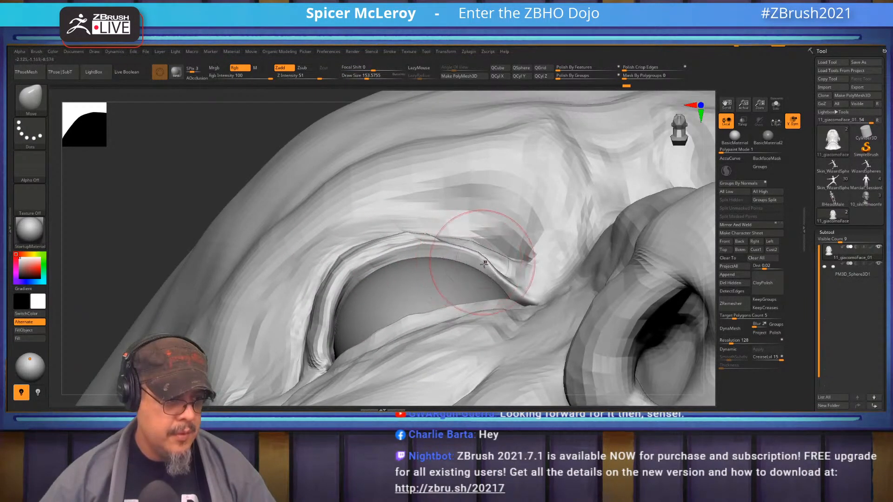
{"action": "key", "text": "shift"}
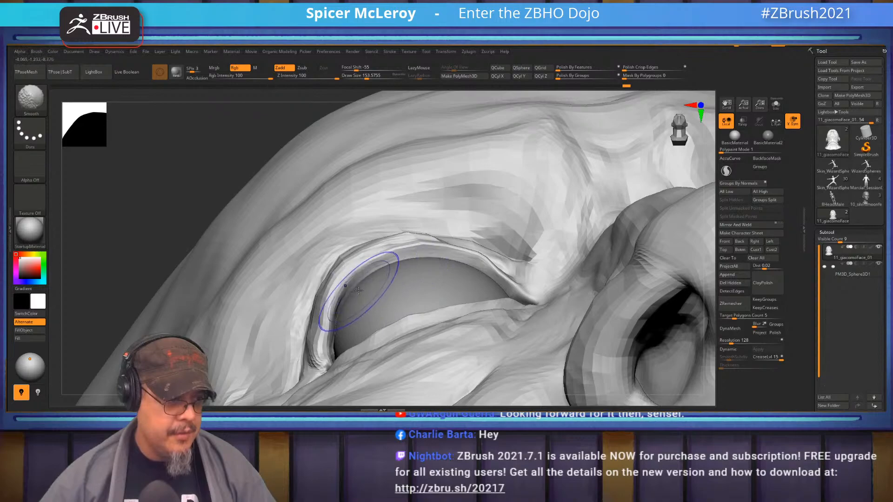
{"action": "right_click_drag", "start_coordinate": [422, 256], "coordinate": [361, 277]}
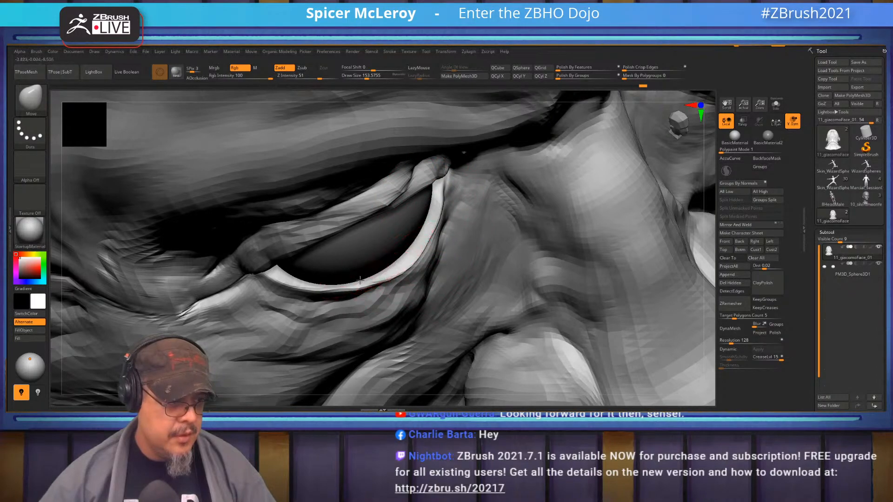
- Pull the lower eyelid rim snugly against the eyeball, working from a raised view
{"action": "left_click_drag", "start_coordinate": [310, 279], "coordinate": [299, 279]}
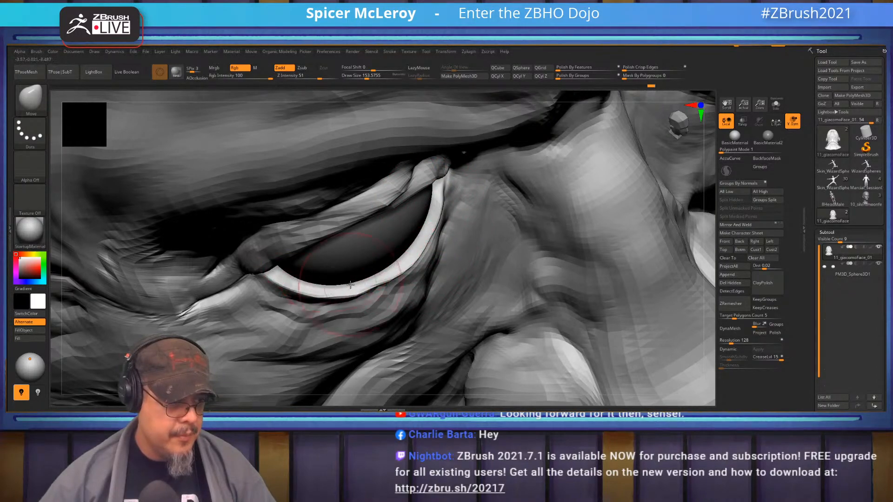
{"action": "right_click_drag", "start_coordinate": [385, 272], "coordinate": [405, 261]}
{"action": "key", "text": "f"}
{"action": "right_click_drag", "start_coordinate": [363, 251], "coordinate": [302, 281]}
{"action": "right_click_drag", "start_coordinate": [398, 239], "coordinate": [378, 268], "text": "shift"}
- Reduce the Move brush size and adjust the eyelids near the outer corner of the eye
{"action": "key", "text": "s"}
{"action": "left_click_drag", "start_coordinate": [379, 269], "coordinate": [365, 257]}
{"action": "right_click_drag", "start_coordinate": [383, 263], "coordinate": [299, 277]}
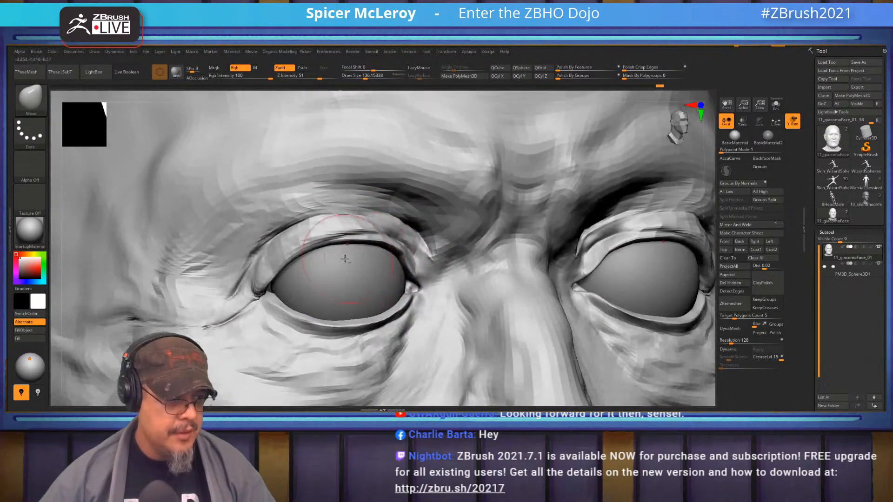
{"action": "left_click_drag", "start_coordinate": [291, 279], "coordinate": [300, 273]}
{"action": "right_click_drag", "start_coordinate": [311, 267], "coordinate": [367, 230]}
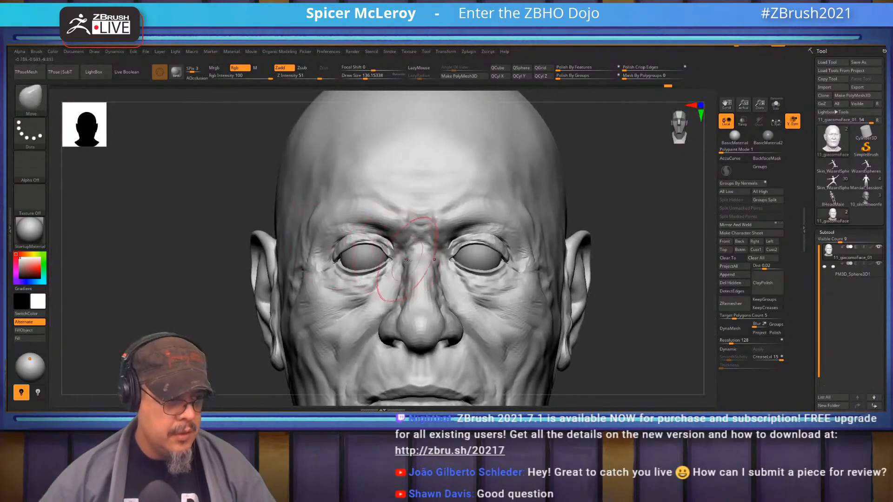
- Reshape the inner corner of the eye and the adjoining upper and lower lid edges
{"action": "right_click_drag", "start_coordinate": [322, 264], "coordinate": [438, 259], "text": "ctrl"}
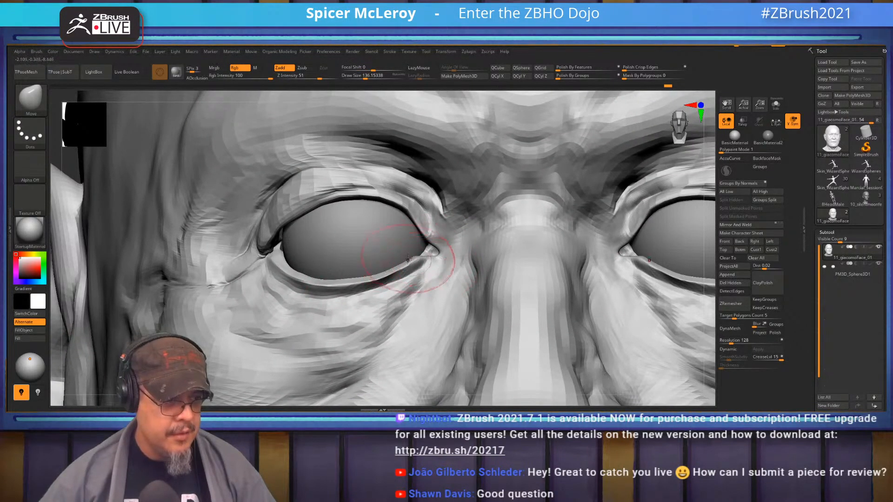
{"action": "left_click_drag", "start_coordinate": [407, 257], "coordinate": [402, 256]}
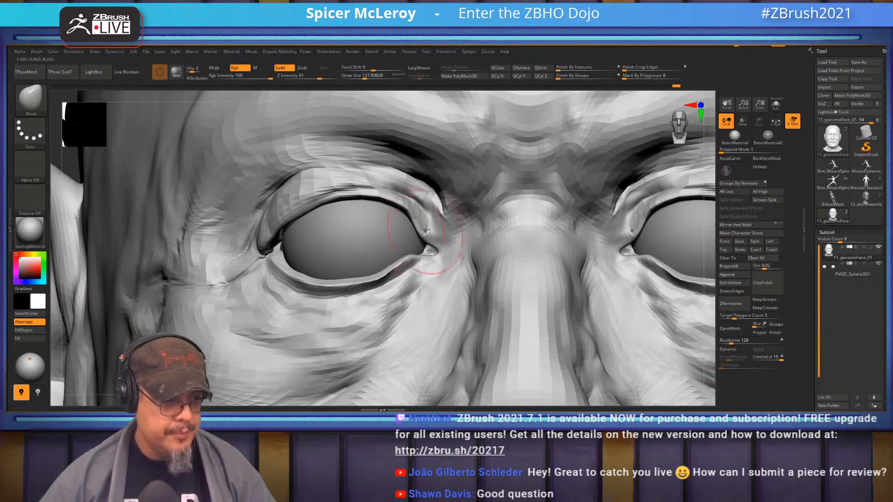
{"action": "left_click_drag", "start_coordinate": [410, 214], "coordinate": [397, 211]}
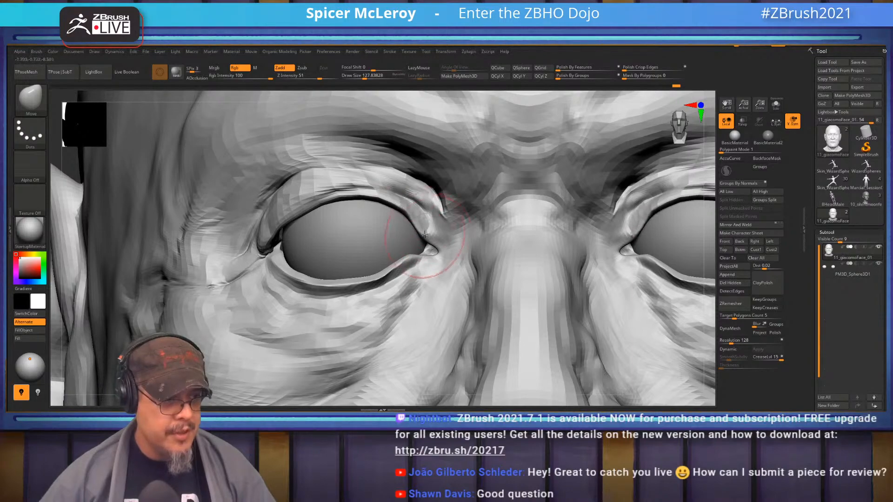
{"action": "left_click_drag", "start_coordinate": [441, 259], "coordinate": [438, 266]}
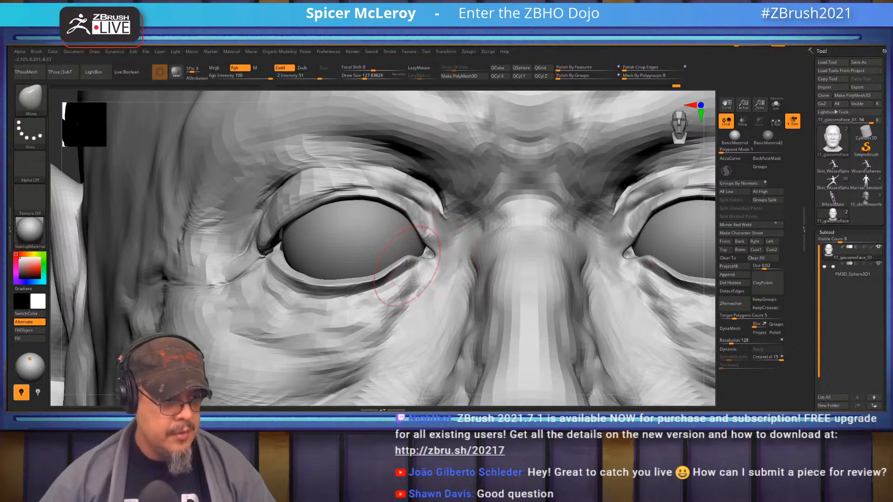
{"action": "left_click_drag", "start_coordinate": [381, 272], "coordinate": [382, 267]}
- Examine the overall proportions of the face and skull from the front
{"action": "mouse_move", "coordinate": [330, 249]}
{"action": "right_mouse_down"}
{"action": "mouse_move", "coordinate": [261, 261]}
{"action": "mouse_move", "coordinate": [389, 244]}
{"action": "mouse_move", "coordinate": [325, 235]}
{"action": "mouse_move", "coordinate": [262, 203]}
{"action": "right_mouse_up"}
{"action": "mouse_move", "coordinate": [500, 240]}
{"action": "right_mouse_down", "text": "alt"}
{"action": "mouse_move", "coordinate": [506, 211]}
{"action": "mouse_move", "coordinate": [528, 217]}
{"action": "right_mouse_up", "text": "alt"}
{"action": "mouse_move", "coordinate": [528, 218]}
{"action": "right_mouse_down", "text": "ctrl"}
{"action": "mouse_move", "coordinate": [549, 260]}
{"action": "mouse_move", "coordinate": [505, 196]}
{"action": "right_mouse_up", "text": "ctrl"}
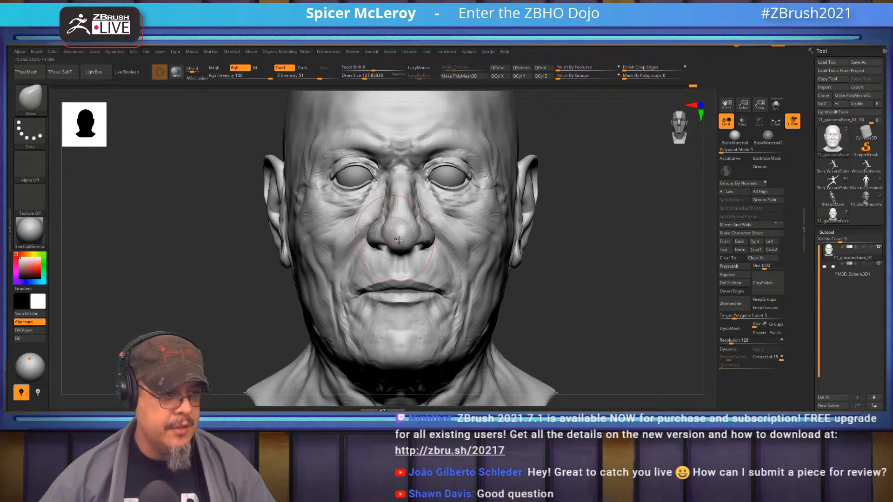
{"action": "right_click_drag", "start_coordinate": [398, 240], "coordinate": [422, 247], "text": "alt"}
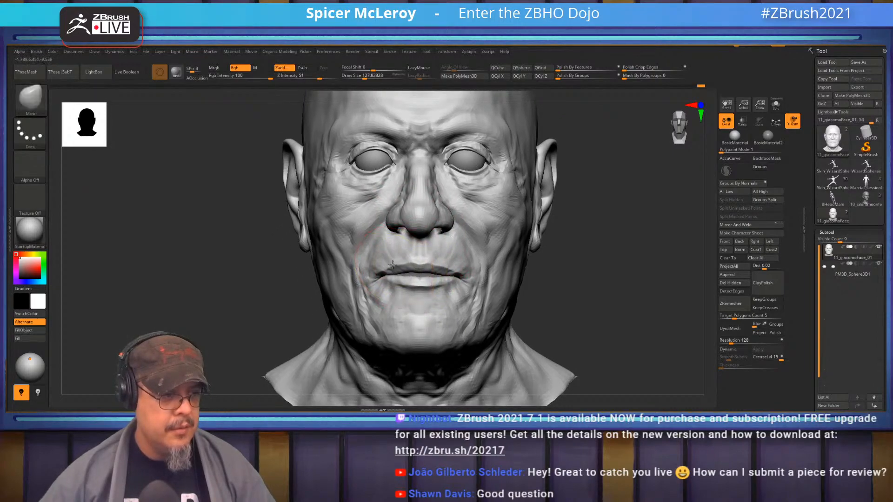
{"action": "right_click_drag", "start_coordinate": [429, 264], "coordinate": [481, 330], "text": "alt"}
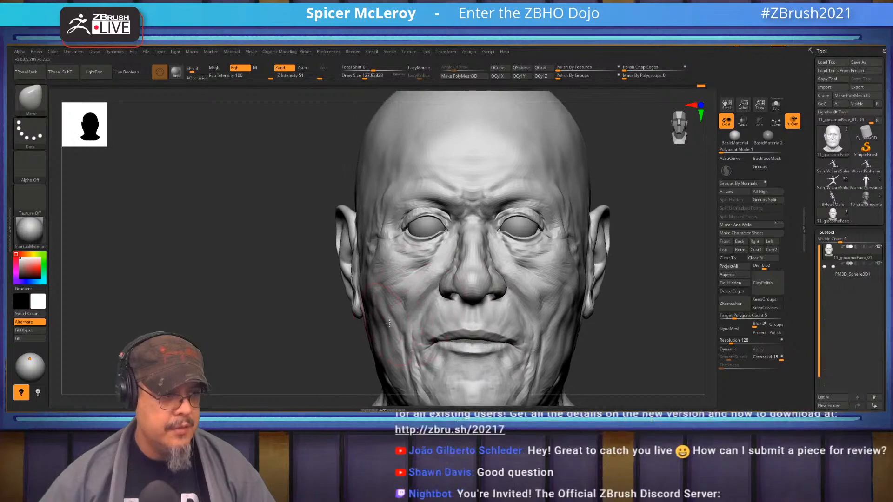
{"action": "mouse_move", "coordinate": [393, 322]}
{"action": "right_mouse_down"}
{"action": "mouse_move", "coordinate": [424, 242]}
{"action": "mouse_move", "coordinate": [369, 247]}
{"action": "right_mouse_up"}
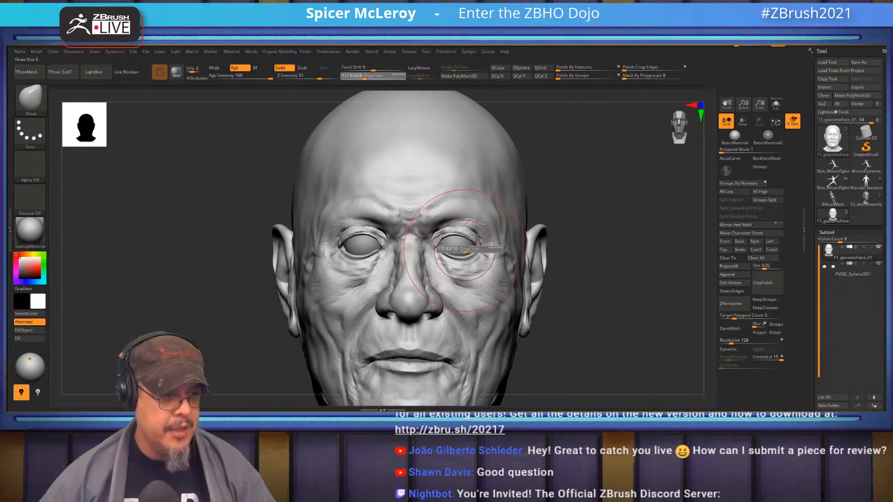
{"action": "right_click_drag", "start_coordinate": [457, 259], "coordinate": [413, 227]}
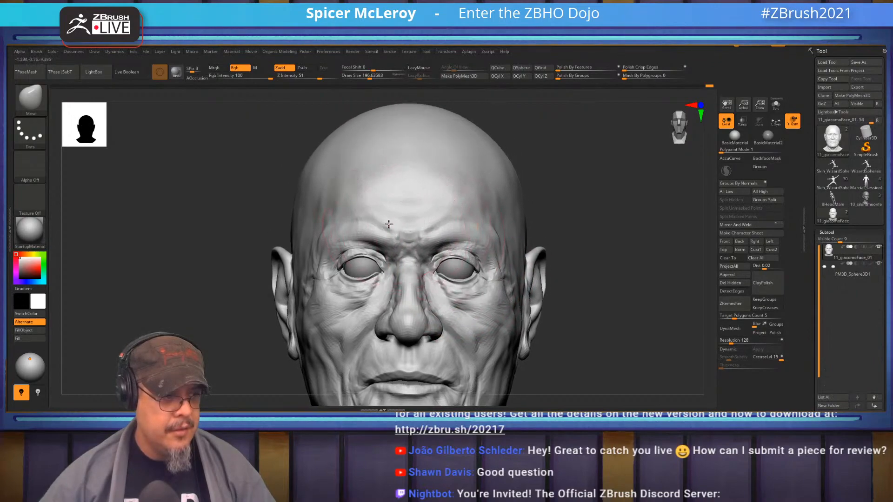
{"action": "mouse_move", "coordinate": [403, 195]}
{"action": "right_mouse_down", "text": "alt"}
{"action": "mouse_move", "coordinate": [459, 214]}
{"action": "mouse_move", "coordinate": [482, 248]}
{"action": "right_mouse_up", "text": "alt"}
- Resize the Move brush for broader adjustments and nudge the earlobe beside the jaw
{"action": "key", "text": "s"}
{"action": "left_click_drag", "start_coordinate": [432, 203], "coordinate": [446, 203]}
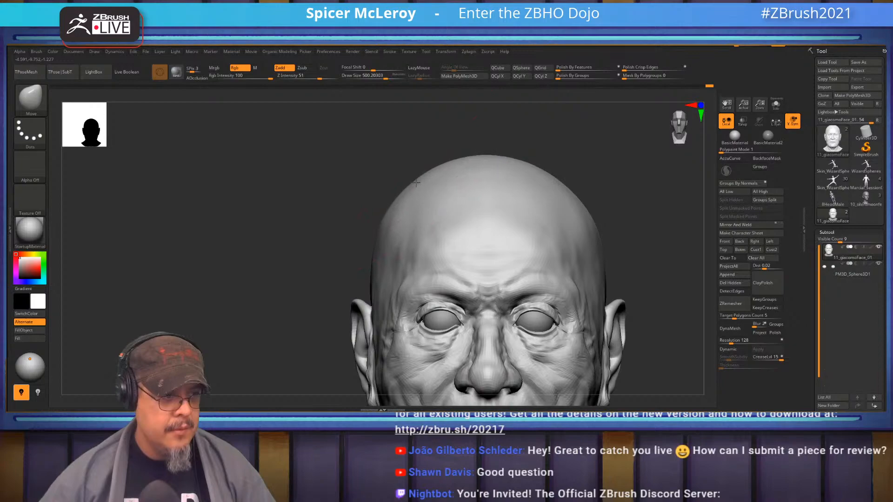
{"action": "right_click_drag", "start_coordinate": [310, 285], "coordinate": [284, 224], "text": "alt"}
{"action": "key", "text": "s"}
{"action": "left_click_drag", "start_coordinate": [339, 255], "coordinate": [324, 256]}
{"action": "right_click_drag", "start_coordinate": [251, 260], "coordinate": [314, 262]}
{"action": "left_click_drag", "start_coordinate": [348, 302], "coordinate": [355, 308]}
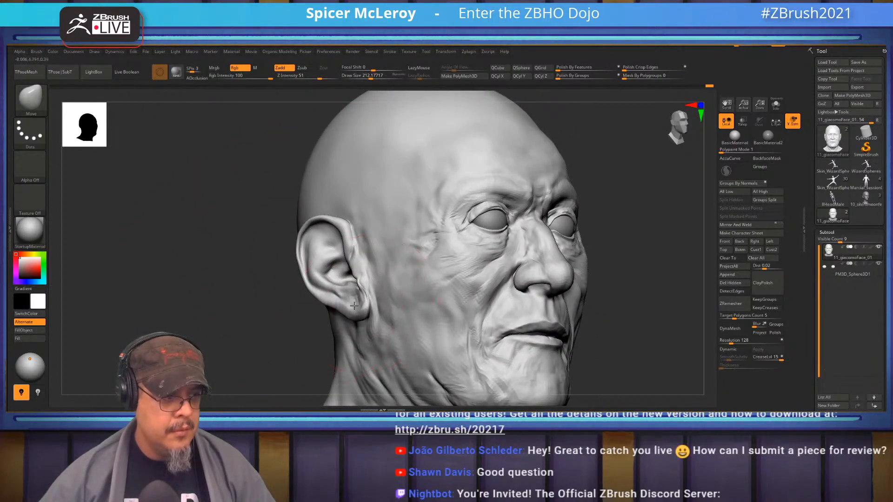
{"action": "right_click_drag", "start_coordinate": [314, 314], "coordinate": [245, 317]}
{"action": "right_click_drag", "start_coordinate": [353, 277], "coordinate": [265, 270], "text": "alt"}
{"action": "right_click_drag", "start_coordinate": [547, 217], "coordinate": [568, 227], "text": "alt"}
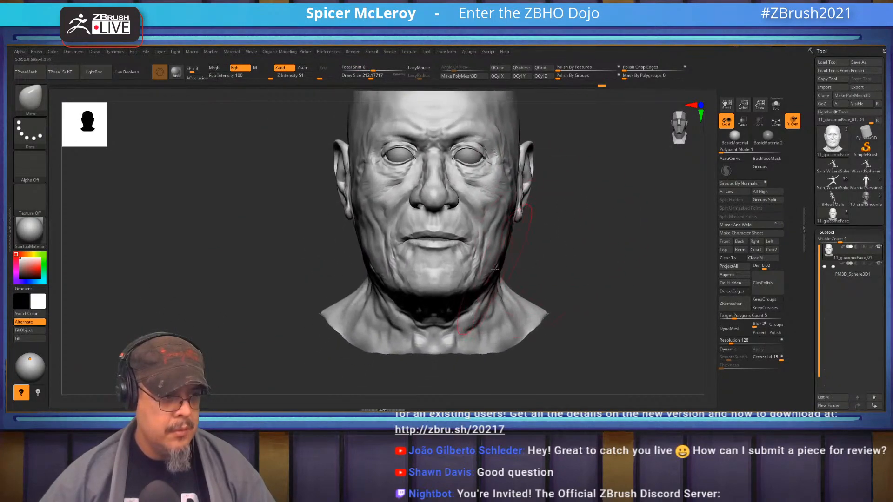
- Switch to the TrimDynamic brush and flatten the planes on the underside of the nose tip
{"action": "mouse_move", "coordinate": [490, 258]}
{"action": "right_mouse_down", "text": "alt"}
{"action": "mouse_move", "coordinate": [551, 306]}
{"action": "mouse_move", "coordinate": [502, 267]}
{"action": "mouse_move", "coordinate": [458, 260]}
{"action": "mouse_move", "coordinate": [443, 239]}
{"action": "mouse_move", "coordinate": [442, 259]}
{"action": "mouse_move", "coordinate": [448, 232]}
{"action": "right_mouse_up", "text": "alt"}
{"action": "key", "text": "b"}
{"action": "key", "text": "t"}
{"action": "key", "text": "d"}
{"action": "key", "text": "s"}
{"action": "left_click_drag", "start_coordinate": [448, 233], "coordinate": [464, 226]}
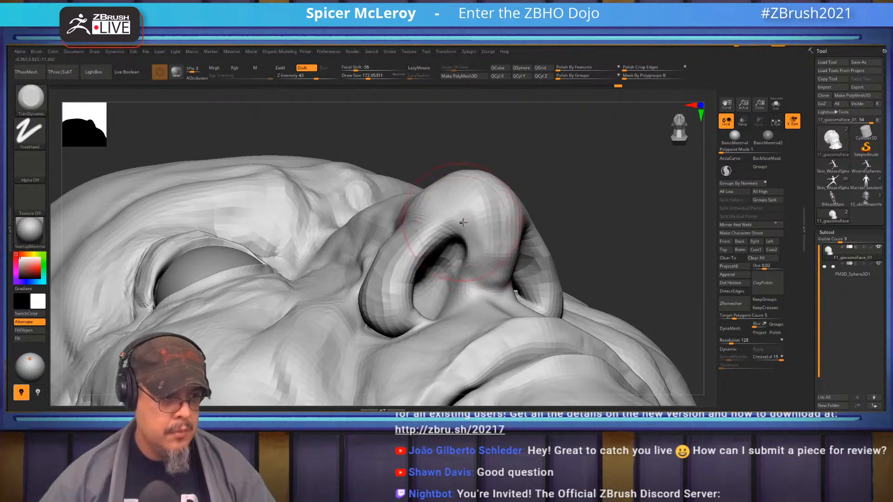
{"action": "right_click_drag", "start_coordinate": [564, 216], "coordinate": [246, 203]}
{"action": "mouse_move", "coordinate": [580, 209]}
{"action": "right_mouse_down"}
{"action": "mouse_move", "coordinate": [590, 219]}
{"action": "mouse_move", "coordinate": [578, 227]}
{"action": "mouse_move", "coordinate": [378, 285]}
{"action": "mouse_move", "coordinate": [339, 266]}
{"action": "mouse_move", "coordinate": [343, 275]}
{"action": "mouse_move", "coordinate": [343, 243]}
{"action": "mouse_move", "coordinate": [342, 274]}
{"action": "mouse_move", "coordinate": [308, 263]}
{"action": "mouse_move", "coordinate": [571, 189]}
{"action": "right_mouse_up"}
- Switch to ClayBuildup and build up the muscles on the back of the neck
{"action": "key", "text": "b"}
{"action": "key", "text": "c"}
{"action": "key", "text": "b"}
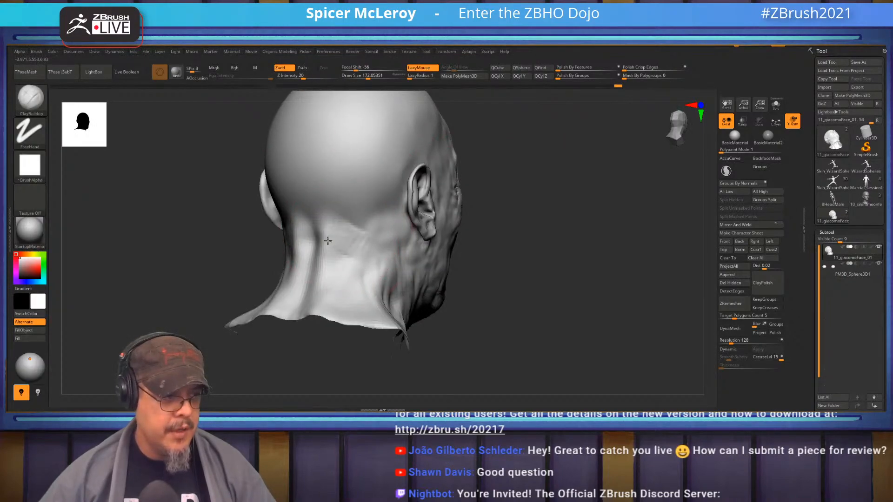
{"action": "mouse_move", "coordinate": [339, 268]}
{"action": "left_mouse_down"}
{"action": "mouse_move", "coordinate": [326, 231]}
{"action": "mouse_move", "coordinate": [338, 245]}
{"action": "left_mouse_up"}
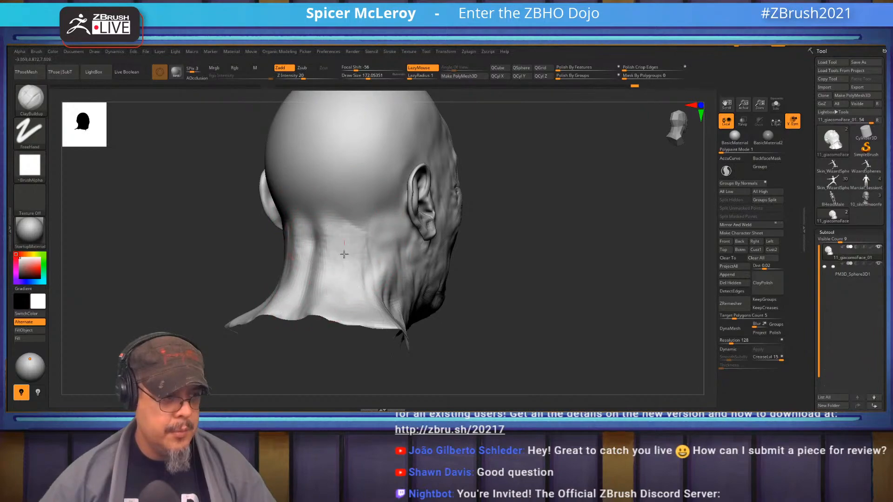
{"action": "right_click_drag", "start_coordinate": [351, 239], "coordinate": [319, 257]}
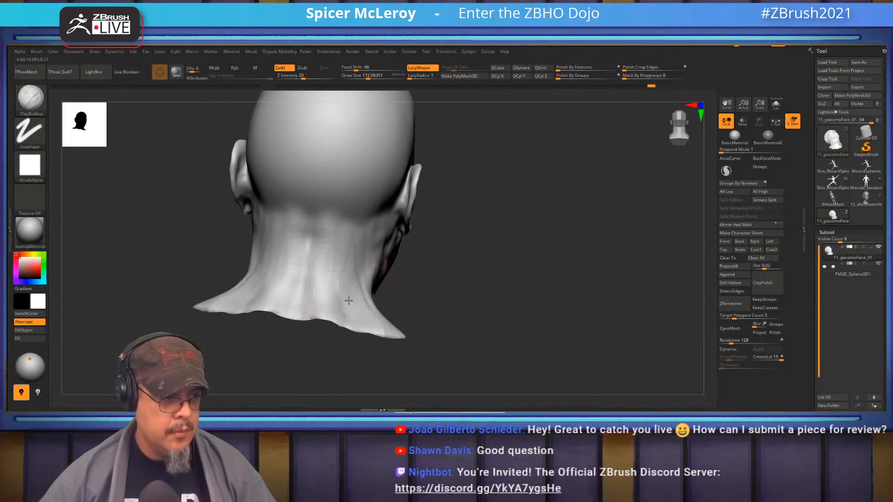
{"action": "mouse_move", "coordinate": [393, 295]}
{"action": "right_mouse_down"}
{"action": "mouse_move", "coordinate": [503, 237]}
{"action": "mouse_move", "coordinate": [549, 224]}
{"action": "mouse_move", "coordinate": [544, 205]}
{"action": "mouse_move", "coordinate": [556, 200]}
{"action": "right_mouse_up"}
- Switch to the Move brush, adjust its size and reshape the nape below the skull in profile
{"action": "key", "text": "b"}
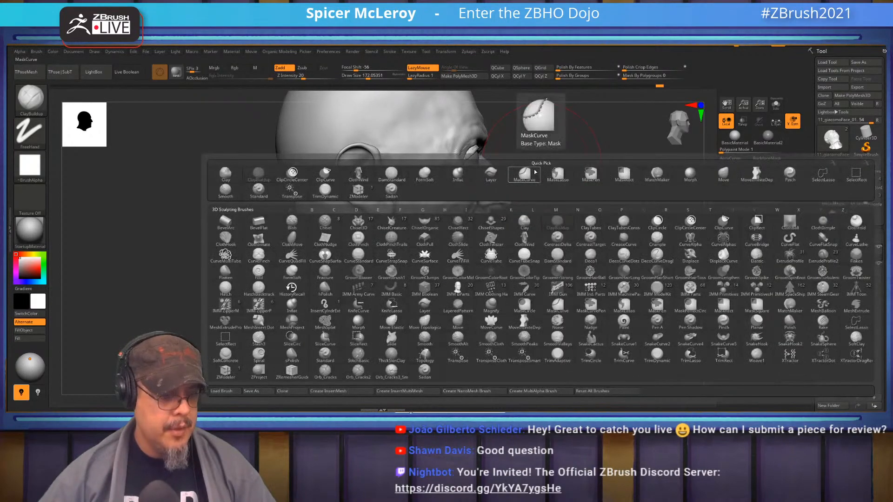
{"action": "key", "text": "m"}
{"action": "key", "text": "v"}
{"action": "key", "text": "s"}
{"action": "left_click_drag", "start_coordinate": [296, 255], "coordinate": [321, 259]}
{"action": "mouse_move", "coordinate": [272, 219]}
{"action": "right_mouse_down", "text": "alt"}
{"action": "mouse_move", "coordinate": [295, 263]}
{"action": "mouse_move", "coordinate": [300, 240]}
{"action": "right_mouse_up", "text": "alt"}
{"action": "key", "text": "s"}
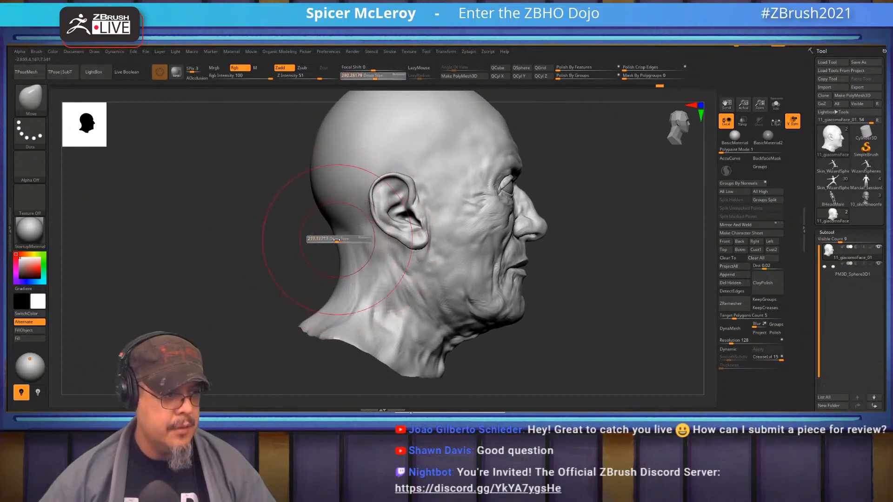
{"action": "left_click_drag", "start_coordinate": [341, 239], "coordinate": [347, 236]}
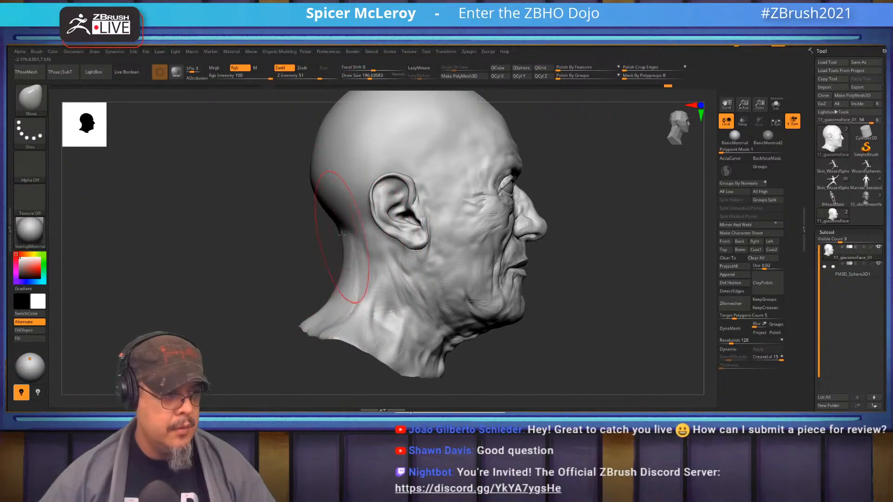
{"action": "right_click_drag", "start_coordinate": [316, 216], "coordinate": [287, 258], "text": "alt"}
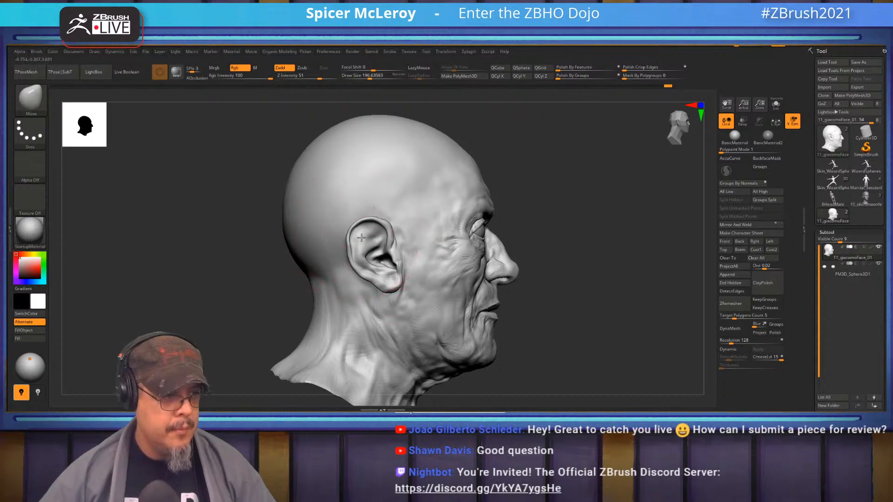
{"action": "right_click_drag", "start_coordinate": [521, 262], "coordinate": [382, 255]}
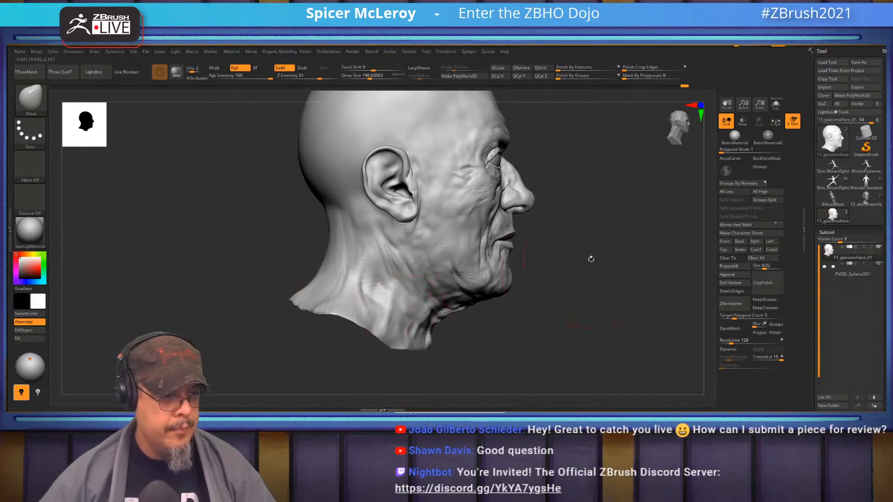
- Reduce the Move brush's draw size to about 87 and inspect the nose and eye in profile
{"action": "right_click_drag", "start_coordinate": [588, 262], "coordinate": [502, 344], "text": "alt"}
{"action": "mouse_move", "coordinate": [530, 265]}
{"action": "right_mouse_down"}
{"action": "mouse_move", "coordinate": [514, 270]}
{"action": "mouse_move", "coordinate": [558, 309]}
{"action": "mouse_move", "coordinate": [456, 250]}
{"action": "right_mouse_up"}
{"action": "key", "text": "s"}
{"action": "left_click_drag", "start_coordinate": [452, 250], "coordinate": [428, 249]}
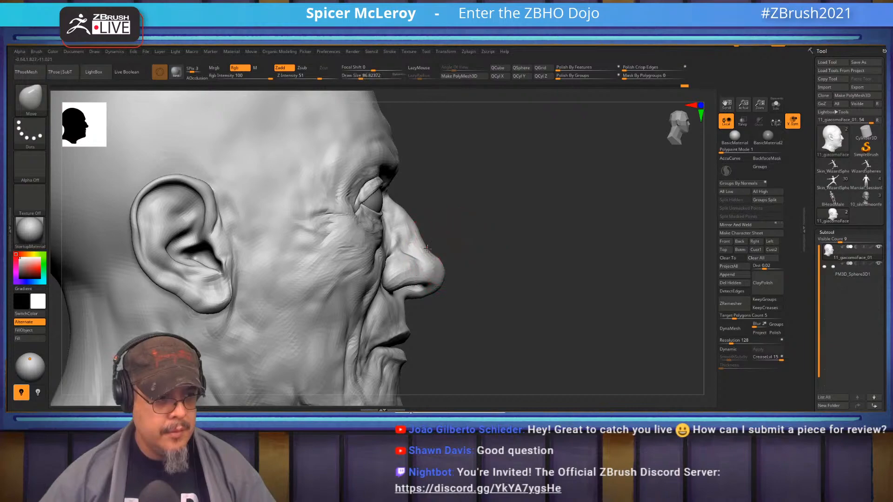
{"action": "right_click_drag", "start_coordinate": [453, 236], "coordinate": [379, 230]}
{"action": "right_click_drag", "start_coordinate": [503, 259], "coordinate": [530, 225]}
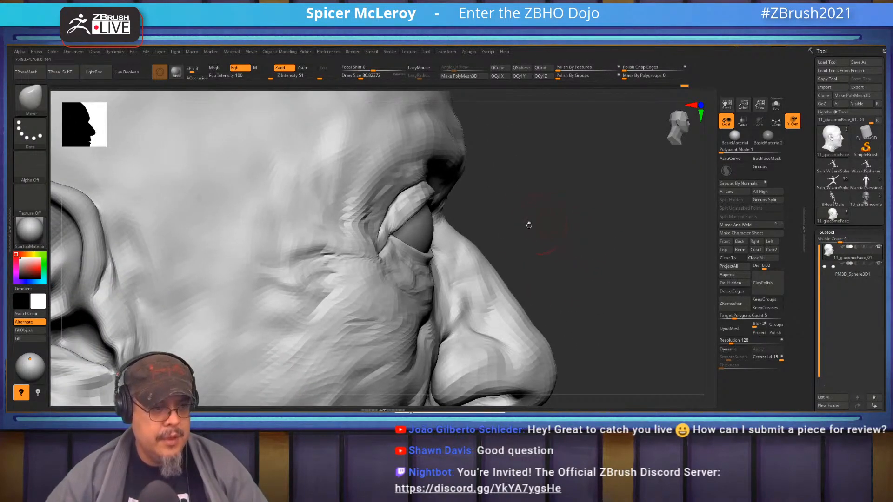
- Select the eyeballs, turn on local symmetry, and place smaller duplicate spheres protruding from their fronts as irises
{"action": "left_click", "coordinate": [421, 233], "text": "alt"}
{"action": "key", "text": "w"}
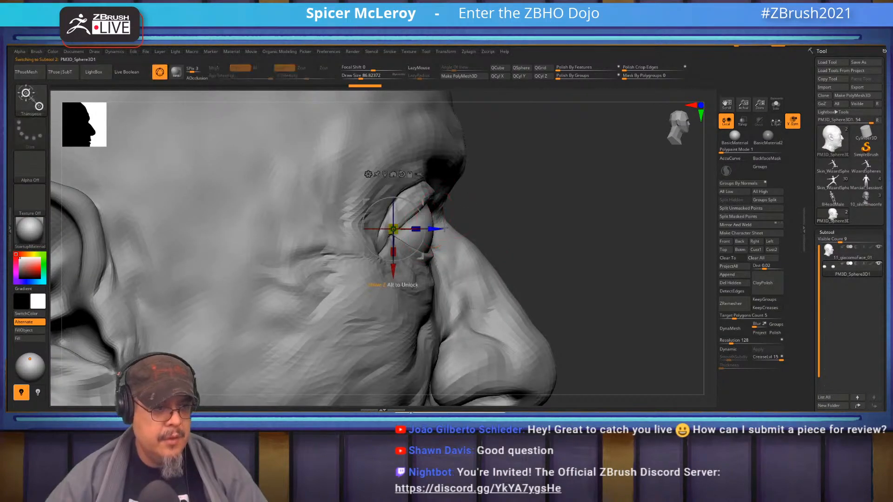
{"action": "left_click_drag", "start_coordinate": [464, 228], "coordinate": [488, 228]}
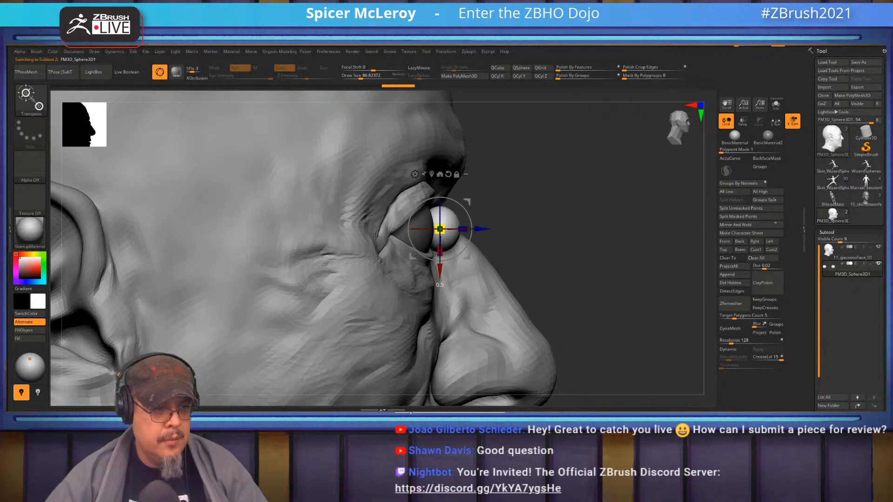
{"action": "right_click_drag", "start_coordinate": [565, 203], "coordinate": [422, 217]}
{"action": "key", "text": "ctrl+z"}
{"action": "left_click", "coordinate": [776, 122]}
{"action": "left_click_drag", "start_coordinate": [417, 224], "coordinate": [329, 232]}
{"action": "left_click_drag", "start_coordinate": [455, 225], "coordinate": [439, 226]}
{"action": "key", "text": "q"}
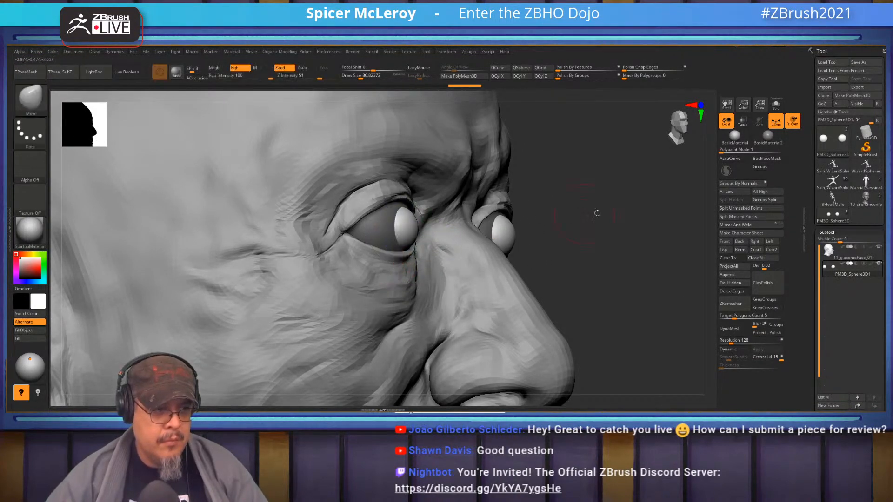
- Clear the mask on the eyeballs and shift both eyes slightly outward in their sockets
{"action": "right_click_drag", "start_coordinate": [612, 217], "coordinate": [251, 197]}
{"action": "left_click_drag", "start_coordinate": [310, 260], "coordinate": [330, 273], "text": "ctrl"}
{"action": "mouse_move", "coordinate": [311, 247]}
{"action": "right_mouse_down", "text": "ctrl"}
{"action": "mouse_move", "coordinate": [357, 272]}
{"action": "mouse_move", "coordinate": [241, 271]}
{"action": "right_mouse_up", "text": "ctrl"}
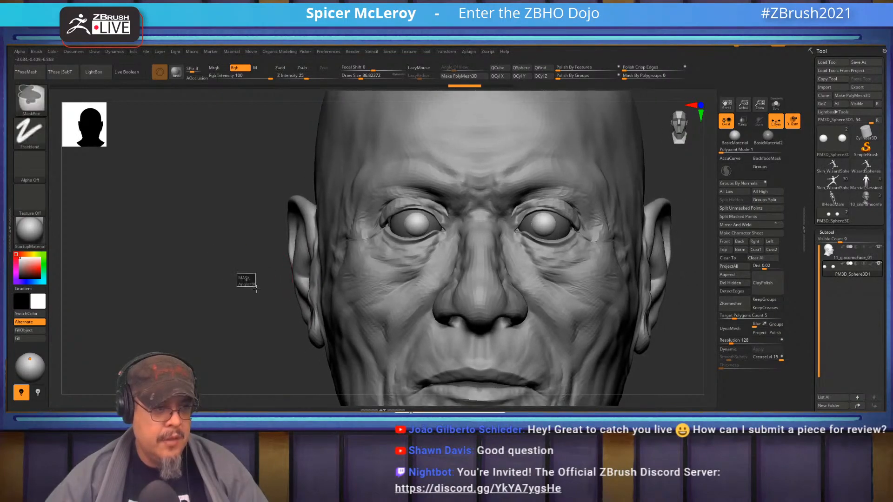
{"action": "left_click_drag", "start_coordinate": [255, 285], "coordinate": [242, 280], "text": "ctrl"}
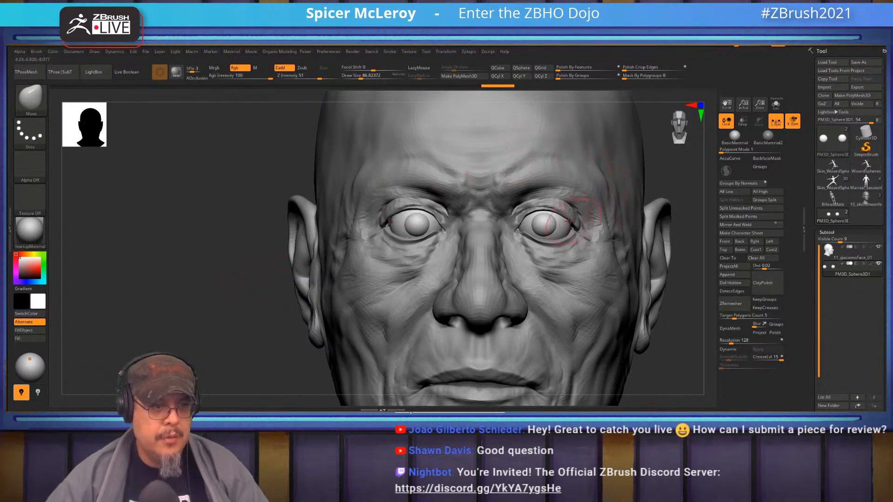
{"action": "key", "text": "w"}
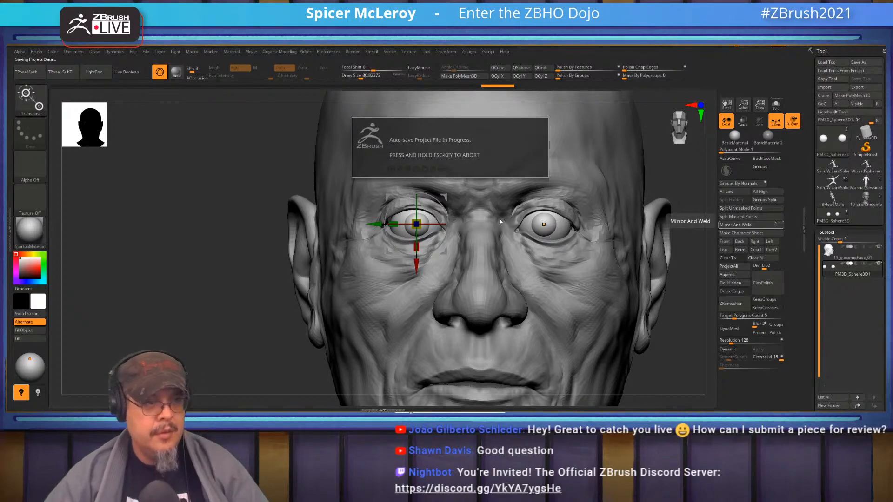
{"action": "key", "text": "Escape"}
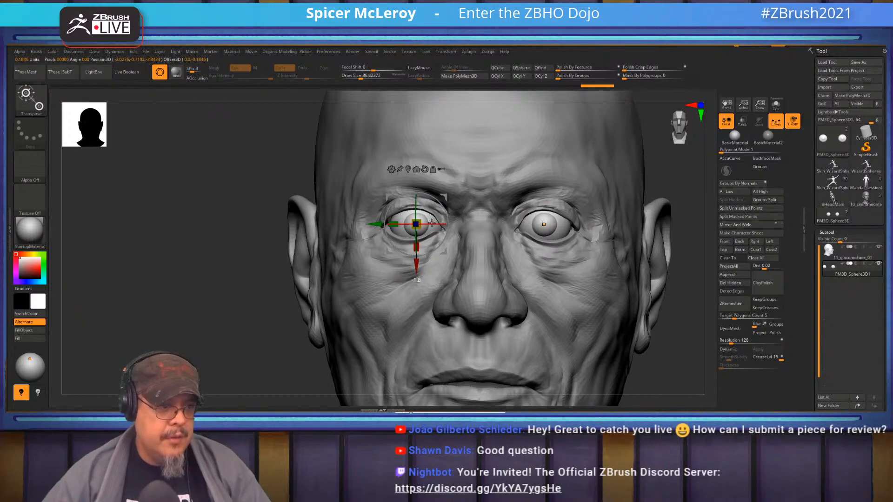
{"action": "left_click_drag", "start_coordinate": [369, 223], "coordinate": [366, 222]}
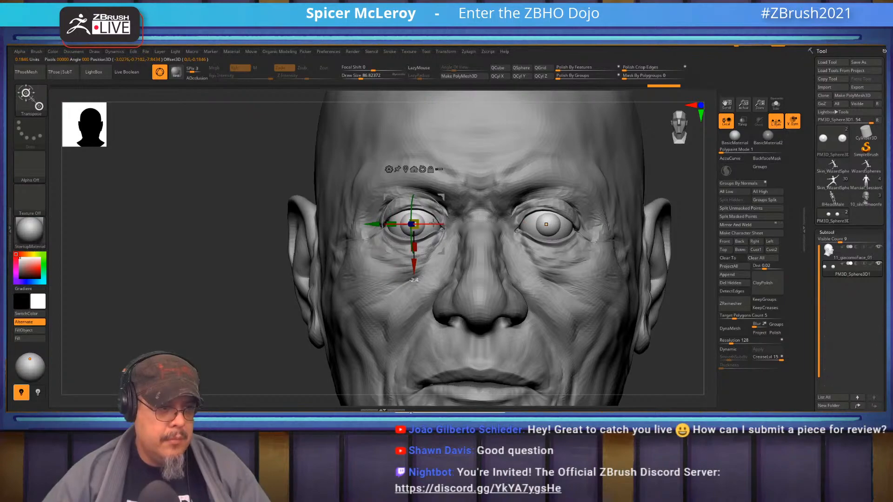
- Nudge both eyeballs slightly upward in their sockets
{"action": "key", "text": "q"}
{"action": "left_click_drag", "start_coordinate": [222, 273], "coordinate": [253, 275]}
{"action": "left_click_drag", "start_coordinate": [503, 205], "coordinate": [542, 254], "text": "alt"}
{"action": "key", "text": "w"}
{"action": "left_click_drag", "start_coordinate": [427, 303], "coordinate": [427, 299]}
{"action": "key", "text": "q"}
- Select the head, set the Move brush's draw size to about 116 and fit the upper eyelids around the eyeballs
{"action": "left_click_drag", "start_coordinate": [590, 236], "coordinate": [467, 235]}
{"action": "left_click_drag", "start_coordinate": [335, 265], "coordinate": [404, 238]}
{"action": "left_click_drag", "start_coordinate": [421, 204], "coordinate": [443, 233], "text": "alt"}
{"action": "left_click", "coordinate": [442, 224], "text": "alt"}
{"action": "right_click_drag", "start_coordinate": [423, 228], "coordinate": [444, 224]}
{"action": "key", "text": "s"}
{"action": "left_click", "coordinate": [438, 233]}
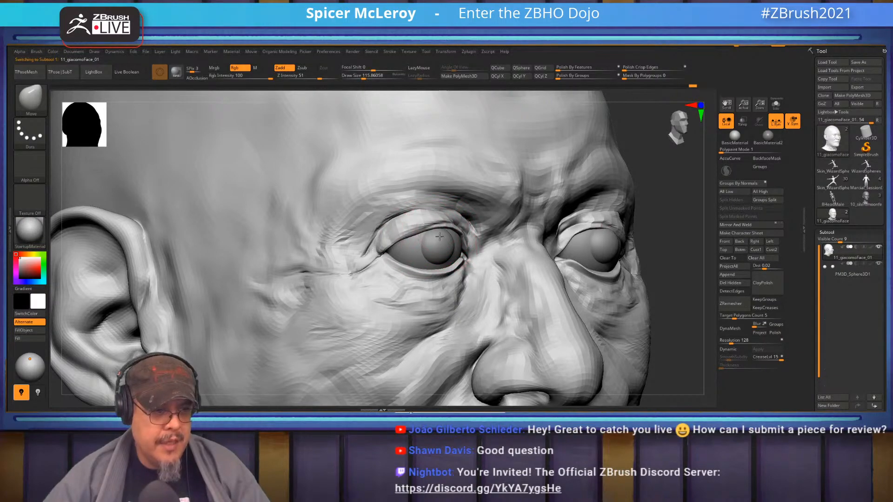
{"action": "left_click_drag", "start_coordinate": [447, 232], "coordinate": [428, 242]}
{"action": "right_click_drag", "start_coordinate": [442, 239], "coordinate": [363, 239]}
{"action": "left_click_drag", "start_coordinate": [452, 231], "coordinate": [467, 239]}
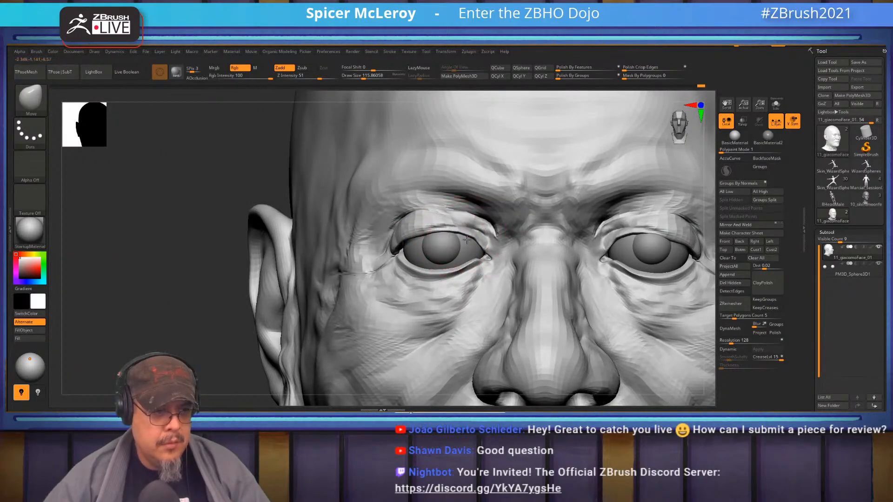
- Switch to the DamStandard brush, adjust its size and carve the crease beneath the lower eyelids
{"action": "right_click_drag", "start_coordinate": [467, 233], "coordinate": [359, 257]}
{"action": "key", "text": "f"}
{"action": "mouse_move", "coordinate": [294, 264]}
{"action": "right_mouse_down", "text": "shift"}
{"action": "mouse_move", "coordinate": [287, 257]}
{"action": "mouse_move", "coordinate": [358, 264]}
{"action": "mouse_move", "coordinate": [386, 293]}
{"action": "mouse_move", "coordinate": [404, 261]}
{"action": "mouse_move", "coordinate": [493, 252]}
{"action": "right_mouse_up", "text": "shift"}
{"action": "key", "text": "b"}
{"action": "key", "text": "d"}
{"action": "key", "text": "s"}
{"action": "key", "text": "s"}
{"action": "left_click_drag", "start_coordinate": [496, 245], "coordinate": [491, 244]}
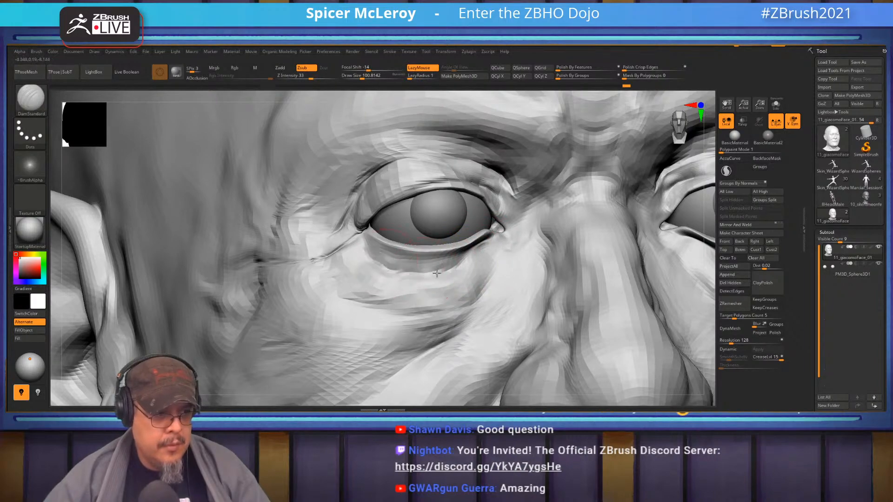
{"action": "right_click_drag", "start_coordinate": [481, 254], "coordinate": [453, 254]}
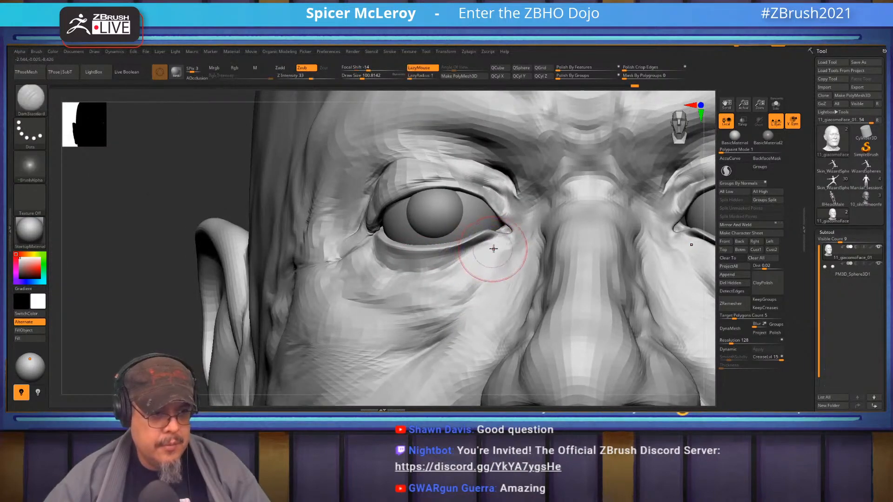
- Switch to ClayBuildup, then fill and smooth the lower eyelid toward its inner corner
{"action": "key", "text": "b"}
{"action": "key", "text": "c"}
{"action": "key", "text": "b"}
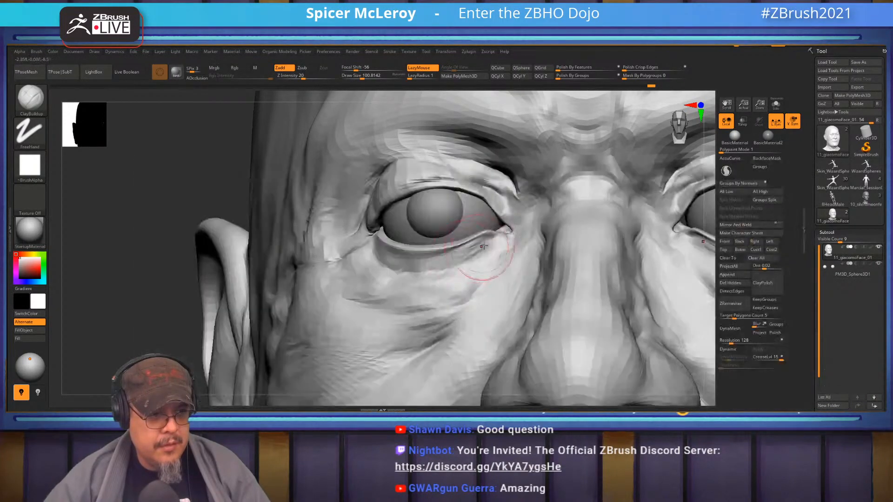
{"action": "mouse_move", "coordinate": [481, 259]}
{"action": "left_mouse_down", "text": "shift"}
{"action": "mouse_move", "coordinate": [477, 247]}
{"action": "mouse_move", "coordinate": [484, 253]}
{"action": "mouse_move", "coordinate": [496, 242]}
{"action": "left_mouse_up", "text": "shift"}
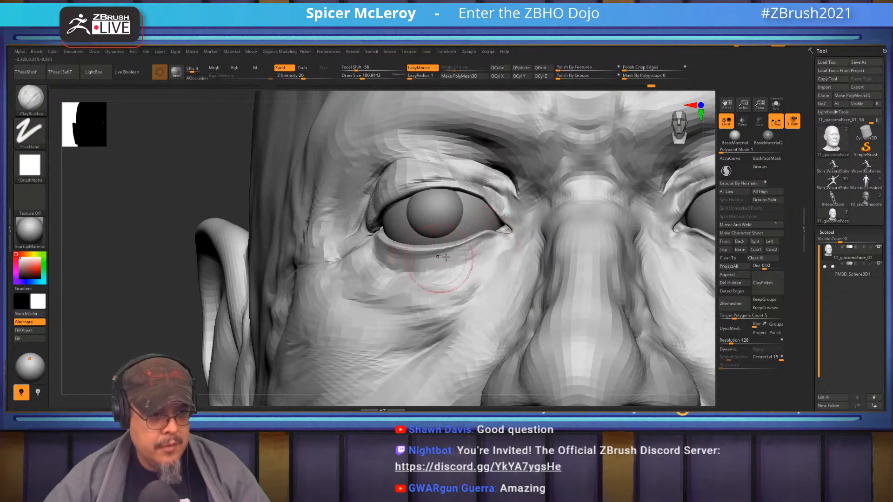
- Return to the DamStandard brush and deepen the fold running under the lower eyelid
{"action": "key", "text": "b"}
{"action": "key", "text": "d"}
{"action": "key", "text": "s"}
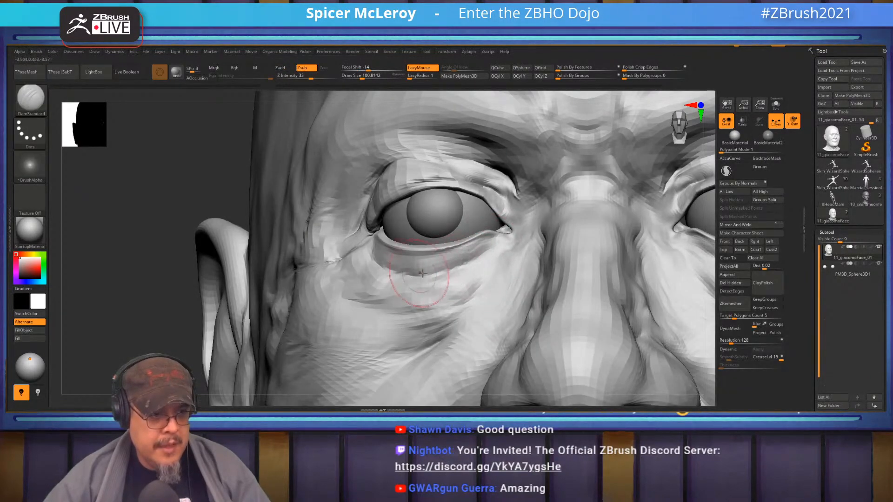
{"action": "right_click_drag", "start_coordinate": [409, 273], "coordinate": [435, 275]}
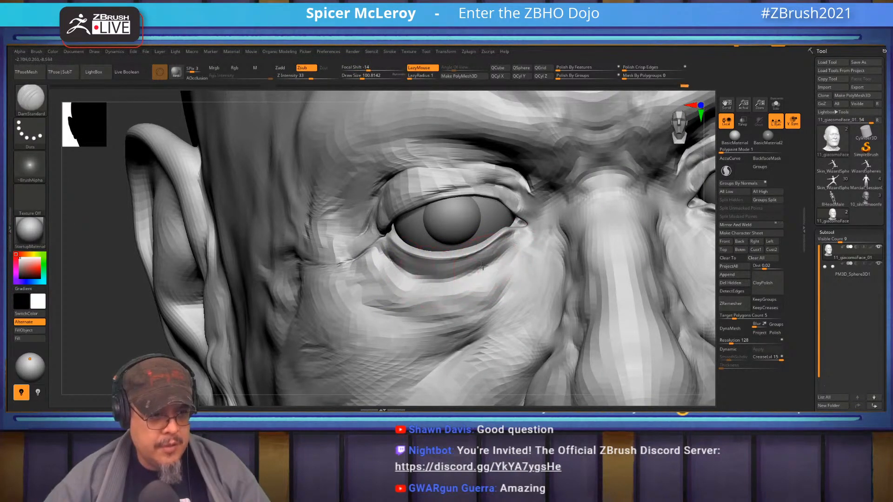
{"action": "right_click_drag", "start_coordinate": [447, 262], "coordinate": [279, 219], "text": "ctrl"}
{"action": "right_click_drag", "start_coordinate": [394, 206], "coordinate": [371, 222]}
{"action": "right_click_drag", "start_coordinate": [371, 222], "coordinate": [406, 162], "text": "alt"}
{"action": "right_click_drag", "start_coordinate": [406, 161], "coordinate": [384, 177]}
{"action": "mouse_move", "coordinate": [435, 202]}
{"action": "right_mouse_down", "text": "alt"}
{"action": "mouse_move", "coordinate": [383, 186]}
{"action": "mouse_move", "coordinate": [405, 210]}
{"action": "mouse_move", "coordinate": [427, 214]}
{"action": "right_mouse_up", "text": "alt"}
{"action": "key", "text": "f"}
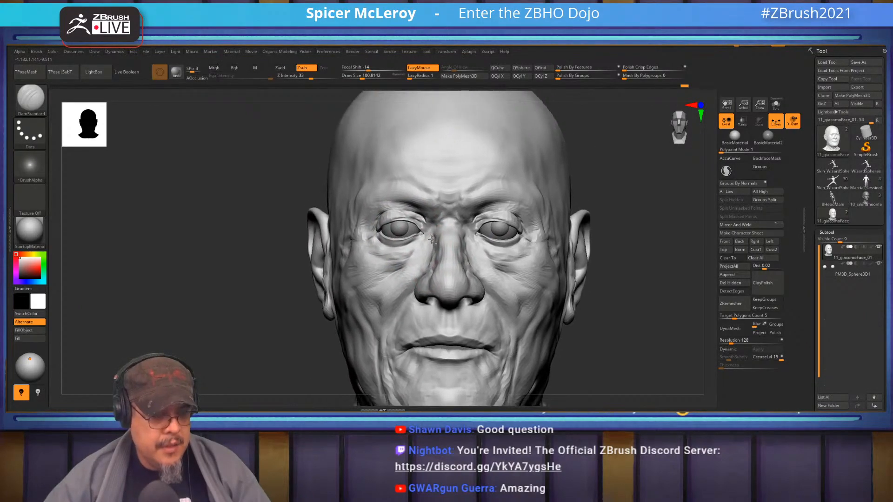
- Choose the FormSoft brush, lower its Z Intensity to 1 and set its stroke type to Spray
{"action": "key", "text": "b"}
{"action": "left_click", "coordinate": [400, 227]}
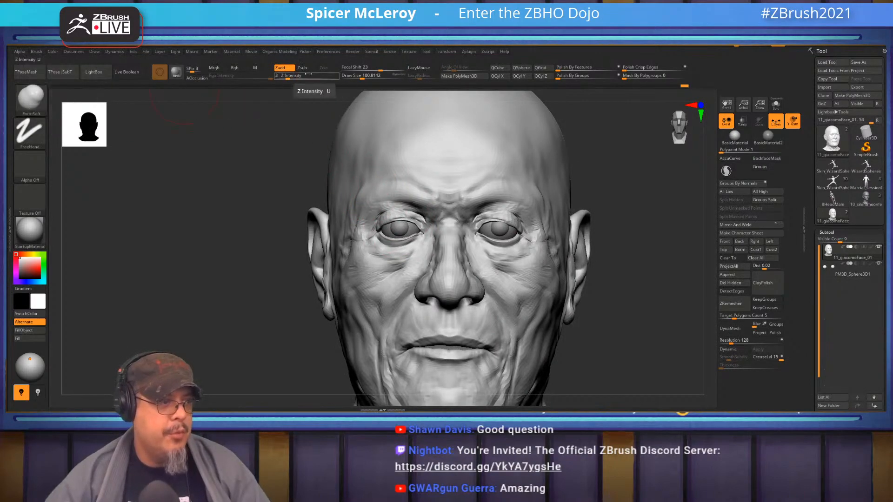
{"action": "left_click_drag", "start_coordinate": [285, 78], "coordinate": [280, 78]}
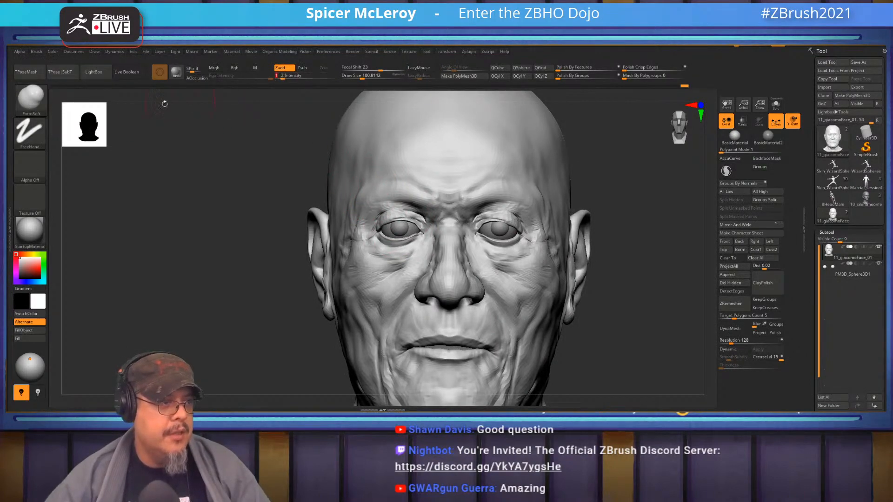
{"action": "left_click", "coordinate": [30, 132]}
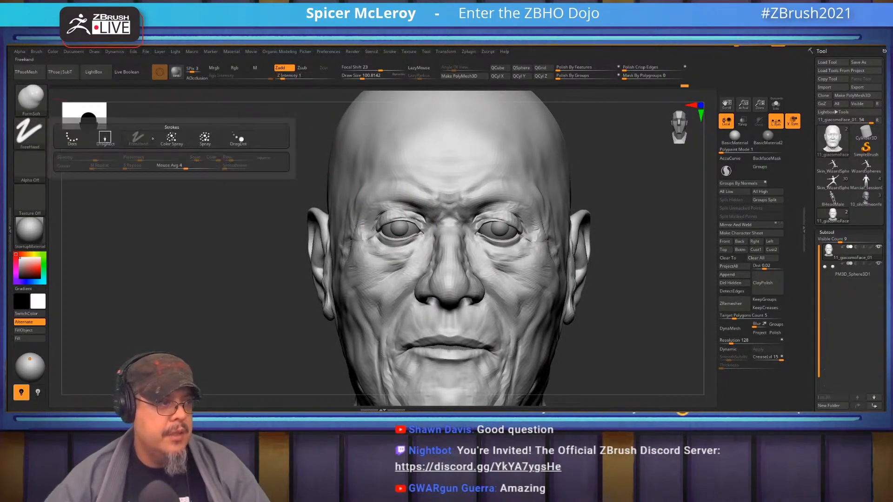
{"action": "left_click", "coordinate": [204, 137]}
- Spray light FormSoft strokes over the skull, face and neck from several angles to vary the surface subtly
{"action": "right_click_drag", "start_coordinate": [519, 149], "coordinate": [450, 181], "text": "alt"}
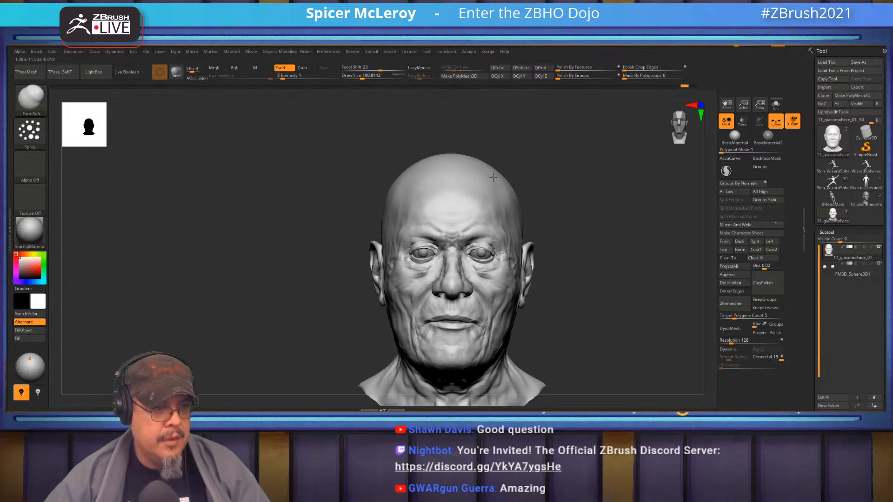
{"action": "right_click_drag", "start_coordinate": [419, 186], "coordinate": [533, 206]}
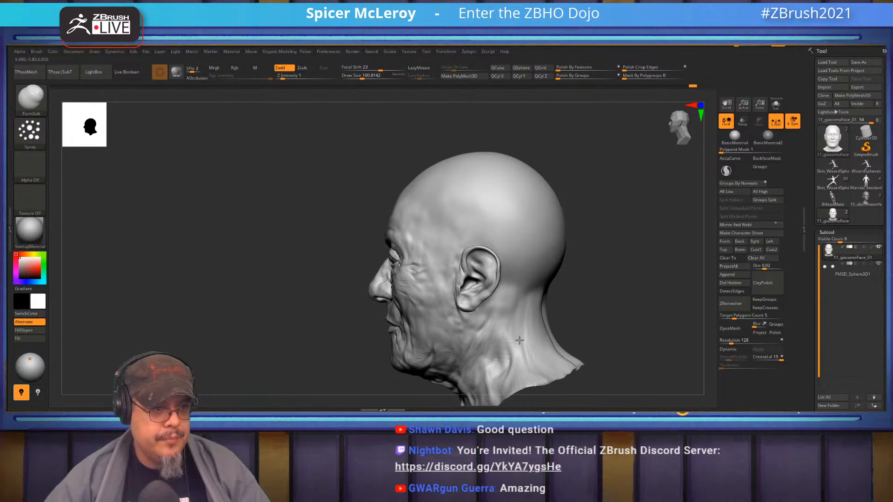
{"action": "right_click_drag", "start_coordinate": [411, 165], "coordinate": [614, 185], "text": "shift"}
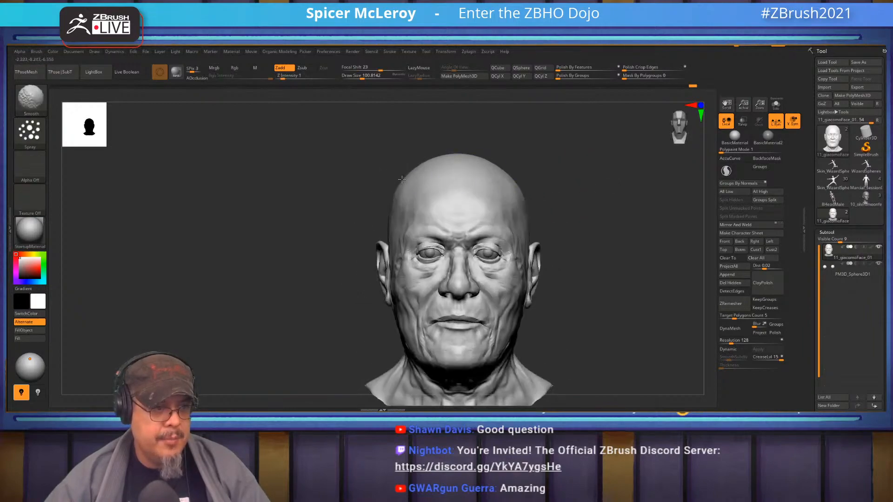
{"action": "right_click_drag", "start_coordinate": [251, 210], "coordinate": [325, 215]}
{"action": "right_click_drag", "start_coordinate": [379, 297], "coordinate": [414, 232], "text": "alt"}
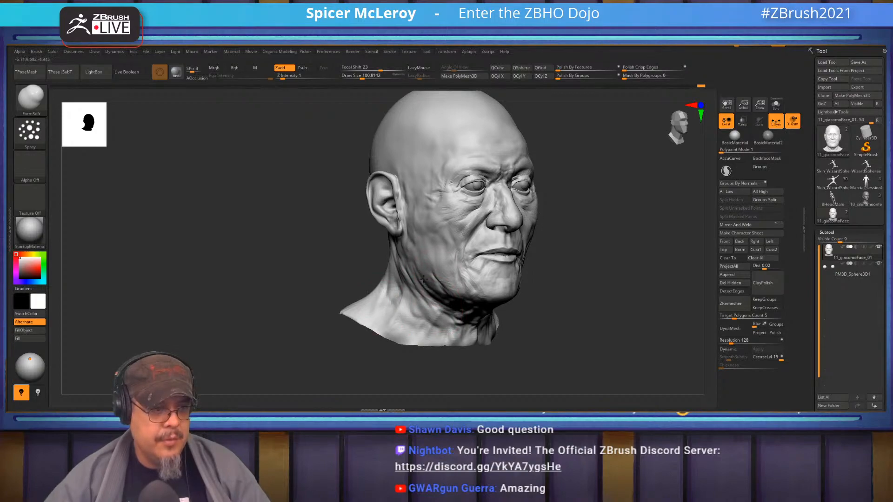
{"action": "right_click_drag", "start_coordinate": [436, 279], "coordinate": [536, 231], "text": "shift"}
{"action": "right_click_drag", "start_coordinate": [523, 291], "coordinate": [407, 338]}
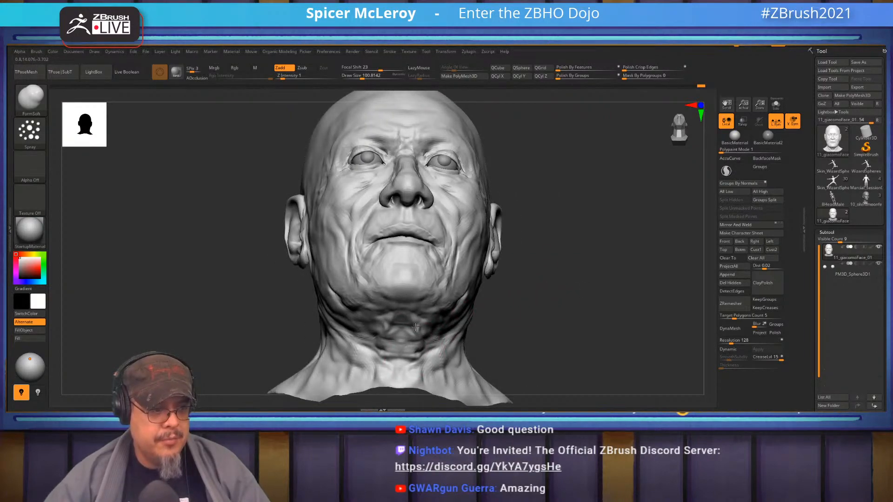
{"action": "right_click_drag", "start_coordinate": [412, 362], "coordinate": [426, 225]}
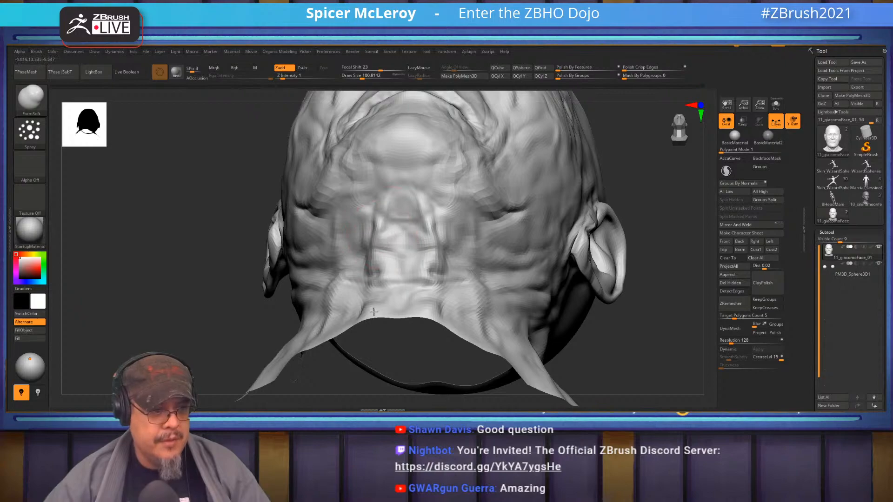
{"action": "left_click_drag", "start_coordinate": [217, 245], "coordinate": [229, 289], "text": "shift"}
- Switch to the Inflat brush, set its draw size to about 212 and add fullness to the mouth area
{"action": "key", "text": "f"}
{"action": "left_click_drag", "start_coordinate": [524, 225], "coordinate": [561, 281], "text": "alt"}
{"action": "mouse_move", "coordinate": [591, 235]}
{"action": "left_mouse_down", "text": "alt"}
{"action": "mouse_move", "coordinate": [596, 243]}
{"action": "mouse_move", "coordinate": [575, 237]}
{"action": "mouse_move", "coordinate": [614, 261]}
{"action": "mouse_move", "coordinate": [608, 273]}
{"action": "left_mouse_up", "text": "alt"}
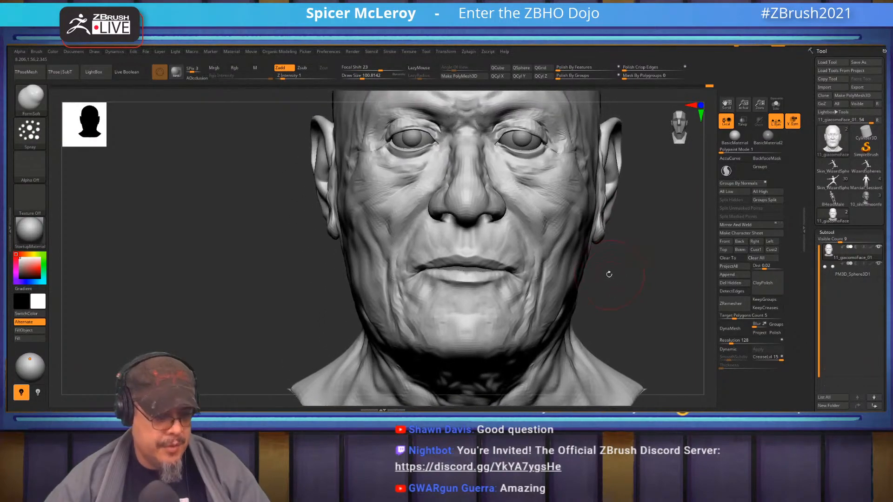
{"action": "key", "text": "b"}
{"action": "key", "text": "i"}
{"action": "key", "text": "n"}
{"action": "key", "text": "s"}
{"action": "left_click_drag", "start_coordinate": [470, 268], "coordinate": [484, 271]}
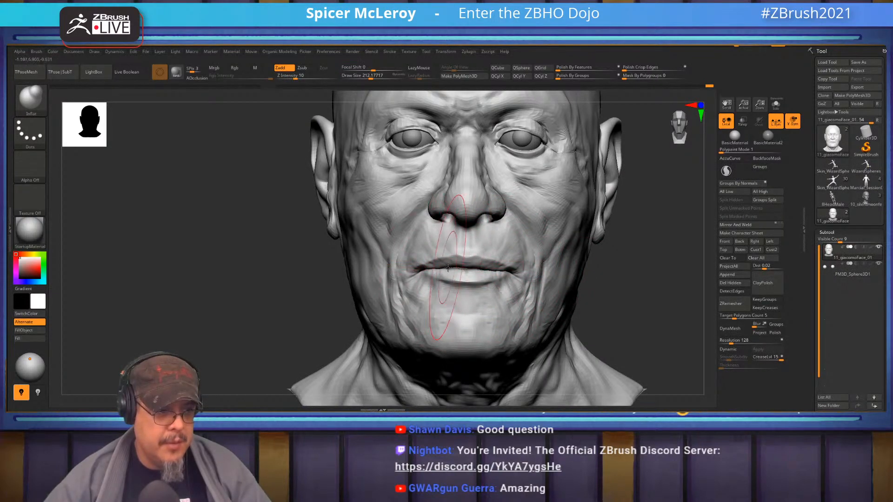
{"action": "mouse_move", "coordinate": [654, 246]}
{"action": "left_mouse_down", "text": "alt"}
{"action": "mouse_move", "coordinate": [604, 247]}
{"action": "mouse_move", "coordinate": [569, 230]}
{"action": "mouse_move", "coordinate": [592, 235]}
{"action": "mouse_move", "coordinate": [607, 260]}
{"action": "mouse_move", "coordinate": [614, 256]}
{"action": "mouse_move", "coordinate": [583, 271]}
{"action": "left_mouse_up", "text": "alt"}
- Switch to the Move brush, reduce its draw size to about 132 and adjust the shape of the lips
{"action": "key", "text": "b"}
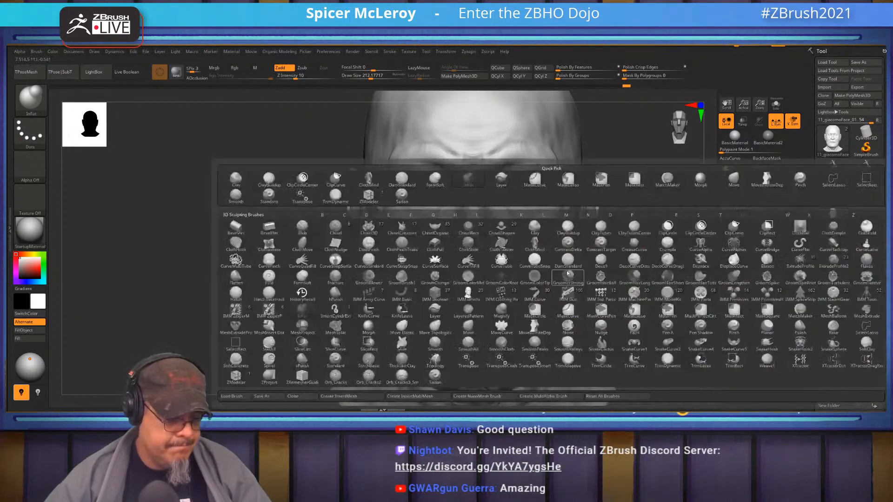
{"action": "key", "text": "m"}
{"action": "key", "text": "v"}
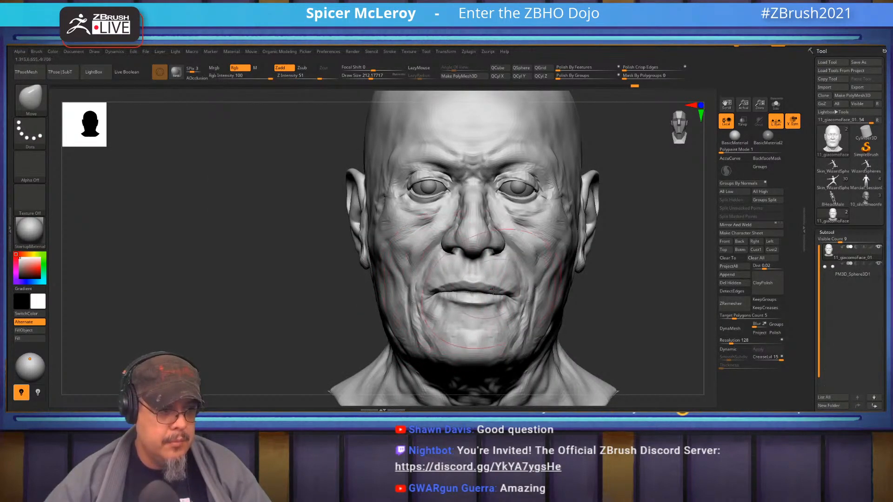
{"action": "key", "text": "bracketleft"}
{"action": "left_click_drag", "start_coordinate": [460, 298], "coordinate": [464, 301]}
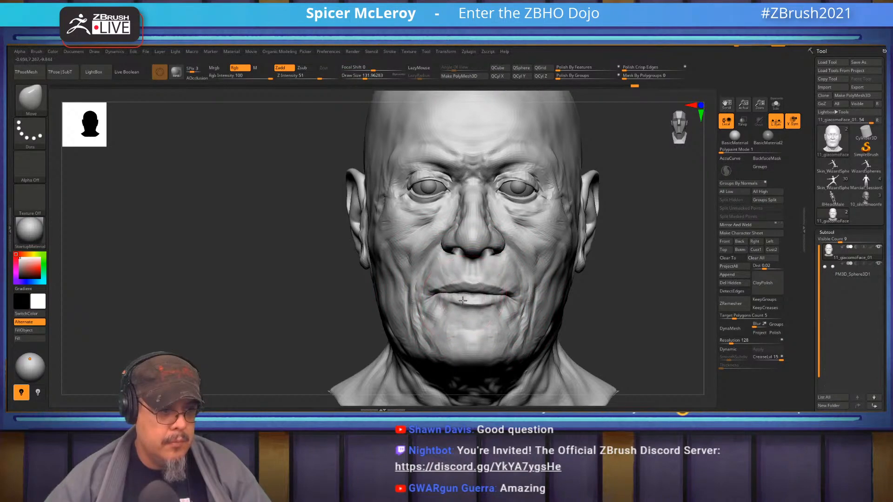
- Switch to the ClayBuildup brush and lay short strokes over the cheek beside the nose
{"action": "left_click_drag", "start_coordinate": [644, 272], "coordinate": [500, 259], "text": "alt"}
{"action": "key", "text": "b"}
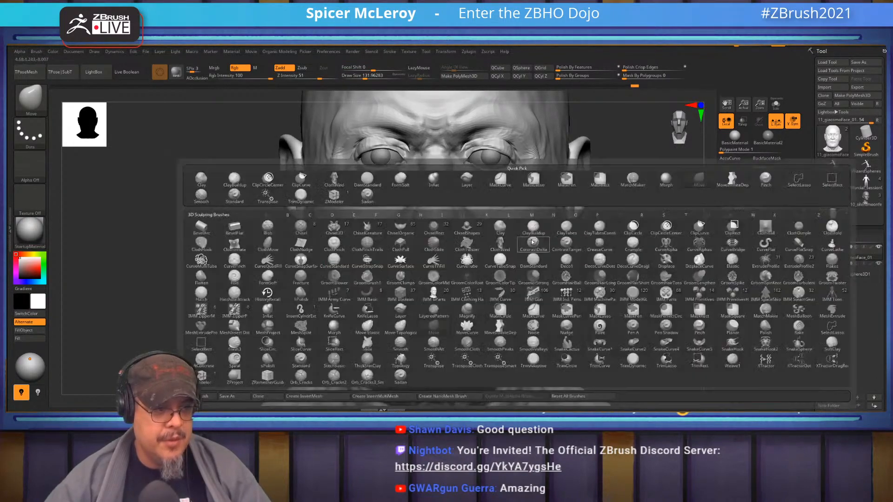
{"action": "key", "text": "c"}
{"action": "key", "text": "b"}
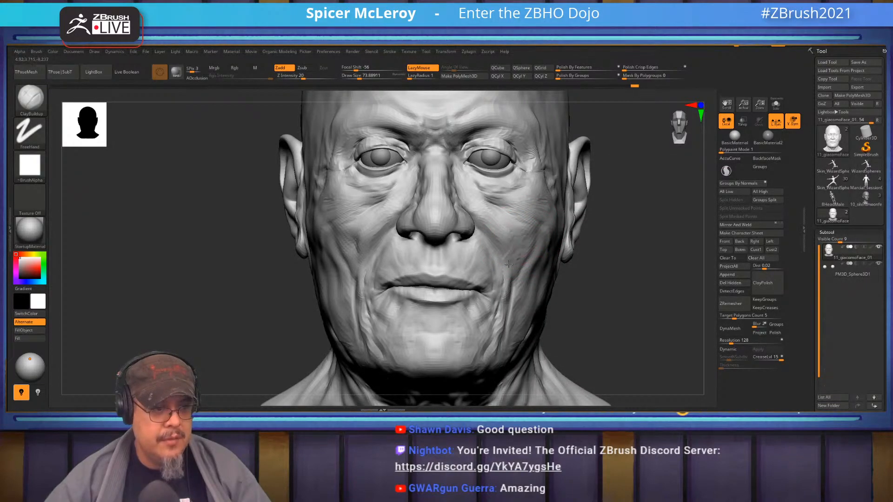
{"action": "left_click_drag", "start_coordinate": [515, 226], "coordinate": [515, 276]}
{"action": "left_click_drag", "start_coordinate": [511, 235], "coordinate": [512, 248]}
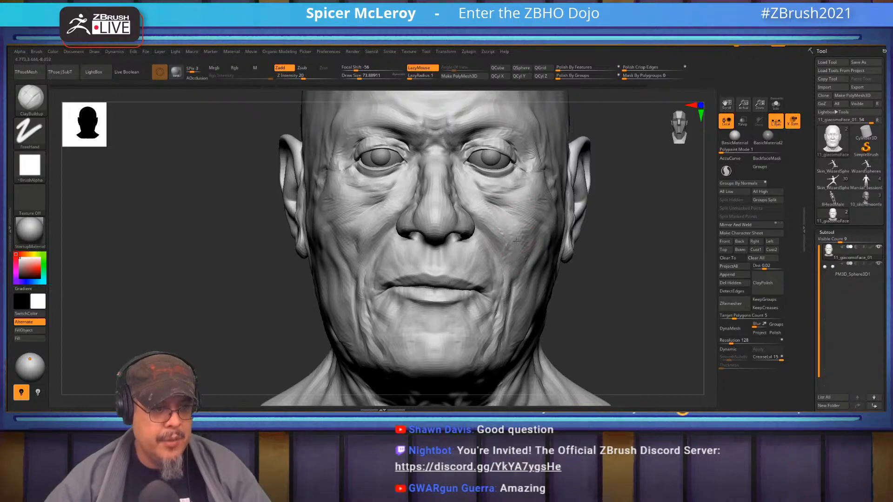
- Raise the head's subdivision level and smooth the skin folds beside the corner of the mouth
{"action": "left_click_drag", "start_coordinate": [610, 290], "coordinate": [602, 221], "text": "alt"}
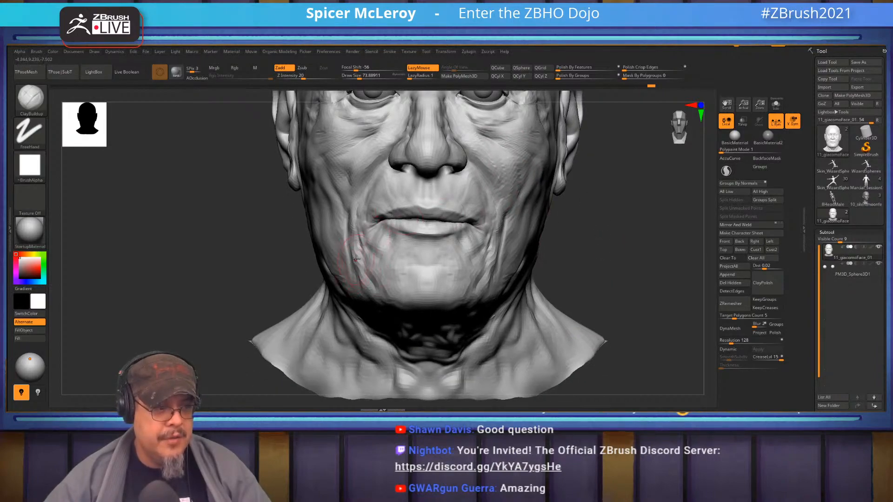
{"action": "key", "text": "d"}
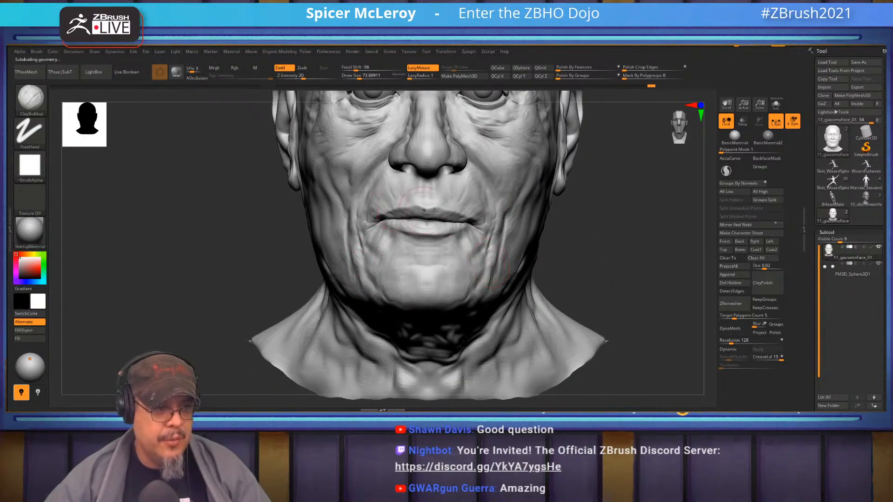
{"action": "left_click_drag", "start_coordinate": [610, 238], "coordinate": [416, 214], "text": "alt"}
{"action": "key", "text": "shift"}
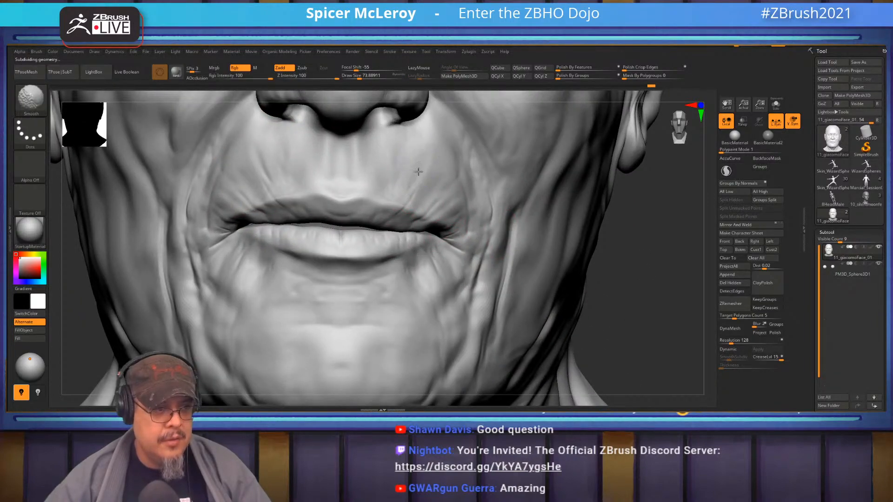
{"action": "right_click_drag", "start_coordinate": [420, 167], "coordinate": [492, 216], "text": "alt"}
{"action": "mouse_move", "coordinate": [490, 226]}
{"action": "left_mouse_down", "text": "shift"}
{"action": "mouse_move", "coordinate": [494, 210]}
{"action": "mouse_move", "coordinate": [468, 275]}
{"action": "left_mouse_up", "text": "shift"}
- Examine the brow, eyelids and nose bridge up close, and check the whole head from the front
{"action": "right_click_drag", "start_coordinate": [470, 184], "coordinate": [297, 186], "text": "ctrl"}
{"action": "right_click_drag", "start_coordinate": [569, 139], "coordinate": [610, 202], "text": "alt"}
{"action": "right_click_drag", "start_coordinate": [609, 203], "coordinate": [587, 202]}
{"action": "right_click_drag", "start_coordinate": [501, 183], "coordinate": [485, 199], "text": "ctrl"}
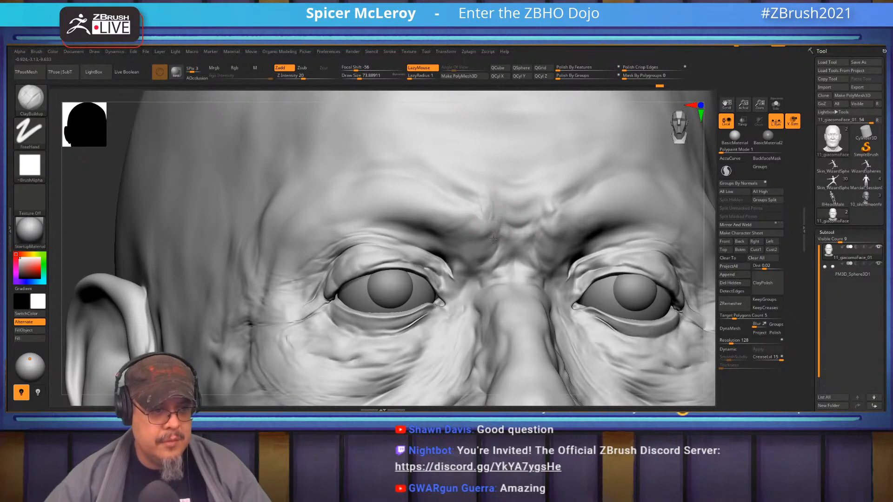
{"action": "key", "text": "shift"}
{"action": "right_click_drag", "start_coordinate": [464, 248], "coordinate": [486, 208], "text": "ctrl"}
{"action": "right_click_drag", "start_coordinate": [486, 208], "coordinate": [470, 221], "text": "alt"}
{"action": "mouse_move", "coordinate": [452, 251]}
{"action": "right_mouse_down", "text": "alt"}
{"action": "mouse_move", "coordinate": [465, 161]}
{"action": "mouse_move", "coordinate": [433, 207]}
{"action": "mouse_move", "coordinate": [380, 211]}
{"action": "right_mouse_up", "text": "alt"}
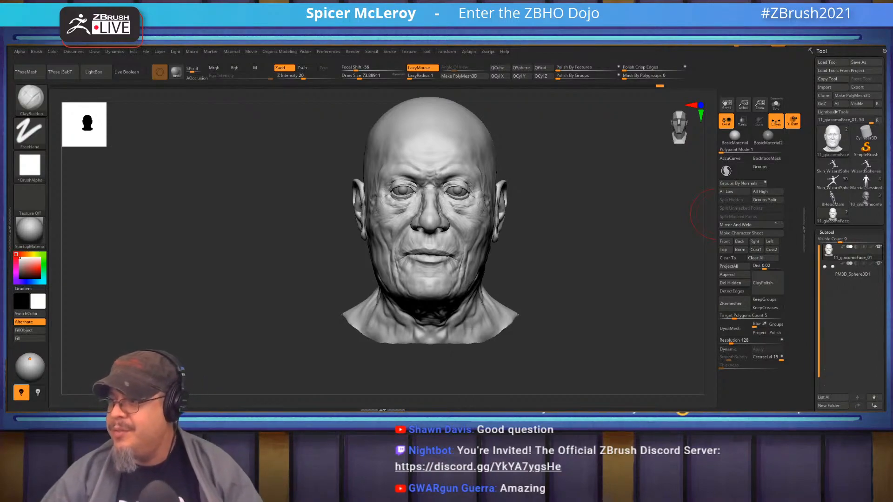
- Switch to Discord, copy an invite link to the ZBHO Dojo server and close the invitation dialog
{"action": "left_click_drag", "start_coordinate": [886, 151], "coordinate": [372, 47]}
{"action": "right_click", "coordinate": [66, 86]}
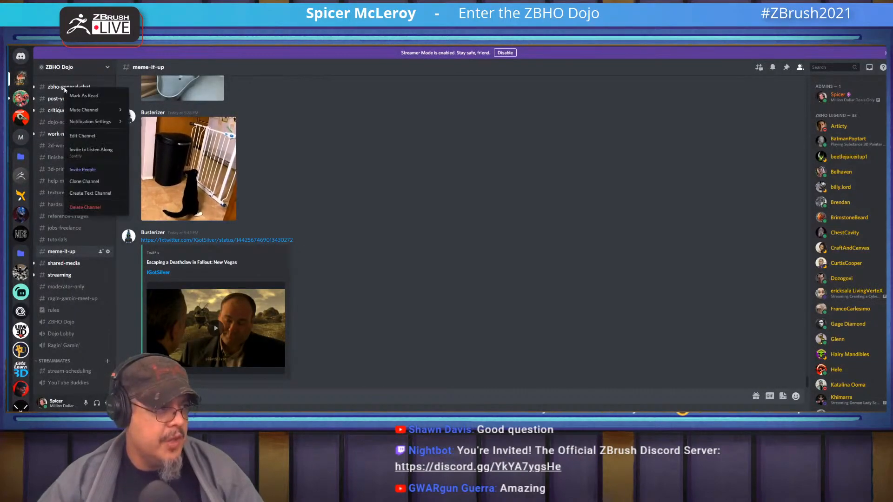
{"action": "left_click", "coordinate": [87, 172]}
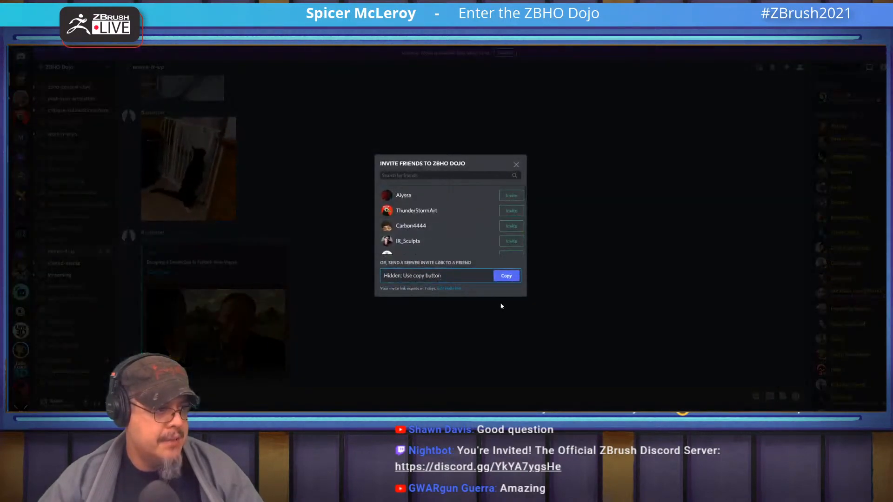
{"action": "left_click", "coordinate": [506, 276]}
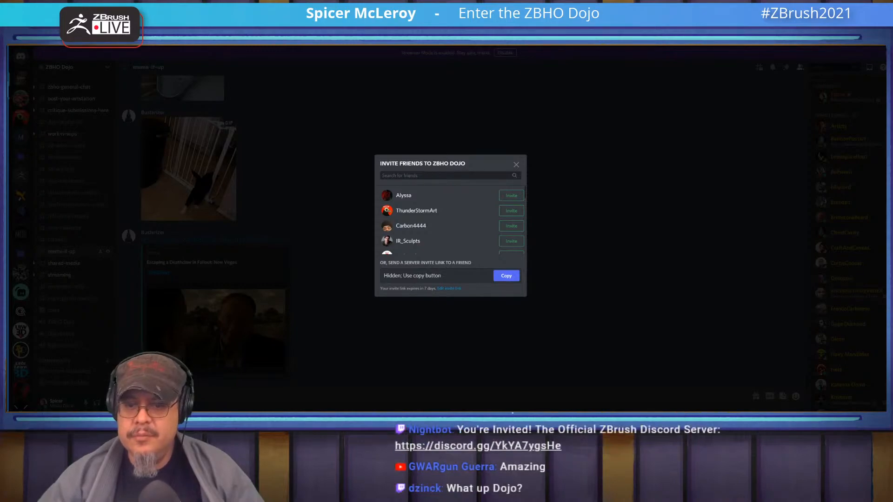
{"action": "left_click", "coordinate": [352, 194]}
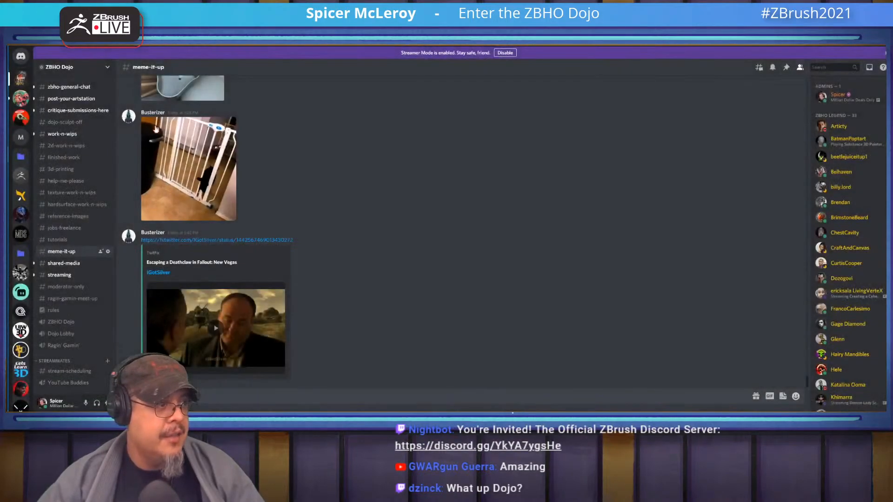
- Open the critique-submissions-here channel and look through the latest posts
{"action": "left_click", "coordinate": [86, 111]}
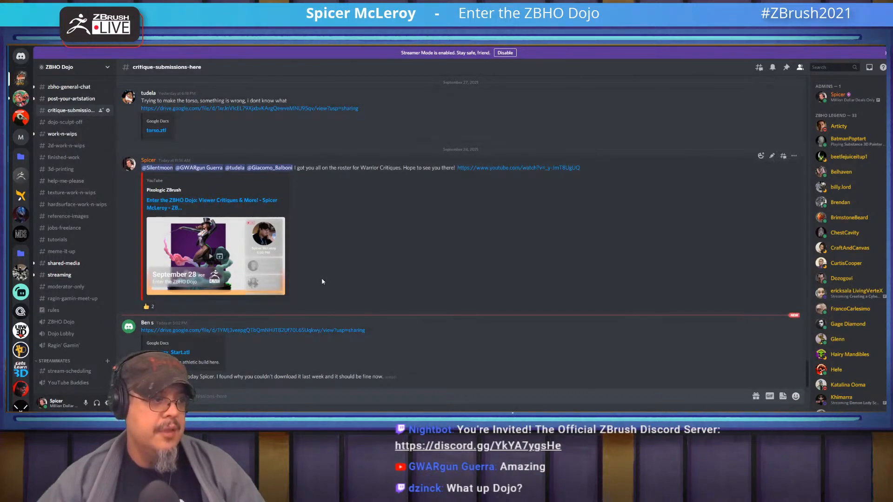
{"action": "scroll", "coordinate": [322, 282], "scroll_direction": "up", "scroll_amount": 5}
{"action": "scroll", "coordinate": [321, 281], "scroll_direction": "down", "scroll_amount": 5}
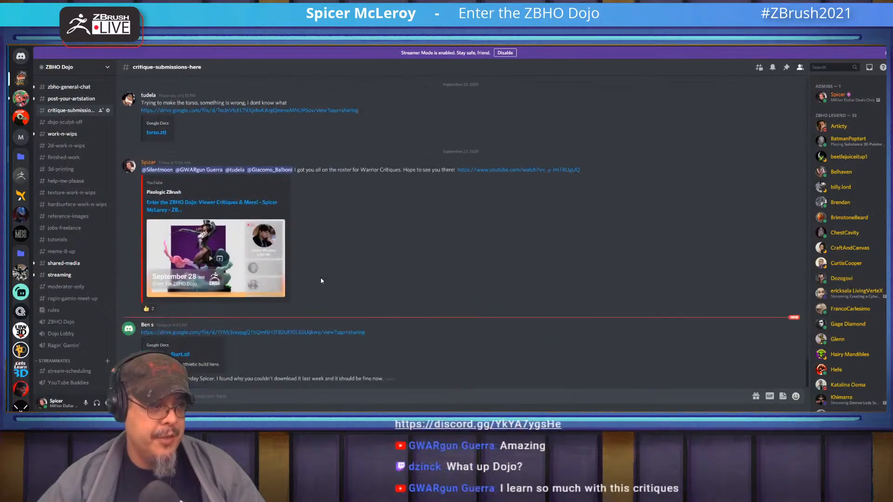
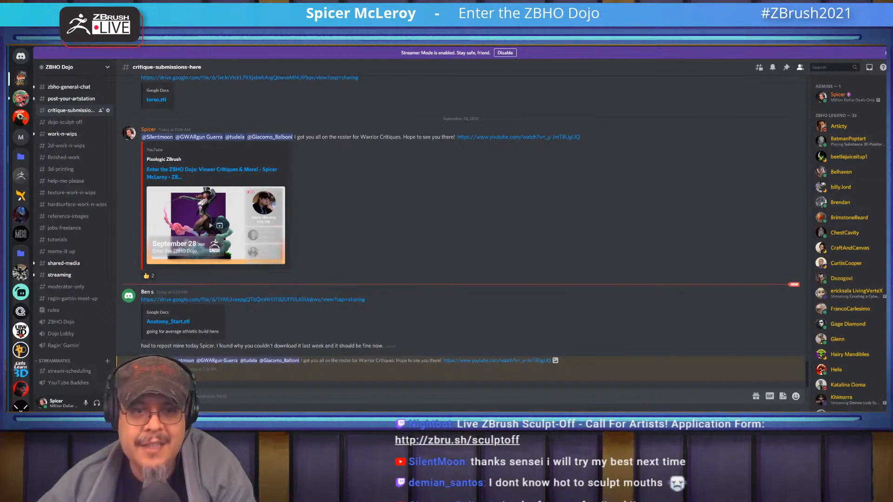
- Return to ZBrush and save the head tool as a new file with "_1" appended to its name
{"action": "left_click", "coordinate": [869, 46]}
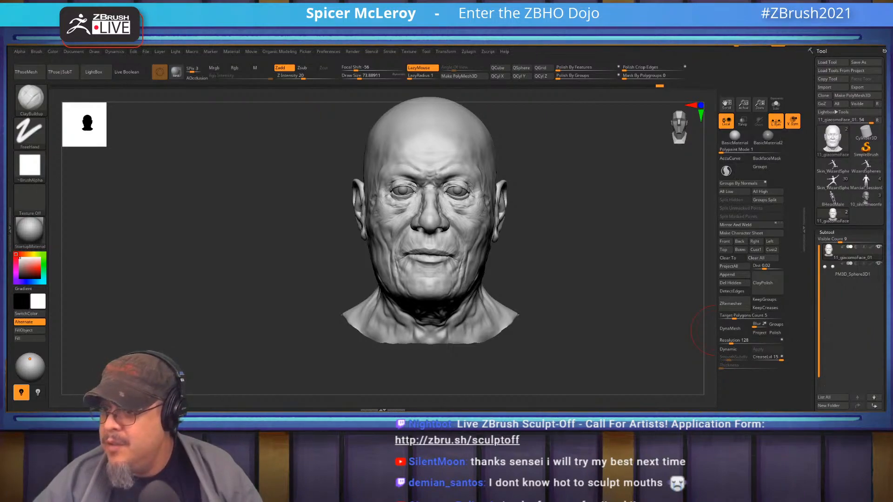
{"action": "left_click", "coordinate": [864, 63]}
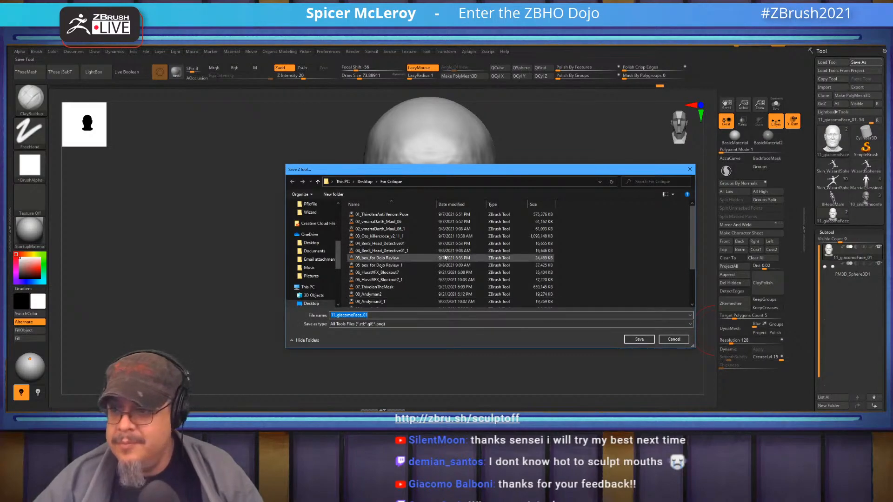
{"action": "left_click", "coordinate": [388, 315]}
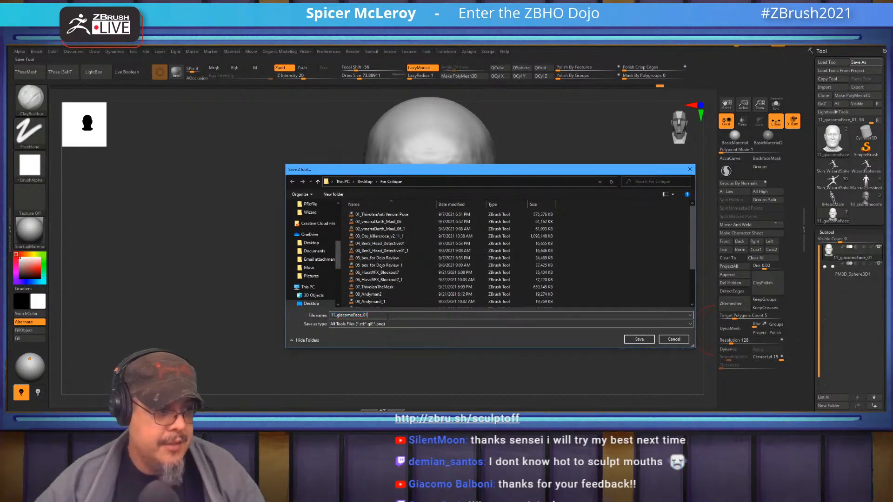
{"action": "type", "text": "_1"}
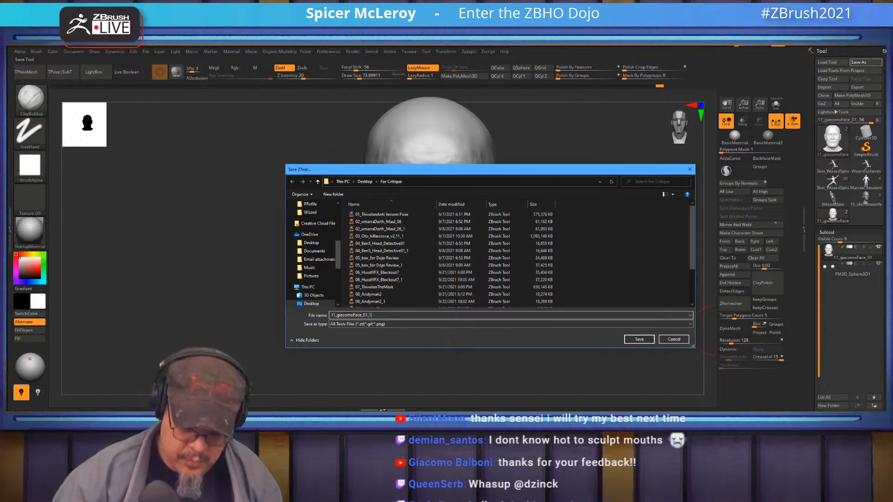
{"action": "key", "text": "Return"}
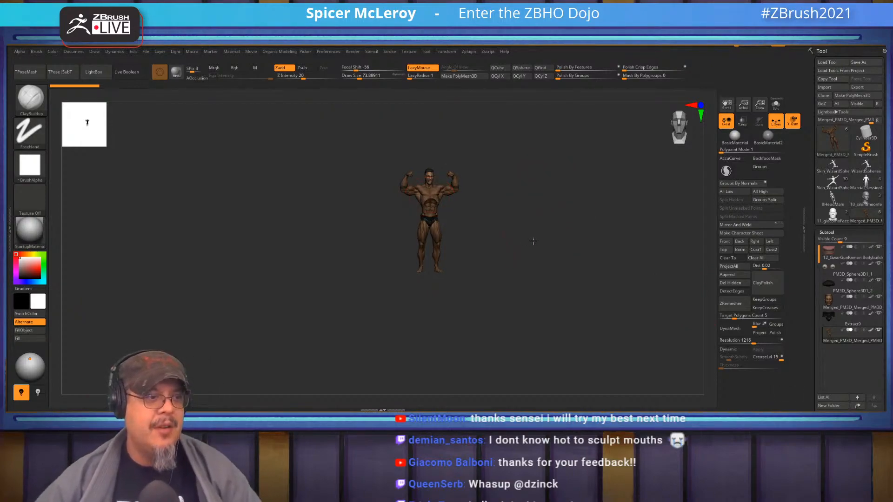
- Frame the bodybuilder and examine the full figure, flexed arm, shoulder and back from several angles
{"action": "key", "text": "f"}
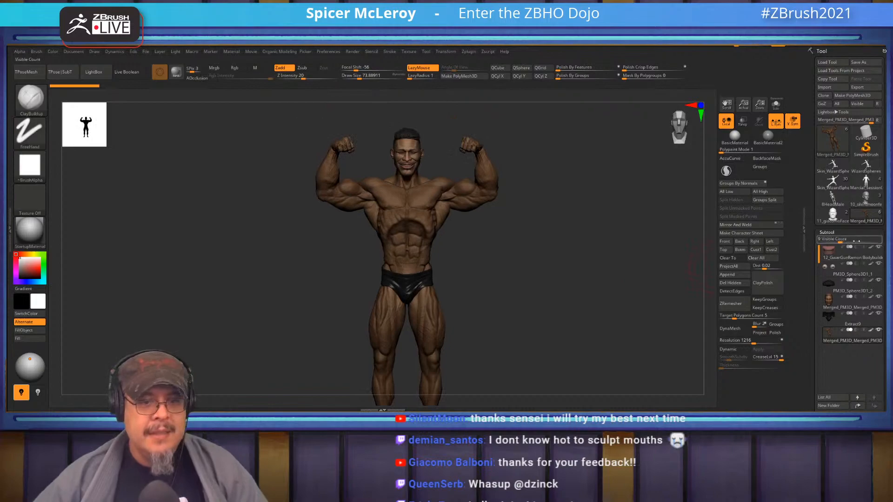
{"action": "left_click_drag", "start_coordinate": [600, 254], "coordinate": [688, 315]}
{"action": "right_click_drag", "start_coordinate": [451, 263], "coordinate": [534, 319], "text": "ctrl"}
{"action": "mouse_move", "coordinate": [519, 240]}
{"action": "right_mouse_down", "text": "alt"}
{"action": "mouse_move", "coordinate": [508, 289]}
{"action": "mouse_move", "coordinate": [466, 251]}
{"action": "mouse_move", "coordinate": [462, 276]}
{"action": "mouse_move", "coordinate": [447, 265]}
{"action": "mouse_move", "coordinate": [484, 307]}
{"action": "mouse_move", "coordinate": [468, 277]}
{"action": "right_mouse_up", "text": "alt"}
{"action": "right_click_drag", "start_coordinate": [245, 128], "coordinate": [444, 297], "text": "alt"}
{"action": "right_click_drag", "start_coordinate": [445, 338], "coordinate": [436, 236], "text": "alt"}
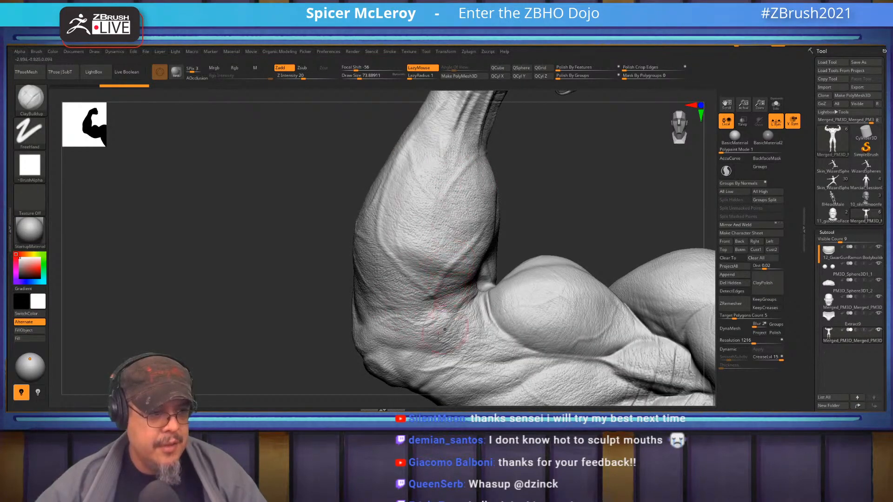
{"action": "mouse_move", "coordinate": [437, 269]}
{"action": "right_mouse_down"}
{"action": "mouse_move", "coordinate": [410, 284]}
{"action": "mouse_move", "coordinate": [439, 288]}
{"action": "mouse_move", "coordinate": [444, 253]}
{"action": "mouse_move", "coordinate": [465, 244]}
{"action": "mouse_move", "coordinate": [474, 254]}
{"action": "mouse_move", "coordinate": [461, 209]}
{"action": "mouse_move", "coordinate": [521, 253]}
{"action": "right_mouse_up"}
{"action": "mouse_move", "coordinate": [492, 259]}
{"action": "right_mouse_down"}
{"action": "mouse_move", "coordinate": [472, 253]}
{"action": "mouse_move", "coordinate": [479, 233]}
{"action": "mouse_move", "coordinate": [512, 225]}
{"action": "mouse_move", "coordinate": [464, 235]}
{"action": "mouse_move", "coordinate": [480, 235]}
{"action": "mouse_move", "coordinate": [485, 213]}
{"action": "mouse_move", "coordinate": [460, 252]}
{"action": "mouse_move", "coordinate": [451, 248]}
{"action": "right_mouse_up"}
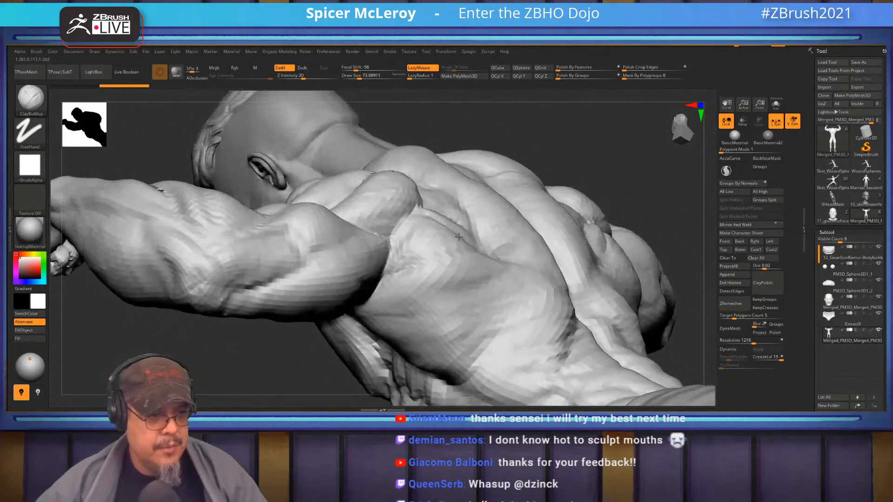
- Lower the body by three subdivision levels and smooth the upper back with a draw size of about 202
{"action": "key", "text": "shift"}
{"action": "key", "text": "shift+d"}
{"action": "key", "text": "shift+d"}
{"action": "key", "text": "shift+d"}
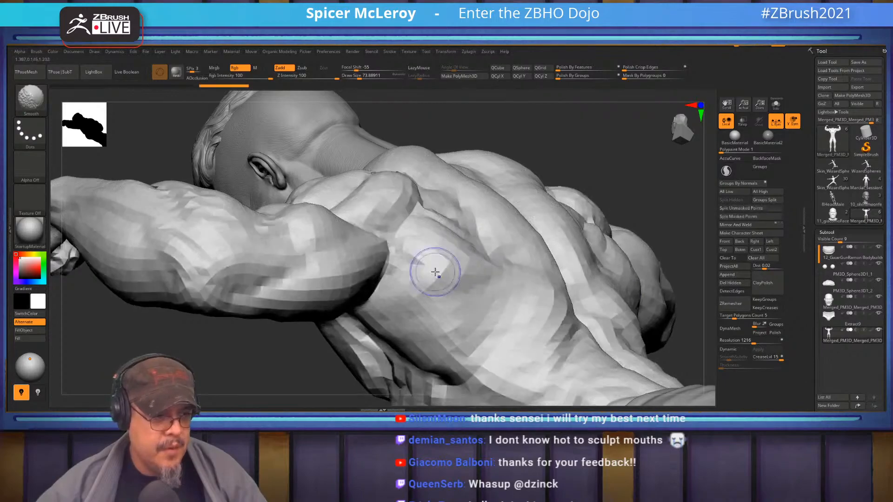
{"action": "mouse_move", "coordinate": [435, 256]}
{"action": "right_mouse_down"}
{"action": "mouse_move", "coordinate": [447, 228]}
{"action": "mouse_move", "coordinate": [440, 256]}
{"action": "mouse_move", "coordinate": [447, 249]}
{"action": "right_mouse_up"}
{"action": "key", "text": "shift"}
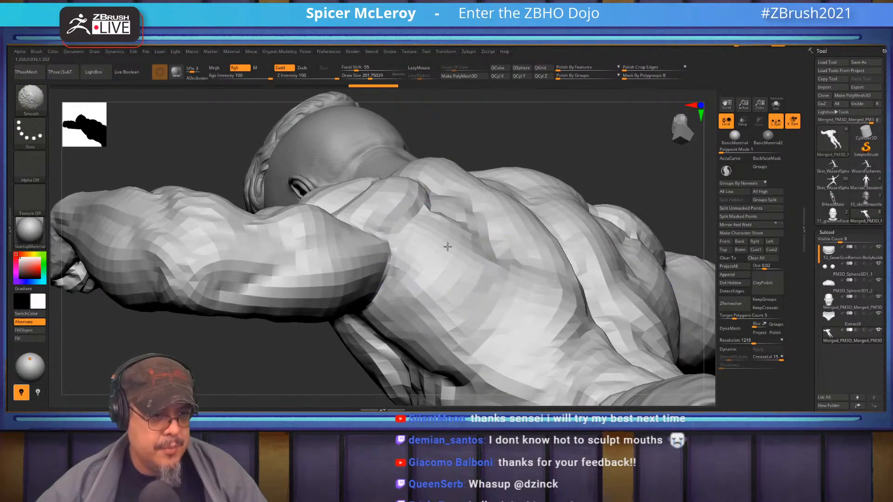
{"action": "right_click_drag", "start_coordinate": [408, 302], "coordinate": [461, 273]}
{"action": "key", "text": "ctrl"}
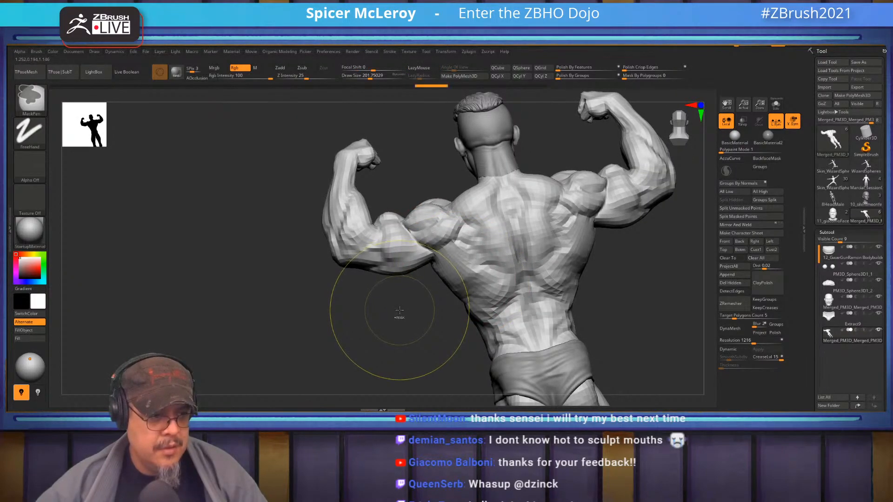
- Switch to the Move brush, reduce its draw size to about 187 and reshape the back muscle below the armpit
{"action": "mouse_move", "coordinate": [401, 311]}
{"action": "right_mouse_down"}
{"action": "mouse_move", "coordinate": [467, 283]}
{"action": "mouse_move", "coordinate": [414, 309]}
{"action": "mouse_move", "coordinate": [482, 288]}
{"action": "mouse_move", "coordinate": [502, 258]}
{"action": "right_mouse_up"}
{"action": "key", "text": "b"}
{"action": "key", "text": "m"}
{"action": "key", "text": "v"}
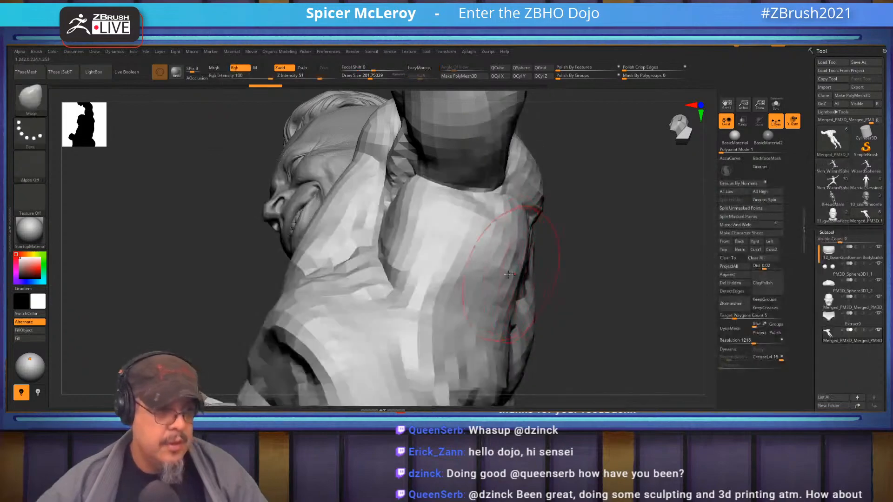
{"action": "key", "text": "s"}
{"action": "left_click_drag", "start_coordinate": [507, 271], "coordinate": [490, 271]}
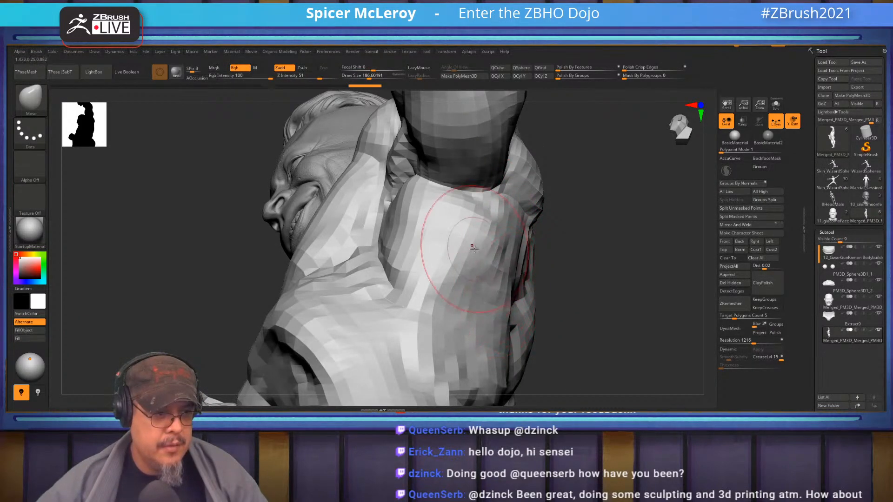
{"action": "key", "text": "shift"}
- Switch to ClayBuildup, set the draw size to about 192 and build up the back muscle below the armpit
{"action": "mouse_move", "coordinate": [498, 303]}
{"action": "right_mouse_down"}
{"action": "mouse_move", "coordinate": [432, 283]}
{"action": "mouse_move", "coordinate": [458, 260]}
{"action": "mouse_move", "coordinate": [502, 249]}
{"action": "right_mouse_up"}
{"action": "key", "text": "b"}
{"action": "key", "text": "c"}
{"action": "key", "text": "b"}
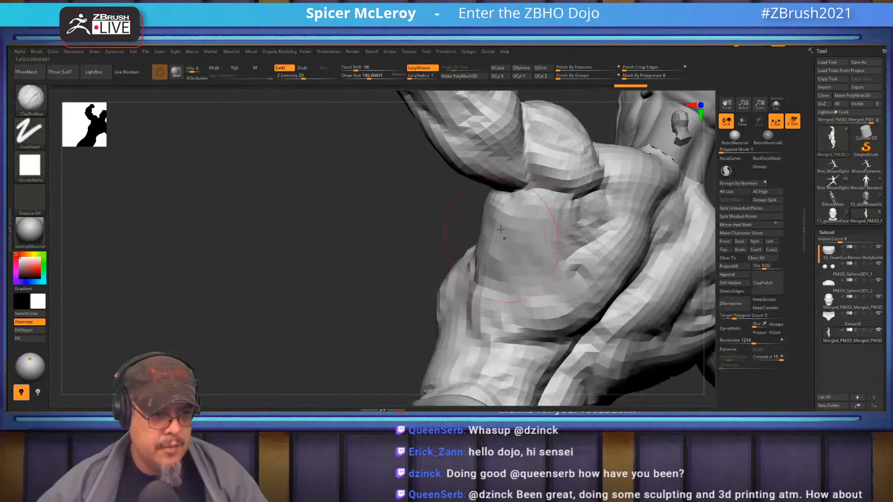
{"action": "left_click_drag", "start_coordinate": [515, 258], "coordinate": [501, 209]}
{"action": "mouse_move", "coordinate": [502, 209]}
{"action": "right_mouse_down"}
{"action": "mouse_move", "coordinate": [486, 233]}
{"action": "mouse_move", "coordinate": [505, 262]}
{"action": "mouse_move", "coordinate": [498, 269]}
{"action": "mouse_move", "coordinate": [505, 254]}
{"action": "mouse_move", "coordinate": [506, 270]}
{"action": "mouse_move", "coordinate": [495, 265]}
{"action": "right_mouse_up"}
{"action": "key", "text": "s"}
{"action": "left_click_drag", "start_coordinate": [495, 265], "coordinate": [497, 265]}
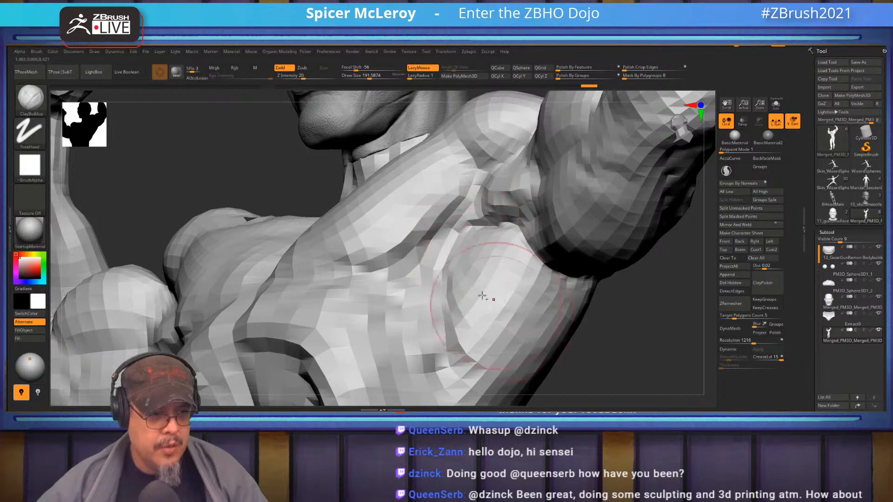
{"action": "left_click_drag", "start_coordinate": [484, 376], "coordinate": [486, 372]}
{"action": "mouse_move", "coordinate": [486, 373]}
{"action": "right_mouse_down"}
{"action": "mouse_move", "coordinate": [455, 291]}
{"action": "mouse_move", "coordinate": [479, 235]}
{"action": "mouse_move", "coordinate": [496, 229]}
{"action": "mouse_move", "coordinate": [487, 253]}
{"action": "mouse_move", "coordinate": [485, 215]}
{"action": "mouse_move", "coordinate": [491, 268]}
{"action": "mouse_move", "coordinate": [458, 250]}
{"action": "mouse_move", "coordinate": [439, 270]}
{"action": "mouse_move", "coordinate": [453, 351]}
{"action": "right_mouse_up"}
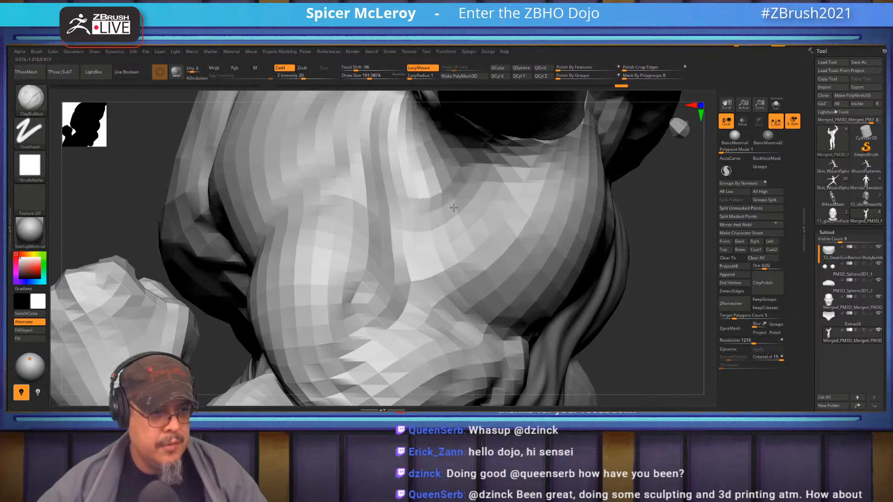
- Build up the trapezius around the base of the neck, working from several angles
{"action": "right_click_drag", "start_coordinate": [436, 293], "coordinate": [351, 275]}
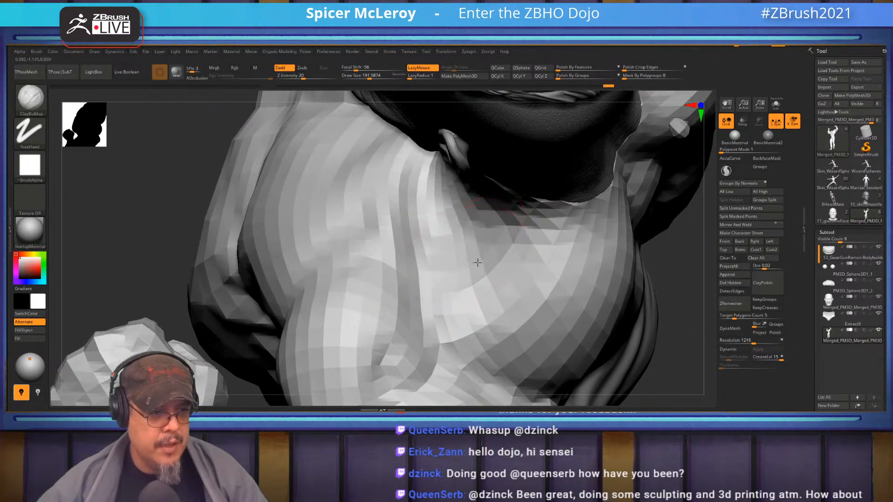
{"action": "mouse_move", "coordinate": [491, 315]}
{"action": "right_mouse_down"}
{"action": "mouse_move", "coordinate": [423, 222]}
{"action": "mouse_move", "coordinate": [423, 246]}
{"action": "right_mouse_up"}
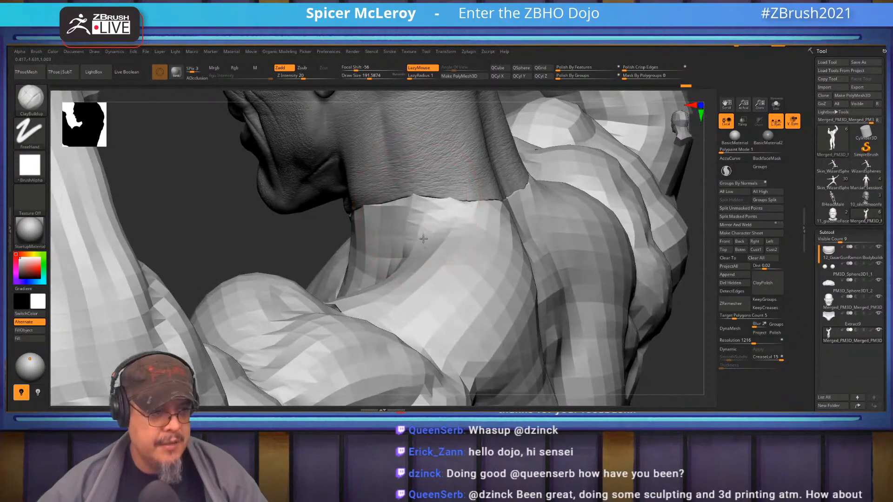
{"action": "mouse_move", "coordinate": [483, 241]}
{"action": "right_mouse_down"}
{"action": "mouse_move", "coordinate": [510, 228]}
{"action": "mouse_move", "coordinate": [440, 212]}
{"action": "mouse_move", "coordinate": [469, 182]}
{"action": "mouse_move", "coordinate": [528, 190]}
{"action": "right_mouse_up"}
- Make the head the active subtool and smooth the cheek beside the nose
{"action": "mouse_move", "coordinate": [528, 191]}
{"action": "right_mouse_down", "text": "alt"}
{"action": "mouse_move", "coordinate": [519, 292]}
{"action": "mouse_move", "coordinate": [549, 298]}
{"action": "right_mouse_up", "text": "alt"}
{"action": "mouse_move", "coordinate": [405, 223]}
{"action": "right_mouse_down"}
{"action": "mouse_move", "coordinate": [434, 216]}
{"action": "mouse_move", "coordinate": [460, 265]}
{"action": "mouse_move", "coordinate": [487, 270]}
{"action": "mouse_move", "coordinate": [478, 268]}
{"action": "mouse_move", "coordinate": [480, 225]}
{"action": "mouse_move", "coordinate": [451, 241]}
{"action": "mouse_move", "coordinate": [469, 251]}
{"action": "mouse_move", "coordinate": [482, 241]}
{"action": "mouse_move", "coordinate": [470, 245]}
{"action": "mouse_move", "coordinate": [460, 225]}
{"action": "right_mouse_up"}
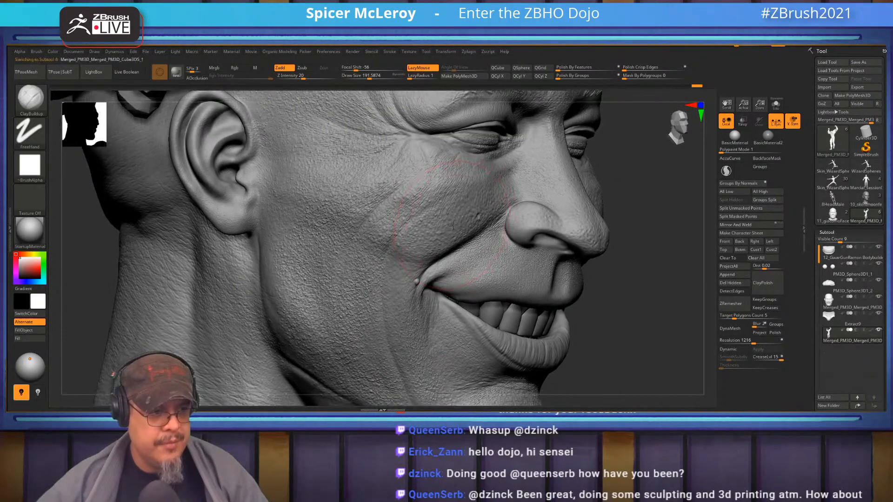
{"action": "left_click", "coordinate": [451, 225], "text": "alt"}
{"action": "key", "text": "shift"}
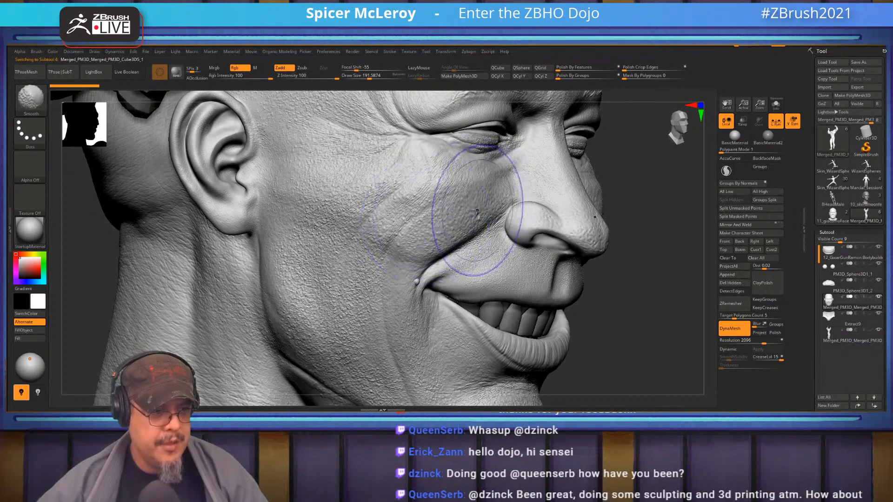
- Switch to the DamStandard brush and deepen the folds of the cheek and the corner of the mouth
{"action": "key", "text": "b"}
{"action": "key", "text": "d"}
{"action": "key", "text": "s"}
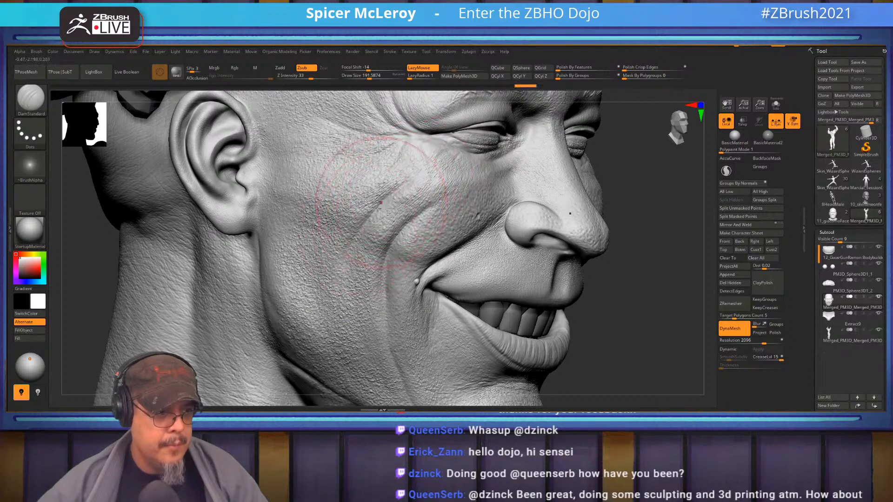
{"action": "right_click_drag", "start_coordinate": [426, 178], "coordinate": [367, 195]}
{"action": "mouse_move", "coordinate": [623, 219]}
{"action": "right_mouse_down", "text": "alt"}
{"action": "mouse_move", "coordinate": [515, 239]}
{"action": "mouse_move", "coordinate": [527, 226]}
{"action": "mouse_move", "coordinate": [437, 226]}
{"action": "mouse_move", "coordinate": [492, 185]}
{"action": "right_mouse_up", "text": "alt"}
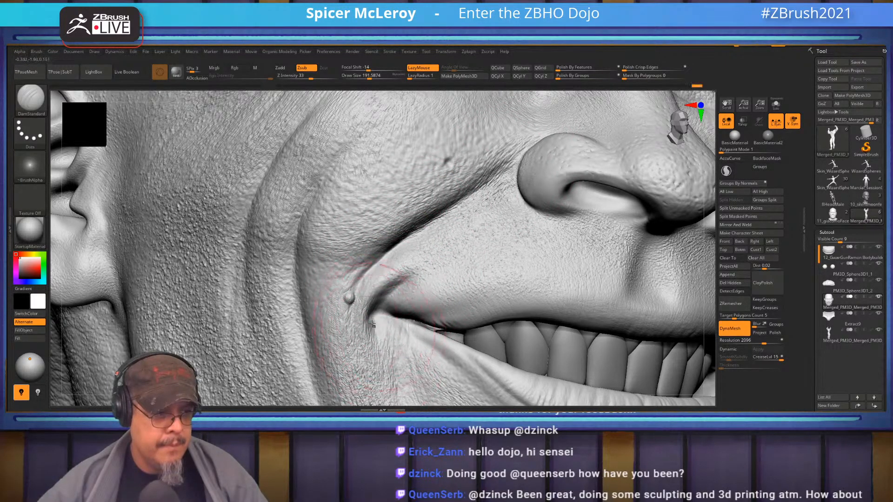
{"action": "right_click_drag", "start_coordinate": [457, 250], "coordinate": [344, 226], "text": "alt"}
{"action": "mouse_move", "coordinate": [482, 260]}
{"action": "right_mouse_down"}
{"action": "mouse_move", "coordinate": [476, 271]}
{"action": "mouse_move", "coordinate": [455, 191]}
{"action": "mouse_move", "coordinate": [439, 209]}
{"action": "mouse_move", "coordinate": [442, 242]}
{"action": "mouse_move", "coordinate": [449, 232]}
{"action": "right_mouse_up"}
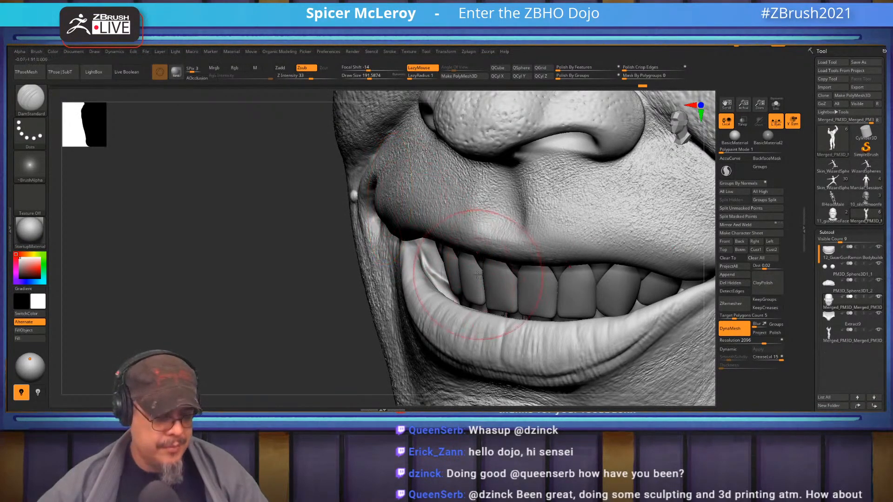
- Switch to the Move brush, set its draw size to about 245 and reshape the lower lip near the mouth corner
{"action": "key", "text": "b"}
{"action": "key", "text": "m"}
{"action": "key", "text": "v"}
{"action": "right_click_drag", "start_coordinate": [479, 277], "coordinate": [464, 284]}
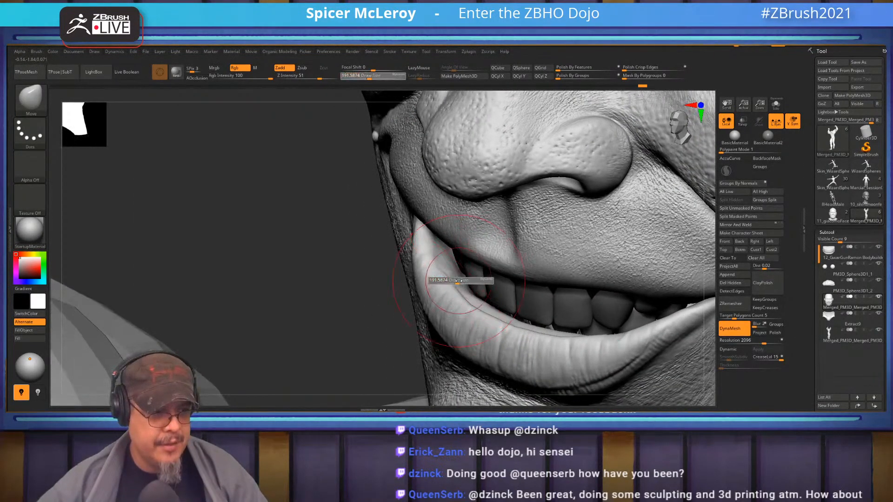
{"action": "left_click_drag", "start_coordinate": [460, 281], "coordinate": [457, 281]}
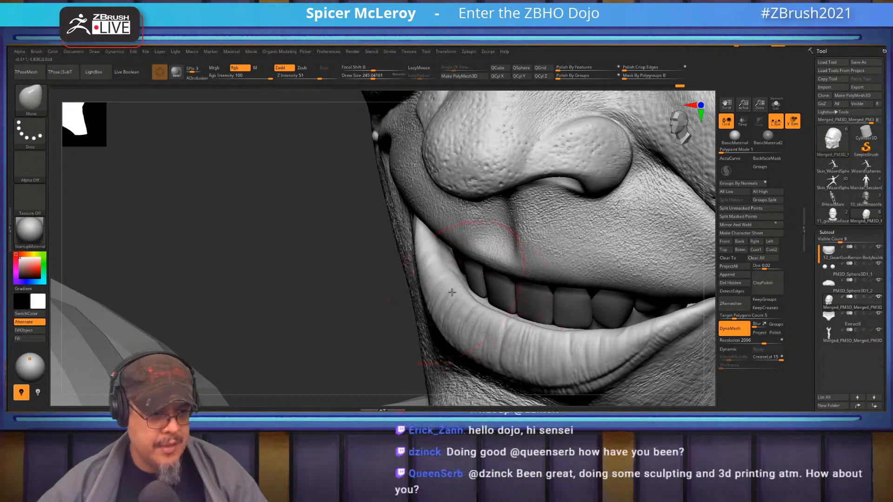
- Switch to the FormSoft brush, reduce its draw size to about 158 and softly build up the lower lip
{"action": "key", "text": "b"}
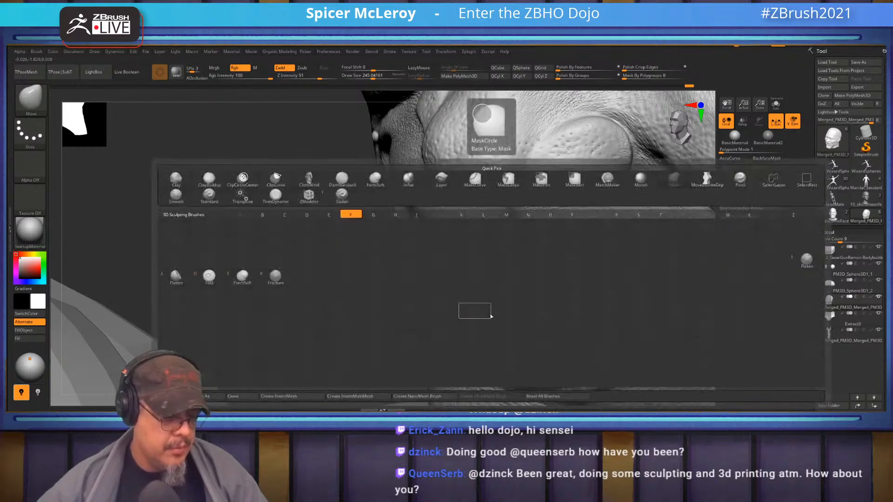
{"action": "key", "text": "f"}
{"action": "key", "text": "s"}
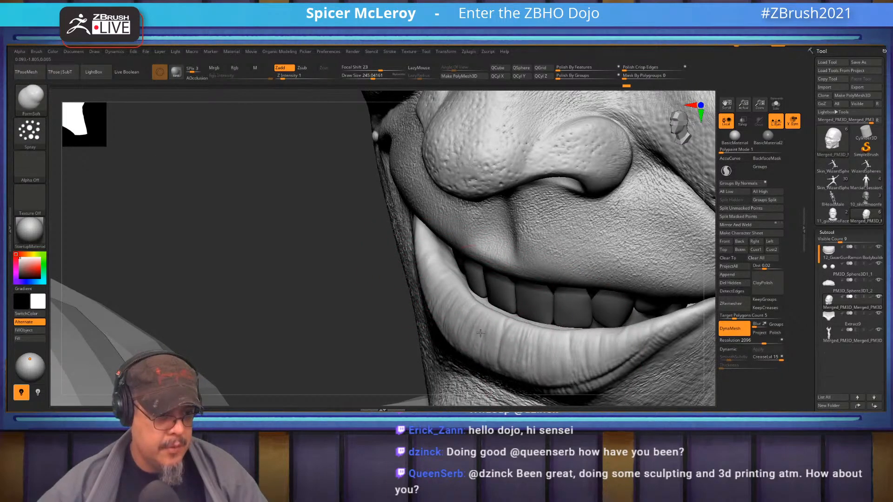
{"action": "key", "text": "s"}
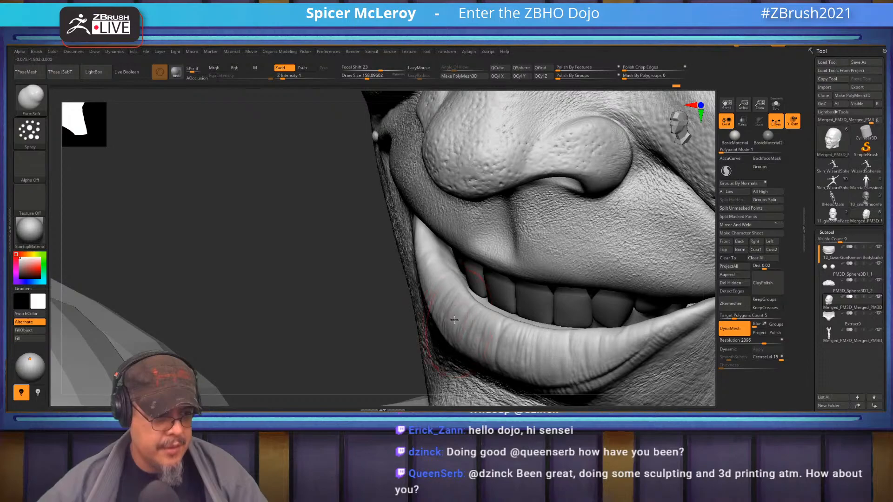
{"action": "mouse_move", "coordinate": [432, 281]}
{"action": "right_mouse_down"}
{"action": "mouse_move", "coordinate": [448, 265]}
{"action": "mouse_move", "coordinate": [467, 186]}
{"action": "mouse_move", "coordinate": [474, 255]}
{"action": "mouse_move", "coordinate": [503, 226]}
{"action": "mouse_move", "coordinate": [444, 264]}
{"action": "right_mouse_up"}
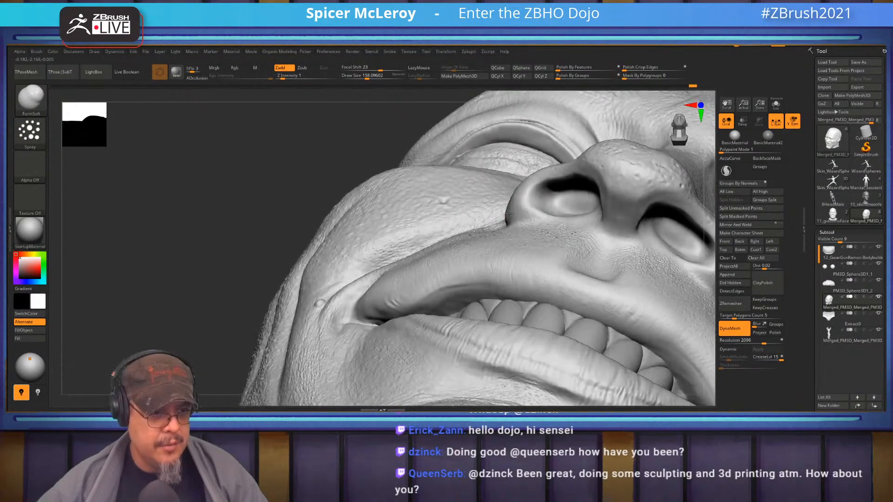
- Switch to the Move brush, set its draw size to about 212 and reshape the upper lip toward the mouth corner from below
{"action": "key", "text": "b"}
{"action": "key", "text": "m"}
{"action": "key", "text": "v"}
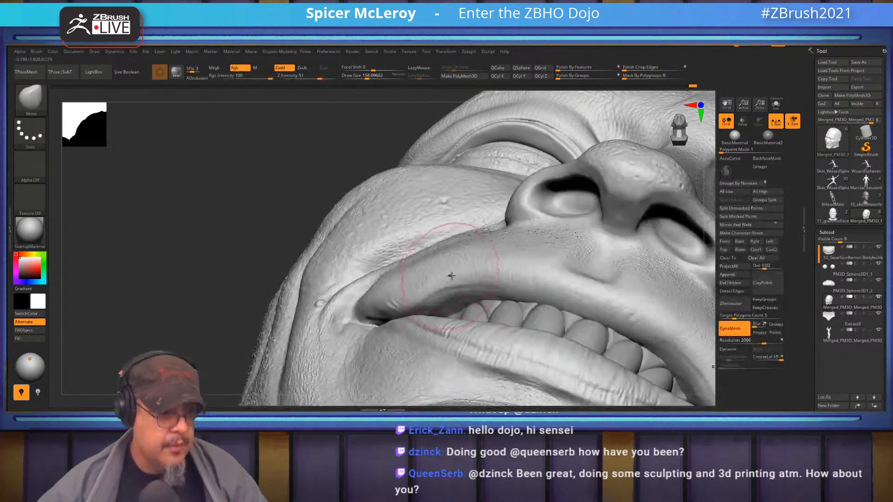
{"action": "left_click_drag", "start_coordinate": [455, 276], "coordinate": [456, 281]}
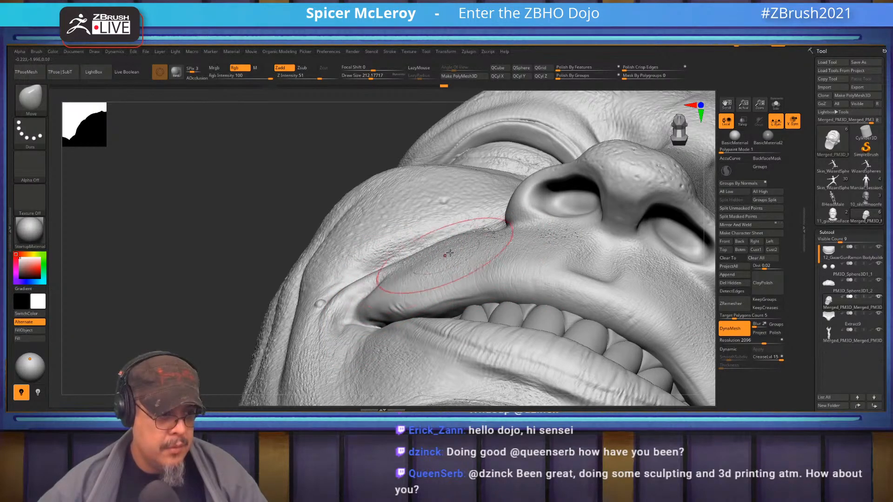
{"action": "left_click_drag", "start_coordinate": [461, 251], "coordinate": [462, 248]}
{"action": "mouse_move", "coordinate": [463, 249]}
{"action": "right_mouse_down"}
{"action": "mouse_move", "coordinate": [471, 269]}
{"action": "mouse_move", "coordinate": [484, 233]}
{"action": "mouse_move", "coordinate": [500, 277]}
{"action": "mouse_move", "coordinate": [488, 297]}
{"action": "mouse_move", "coordinate": [458, 314]}
{"action": "mouse_move", "coordinate": [459, 268]}
{"action": "mouse_move", "coordinate": [451, 269]}
{"action": "right_mouse_up"}
{"action": "right_click_drag", "start_coordinate": [496, 298], "coordinate": [535, 256], "text": "ctrl"}
{"action": "right_click_drag", "start_coordinate": [443, 295], "coordinate": [438, 270], "text": "alt"}
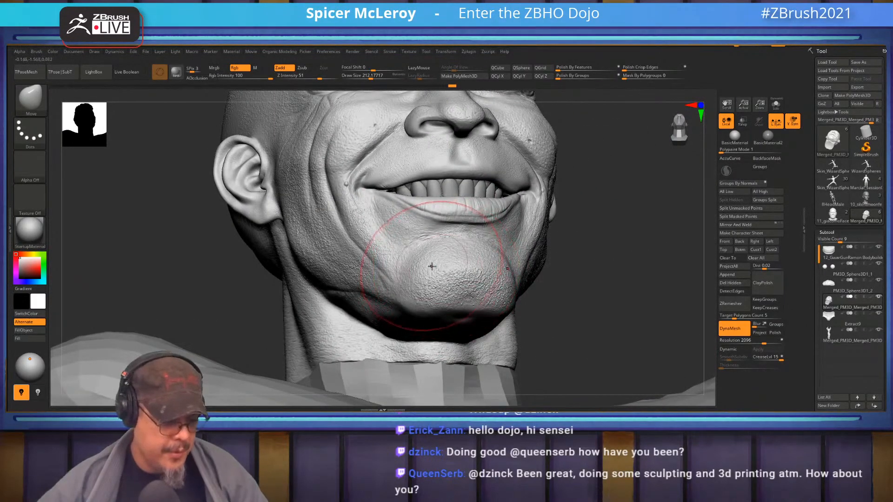
- Switch to FormSoft, change its stroke to FreeHand and build up the forms around the chin and lower mouth
{"action": "key", "text": "n"}
{"action": "key", "text": "b"}
{"action": "key", "text": "f"}
{"action": "key", "text": "s"}
{"action": "mouse_move", "coordinate": [421, 263]}
{"action": "right_mouse_down"}
{"action": "mouse_move", "coordinate": [426, 282]}
{"action": "mouse_move", "coordinate": [408, 288]}
{"action": "right_mouse_up"}
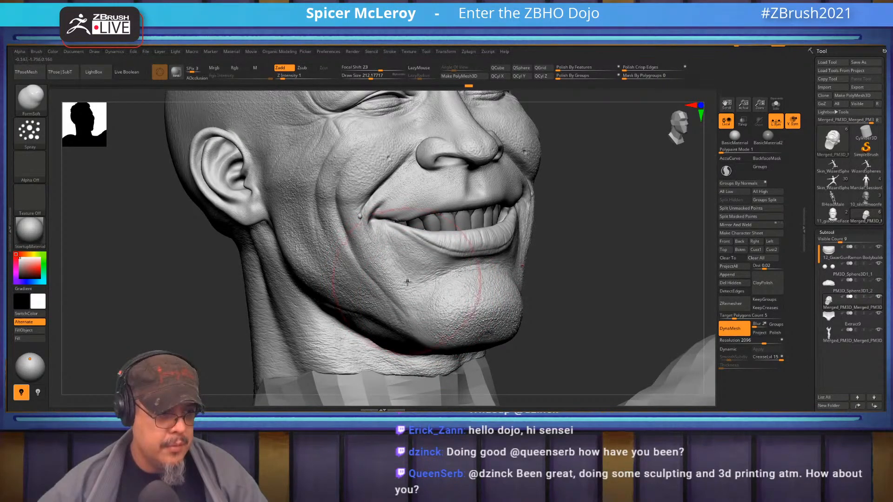
{"action": "key", "text": "ctrl"}
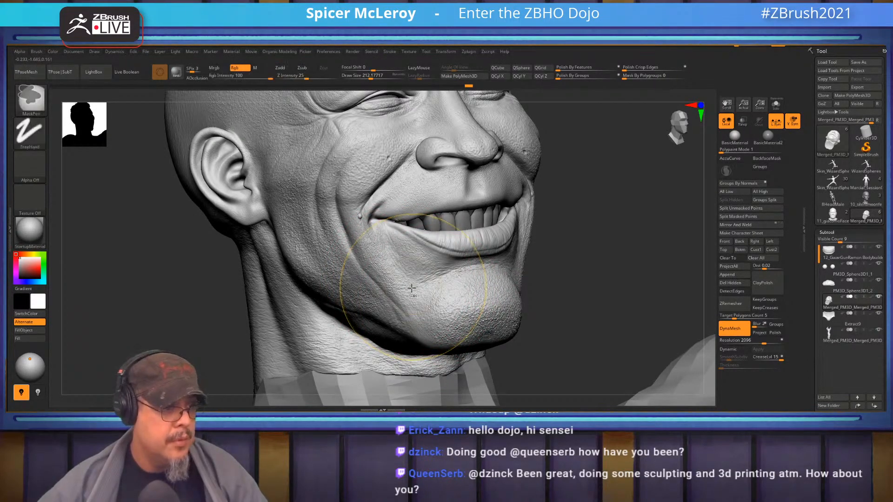
{"action": "left_click", "coordinate": [29, 133]}
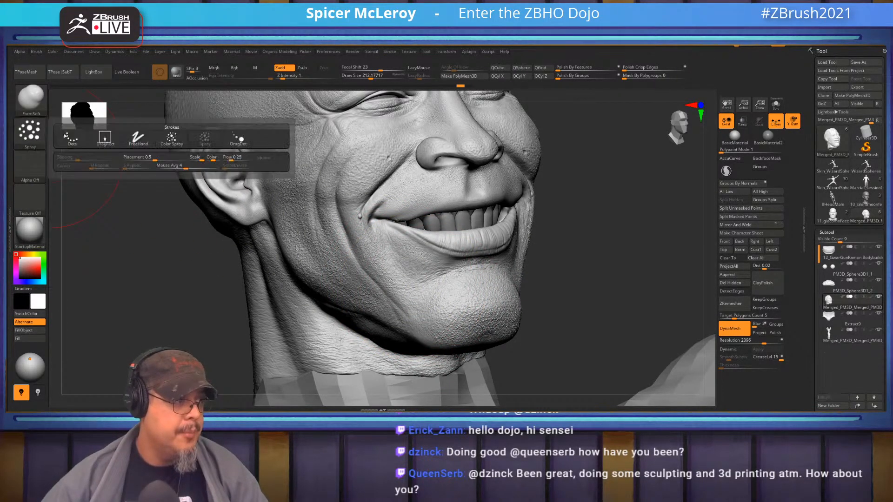
{"action": "left_click", "coordinate": [138, 138]}
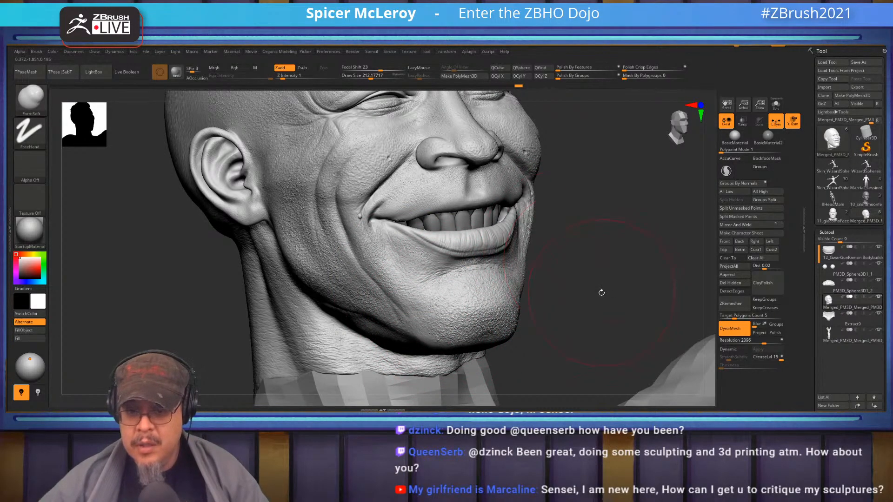
{"action": "left_click_drag", "start_coordinate": [582, 288], "coordinate": [493, 287]}
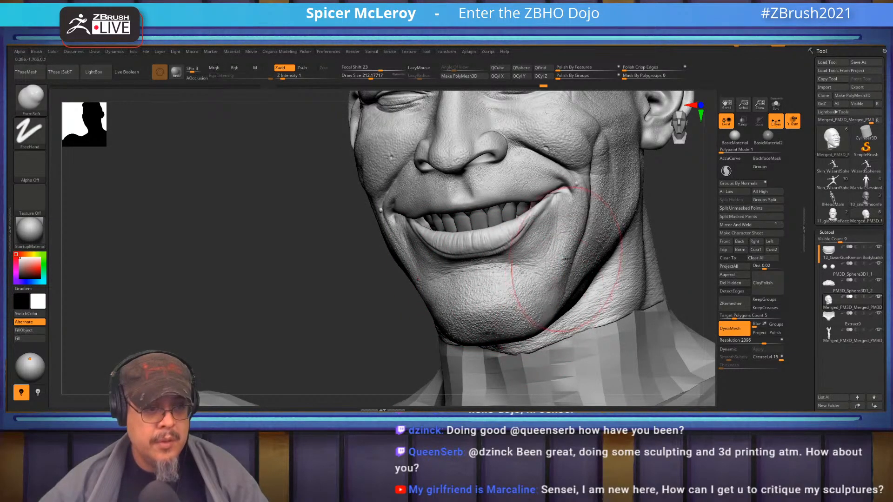
{"action": "mouse_move", "coordinate": [532, 275]}
{"action": "right_mouse_down"}
{"action": "mouse_move", "coordinate": [442, 308]}
{"action": "mouse_move", "coordinate": [450, 316]}
{"action": "mouse_move", "coordinate": [460, 300]}
{"action": "right_mouse_up"}
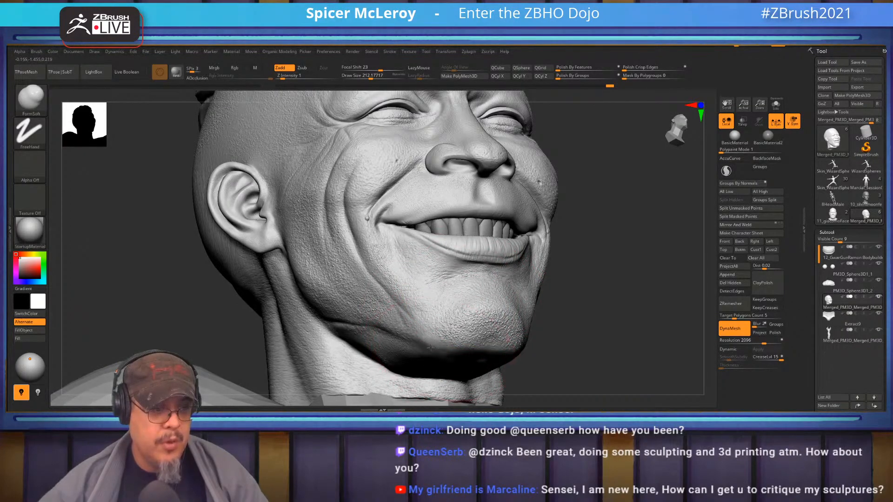
- Set FormSoft's draw size to about 136 and Z Intensity to 3, and build up the smile folds between mouth corner and jaw
{"action": "mouse_move", "coordinate": [449, 324]}
{"action": "right_mouse_down"}
{"action": "mouse_move", "coordinate": [487, 295]}
{"action": "mouse_move", "coordinate": [487, 269]}
{"action": "mouse_move", "coordinate": [512, 272]}
{"action": "mouse_move", "coordinate": [480, 304]}
{"action": "mouse_move", "coordinate": [480, 327]}
{"action": "mouse_move", "coordinate": [488, 321]}
{"action": "mouse_move", "coordinate": [471, 286]}
{"action": "right_mouse_up"}
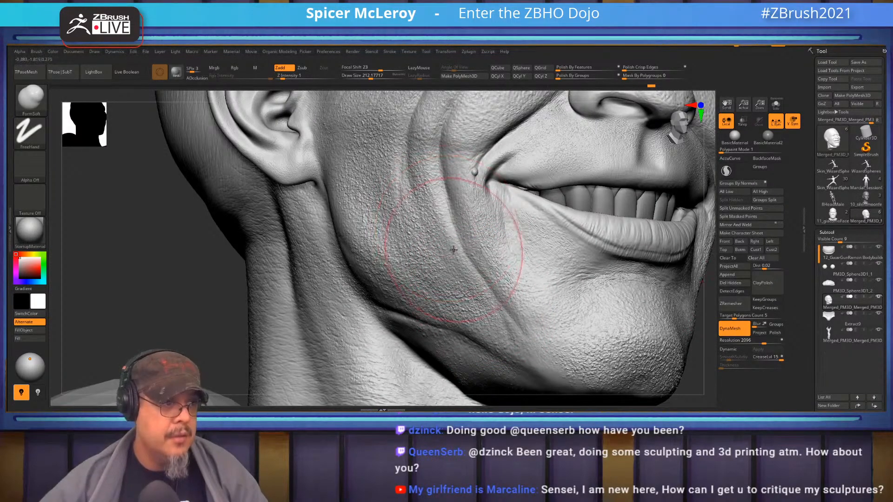
{"action": "key", "text": "s"}
{"action": "left_click_drag", "start_coordinate": [450, 251], "coordinate": [448, 250]}
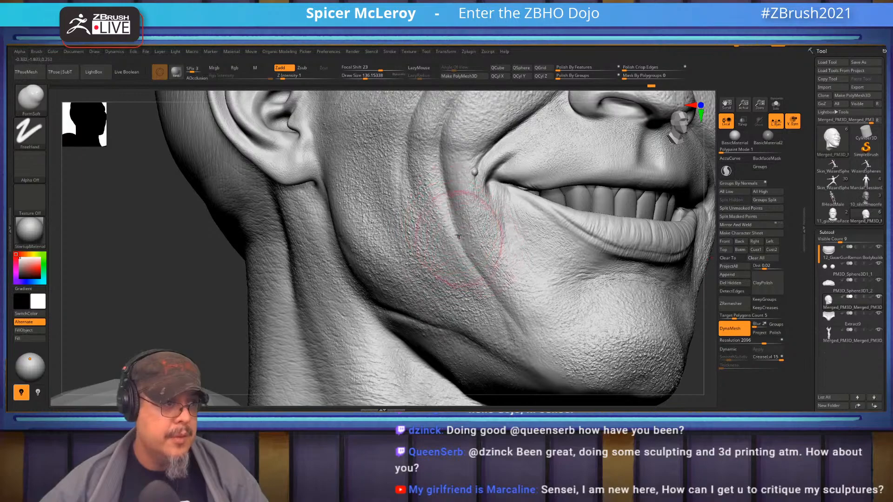
{"action": "left_click", "coordinate": [310, 74]}
{"action": "left_click", "coordinate": [288, 78]}
{"action": "left_click_drag", "start_coordinate": [288, 78], "coordinate": [287, 78]}
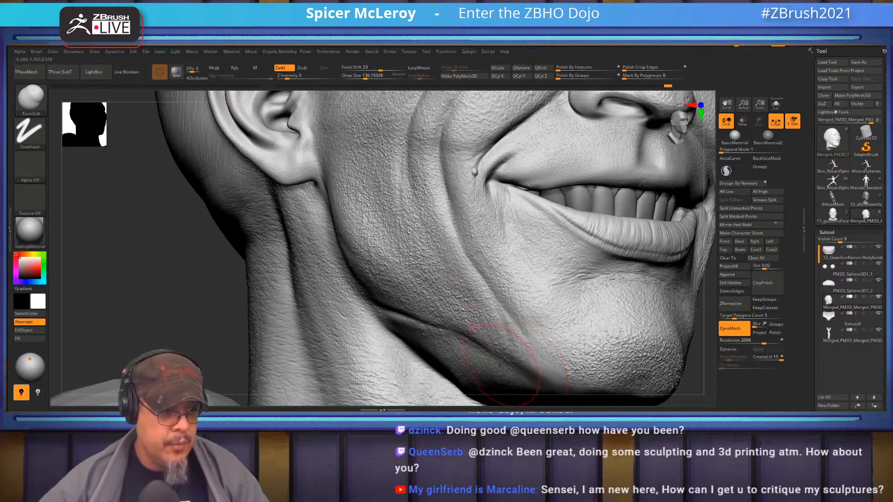
{"action": "left_click_drag", "start_coordinate": [484, 333], "coordinate": [445, 265]}
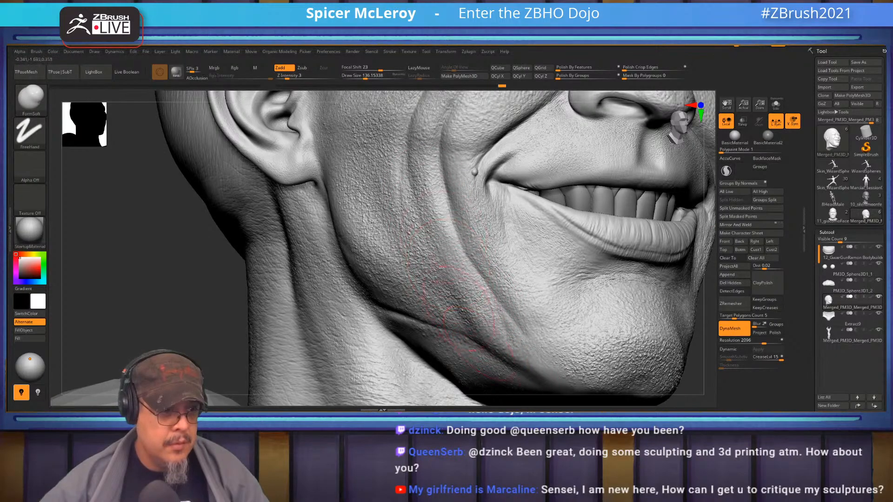
- Switch to the Move brush, set its draw size to about 234 and reshape the cheek and brow from several angles
{"action": "mouse_move", "coordinate": [453, 97]}
{"action": "right_mouse_down", "text": "alt"}
{"action": "mouse_move", "coordinate": [449, 209]}
{"action": "mouse_move", "coordinate": [462, 255]}
{"action": "mouse_move", "coordinate": [565, 158]}
{"action": "right_mouse_up", "text": "alt"}
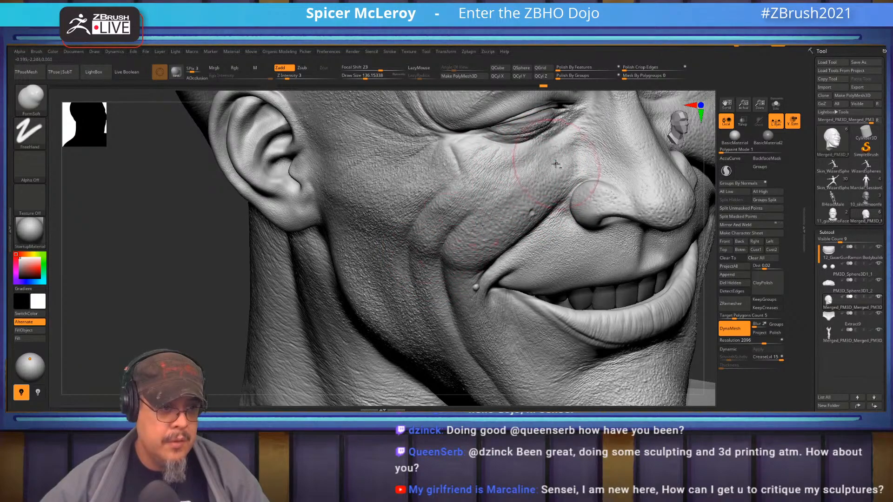
{"action": "mouse_move", "coordinate": [487, 198]}
{"action": "right_mouse_down"}
{"action": "mouse_move", "coordinate": [518, 194]}
{"action": "mouse_move", "coordinate": [529, 181]}
{"action": "mouse_move", "coordinate": [522, 160]}
{"action": "mouse_move", "coordinate": [431, 222]}
{"action": "mouse_move", "coordinate": [435, 210]}
{"action": "mouse_move", "coordinate": [424, 215]}
{"action": "right_mouse_up"}
{"action": "key", "text": "b"}
{"action": "key", "text": "m"}
{"action": "key", "text": "v"}
{"action": "key", "text": "s"}
{"action": "left_click_drag", "start_coordinate": [430, 216], "coordinate": [429, 215]}
{"action": "mouse_move", "coordinate": [404, 227]}
{"action": "left_mouse_down"}
{"action": "mouse_move", "coordinate": [406, 238]}
{"action": "mouse_move", "coordinate": [425, 228]}
{"action": "left_mouse_up"}
{"action": "left_click_drag", "start_coordinate": [495, 251], "coordinate": [495, 249]}
{"action": "left_click_drag", "start_coordinate": [453, 219], "coordinate": [451, 220]}
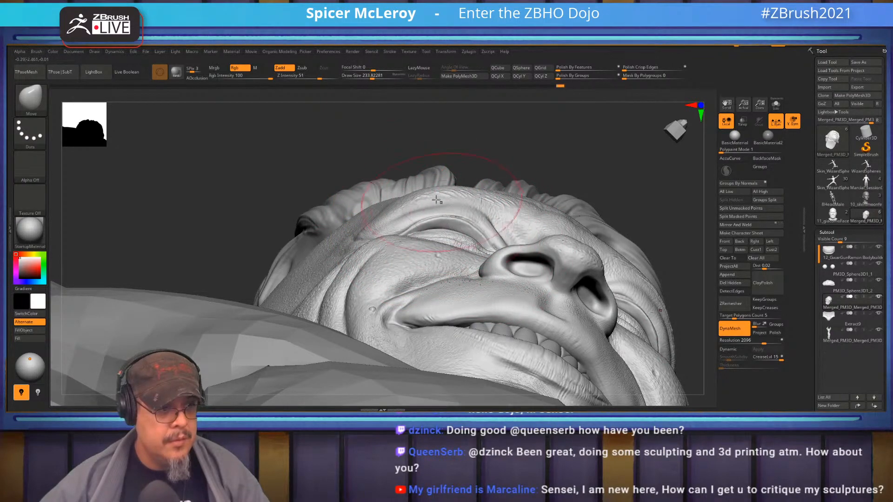
- Reduce the Move brush's draw size to about 207 and reshape the side of the nose between tip and nostril wing
{"action": "mouse_move", "coordinate": [440, 194]}
{"action": "right_mouse_down"}
{"action": "mouse_move", "coordinate": [472, 218]}
{"action": "mouse_move", "coordinate": [438, 222]}
{"action": "right_mouse_up"}
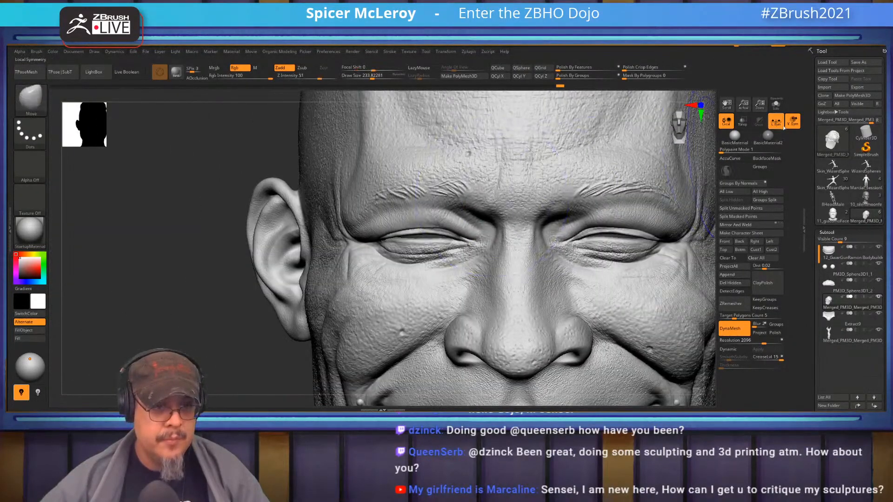
{"action": "mouse_move", "coordinate": [511, 241]}
{"action": "right_mouse_down"}
{"action": "mouse_move", "coordinate": [522, 213]}
{"action": "mouse_move", "coordinate": [537, 226]}
{"action": "mouse_move", "coordinate": [503, 271]}
{"action": "mouse_move", "coordinate": [471, 270]}
{"action": "mouse_move", "coordinate": [474, 243]}
{"action": "mouse_move", "coordinate": [526, 293]}
{"action": "mouse_move", "coordinate": [522, 238]}
{"action": "mouse_move", "coordinate": [502, 300]}
{"action": "mouse_move", "coordinate": [545, 243]}
{"action": "mouse_move", "coordinate": [553, 256]}
{"action": "right_mouse_up"}
{"action": "key", "text": "s"}
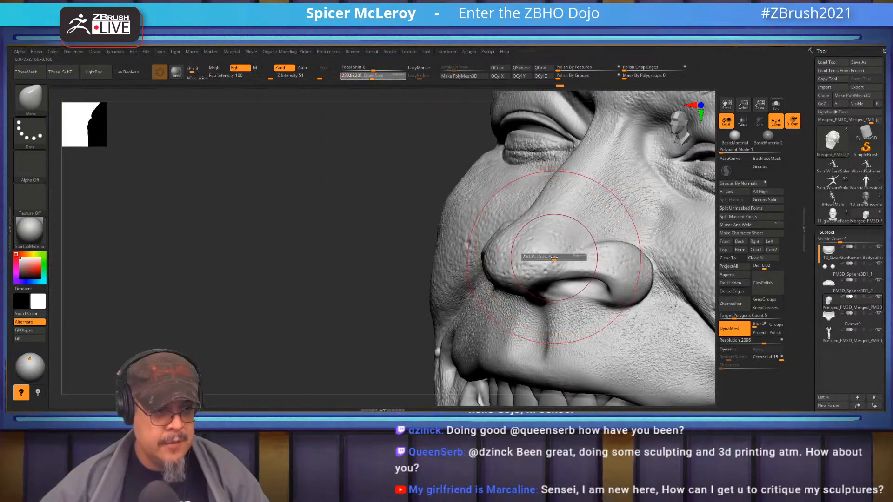
{"action": "left_click", "coordinate": [553, 258]}
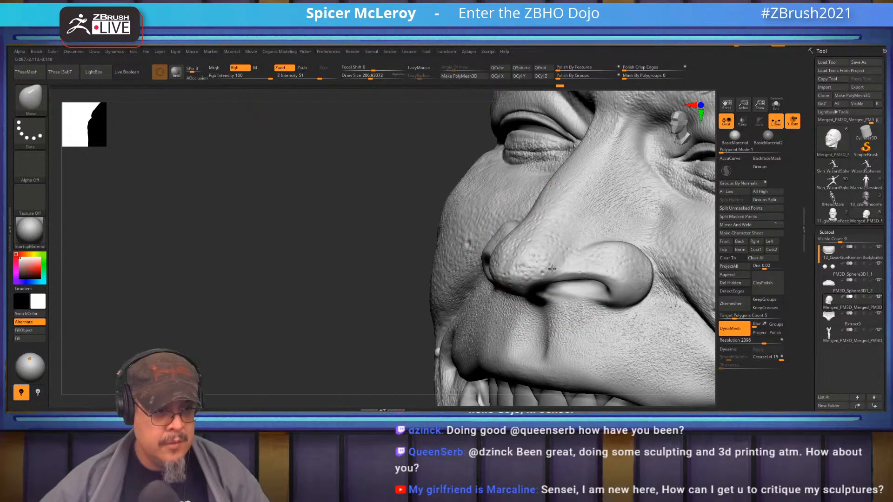
- Switch to FormSoft and fill out the nose tip and nostril wing, reducing the draw size to about 145
{"action": "mouse_move", "coordinate": [554, 256]}
{"action": "right_mouse_down"}
{"action": "mouse_move", "coordinate": [562, 242]}
{"action": "mouse_move", "coordinate": [541, 251]}
{"action": "right_mouse_up"}
{"action": "key", "text": "b"}
{"action": "key", "text": "f"}
{"action": "key", "text": "s"}
{"action": "left_click_drag", "start_coordinate": [541, 251], "coordinate": [532, 244]}
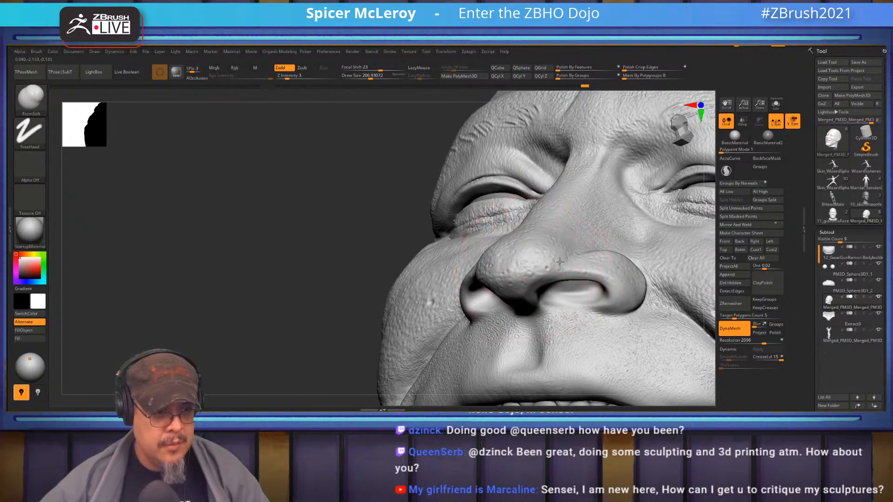
{"action": "right_click_drag", "start_coordinate": [578, 243], "coordinate": [605, 242]}
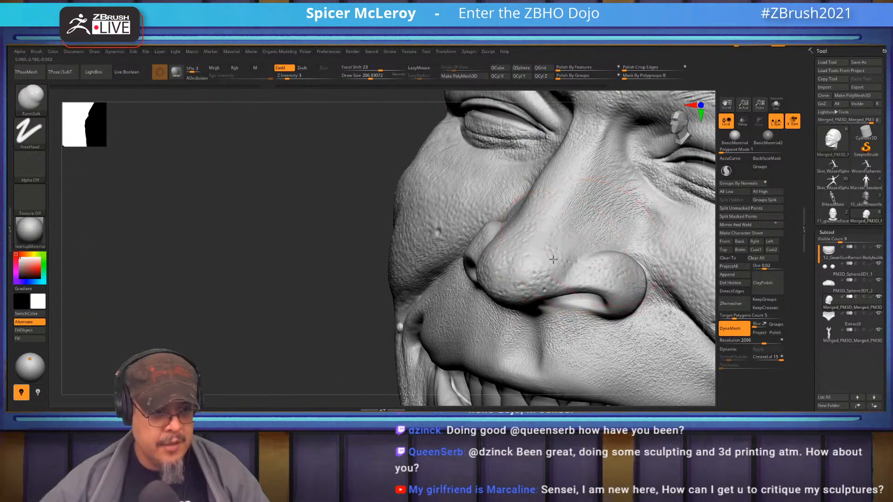
{"action": "key", "text": "s"}
{"action": "left_click_drag", "start_coordinate": [614, 246], "coordinate": [610, 245]}
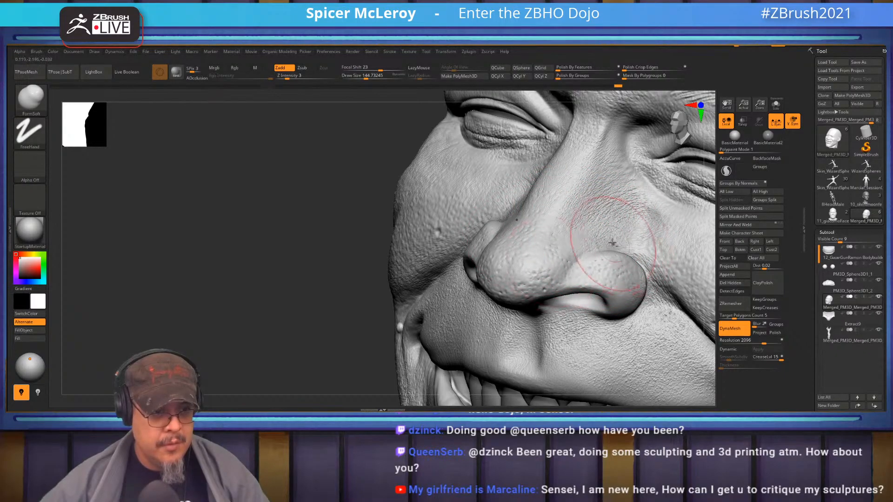
- Switch to the Move brush and reshape the tip and underside of the nose in profile
{"action": "left_click_drag", "start_coordinate": [325, 242], "coordinate": [542, 283]}
{"action": "key", "text": "b"}
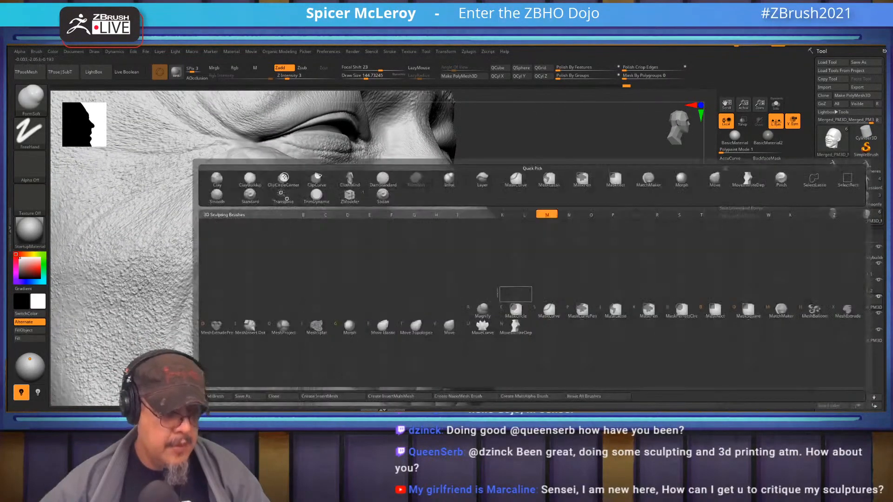
{"action": "key", "text": "m"}
{"action": "key", "text": "v"}
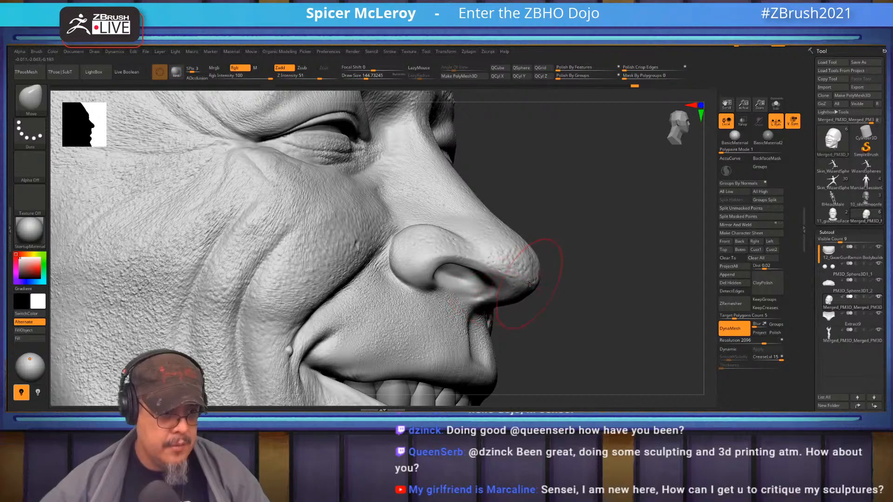
{"action": "left_click_drag", "start_coordinate": [583, 256], "coordinate": [512, 284]}
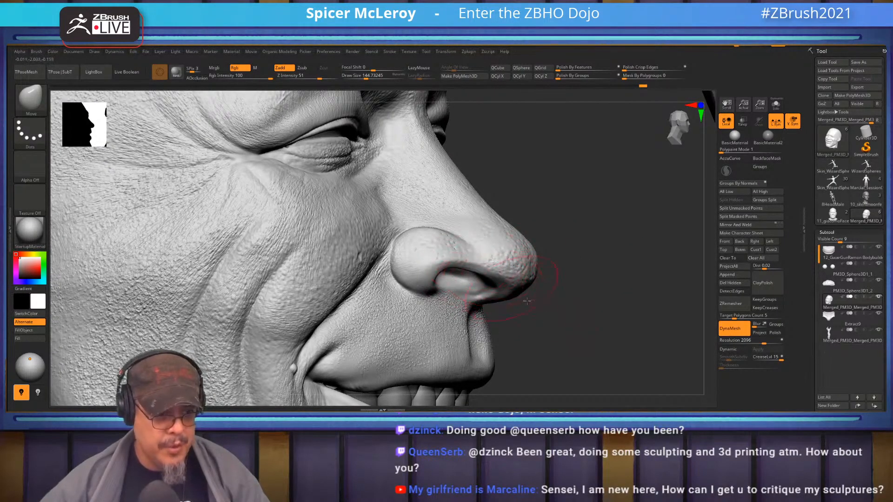
- Switch to the FormSoft brush and refine the nostril wing and underside of the nose, checking the brow and face from several angles
{"action": "left_click_drag", "start_coordinate": [592, 293], "coordinate": [453, 246]}
{"action": "key", "text": "b"}
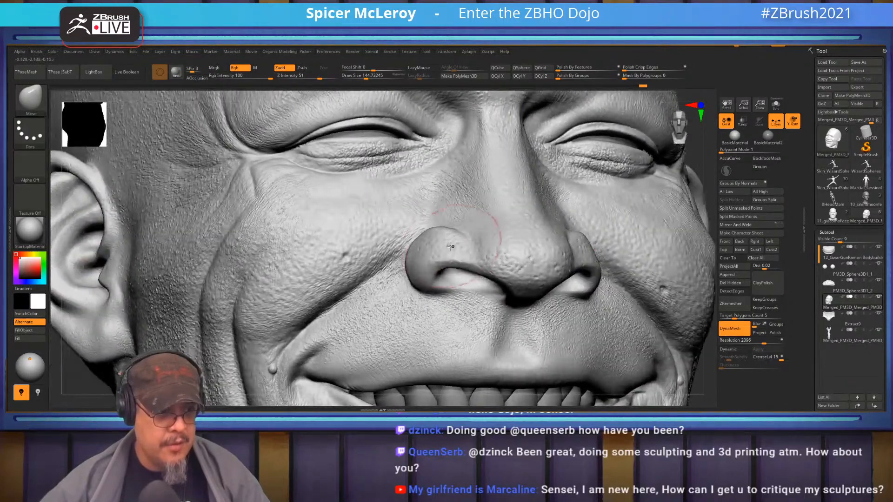
{"action": "key", "text": "f"}
{"action": "key", "text": "s"}
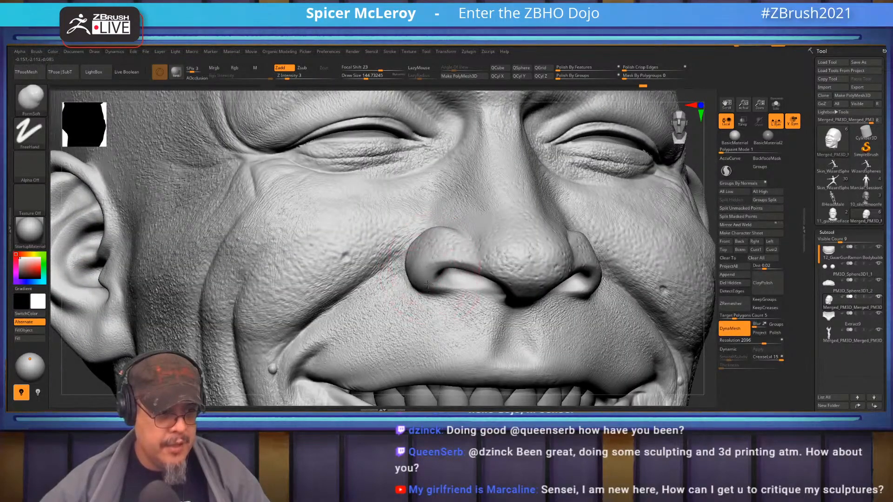
{"action": "mouse_move", "coordinate": [425, 261]}
{"action": "right_mouse_down", "text": "ctrl"}
{"action": "mouse_move", "coordinate": [456, 233]}
{"action": "mouse_move", "coordinate": [477, 244]}
{"action": "mouse_move", "coordinate": [445, 250]}
{"action": "mouse_move", "coordinate": [479, 273]}
{"action": "mouse_move", "coordinate": [475, 250]}
{"action": "right_mouse_up", "text": "ctrl"}
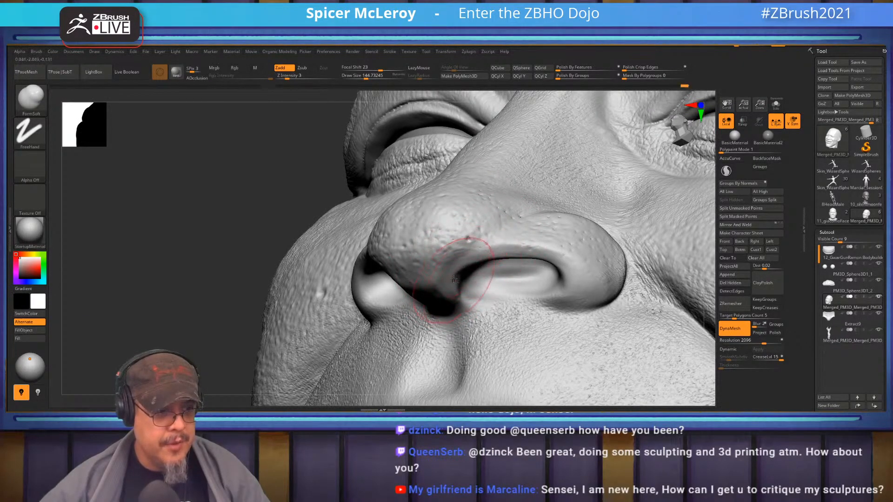
{"action": "right_click_drag", "start_coordinate": [498, 247], "coordinate": [547, 281]}
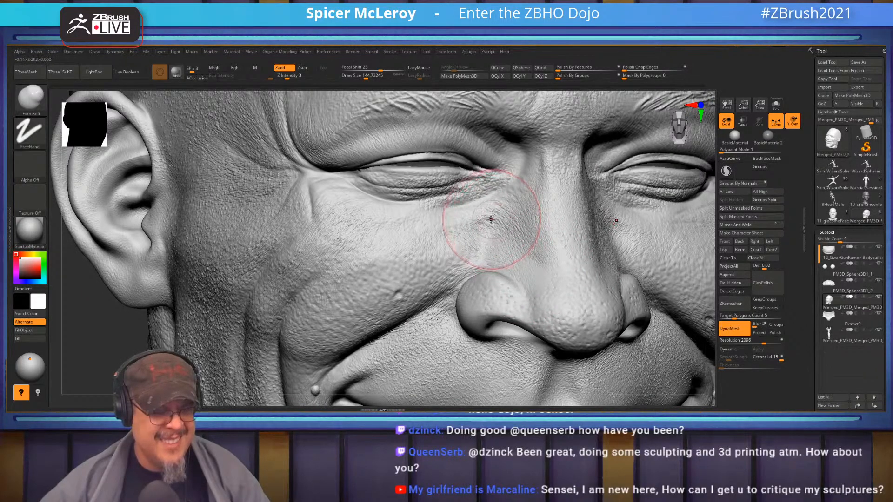
{"action": "mouse_move", "coordinate": [461, 218]}
{"action": "right_mouse_down", "text": "alt"}
{"action": "mouse_move", "coordinate": [557, 321]}
{"action": "mouse_move", "coordinate": [484, 212]}
{"action": "mouse_move", "coordinate": [573, 247]}
{"action": "right_mouse_up", "text": "alt"}
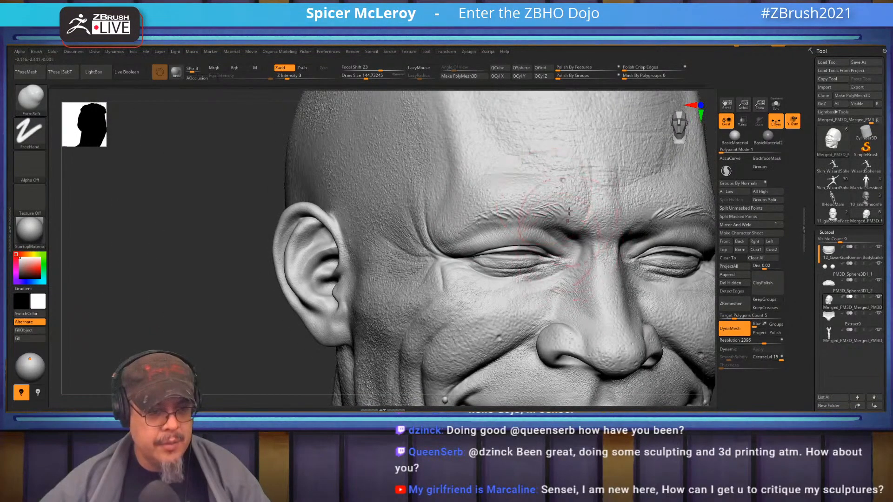
{"action": "right_click_drag", "start_coordinate": [459, 221], "coordinate": [509, 223]}
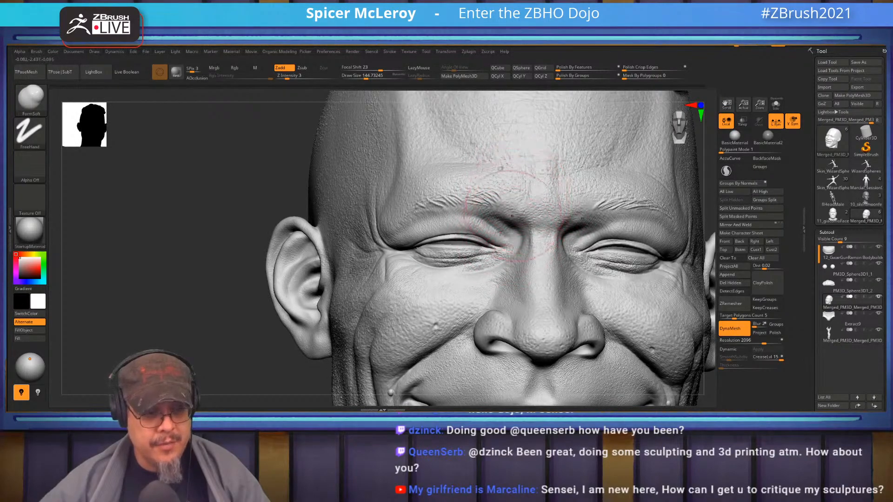
{"action": "mouse_move", "coordinate": [450, 247]}
{"action": "right_mouse_down"}
{"action": "mouse_move", "coordinate": [511, 184]}
{"action": "mouse_move", "coordinate": [503, 270]}
{"action": "mouse_move", "coordinate": [494, 257]}
{"action": "mouse_move", "coordinate": [529, 218]}
{"action": "mouse_move", "coordinate": [497, 272]}
{"action": "mouse_move", "coordinate": [454, 242]}
{"action": "mouse_move", "coordinate": [508, 218]}
{"action": "mouse_move", "coordinate": [514, 236]}
{"action": "right_mouse_up"}
{"action": "key", "text": "f"}
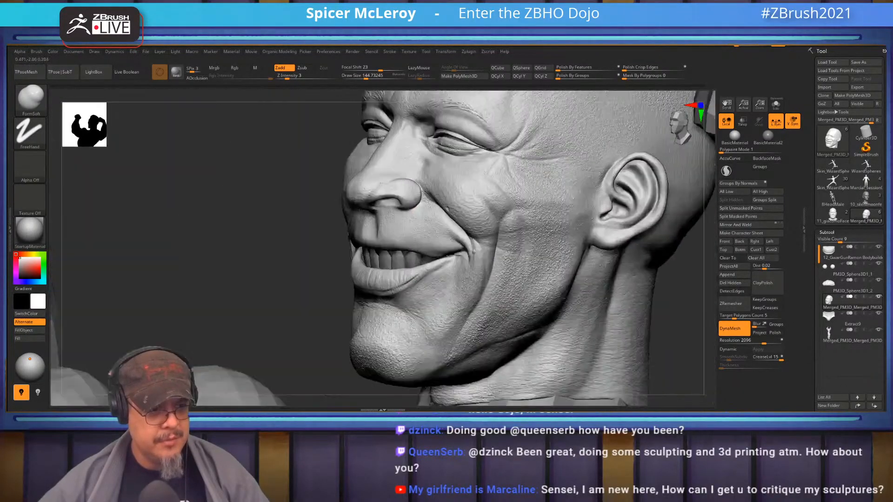
- Make the bodybuilder's body mesh the active subtool at the raised arm and subdivide its geometry
{"action": "mouse_move", "coordinate": [498, 226]}
{"action": "right_mouse_down"}
{"action": "mouse_move", "coordinate": [600, 233]}
{"action": "mouse_move", "coordinate": [422, 261]}
{"action": "mouse_move", "coordinate": [498, 247]}
{"action": "mouse_move", "coordinate": [459, 285]}
{"action": "mouse_move", "coordinate": [516, 228]}
{"action": "right_mouse_up"}
{"action": "mouse_move", "coordinate": [504, 266]}
{"action": "right_mouse_down"}
{"action": "mouse_move", "coordinate": [513, 235]}
{"action": "mouse_move", "coordinate": [487, 253]}
{"action": "mouse_move", "coordinate": [383, 267]}
{"action": "mouse_move", "coordinate": [535, 177]}
{"action": "mouse_move", "coordinate": [443, 266]}
{"action": "mouse_move", "coordinate": [460, 316]}
{"action": "right_mouse_up"}
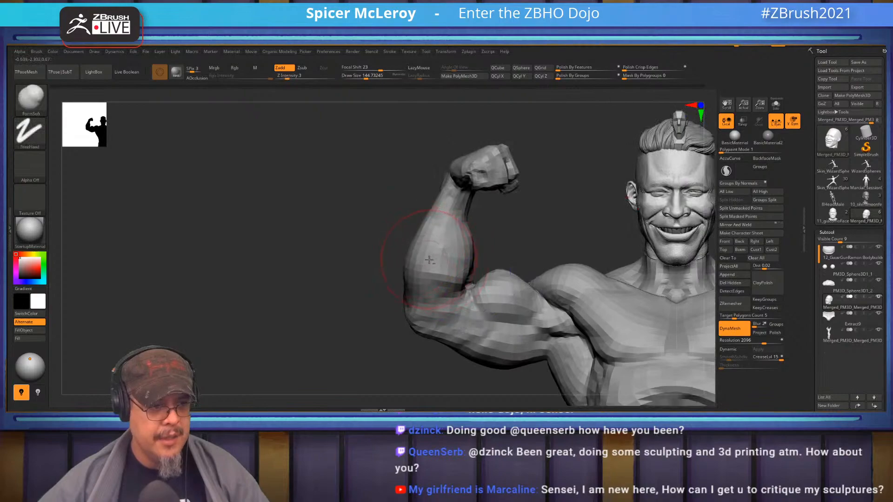
{"action": "left_click", "coordinate": [429, 259], "text": "alt"}
{"action": "right_click_drag", "start_coordinate": [428, 260], "coordinate": [484, 278], "text": "ctrl"}
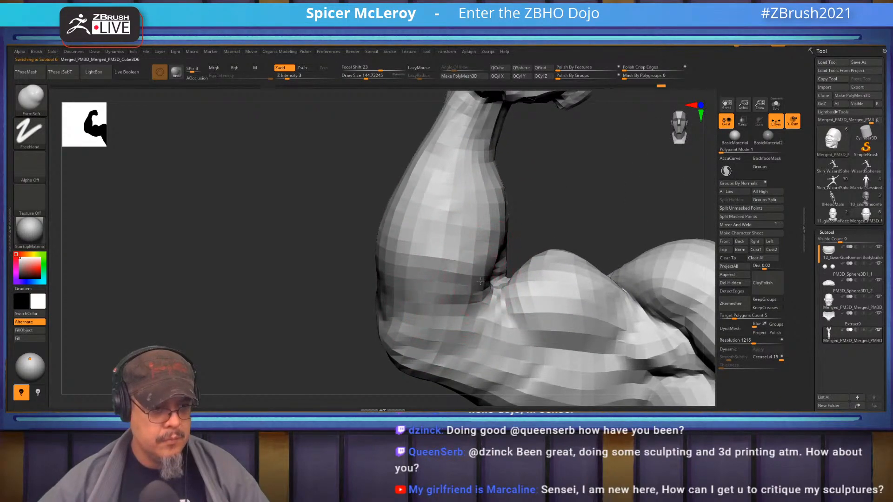
{"action": "right_click_drag", "start_coordinate": [453, 288], "coordinate": [470, 224], "text": "alt"}
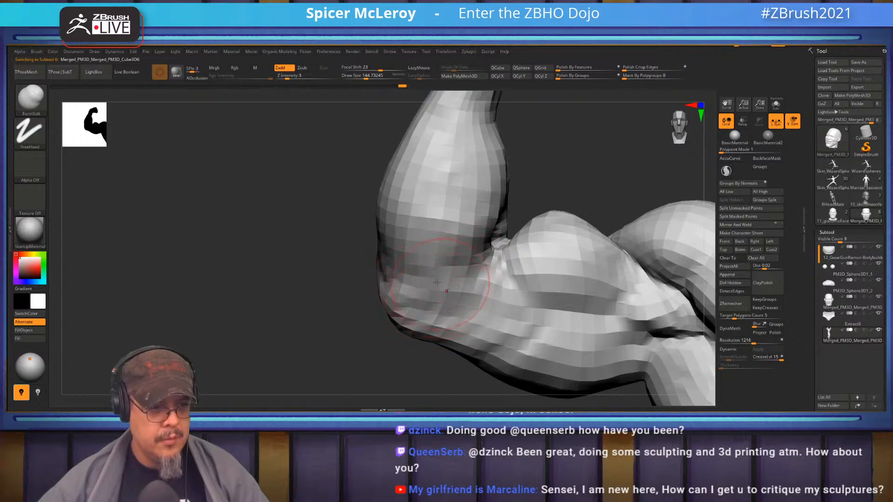
{"action": "right_click_drag", "start_coordinate": [442, 281], "coordinate": [485, 297]}
{"action": "right_click_drag", "start_coordinate": [414, 300], "coordinate": [470, 248]}
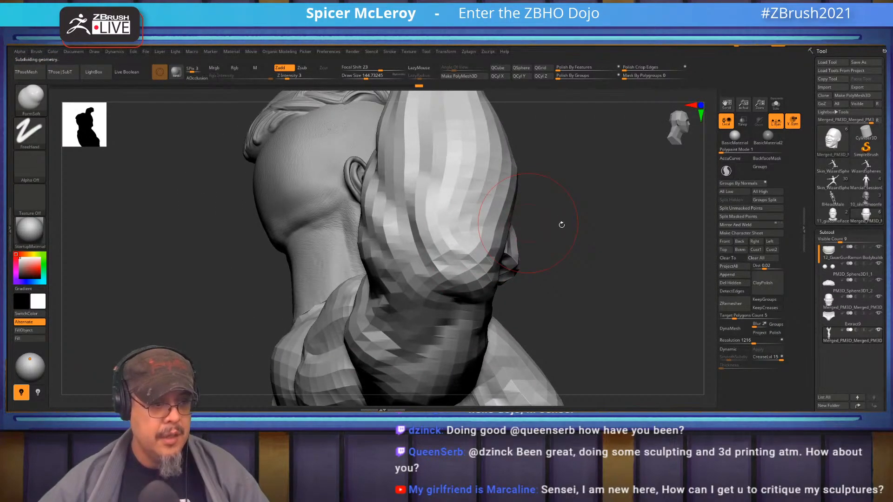
{"action": "right_click_drag", "start_coordinate": [610, 231], "coordinate": [492, 275]}
{"action": "right_click_drag", "start_coordinate": [495, 233], "coordinate": [538, 251]}
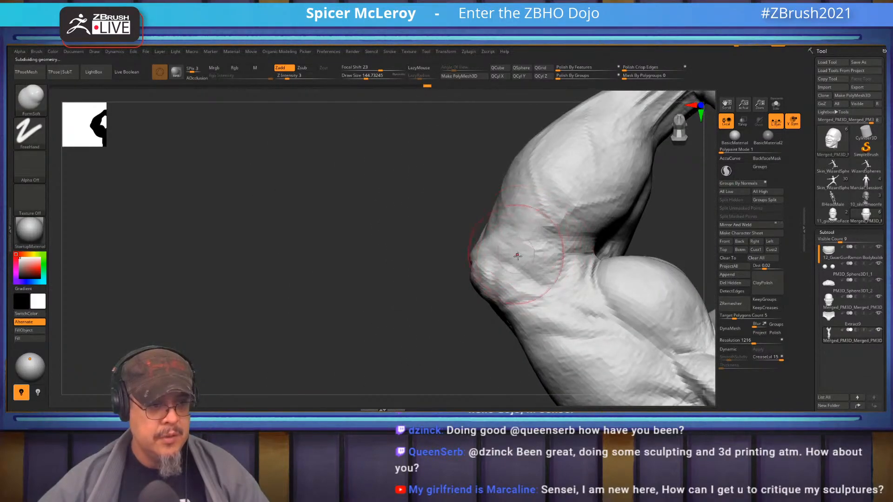
{"action": "mouse_move", "coordinate": [474, 240]}
{"action": "right_mouse_down"}
{"action": "mouse_move", "coordinate": [521, 274]}
{"action": "mouse_move", "coordinate": [574, 251]}
{"action": "mouse_move", "coordinate": [598, 275]}
{"action": "mouse_move", "coordinate": [604, 269]}
{"action": "mouse_move", "coordinate": [577, 267]}
{"action": "mouse_move", "coordinate": [549, 286]}
{"action": "mouse_move", "coordinate": [549, 249]}
{"action": "mouse_move", "coordinate": [566, 293]}
{"action": "right_mouse_up"}
- Switch to ClayBuildup, set its draw size to about 108 and build up and smooth the forearm beside the elbow
{"action": "key", "text": "b"}
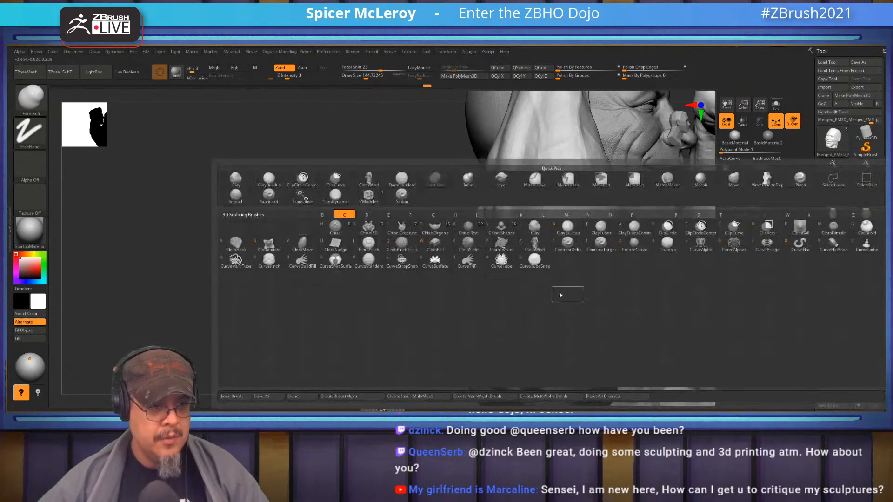
{"action": "key", "text": "c"}
{"action": "key", "text": "b"}
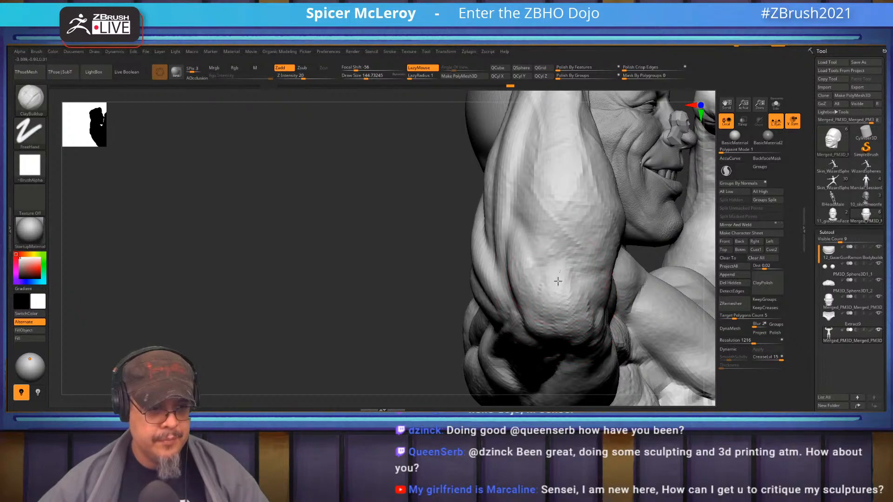
{"action": "right_click_drag", "start_coordinate": [524, 298], "coordinate": [539, 276]}
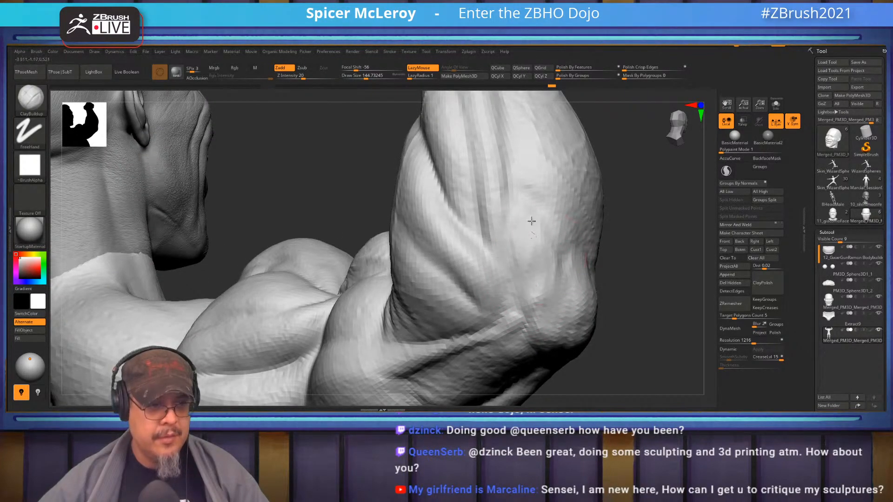
{"action": "key", "text": "s"}
{"action": "left_click_drag", "start_coordinate": [521, 292], "coordinate": [516, 292]}
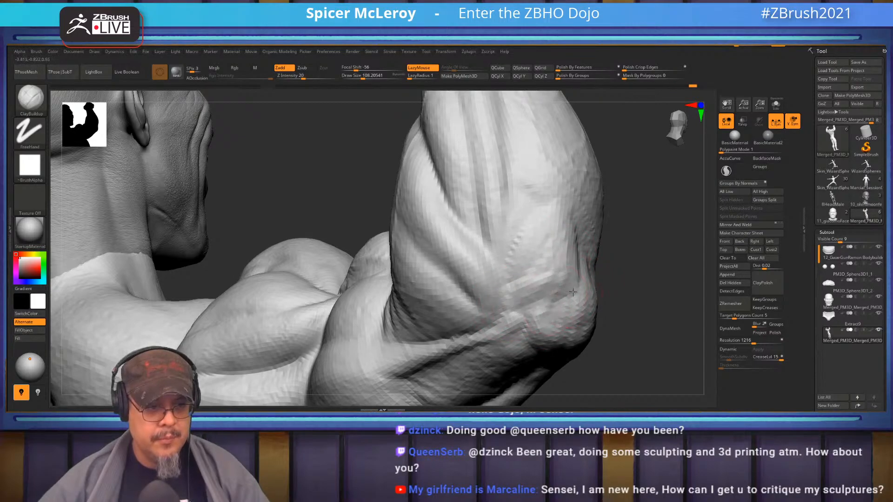
{"action": "mouse_move", "coordinate": [553, 262]}
{"action": "left_mouse_down", "text": "shift"}
{"action": "mouse_move", "coordinate": [534, 281]}
{"action": "mouse_move", "coordinate": [552, 215]}
{"action": "left_mouse_up", "text": "shift"}
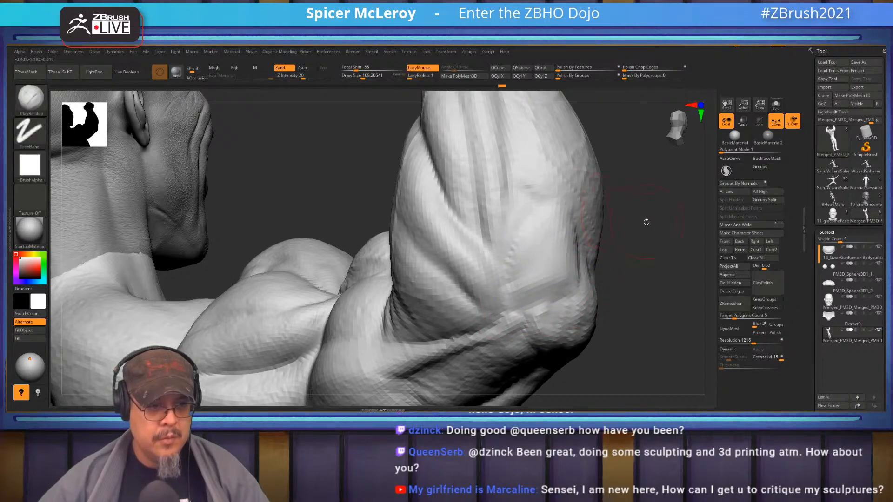
- Add and carve ClayBuildup strokes along the forearm muscle running up from the elbow
{"action": "left_click_drag", "start_coordinate": [644, 221], "coordinate": [626, 217]}
{"action": "right_click_drag", "start_coordinate": [626, 217], "coordinate": [536, 272]}
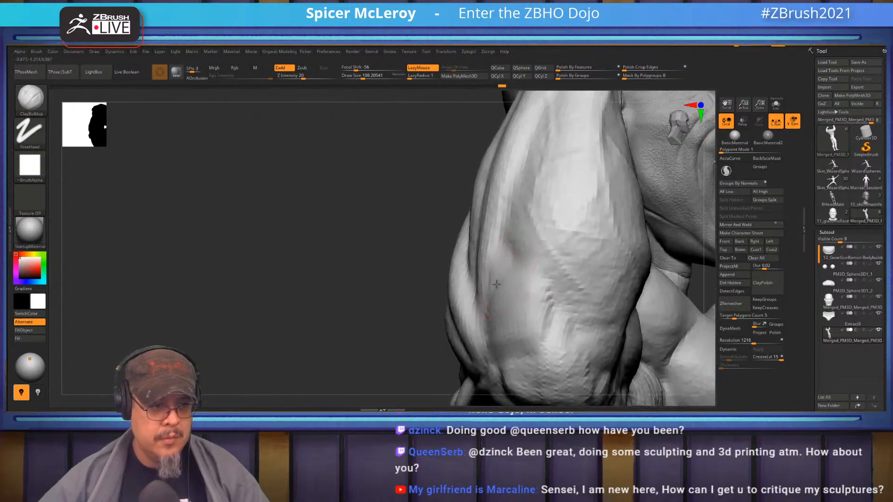
{"action": "left_click_drag", "start_coordinate": [536, 270], "coordinate": [538, 316]}
{"action": "right_click_drag", "start_coordinate": [545, 288], "coordinate": [590, 319]}
{"action": "mouse_move", "coordinate": [545, 283]}
{"action": "left_mouse_down"}
{"action": "mouse_move", "coordinate": [554, 355]}
{"action": "mouse_move", "coordinate": [527, 337]}
{"action": "left_mouse_up"}
{"action": "left_click_drag", "start_coordinate": [524, 295], "coordinate": [523, 351], "text": "alt"}
{"action": "mouse_move", "coordinate": [524, 353]}
{"action": "right_mouse_down"}
{"action": "mouse_move", "coordinate": [533, 307]}
{"action": "mouse_move", "coordinate": [595, 283]}
{"action": "mouse_move", "coordinate": [598, 300]}
{"action": "mouse_move", "coordinate": [596, 257]}
{"action": "right_mouse_up"}
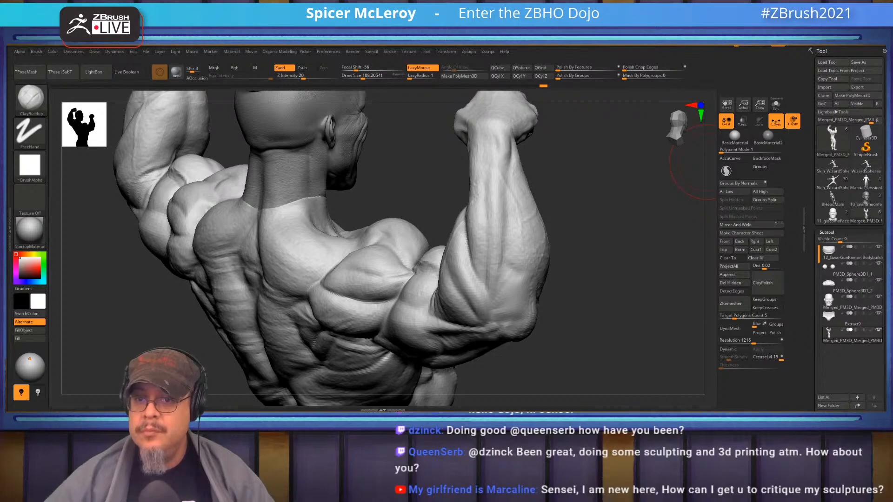
- Switch to Chrome, open the AnatomyZone anconeus image from the anconeus muscle results in a new tab and enlarge it
{"action": "left_click_drag", "start_coordinate": [706, 162], "coordinate": [558, 45]}
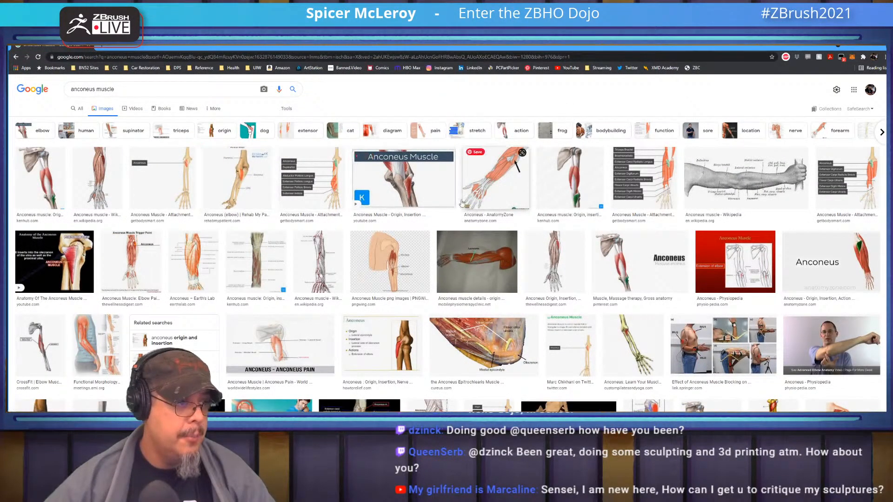
{"action": "left_click", "coordinate": [516, 165]}
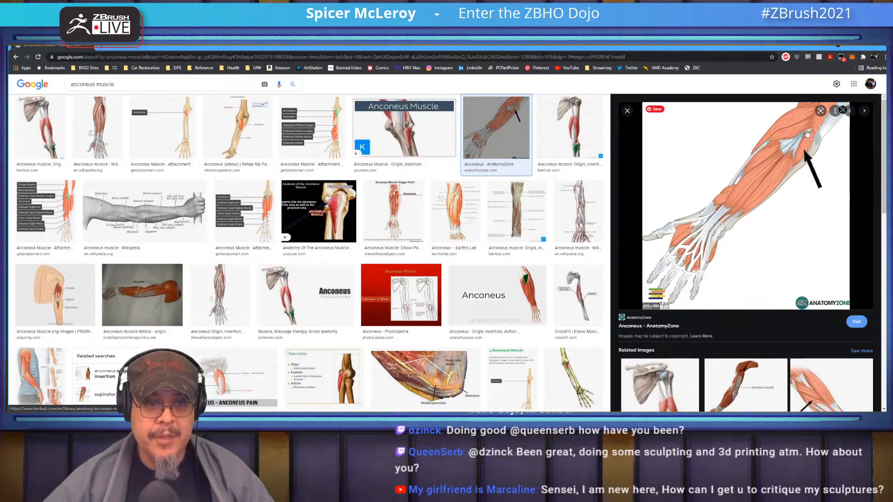
{"action": "right_click", "coordinate": [755, 246]}
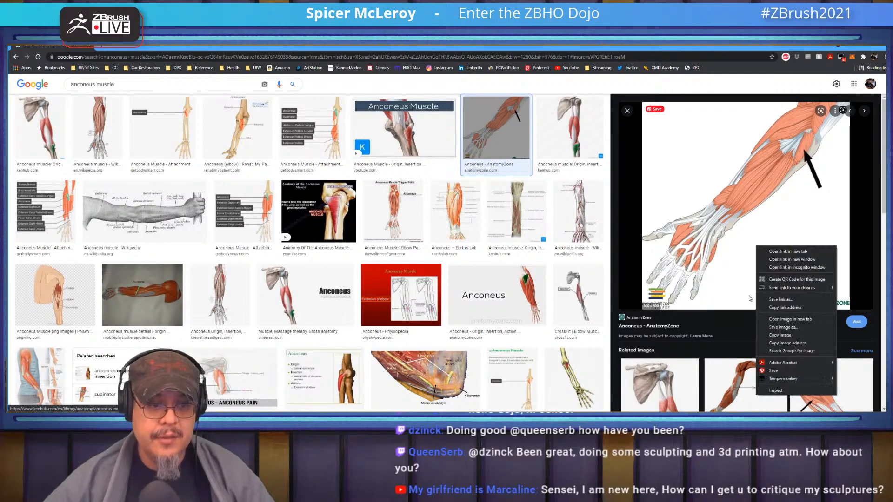
{"action": "left_click", "coordinate": [792, 320]}
{"action": "left_click", "coordinate": [126, 47]}
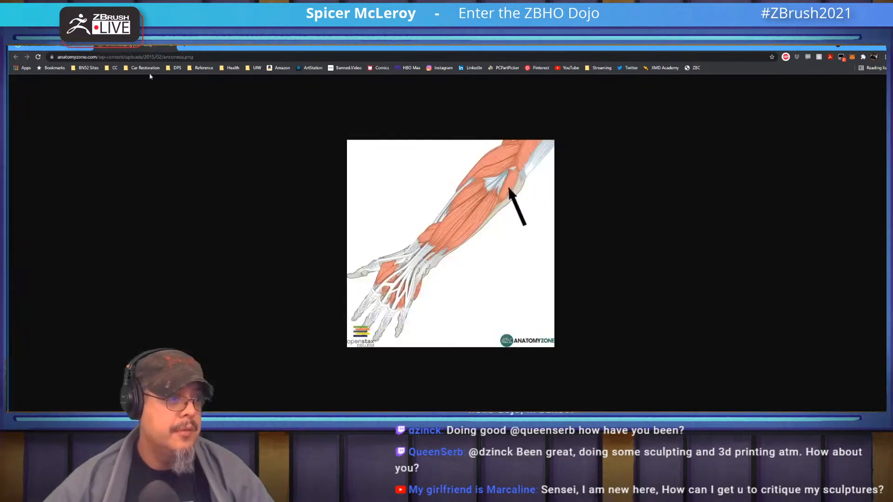
{"action": "scroll", "coordinate": [511, 282], "scroll_direction": "up", "scroll_amount": 3, "text": "ctrl"}
{"action": "scroll", "coordinate": [512, 282], "scroll_direction": "up", "scroll_amount": 1, "text": "ctrl"}
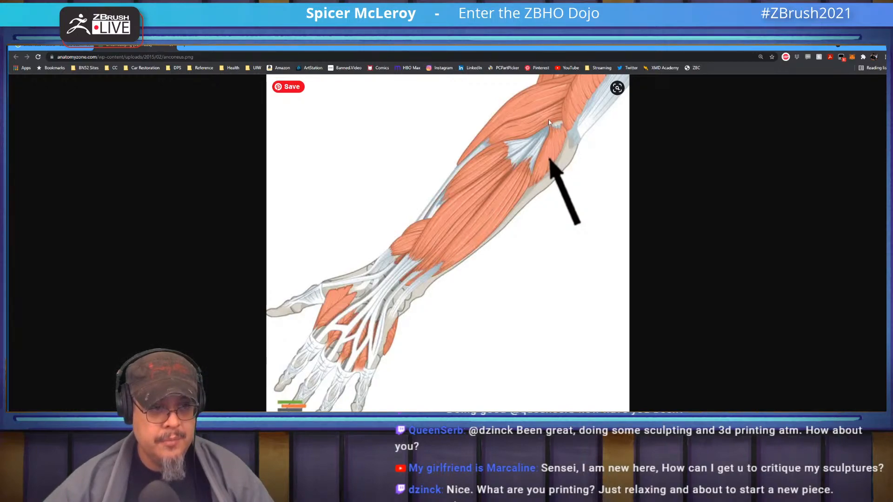
- Return to ZBrush, set the ClayBuildup draw size to about 104 and sculpt the anconeus area beside the elbow
{"action": "key", "text": "alt+Tab"}
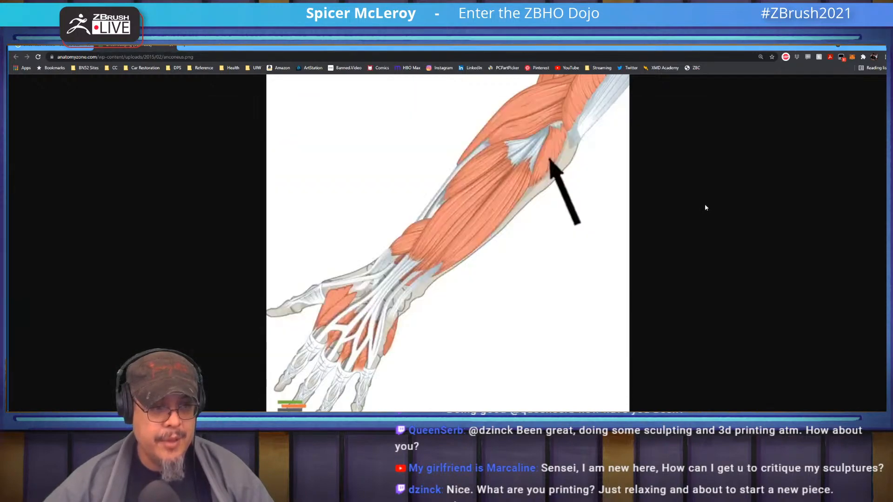
{"action": "key", "text": "alt+Tab"}
{"action": "key", "text": "alt+Tab"}
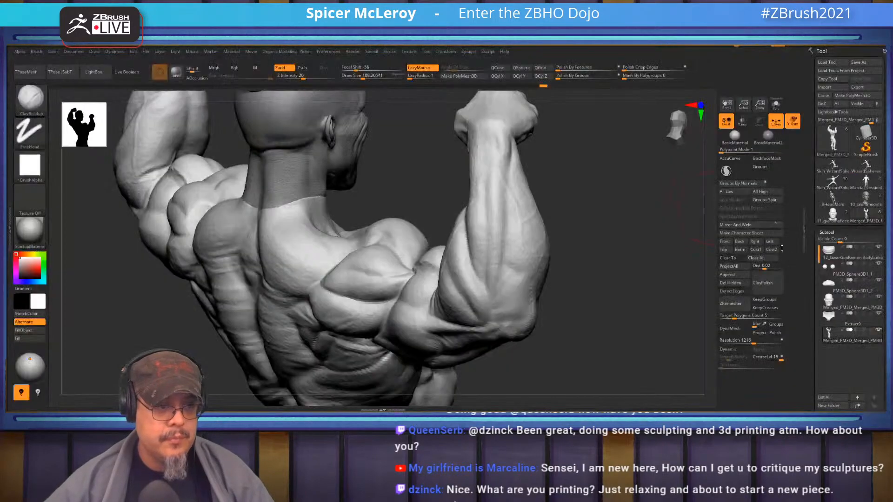
{"action": "mouse_move", "coordinate": [558, 283]}
{"action": "left_mouse_down"}
{"action": "mouse_move", "coordinate": [592, 283]}
{"action": "mouse_move", "coordinate": [596, 241]}
{"action": "mouse_move", "coordinate": [592, 268]}
{"action": "mouse_move", "coordinate": [586, 261]}
{"action": "left_mouse_up"}
{"action": "key", "text": "s"}
{"action": "left_click_drag", "start_coordinate": [484, 264], "coordinate": [517, 218]}
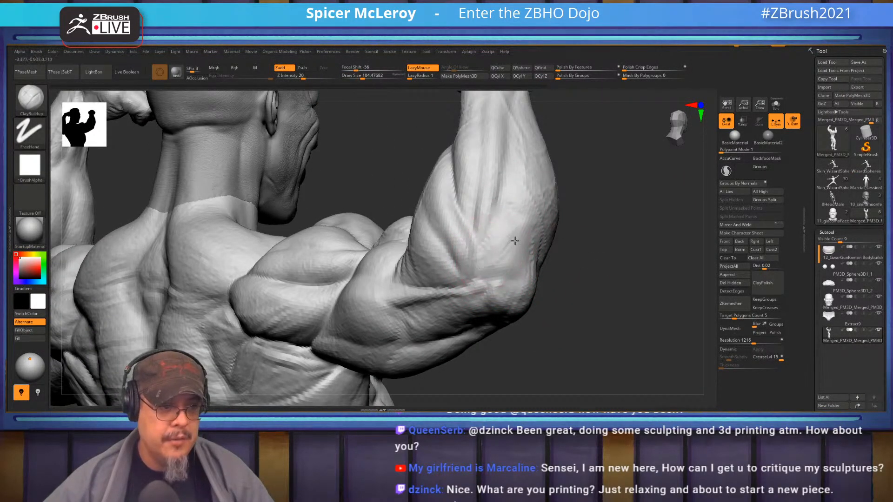
{"action": "mouse_move", "coordinate": [510, 254]}
{"action": "left_mouse_down"}
{"action": "mouse_move", "coordinate": [528, 220]}
{"action": "mouse_move", "coordinate": [514, 263]}
{"action": "left_mouse_up"}
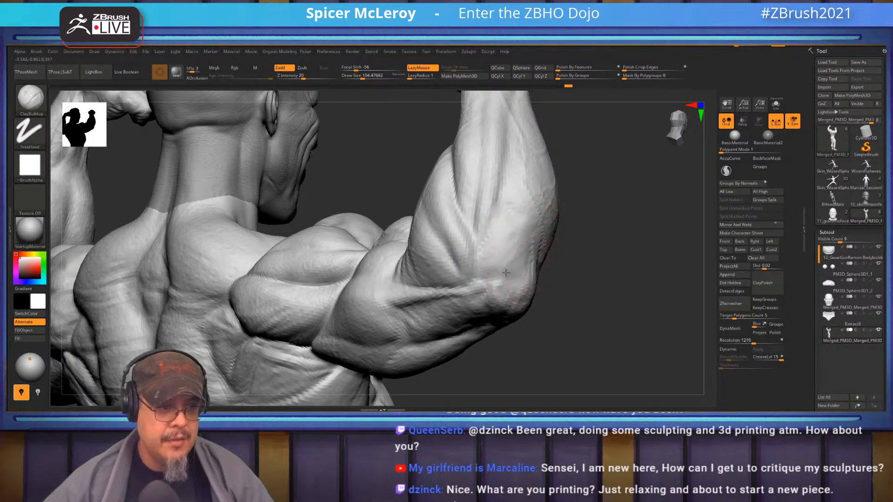
- Sculpt the back of the forearm with ClayBuildup from the upper muscles to the area below the wrist
{"action": "mouse_move", "coordinate": [605, 260]}
{"action": "left_mouse_down"}
{"action": "mouse_move", "coordinate": [487, 276]}
{"action": "mouse_move", "coordinate": [507, 221]}
{"action": "mouse_move", "coordinate": [502, 159]}
{"action": "left_mouse_up"}
{"action": "left_click_drag", "start_coordinate": [502, 196], "coordinate": [497, 233]}
{"action": "mouse_move", "coordinate": [560, 198]}
{"action": "left_mouse_down"}
{"action": "mouse_move", "coordinate": [510, 237]}
{"action": "mouse_move", "coordinate": [466, 234]}
{"action": "left_mouse_up"}
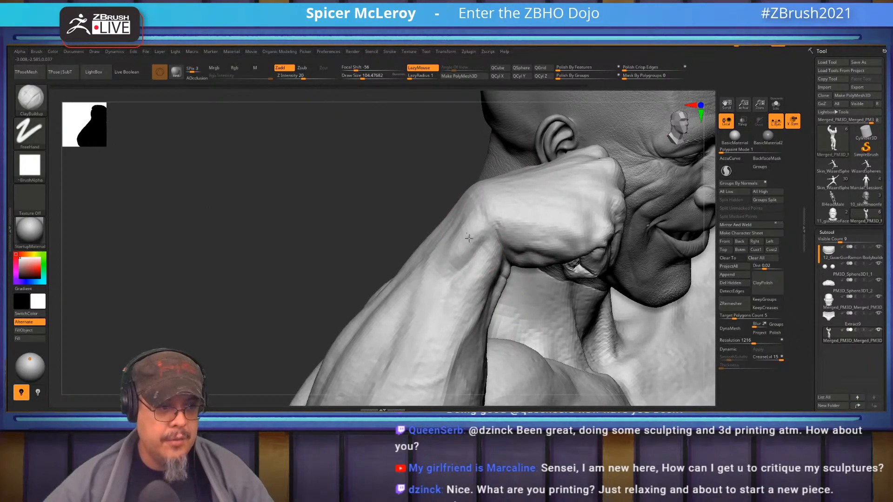
{"action": "right_click_drag", "start_coordinate": [477, 247], "coordinate": [504, 181]}
{"action": "left_click_drag", "start_coordinate": [475, 199], "coordinate": [461, 273]}
- Switch to the anconeus image in Chrome, study the forearm muscles and hand tendons, and return to ZBrush
{"action": "key", "text": "alt+Tab"}
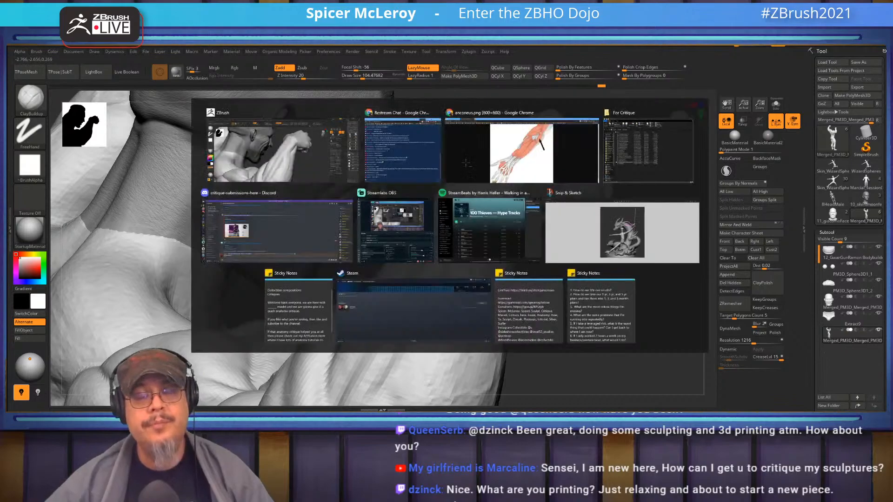
{"action": "key", "text": "alt+Tab"}
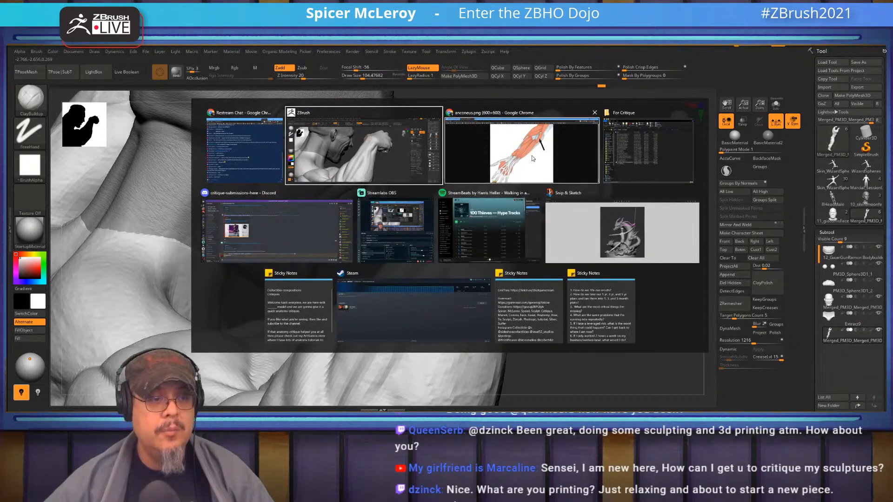
{"action": "left_click", "coordinate": [526, 161]}
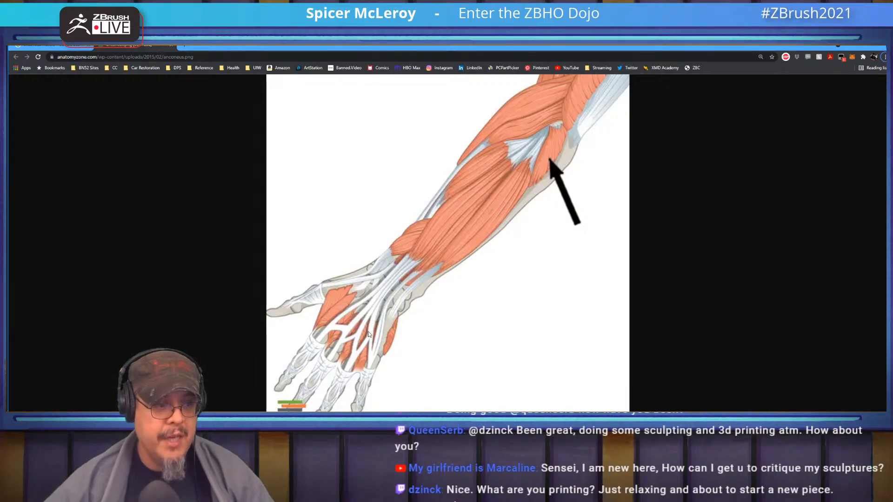
{"action": "key", "text": "alt+Tab"}
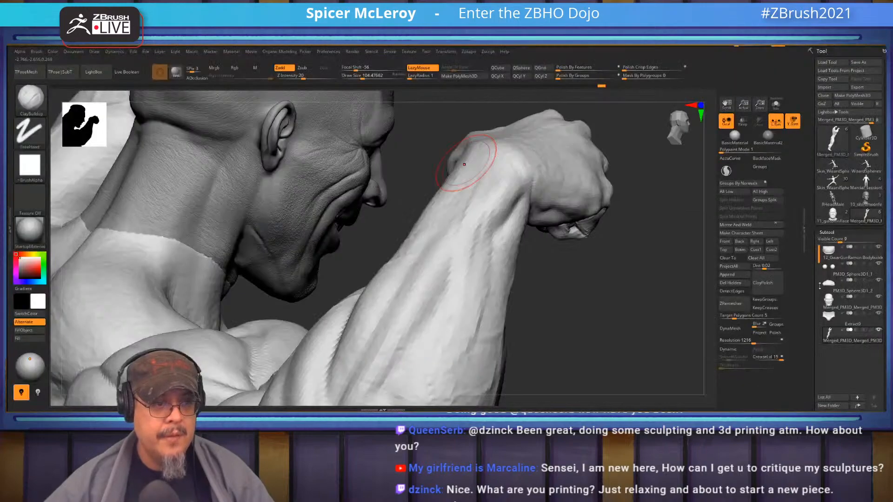
- Add a long ClayBuildup stroke down the back of the forearm from the wrist toward the elbow
{"action": "left_click_drag", "start_coordinate": [598, 289], "coordinate": [503, 181]}
{"action": "mouse_move", "coordinate": [489, 211]}
{"action": "left_mouse_down"}
{"action": "mouse_move", "coordinate": [470, 239]}
{"action": "mouse_move", "coordinate": [464, 283]}
{"action": "mouse_move", "coordinate": [486, 224]}
{"action": "mouse_move", "coordinate": [441, 265]}
{"action": "mouse_move", "coordinate": [413, 335]}
{"action": "left_mouse_up"}
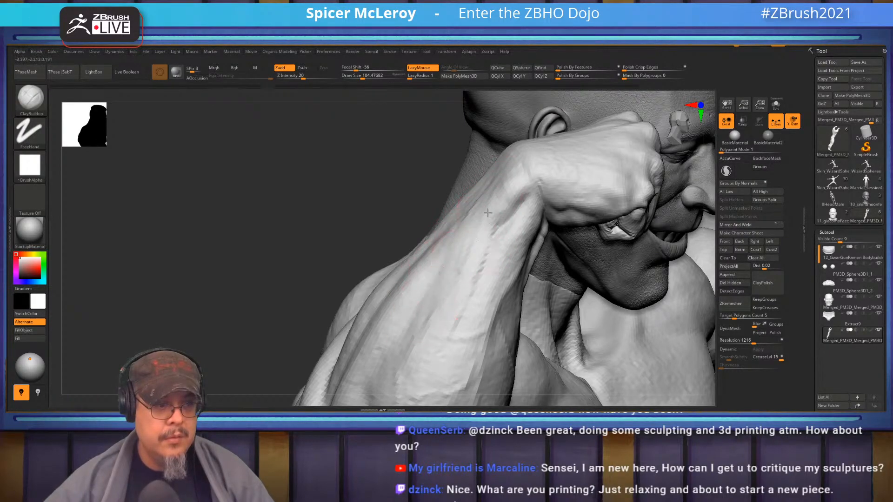
{"action": "mouse_move", "coordinate": [512, 222]}
{"action": "right_mouse_down"}
{"action": "mouse_move", "coordinate": [484, 268]}
{"action": "mouse_move", "coordinate": [548, 259]}
{"action": "mouse_move", "coordinate": [462, 255]}
{"action": "mouse_move", "coordinate": [433, 266]}
{"action": "mouse_move", "coordinate": [429, 255]}
{"action": "mouse_move", "coordinate": [419, 292]}
{"action": "mouse_move", "coordinate": [397, 278]}
{"action": "mouse_move", "coordinate": [390, 258]}
{"action": "mouse_move", "coordinate": [403, 260]}
{"action": "right_mouse_up"}
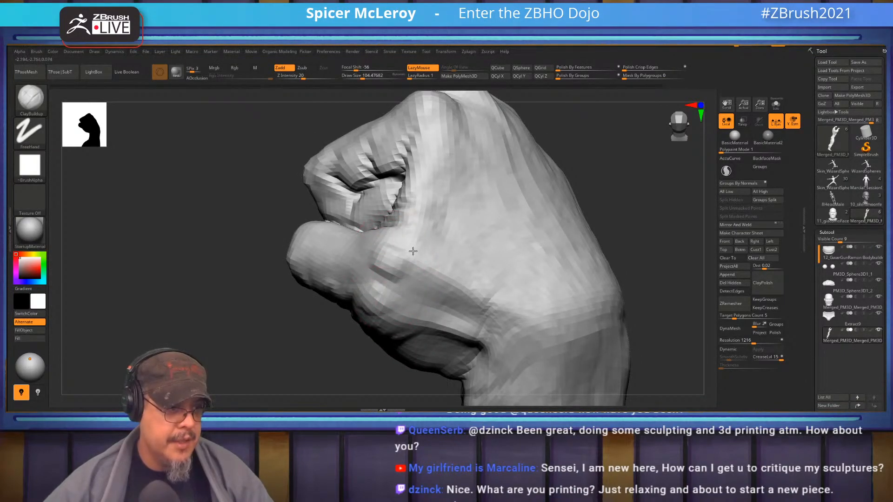
- Set the draw size to about 154 and inspect the raised forearm from the elbow to the inner wrist
{"action": "mouse_move", "coordinate": [423, 219]}
{"action": "right_mouse_down"}
{"action": "mouse_move", "coordinate": [442, 235]}
{"action": "mouse_move", "coordinate": [478, 229]}
{"action": "mouse_move", "coordinate": [485, 241]}
{"action": "mouse_move", "coordinate": [478, 226]}
{"action": "mouse_move", "coordinate": [467, 245]}
{"action": "mouse_move", "coordinate": [478, 241]}
{"action": "mouse_move", "coordinate": [442, 245]}
{"action": "mouse_move", "coordinate": [469, 245]}
{"action": "mouse_move", "coordinate": [405, 235]}
{"action": "mouse_move", "coordinate": [476, 233]}
{"action": "mouse_move", "coordinate": [465, 245]}
{"action": "mouse_move", "coordinate": [468, 228]}
{"action": "right_mouse_up"}
{"action": "key", "text": "s"}
{"action": "left_click_drag", "start_coordinate": [467, 228], "coordinate": [472, 228]}
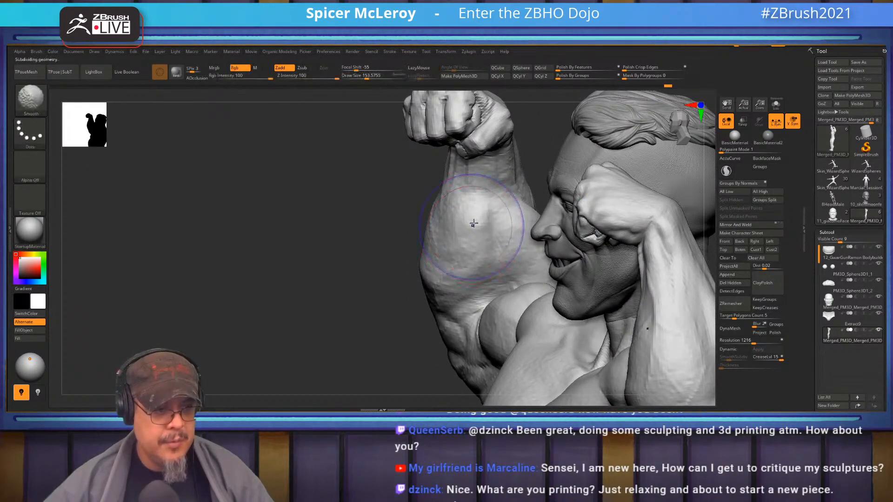
{"action": "right_click_drag", "start_coordinate": [475, 222], "coordinate": [470, 226]}
{"action": "mouse_move", "coordinate": [474, 238]}
{"action": "right_mouse_down"}
{"action": "mouse_move", "coordinate": [467, 183]}
{"action": "mouse_move", "coordinate": [471, 195]}
{"action": "mouse_move", "coordinate": [488, 191]}
{"action": "right_mouse_up"}
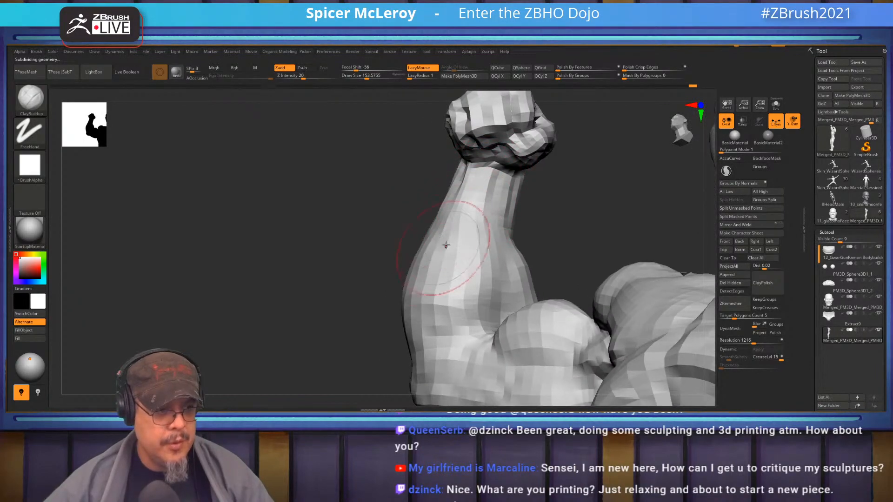
{"action": "right_click_drag", "start_coordinate": [441, 275], "coordinate": [450, 239]}
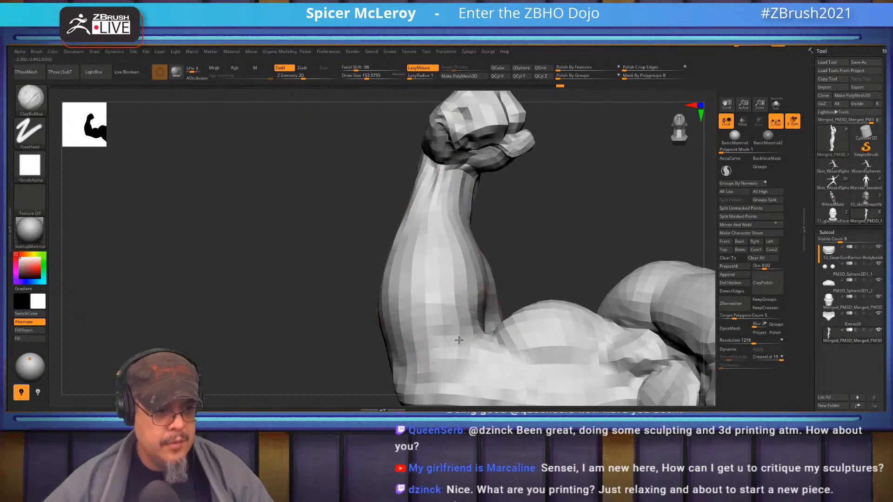
{"action": "mouse_move", "coordinate": [439, 265]}
{"action": "right_mouse_down"}
{"action": "mouse_move", "coordinate": [425, 209]}
{"action": "mouse_move", "coordinate": [424, 242]}
{"action": "mouse_move", "coordinate": [465, 212]}
{"action": "right_mouse_up"}
{"action": "mouse_move", "coordinate": [446, 336]}
{"action": "right_mouse_down"}
{"action": "mouse_move", "coordinate": [435, 298]}
{"action": "mouse_move", "coordinate": [402, 258]}
{"action": "mouse_move", "coordinate": [413, 242]}
{"action": "mouse_move", "coordinate": [395, 222]}
{"action": "mouse_move", "coordinate": [427, 257]}
{"action": "mouse_move", "coordinate": [489, 259]}
{"action": "mouse_move", "coordinate": [379, 207]}
{"action": "mouse_move", "coordinate": [405, 227]}
{"action": "mouse_move", "coordinate": [411, 251]}
{"action": "mouse_move", "coordinate": [404, 229]}
{"action": "mouse_move", "coordinate": [387, 234]}
{"action": "mouse_move", "coordinate": [380, 259]}
{"action": "mouse_move", "coordinate": [436, 243]}
{"action": "right_mouse_up"}
{"action": "right_click_drag", "start_coordinate": [374, 239], "coordinate": [458, 238]}
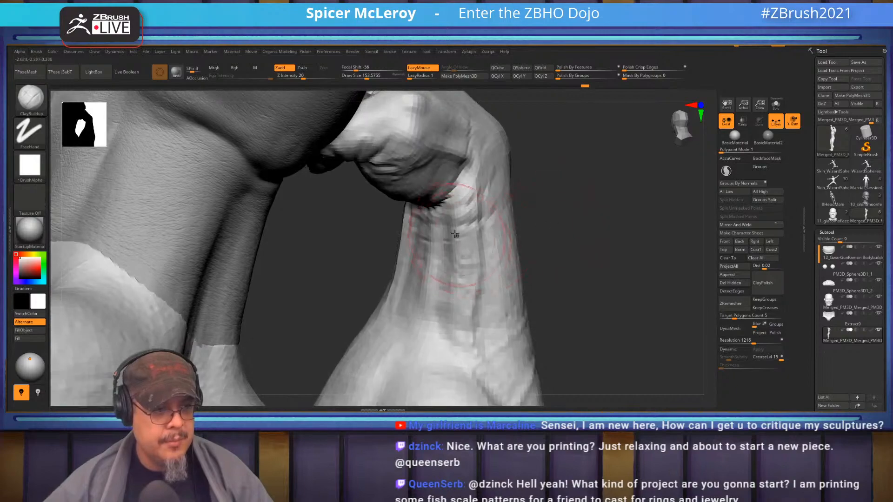
- Add a ClayBuildup stroke along the inner wrist just below the fist to strengthen the tendons
{"action": "right_click_drag", "start_coordinate": [567, 212], "coordinate": [402, 224]}
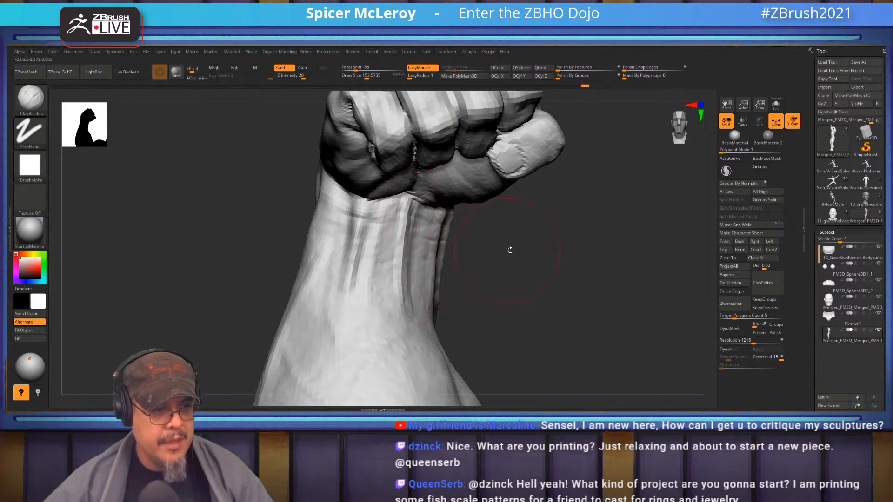
{"action": "right_click_drag", "start_coordinate": [508, 251], "coordinate": [453, 229]}
{"action": "right_click_drag", "start_coordinate": [500, 259], "coordinate": [427, 225]}
{"action": "right_click_drag", "start_coordinate": [540, 257], "coordinate": [494, 241]}
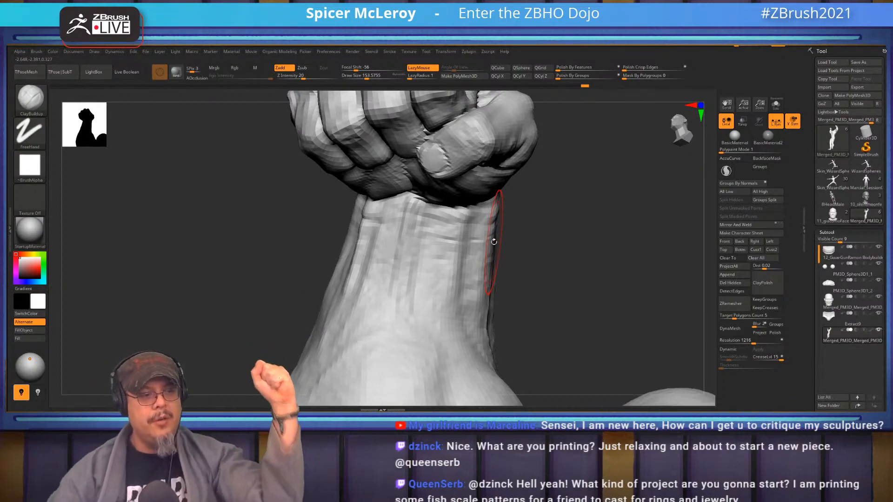
{"action": "left_click_drag", "start_coordinate": [601, 259], "coordinate": [616, 257]}
{"action": "left_click_drag", "start_coordinate": [513, 247], "coordinate": [558, 245]}
{"action": "left_click_drag", "start_coordinate": [362, 219], "coordinate": [357, 279]}
{"action": "left_click_drag", "start_coordinate": [516, 246], "coordinate": [486, 243]}
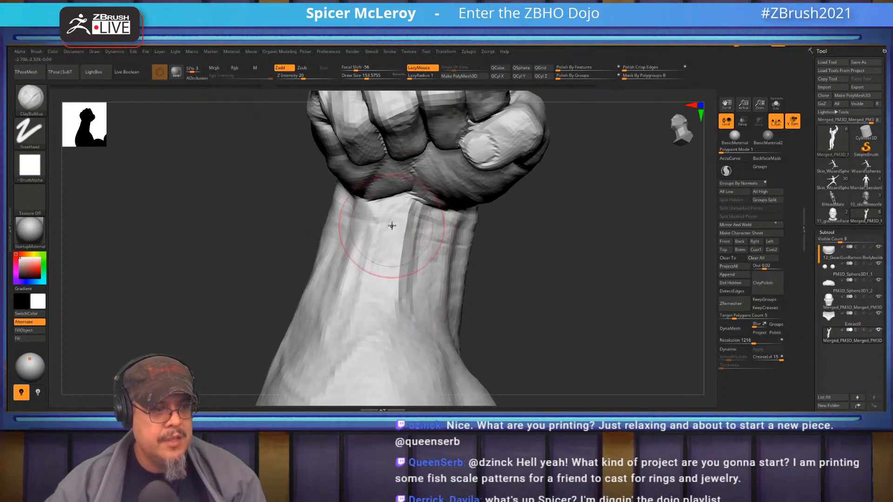
{"action": "key", "text": "b"}
{"action": "key", "text": "s"}
{"action": "key", "text": "l"}
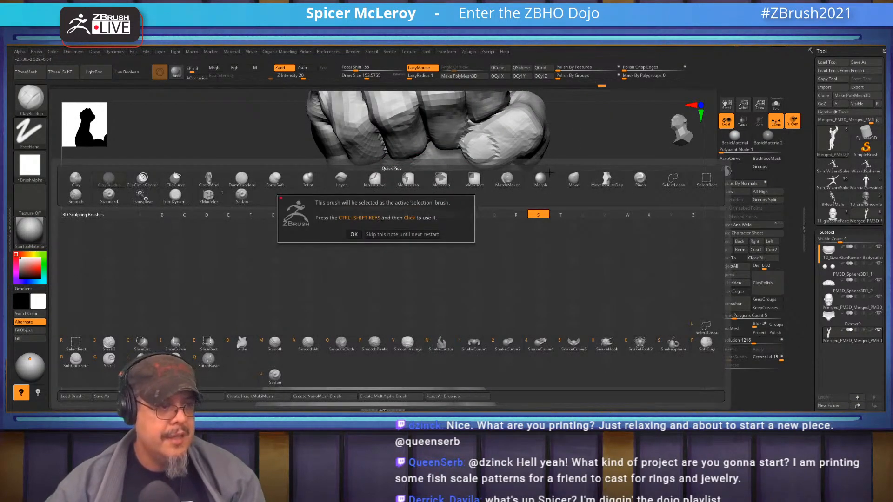
{"action": "key", "text": "Return"}
{"action": "key", "text": "s"}
{"action": "key", "text": "v"}
{"action": "key", "text": "w"}
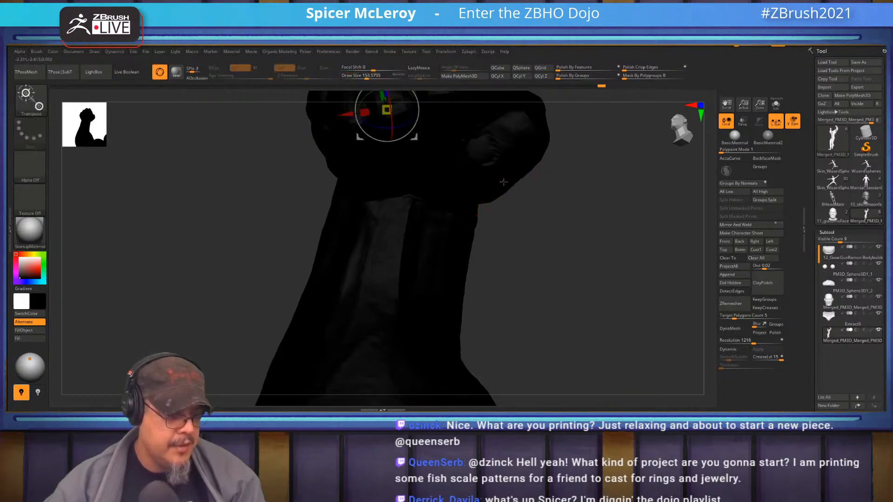
{"action": "left_click", "coordinate": [522, 168], "text": "ctrl"}
{"action": "key", "text": "q"}
- With the Standard brush at a draw size of about 94, carve between the inner wrist tendons and smooth the area
{"action": "key", "text": "s"}
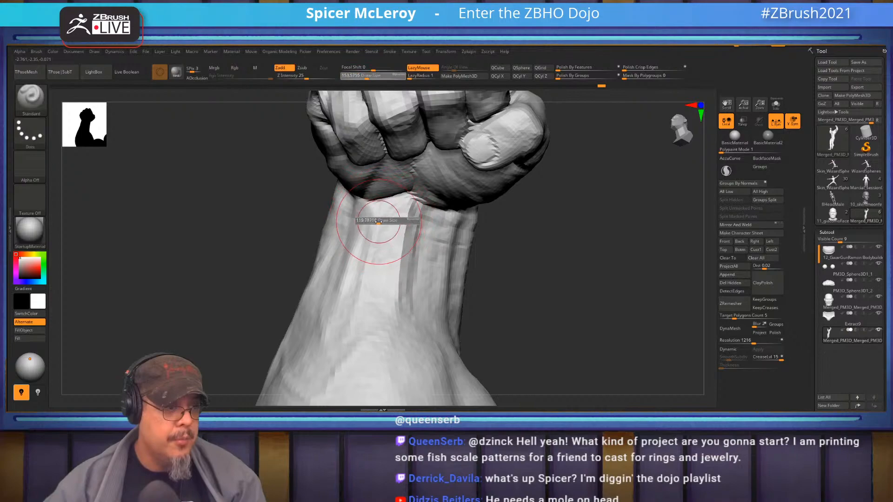
{"action": "left_click_drag", "start_coordinate": [379, 222], "coordinate": [376, 222]}
{"action": "left_click_drag", "start_coordinate": [380, 308], "coordinate": [380, 317], "text": "alt"}
{"action": "mouse_move", "coordinate": [482, 277]}
{"action": "left_mouse_down"}
{"action": "mouse_move", "coordinate": [517, 272]}
{"action": "mouse_move", "coordinate": [468, 266]}
{"action": "left_mouse_up"}
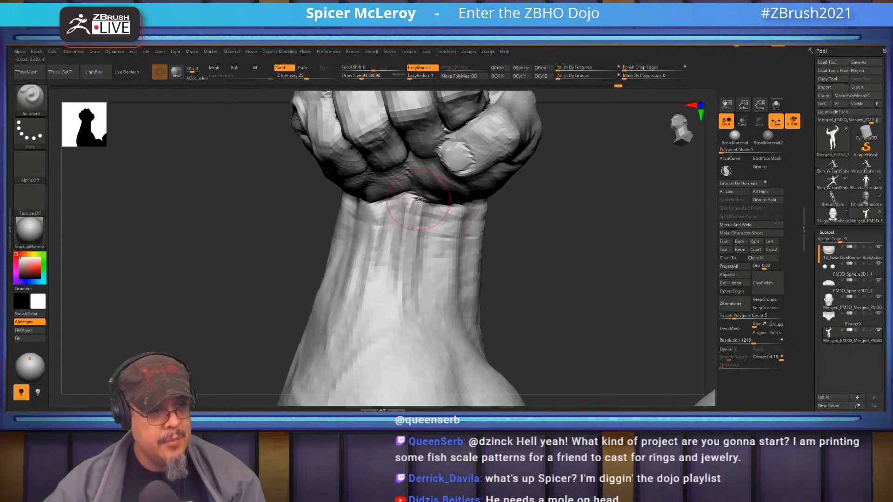
{"action": "key", "text": "shift"}
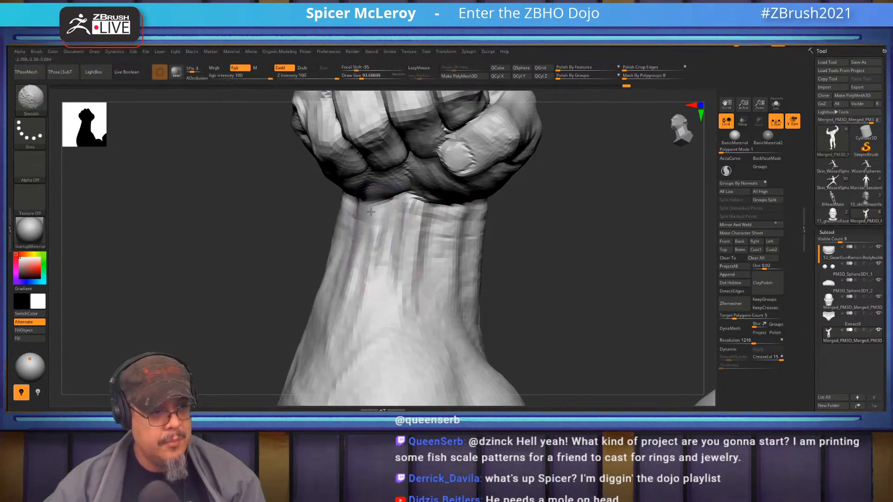
{"action": "left_click_drag", "start_coordinate": [371, 258], "coordinate": [377, 293], "text": "shift"}
- Build up tendon lines running from the heel of the hand down the inner wrist with the Standard brush and soften them
{"action": "left_click_drag", "start_coordinate": [495, 239], "coordinate": [535, 237]}
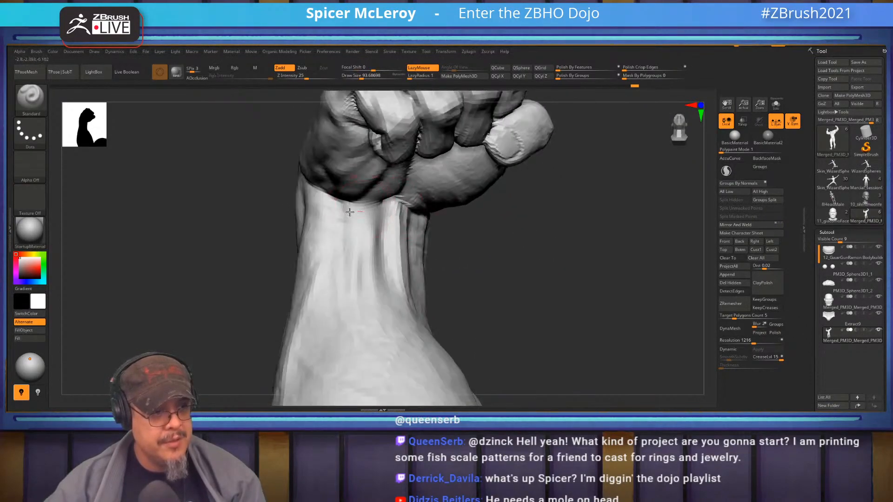
{"action": "left_click_drag", "start_coordinate": [372, 226], "coordinate": [369, 294]}
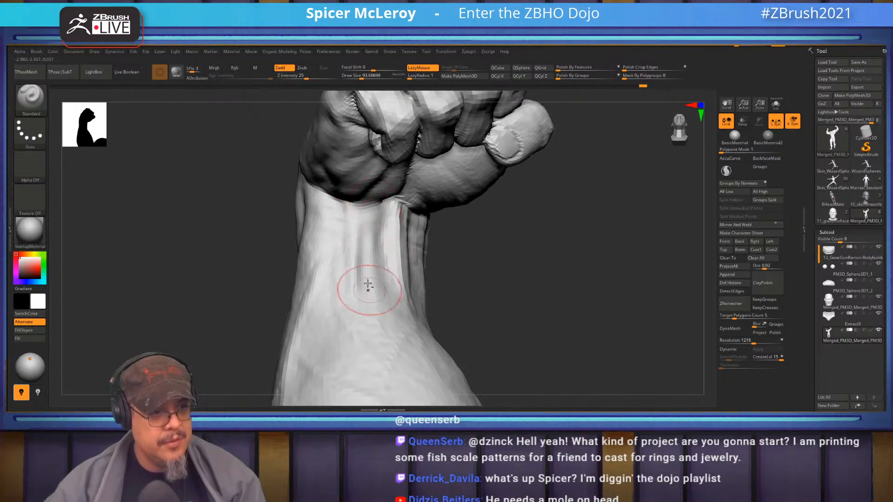
{"action": "left_click_drag", "start_coordinate": [361, 215], "coordinate": [371, 274]}
{"action": "key", "text": "shift"}
{"action": "left_click_drag", "start_coordinate": [371, 233], "coordinate": [372, 244], "text": "shift"}
{"action": "left_click_drag", "start_coordinate": [481, 257], "coordinate": [442, 228]}
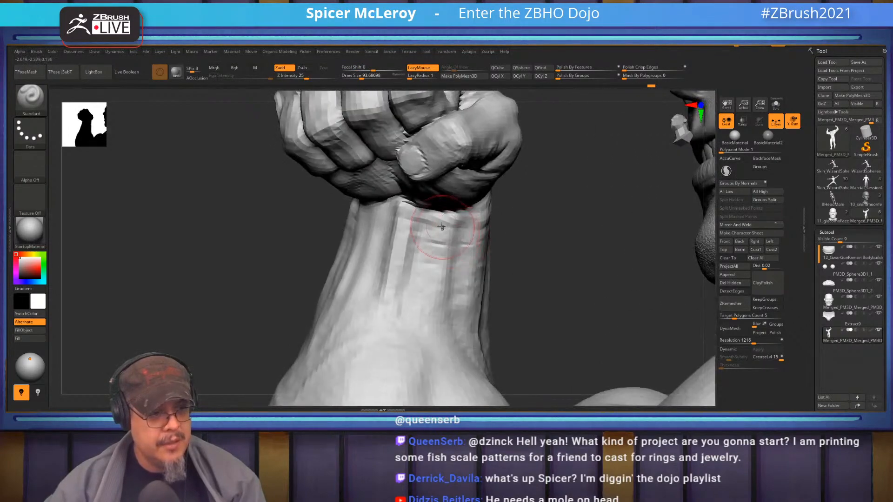
{"action": "mouse_move", "coordinate": [539, 239]}
{"action": "left_mouse_down"}
{"action": "mouse_move", "coordinate": [595, 227]}
{"action": "mouse_move", "coordinate": [577, 218]}
{"action": "left_mouse_up"}
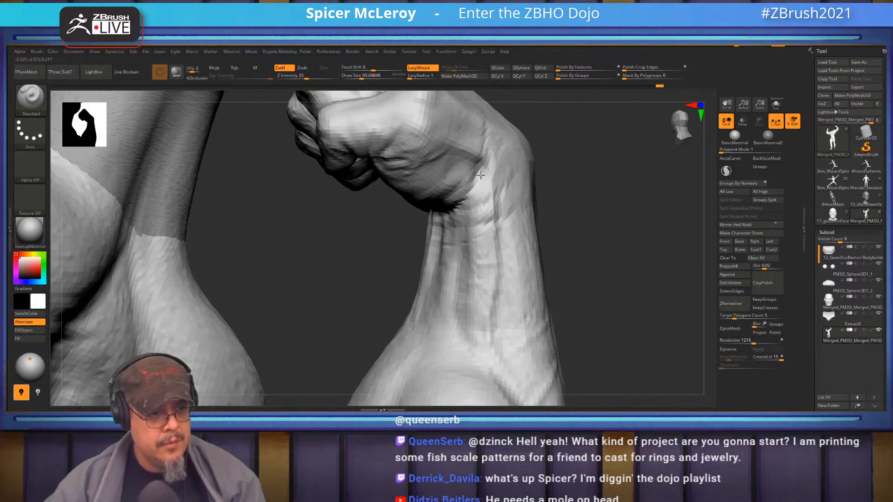
- Sculpt the tendons and creases of the wrist beneath the raised fist with the Standard brush
{"action": "left_click_drag", "start_coordinate": [497, 249], "coordinate": [483, 337]}
{"action": "mouse_move", "coordinate": [553, 249]}
{"action": "left_mouse_down"}
{"action": "mouse_move", "coordinate": [586, 247]}
{"action": "mouse_move", "coordinate": [465, 242]}
{"action": "left_mouse_up"}
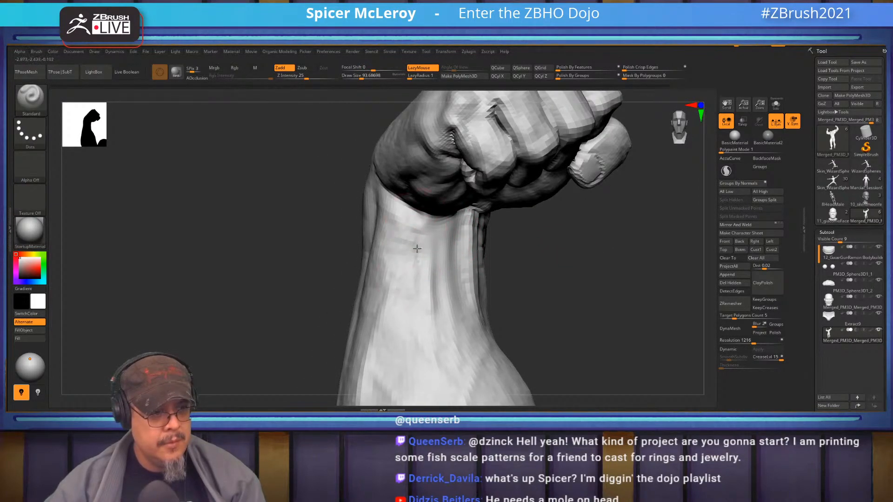
{"action": "left_click_drag", "start_coordinate": [524, 257], "coordinate": [531, 269]}
{"action": "key", "text": "f"}
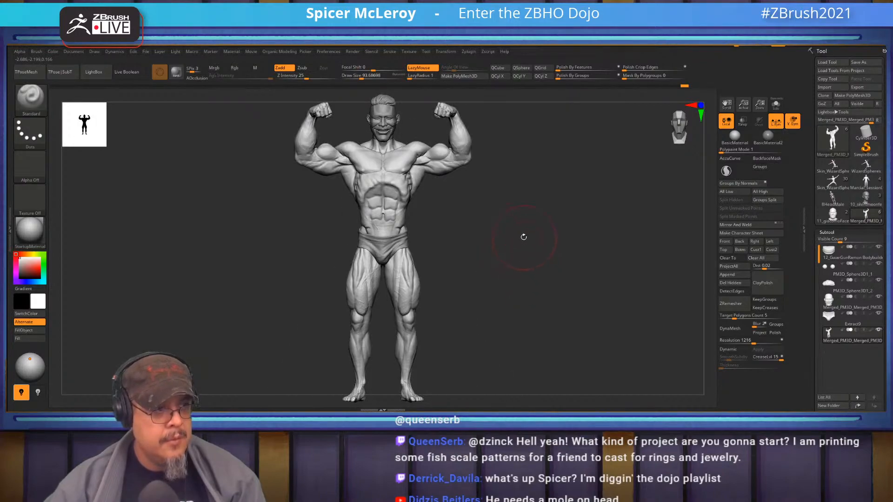
- Switch to the browser and open the Biology Dictionary biceps femoris image from the search results in its own tab
{"action": "mouse_move", "coordinate": [503, 233]}
{"action": "left_mouse_down", "text": "alt"}
{"action": "mouse_move", "coordinate": [538, 277]}
{"action": "mouse_move", "coordinate": [535, 245]}
{"action": "mouse_move", "coordinate": [469, 187]}
{"action": "left_mouse_up", "text": "alt"}
{"action": "mouse_move", "coordinate": [420, 225]}
{"action": "right_mouse_down", "text": "ctrl"}
{"action": "mouse_move", "coordinate": [421, 261]}
{"action": "mouse_move", "coordinate": [471, 291]}
{"action": "right_mouse_up", "text": "ctrl"}
{"action": "left_click_drag", "start_coordinate": [472, 291], "coordinate": [600, 268]}
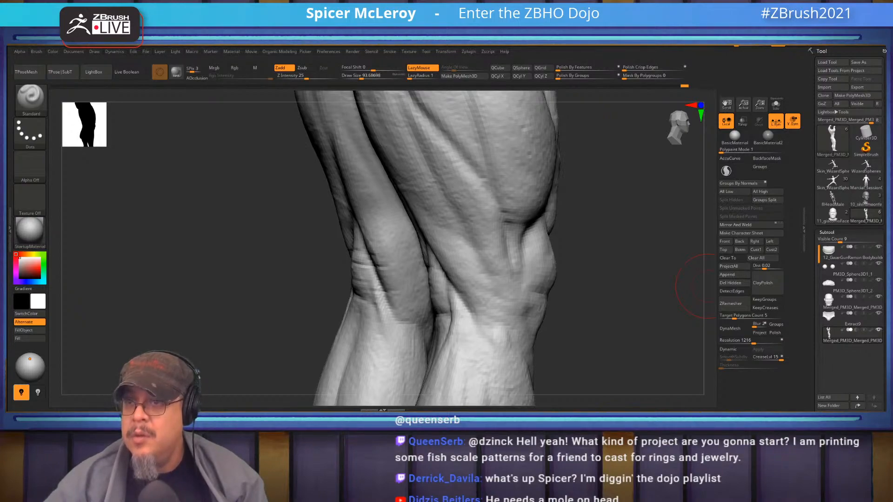
{"action": "left_click_drag", "start_coordinate": [830, 244], "coordinate": [349, 48]}
{"action": "right_click", "coordinate": [740, 229]}
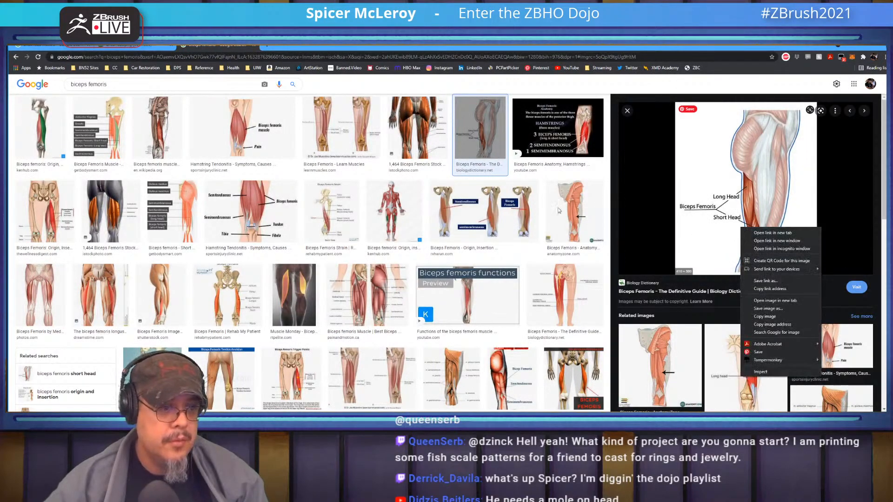
{"action": "left_click", "coordinate": [774, 301]}
{"action": "key", "text": "ctrl+Tab"}
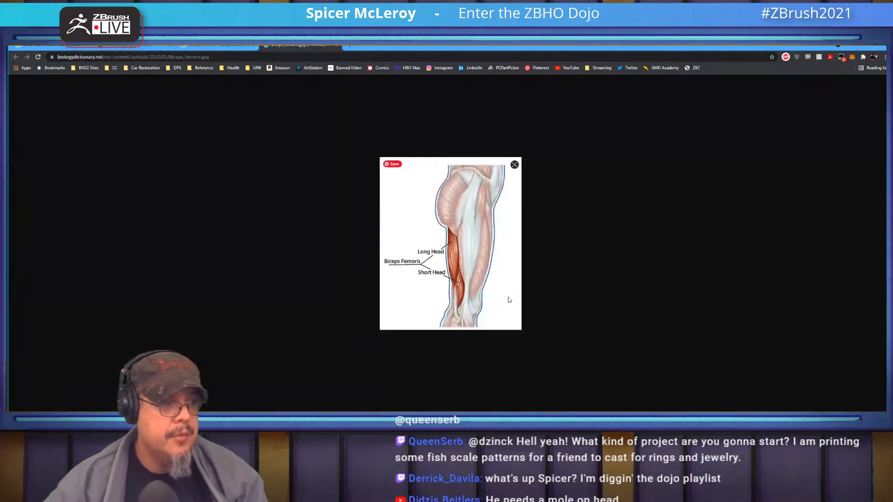
- Examine the long head, short head and knee tendon of the biceps femoris in the enlarged reference image
{"action": "scroll", "coordinate": [460, 300], "scroll_direction": "up", "scroll_amount": 9, "text": "ctrl"}
{"action": "scroll", "coordinate": [501, 334], "scroll_direction": "down", "scroll_amount": 3}
{"action": "scroll", "coordinate": [503, 337], "scroll_direction": "down", "scroll_amount": 2}
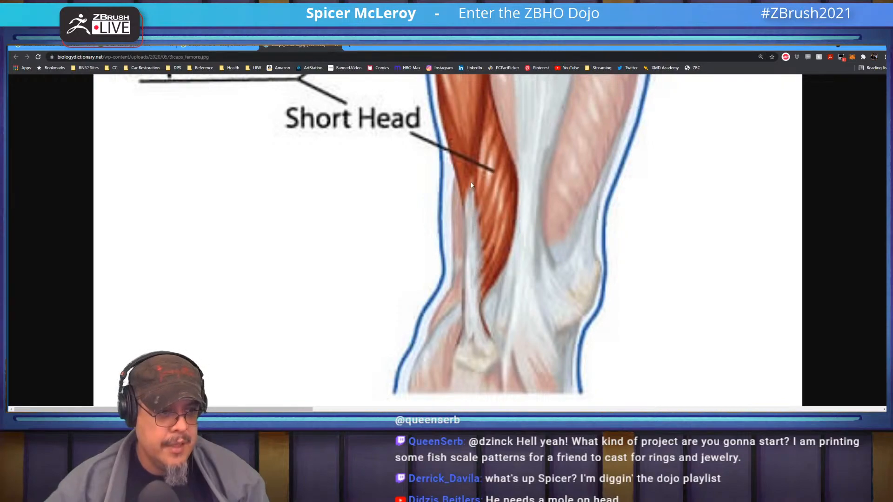
{"action": "scroll", "coordinate": [470, 183], "scroll_direction": "up", "scroll_amount": 3}
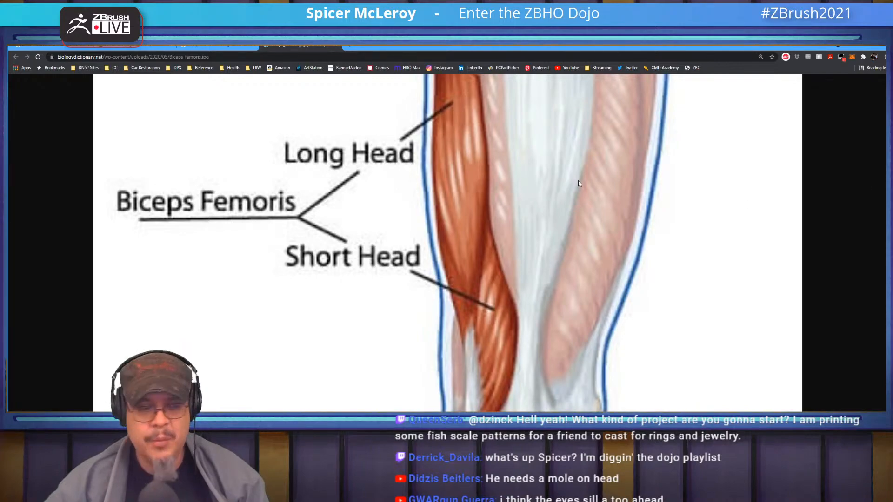
{"action": "scroll", "coordinate": [509, 235], "scroll_direction": "down", "scroll_amount": 3}
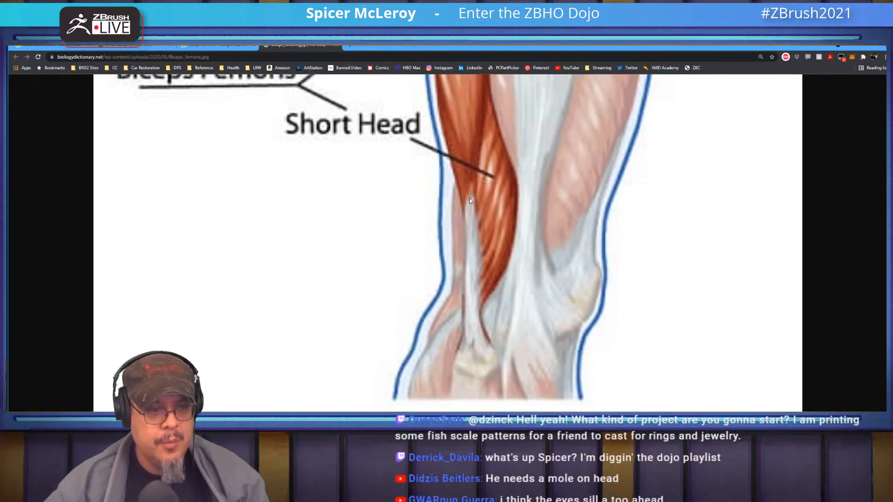
{"action": "scroll", "coordinate": [503, 368], "scroll_direction": "up", "scroll_amount": 2}
{"action": "key", "text": "alt+Tab"}
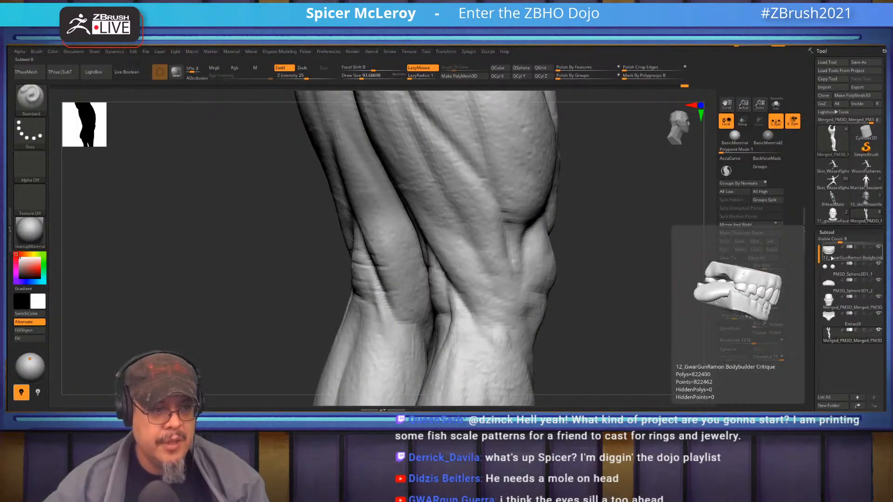
- Back in ZBrush, sculpt the tendons and lower thigh forms around the outer side of the knee with the Standard brush
{"action": "mouse_move", "coordinate": [636, 275]}
{"action": "left_mouse_down"}
{"action": "mouse_move", "coordinate": [623, 273]}
{"action": "mouse_move", "coordinate": [642, 291]}
{"action": "mouse_move", "coordinate": [632, 279]}
{"action": "left_mouse_up"}
{"action": "key", "text": "alt+Tab"}
{"action": "key", "text": "alt+Tab"}
{"action": "left_click_drag", "start_coordinate": [636, 242], "coordinate": [607, 248]}
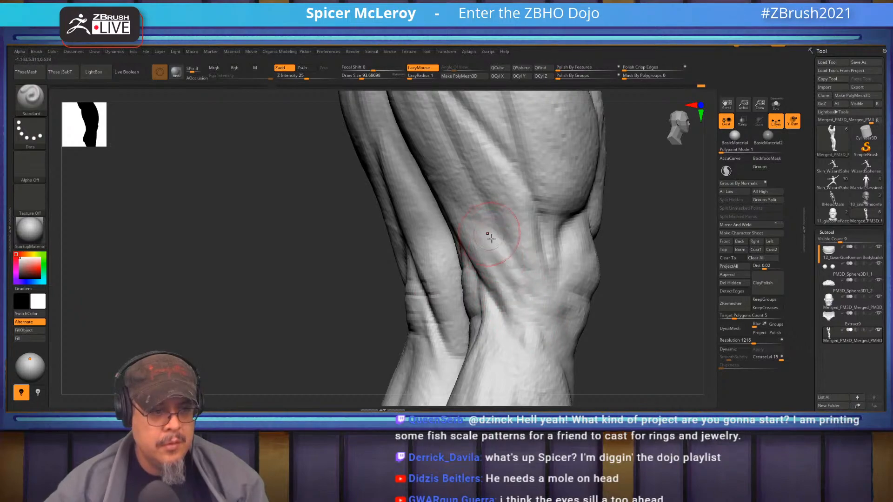
{"action": "key", "text": "ctrl+z"}
{"action": "mouse_move", "coordinate": [469, 242]}
{"action": "left_mouse_down"}
{"action": "mouse_move", "coordinate": [499, 265]}
{"action": "mouse_move", "coordinate": [475, 229]}
{"action": "left_mouse_up"}
{"action": "left_click_drag", "start_coordinate": [652, 233], "coordinate": [659, 275], "text": "alt"}
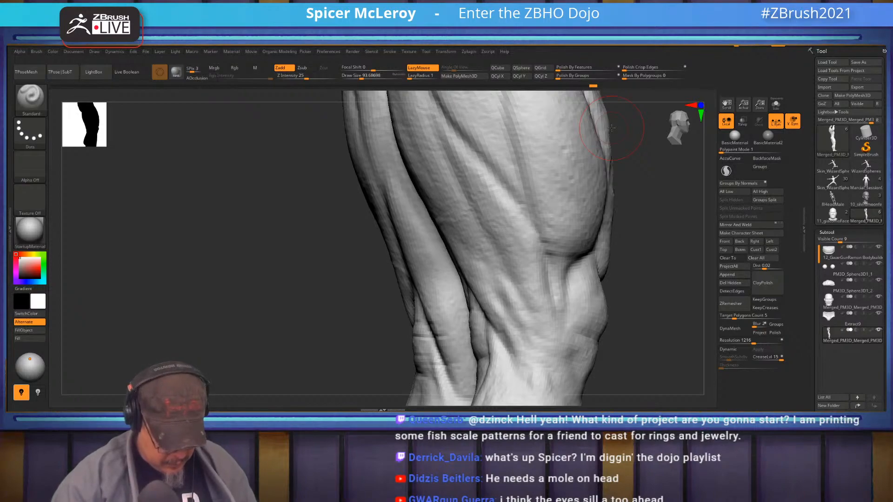
{"action": "left_click_drag", "start_coordinate": [614, 242], "coordinate": [570, 279]}
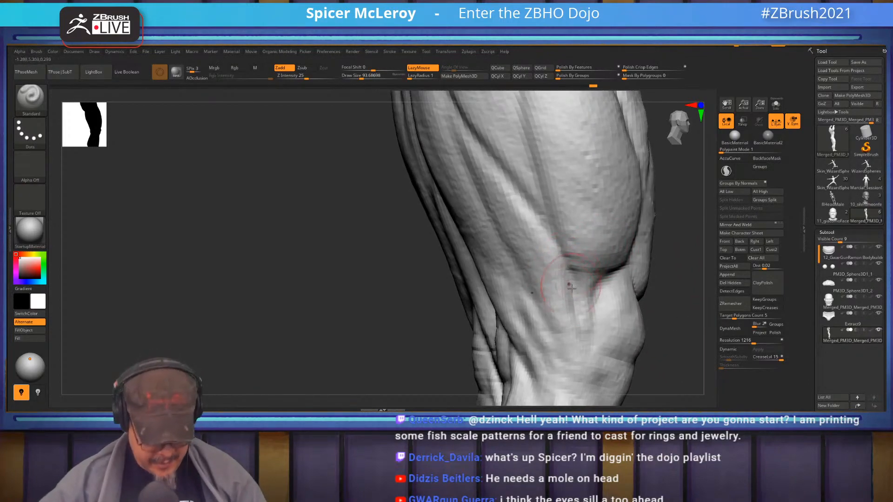
{"action": "left_click_drag", "start_coordinate": [674, 260], "coordinate": [683, 303]}
{"action": "right_click_drag", "start_coordinate": [564, 321], "coordinate": [551, 275], "text": "alt"}
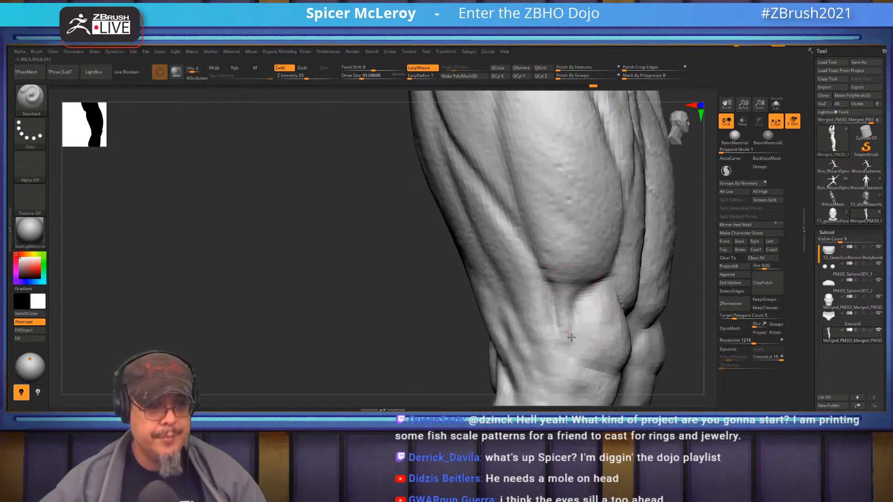
- Build up the outer thigh muscle between the briefs and the knee with the ClayBuildup brush
{"action": "mouse_move", "coordinate": [566, 337]}
{"action": "right_mouse_down"}
{"action": "mouse_move", "coordinate": [505, 326]}
{"action": "mouse_move", "coordinate": [562, 293]}
{"action": "mouse_move", "coordinate": [563, 303]}
{"action": "mouse_move", "coordinate": [552, 261]}
{"action": "mouse_move", "coordinate": [484, 255]}
{"action": "mouse_move", "coordinate": [521, 233]}
{"action": "mouse_move", "coordinate": [527, 274]}
{"action": "right_mouse_up"}
{"action": "key", "text": "b"}
{"action": "key", "text": "c"}
{"action": "key", "text": "b"}
{"action": "right_click_drag", "start_coordinate": [519, 326], "coordinate": [502, 267], "text": "alt"}
{"action": "mouse_move", "coordinate": [502, 267]}
{"action": "left_mouse_down"}
{"action": "mouse_move", "coordinate": [549, 279]}
{"action": "mouse_move", "coordinate": [565, 296]}
{"action": "mouse_move", "coordinate": [625, 258]}
{"action": "mouse_move", "coordinate": [600, 265]}
{"action": "left_mouse_up"}
{"action": "right_click_drag", "start_coordinate": [600, 266], "coordinate": [590, 283], "text": "alt"}
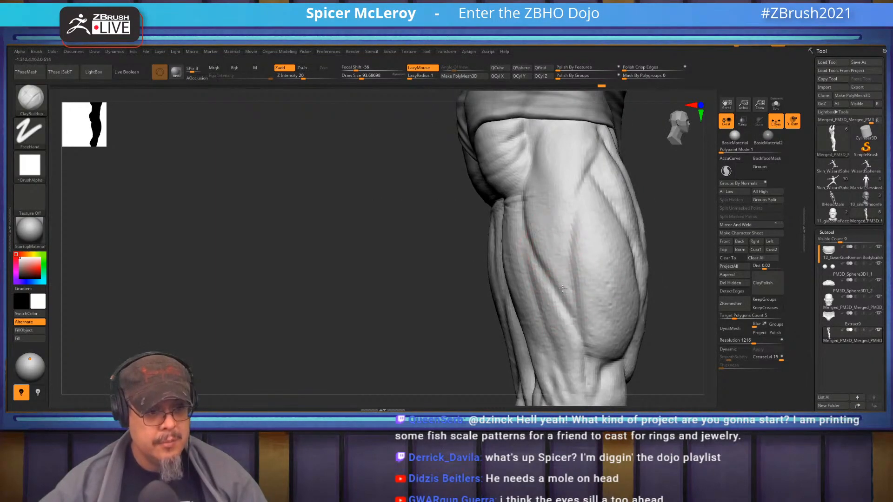
{"action": "left_click_drag", "start_coordinate": [558, 271], "coordinate": [557, 352]}
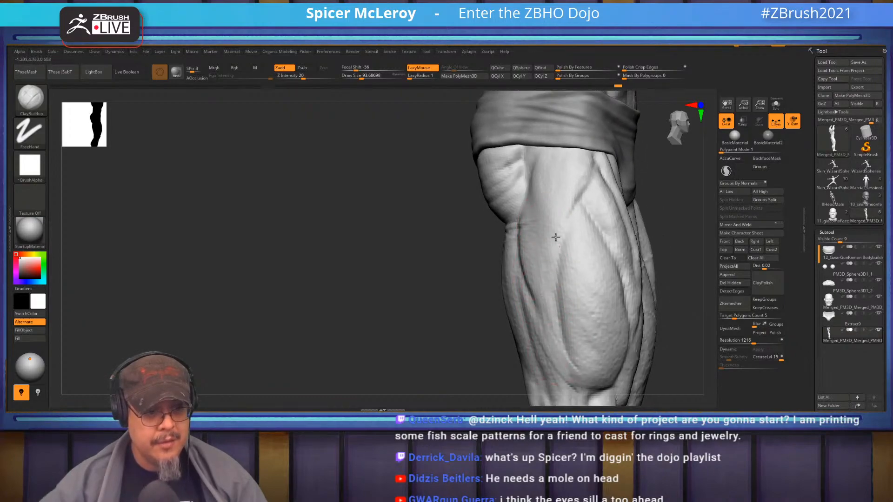
{"action": "left_click_drag", "start_coordinate": [560, 256], "coordinate": [548, 225]}
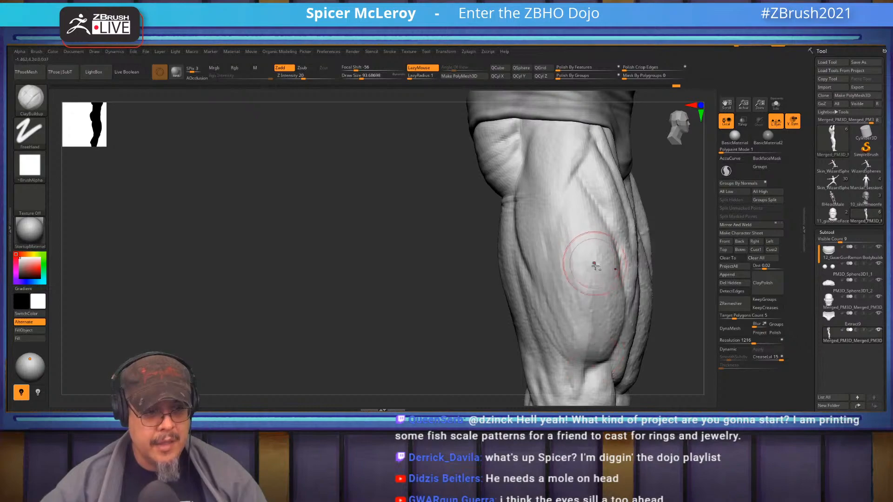
{"action": "right_click_drag", "start_coordinate": [558, 237], "coordinate": [578, 233]}
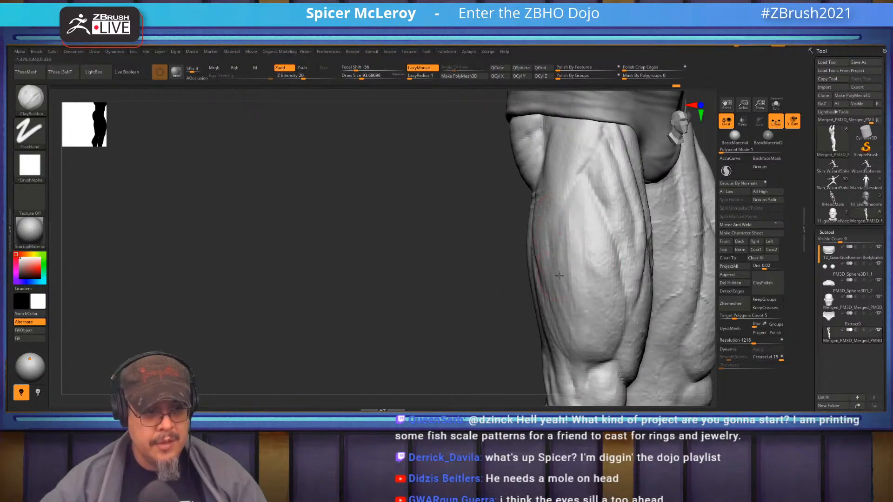
- Refine the fibres and lower end of the outer thigh muscle where it meets the knee
{"action": "key", "text": "shift+d"}
{"action": "right_click_drag", "start_coordinate": [546, 226], "coordinate": [568, 269]}
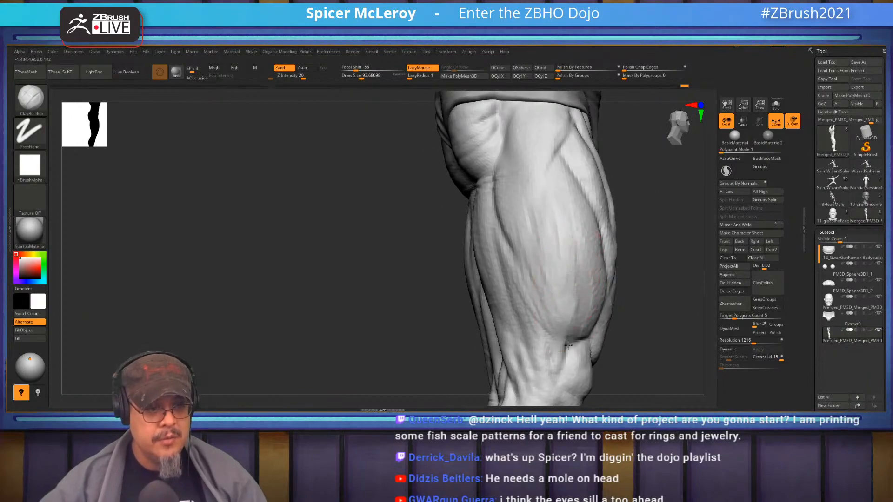
{"action": "mouse_move", "coordinate": [567, 346]}
{"action": "right_mouse_down"}
{"action": "mouse_move", "coordinate": [585, 250]}
{"action": "mouse_move", "coordinate": [566, 279]}
{"action": "right_mouse_up"}
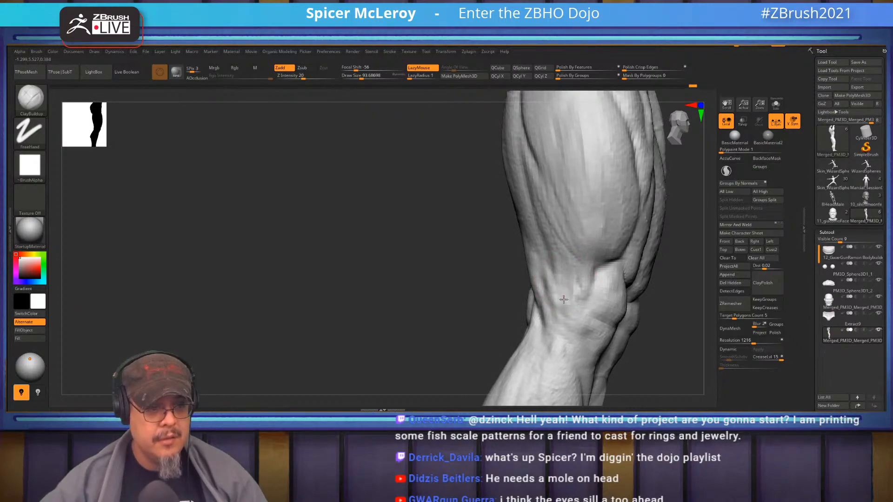
- Carve the grooves between the tendons on the outer side of the knee with the DamStandard brush
{"action": "mouse_move", "coordinate": [565, 288]}
{"action": "right_mouse_down"}
{"action": "mouse_move", "coordinate": [554, 283]}
{"action": "mouse_move", "coordinate": [622, 347]}
{"action": "mouse_move", "coordinate": [598, 251]}
{"action": "mouse_move", "coordinate": [594, 265]}
{"action": "right_mouse_up"}
{"action": "key", "text": "b"}
{"action": "key", "text": "d"}
{"action": "key", "text": "s"}
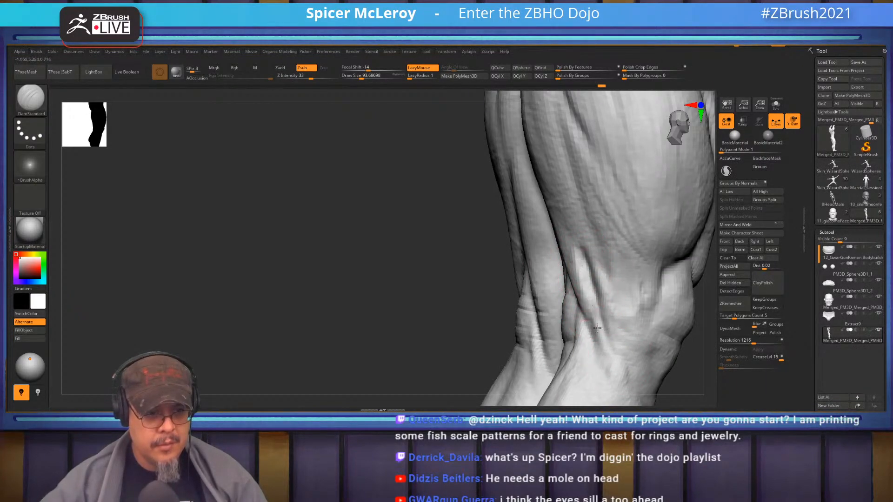
- Add volume along the lower outer thigh beside the hamstring with the ClayBuildup brush
{"action": "right_click_drag", "start_coordinate": [584, 251], "coordinate": [581, 275], "text": "alt"}
{"action": "key", "text": "b"}
{"action": "key", "text": "c"}
{"action": "key", "text": "b"}
{"action": "right_click_drag", "start_coordinate": [573, 216], "coordinate": [576, 265], "text": "alt"}
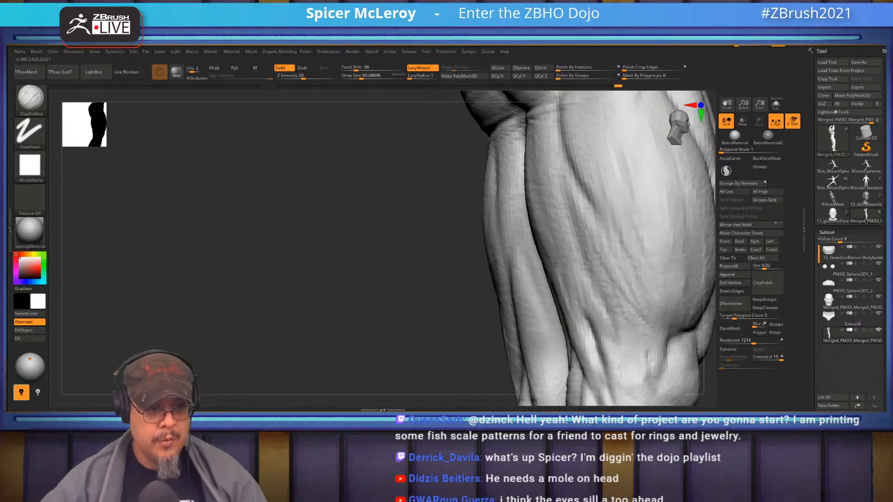
- Build up the hamstring tendons and surrounding forms at the back of the knee with ClayBuildup strokes
{"action": "right_click_drag", "start_coordinate": [583, 278], "coordinate": [672, 272]}
{"action": "key", "text": "f"}
{"action": "mouse_move", "coordinate": [584, 253]}
{"action": "right_mouse_down", "text": "alt"}
{"action": "mouse_move", "coordinate": [686, 217]}
{"action": "mouse_move", "coordinate": [592, 252]}
{"action": "mouse_move", "coordinate": [593, 321]}
{"action": "right_mouse_up", "text": "alt"}
{"action": "right_click_drag", "start_coordinate": [535, 312], "coordinate": [569, 261]}
{"action": "mouse_move", "coordinate": [588, 351]}
{"action": "right_mouse_down"}
{"action": "mouse_move", "coordinate": [558, 278]}
{"action": "mouse_move", "coordinate": [532, 263]}
{"action": "mouse_move", "coordinate": [512, 270]}
{"action": "right_mouse_up"}
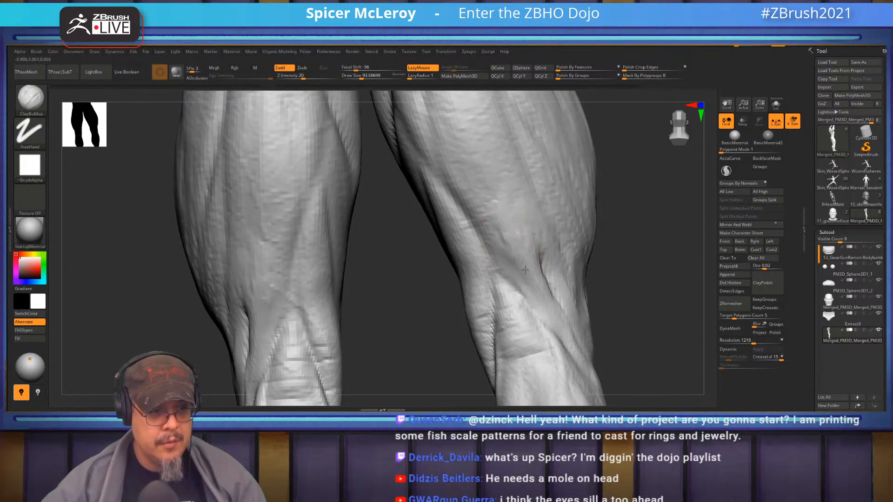
{"action": "right_click_drag", "start_coordinate": [511, 242], "coordinate": [555, 310]}
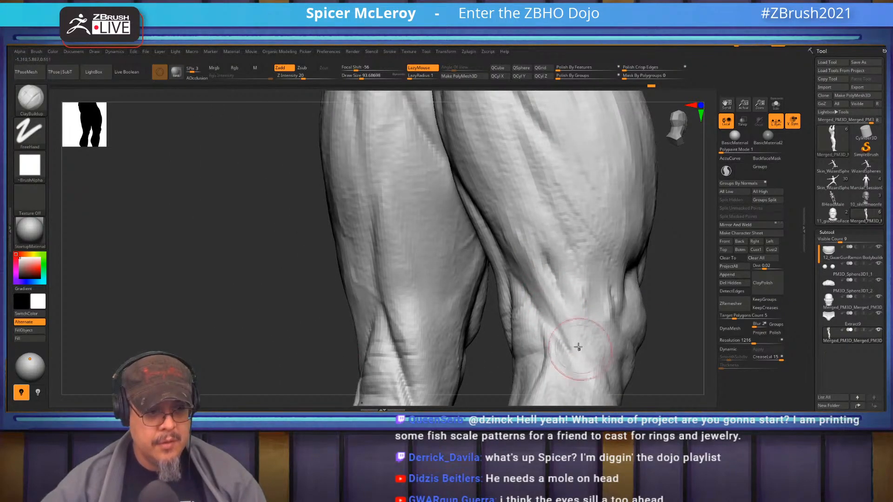
- Strengthen the biceps femoris tendon running down the outer side of the knee with ClayBuildup strokes
{"action": "right_click_drag", "start_coordinate": [521, 277], "coordinate": [558, 315]}
{"action": "mouse_move", "coordinate": [556, 279]}
{"action": "right_mouse_down"}
{"action": "mouse_move", "coordinate": [538, 251]}
{"action": "mouse_move", "coordinate": [534, 258]}
{"action": "mouse_move", "coordinate": [564, 251]}
{"action": "mouse_move", "coordinate": [567, 273]}
{"action": "right_mouse_up"}
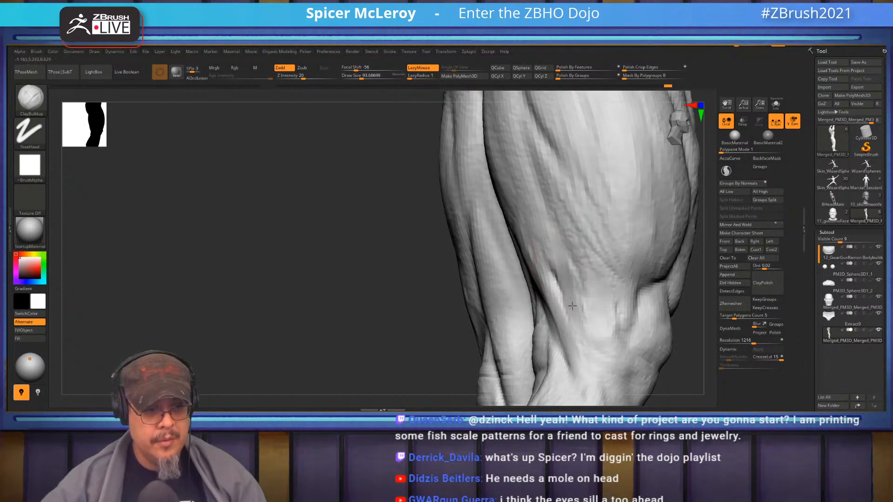
{"action": "left_click_drag", "start_coordinate": [555, 296], "coordinate": [574, 350]}
{"action": "right_click_drag", "start_coordinate": [547, 261], "coordinate": [571, 338]}
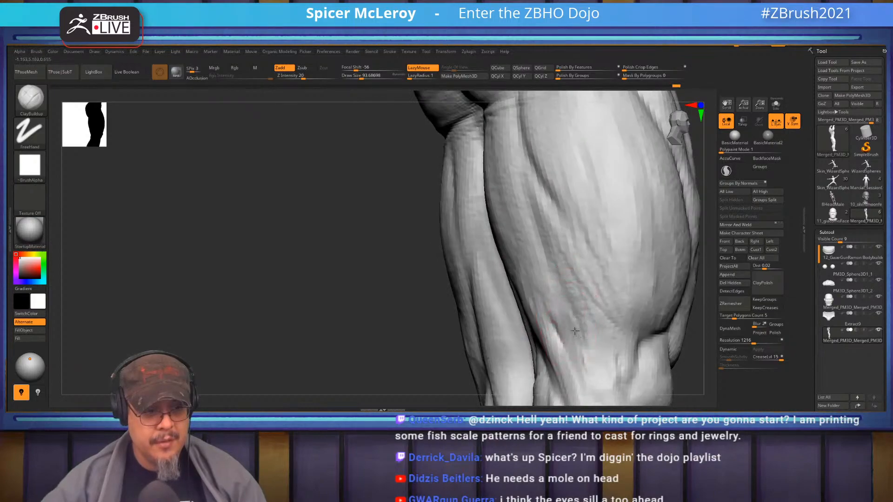
{"action": "left_click_drag", "start_coordinate": [547, 293], "coordinate": [561, 324]}
- Shape the back of the lower leg from the base of the calf muscles down to the ankle
{"action": "right_click_drag", "start_coordinate": [535, 301], "coordinate": [471, 265], "text": "ctrl"}
{"action": "mouse_move", "coordinate": [623, 269]}
{"action": "right_mouse_down"}
{"action": "mouse_move", "coordinate": [645, 270]}
{"action": "mouse_move", "coordinate": [618, 293]}
{"action": "mouse_move", "coordinate": [624, 299]}
{"action": "mouse_move", "coordinate": [597, 344]}
{"action": "mouse_move", "coordinate": [616, 274]}
{"action": "mouse_move", "coordinate": [607, 240]}
{"action": "mouse_move", "coordinate": [584, 337]}
{"action": "mouse_move", "coordinate": [563, 253]}
{"action": "right_mouse_up"}
{"action": "right_click_drag", "start_coordinate": [522, 226], "coordinate": [504, 252]}
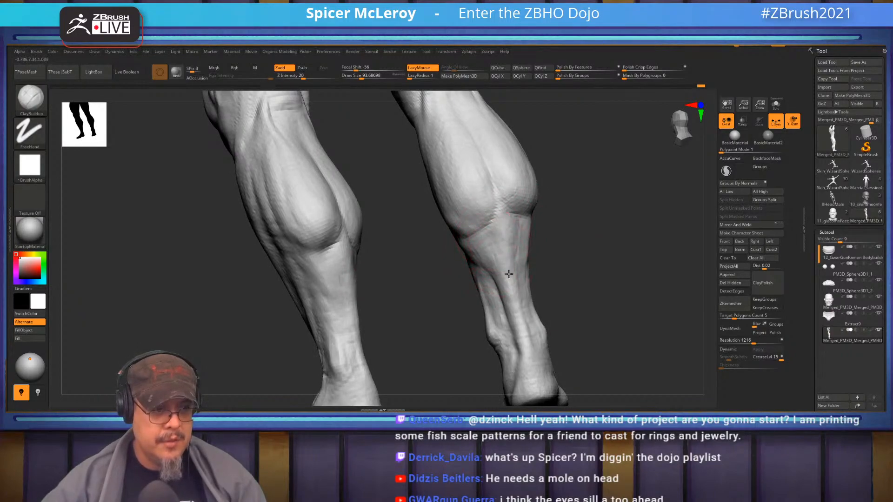
{"action": "right_click_drag", "start_coordinate": [578, 243], "coordinate": [525, 249]}
{"action": "right_click_drag", "start_coordinate": [523, 281], "coordinate": [521, 234]}
{"action": "right_click_drag", "start_coordinate": [524, 316], "coordinate": [489, 290]}
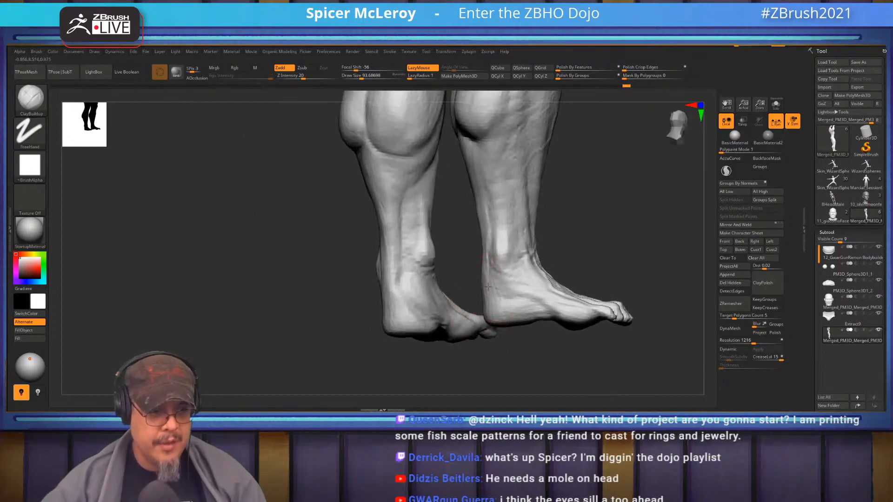
- Build up the heel and the side of the foot with the ClayBuildup brush
{"action": "right_click_drag", "start_coordinate": [513, 362], "coordinate": [296, 318]}
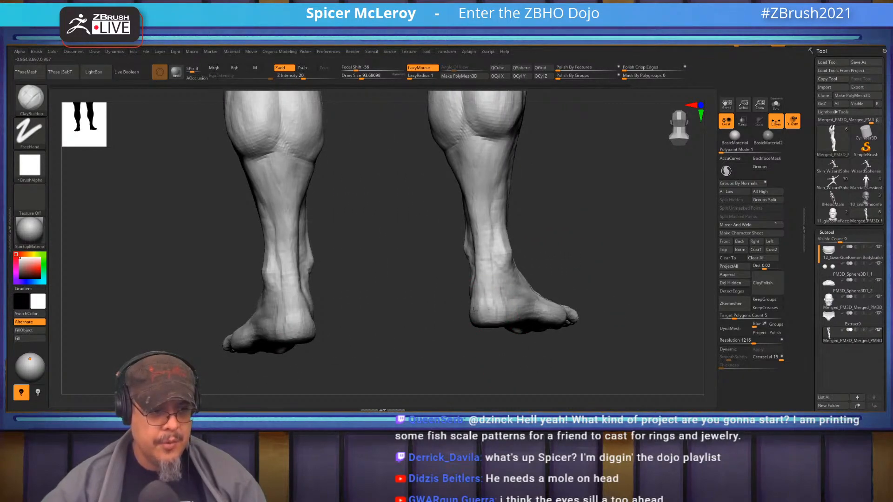
{"action": "right_click_drag", "start_coordinate": [567, 309], "coordinate": [542, 353]}
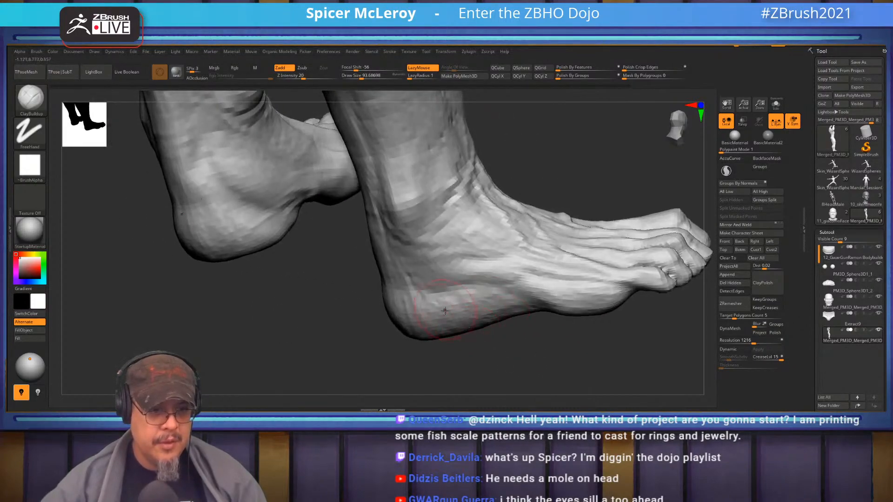
{"action": "mouse_move", "coordinate": [491, 324]}
{"action": "left_mouse_down"}
{"action": "mouse_move", "coordinate": [532, 302]}
{"action": "mouse_move", "coordinate": [426, 301]}
{"action": "mouse_move", "coordinate": [447, 312]}
{"action": "mouse_move", "coordinate": [502, 300]}
{"action": "mouse_move", "coordinate": [542, 305]}
{"action": "mouse_move", "coordinate": [479, 291]}
{"action": "mouse_move", "coordinate": [418, 300]}
{"action": "mouse_move", "coordinate": [440, 332]}
{"action": "left_mouse_up"}
{"action": "mouse_move", "coordinate": [527, 307]}
{"action": "left_mouse_down"}
{"action": "mouse_move", "coordinate": [488, 295]}
{"action": "mouse_move", "coordinate": [425, 321]}
{"action": "mouse_move", "coordinate": [395, 317]}
{"action": "left_mouse_up"}
{"action": "mouse_move", "coordinate": [344, 303]}
{"action": "left_mouse_down"}
{"action": "mouse_move", "coordinate": [428, 280]}
{"action": "mouse_move", "coordinate": [458, 298]}
{"action": "mouse_move", "coordinate": [352, 296]}
{"action": "left_mouse_up"}
{"action": "mouse_move", "coordinate": [303, 265]}
{"action": "left_mouse_down"}
{"action": "mouse_move", "coordinate": [387, 273]}
{"action": "mouse_move", "coordinate": [330, 278]}
{"action": "mouse_move", "coordinate": [305, 305]}
{"action": "mouse_move", "coordinate": [315, 294]}
{"action": "mouse_move", "coordinate": [276, 303]}
{"action": "mouse_move", "coordinate": [297, 293]}
{"action": "left_mouse_up"}
- Sculpt the ankle bones and the Achilles tendon above the heel with ClayBuildup strokes
{"action": "right_click_drag", "start_coordinate": [298, 293], "coordinate": [462, 291]}
{"action": "mouse_move", "coordinate": [462, 291]}
{"action": "left_mouse_down"}
{"action": "mouse_move", "coordinate": [454, 289]}
{"action": "mouse_move", "coordinate": [476, 307]}
{"action": "mouse_move", "coordinate": [409, 319]}
{"action": "left_mouse_up"}
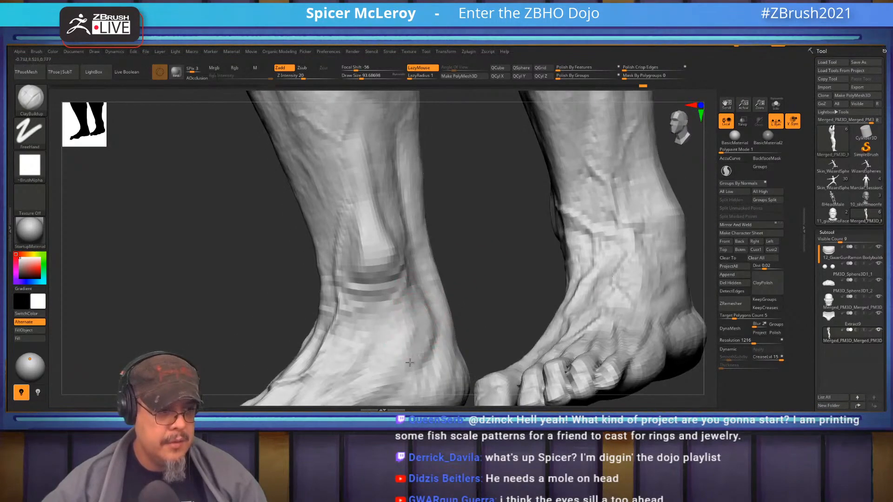
{"action": "mouse_move", "coordinate": [483, 286]}
{"action": "left_mouse_down"}
{"action": "mouse_move", "coordinate": [411, 261]}
{"action": "mouse_move", "coordinate": [452, 256]}
{"action": "mouse_move", "coordinate": [416, 312]}
{"action": "left_mouse_up"}
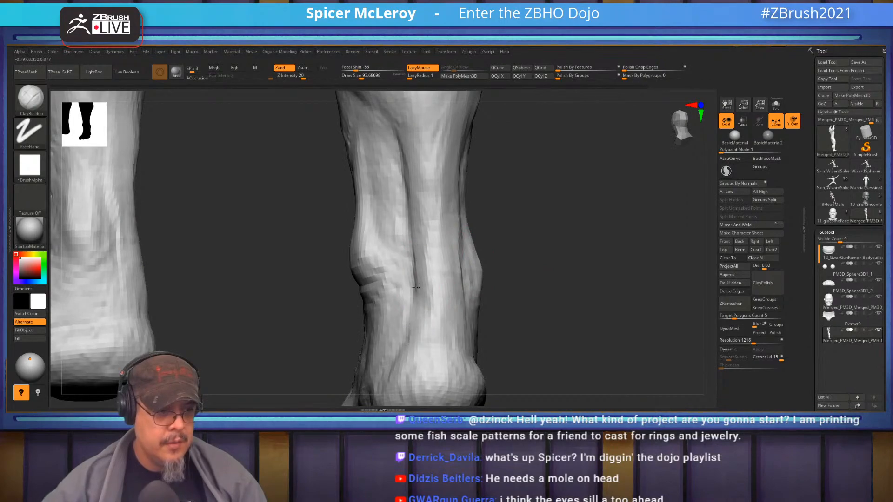
{"action": "left_click_drag", "start_coordinate": [526, 297], "coordinate": [486, 261]}
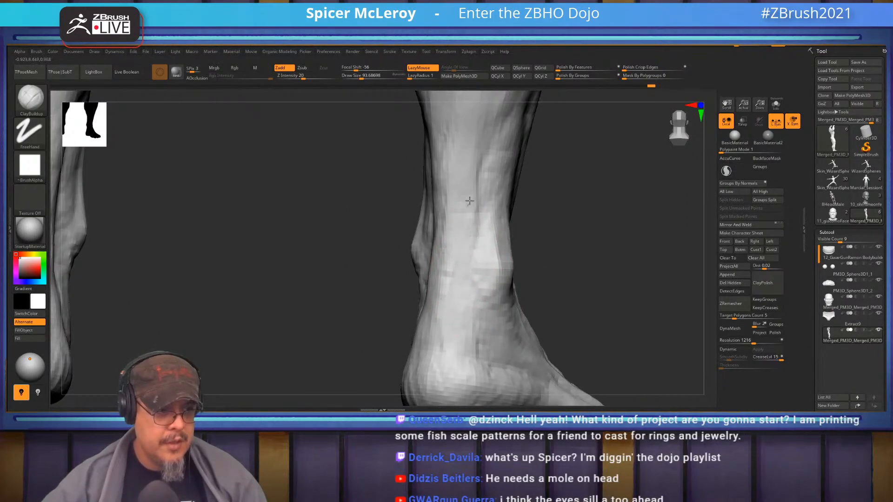
{"action": "left_click_drag", "start_coordinate": [459, 199], "coordinate": [328, 259]}
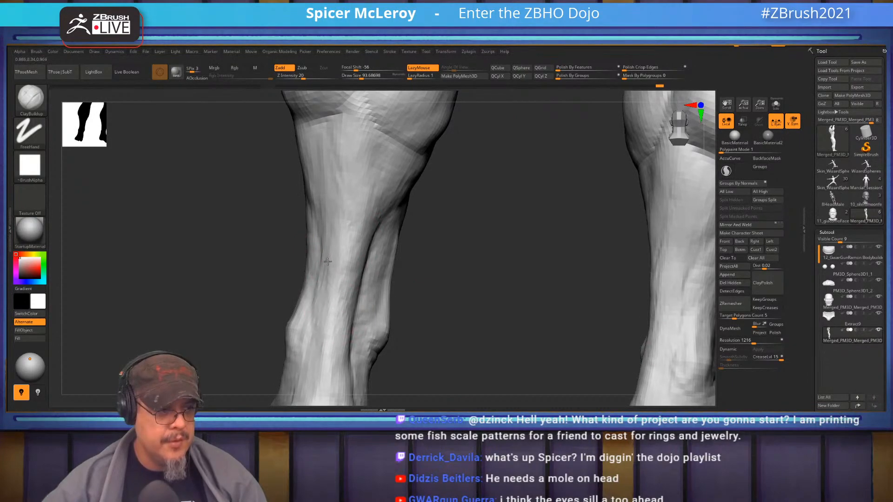
- Lower the legs' subdivision level and rework the back of the knee and upper calf with ClayBuildup strokes and smoothing
{"action": "mouse_move", "coordinate": [350, 296]}
{"action": "left_mouse_down"}
{"action": "mouse_move", "coordinate": [472, 293]}
{"action": "mouse_move", "coordinate": [437, 289]}
{"action": "mouse_move", "coordinate": [436, 278]}
{"action": "mouse_move", "coordinate": [538, 303]}
{"action": "mouse_move", "coordinate": [552, 190]}
{"action": "mouse_move", "coordinate": [531, 222]}
{"action": "mouse_move", "coordinate": [548, 240]}
{"action": "mouse_move", "coordinate": [431, 249]}
{"action": "left_mouse_up"}
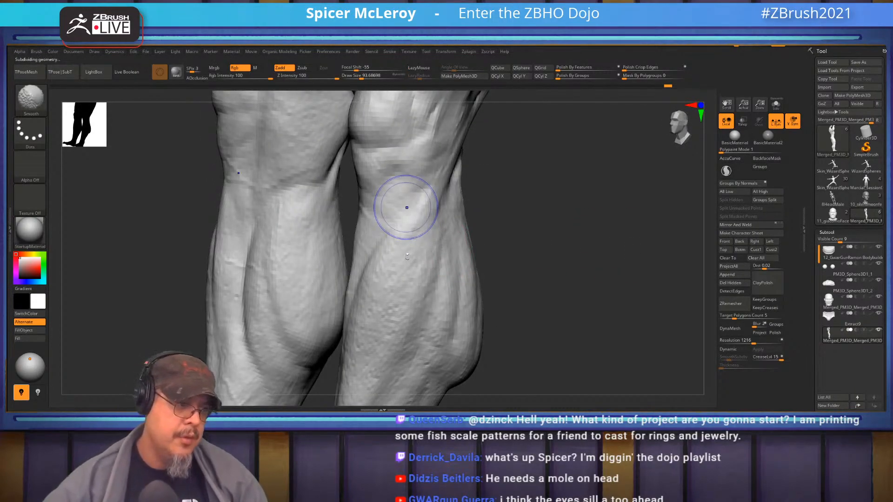
{"action": "key", "text": "shift+d"}
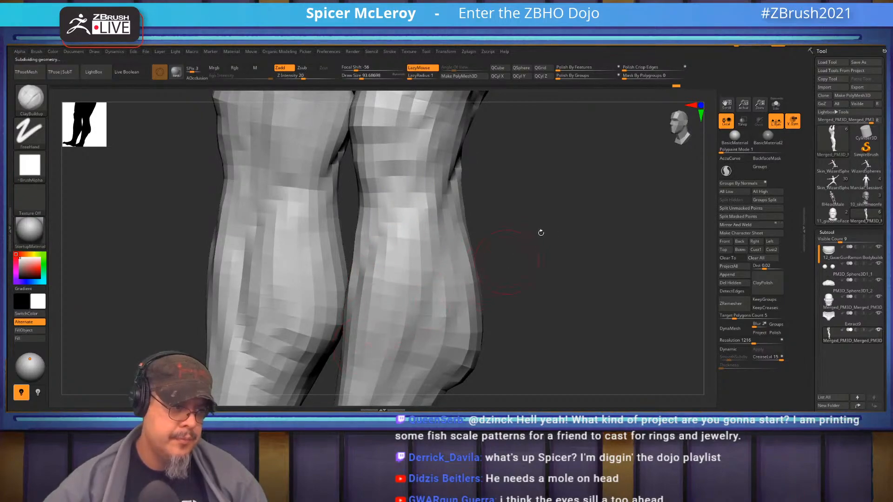
{"action": "key", "text": "d"}
{"action": "left_click_drag", "start_coordinate": [520, 217], "coordinate": [526, 216]}
{"action": "key", "text": "s"}
{"action": "left_click_drag", "start_coordinate": [406, 260], "coordinate": [419, 238]}
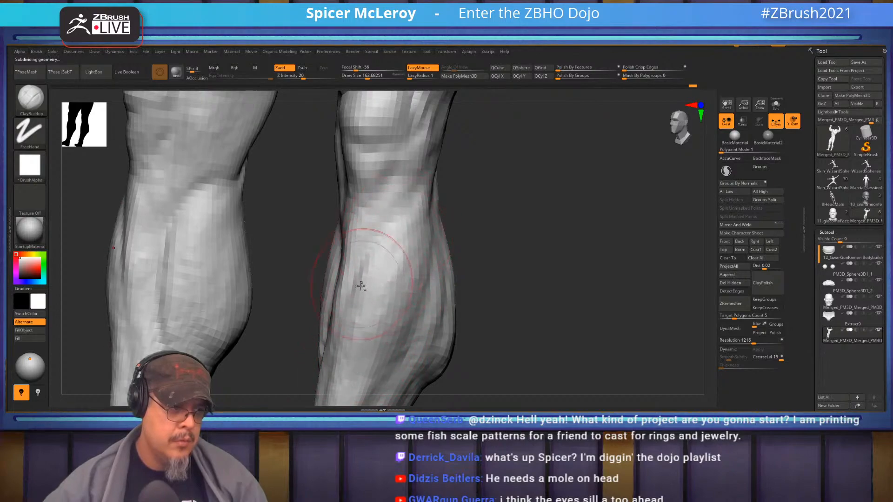
{"action": "left_click_drag", "start_coordinate": [484, 205], "coordinate": [493, 186], "text": "shift"}
{"action": "key", "text": "f"}
{"action": "mouse_move", "coordinate": [500, 260]}
{"action": "left_mouse_down", "text": "alt"}
{"action": "mouse_move", "coordinate": [546, 255]}
{"action": "mouse_move", "coordinate": [551, 230]}
{"action": "mouse_move", "coordinate": [574, 294]}
{"action": "mouse_move", "coordinate": [587, 277]}
{"action": "mouse_move", "coordinate": [583, 231]}
{"action": "mouse_move", "coordinate": [573, 225]}
{"action": "mouse_move", "coordinate": [546, 243]}
{"action": "left_mouse_up", "text": "alt"}
- Adjust the contours of the knees and calves with the Move brush
{"action": "key", "text": "b"}
{"action": "key", "text": "m"}
{"action": "key", "text": "v"}
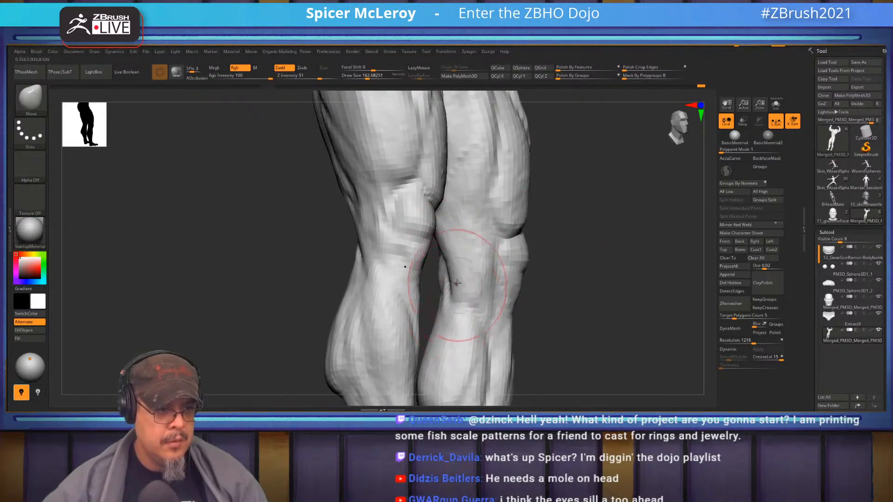
{"action": "mouse_move", "coordinate": [562, 236]}
{"action": "left_mouse_down"}
{"action": "mouse_move", "coordinate": [417, 224]}
{"action": "mouse_move", "coordinate": [625, 231]}
{"action": "mouse_move", "coordinate": [626, 219]}
{"action": "mouse_move", "coordinate": [570, 219]}
{"action": "mouse_move", "coordinate": [598, 260]}
{"action": "mouse_move", "coordinate": [542, 256]}
{"action": "mouse_move", "coordinate": [567, 271]}
{"action": "mouse_move", "coordinate": [541, 258]}
{"action": "mouse_move", "coordinate": [548, 247]}
{"action": "mouse_move", "coordinate": [573, 245]}
{"action": "mouse_move", "coordinate": [563, 265]}
{"action": "mouse_move", "coordinate": [582, 225]}
{"action": "mouse_move", "coordinate": [572, 225]}
{"action": "mouse_move", "coordinate": [571, 253]}
{"action": "mouse_move", "coordinate": [491, 268]}
{"action": "left_mouse_up"}
{"action": "mouse_move", "coordinate": [516, 262]}
{"action": "right_mouse_down", "text": "alt"}
{"action": "mouse_move", "coordinate": [526, 282]}
{"action": "mouse_move", "coordinate": [475, 276]}
{"action": "right_mouse_up", "text": "alt"}
{"action": "key", "text": "s"}
{"action": "left_click_drag", "start_coordinate": [482, 279], "coordinate": [489, 262]}
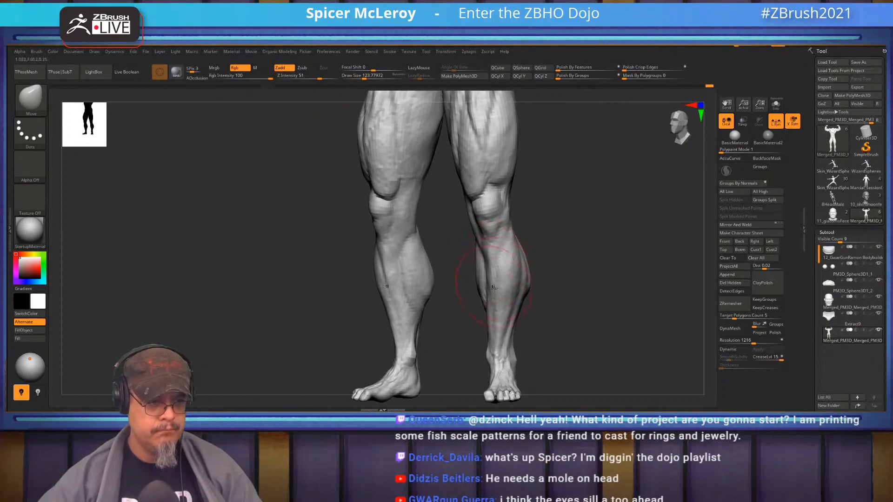
{"action": "right_click_drag", "start_coordinate": [512, 335], "coordinate": [546, 279]}
{"action": "mouse_move", "coordinate": [465, 148]}
{"action": "right_mouse_down", "text": "alt"}
{"action": "mouse_move", "coordinate": [478, 236]}
{"action": "mouse_move", "coordinate": [467, 275]}
{"action": "right_mouse_up", "text": "alt"}
- Swell the upper inner thighs below the crotch symmetrically with the Inflat brush at a draw size of about 250
{"action": "key", "text": "b"}
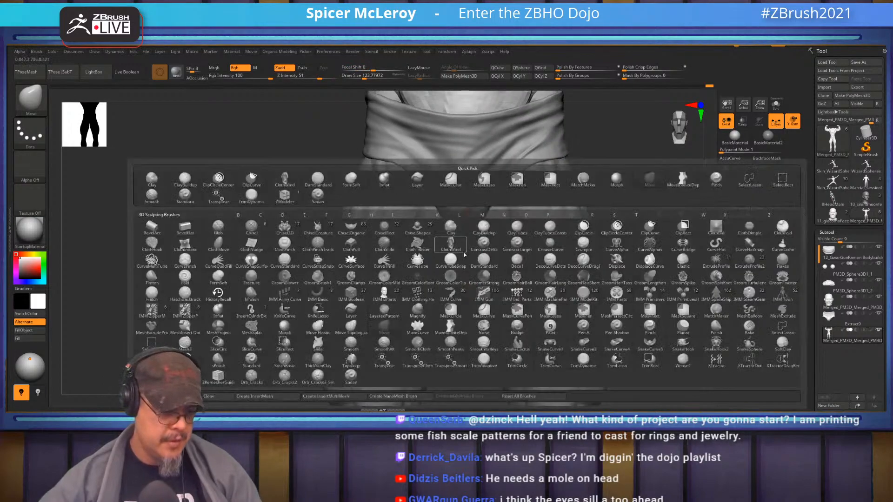
{"action": "key", "text": "i"}
{"action": "key", "text": "n"}
{"action": "right_click_drag", "start_coordinate": [463, 251], "coordinate": [455, 271], "text": "shift"}
{"action": "key", "text": "s"}
{"action": "left_click_drag", "start_coordinate": [456, 272], "coordinate": [464, 274]}
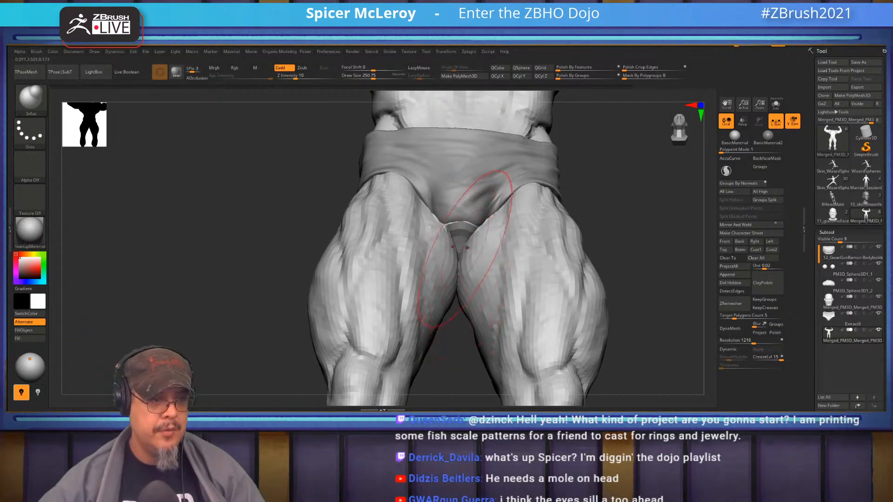
{"action": "mouse_move", "coordinate": [583, 216]}
{"action": "right_mouse_down", "text": "shift"}
{"action": "mouse_move", "coordinate": [607, 250]}
{"action": "mouse_move", "coordinate": [582, 243]}
{"action": "mouse_move", "coordinate": [577, 230]}
{"action": "right_mouse_up", "text": "shift"}
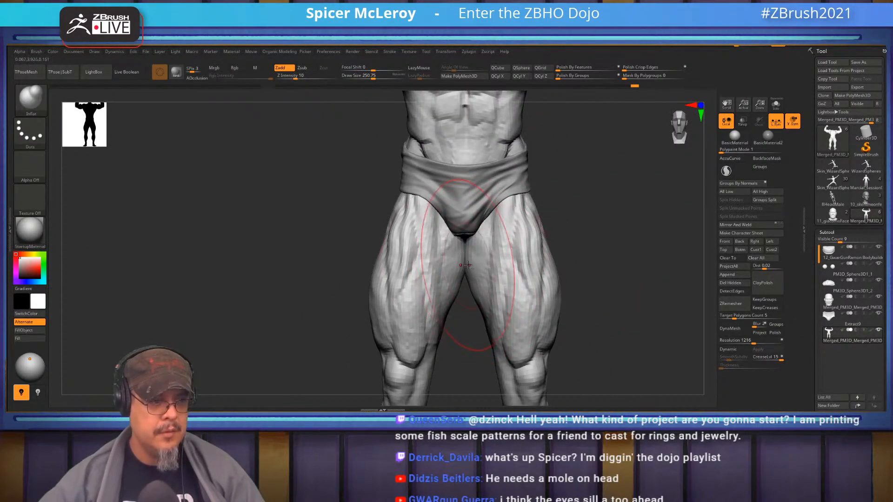
{"action": "right_click_drag", "start_coordinate": [583, 235], "coordinate": [577, 265], "text": "ctrl"}
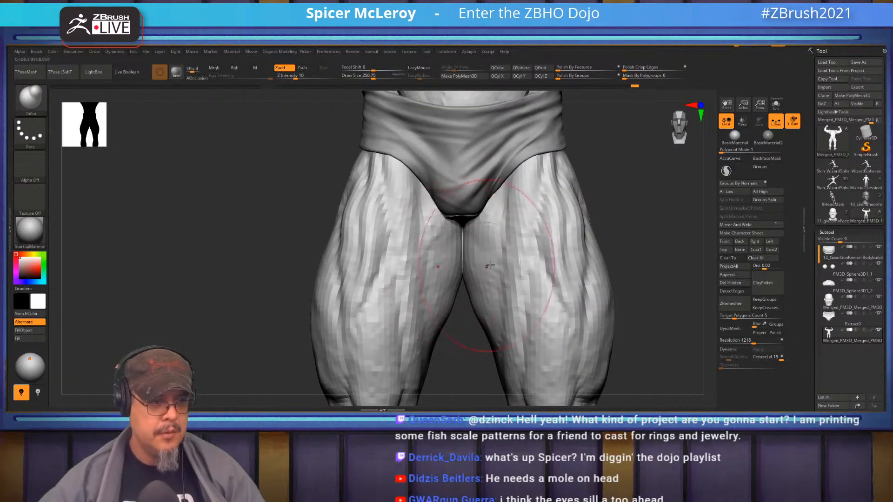
{"action": "key", "text": "f"}
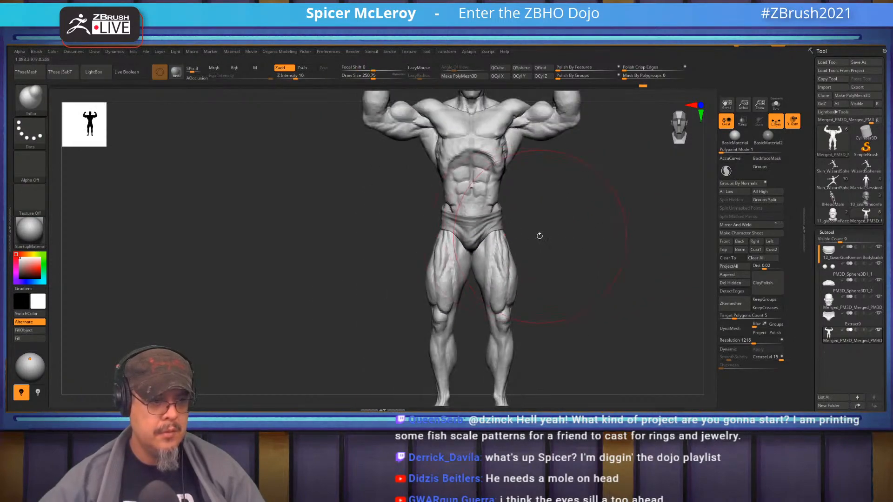
- Select the briefs subtool, then inflate the front pouch and smooth out its folds at a draw size of about 132
{"action": "mouse_move", "coordinate": [544, 231]}
{"action": "right_mouse_down"}
{"action": "mouse_move", "coordinate": [546, 212]}
{"action": "mouse_move", "coordinate": [565, 205]}
{"action": "mouse_move", "coordinate": [572, 287]}
{"action": "mouse_move", "coordinate": [587, 288]}
{"action": "right_mouse_up"}
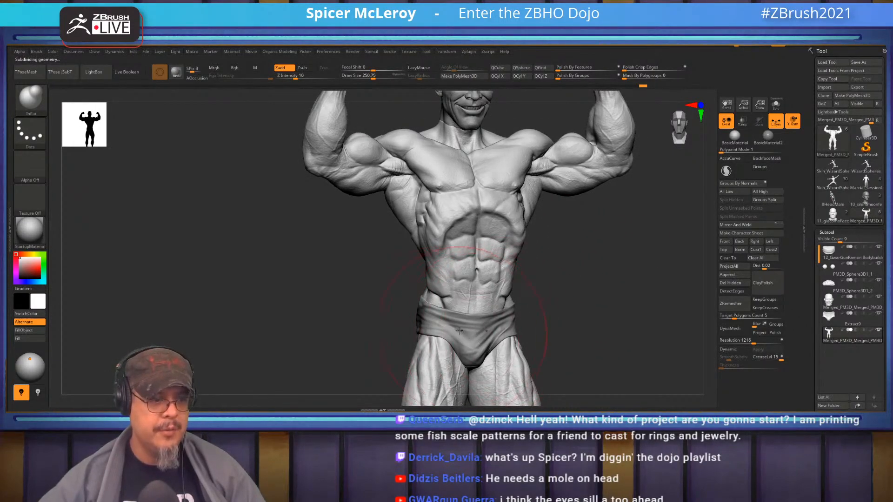
{"action": "mouse_move", "coordinate": [551, 319]}
{"action": "right_mouse_down", "text": "alt"}
{"action": "mouse_move", "coordinate": [566, 259]}
{"action": "mouse_move", "coordinate": [605, 262]}
{"action": "mouse_move", "coordinate": [621, 251]}
{"action": "mouse_move", "coordinate": [624, 270]}
{"action": "right_mouse_up", "text": "alt"}
{"action": "left_click", "coordinate": [479, 268], "text": "alt"}
{"action": "key", "text": "shift"}
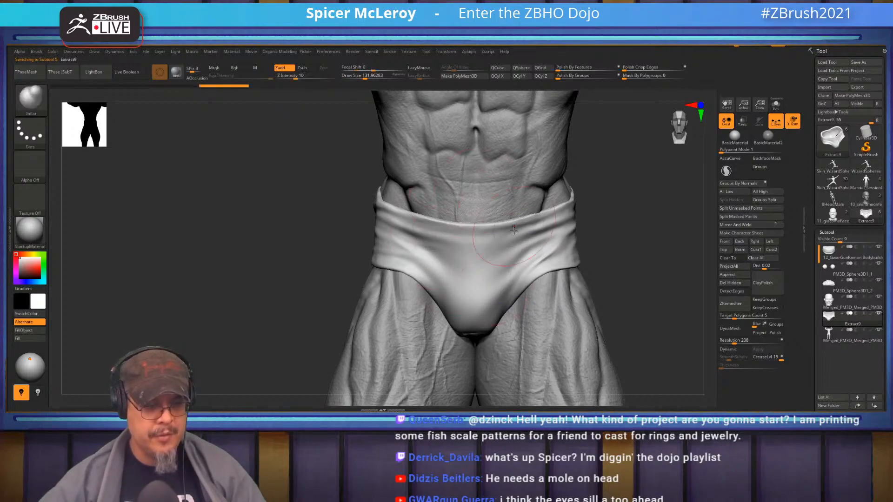
{"action": "right_click_drag", "start_coordinate": [482, 285], "coordinate": [599, 232]}
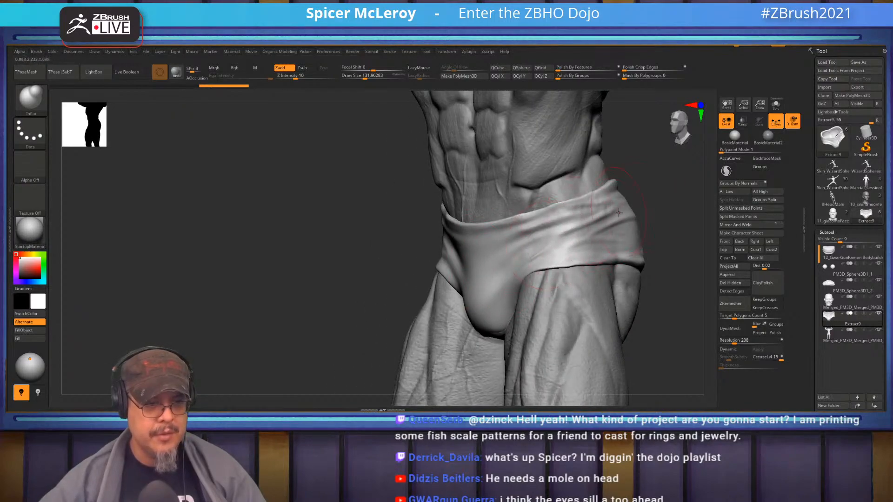
- Fill the centre crease on the back of the briefs with ClayBuildup and smooth the fabric folds around it
{"action": "mouse_move", "coordinate": [677, 235]}
{"action": "right_mouse_down"}
{"action": "mouse_move", "coordinate": [438, 254]}
{"action": "mouse_move", "coordinate": [646, 241]}
{"action": "mouse_move", "coordinate": [616, 235]}
{"action": "mouse_move", "coordinate": [620, 244]}
{"action": "right_mouse_up"}
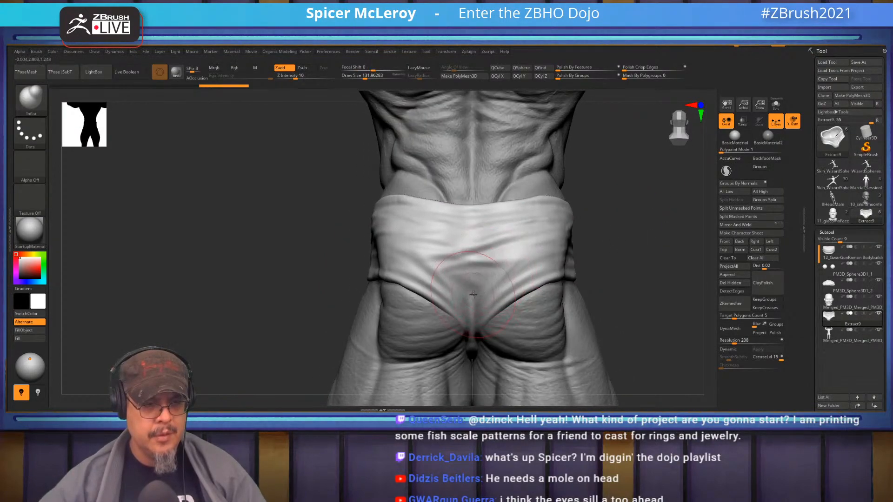
{"action": "key", "text": "b"}
{"action": "key", "text": "c"}
{"action": "key", "text": "b"}
{"action": "mouse_move", "coordinate": [468, 303]}
{"action": "left_mouse_down"}
{"action": "mouse_move", "coordinate": [471, 314]}
{"action": "mouse_move", "coordinate": [483, 300]}
{"action": "left_mouse_up"}
{"action": "key", "text": "shift"}
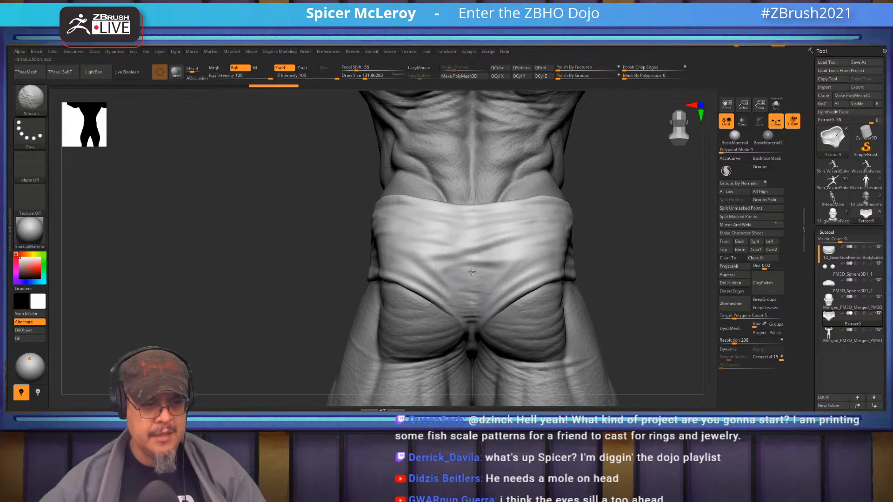
{"action": "mouse_move", "coordinate": [427, 252]}
{"action": "left_mouse_down", "text": "shift"}
{"action": "mouse_move", "coordinate": [423, 265]}
{"action": "mouse_move", "coordinate": [436, 253]}
{"action": "mouse_move", "coordinate": [550, 233]}
{"action": "left_mouse_up", "text": "shift"}
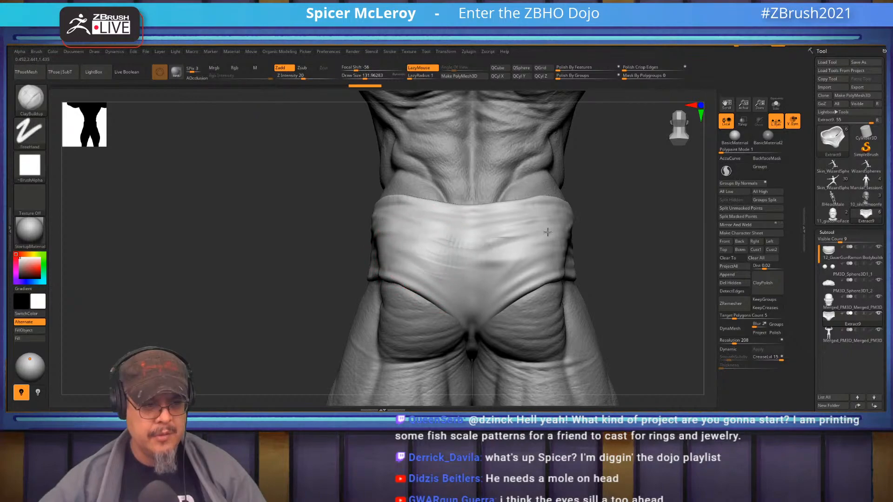
{"action": "left_click_drag", "start_coordinate": [512, 255], "coordinate": [499, 241], "text": "shift"}
- Build up the fabric across the seat of the briefs with horizontal ClayBuildup strokes and smooth it
{"action": "mouse_move", "coordinate": [488, 305]}
{"action": "left_mouse_down"}
{"action": "mouse_move", "coordinate": [468, 311]}
{"action": "mouse_move", "coordinate": [470, 261]}
{"action": "left_mouse_up"}
{"action": "mouse_move", "coordinate": [505, 244]}
{"action": "left_mouse_down"}
{"action": "mouse_move", "coordinate": [470, 248]}
{"action": "mouse_move", "coordinate": [444, 231]}
{"action": "mouse_move", "coordinate": [404, 263]}
{"action": "left_mouse_up"}
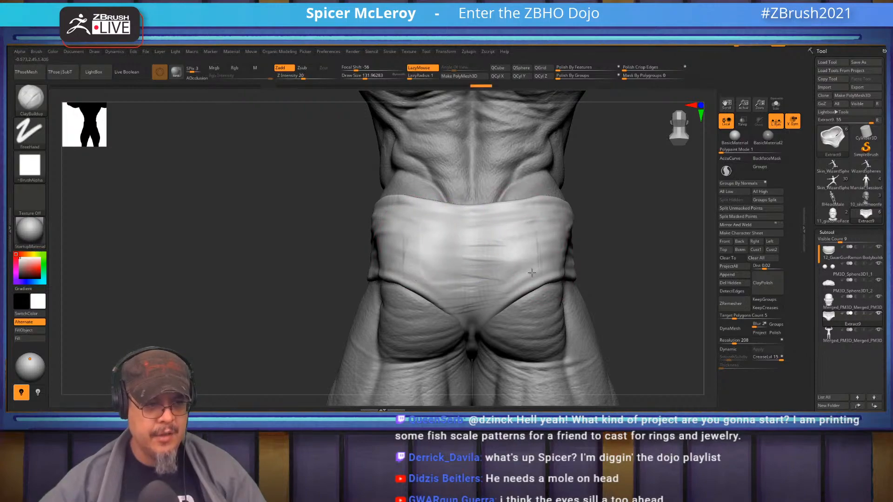
{"action": "left_click_drag", "start_coordinate": [515, 246], "coordinate": [421, 253]}
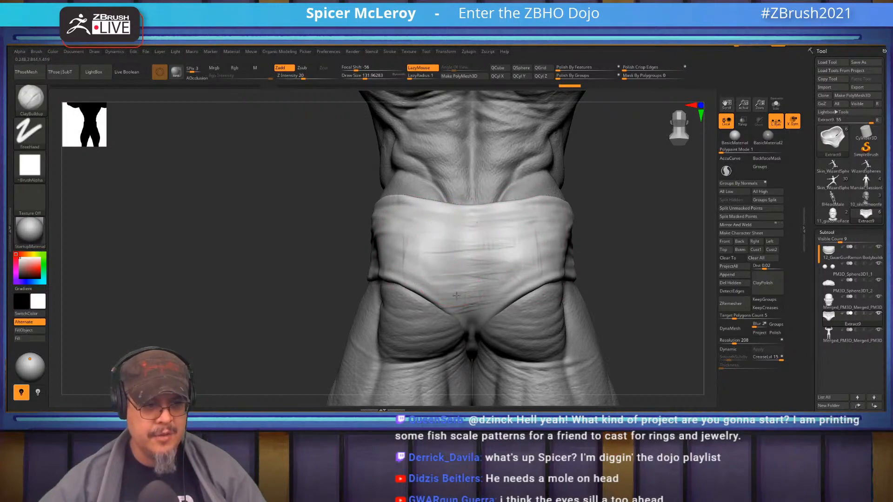
{"action": "left_click_drag", "start_coordinate": [522, 231], "coordinate": [458, 243], "text": "shift"}
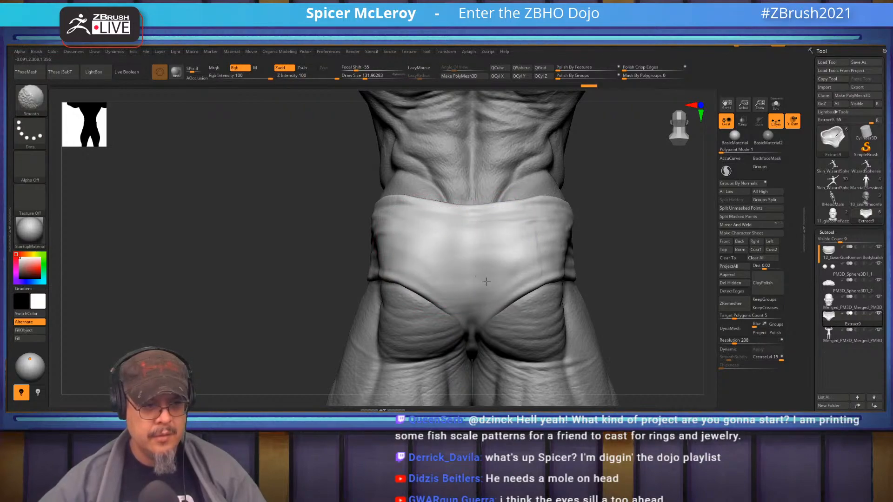
- Smooth the fabric folds on the side of the briefs over the hip
{"action": "left_click_drag", "start_coordinate": [648, 267], "coordinate": [698, 263]}
{"action": "left_click_drag", "start_coordinate": [598, 251], "coordinate": [635, 293], "text": "alt"}
{"action": "left_click_drag", "start_coordinate": [494, 277], "coordinate": [472, 278], "text": "shift"}
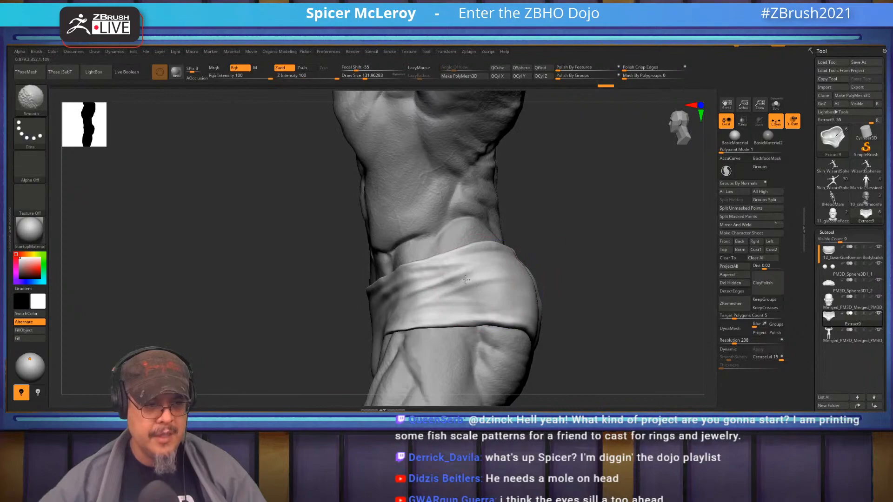
{"action": "left_click_drag", "start_coordinate": [560, 257], "coordinate": [594, 255], "text": "shift"}
{"action": "key", "text": "f"}
{"action": "key", "text": "f"}
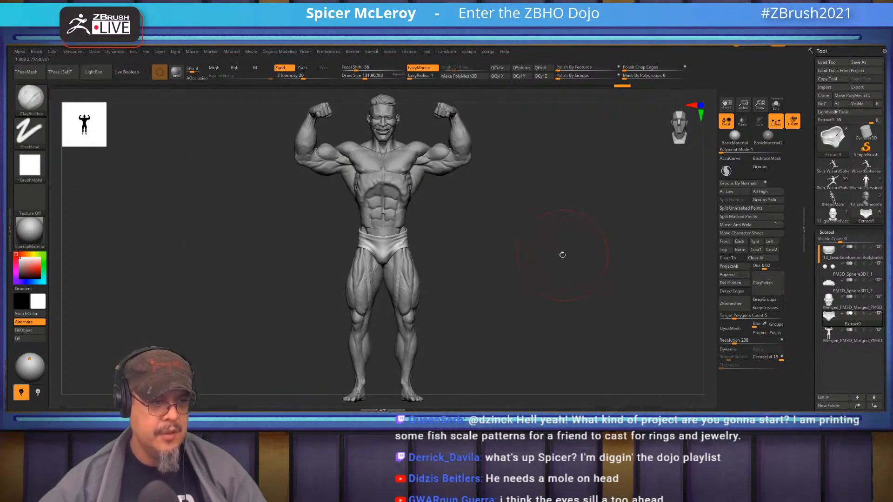
- Examine the briefs, waist and torso from the front and side, including the overall figure
{"action": "right_click_drag", "start_coordinate": [469, 227], "coordinate": [554, 249], "text": "alt"}
{"action": "right_click_drag", "start_coordinate": [466, 335], "coordinate": [479, 272], "text": "ctrl"}
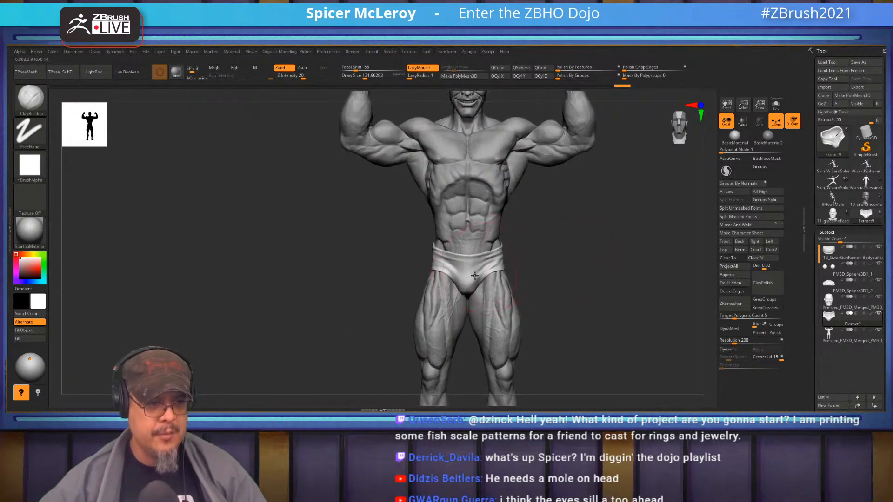
{"action": "right_click_drag", "start_coordinate": [568, 247], "coordinate": [489, 281]}
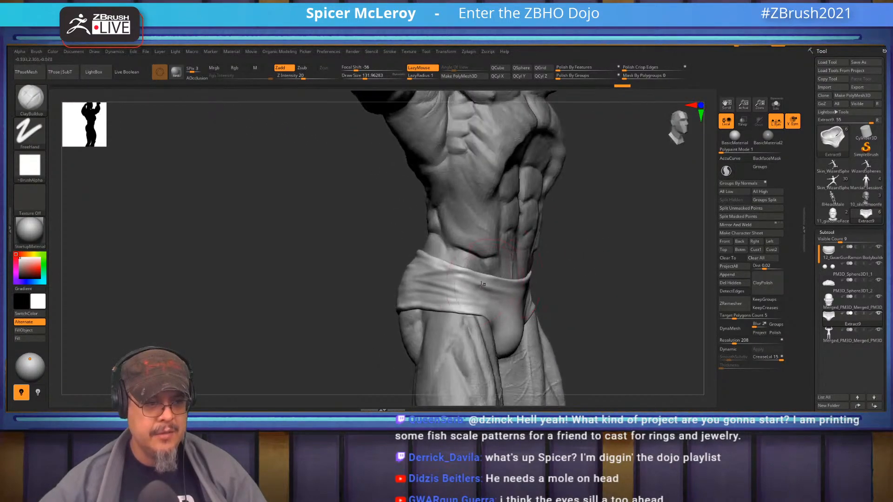
{"action": "mouse_move", "coordinate": [599, 254]}
{"action": "right_mouse_down", "text": "alt"}
{"action": "mouse_move", "coordinate": [580, 345]}
{"action": "mouse_move", "coordinate": [587, 384]}
{"action": "right_mouse_up", "text": "alt"}
{"action": "right_click_drag", "start_coordinate": [591, 303], "coordinate": [446, 279]}
{"action": "mouse_move", "coordinate": [412, 226]}
{"action": "right_mouse_down", "text": "alt"}
{"action": "mouse_move", "coordinate": [470, 301]}
{"action": "mouse_move", "coordinate": [477, 212]}
{"action": "mouse_move", "coordinate": [433, 320]}
{"action": "right_mouse_up", "text": "alt"}
{"action": "right_click_drag", "start_coordinate": [434, 209], "coordinate": [453, 396], "text": "alt"}
{"action": "right_click_drag", "start_coordinate": [409, 272], "coordinate": [472, 271]}
{"action": "mouse_move", "coordinate": [478, 197]}
{"action": "right_mouse_down", "text": "alt"}
{"action": "mouse_move", "coordinate": [437, 266]}
{"action": "mouse_move", "coordinate": [453, 252]}
{"action": "mouse_move", "coordinate": [479, 157]}
{"action": "mouse_move", "coordinate": [261, 249]}
{"action": "right_mouse_up", "text": "alt"}
{"action": "key", "text": "f"}
{"action": "key", "text": "f"}
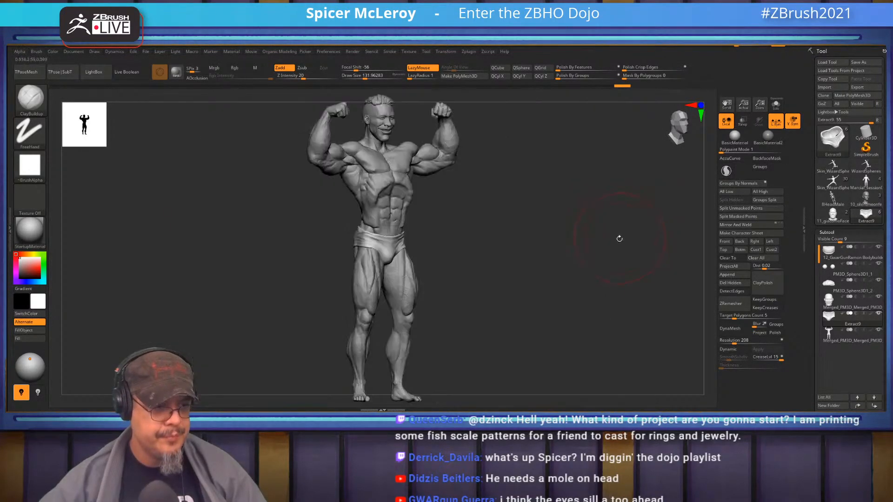
- Review the thighs, briefs and full-figure proportions from several front angles, aborting the project auto-save
{"action": "right_click_drag", "start_coordinate": [579, 269], "coordinate": [587, 270], "text": "ctrl"}
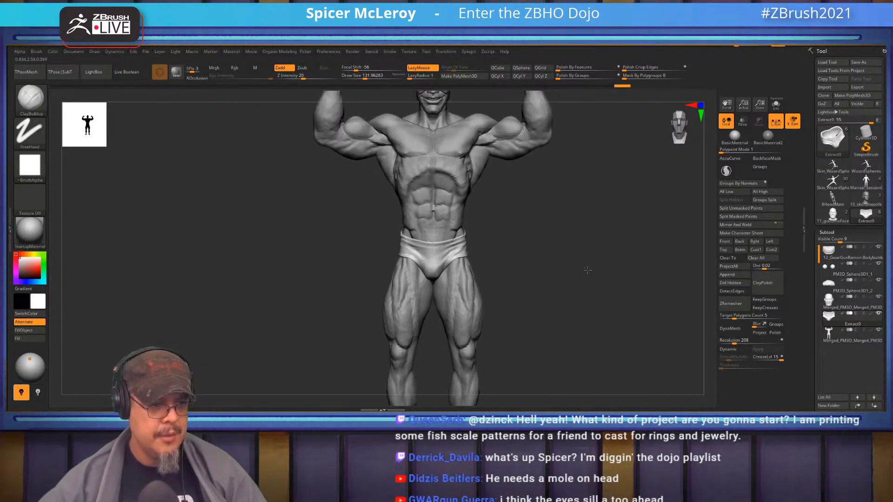
{"action": "mouse_move", "coordinate": [552, 240]}
{"action": "right_mouse_down", "text": "alt"}
{"action": "mouse_move", "coordinate": [558, 271]}
{"action": "mouse_move", "coordinate": [554, 229]}
{"action": "right_mouse_up", "text": "alt"}
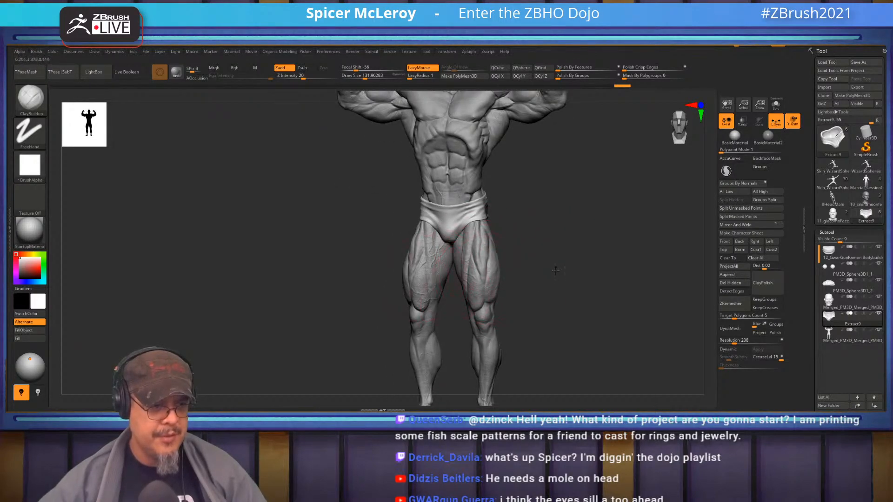
{"action": "right_click_drag", "start_coordinate": [573, 270], "coordinate": [566, 269]}
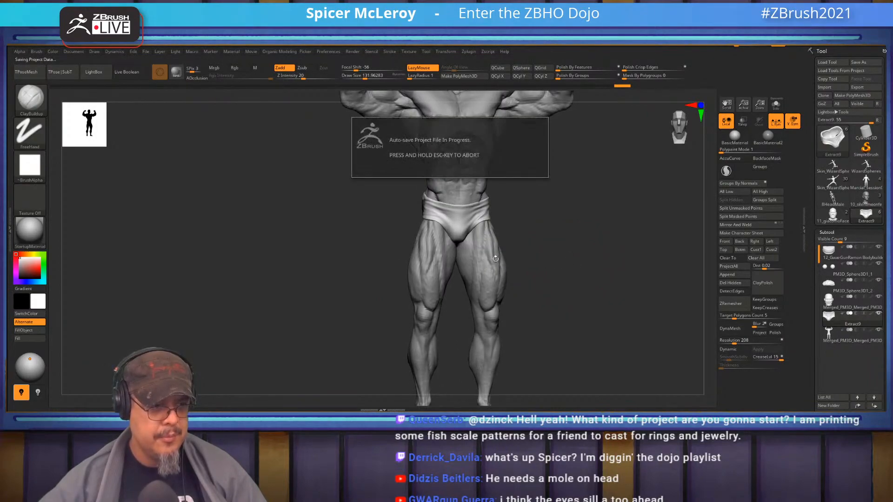
{"action": "key", "text": "Escape"}
{"action": "right_click_drag", "start_coordinate": [494, 259], "coordinate": [530, 251]}
{"action": "mouse_move", "coordinate": [543, 307]}
{"action": "right_mouse_down", "text": "ctrl"}
{"action": "mouse_move", "coordinate": [575, 268]}
{"action": "mouse_move", "coordinate": [616, 244]}
{"action": "right_mouse_up", "text": "ctrl"}
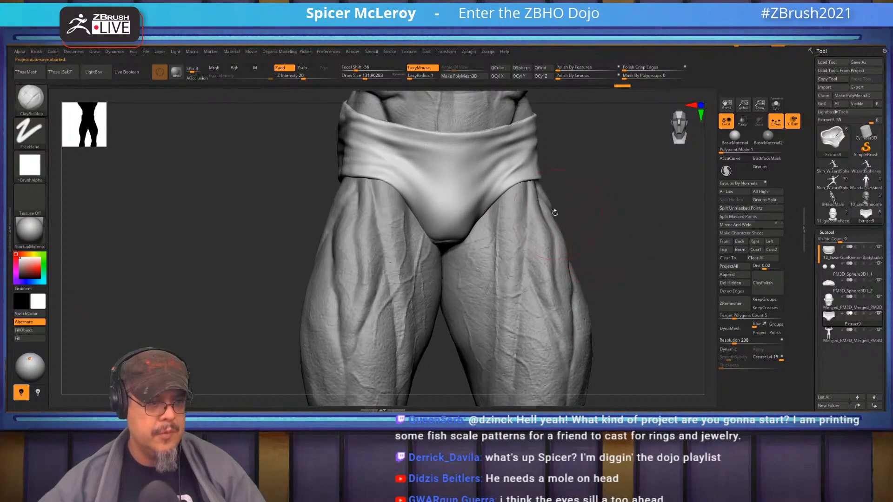
{"action": "right_click_drag", "start_coordinate": [554, 242], "coordinate": [535, 217]}
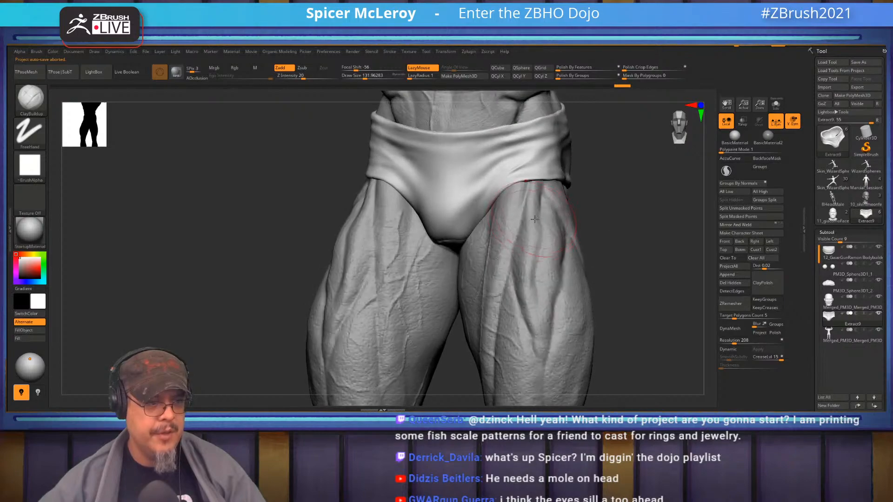
{"action": "right_click_drag", "start_coordinate": [626, 236], "coordinate": [645, 236]}
{"action": "key", "text": "f"}
{"action": "key", "text": "f"}
{"action": "mouse_move", "coordinate": [477, 235]}
{"action": "right_mouse_down", "text": "alt"}
{"action": "mouse_move", "coordinate": [554, 245]}
{"action": "mouse_move", "coordinate": [568, 222]}
{"action": "mouse_move", "coordinate": [575, 282]}
{"action": "right_mouse_up", "text": "alt"}
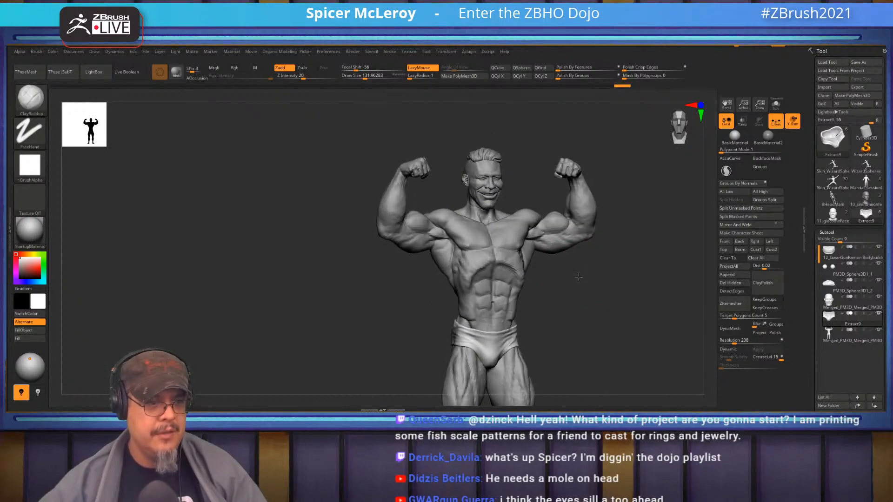
{"action": "mouse_move", "coordinate": [569, 277]}
{"action": "right_mouse_down"}
{"action": "mouse_move", "coordinate": [538, 275]}
{"action": "mouse_move", "coordinate": [573, 274]}
{"action": "right_mouse_up"}
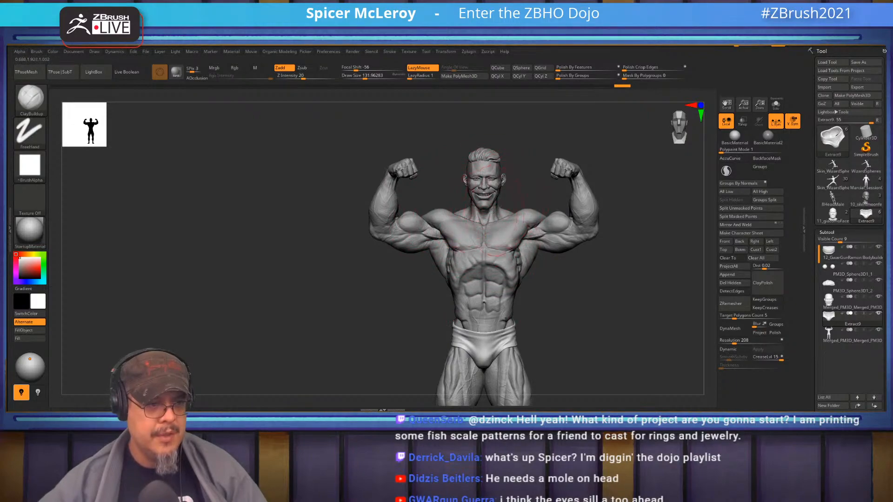
- Inspect the head and raised arms up close, check them against the bodybuilder photo in Chrome, and return to ZBrush
{"action": "right_click_drag", "start_coordinate": [485, 198], "coordinate": [484, 322], "text": "ctrl"}
{"action": "right_click_drag", "start_coordinate": [543, 147], "coordinate": [521, 275], "text": "alt"}
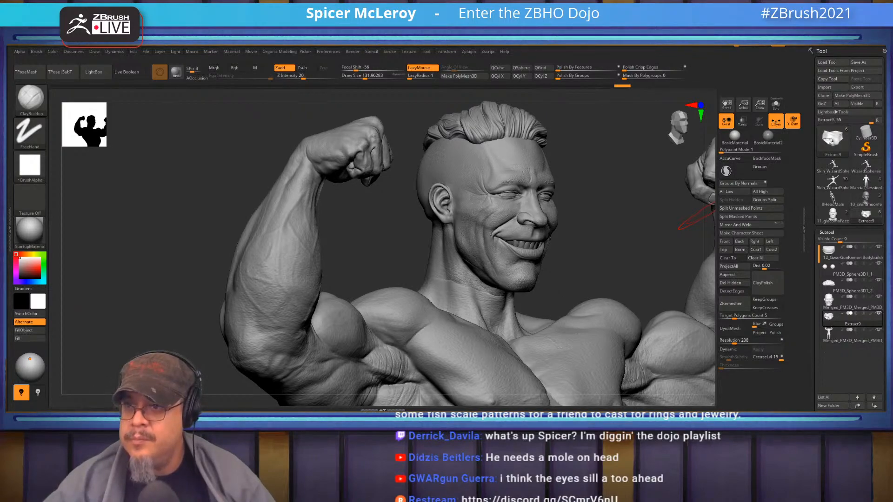
{"action": "key", "text": "alt+Tab"}
{"action": "left_click", "coordinate": [383, 48]}
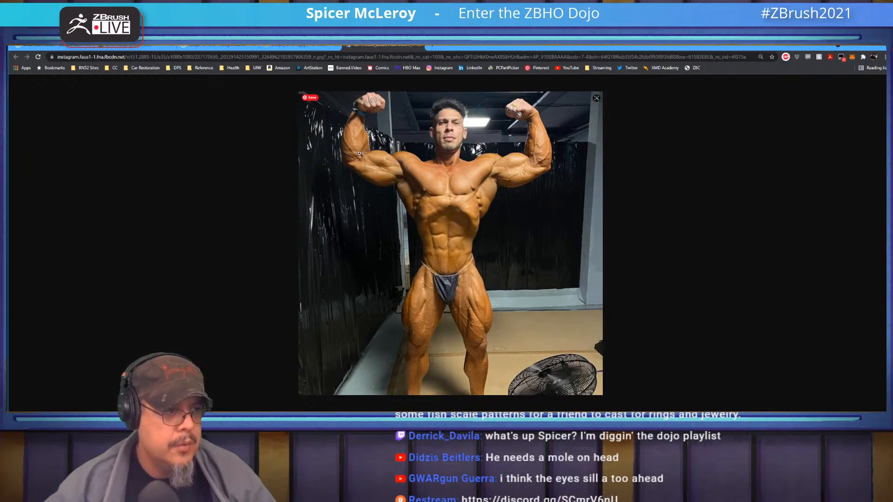
{"action": "key", "text": "alt+Tab"}
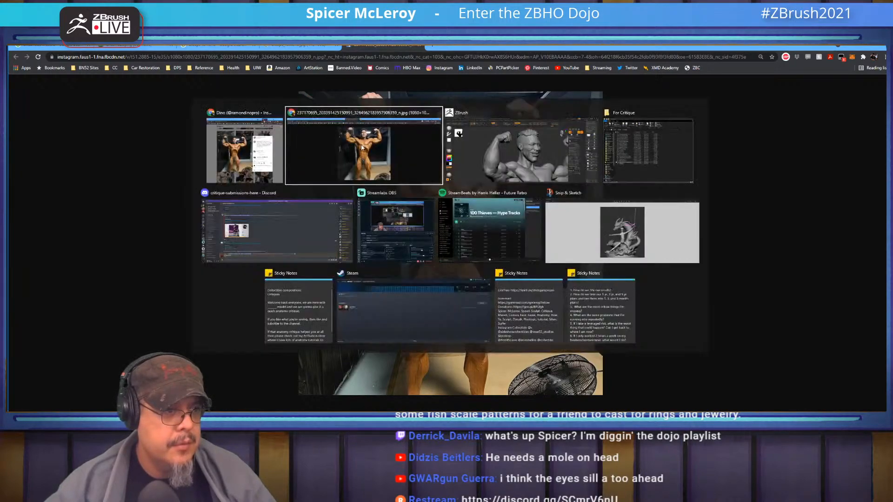
{"action": "right_click_drag", "start_coordinate": [563, 210], "coordinate": [588, 230]}
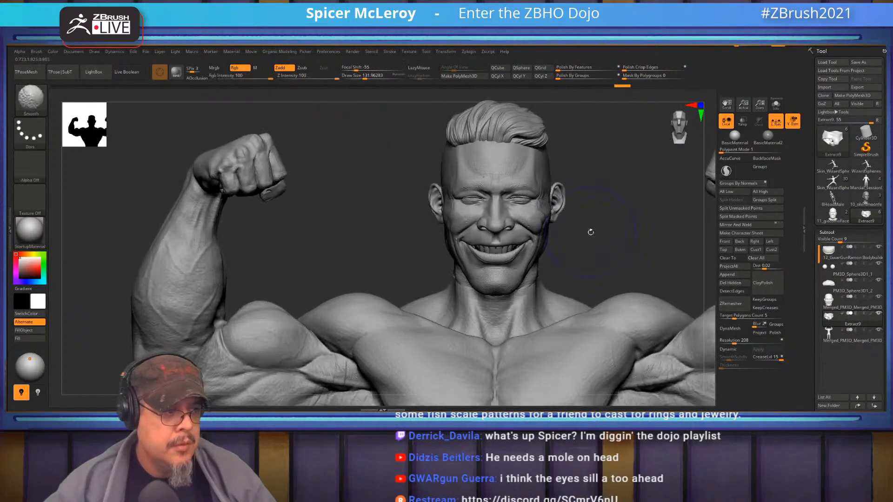
- Compare the sculpt's head and raised arms with the bodybuilder photo in Chrome, glance at the biceps femoris diagram, and return to ZBrush
{"action": "key", "text": "alt+Tab"}
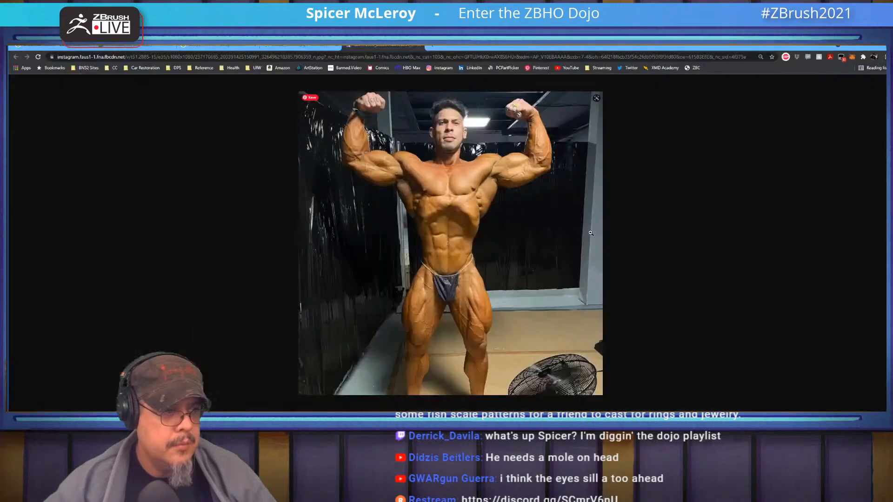
{"action": "key", "text": "alt+Tab"}
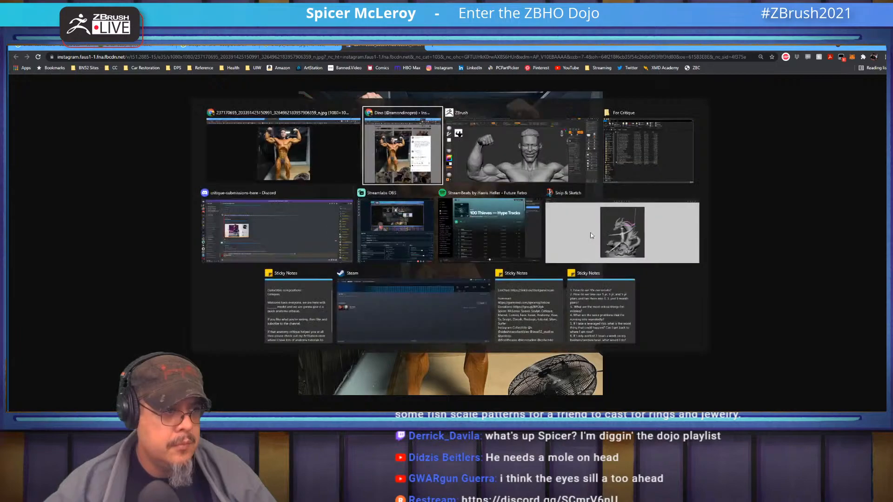
{"action": "key", "text": "alt+Tab"}
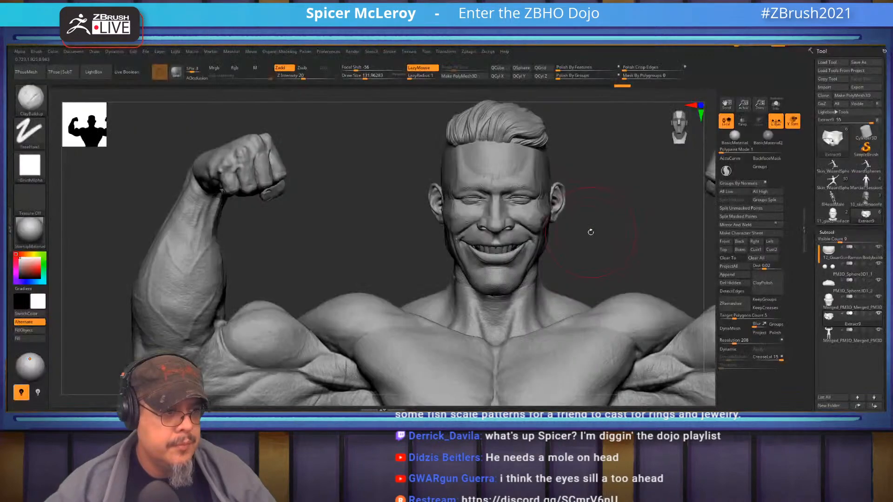
{"action": "key", "text": "alt+Tab"}
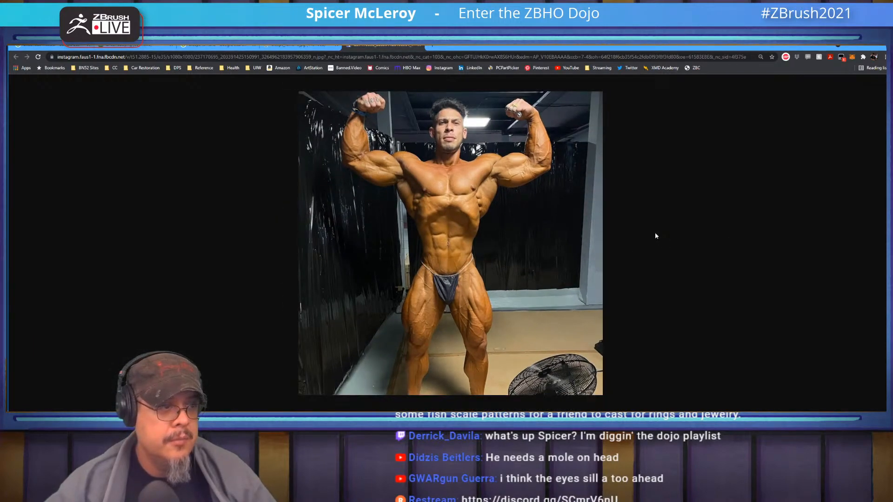
{"action": "key", "text": "alt+Tab"}
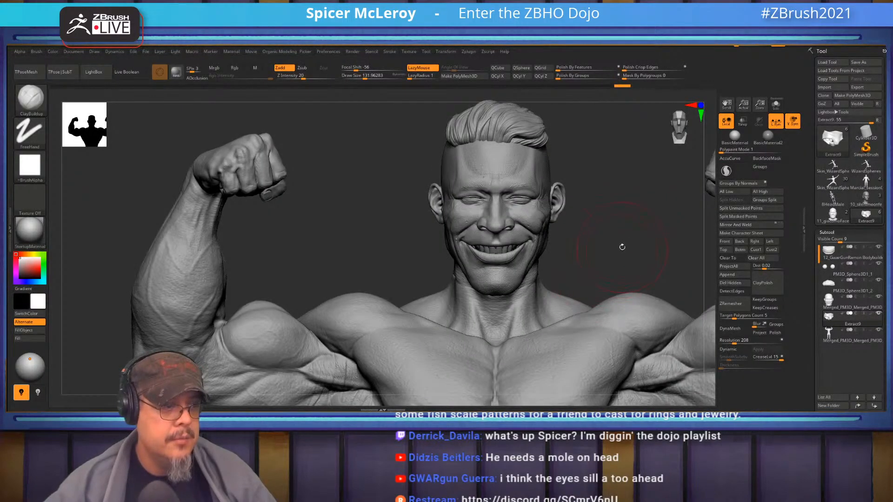
{"action": "key", "text": "alt+Tab"}
{"action": "key", "text": "alt+Tab"}
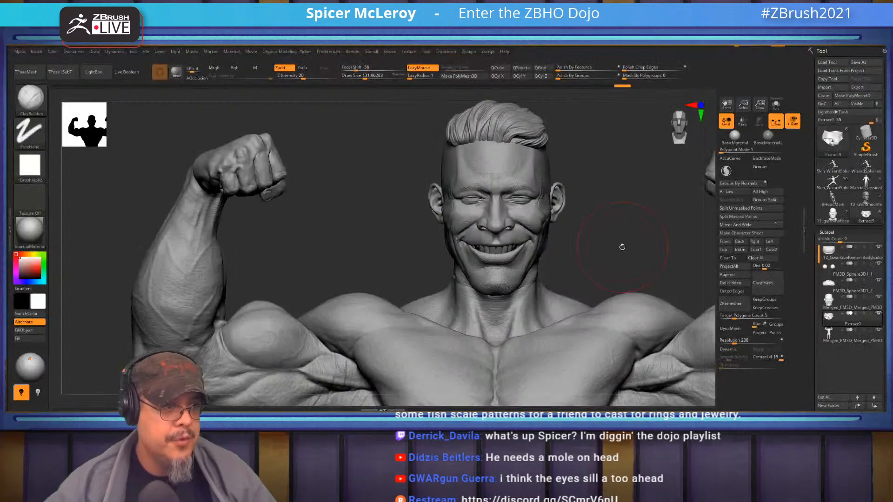
{"action": "key", "text": "alt+Tab"}
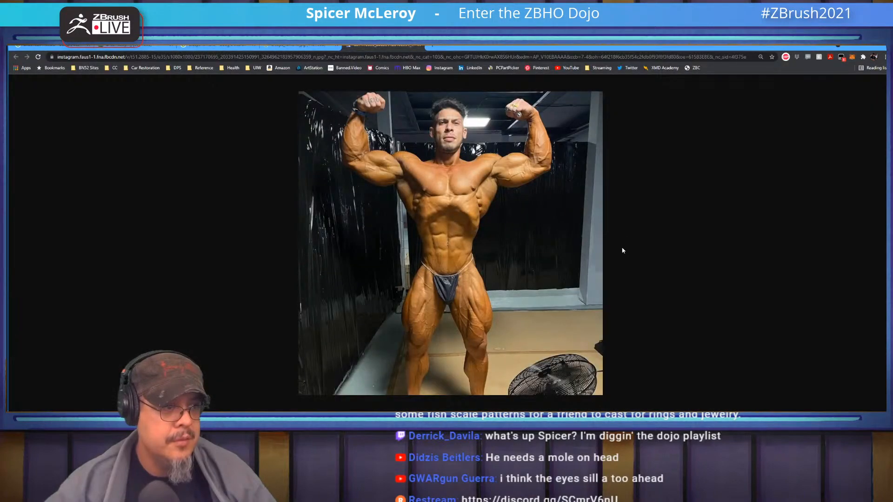
{"action": "key", "text": "alt+Tab"}
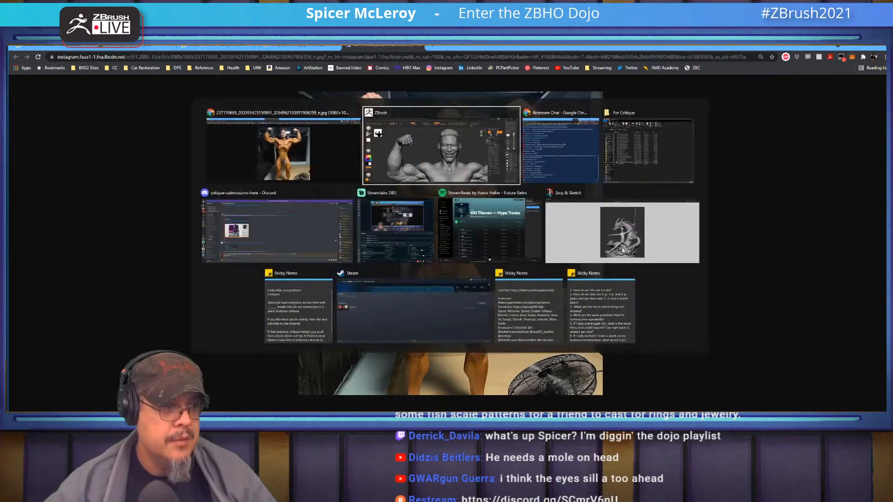
{"action": "key", "text": "alt+Tab"}
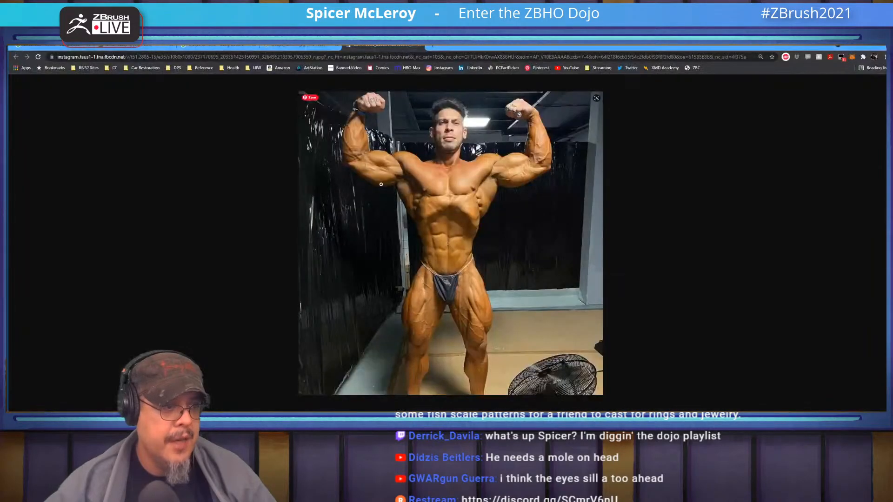
{"action": "key", "text": "ctrl+shift+Tab"}
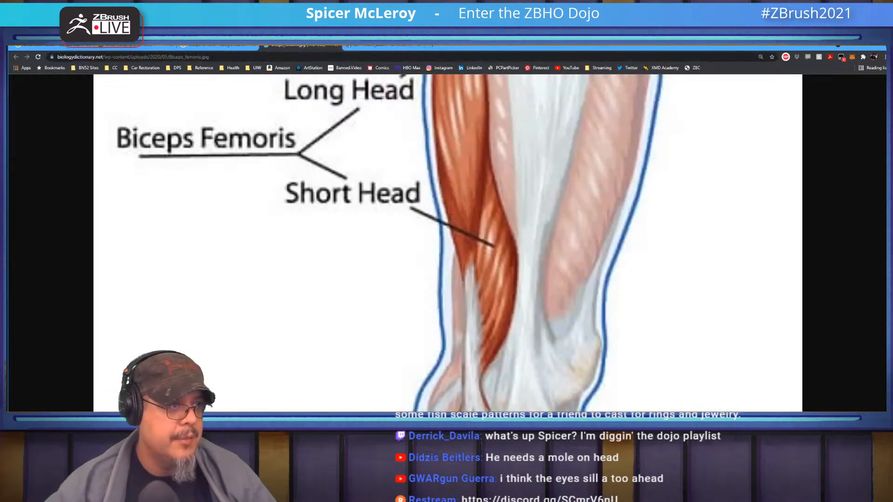
{"action": "key", "text": "ctrl+Tab"}
{"action": "key", "text": "alt+Tab"}
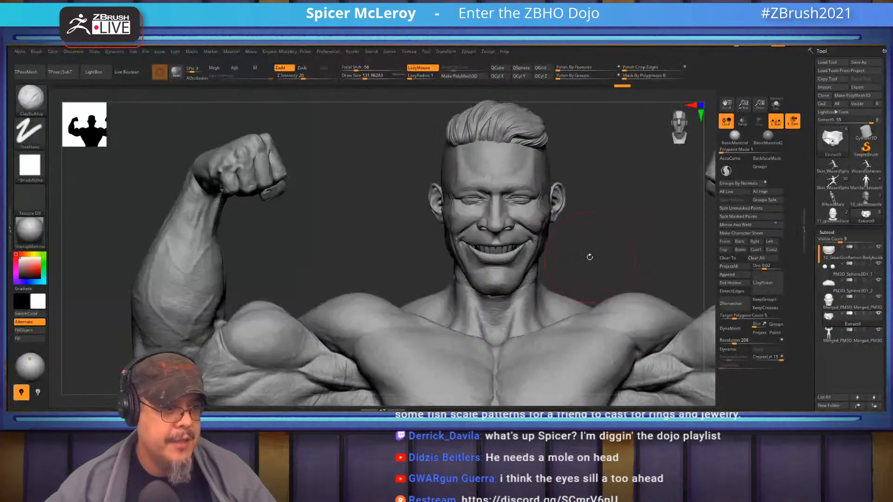
- Compare the full figure's front proportions with the bodybuilder photo in Chrome, and return to ZBrush
{"action": "left_click_drag", "start_coordinate": [648, 239], "coordinate": [638, 112], "text": "alt"}
{"action": "key", "text": "f"}
{"action": "key", "text": "f"}
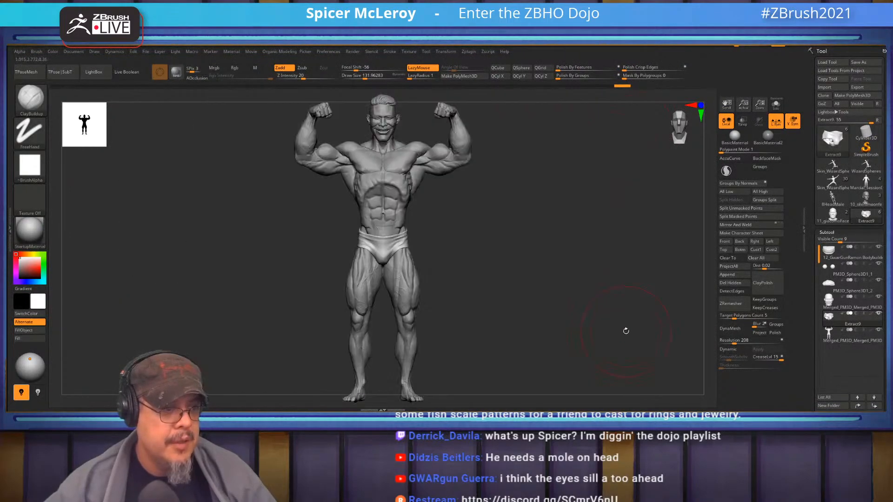
{"action": "key", "text": "alt+Tab"}
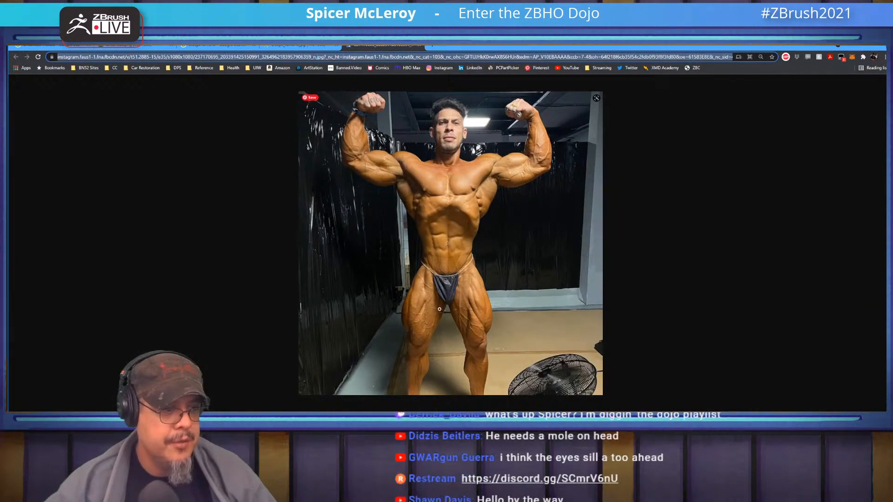
{"action": "key", "text": "alt+Tab"}
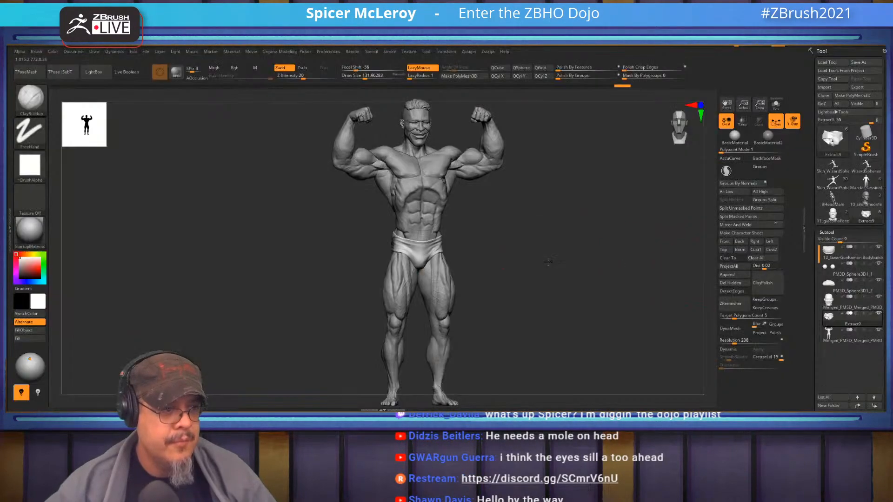
{"action": "left_click_drag", "start_coordinate": [552, 265], "coordinate": [550, 358], "text": "alt"}
{"action": "left_click_drag", "start_coordinate": [568, 247], "coordinate": [623, 168], "text": "alt"}
{"action": "left_click_drag", "start_coordinate": [640, 279], "coordinate": [638, 184], "text": "alt"}
{"action": "left_click_drag", "start_coordinate": [595, 249], "coordinate": [562, 282]}
{"action": "key", "text": "alt+Tab"}
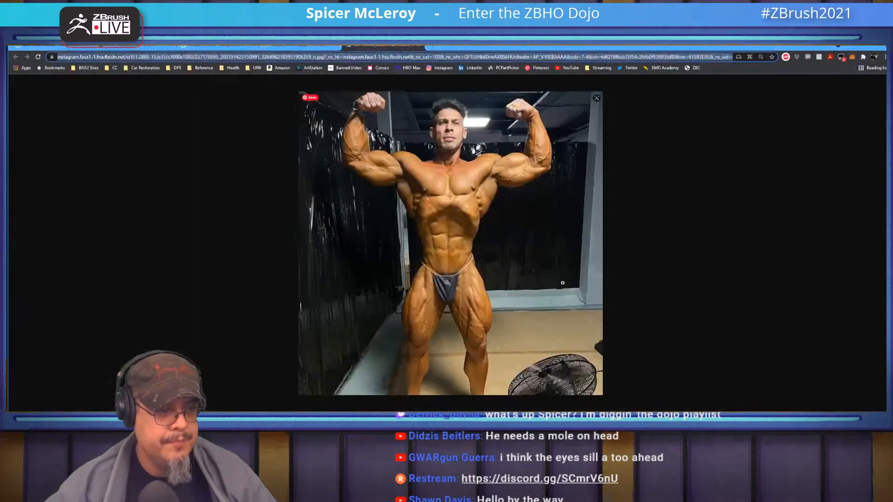
{"action": "key", "text": "alt+Tab"}
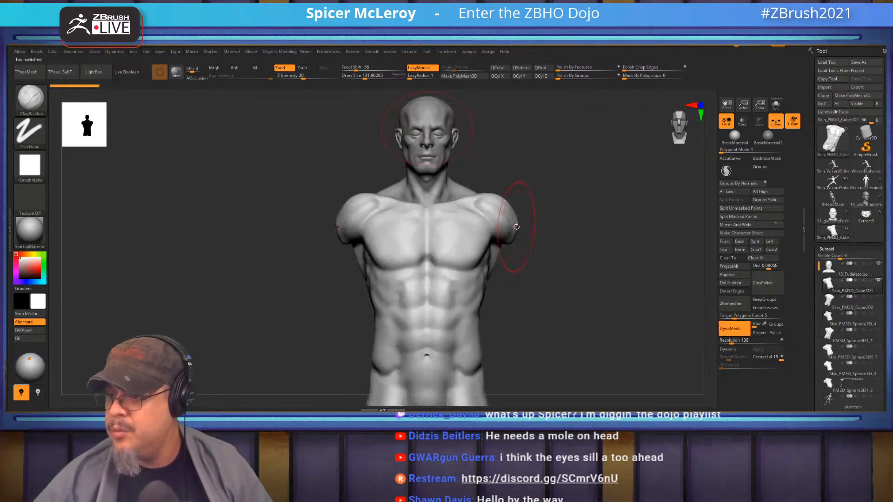
- Build up the muscle beneath the armpit on the armless torso's side with the ClayBuildup brush, redoing the first stroke
{"action": "left_click_drag", "start_coordinate": [565, 255], "coordinate": [605, 274]}
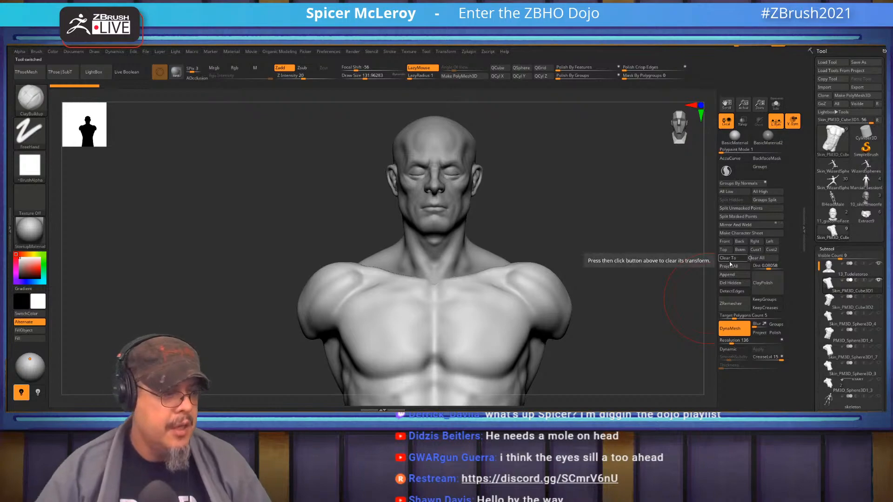
{"action": "mouse_move", "coordinate": [574, 229]}
{"action": "left_mouse_down"}
{"action": "mouse_move", "coordinate": [599, 226]}
{"action": "mouse_move", "coordinate": [592, 213]}
{"action": "mouse_move", "coordinate": [603, 247]}
{"action": "mouse_move", "coordinate": [587, 247]}
{"action": "mouse_move", "coordinate": [604, 219]}
{"action": "mouse_move", "coordinate": [607, 248]}
{"action": "left_mouse_up"}
{"action": "key", "text": "b"}
{"action": "key", "text": "c"}
{"action": "key", "text": "b"}
{"action": "left_click_drag", "start_coordinate": [458, 209], "coordinate": [485, 269]}
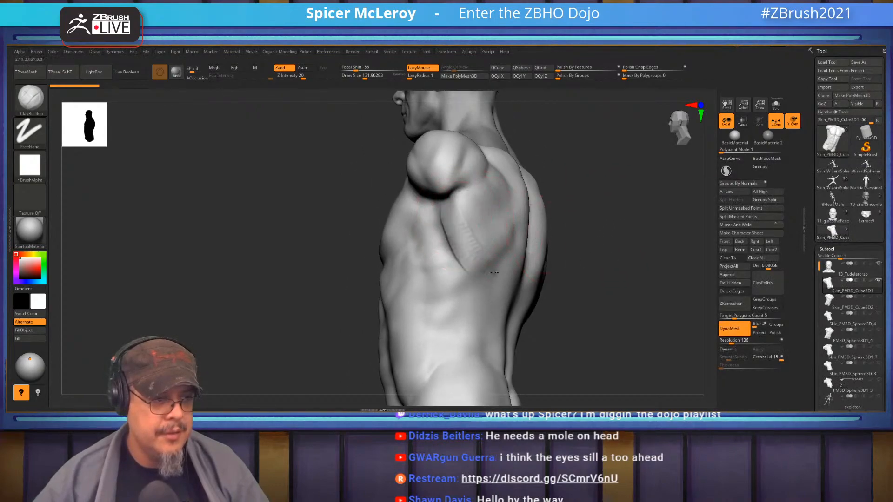
{"action": "key", "text": "ctrl+z"}
{"action": "mouse_move", "coordinate": [439, 205]}
{"action": "left_mouse_down"}
{"action": "mouse_move", "coordinate": [450, 257]}
{"action": "mouse_move", "coordinate": [451, 241]}
{"action": "left_mouse_up"}
{"action": "mouse_move", "coordinate": [481, 199]}
{"action": "left_mouse_down"}
{"action": "mouse_move", "coordinate": [458, 233]}
{"action": "mouse_move", "coordinate": [458, 216]}
{"action": "left_mouse_up"}
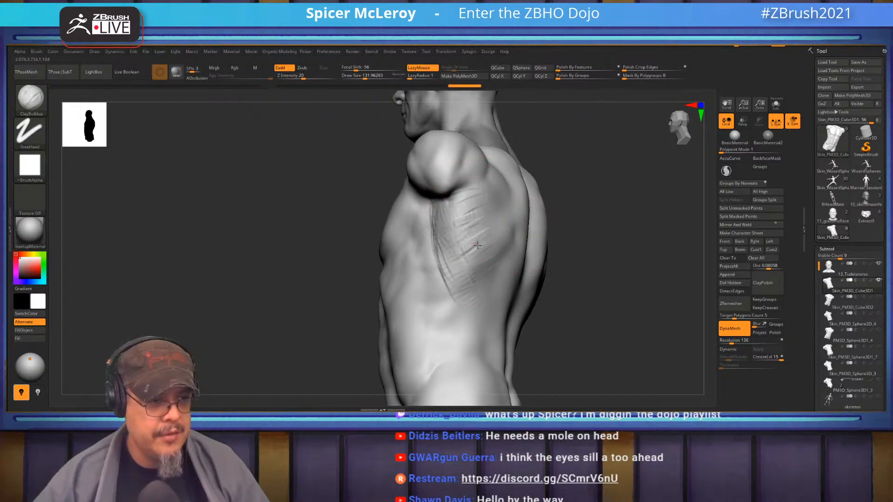
- Extend the clay strokes down the outer back muscle toward the ribs on the torso's side
{"action": "left_click_drag", "start_coordinate": [486, 286], "coordinate": [447, 221]}
{"action": "left_click_drag", "start_coordinate": [458, 270], "coordinate": [453, 261]}
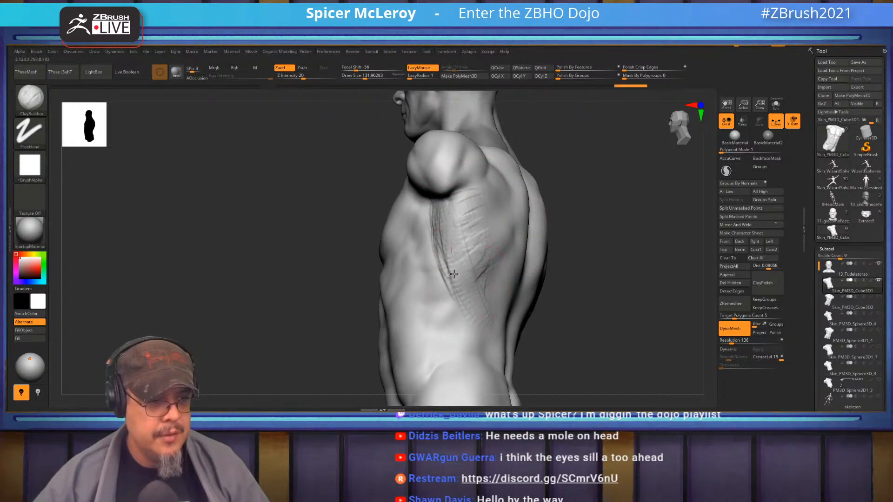
{"action": "left_click_drag", "start_coordinate": [468, 292], "coordinate": [484, 323]}
{"action": "left_click_drag", "start_coordinate": [480, 280], "coordinate": [450, 263]}
{"action": "left_click_drag", "start_coordinate": [563, 251], "coordinate": [618, 256]}
{"action": "mouse_move", "coordinate": [472, 264]}
{"action": "left_mouse_down", "text": "alt"}
{"action": "mouse_move", "coordinate": [629, 267]}
{"action": "mouse_move", "coordinate": [593, 270]}
{"action": "mouse_move", "coordinate": [614, 295]}
{"action": "mouse_move", "coordinate": [591, 135]}
{"action": "mouse_move", "coordinate": [603, 228]}
{"action": "left_mouse_up", "text": "alt"}
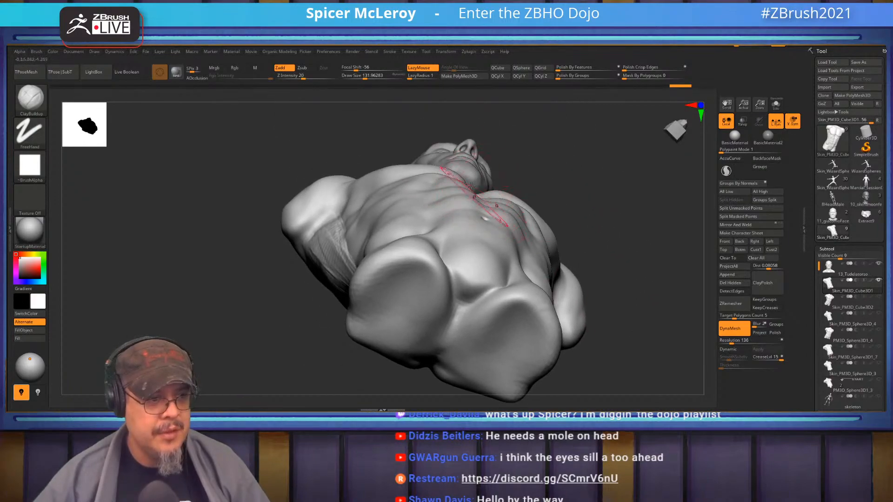
- Shape the abdominal area with the FormSoft brush at a draw size of about 344
{"action": "mouse_move", "coordinate": [581, 161]}
{"action": "left_mouse_down"}
{"action": "mouse_move", "coordinate": [582, 216]}
{"action": "mouse_move", "coordinate": [632, 261]}
{"action": "mouse_move", "coordinate": [618, 215]}
{"action": "mouse_move", "coordinate": [638, 217]}
{"action": "mouse_move", "coordinate": [569, 211]}
{"action": "left_mouse_up"}
{"action": "key", "text": "b"}
{"action": "key", "text": "f"}
{"action": "key", "text": "s"}
{"action": "key", "text": "s"}
{"action": "left_click_drag", "start_coordinate": [471, 237], "coordinate": [485, 237]}
{"action": "right_click_drag", "start_coordinate": [456, 241], "coordinate": [452, 252]}
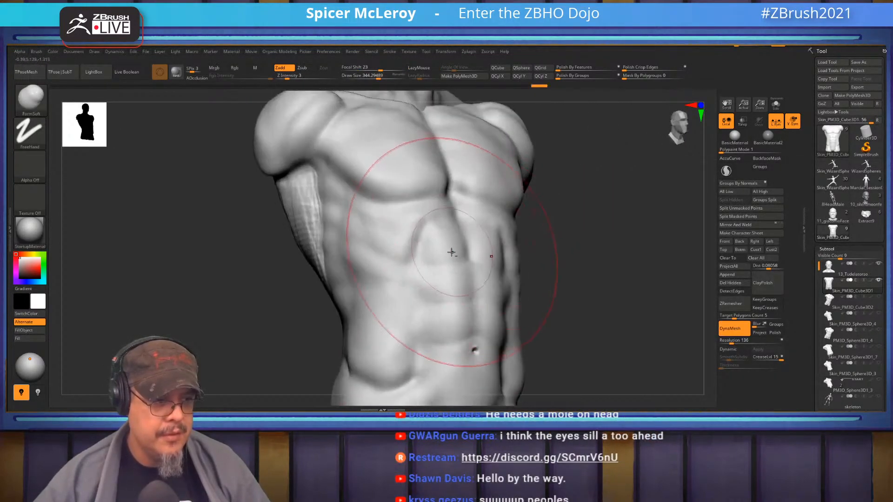
{"action": "left_click_drag", "start_coordinate": [438, 315], "coordinate": [448, 316]}
- Refine the torso's midline and the inner chest at the sternum with FormSoft at a draw size of about 217
{"action": "mouse_move", "coordinate": [525, 242]}
{"action": "right_mouse_down"}
{"action": "mouse_move", "coordinate": [479, 239]}
{"action": "mouse_move", "coordinate": [474, 201]}
{"action": "mouse_move", "coordinate": [498, 241]}
{"action": "right_mouse_up"}
{"action": "right_click_drag", "start_coordinate": [488, 293], "coordinate": [481, 218]}
{"action": "left_click", "coordinate": [480, 226], "text": "alt"}
{"action": "right_click_drag", "start_coordinate": [445, 290], "coordinate": [471, 266]}
{"action": "mouse_move", "coordinate": [391, 244]}
{"action": "right_mouse_down", "text": "alt"}
{"action": "mouse_move", "coordinate": [482, 237]}
{"action": "mouse_move", "coordinate": [490, 222]}
{"action": "mouse_move", "coordinate": [464, 251]}
{"action": "mouse_move", "coordinate": [484, 256]}
{"action": "right_mouse_up", "text": "alt"}
{"action": "key", "text": "s"}
{"action": "mouse_move", "coordinate": [483, 255]}
{"action": "left_mouse_down"}
{"action": "mouse_move", "coordinate": [475, 255]}
{"action": "mouse_move", "coordinate": [482, 273]}
{"action": "left_mouse_up"}
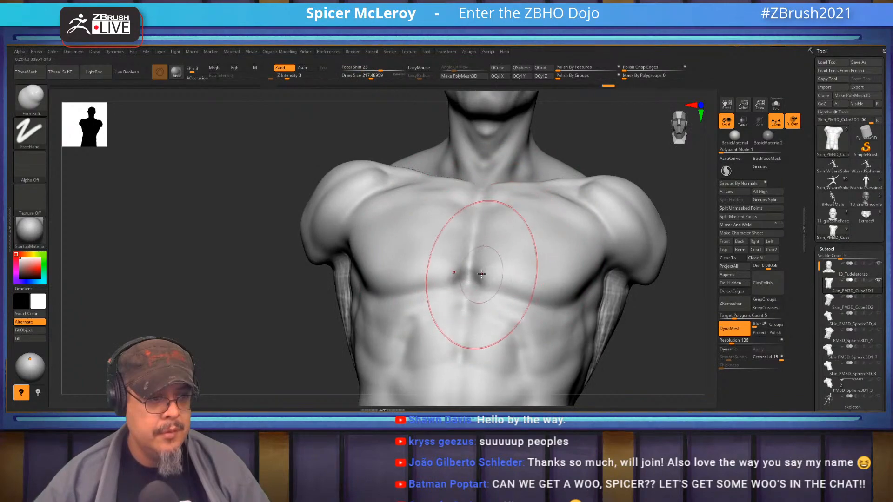
- Smooth the clay strokes on the side of the torso beneath the armpit
{"action": "key", "text": "shift"}
{"action": "mouse_move", "coordinate": [411, 271]}
{"action": "right_mouse_down", "text": "alt"}
{"action": "mouse_move", "coordinate": [395, 202]}
{"action": "mouse_move", "coordinate": [492, 225]}
{"action": "mouse_move", "coordinate": [520, 137]}
{"action": "right_mouse_up", "text": "alt"}
{"action": "mouse_move", "coordinate": [469, 231]}
{"action": "right_mouse_down", "text": "ctrl"}
{"action": "mouse_move", "coordinate": [474, 226]}
{"action": "mouse_move", "coordinate": [465, 259]}
{"action": "mouse_move", "coordinate": [442, 251]}
{"action": "right_mouse_up", "text": "ctrl"}
{"action": "left_click_drag", "start_coordinate": [419, 239], "coordinate": [418, 247], "text": "shift"}
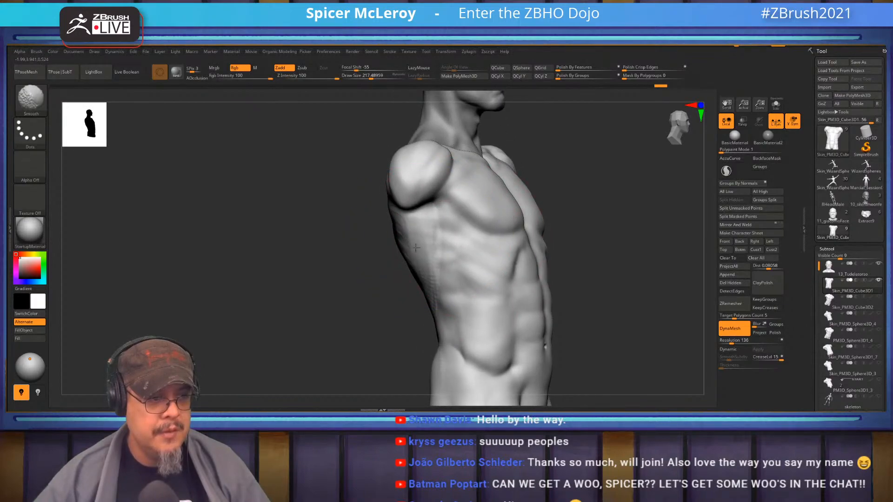
{"action": "mouse_move", "coordinate": [416, 255]}
{"action": "right_mouse_down"}
{"action": "mouse_move", "coordinate": [596, 231]}
{"action": "mouse_move", "coordinate": [546, 236]}
{"action": "mouse_move", "coordinate": [550, 244]}
{"action": "mouse_move", "coordinate": [535, 248]}
{"action": "right_mouse_up"}
- Pull the shoulder stumps downward and reshape the deltoids in side view with the Move brush at a draw size of about 136
{"action": "key", "text": "b"}
{"action": "key", "text": "m"}
{"action": "key", "text": "v"}
{"action": "left_click_drag", "start_coordinate": [514, 242], "coordinate": [524, 289]}
{"action": "mouse_move", "coordinate": [524, 289]}
{"action": "right_mouse_down"}
{"action": "mouse_move", "coordinate": [556, 277]}
{"action": "mouse_move", "coordinate": [584, 248]}
{"action": "mouse_move", "coordinate": [554, 233]}
{"action": "right_mouse_up"}
{"action": "key", "text": "s"}
{"action": "left_click_drag", "start_coordinate": [550, 224], "coordinate": [540, 225]}
{"action": "mouse_move", "coordinate": [594, 269]}
{"action": "right_mouse_down"}
{"action": "mouse_move", "coordinate": [547, 230]}
{"action": "mouse_move", "coordinate": [542, 211]}
{"action": "right_mouse_up"}
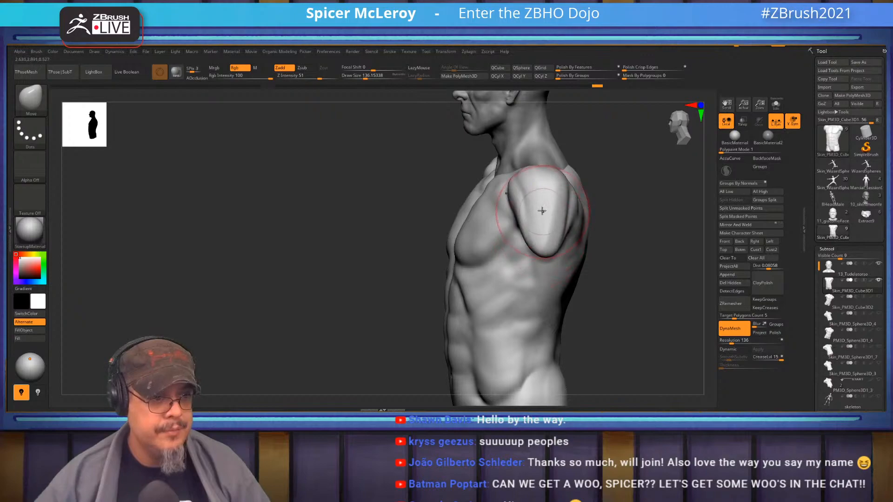
{"action": "right_click_drag", "start_coordinate": [512, 293], "coordinate": [540, 195]}
{"action": "left_click_drag", "start_coordinate": [507, 172], "coordinate": [509, 181]}
- Adjust the shoulder and upper torso outline from the front with the Move brush at draw sizes of about 268 and 158
{"action": "left_click_drag", "start_coordinate": [566, 167], "coordinate": [615, 210]}
{"action": "key", "text": "s"}
{"action": "left_click_drag", "start_coordinate": [492, 223], "coordinate": [536, 223]}
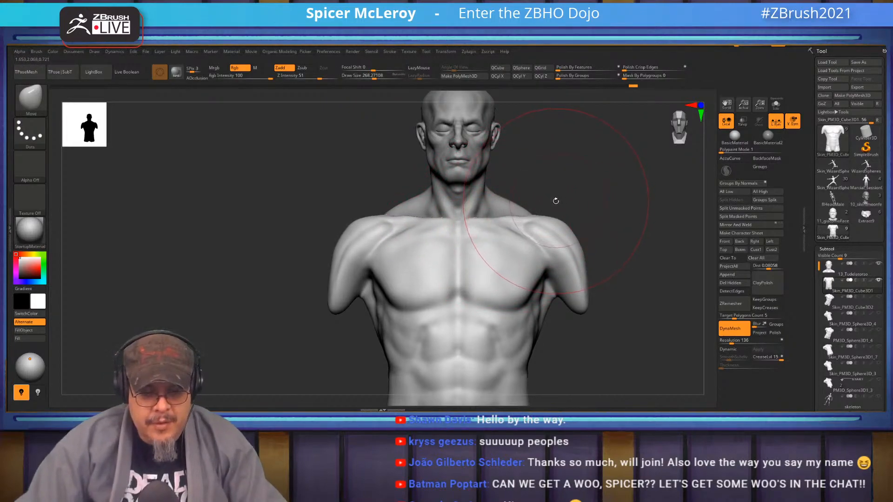
{"action": "left_click_drag", "start_coordinate": [534, 222], "coordinate": [535, 211]}
{"action": "mouse_move", "coordinate": [605, 237]}
{"action": "left_mouse_down", "text": "alt"}
{"action": "mouse_move", "coordinate": [616, 213]}
{"action": "mouse_move", "coordinate": [446, 226]}
{"action": "left_mouse_up", "text": "alt"}
{"action": "key", "text": "s"}
{"action": "left_click_drag", "start_coordinate": [517, 238], "coordinate": [505, 238]}
{"action": "left_click_drag", "start_coordinate": [396, 293], "coordinate": [598, 279], "text": "alt"}
{"action": "left_click_drag", "start_coordinate": [544, 238], "coordinate": [543, 168], "text": "alt"}
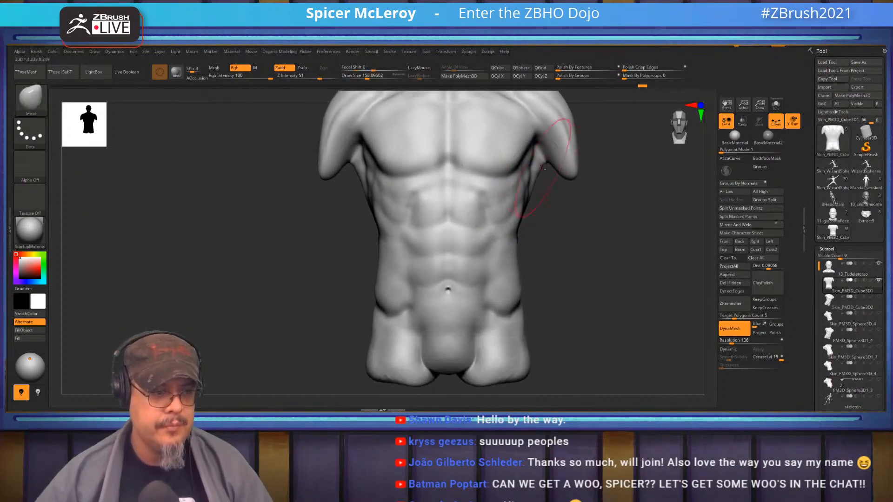
- Build up the front deltoid and its border with the chest using ClayBuildup at a draw size of about 128
{"action": "left_click_drag", "start_coordinate": [567, 264], "coordinate": [630, 342]}
{"action": "mouse_move", "coordinate": [518, 225]}
{"action": "right_mouse_down", "text": "shift"}
{"action": "mouse_move", "coordinate": [508, 224]}
{"action": "mouse_move", "coordinate": [523, 233]}
{"action": "mouse_move", "coordinate": [524, 255]}
{"action": "right_mouse_up", "text": "shift"}
{"action": "right_click_drag", "start_coordinate": [525, 255], "coordinate": [532, 261]}
{"action": "key", "text": "b"}
{"action": "key", "text": "c"}
{"action": "key", "text": "b"}
{"action": "key", "text": "s"}
{"action": "left_click_drag", "start_coordinate": [485, 239], "coordinate": [481, 238]}
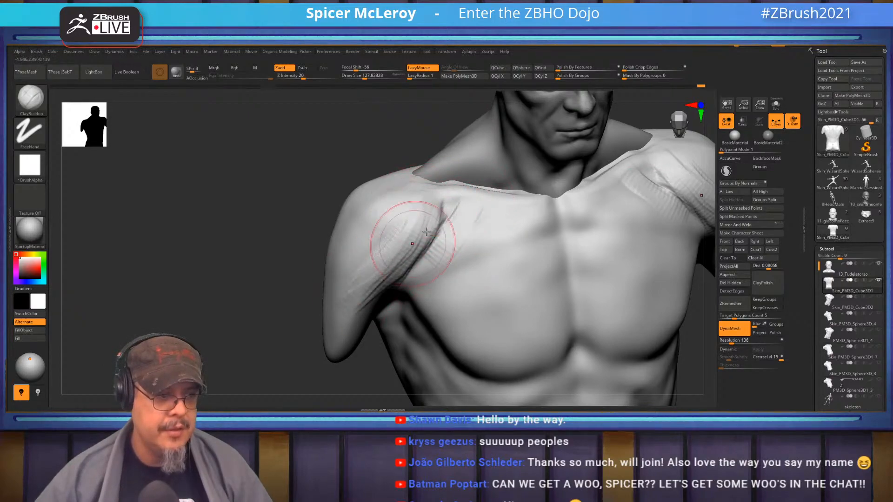
- Add clay strokes running from the front deltoid across the upper chest below the collarbone
{"action": "right_click_drag", "start_coordinate": [474, 231], "coordinate": [470, 230]}
{"action": "right_click_drag", "start_coordinate": [414, 265], "coordinate": [445, 234], "text": "alt"}
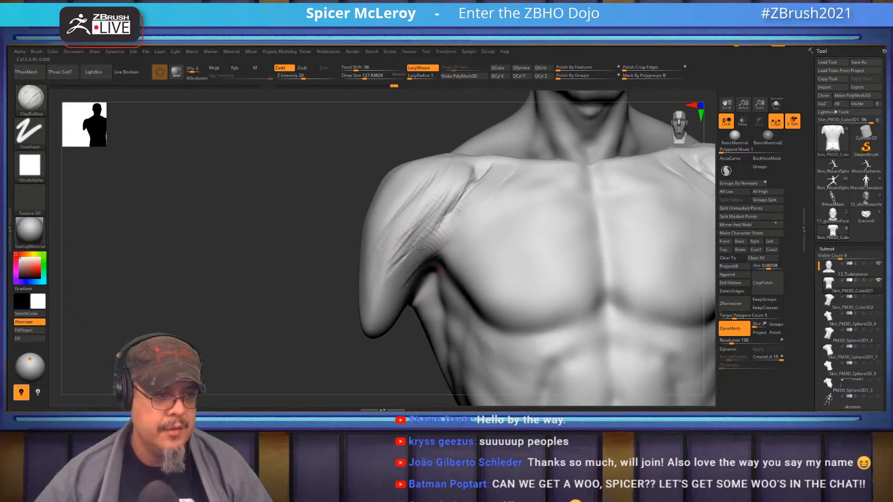
{"action": "mouse_move", "coordinate": [460, 221]}
{"action": "left_mouse_down"}
{"action": "mouse_move", "coordinate": [516, 201]}
{"action": "mouse_move", "coordinate": [476, 182]}
{"action": "mouse_move", "coordinate": [560, 160]}
{"action": "left_mouse_up"}
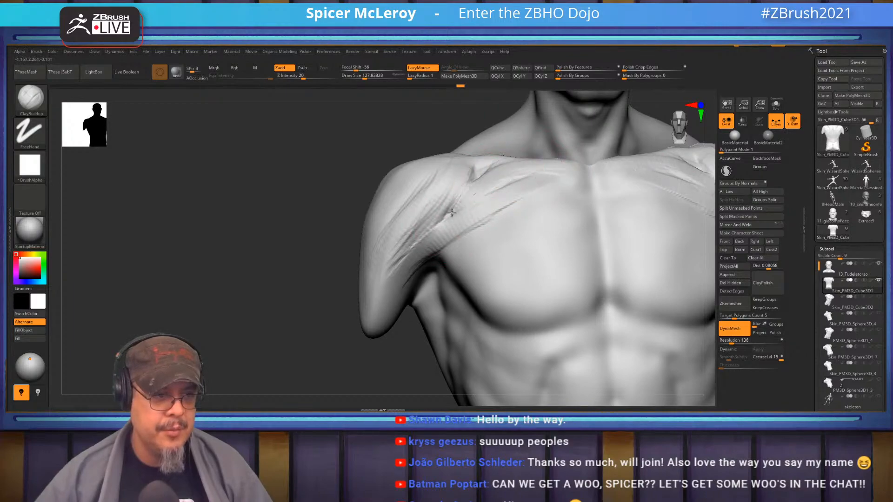
{"action": "left_click_drag", "start_coordinate": [462, 205], "coordinate": [432, 235]}
{"action": "mouse_move", "coordinate": [482, 187]}
{"action": "left_mouse_down"}
{"action": "mouse_move", "coordinate": [536, 176]}
{"action": "mouse_move", "coordinate": [503, 182]}
{"action": "left_mouse_up"}
{"action": "right_click_drag", "start_coordinate": [469, 216], "coordinate": [395, 199], "text": "alt"}
{"action": "right_click_drag", "start_coordinate": [395, 199], "coordinate": [461, 217]}
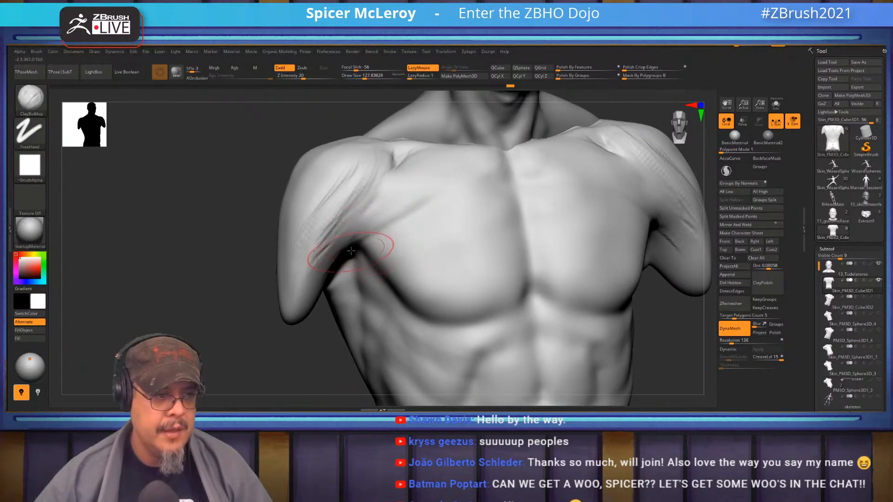
- Pull the armpit fold between the deltoid and chest downward with the Move brush at a draw size of about 94
{"action": "key", "text": "b"}
{"action": "key", "text": "m"}
{"action": "key", "text": "v"}
{"action": "key", "text": "s"}
{"action": "left_click_drag", "start_coordinate": [361, 244], "coordinate": [370, 244]}
{"action": "left_click_drag", "start_coordinate": [358, 237], "coordinate": [364, 266]}
{"action": "key", "text": "s"}
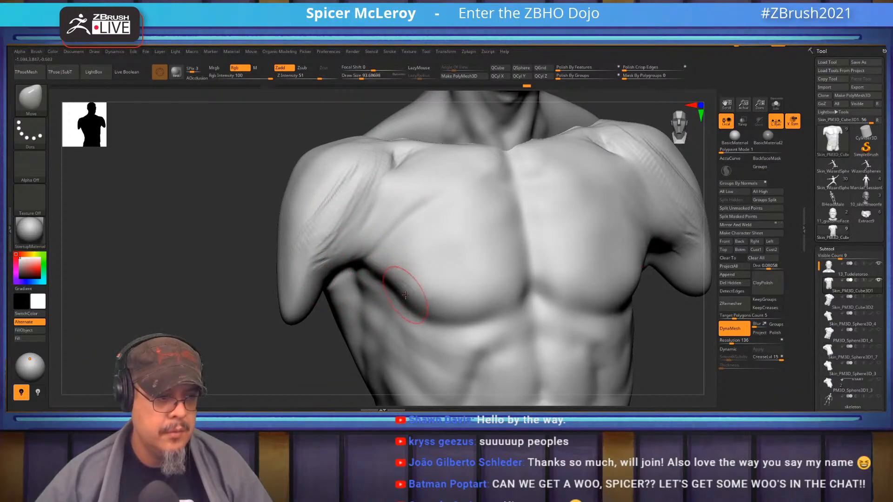
- Reshape the lower front deltoid and the armpit fold with the Move brush at a draw size of about 124, smoothing the area
{"action": "key", "text": "s"}
{"action": "left_click_drag", "start_coordinate": [406, 271], "coordinate": [409, 271]}
{"action": "left_click_drag", "start_coordinate": [348, 255], "coordinate": [325, 272]}
{"action": "right_click_drag", "start_coordinate": [322, 275], "coordinate": [353, 257], "text": "shift"}
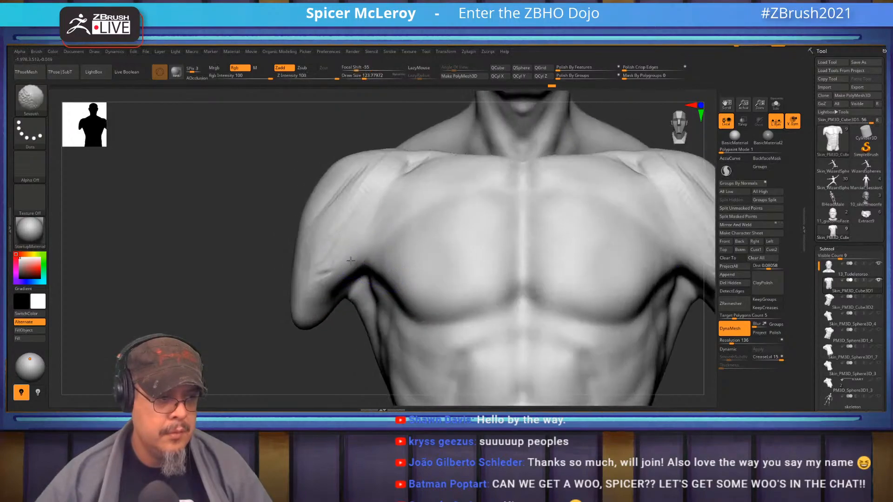
{"action": "mouse_move", "coordinate": [368, 262]}
{"action": "left_mouse_down"}
{"action": "mouse_move", "coordinate": [367, 274]}
{"action": "mouse_move", "coordinate": [383, 269]}
{"action": "left_mouse_up"}
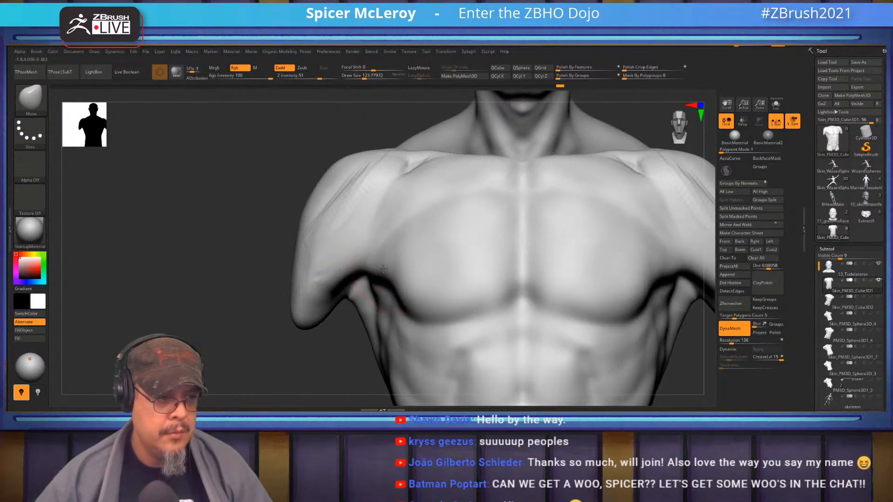
{"action": "key", "text": "shift"}
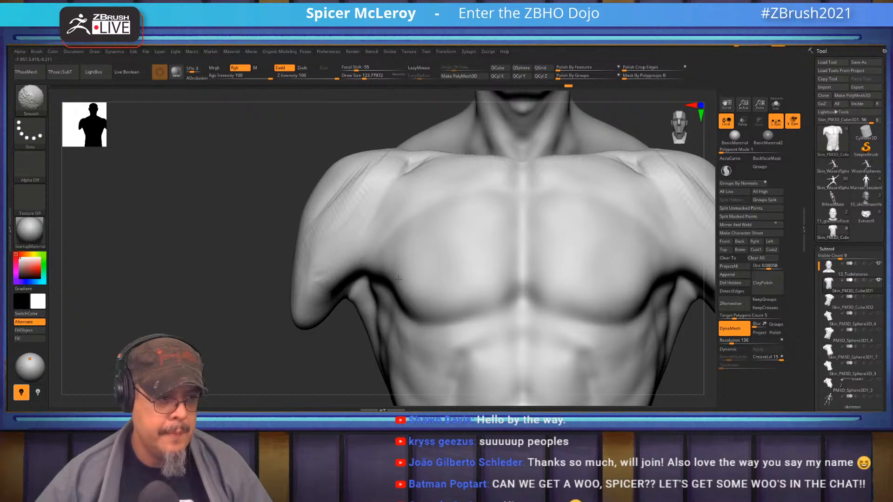
{"action": "right_click_drag", "start_coordinate": [414, 241], "coordinate": [435, 239]}
{"action": "key", "text": "b"}
{"action": "key", "text": "c"}
{"action": "key", "text": "b"}
{"action": "right_click_drag", "start_coordinate": [406, 274], "coordinate": [419, 225], "text": "alt"}
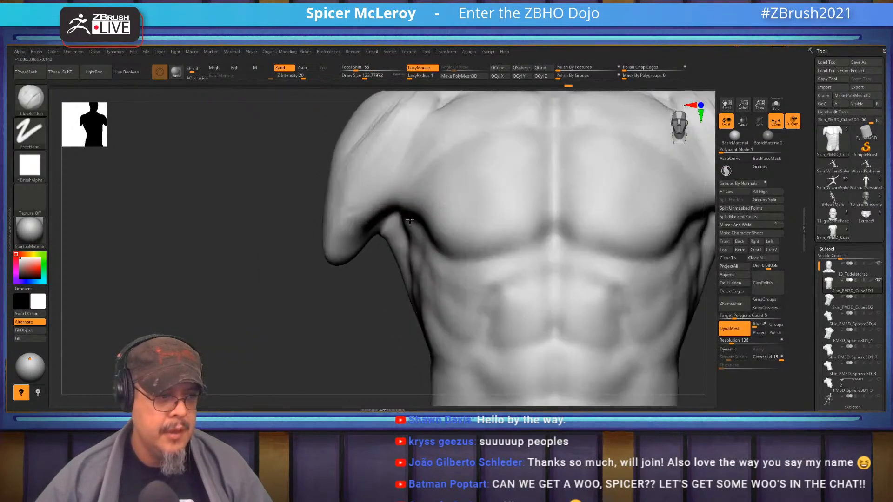
{"action": "key", "text": "n"}
{"action": "key", "text": "comma"}
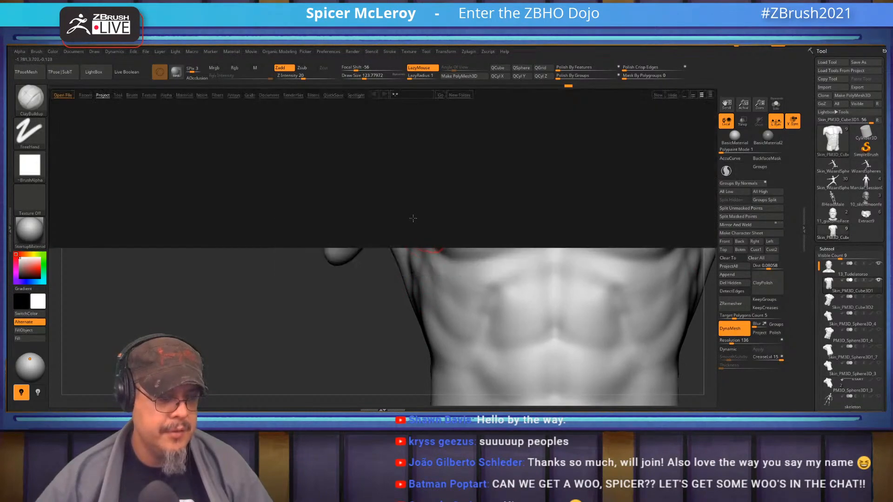
{"action": "key", "text": "comma"}
- Nudge the armpit edge between the chest and the side of the torso with the Move brush
{"action": "key", "text": "b"}
{"action": "key", "text": "m"}
{"action": "key", "text": "v"}
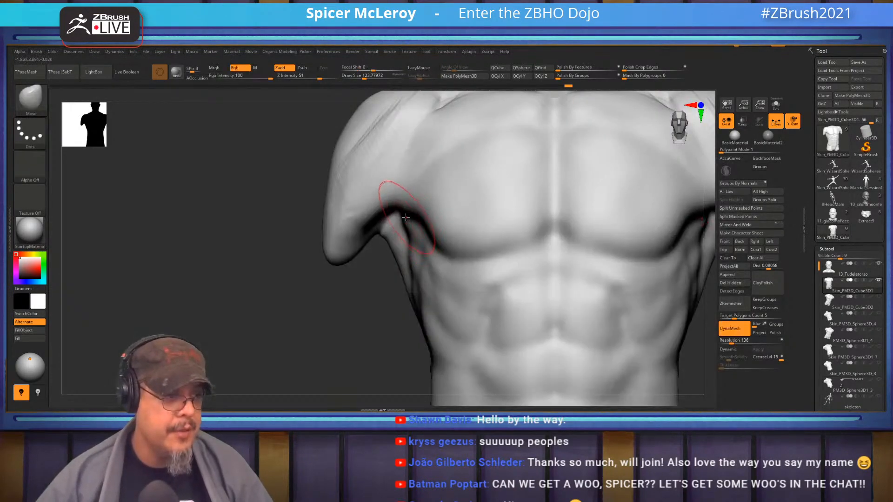
{"action": "left_click_drag", "start_coordinate": [408, 218], "coordinate": [410, 218]}
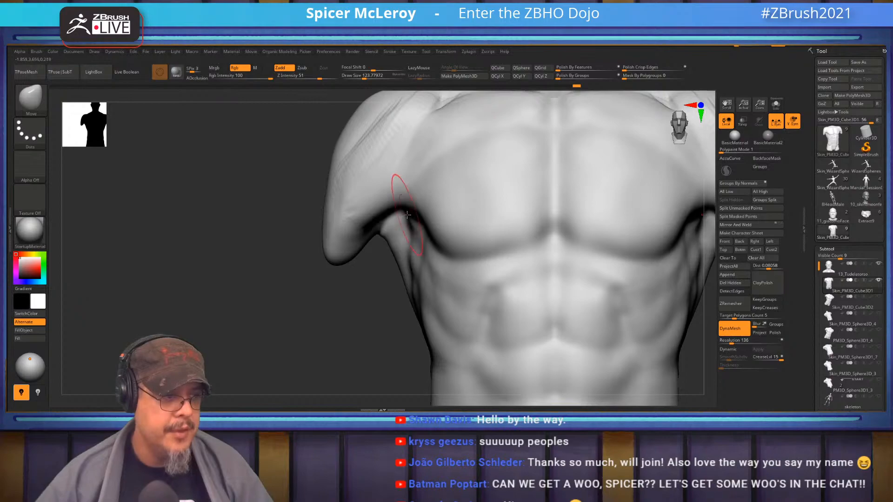
- Examine the full torso from the front, including the chest, abdomen and hips
{"action": "key", "text": "f"}
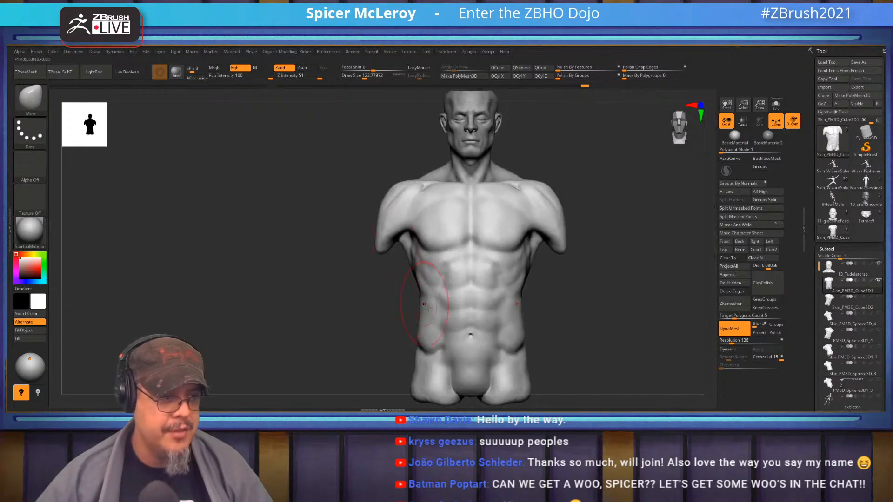
{"action": "right_click_drag", "start_coordinate": [491, 145], "coordinate": [423, 254], "text": "alt"}
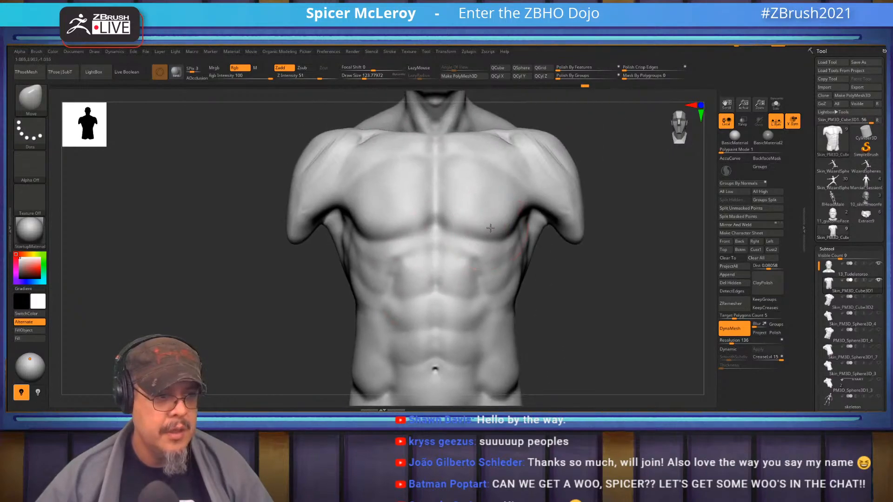
{"action": "right_click_drag", "start_coordinate": [491, 228], "coordinate": [538, 242]}
{"action": "right_click_drag", "start_coordinate": [494, 139], "coordinate": [520, 181], "text": "alt"}
{"action": "mouse_move", "coordinate": [451, 201]}
{"action": "right_mouse_down", "text": "ctrl"}
{"action": "mouse_move", "coordinate": [442, 227]}
{"action": "mouse_move", "coordinate": [488, 227]}
{"action": "mouse_move", "coordinate": [522, 172]}
{"action": "mouse_move", "coordinate": [493, 199]}
{"action": "mouse_move", "coordinate": [491, 219]}
{"action": "mouse_move", "coordinate": [523, 203]}
{"action": "mouse_move", "coordinate": [547, 233]}
{"action": "mouse_move", "coordinate": [535, 237]}
{"action": "right_mouse_up", "text": "ctrl"}
{"action": "key", "text": "s"}
{"action": "left_click_drag", "start_coordinate": [452, 277], "coordinate": [458, 277]}
{"action": "mouse_move", "coordinate": [598, 259]}
{"action": "right_mouse_down"}
{"action": "mouse_move", "coordinate": [534, 261]}
{"action": "mouse_move", "coordinate": [443, 224]}
{"action": "mouse_move", "coordinate": [446, 278]}
{"action": "right_mouse_up"}
- Try to carve the outer border of the abdominal muscles down to the groin with DamStandard at a draw size of about 94
{"action": "key", "text": "b"}
{"action": "key", "text": "d"}
{"action": "key", "text": "s"}
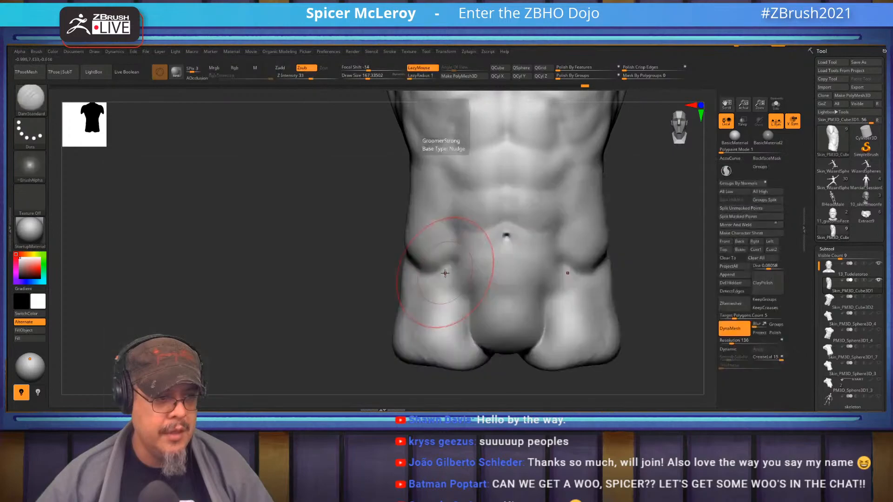
{"action": "key", "text": "s"}
{"action": "right_click_drag", "start_coordinate": [455, 181], "coordinate": [451, 225], "text": "alt"}
{"action": "left_click_drag", "start_coordinate": [463, 150], "coordinate": [465, 217]}
{"action": "left_click_drag", "start_coordinate": [470, 285], "coordinate": [483, 384]}
{"action": "key", "text": "ctrl+z"}
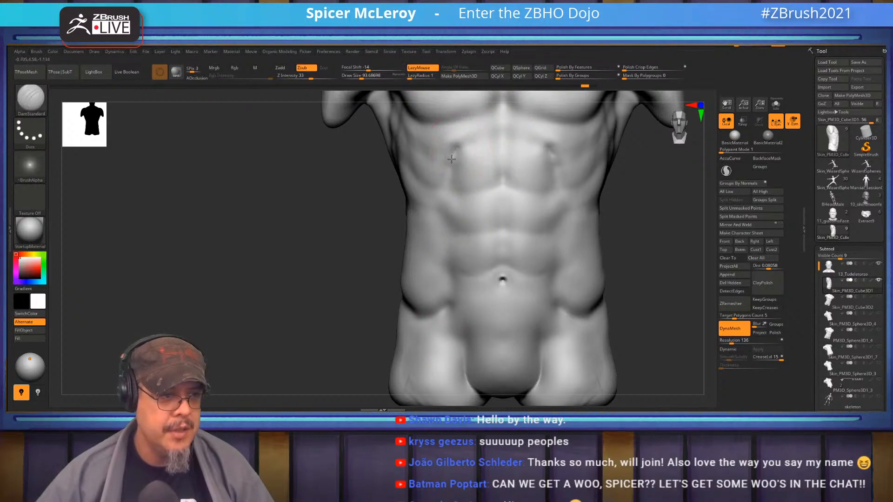
- Try further DamStandard lines along the sides of the abdominals and into the lower abdomen, and undo them
{"action": "left_click_drag", "start_coordinate": [442, 189], "coordinate": [453, 256]}
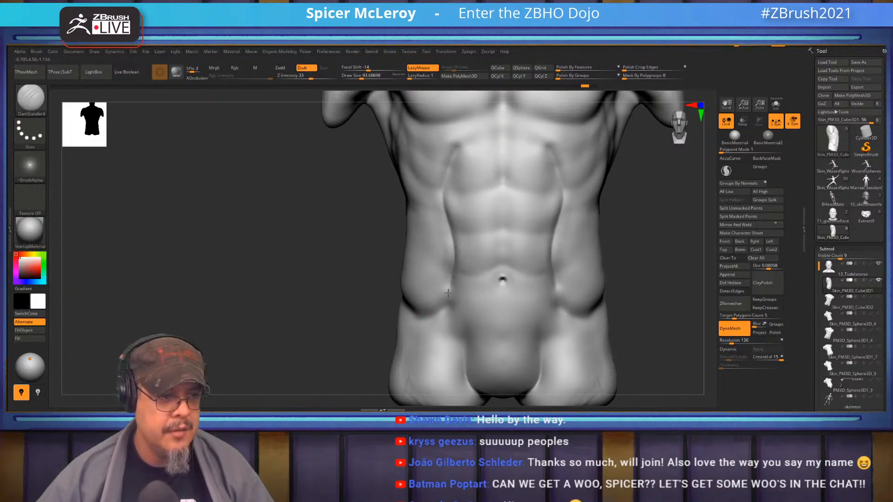
{"action": "left_click_drag", "start_coordinate": [459, 328], "coordinate": [474, 347]}
{"action": "key", "text": "ctrl+z"}
{"action": "mouse_move", "coordinate": [474, 141]}
{"action": "left_mouse_down"}
{"action": "mouse_move", "coordinate": [454, 174]}
{"action": "mouse_move", "coordinate": [458, 259]}
{"action": "left_mouse_up"}
{"action": "mouse_move", "coordinate": [457, 292]}
{"action": "left_mouse_down"}
{"action": "mouse_move", "coordinate": [461, 328]}
{"action": "mouse_move", "coordinate": [482, 358]}
{"action": "left_mouse_up"}
{"action": "key", "text": "ctrl+z"}
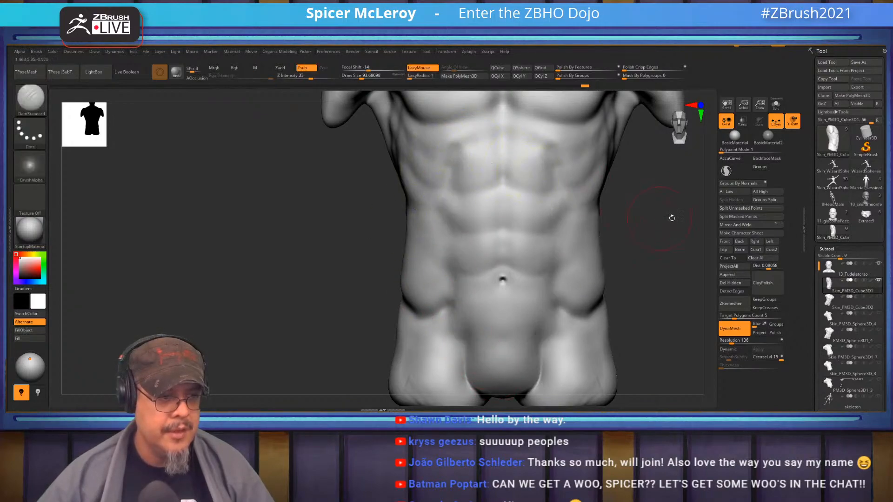
- Reshape the inner hip and the lower abdomen border with the Move brush, enlarging the draw size to about 149
{"action": "key", "text": "b"}
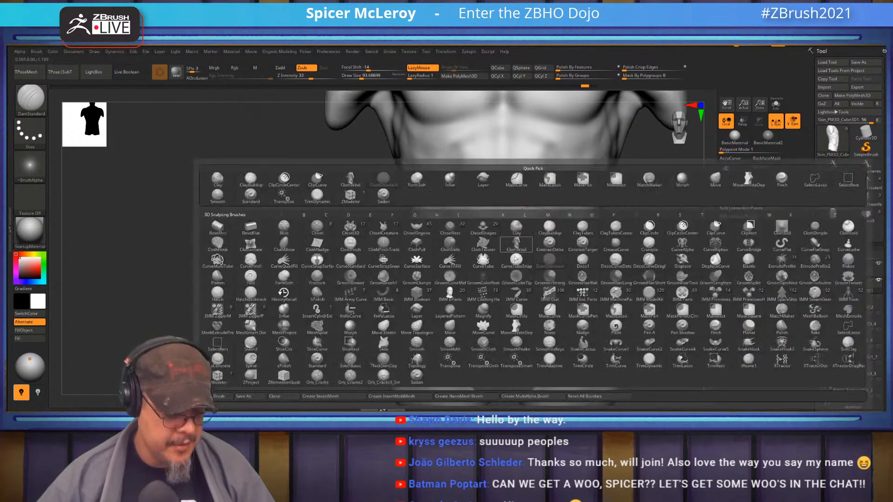
{"action": "key", "text": "m"}
{"action": "key", "text": "v"}
{"action": "left_click_drag", "start_coordinate": [460, 321], "coordinate": [470, 333]}
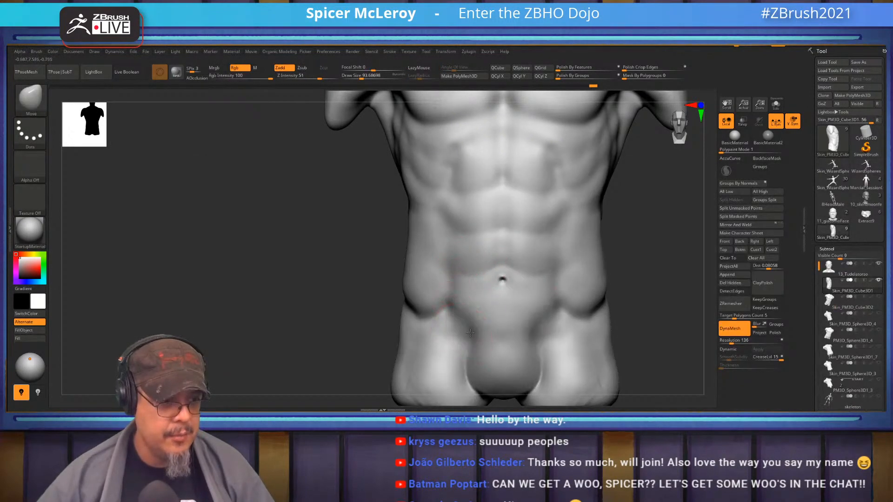
{"action": "right_click_drag", "start_coordinate": [455, 348], "coordinate": [442, 278], "text": "alt"}
{"action": "key", "text": "s"}
{"action": "left_click_drag", "start_coordinate": [451, 313], "coordinate": [467, 318]}
{"action": "left_click_drag", "start_coordinate": [451, 255], "coordinate": [453, 275]}
- Build up the lower abdomen and pubic area with curved ClayBuildup strokes at a draw size of about 149
{"action": "mouse_move", "coordinate": [637, 227]}
{"action": "left_mouse_down"}
{"action": "mouse_move", "coordinate": [548, 228]}
{"action": "mouse_move", "coordinate": [479, 258]}
{"action": "left_mouse_up"}
{"action": "key", "text": "b"}
{"action": "key", "text": "c"}
{"action": "key", "text": "b"}
{"action": "left_click_drag", "start_coordinate": [533, 244], "coordinate": [471, 262]}
{"action": "mouse_move", "coordinate": [549, 224]}
{"action": "left_mouse_down"}
{"action": "mouse_move", "coordinate": [555, 216]}
{"action": "mouse_move", "coordinate": [560, 224]}
{"action": "mouse_move", "coordinate": [560, 246]}
{"action": "mouse_move", "coordinate": [481, 255]}
{"action": "left_mouse_up"}
{"action": "mouse_move", "coordinate": [528, 229]}
{"action": "left_mouse_down"}
{"action": "mouse_move", "coordinate": [475, 241]}
{"action": "mouse_move", "coordinate": [520, 251]}
{"action": "mouse_move", "coordinate": [482, 264]}
{"action": "mouse_move", "coordinate": [470, 279]}
{"action": "mouse_move", "coordinate": [486, 297]}
{"action": "mouse_move", "coordinate": [479, 283]}
{"action": "left_mouse_up"}
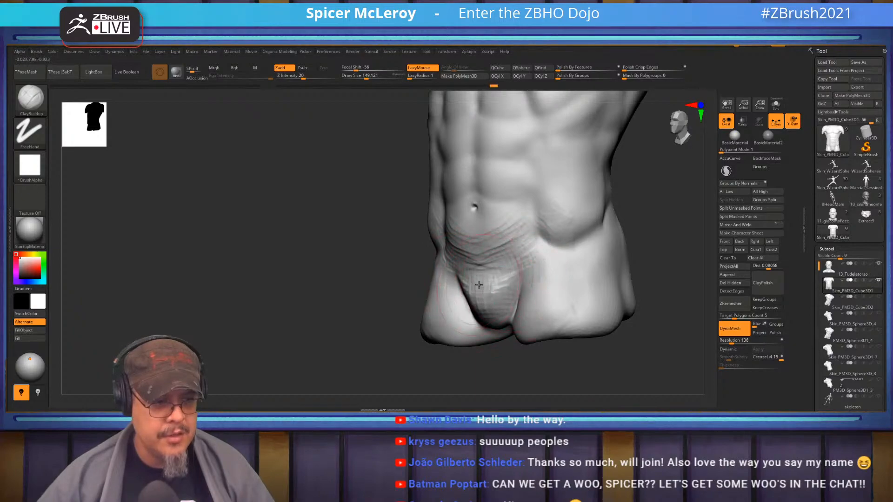
- Adjust the waist fold above the hip from below with the Move brush at a draw size of about 149
{"action": "left_click_drag", "start_coordinate": [380, 273], "coordinate": [340, 264]}
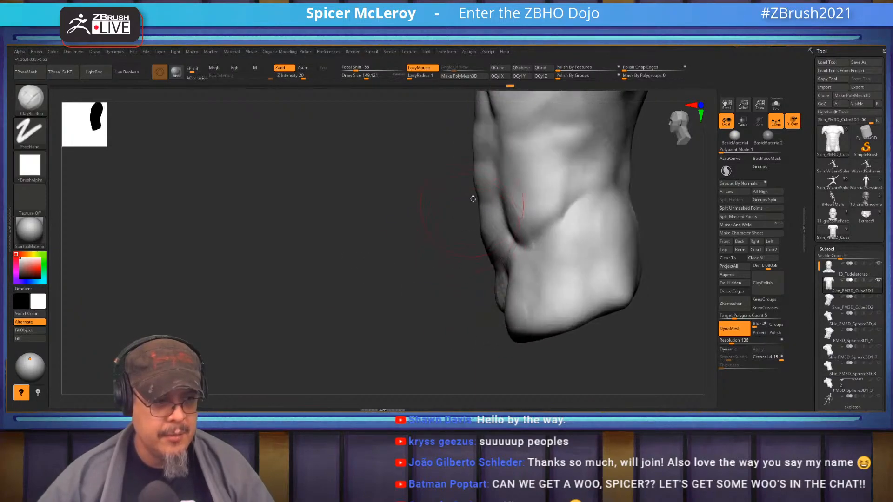
{"action": "left_click_drag", "start_coordinate": [410, 219], "coordinate": [384, 245], "text": "alt"}
{"action": "mouse_move", "coordinate": [650, 236]}
{"action": "left_mouse_down"}
{"action": "mouse_move", "coordinate": [653, 196]}
{"action": "mouse_move", "coordinate": [600, 224]}
{"action": "mouse_move", "coordinate": [588, 219]}
{"action": "left_mouse_up"}
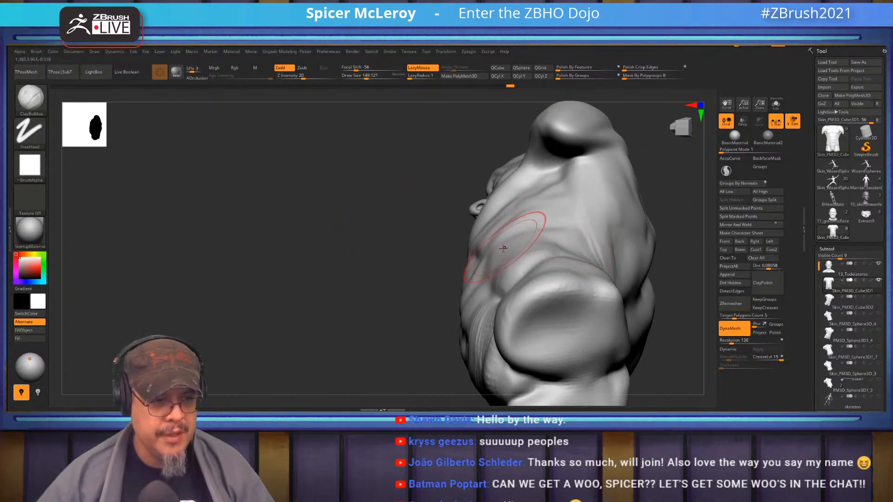
{"action": "key", "text": "b"}
{"action": "key", "text": "m"}
{"action": "key", "text": "v"}
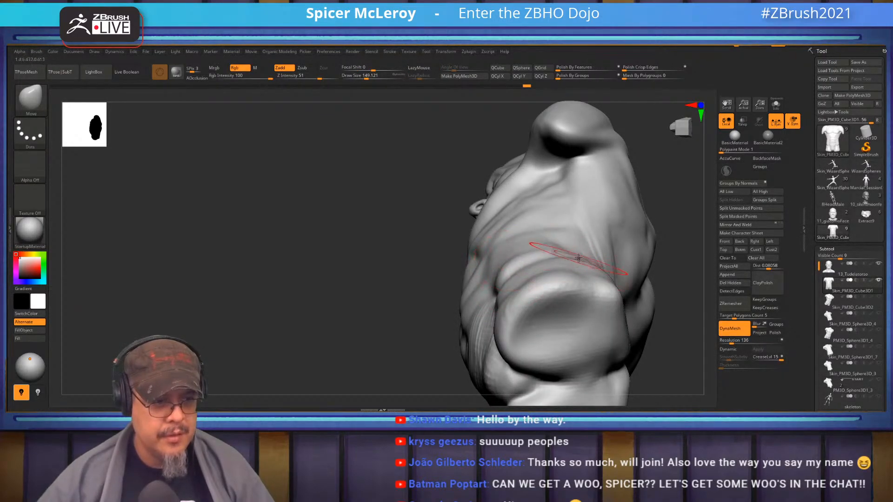
{"action": "key", "text": "shift"}
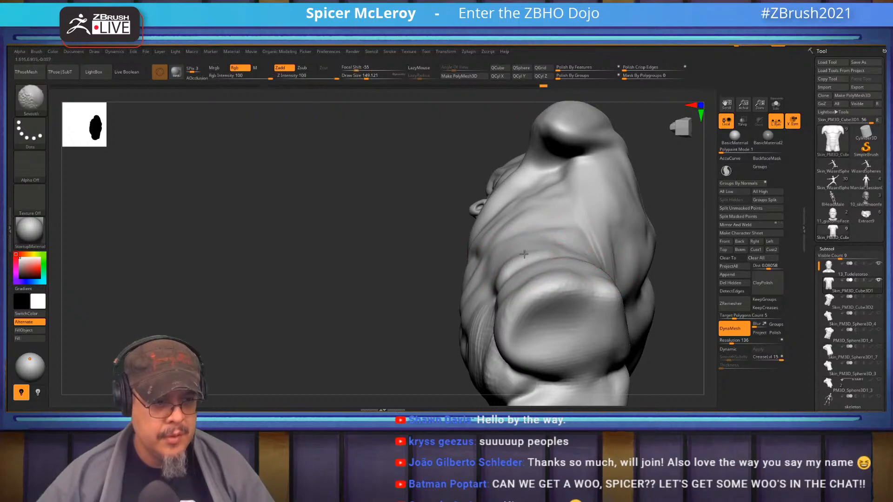
- Deepen the crease between the oblique and the hip along the iliac crest with DamStandard
{"action": "mouse_move", "coordinate": [390, 249]}
{"action": "left_mouse_down"}
{"action": "mouse_move", "coordinate": [391, 295]}
{"action": "mouse_move", "coordinate": [389, 269]}
{"action": "mouse_move", "coordinate": [403, 260]}
{"action": "mouse_move", "coordinate": [578, 244]}
{"action": "left_mouse_up"}
{"action": "key", "text": "b"}
{"action": "key", "text": "d"}
{"action": "key", "text": "s"}
{"action": "left_click_drag", "start_coordinate": [647, 253], "coordinate": [601, 258]}
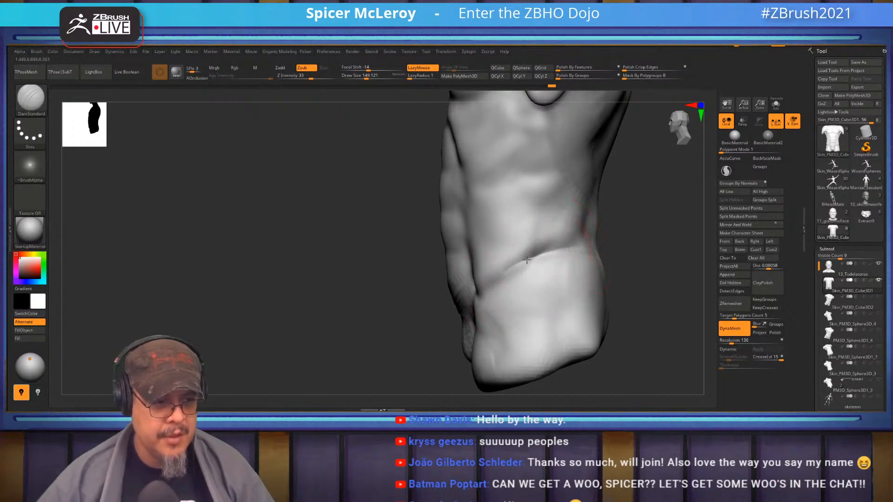
- Build up the front of the hip and upper thigh below the iliac crest with ClayBuildup strokes
{"action": "mouse_move", "coordinate": [386, 281]}
{"action": "left_mouse_down"}
{"action": "mouse_move", "coordinate": [485, 276]}
{"action": "mouse_move", "coordinate": [455, 275]}
{"action": "left_mouse_up"}
{"action": "mouse_move", "coordinate": [562, 278]}
{"action": "left_mouse_down", "text": "alt"}
{"action": "mouse_move", "coordinate": [554, 222]}
{"action": "mouse_move", "coordinate": [507, 226]}
{"action": "left_mouse_up", "text": "alt"}
{"action": "key", "text": "b"}
{"action": "key", "text": "c"}
{"action": "key", "text": "b"}
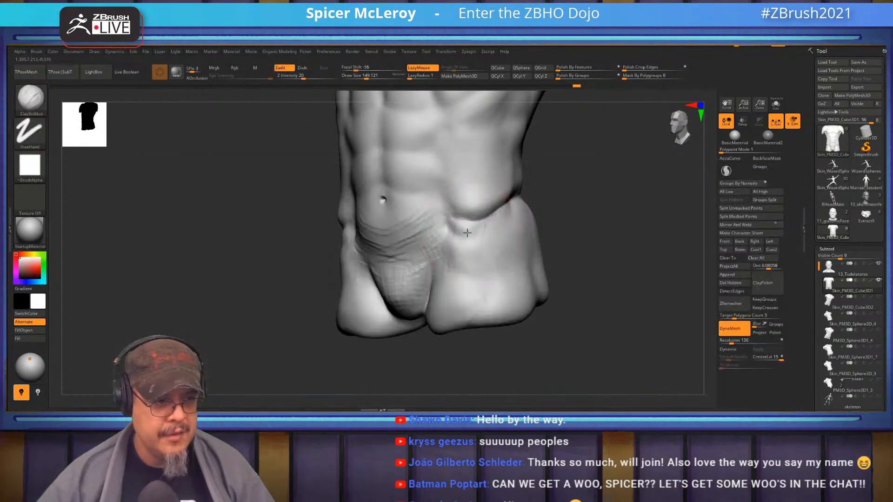
{"action": "left_click_drag", "start_coordinate": [457, 240], "coordinate": [449, 243]}
{"action": "left_click_drag", "start_coordinate": [597, 228], "coordinate": [561, 225]}
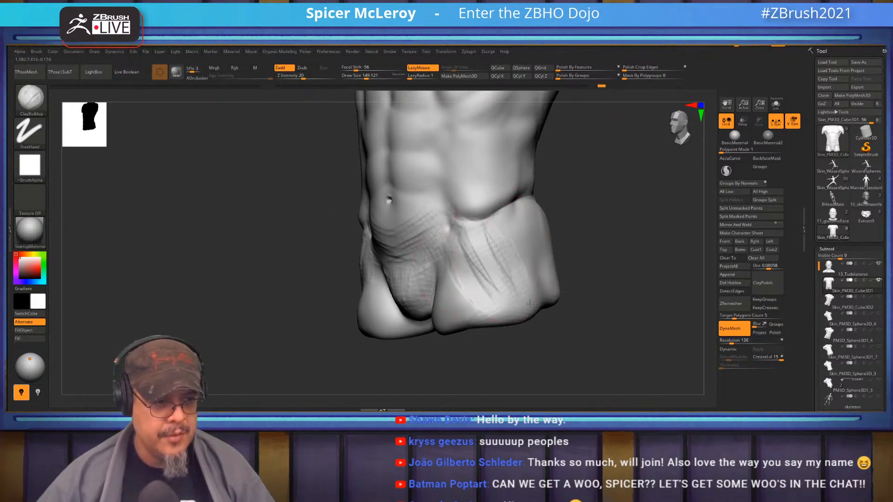
{"action": "left_click_drag", "start_coordinate": [503, 297], "coordinate": [505, 290]}
- Add clay strokes wrapping across the oblique at the side of the waist above the hip
{"action": "mouse_move", "coordinate": [598, 203]}
{"action": "left_mouse_down", "text": "alt"}
{"action": "mouse_move", "coordinate": [594, 302]}
{"action": "mouse_move", "coordinate": [558, 297]}
{"action": "mouse_move", "coordinate": [582, 254]}
{"action": "mouse_move", "coordinate": [538, 270]}
{"action": "left_mouse_up", "text": "alt"}
{"action": "mouse_move", "coordinate": [665, 242]}
{"action": "left_mouse_down"}
{"action": "mouse_move", "coordinate": [609, 241]}
{"action": "mouse_move", "coordinate": [568, 257]}
{"action": "left_mouse_up"}
{"action": "right_click_drag", "start_coordinate": [567, 256], "coordinate": [510, 255]}
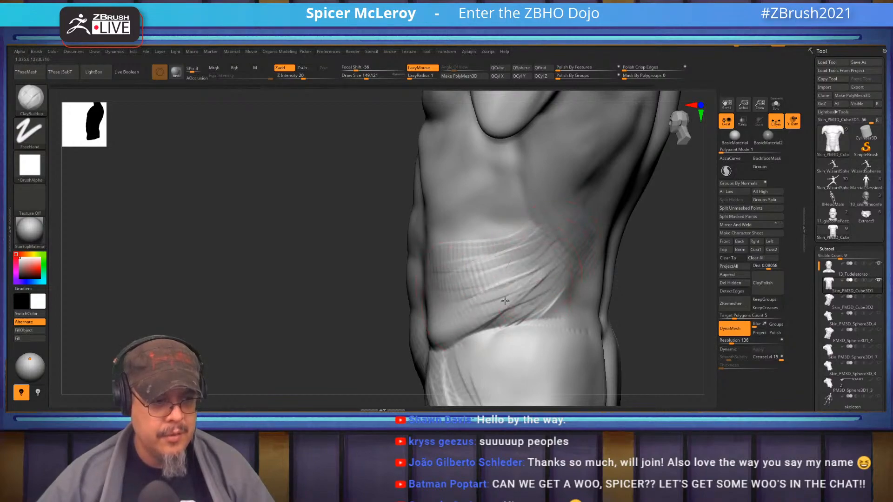
- Carve the inner border of the shoulder blade and the line running down the back with DamStandard at a draw size of about 149
{"action": "mouse_move", "coordinate": [380, 284]}
{"action": "right_mouse_down"}
{"action": "mouse_move", "coordinate": [275, 306]}
{"action": "mouse_move", "coordinate": [251, 290]}
{"action": "right_mouse_up"}
{"action": "left_click_drag", "start_coordinate": [441, 149], "coordinate": [476, 175]}
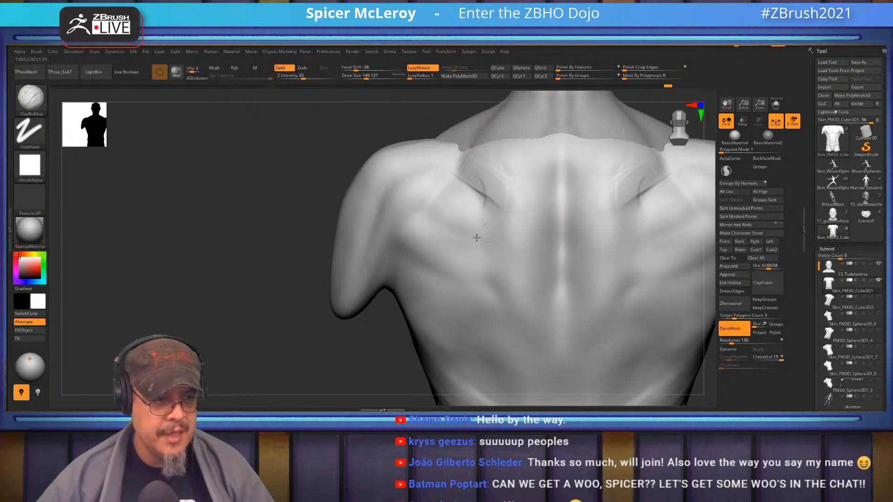
{"action": "key", "text": "b"}
{"action": "key", "text": "d"}
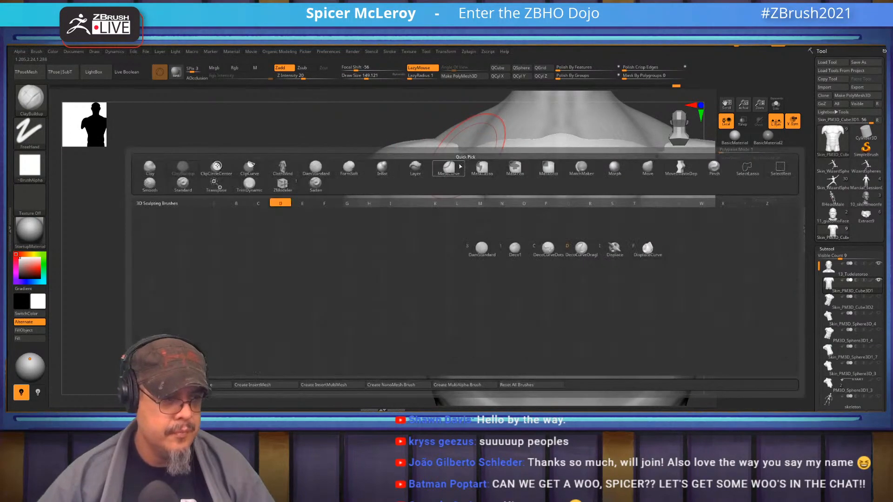
{"action": "key", "text": "s"}
{"action": "key", "text": "b"}
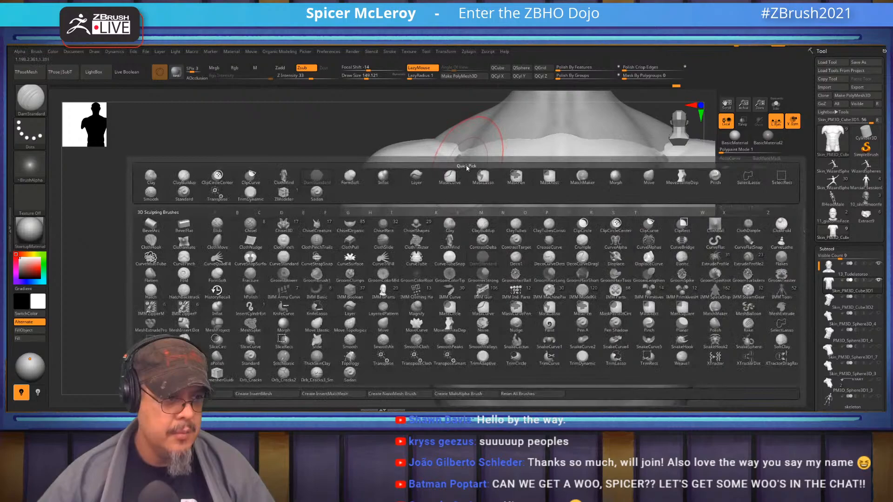
{"action": "left_click_drag", "start_coordinate": [451, 152], "coordinate": [492, 215]}
{"action": "left_click_drag", "start_coordinate": [503, 179], "coordinate": [494, 291]}
{"action": "mouse_move", "coordinate": [491, 200]}
{"action": "left_mouse_down"}
{"action": "mouse_move", "coordinate": [471, 173]}
{"action": "mouse_move", "coordinate": [491, 244]}
{"action": "mouse_move", "coordinate": [487, 276]}
{"action": "left_mouse_up"}
{"action": "mouse_move", "coordinate": [330, 315]}
{"action": "left_mouse_down", "text": "alt"}
{"action": "mouse_move", "coordinate": [328, 241]}
{"action": "mouse_move", "coordinate": [368, 244]}
{"action": "left_mouse_up", "text": "alt"}
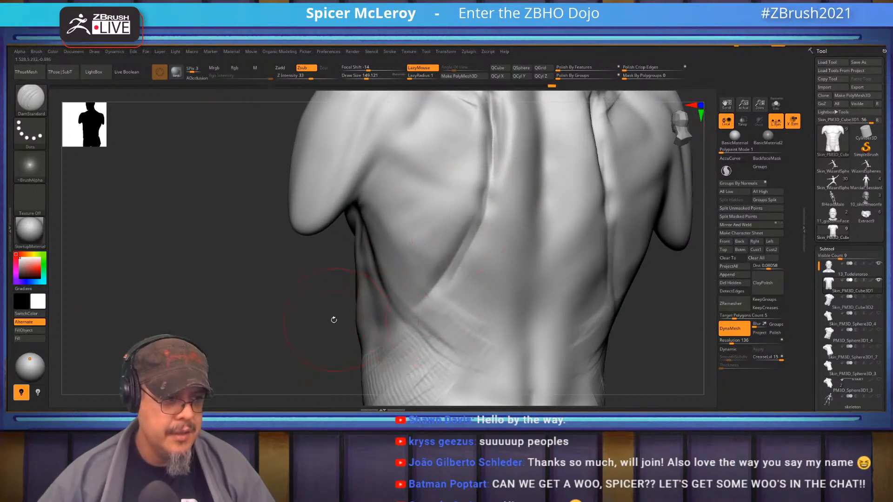
- Build up the side of the back below the shoulder blade and armpit with diagonal ClayBuildup strokes
{"action": "left_click_drag", "start_coordinate": [335, 320], "coordinate": [382, 316]}
{"action": "key", "text": "b"}
{"action": "key", "text": "c"}
{"action": "key", "text": "b"}
{"action": "mouse_move", "coordinate": [467, 216]}
{"action": "left_mouse_down"}
{"action": "mouse_move", "coordinate": [414, 298]}
{"action": "mouse_move", "coordinate": [397, 260]}
{"action": "mouse_move", "coordinate": [405, 223]}
{"action": "mouse_move", "coordinate": [387, 212]}
{"action": "mouse_move", "coordinate": [398, 254]}
{"action": "mouse_move", "coordinate": [425, 268]}
{"action": "mouse_move", "coordinate": [410, 305]}
{"action": "left_mouse_up"}
{"action": "mouse_move", "coordinate": [228, 293]}
{"action": "left_mouse_down", "text": "alt"}
{"action": "mouse_move", "coordinate": [242, 177]}
{"action": "mouse_move", "coordinate": [279, 205]}
{"action": "left_mouse_up", "text": "alt"}
{"action": "right_click_drag", "start_coordinate": [450, 180], "coordinate": [408, 169]}
{"action": "left_click_drag", "start_coordinate": [444, 134], "coordinate": [371, 246]}
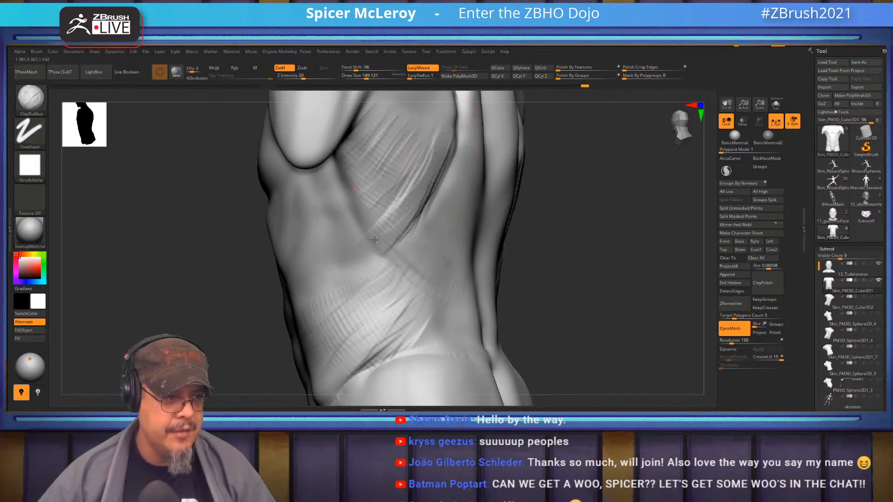
- Add clay strokes over the side of the waist, down the lower back and across the latissimus below the shoulder blade
{"action": "mouse_move", "coordinate": [526, 238]}
{"action": "left_mouse_down"}
{"action": "mouse_move", "coordinate": [551, 184]}
{"action": "mouse_move", "coordinate": [387, 212]}
{"action": "mouse_move", "coordinate": [330, 263]}
{"action": "left_mouse_up"}
{"action": "left_click_drag", "start_coordinate": [526, 205], "coordinate": [433, 172]}
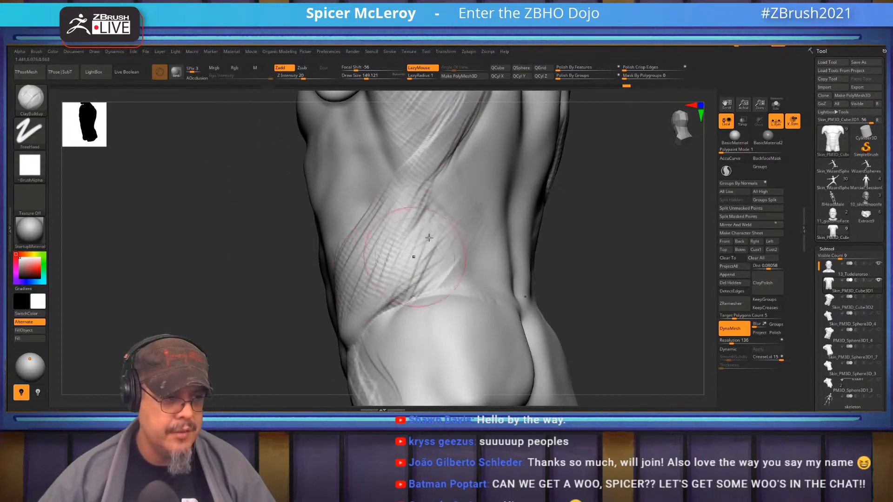
{"action": "mouse_move", "coordinate": [432, 167]}
{"action": "left_mouse_down"}
{"action": "mouse_move", "coordinate": [470, 271]}
{"action": "mouse_move", "coordinate": [455, 198]}
{"action": "mouse_move", "coordinate": [465, 261]}
{"action": "left_mouse_up"}
{"action": "left_click_drag", "start_coordinate": [317, 204], "coordinate": [285, 260], "text": "alt"}
{"action": "mouse_move", "coordinate": [469, 232]}
{"action": "left_mouse_down"}
{"action": "mouse_move", "coordinate": [479, 339]}
{"action": "mouse_move", "coordinate": [461, 281]}
{"action": "mouse_move", "coordinate": [475, 320]}
{"action": "left_mouse_up"}
{"action": "mouse_move", "coordinate": [252, 228]}
{"action": "left_mouse_down", "text": "alt"}
{"action": "mouse_move", "coordinate": [287, 319]}
{"action": "mouse_move", "coordinate": [321, 318]}
{"action": "left_mouse_up", "text": "alt"}
{"action": "mouse_move", "coordinate": [396, 236]}
{"action": "left_mouse_down"}
{"action": "mouse_move", "coordinate": [472, 238]}
{"action": "mouse_move", "coordinate": [442, 292]}
{"action": "mouse_move", "coordinate": [449, 323]}
{"action": "mouse_move", "coordinate": [479, 340]}
{"action": "left_mouse_up"}
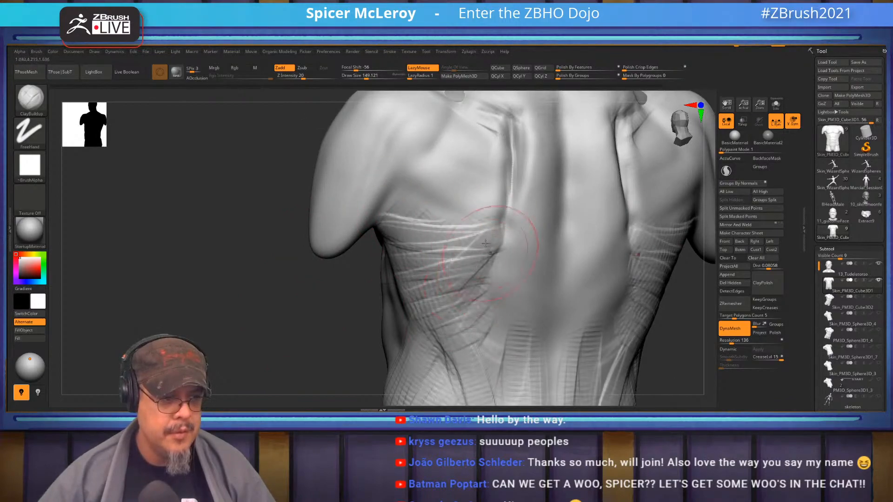
- Lay long clay strokes down the trapezius between the shoulder blades and the spine, converging toward the mid back
{"action": "left_click_drag", "start_coordinate": [289, 307], "coordinate": [258, 403], "text": "alt"}
{"action": "mouse_move", "coordinate": [452, 186]}
{"action": "left_mouse_down"}
{"action": "mouse_move", "coordinate": [485, 243]}
{"action": "mouse_move", "coordinate": [501, 314]}
{"action": "mouse_move", "coordinate": [489, 347]}
{"action": "left_mouse_up"}
{"action": "mouse_move", "coordinate": [236, 241]}
{"action": "left_mouse_down", "text": "shift"}
{"action": "mouse_move", "coordinate": [200, 241]}
{"action": "mouse_move", "coordinate": [214, 156]}
{"action": "left_mouse_up", "text": "shift"}
{"action": "left_click_drag", "start_coordinate": [485, 153], "coordinate": [489, 255]}
{"action": "left_click_drag", "start_coordinate": [479, 172], "coordinate": [478, 251]}
{"action": "left_click_drag", "start_coordinate": [478, 213], "coordinate": [496, 314]}
{"action": "mouse_move", "coordinate": [465, 265]}
{"action": "left_mouse_down"}
{"action": "mouse_move", "coordinate": [468, 340]}
{"action": "mouse_move", "coordinate": [476, 301]}
{"action": "left_mouse_up"}
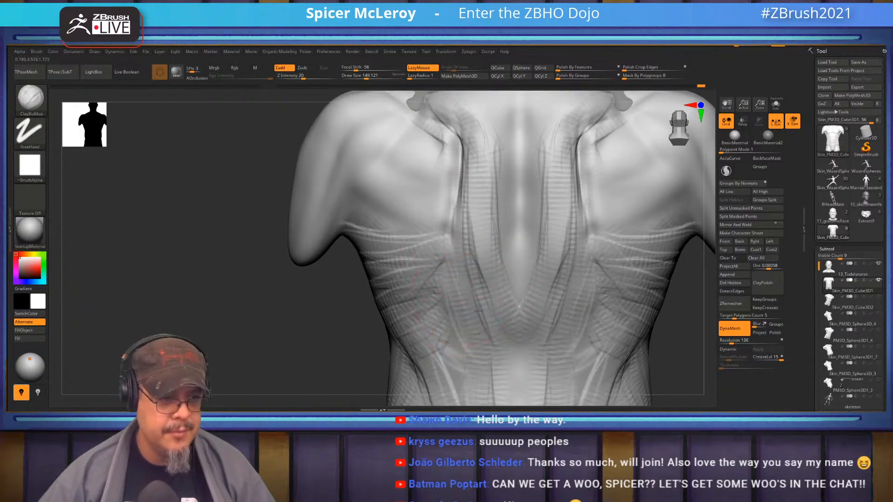
- Fill in the lower tip of the trapezius beside the spine with short clay strokes
{"action": "left_click_drag", "start_coordinate": [498, 197], "coordinate": [492, 220]}
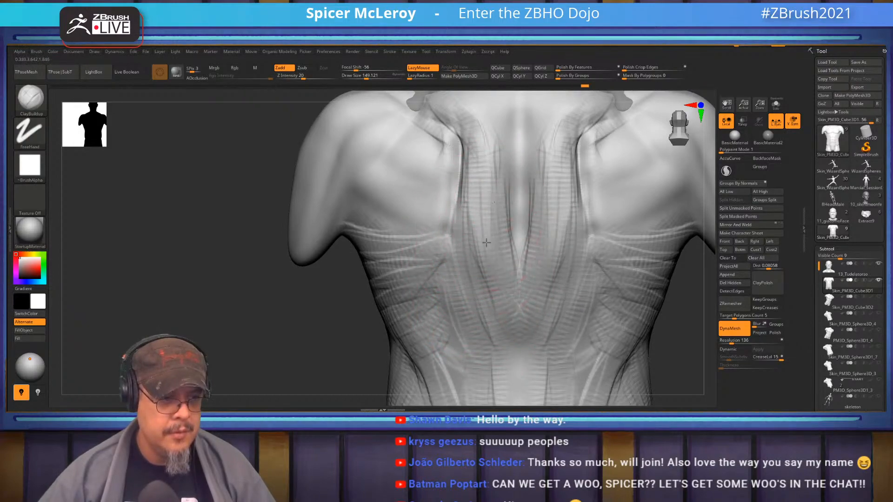
{"action": "mouse_move", "coordinate": [496, 255]}
{"action": "left_mouse_down"}
{"action": "mouse_move", "coordinate": [497, 303]}
{"action": "mouse_move", "coordinate": [528, 338]}
{"action": "left_mouse_up"}
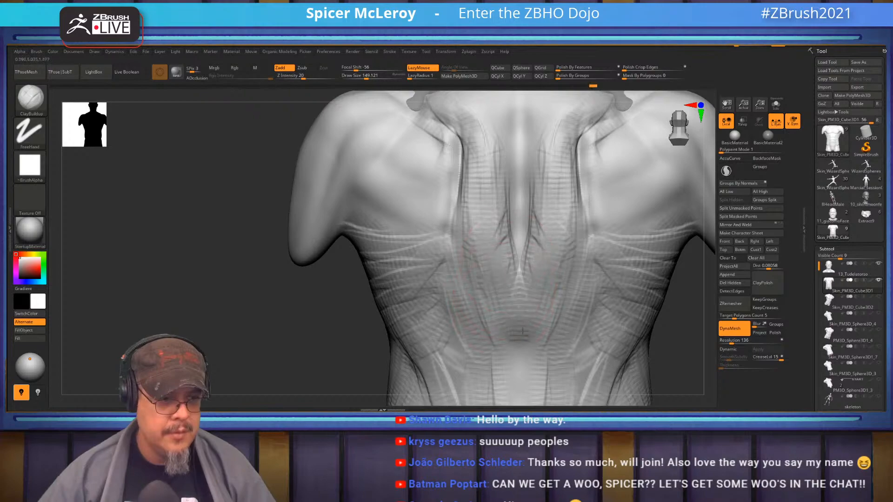
{"action": "left_click_drag", "start_coordinate": [501, 223], "coordinate": [508, 252]}
{"action": "left_click_drag", "start_coordinate": [335, 97], "coordinate": [377, 231], "text": "alt"}
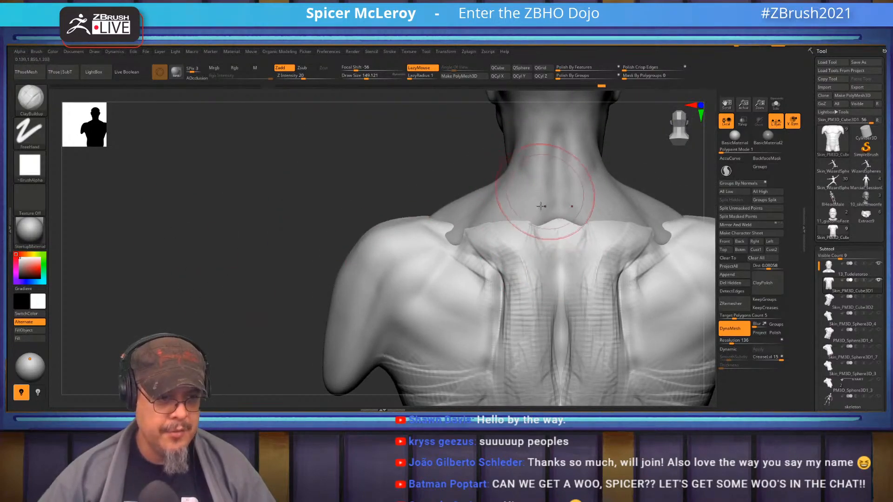
- Select the 13_Tudelatorso head subtool and merge it down with the torso subtool directly below it
{"action": "mouse_move", "coordinate": [520, 235]}
{"action": "left_mouse_down"}
{"action": "mouse_move", "coordinate": [471, 232]}
{"action": "mouse_move", "coordinate": [452, 242]}
{"action": "left_mouse_up"}
{"action": "left_click_drag", "start_coordinate": [196, 260], "coordinate": [365, 258]}
{"action": "mouse_move", "coordinate": [465, 153]}
{"action": "left_mouse_down", "text": "alt"}
{"action": "mouse_move", "coordinate": [461, 193]}
{"action": "mouse_move", "coordinate": [568, 190]}
{"action": "mouse_move", "coordinate": [611, 229]}
{"action": "mouse_move", "coordinate": [600, 221]}
{"action": "left_mouse_up", "text": "alt"}
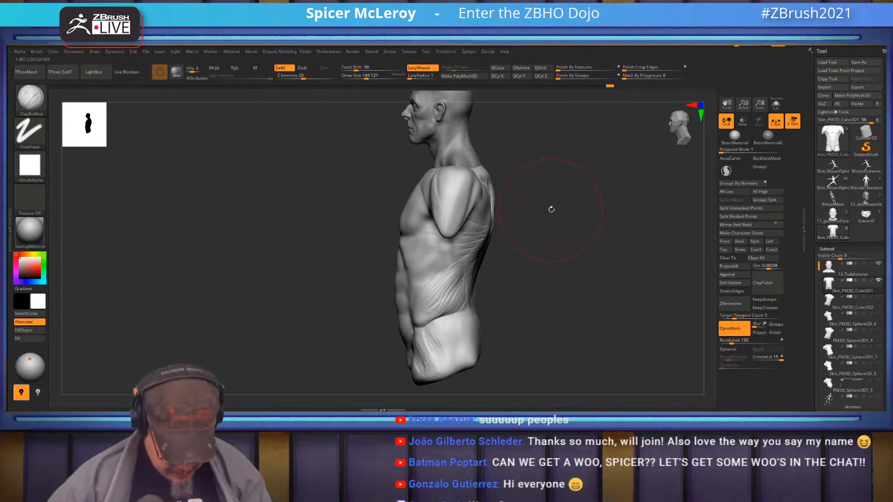
{"action": "mouse_move", "coordinate": [562, 250]}
{"action": "left_mouse_down"}
{"action": "mouse_move", "coordinate": [561, 234]}
{"action": "mouse_move", "coordinate": [573, 227]}
{"action": "mouse_move", "coordinate": [579, 276]}
{"action": "mouse_move", "coordinate": [585, 230]}
{"action": "mouse_move", "coordinate": [589, 237]}
{"action": "mouse_move", "coordinate": [447, 184]}
{"action": "left_mouse_up"}
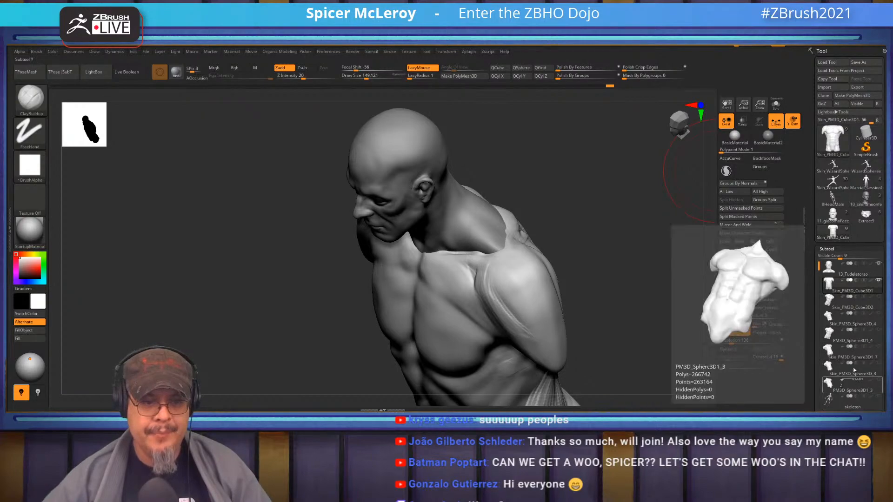
{"action": "left_click_drag", "start_coordinate": [878, 275], "coordinate": [878, 231]}
{"action": "scroll", "coordinate": [873, 243], "scroll_direction": "down", "scroll_amount": 1}
{"action": "left_click", "coordinate": [861, 225]}
{"action": "scroll", "coordinate": [849, 303], "scroll_direction": "down", "scroll_amount": 2}
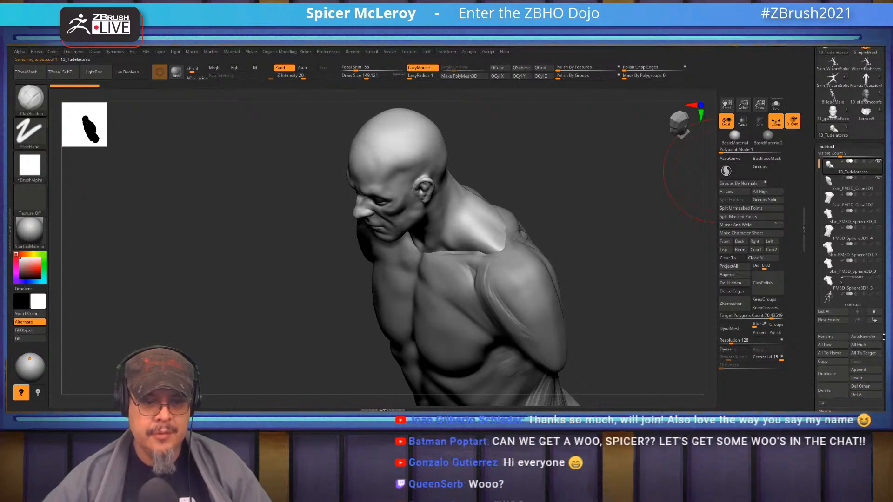
{"action": "scroll", "coordinate": [836, 367], "scroll_direction": "down", "scroll_amount": 3}
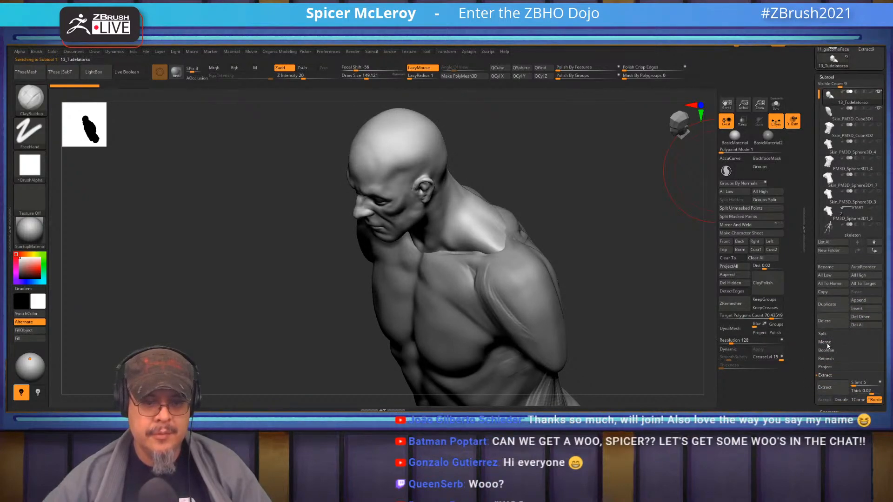
{"action": "left_click", "coordinate": [815, 343]}
{"action": "left_click", "coordinate": [828, 351]}
{"action": "left_click", "coordinate": [769, 365]}
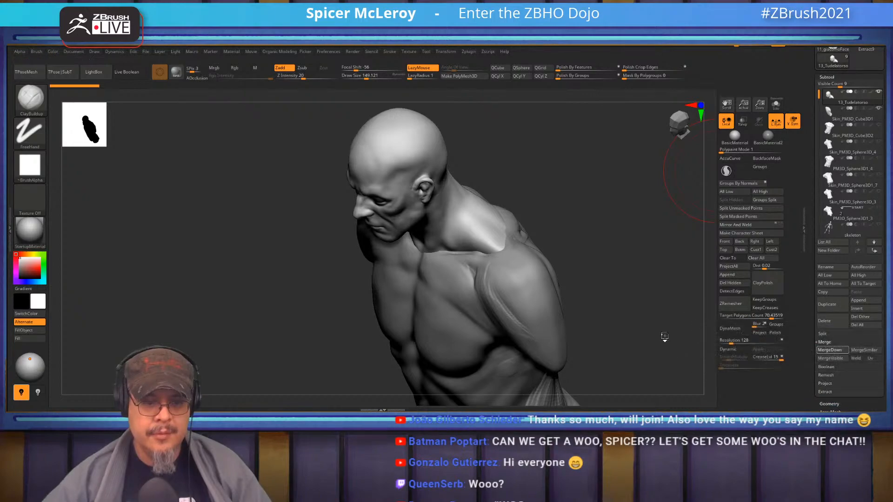
- Set the DynaMesh resolution to 1224 and DynaMesh the merged head and torso
{"action": "left_click", "coordinate": [750, 341]}
{"action": "type", "text": "1224"}
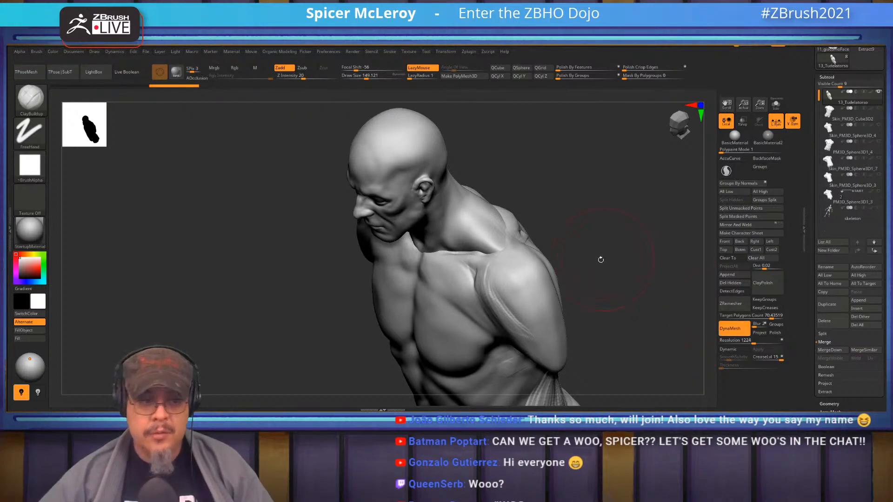
{"action": "left_click_drag", "start_coordinate": [615, 241], "coordinate": [623, 216], "text": "shift"}
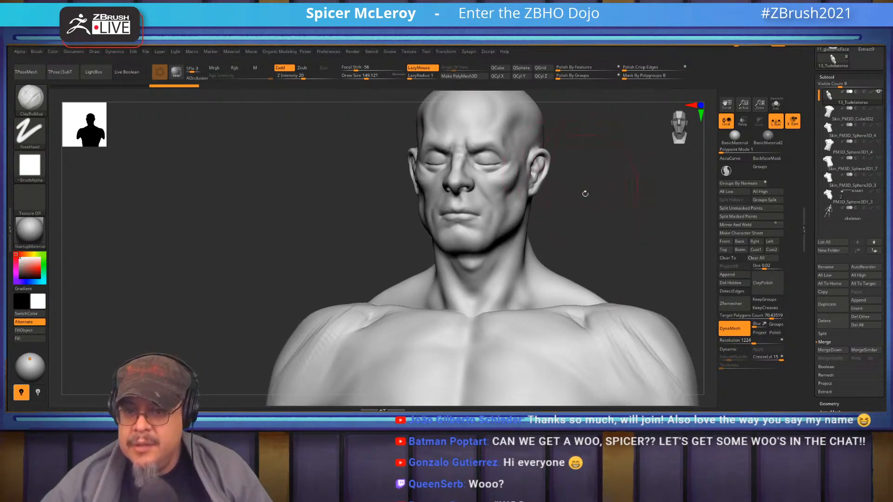
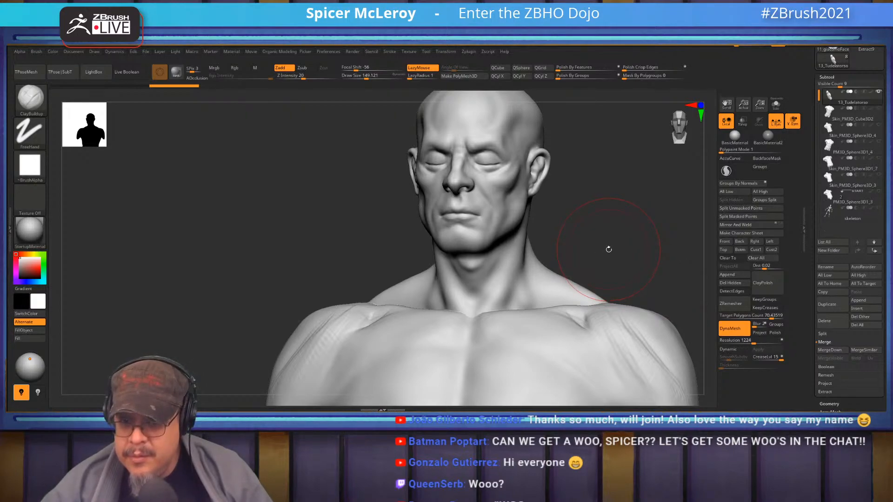
- Build up the trapezius along the side of the neck down to the shoulder with ClayBuildup strokes
{"action": "mouse_move", "coordinate": [624, 238]}
{"action": "left_mouse_down"}
{"action": "mouse_move", "coordinate": [643, 265]}
{"action": "mouse_move", "coordinate": [622, 205]}
{"action": "left_mouse_up"}
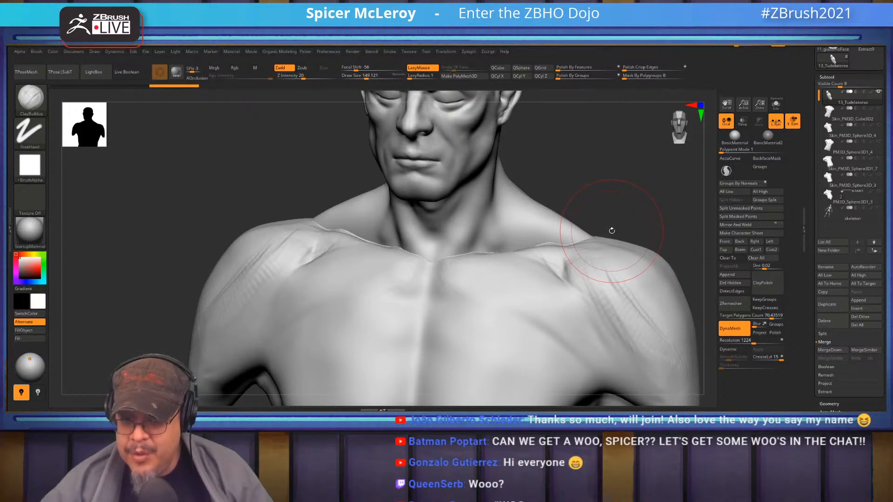
{"action": "mouse_move", "coordinate": [632, 203]}
{"action": "left_mouse_down"}
{"action": "mouse_move", "coordinate": [609, 197]}
{"action": "mouse_move", "coordinate": [598, 179]}
{"action": "mouse_move", "coordinate": [620, 205]}
{"action": "mouse_move", "coordinate": [590, 201]}
{"action": "mouse_move", "coordinate": [593, 192]}
{"action": "mouse_move", "coordinate": [540, 209]}
{"action": "left_mouse_up"}
{"action": "key", "text": "b"}
{"action": "key", "text": "c"}
{"action": "key", "text": "b"}
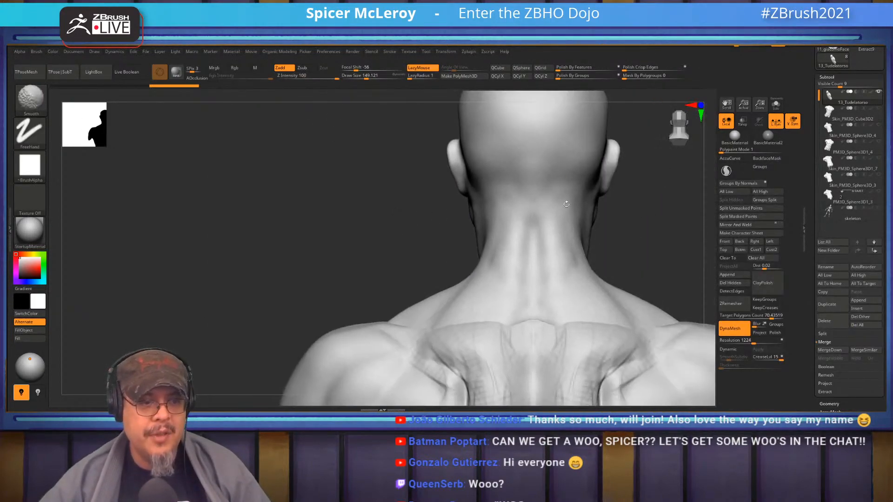
{"action": "mouse_move", "coordinate": [451, 253]}
{"action": "left_mouse_down"}
{"action": "mouse_move", "coordinate": [501, 204]}
{"action": "mouse_move", "coordinate": [487, 218]}
{"action": "left_mouse_up"}
{"action": "left_click_drag", "start_coordinate": [488, 219], "coordinate": [472, 255]}
{"action": "mouse_move", "coordinate": [582, 215]}
{"action": "left_mouse_down"}
{"action": "mouse_move", "coordinate": [628, 202]}
{"action": "mouse_move", "coordinate": [521, 206]}
{"action": "left_mouse_up"}
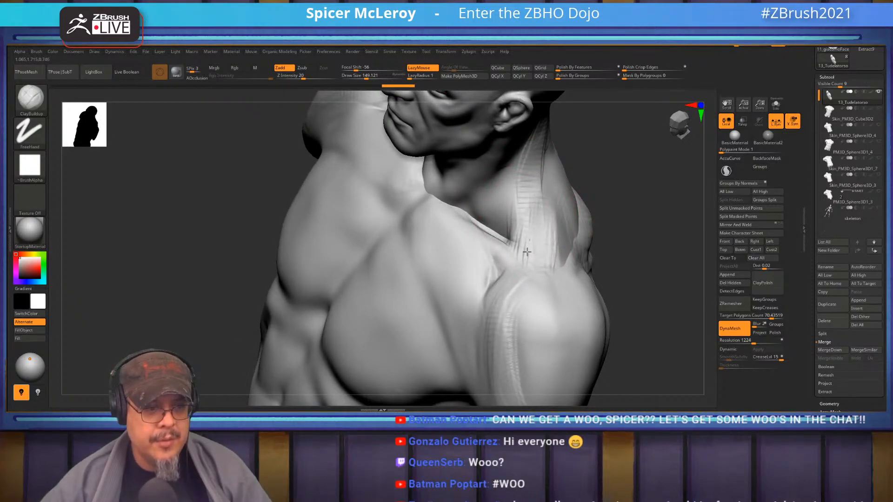
{"action": "left_click_drag", "start_coordinate": [507, 238], "coordinate": [511, 252]}
{"action": "left_click_drag", "start_coordinate": [616, 188], "coordinate": [619, 218], "text": "alt"}
{"action": "left_click_drag", "start_coordinate": [535, 218], "coordinate": [479, 307]}
{"action": "left_click_drag", "start_coordinate": [512, 266], "coordinate": [493, 388]}
{"action": "key", "text": "ctrl+z"}
{"action": "key", "text": "ctrl+z"}
- Add clay strokes down the side of the neck to the trapezius and over the front of the shoulder
{"action": "left_click_drag", "start_coordinate": [539, 208], "coordinate": [527, 232]}
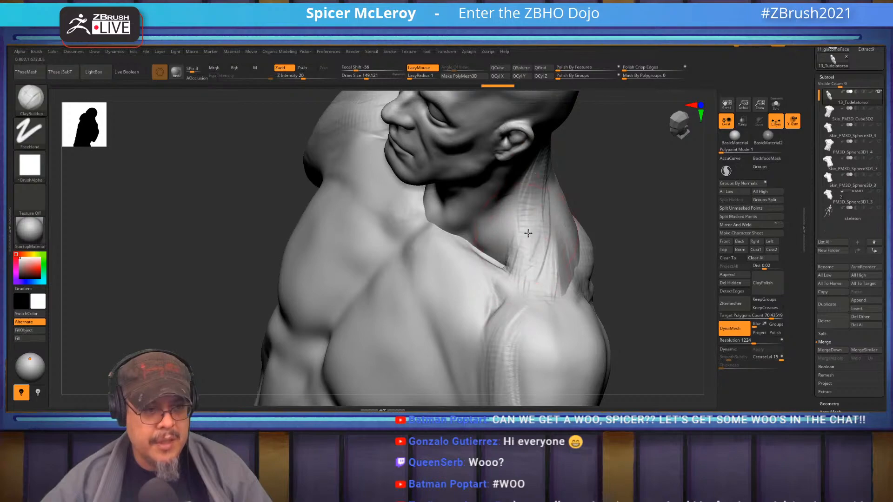
{"action": "left_click_drag", "start_coordinate": [539, 265], "coordinate": [535, 275]}
{"action": "mouse_move", "coordinate": [634, 293]}
{"action": "left_mouse_down", "text": "alt"}
{"action": "mouse_move", "coordinate": [626, 211]}
{"action": "mouse_move", "coordinate": [602, 214]}
{"action": "left_mouse_up", "text": "alt"}
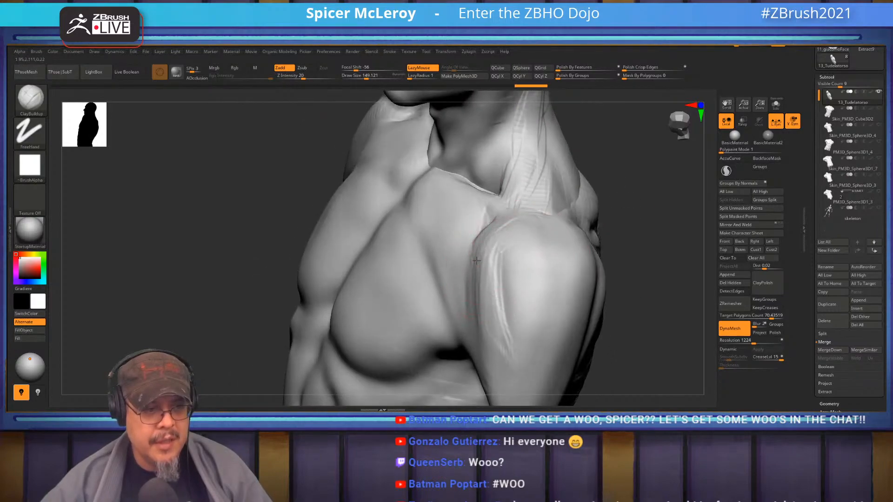
{"action": "right_click_drag", "start_coordinate": [483, 331], "coordinate": [433, 265]}
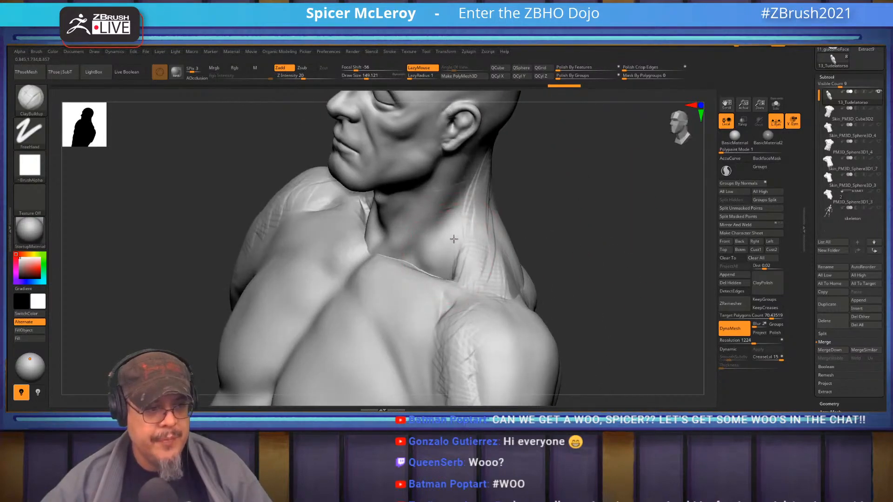
- Fill in the hollow at the base of the neck above the collarbone with clay strokes and smooth it
{"action": "left_click_drag", "start_coordinate": [430, 261], "coordinate": [443, 263]}
{"action": "right_click_drag", "start_coordinate": [561, 218], "coordinate": [538, 205]}
{"action": "left_click_drag", "start_coordinate": [538, 204], "coordinate": [535, 255]}
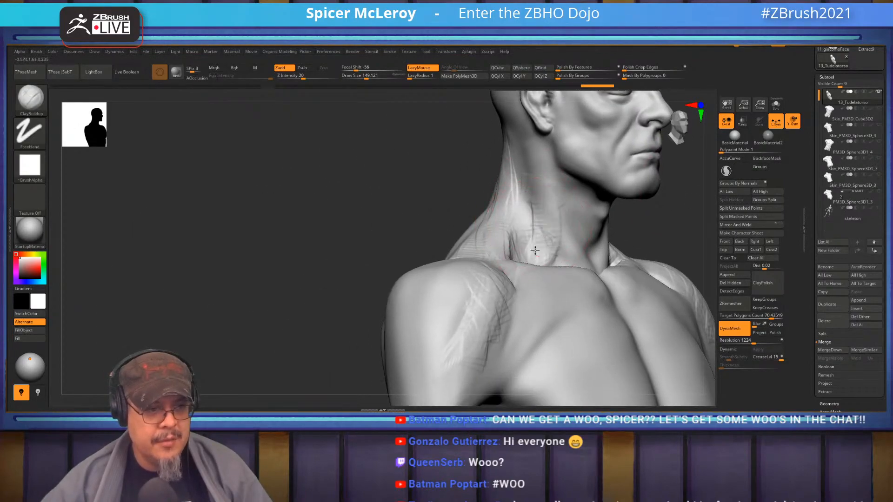
{"action": "left_click_drag", "start_coordinate": [665, 204], "coordinate": [533, 194]}
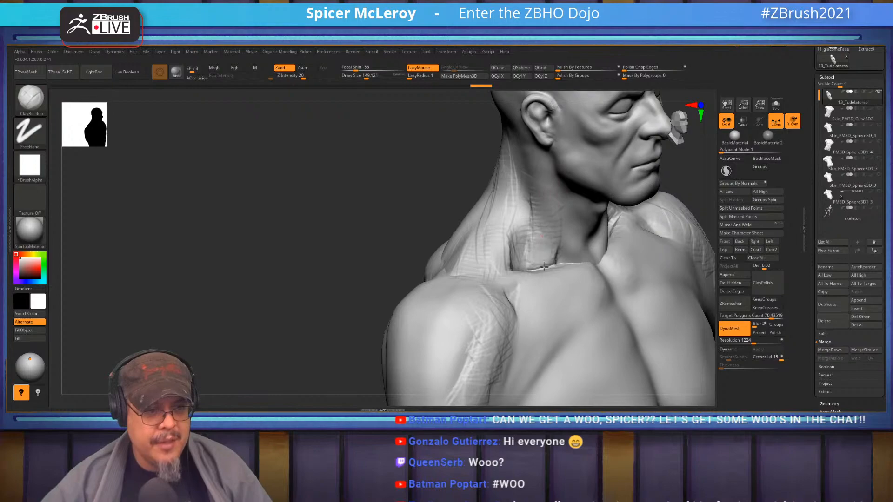
{"action": "key", "text": "shift"}
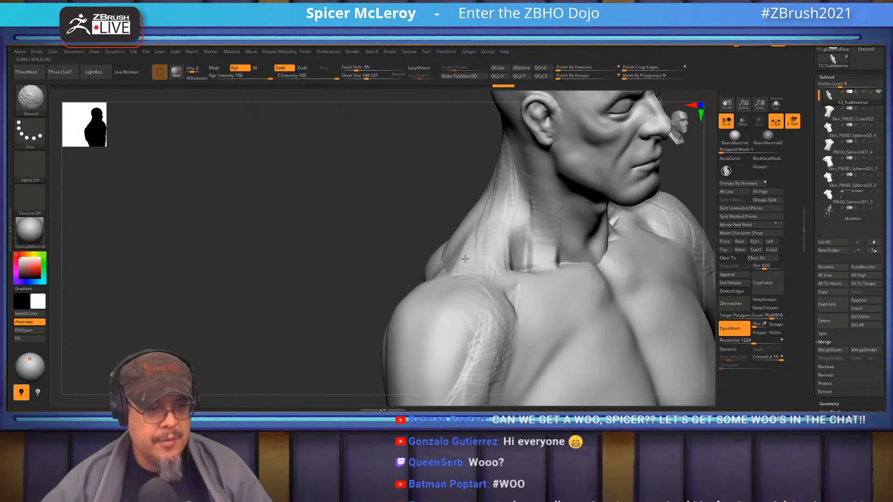
- Set the DynaMesh resolution to 520 and remesh the merged figure
{"action": "left_click", "coordinate": [734, 340]}
{"action": "type", "text": "1032"}
{"action": "key", "text": "BackSpace"}
{"action": "key", "text": "BackSpace"}
{"action": "key", "text": "BackSpace"}
{"action": "key", "text": "BackSpace"}
{"action": "type", "text": "520"}
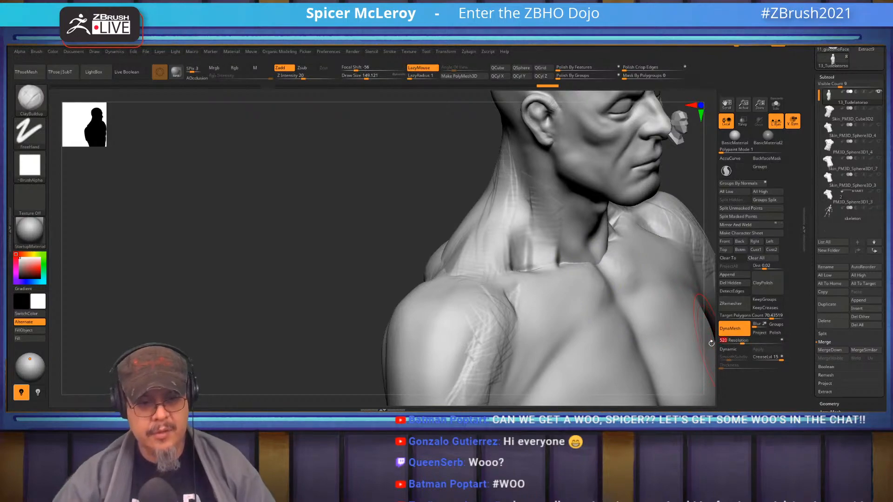
{"action": "key", "text": "ctrl"}
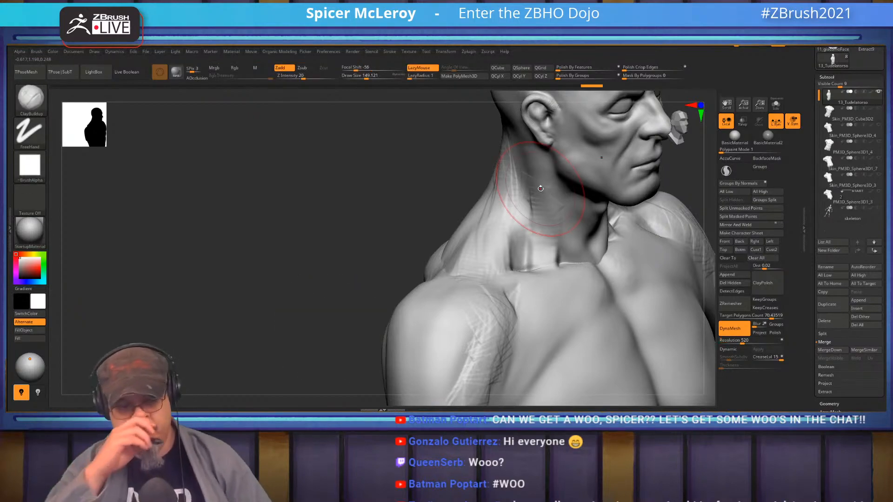
- Load Smooth Stronger from the brush library as the smoothing brush
{"action": "key", "text": "shift"}
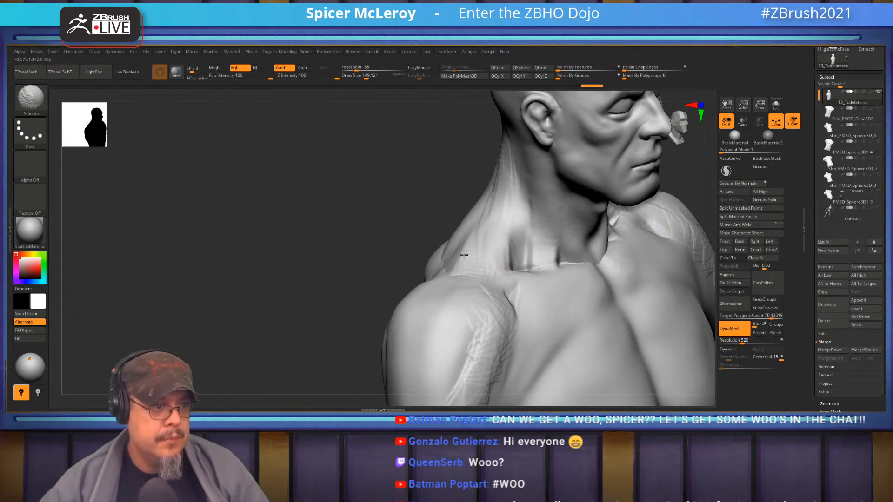
{"action": "left_click_drag", "start_coordinate": [370, 277], "coordinate": [570, 204]}
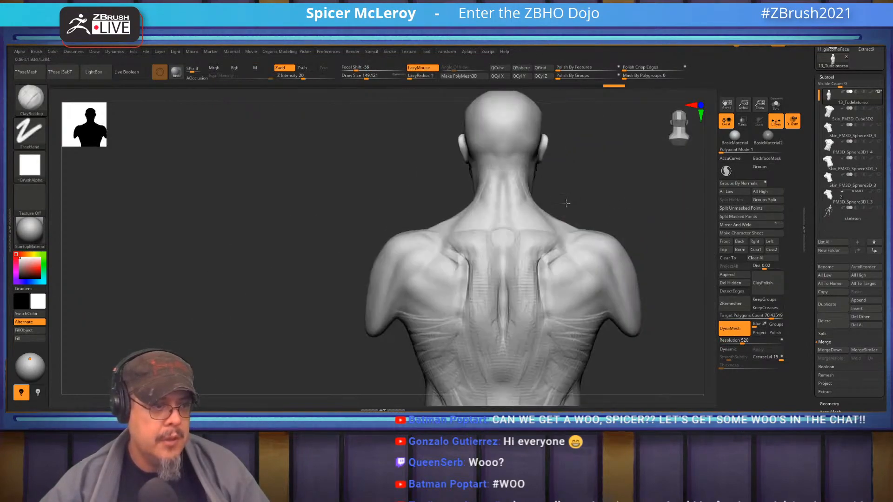
{"action": "left_click", "coordinate": [94, 73]}
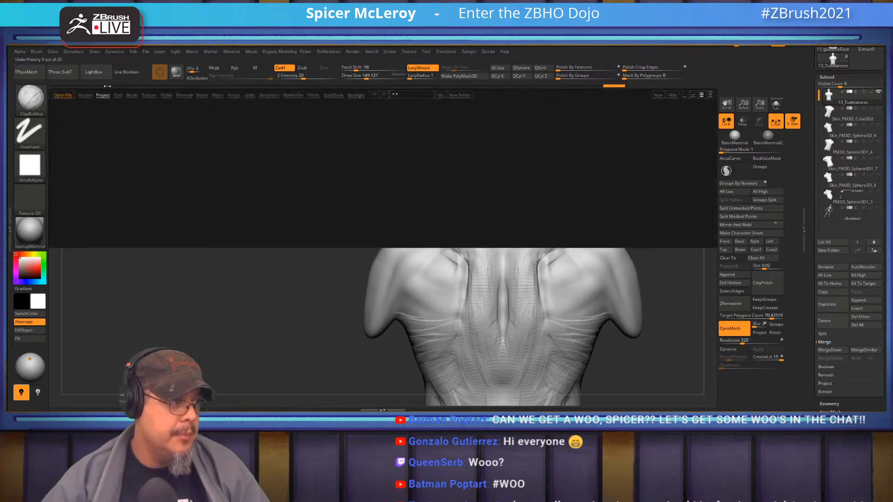
{"action": "left_click", "coordinate": [132, 96]}
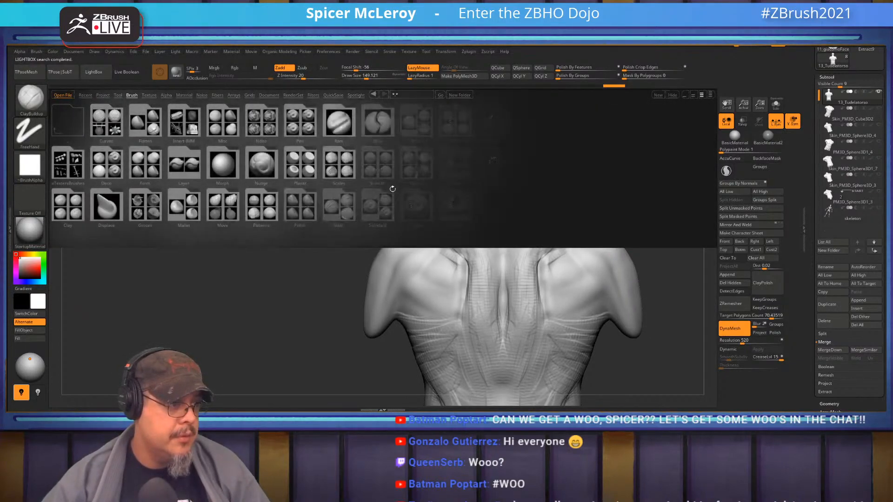
{"action": "left_click", "coordinate": [376, 167]}
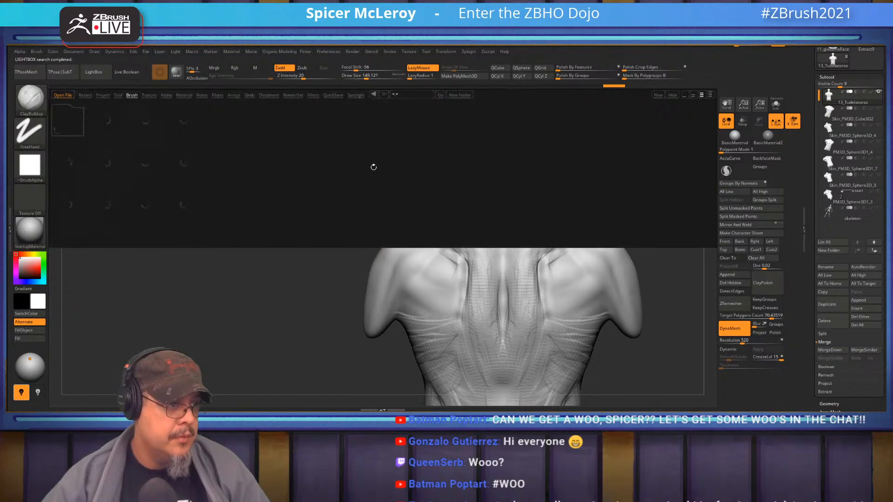
{"action": "double_click", "coordinate": [111, 205]}
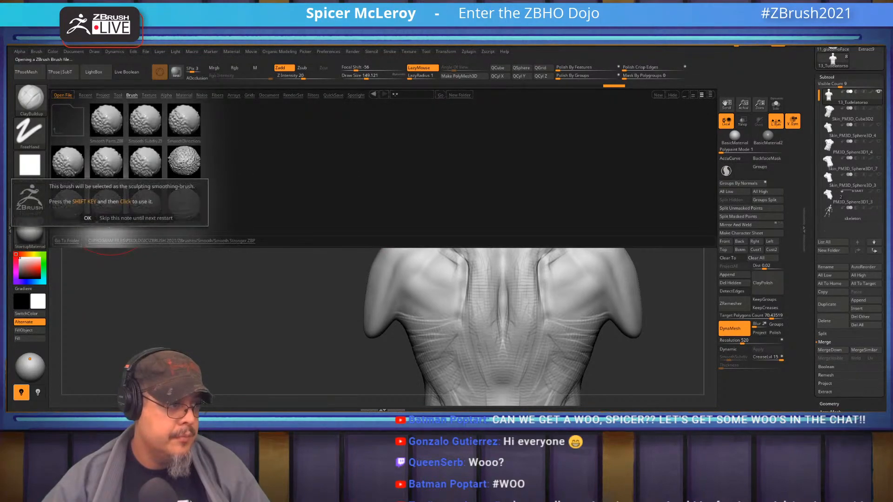
{"action": "left_click", "coordinate": [136, 218]}
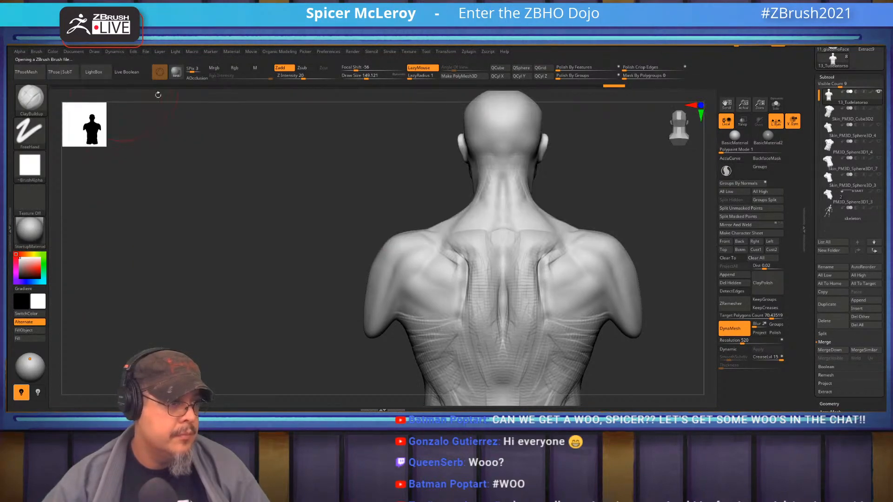
- Reshape the neck's contour from the back and side with the Move brush, then smooth the base of the neck
{"action": "left_click_drag", "start_coordinate": [562, 191], "coordinate": [588, 203], "text": "alt"}
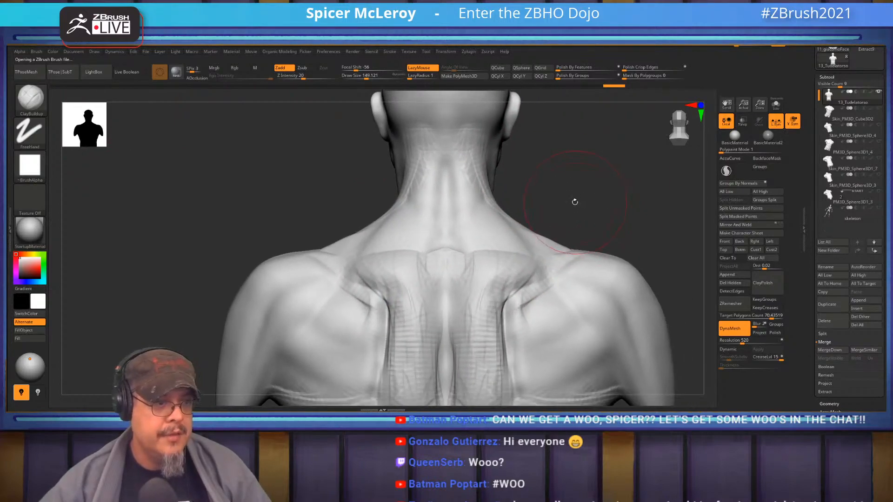
{"action": "key", "text": "b"}
{"action": "key", "text": "m"}
{"action": "key", "text": "v"}
{"action": "left_click_drag", "start_coordinate": [510, 220], "coordinate": [488, 205]}
{"action": "left_click_drag", "start_coordinate": [485, 165], "coordinate": [490, 162]}
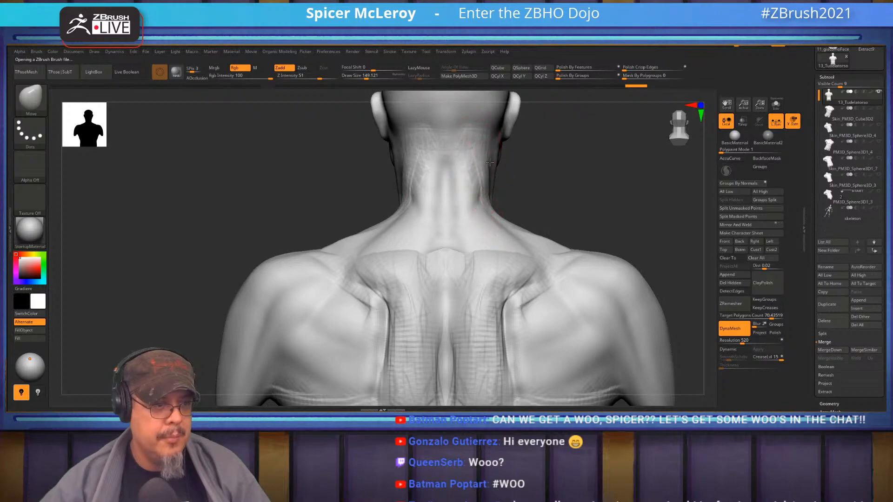
{"action": "mouse_move", "coordinate": [488, 195]}
{"action": "left_mouse_down"}
{"action": "mouse_move", "coordinate": [419, 191]}
{"action": "mouse_move", "coordinate": [478, 195]}
{"action": "left_mouse_up"}
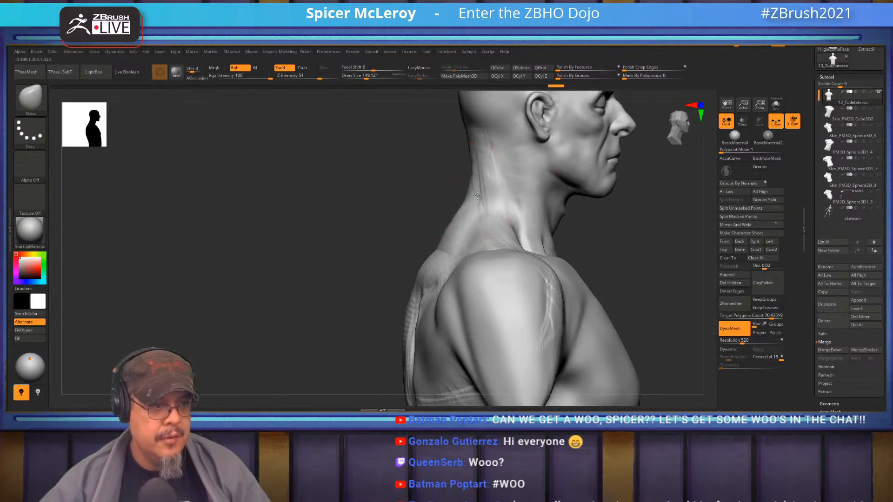
{"action": "mouse_move", "coordinate": [637, 227]}
{"action": "left_mouse_down"}
{"action": "mouse_move", "coordinate": [643, 197]}
{"action": "mouse_move", "coordinate": [563, 232]}
{"action": "mouse_move", "coordinate": [488, 231]}
{"action": "left_mouse_up"}
{"action": "key", "text": "shift"}
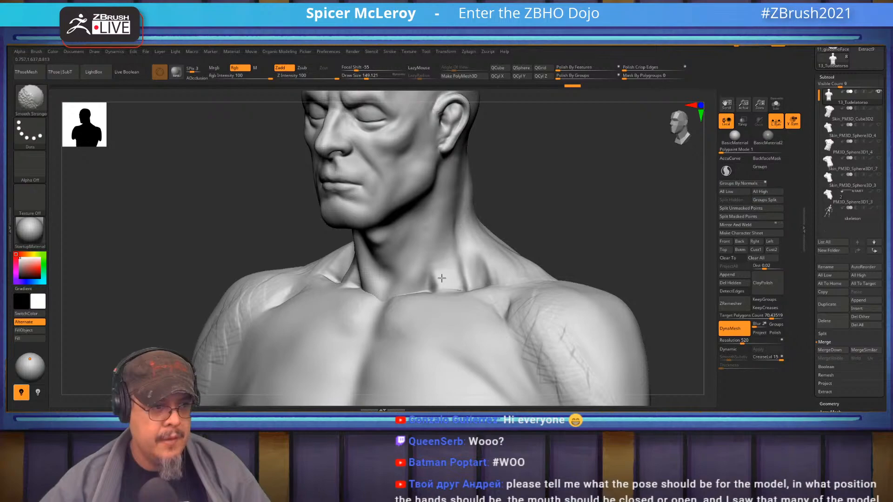
- Build up the side and back of the neck to the base of the skull with ClayBuildup strokes
{"action": "left_click_drag", "start_coordinate": [552, 249], "coordinate": [488, 274]}
{"action": "key", "text": "b"}
{"action": "key", "text": "c"}
{"action": "key", "text": "b"}
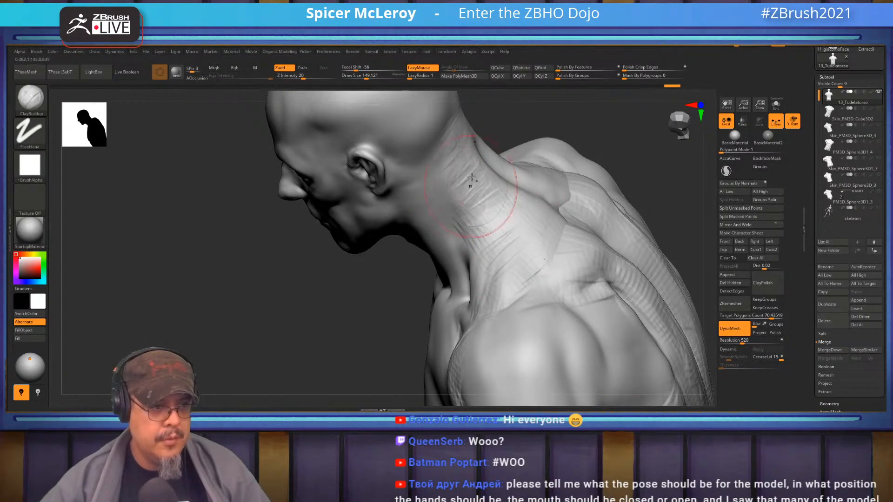
{"action": "mouse_move", "coordinate": [541, 118]}
{"action": "left_mouse_down"}
{"action": "mouse_move", "coordinate": [551, 106]}
{"action": "mouse_move", "coordinate": [604, 186]}
{"action": "mouse_move", "coordinate": [516, 219]}
{"action": "mouse_move", "coordinate": [493, 243]}
{"action": "mouse_move", "coordinate": [467, 219]}
{"action": "mouse_move", "coordinate": [494, 220]}
{"action": "mouse_move", "coordinate": [453, 195]}
{"action": "left_mouse_up"}
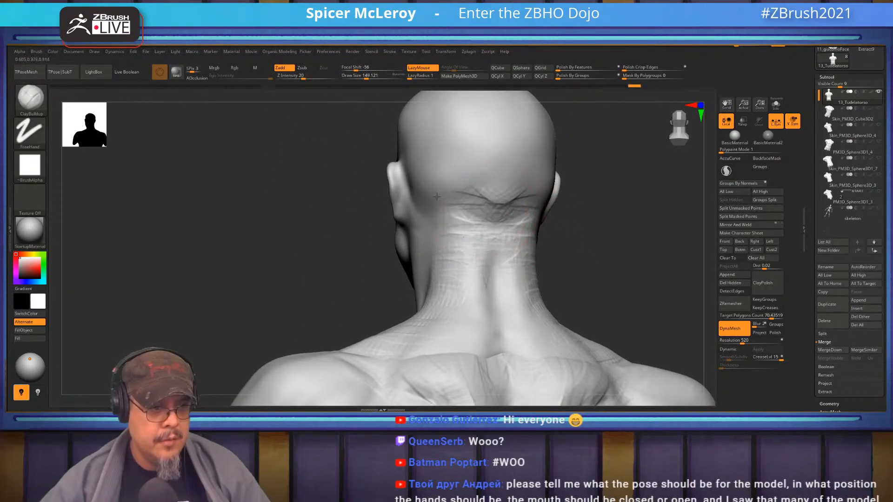
- Lay clay strokes behind the ear and over the side of the head from the temple to above the ear
{"action": "right_click_drag", "start_coordinate": [414, 187], "coordinate": [427, 206]}
{"action": "left_click_drag", "start_coordinate": [568, 195], "coordinate": [539, 197]}
{"action": "mouse_move", "coordinate": [618, 210]}
{"action": "left_mouse_down"}
{"action": "mouse_move", "coordinate": [576, 202]}
{"action": "mouse_move", "coordinate": [565, 226]}
{"action": "left_mouse_up"}
{"action": "mouse_move", "coordinate": [389, 202]}
{"action": "left_mouse_down"}
{"action": "mouse_move", "coordinate": [359, 211]}
{"action": "mouse_move", "coordinate": [368, 240]}
{"action": "mouse_move", "coordinate": [398, 169]}
{"action": "mouse_move", "coordinate": [457, 175]}
{"action": "mouse_move", "coordinate": [424, 177]}
{"action": "left_mouse_up"}
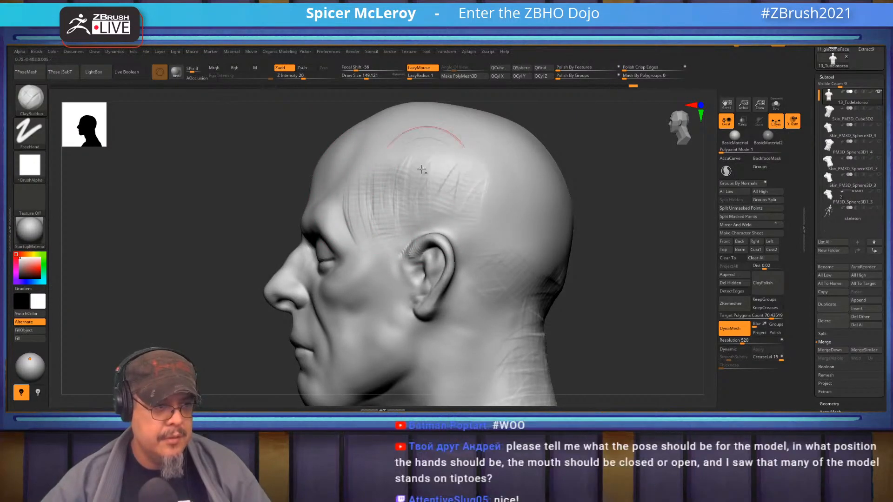
- Extend the clay strokes down the temple and across the cheekbone in front of the ear
{"action": "right_click_drag", "start_coordinate": [603, 176], "coordinate": [655, 174]}
{"action": "mouse_move", "coordinate": [604, 175]}
{"action": "left_mouse_down"}
{"action": "mouse_move", "coordinate": [447, 237]}
{"action": "mouse_move", "coordinate": [393, 205]}
{"action": "mouse_move", "coordinate": [432, 256]}
{"action": "left_mouse_up"}
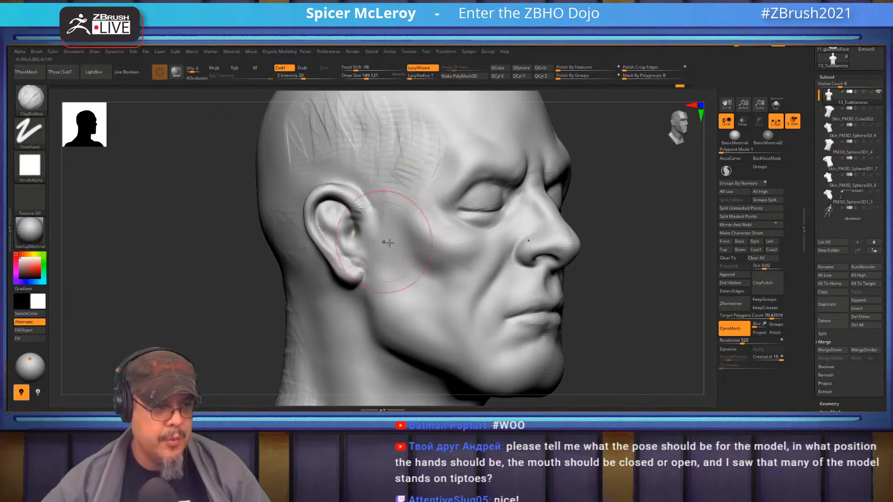
{"action": "mouse_move", "coordinate": [365, 244]}
{"action": "left_mouse_down"}
{"action": "mouse_move", "coordinate": [418, 239]}
{"action": "mouse_move", "coordinate": [406, 246]}
{"action": "left_mouse_up"}
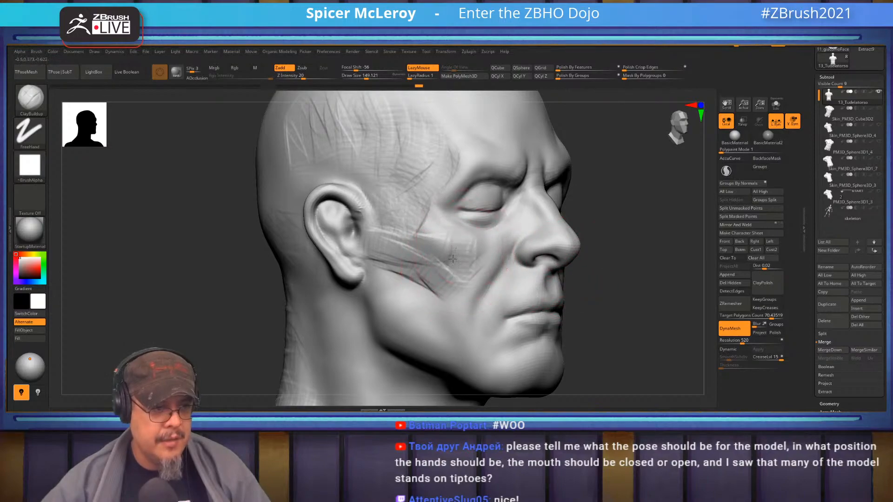
- Build up the cheekbone and the upper cheek in front of the ear with ClayBuildup strokes
{"action": "mouse_move", "coordinate": [477, 248]}
{"action": "left_mouse_down"}
{"action": "mouse_move", "coordinate": [470, 258]}
{"action": "mouse_move", "coordinate": [449, 241]}
{"action": "mouse_move", "coordinate": [450, 262]}
{"action": "mouse_move", "coordinate": [404, 261]}
{"action": "left_mouse_up"}
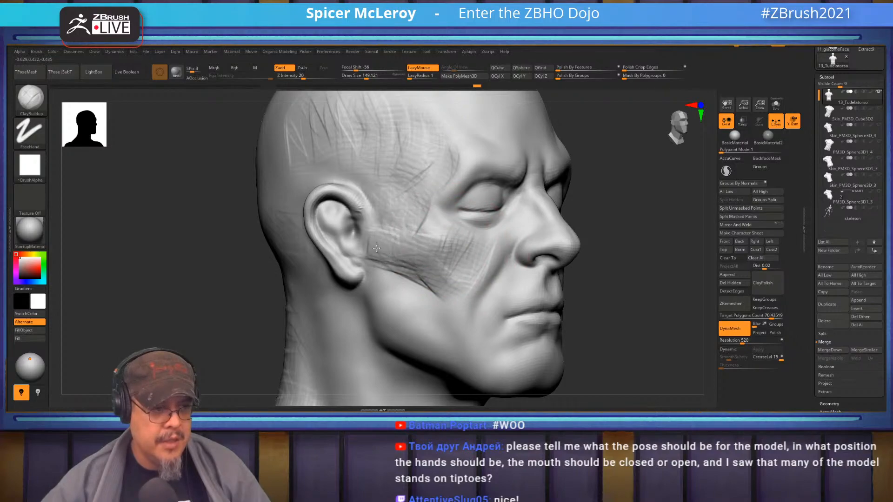
{"action": "left_click_drag", "start_coordinate": [424, 278], "coordinate": [416, 293]}
{"action": "mouse_move", "coordinate": [620, 241]}
{"action": "left_mouse_down"}
{"action": "mouse_move", "coordinate": [645, 215]}
{"action": "mouse_move", "coordinate": [641, 195]}
{"action": "left_mouse_up"}
{"action": "mouse_move", "coordinate": [435, 251]}
{"action": "left_mouse_down"}
{"action": "mouse_move", "coordinate": [442, 213]}
{"action": "mouse_move", "coordinate": [394, 274]}
{"action": "left_mouse_up"}
{"action": "mouse_move", "coordinate": [399, 219]}
{"action": "left_mouse_down"}
{"action": "mouse_move", "coordinate": [394, 256]}
{"action": "mouse_move", "coordinate": [418, 247]}
{"action": "left_mouse_up"}
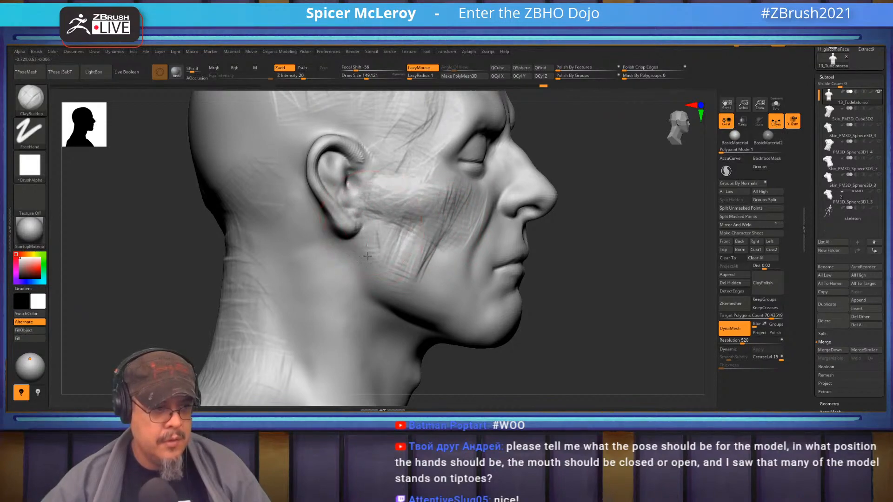
- Lay clay strokes around the corner of the jaw and across the masseter
{"action": "mouse_move", "coordinate": [380, 302]}
{"action": "left_mouse_down"}
{"action": "mouse_move", "coordinate": [361, 287]}
{"action": "mouse_move", "coordinate": [375, 281]}
{"action": "left_mouse_up"}
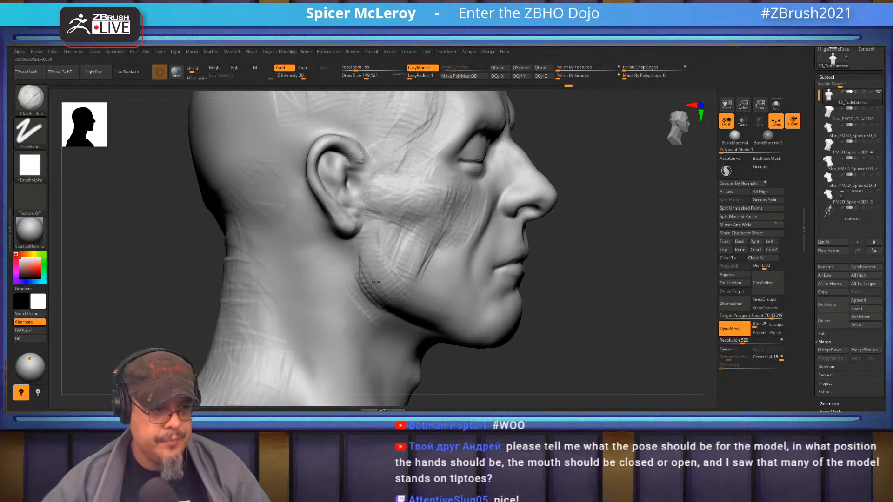
{"action": "left_click_drag", "start_coordinate": [392, 282], "coordinate": [402, 277]}
{"action": "mouse_move", "coordinate": [449, 234]}
{"action": "left_mouse_down"}
{"action": "mouse_move", "coordinate": [423, 215]}
{"action": "mouse_move", "coordinate": [394, 262]}
{"action": "left_mouse_up"}
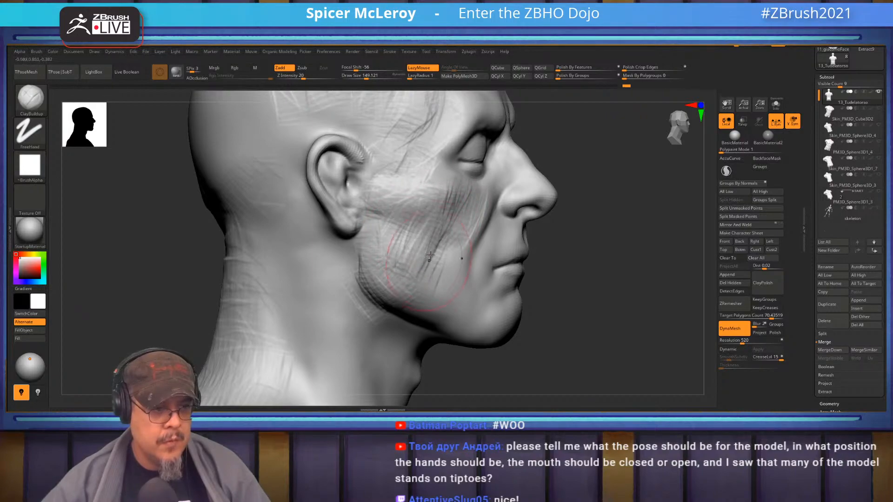
- Build up the chin and the lower edge of the jaw with ClayBuildup strokes from a low view
{"action": "left_click_drag", "start_coordinate": [625, 271], "coordinate": [435, 250]}
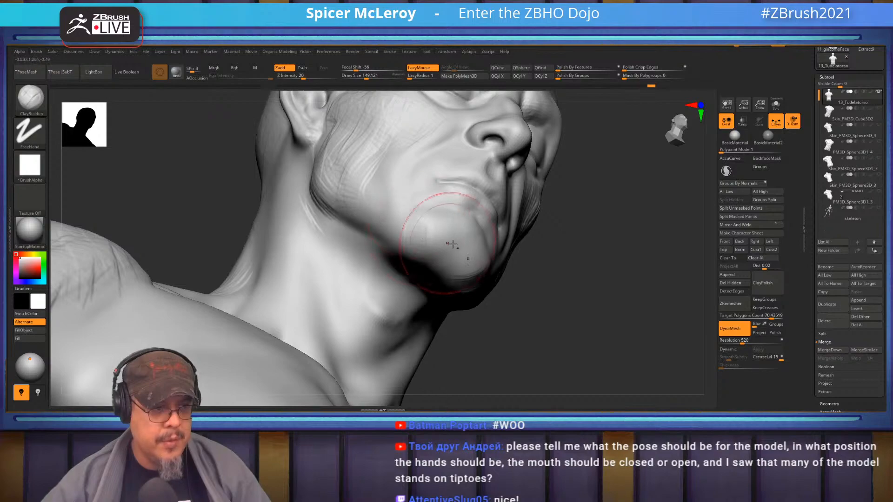
{"action": "left_click_drag", "start_coordinate": [441, 258], "coordinate": [437, 216]}
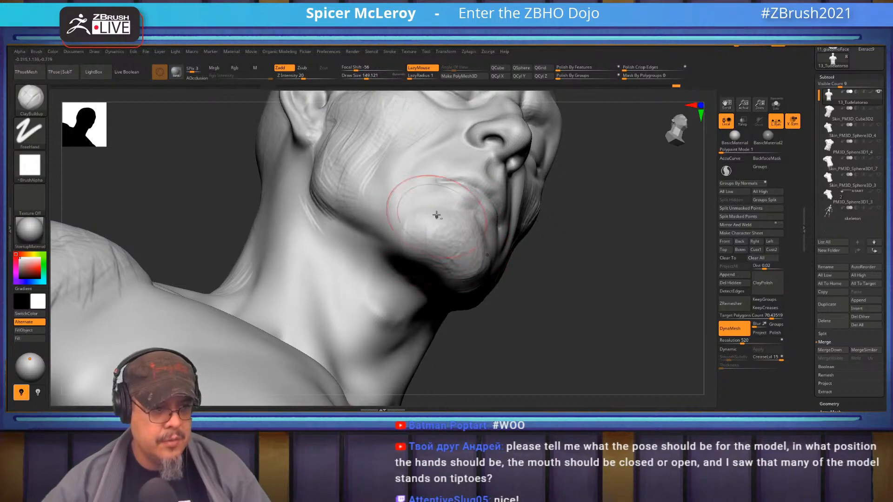
{"action": "left_click_drag", "start_coordinate": [427, 247], "coordinate": [448, 261]}
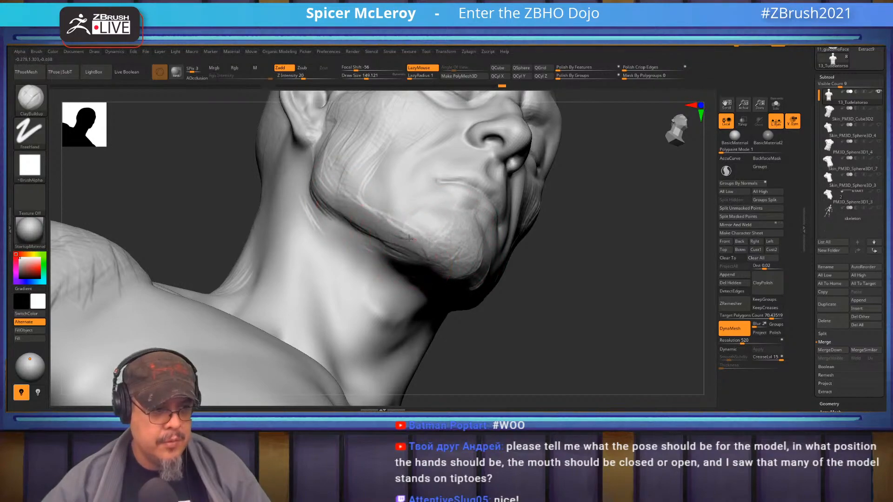
- Sharpen the upper eyelid crease and the line between the closed lids with the DamStandard brush
{"action": "mouse_move", "coordinate": [596, 263]}
{"action": "left_mouse_down"}
{"action": "mouse_move", "coordinate": [558, 301]}
{"action": "mouse_move", "coordinate": [548, 247]}
{"action": "mouse_move", "coordinate": [489, 200]}
{"action": "left_mouse_up"}
{"action": "mouse_move", "coordinate": [489, 200]}
{"action": "right_mouse_down"}
{"action": "mouse_move", "coordinate": [462, 199]}
{"action": "mouse_move", "coordinate": [458, 186]}
{"action": "mouse_move", "coordinate": [488, 195]}
{"action": "mouse_move", "coordinate": [438, 195]}
{"action": "mouse_move", "coordinate": [473, 205]}
{"action": "mouse_move", "coordinate": [461, 221]}
{"action": "mouse_move", "coordinate": [497, 204]}
{"action": "mouse_move", "coordinate": [410, 205]}
{"action": "right_mouse_up"}
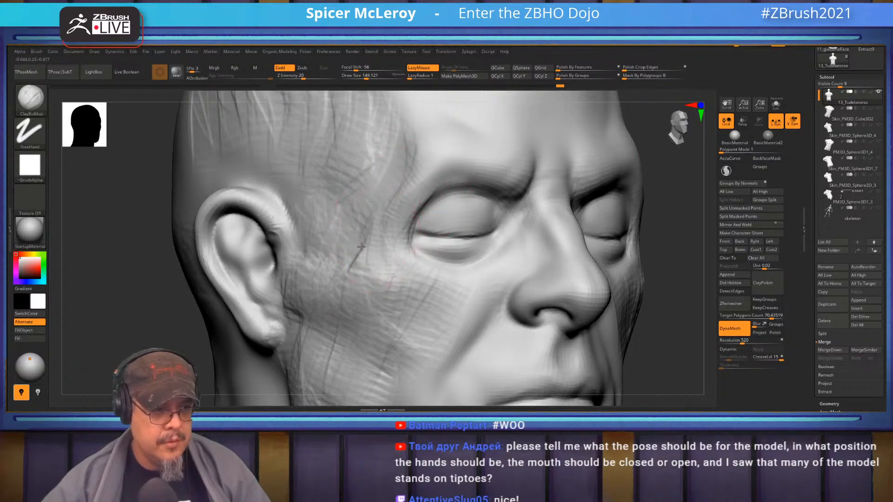
{"action": "mouse_move", "coordinate": [355, 224]}
{"action": "right_mouse_down"}
{"action": "mouse_move", "coordinate": [335, 236]}
{"action": "mouse_move", "coordinate": [422, 231]}
{"action": "mouse_move", "coordinate": [414, 220]}
{"action": "right_mouse_up"}
{"action": "key", "text": "b"}
{"action": "key", "text": "d"}
{"action": "key", "text": "s"}
{"action": "mouse_move", "coordinate": [410, 204]}
{"action": "left_mouse_down"}
{"action": "mouse_move", "coordinate": [323, 182]}
{"action": "mouse_move", "coordinate": [305, 191]}
{"action": "left_mouse_up"}
{"action": "mouse_move", "coordinate": [363, 178]}
{"action": "left_mouse_down"}
{"action": "mouse_move", "coordinate": [315, 188]}
{"action": "mouse_move", "coordinate": [275, 216]}
{"action": "mouse_move", "coordinate": [408, 199]}
{"action": "mouse_move", "coordinate": [421, 216]}
{"action": "mouse_move", "coordinate": [405, 190]}
{"action": "left_mouse_up"}
{"action": "right_click_drag", "start_coordinate": [363, 223], "coordinate": [406, 230]}
{"action": "mouse_move", "coordinate": [406, 230]}
{"action": "left_mouse_down"}
{"action": "mouse_move", "coordinate": [269, 233]}
{"action": "mouse_move", "coordinate": [321, 238]}
{"action": "left_mouse_up"}
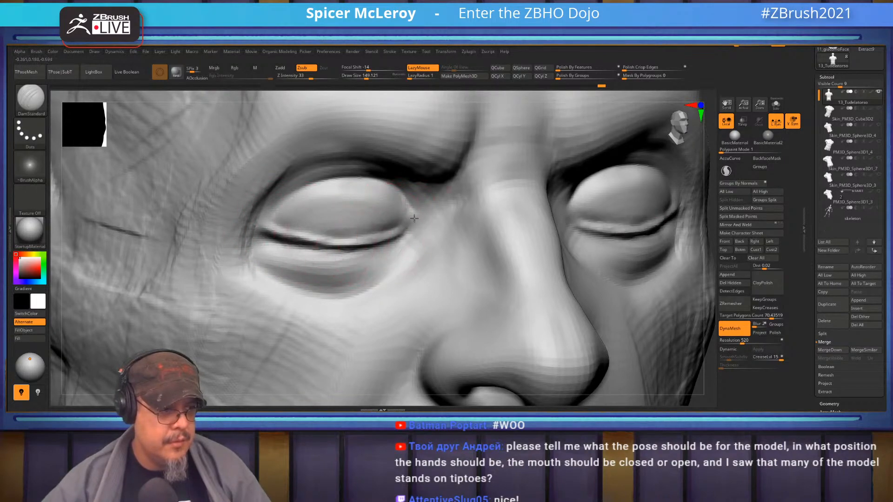
- Add volume across the upper eyelid with ClayBuildup strokes
{"action": "key", "text": "b"}
{"action": "key", "text": "c"}
{"action": "key", "text": "b"}
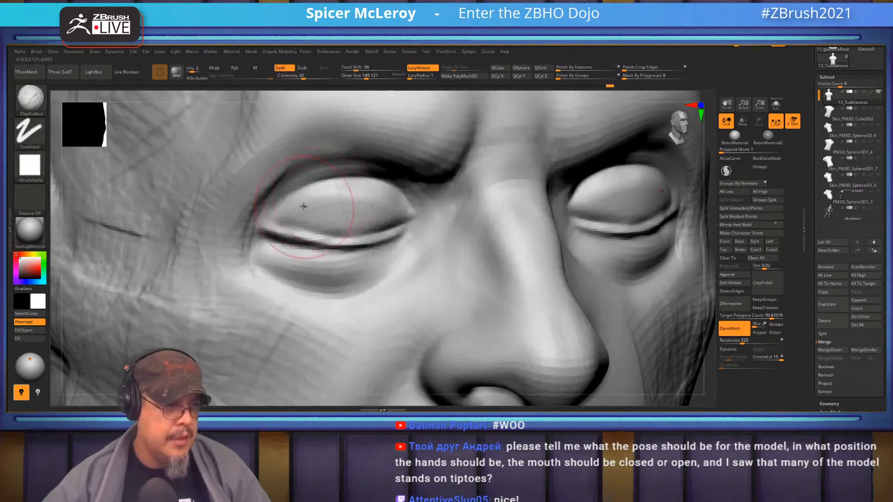
{"action": "left_click_drag", "start_coordinate": [367, 186], "coordinate": [396, 218]}
- Reduce the draw size to about 101 and build up the inner corner of the eye and the lower lid with clay strokes
{"action": "mouse_move", "coordinate": [404, 223]}
{"action": "right_mouse_down"}
{"action": "mouse_move", "coordinate": [420, 226]}
{"action": "mouse_move", "coordinate": [426, 239]}
{"action": "mouse_move", "coordinate": [411, 241]}
{"action": "right_mouse_up"}
{"action": "key", "text": "s"}
{"action": "left_click_drag", "start_coordinate": [408, 241], "coordinate": [404, 241]}
{"action": "mouse_move", "coordinate": [404, 227]}
{"action": "left_mouse_down"}
{"action": "mouse_move", "coordinate": [411, 244]}
{"action": "mouse_move", "coordinate": [399, 195]}
{"action": "mouse_move", "coordinate": [407, 195]}
{"action": "mouse_move", "coordinate": [429, 246]}
{"action": "mouse_move", "coordinate": [396, 247]}
{"action": "mouse_move", "coordinate": [414, 254]}
{"action": "left_mouse_up"}
{"action": "mouse_move", "coordinate": [431, 258]}
{"action": "right_mouse_down"}
{"action": "mouse_move", "coordinate": [439, 259]}
{"action": "mouse_move", "coordinate": [409, 195]}
{"action": "right_mouse_up"}
{"action": "mouse_move", "coordinate": [407, 190]}
{"action": "left_mouse_down"}
{"action": "mouse_move", "coordinate": [414, 201]}
{"action": "mouse_move", "coordinate": [426, 195]}
{"action": "mouse_move", "coordinate": [425, 178]}
{"action": "left_mouse_up"}
{"action": "left_click_drag", "start_coordinate": [431, 217], "coordinate": [399, 218]}
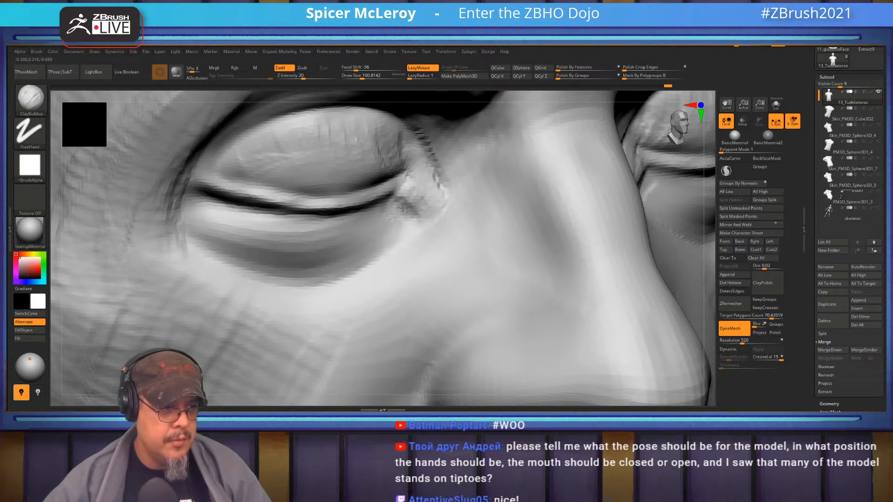
{"action": "mouse_move", "coordinate": [408, 233]}
{"action": "right_mouse_down"}
{"action": "mouse_move", "coordinate": [372, 248]}
{"action": "mouse_move", "coordinate": [339, 233]}
{"action": "right_mouse_up"}
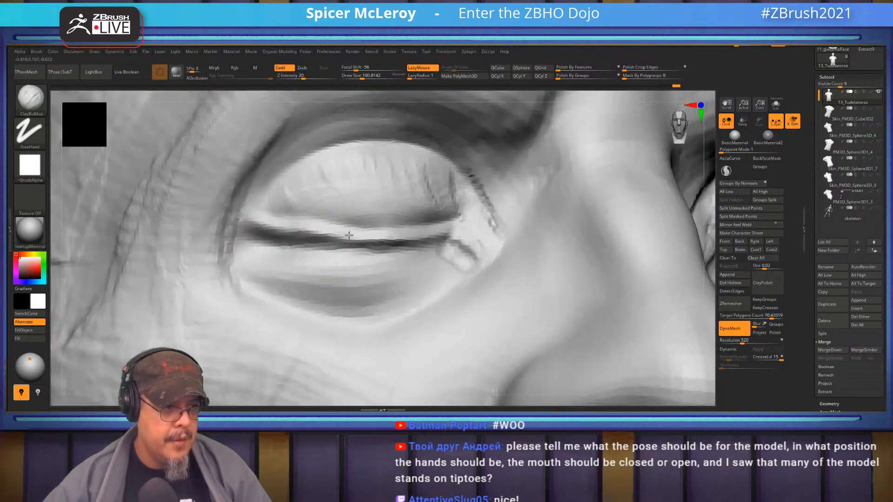
{"action": "mouse_move", "coordinate": [419, 253]}
{"action": "left_mouse_down"}
{"action": "mouse_move", "coordinate": [276, 239]}
{"action": "mouse_move", "coordinate": [415, 253]}
{"action": "mouse_move", "coordinate": [369, 271]}
{"action": "mouse_move", "coordinate": [328, 271]}
{"action": "mouse_move", "coordinate": [309, 249]}
{"action": "mouse_move", "coordinate": [250, 239]}
{"action": "mouse_move", "coordinate": [359, 273]}
{"action": "mouse_move", "coordinate": [363, 289]}
{"action": "mouse_move", "coordinate": [253, 259]}
{"action": "mouse_move", "coordinate": [425, 261]}
{"action": "mouse_move", "coordinate": [433, 282]}
{"action": "mouse_move", "coordinate": [328, 264]}
{"action": "mouse_move", "coordinate": [247, 235]}
{"action": "mouse_move", "coordinate": [349, 256]}
{"action": "left_mouse_up"}
- Recut the line between the closed eyelids with DamStandard, then smooth the upper lid and inner eye corner
{"action": "key", "text": "b"}
{"action": "key", "text": "d"}
{"action": "key", "text": "s"}
{"action": "mouse_move", "coordinate": [441, 239]}
{"action": "left_mouse_down"}
{"action": "mouse_move", "coordinate": [479, 259]}
{"action": "mouse_move", "coordinate": [442, 235]}
{"action": "mouse_move", "coordinate": [321, 242]}
{"action": "mouse_move", "coordinate": [244, 223]}
{"action": "mouse_move", "coordinate": [446, 238]}
{"action": "mouse_move", "coordinate": [483, 258]}
{"action": "mouse_move", "coordinate": [442, 236]}
{"action": "mouse_move", "coordinate": [265, 239]}
{"action": "left_mouse_up"}
{"action": "mouse_move", "coordinate": [440, 217]}
{"action": "left_mouse_down", "text": "shift"}
{"action": "mouse_move", "coordinate": [447, 202]}
{"action": "mouse_move", "coordinate": [352, 192]}
{"action": "mouse_move", "coordinate": [307, 205]}
{"action": "left_mouse_up", "text": "shift"}
{"action": "mouse_move", "coordinate": [435, 182]}
{"action": "left_mouse_down", "text": "shift"}
{"action": "mouse_move", "coordinate": [325, 167]}
{"action": "mouse_move", "coordinate": [297, 174]}
{"action": "left_mouse_up", "text": "shift"}
{"action": "mouse_move", "coordinate": [410, 165]}
{"action": "left_mouse_down", "text": "shift"}
{"action": "mouse_move", "coordinate": [272, 198]}
{"action": "mouse_move", "coordinate": [288, 257]}
{"action": "mouse_move", "coordinate": [453, 267]}
{"action": "left_mouse_up", "text": "shift"}
{"action": "mouse_move", "coordinate": [372, 251]}
{"action": "right_mouse_down"}
{"action": "mouse_move", "coordinate": [580, 149]}
{"action": "mouse_move", "coordinate": [386, 242]}
{"action": "mouse_move", "coordinate": [428, 242]}
{"action": "mouse_move", "coordinate": [437, 325]}
{"action": "mouse_move", "coordinate": [395, 233]}
{"action": "right_mouse_up"}
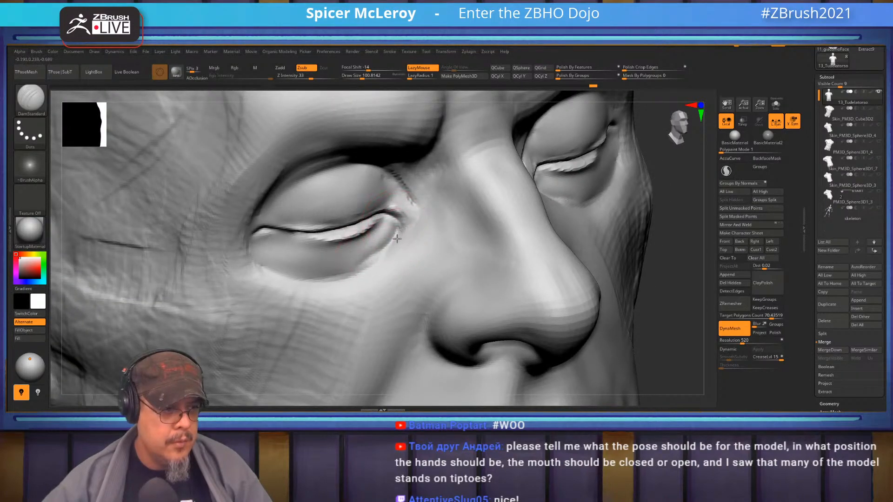
- Carve the edges of the lips with DamStandard and soften the area below the lower lip
{"action": "right_click_drag", "start_coordinate": [319, 272], "coordinate": [371, 219]}
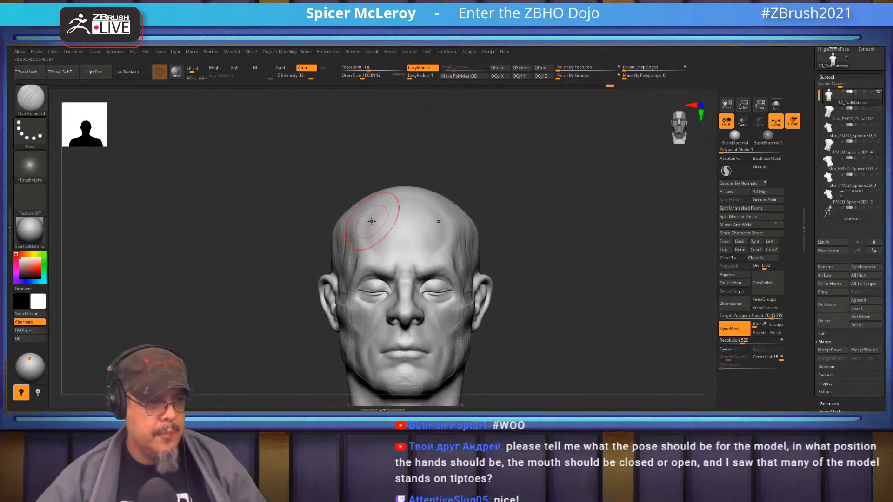
{"action": "mouse_move", "coordinate": [578, 311]}
{"action": "right_mouse_down"}
{"action": "mouse_move", "coordinate": [461, 321]}
{"action": "mouse_move", "coordinate": [558, 260]}
{"action": "mouse_move", "coordinate": [535, 325]}
{"action": "mouse_move", "coordinate": [540, 261]}
{"action": "mouse_move", "coordinate": [509, 285]}
{"action": "mouse_move", "coordinate": [509, 255]}
{"action": "mouse_move", "coordinate": [527, 298]}
{"action": "right_mouse_up"}
{"action": "key", "text": "b"}
{"action": "key", "text": "d"}
{"action": "key", "text": "s"}
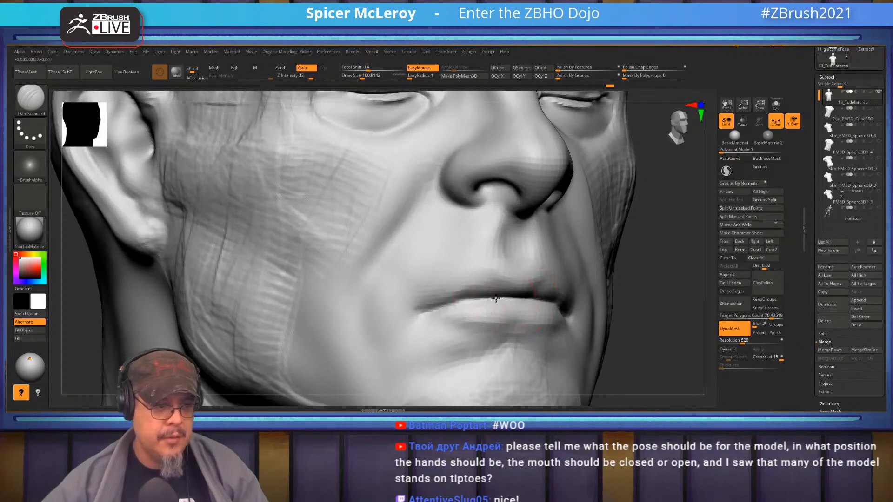
{"action": "left_click_drag", "start_coordinate": [496, 272], "coordinate": [419, 307]}
{"action": "right_click_drag", "start_coordinate": [492, 244], "coordinate": [476, 201], "text": "alt"}
{"action": "right_click_drag", "start_coordinate": [465, 273], "coordinate": [459, 274]}
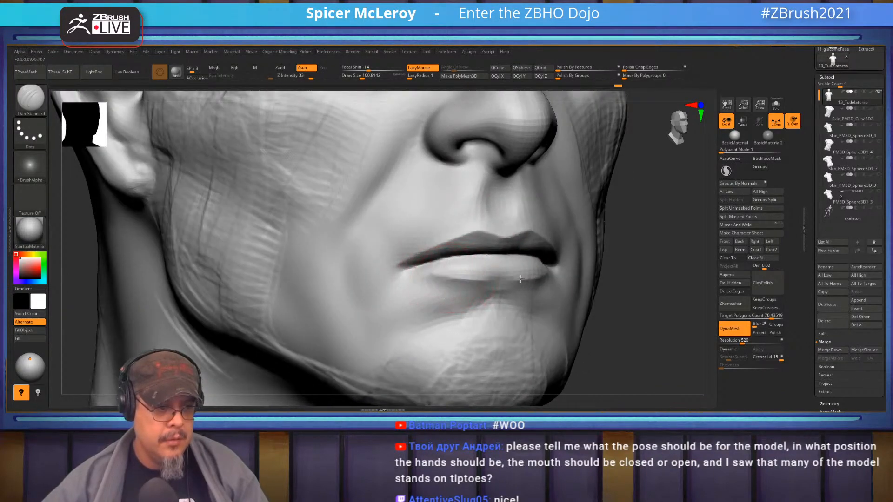
{"action": "right_click_drag", "start_coordinate": [528, 283], "coordinate": [490, 281]}
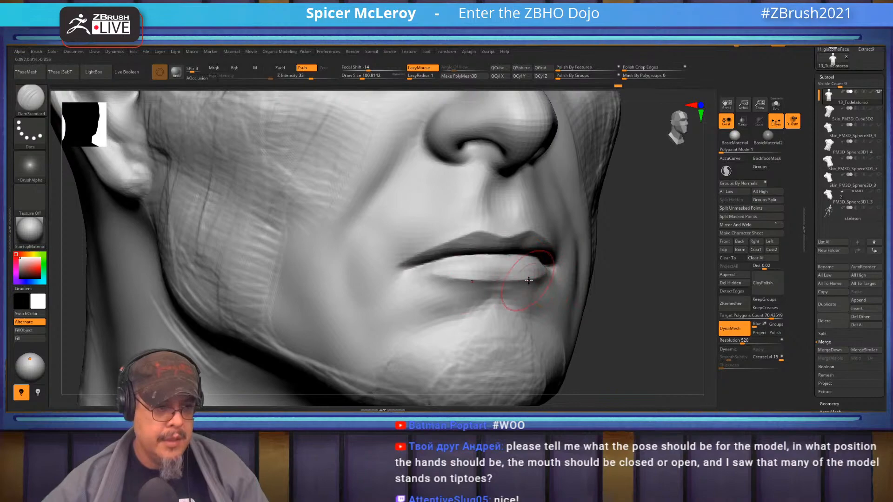
{"action": "left_click_drag", "start_coordinate": [519, 278], "coordinate": [471, 296], "text": "shift"}
- Soften and fill the transition from the lower lip to the chin with the FormSoft brush, enlarging it to about 149
{"action": "key", "text": "b"}
{"action": "key", "text": "f"}
{"action": "key", "text": "s"}
{"action": "key", "text": "b"}
{"action": "key", "text": "f"}
{"action": "key", "text": "s"}
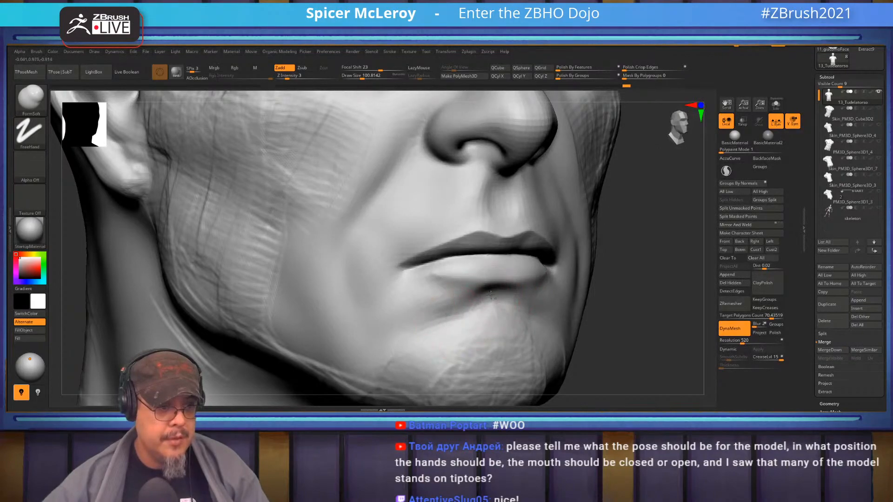
{"action": "right_click_drag", "start_coordinate": [472, 305], "coordinate": [477, 250], "text": "alt"}
{"action": "key", "text": "s"}
{"action": "left_click_drag", "start_coordinate": [465, 272], "coordinate": [470, 272]}
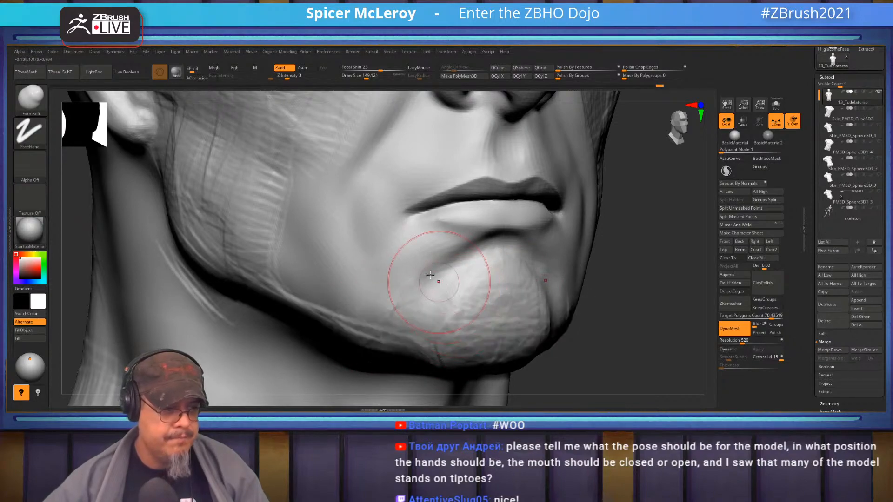
{"action": "key", "text": "v"}
{"action": "key", "text": "n"}
{"action": "key", "text": "n"}
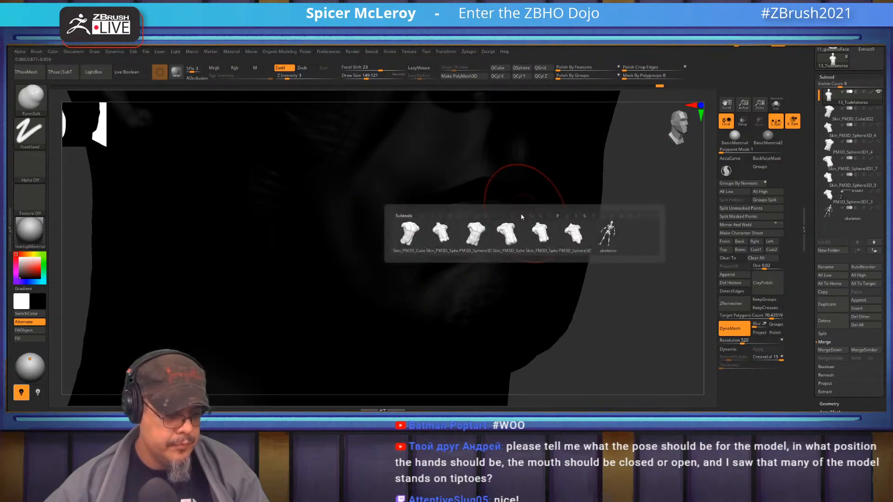
{"action": "key", "text": "v"}
- Adjust the lower edge of the jaw beside the chin with the Move brush and check it from the front
{"action": "key", "text": "b"}
{"action": "key", "text": "m"}
{"action": "key", "text": "v"}
{"action": "mouse_move", "coordinate": [370, 343]}
{"action": "left_mouse_down"}
{"action": "mouse_move", "coordinate": [346, 311]}
{"action": "mouse_move", "coordinate": [356, 335]}
{"action": "left_mouse_up"}
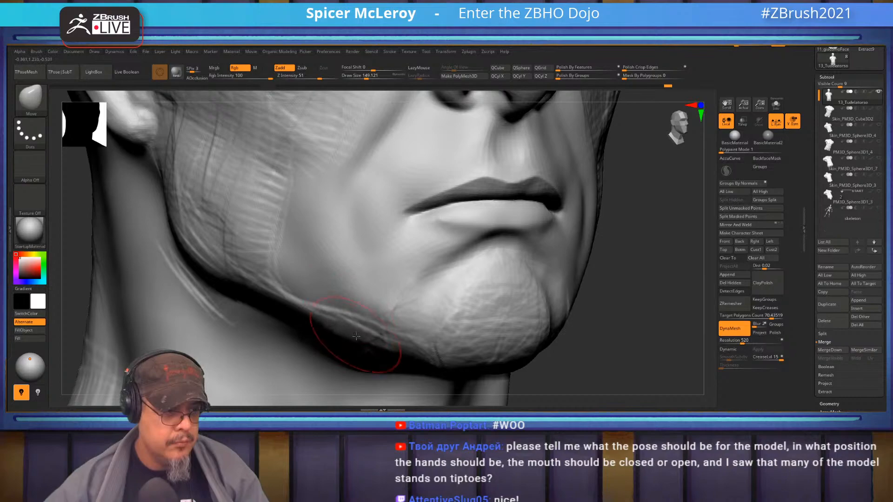
{"action": "left_click_drag", "start_coordinate": [675, 296], "coordinate": [558, 297]}
{"action": "right_click_drag", "start_coordinate": [409, 304], "coordinate": [463, 296]}
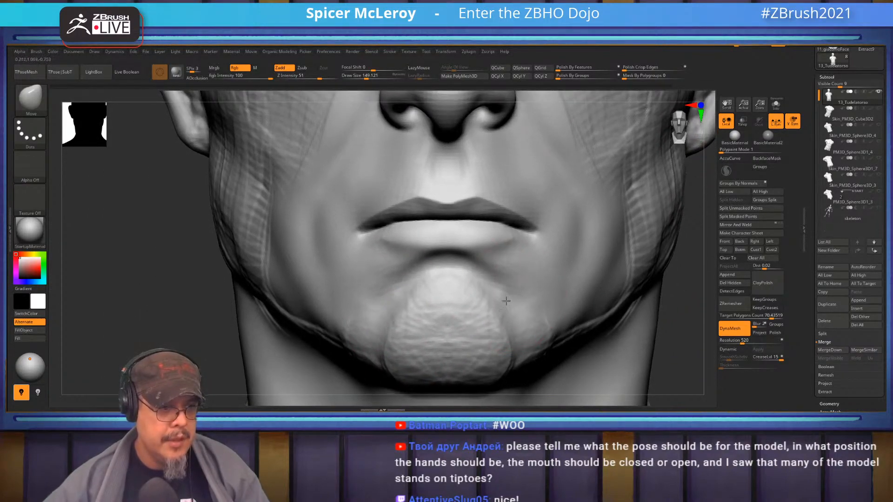
- Lay ClayBuildup strokes down both sides of the chin from below the mouth corners, undoing and redoing a stray stroke
{"action": "key", "text": "b"}
{"action": "key", "text": "c"}
{"action": "key", "text": "b"}
{"action": "right_click_drag", "start_coordinate": [390, 261], "coordinate": [405, 281]}
{"action": "mouse_move", "coordinate": [404, 281]}
{"action": "left_mouse_down"}
{"action": "mouse_move", "coordinate": [368, 326]}
{"action": "mouse_move", "coordinate": [377, 265]}
{"action": "mouse_move", "coordinate": [371, 287]}
{"action": "mouse_move", "coordinate": [316, 328]}
{"action": "left_mouse_up"}
{"action": "left_click_drag", "start_coordinate": [368, 265], "coordinate": [279, 312]}
{"action": "left_click_drag", "start_coordinate": [349, 239], "coordinate": [250, 312]}
{"action": "key", "text": "ctrl+z"}
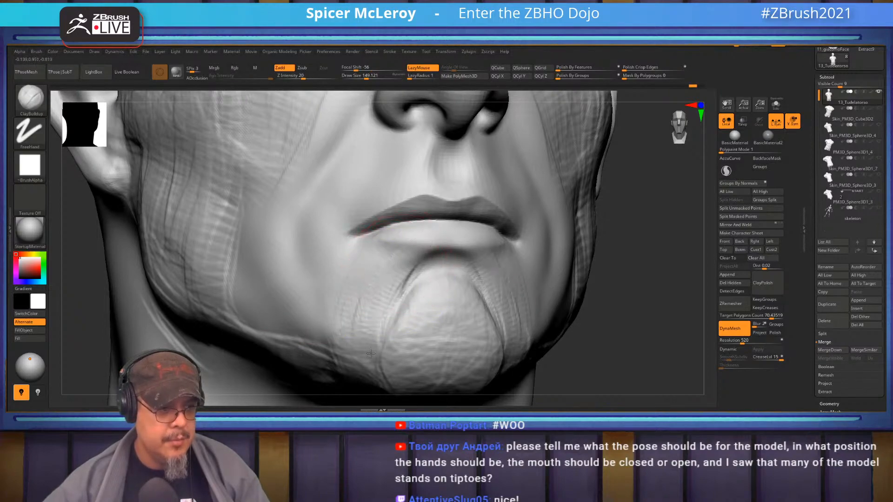
{"action": "mouse_move", "coordinate": [374, 295]}
{"action": "left_mouse_down"}
{"action": "mouse_move", "coordinate": [378, 253]}
{"action": "mouse_move", "coordinate": [355, 318]}
{"action": "left_mouse_up"}
{"action": "left_click_drag", "start_coordinate": [359, 274], "coordinate": [349, 339]}
- Build up the muscle mass around the corners of the mouth with short downward clay strokes
{"action": "right_click_drag", "start_coordinate": [334, 283], "coordinate": [349, 281]}
{"action": "mouse_move", "coordinate": [330, 221]}
{"action": "left_mouse_down"}
{"action": "mouse_move", "coordinate": [333, 251]}
{"action": "mouse_move", "coordinate": [297, 316]}
{"action": "left_mouse_up"}
{"action": "left_click_drag", "start_coordinate": [315, 254], "coordinate": [309, 298]}
{"action": "left_click_drag", "start_coordinate": [333, 256], "coordinate": [303, 338]}
- Reshape the nose's profile, tip and nostril edge from the side with the Move brush, reducing the draw size to about 154
{"action": "mouse_move", "coordinate": [301, 328]}
{"action": "right_mouse_down"}
{"action": "mouse_move", "coordinate": [327, 255]}
{"action": "mouse_move", "coordinate": [343, 239]}
{"action": "mouse_move", "coordinate": [345, 260]}
{"action": "mouse_move", "coordinate": [381, 256]}
{"action": "mouse_move", "coordinate": [351, 251]}
{"action": "mouse_move", "coordinate": [383, 206]}
{"action": "right_mouse_up"}
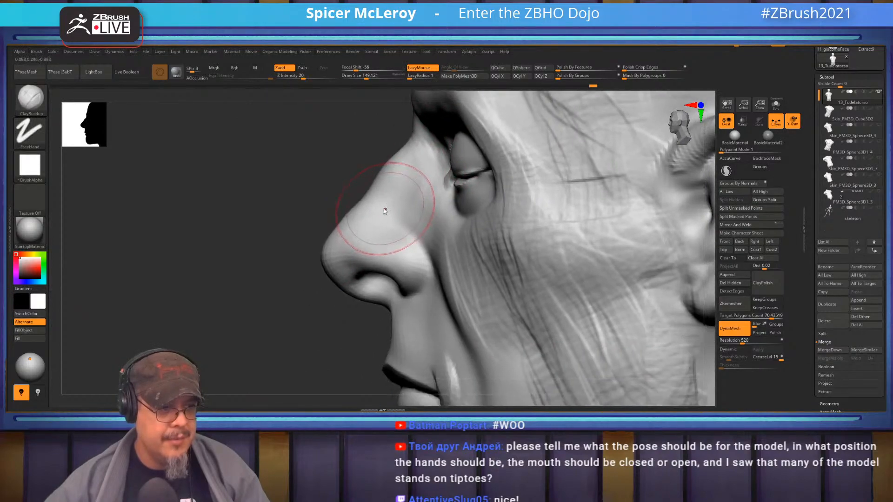
{"action": "key", "text": "b"}
{"action": "key", "text": "m"}
{"action": "key", "text": "v"}
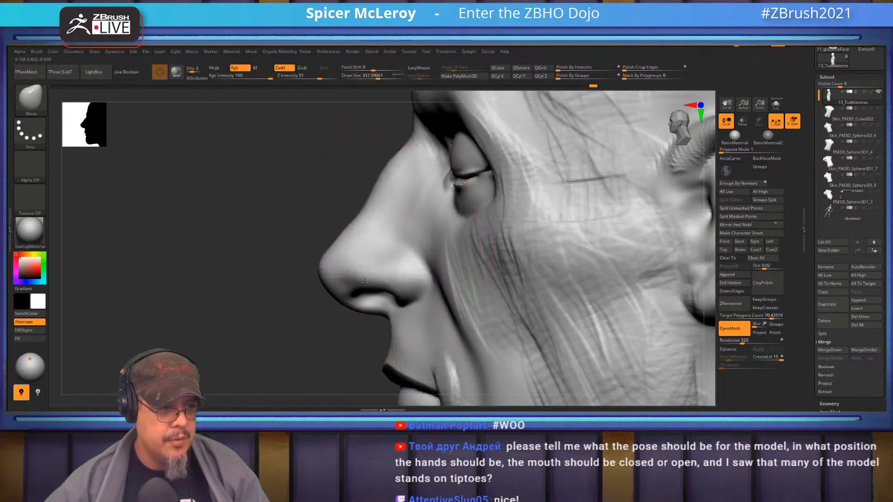
{"action": "mouse_move", "coordinate": [378, 279]}
{"action": "right_mouse_down"}
{"action": "mouse_move", "coordinate": [522, 238]}
{"action": "mouse_move", "coordinate": [457, 237]}
{"action": "right_mouse_up"}
{"action": "key", "text": "s"}
{"action": "left_click_drag", "start_coordinate": [456, 237], "coordinate": [449, 237]}
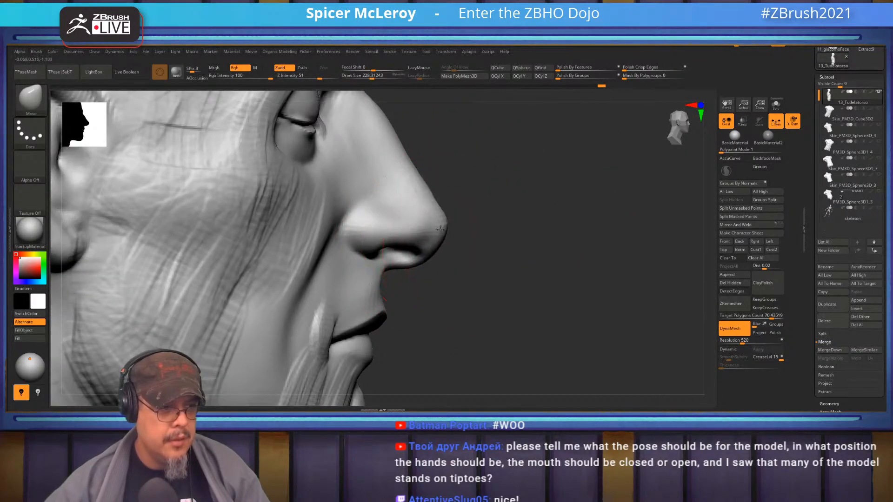
{"action": "right_click_drag", "start_coordinate": [374, 241], "coordinate": [342, 240]}
{"action": "key", "text": "s"}
{"action": "left_click_drag", "start_coordinate": [380, 256], "coordinate": [374, 254]}
{"action": "right_click_drag", "start_coordinate": [529, 260], "coordinate": [486, 262]}
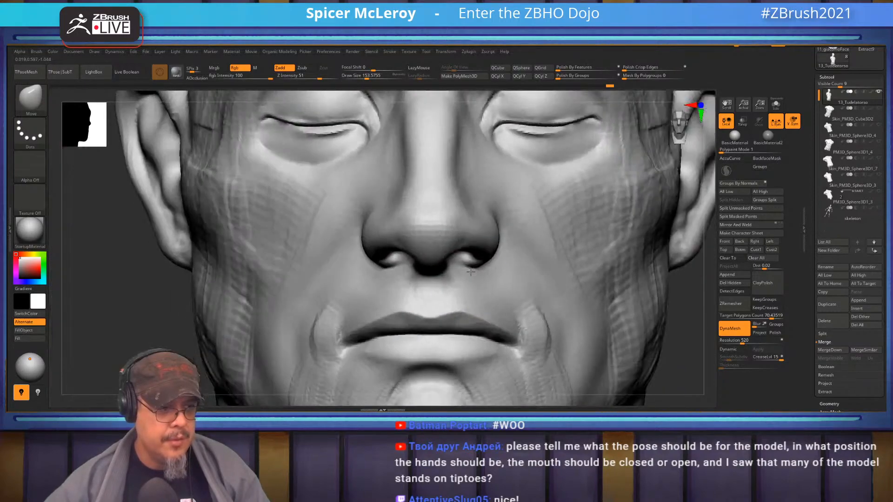
- Carve the crease around the nostril wing with DamStandard and smooth below the nostril
{"action": "mouse_move", "coordinate": [465, 219]}
{"action": "right_mouse_down", "text": "alt"}
{"action": "mouse_move", "coordinate": [451, 234]}
{"action": "mouse_move", "coordinate": [398, 193]}
{"action": "right_mouse_up", "text": "alt"}
{"action": "key", "text": "b"}
{"action": "key", "text": "d"}
{"action": "key", "text": "s"}
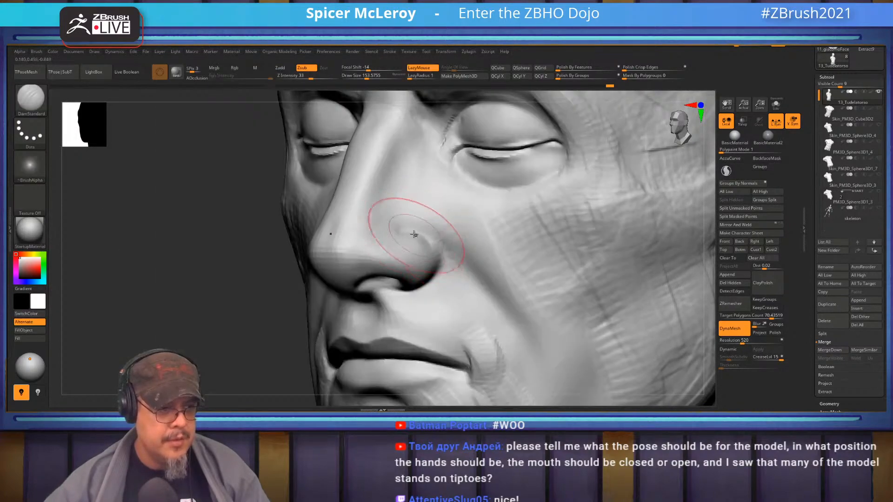
{"action": "right_click_drag", "start_coordinate": [432, 221], "coordinate": [378, 230]}
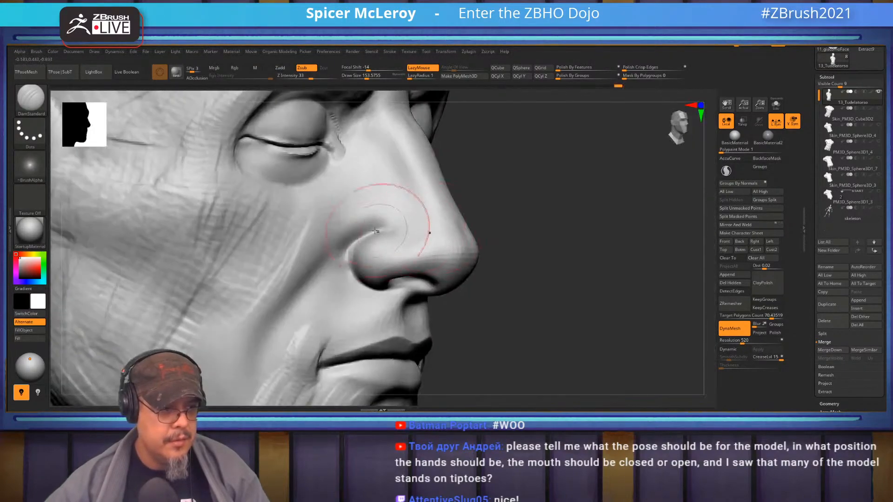
{"action": "right_click_drag", "start_coordinate": [371, 256], "coordinate": [398, 219]}
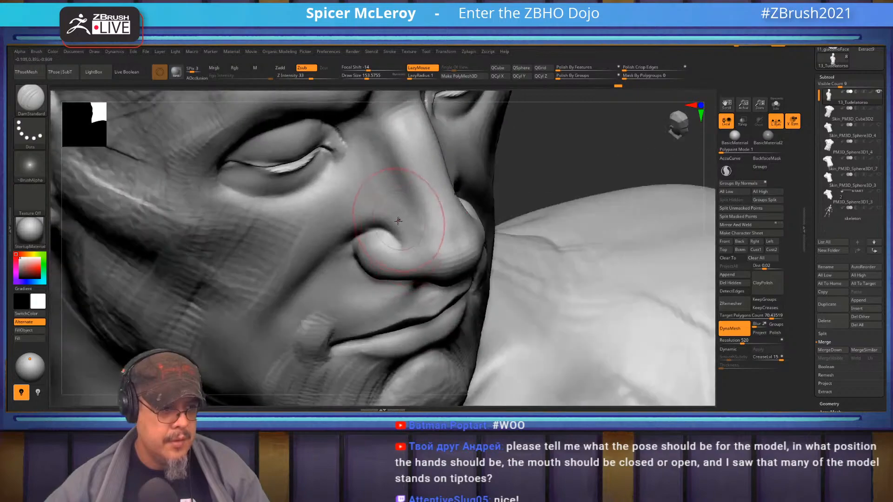
{"action": "left_click_drag", "start_coordinate": [414, 224], "coordinate": [456, 237]}
{"action": "right_click_drag", "start_coordinate": [467, 255], "coordinate": [444, 228]}
{"action": "left_click_drag", "start_coordinate": [456, 242], "coordinate": [463, 285]}
{"action": "right_click_drag", "start_coordinate": [447, 255], "coordinate": [472, 265]}
{"action": "left_click_drag", "start_coordinate": [391, 264], "coordinate": [365, 291], "text": "shift"}
- Lay ClayBuildup strokes along the side of the nose from the inner eye corner down onto the cheek
{"action": "mouse_move", "coordinate": [371, 297]}
{"action": "right_mouse_down"}
{"action": "mouse_move", "coordinate": [403, 253]}
{"action": "mouse_move", "coordinate": [384, 216]}
{"action": "right_mouse_up"}
{"action": "key", "text": "b"}
{"action": "key", "text": "c"}
{"action": "key", "text": "b"}
{"action": "mouse_move", "coordinate": [372, 205]}
{"action": "left_mouse_down"}
{"action": "mouse_move", "coordinate": [374, 279]}
{"action": "mouse_move", "coordinate": [391, 260]}
{"action": "mouse_move", "coordinate": [397, 271]}
{"action": "mouse_move", "coordinate": [389, 219]}
{"action": "mouse_move", "coordinate": [365, 288]}
{"action": "mouse_move", "coordinate": [368, 262]}
{"action": "left_mouse_up"}
{"action": "mouse_move", "coordinate": [372, 224]}
{"action": "left_mouse_down"}
{"action": "mouse_move", "coordinate": [353, 316]}
{"action": "mouse_move", "coordinate": [326, 333]}
{"action": "left_mouse_up"}
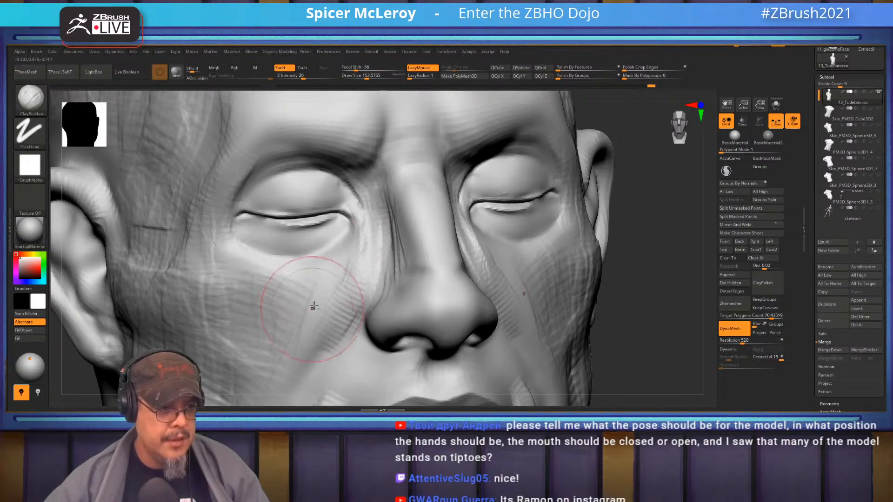
- Extend long clay strokes down the cheek from beside the nose, past the mouth corner, toward the jaw
{"action": "right_click_drag", "start_coordinate": [345, 310], "coordinate": [349, 223], "text": "alt"}
{"action": "mouse_move", "coordinate": [349, 223]}
{"action": "left_mouse_down"}
{"action": "mouse_move", "coordinate": [319, 272]}
{"action": "mouse_move", "coordinate": [285, 372]}
{"action": "mouse_move", "coordinate": [340, 191]}
{"action": "mouse_move", "coordinate": [293, 296]}
{"action": "left_mouse_up"}
{"action": "mouse_move", "coordinate": [365, 201]}
{"action": "left_mouse_down"}
{"action": "mouse_move", "coordinate": [320, 283]}
{"action": "mouse_move", "coordinate": [302, 356]}
{"action": "left_mouse_up"}
{"action": "left_click_drag", "start_coordinate": [312, 298], "coordinate": [300, 372]}
{"action": "left_click_drag", "start_coordinate": [284, 297], "coordinate": [267, 360]}
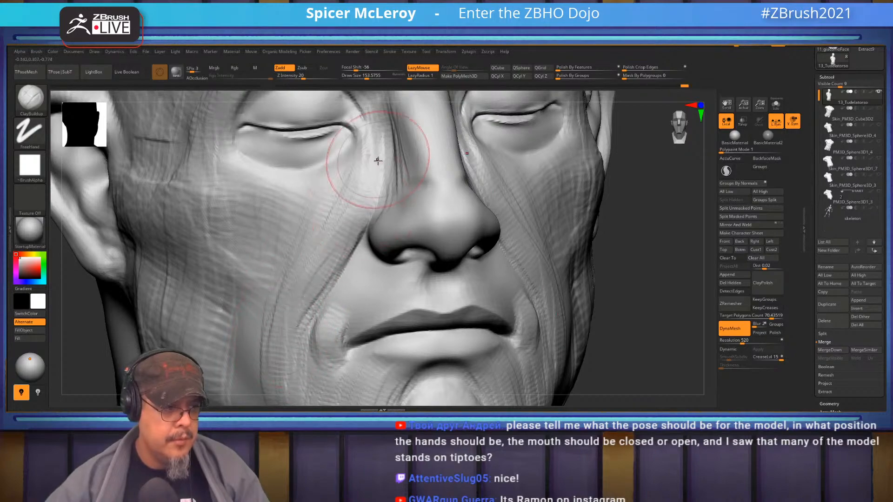
{"action": "left_click_drag", "start_coordinate": [297, 328], "coordinate": [280, 385]}
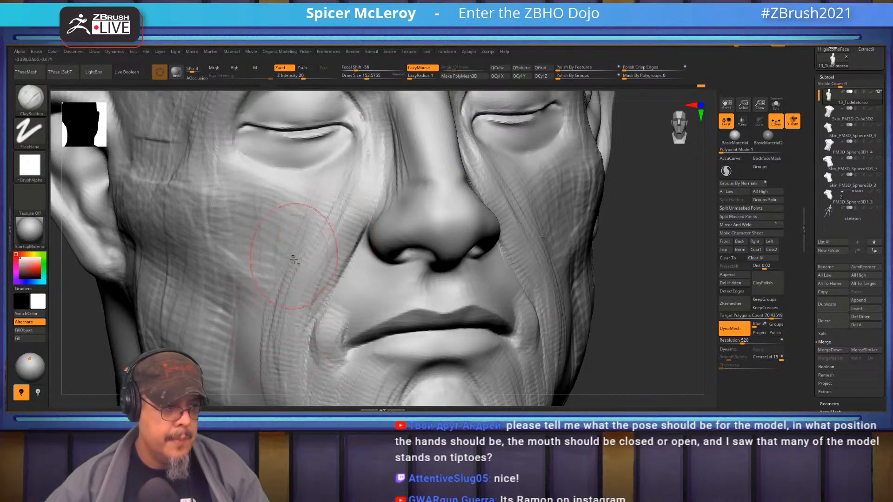
- Thicken the nasolabial fold with clay strokes from beside the nose bridge down around the nostril wing
{"action": "right_click_drag", "start_coordinate": [338, 199], "coordinate": [351, 256], "text": "alt"}
{"action": "right_click_drag", "start_coordinate": [302, 237], "coordinate": [350, 229]}
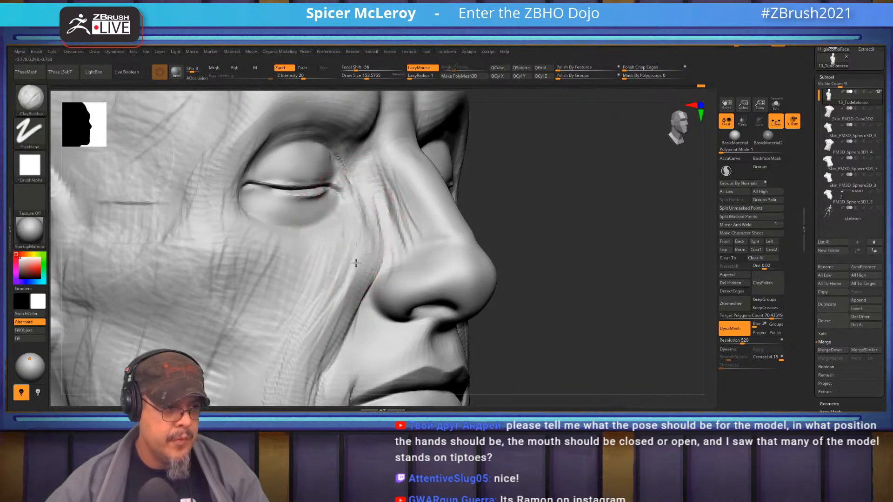
{"action": "left_click_drag", "start_coordinate": [369, 223], "coordinate": [359, 295]}
{"action": "left_click_drag", "start_coordinate": [352, 234], "coordinate": [310, 338]}
{"action": "right_click_drag", "start_coordinate": [366, 286], "coordinate": [363, 215], "text": "alt"}
{"action": "mouse_move", "coordinate": [363, 215]}
{"action": "left_mouse_down"}
{"action": "mouse_move", "coordinate": [346, 284]}
{"action": "mouse_move", "coordinate": [306, 339]}
{"action": "left_mouse_up"}
- Add ClayBuildup strokes across the nose tip and nostril wing, and smooth them into the side of the nose
{"action": "left_click_drag", "start_coordinate": [530, 257], "coordinate": [488, 254]}
{"action": "right_click_drag", "start_coordinate": [467, 253], "coordinate": [423, 255], "text": "alt"}
{"action": "mouse_move", "coordinate": [369, 253]}
{"action": "right_mouse_down"}
{"action": "mouse_move", "coordinate": [366, 266]}
{"action": "mouse_move", "coordinate": [381, 285]}
{"action": "mouse_move", "coordinate": [358, 261]}
{"action": "right_mouse_up"}
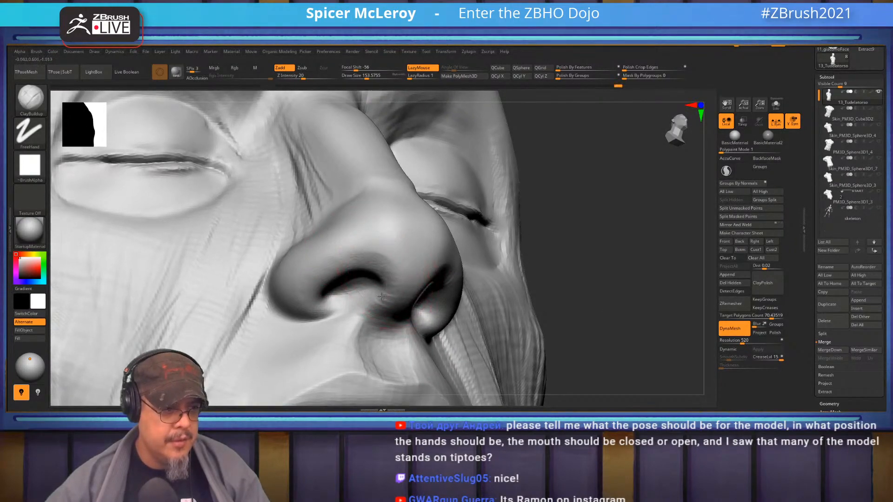
{"action": "mouse_move", "coordinate": [347, 248]}
{"action": "right_mouse_down"}
{"action": "mouse_move", "coordinate": [358, 261]}
{"action": "mouse_move", "coordinate": [353, 236]}
{"action": "right_mouse_up"}
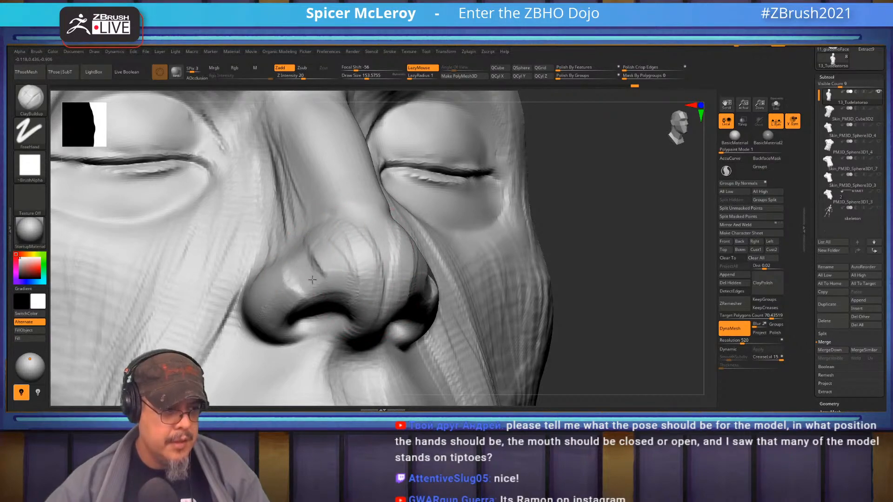
{"action": "right_click_drag", "start_coordinate": [328, 272], "coordinate": [303, 235]}
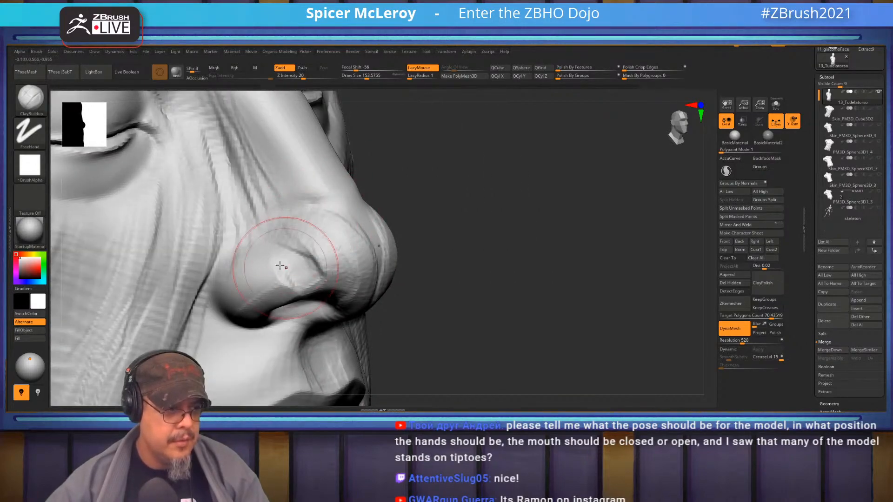
{"action": "mouse_move", "coordinate": [288, 286]}
{"action": "left_mouse_down", "text": "shift"}
{"action": "mouse_move", "coordinate": [258, 285]}
{"action": "mouse_move", "coordinate": [324, 266]}
{"action": "left_mouse_up", "text": "shift"}
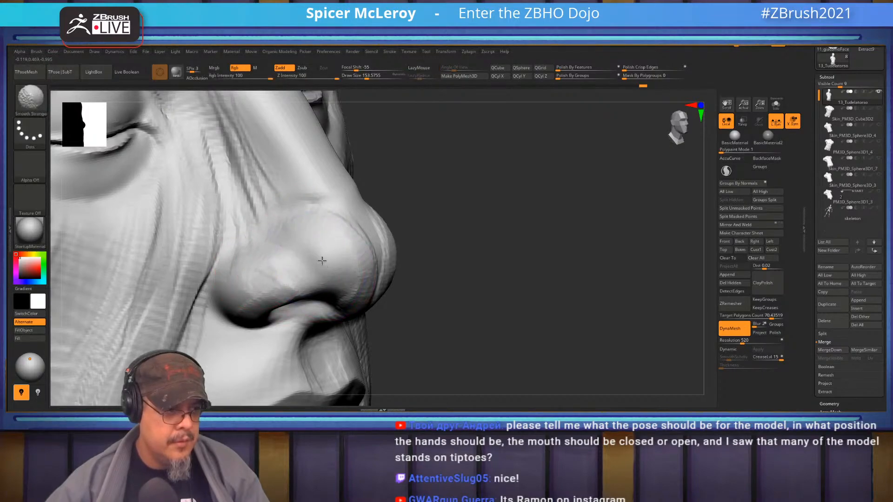
{"action": "right_click_drag", "start_coordinate": [359, 290], "coordinate": [299, 236]}
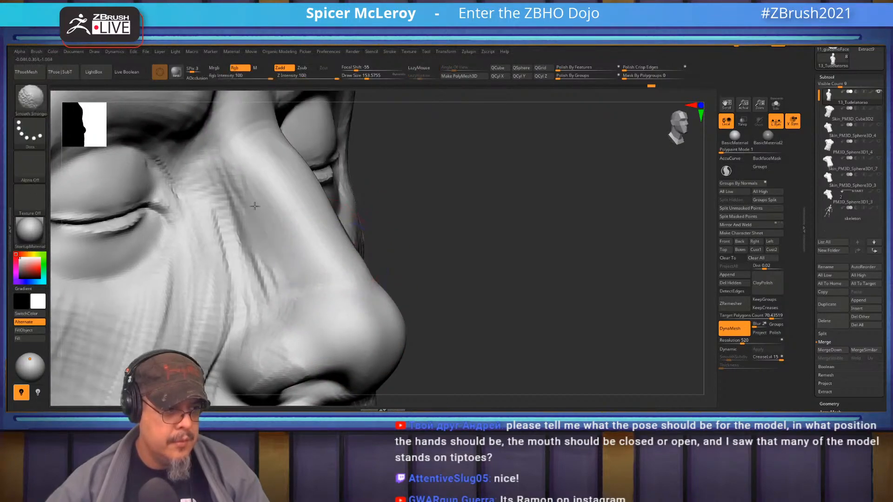
- Reshape the outer brow and eye area with the Move brush from the front and undo the last adjustment
{"action": "key", "text": "f"}
{"action": "mouse_move", "coordinate": [546, 176]}
{"action": "right_mouse_down"}
{"action": "mouse_move", "coordinate": [528, 172]}
{"action": "mouse_move", "coordinate": [518, 243]}
{"action": "right_mouse_up"}
{"action": "right_click_drag", "start_coordinate": [370, 198], "coordinate": [409, 272], "text": "ctrl"}
{"action": "right_click_drag", "start_coordinate": [419, 202], "coordinate": [443, 274], "text": "alt"}
{"action": "key", "text": "b"}
{"action": "key", "text": "m"}
{"action": "key", "text": "v"}
{"action": "left_click_drag", "start_coordinate": [436, 286], "coordinate": [436, 310]}
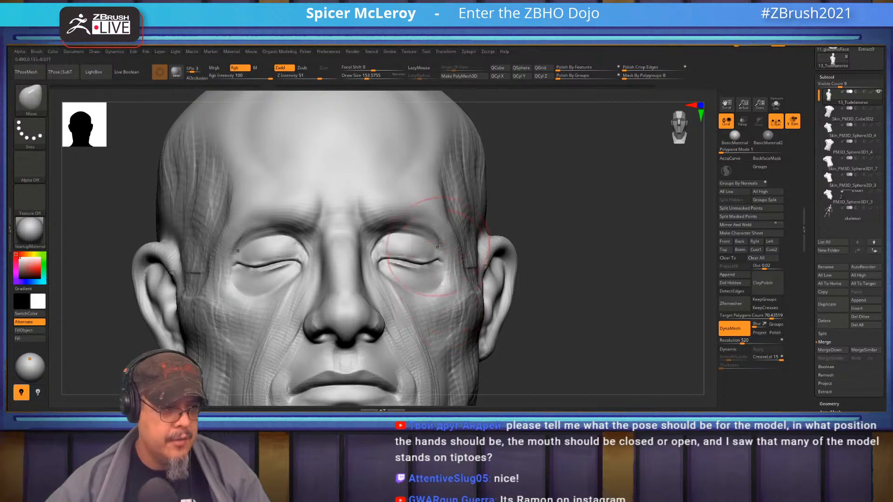
{"action": "mouse_move", "coordinate": [390, 279]}
{"action": "right_mouse_down"}
{"action": "mouse_move", "coordinate": [377, 251]}
{"action": "mouse_move", "coordinate": [419, 264]}
{"action": "right_mouse_up"}
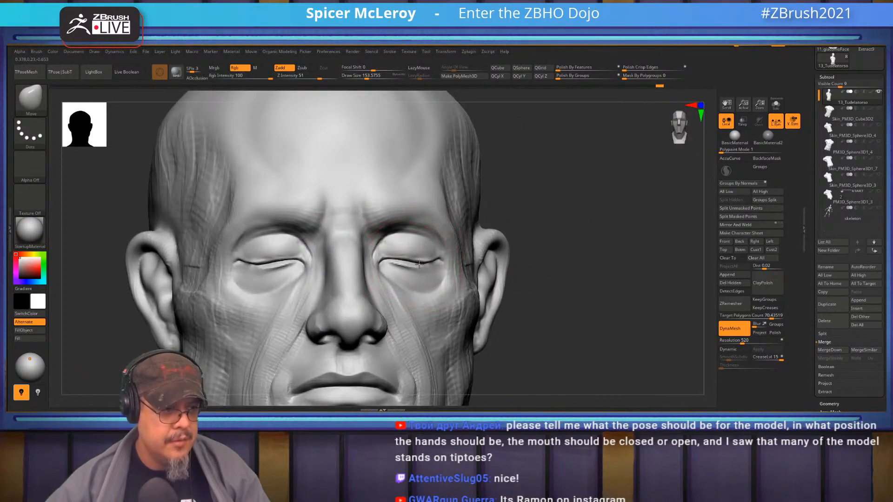
{"action": "left_click_drag", "start_coordinate": [435, 218], "coordinate": [439, 202]}
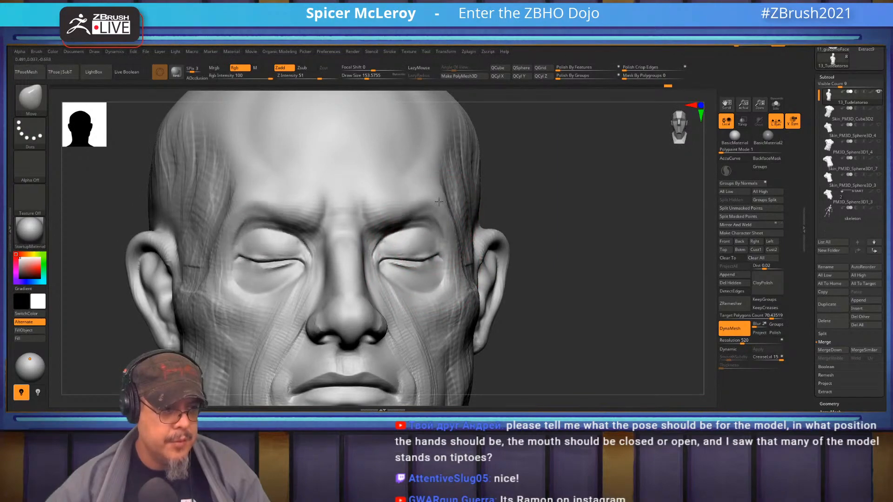
{"action": "mouse_move", "coordinate": [555, 215]}
{"action": "right_mouse_down"}
{"action": "mouse_move", "coordinate": [386, 217]}
{"action": "mouse_move", "coordinate": [432, 202]}
{"action": "mouse_move", "coordinate": [440, 209]}
{"action": "mouse_move", "coordinate": [356, 216]}
{"action": "mouse_move", "coordinate": [474, 234]}
{"action": "mouse_move", "coordinate": [474, 260]}
{"action": "right_mouse_up"}
{"action": "mouse_move", "coordinate": [396, 244]}
{"action": "right_mouse_down"}
{"action": "mouse_move", "coordinate": [455, 250]}
{"action": "mouse_move", "coordinate": [386, 209]}
{"action": "mouse_move", "coordinate": [396, 190]}
{"action": "right_mouse_up"}
{"action": "key", "text": "ctrl+z"}
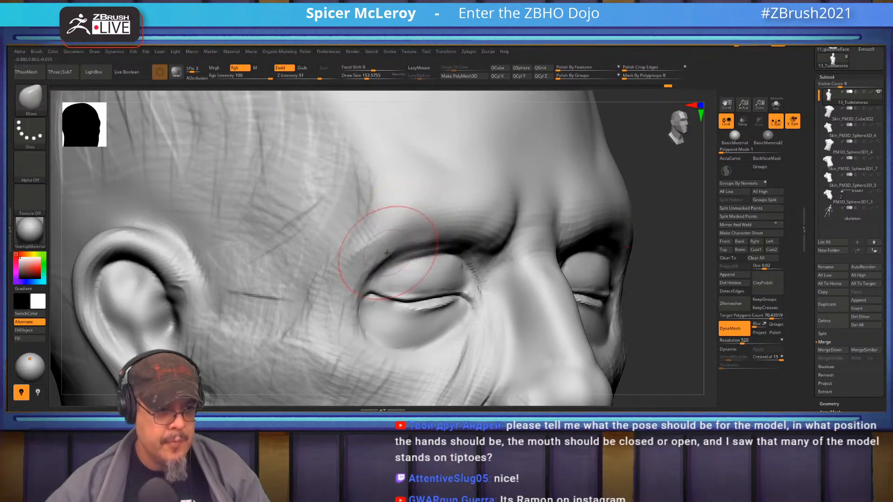
- Smooth the rough strokes over the temple and cheekbone between the eye and the ear
{"action": "right_click_drag", "start_coordinate": [355, 254], "coordinate": [385, 222], "text": "alt"}
{"action": "mouse_move", "coordinate": [385, 223]}
{"action": "left_mouse_down", "text": "shift"}
{"action": "mouse_move", "coordinate": [343, 291]}
{"action": "mouse_move", "coordinate": [445, 353]}
{"action": "left_mouse_up", "text": "shift"}
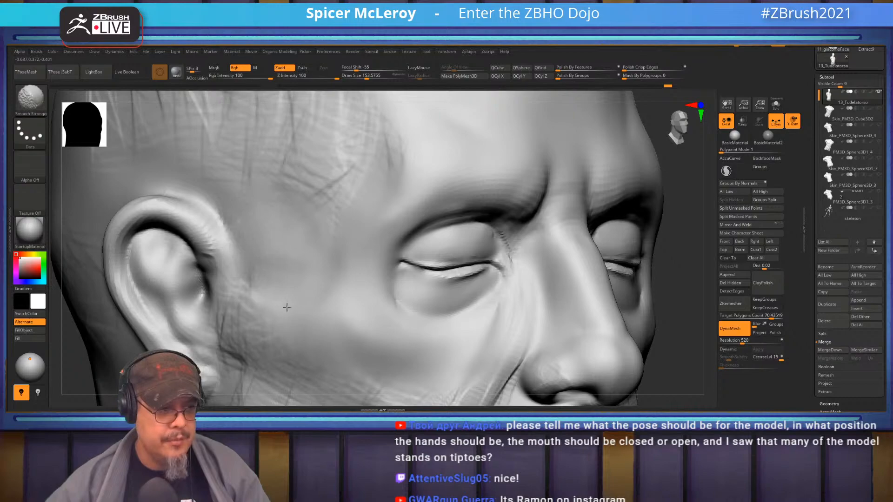
{"action": "mouse_move", "coordinate": [268, 279]}
{"action": "right_mouse_down"}
{"action": "mouse_move", "coordinate": [323, 245]}
{"action": "mouse_move", "coordinate": [298, 235]}
{"action": "right_mouse_up"}
- Build up the inner ear and the area in front of it with ClayBuildup strokes, reducing the draw size to about 104
{"action": "key", "text": "b"}
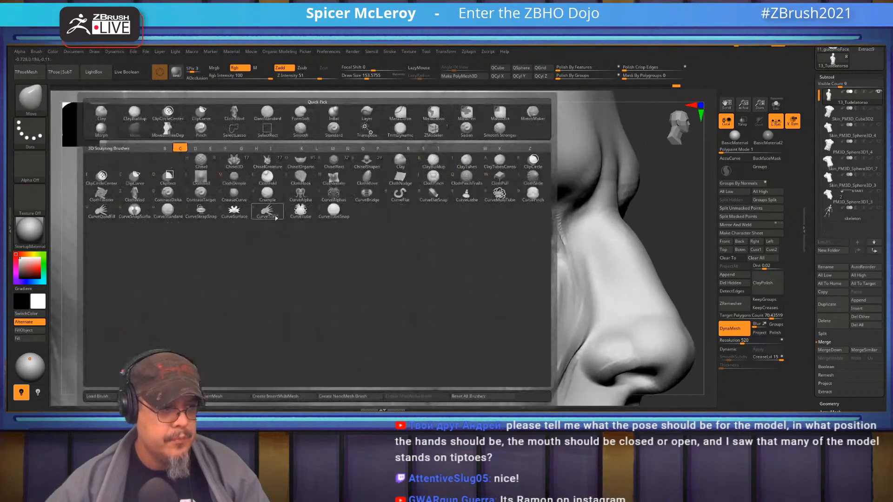
{"action": "key", "text": "c"}
{"action": "key", "text": "b"}
{"action": "mouse_move", "coordinate": [278, 231]}
{"action": "left_mouse_down"}
{"action": "mouse_move", "coordinate": [263, 272]}
{"action": "mouse_move", "coordinate": [260, 264]}
{"action": "left_mouse_up"}
{"action": "mouse_move", "coordinate": [257, 278]}
{"action": "right_mouse_down"}
{"action": "mouse_move", "coordinate": [355, 243]}
{"action": "mouse_move", "coordinate": [324, 266]}
{"action": "right_mouse_up"}
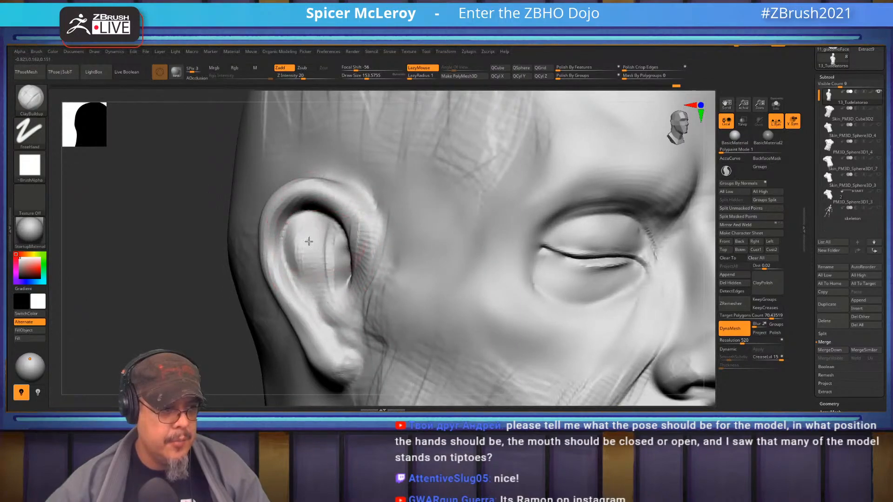
{"action": "mouse_move", "coordinate": [305, 278]}
{"action": "right_mouse_down"}
{"action": "mouse_move", "coordinate": [314, 226]}
{"action": "mouse_move", "coordinate": [315, 235]}
{"action": "right_mouse_up"}
{"action": "key", "text": "s"}
{"action": "left_click_drag", "start_coordinate": [315, 237], "coordinate": [311, 238]}
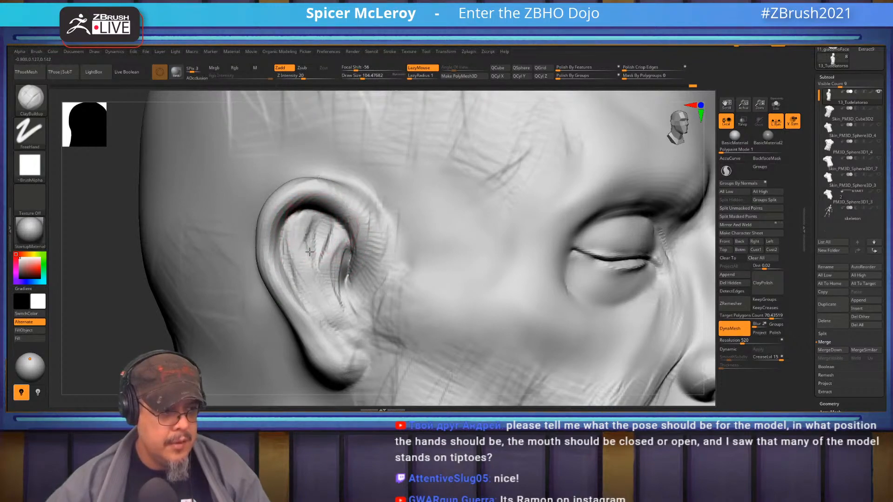
- Define the inner ridge of the ear and the hollow in front of it with clay strokes
{"action": "mouse_move", "coordinate": [358, 323]}
{"action": "left_mouse_down"}
{"action": "mouse_move", "coordinate": [362, 288]}
{"action": "mouse_move", "coordinate": [344, 321]}
{"action": "mouse_move", "coordinate": [347, 287]}
{"action": "mouse_move", "coordinate": [343, 320]}
{"action": "mouse_move", "coordinate": [354, 254]}
{"action": "mouse_move", "coordinate": [333, 300]}
{"action": "left_mouse_up"}
{"action": "right_click_drag", "start_coordinate": [344, 304], "coordinate": [311, 307]}
{"action": "mouse_move", "coordinate": [311, 307]}
{"action": "left_mouse_down"}
{"action": "mouse_move", "coordinate": [292, 279]}
{"action": "mouse_move", "coordinate": [298, 247]}
{"action": "left_mouse_up"}
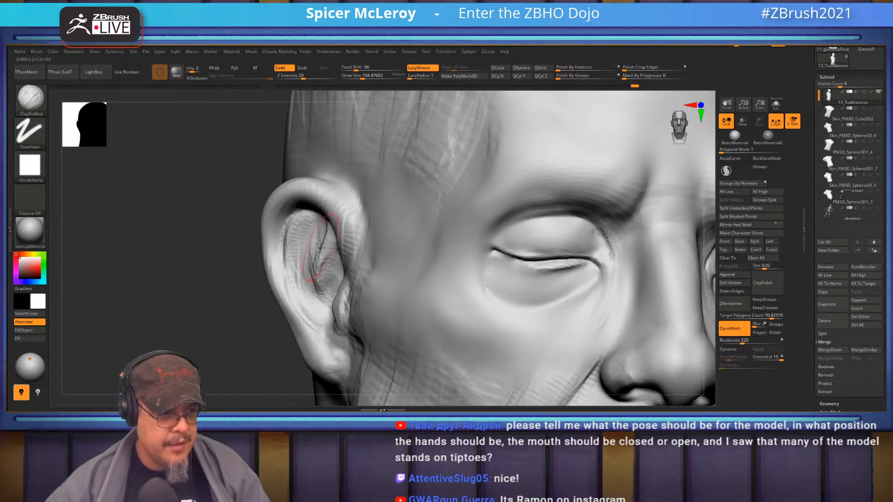
{"action": "right_click_drag", "start_coordinate": [349, 236], "coordinate": [293, 242]}
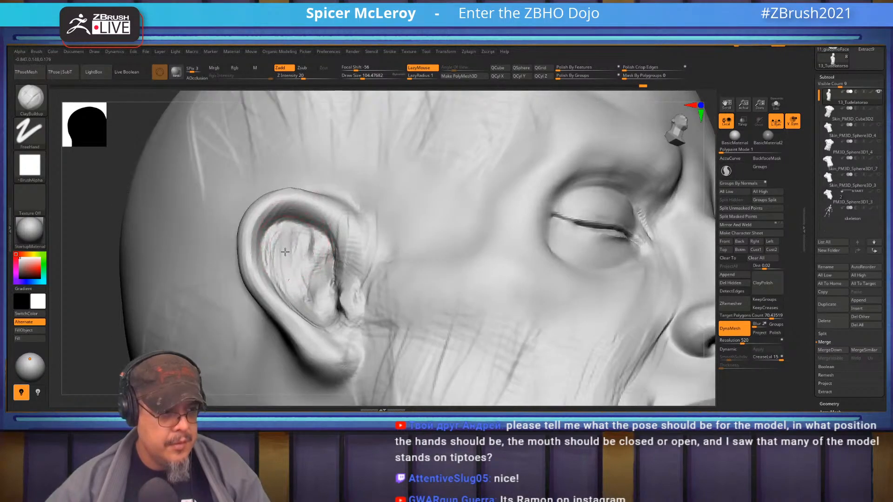
- Fill the lower ear bowl and blend its rim toward the earlobe with clay strokes
{"action": "left_click_drag", "start_coordinate": [299, 305], "coordinate": [293, 279]}
{"action": "right_click_drag", "start_coordinate": [293, 279], "coordinate": [301, 307]}
{"action": "left_click_drag", "start_coordinate": [298, 288], "coordinate": [296, 321]}
{"action": "right_click_drag", "start_coordinate": [316, 327], "coordinate": [335, 342]}
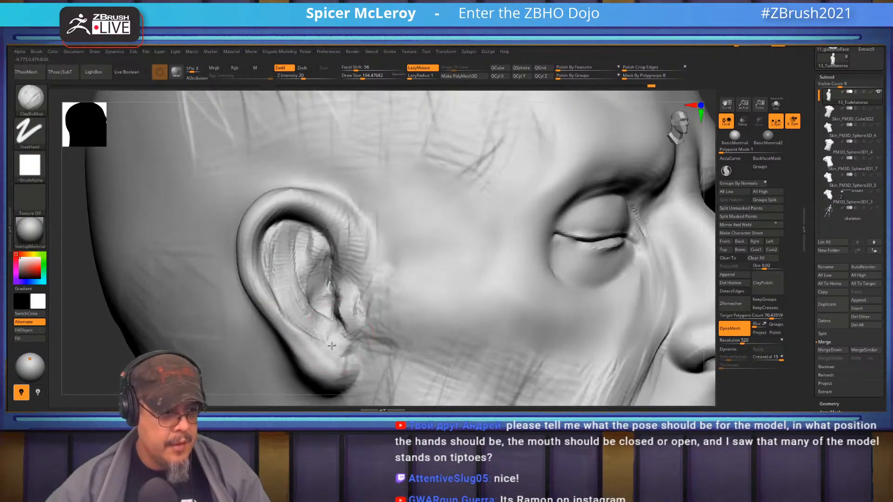
{"action": "mouse_move", "coordinate": [363, 344]}
{"action": "left_mouse_down"}
{"action": "mouse_move", "coordinate": [347, 376]}
{"action": "mouse_move", "coordinate": [357, 359]}
{"action": "mouse_move", "coordinate": [347, 372]}
{"action": "mouse_move", "coordinate": [307, 353]}
{"action": "left_mouse_up"}
{"action": "mouse_move", "coordinate": [329, 352]}
{"action": "right_mouse_down"}
{"action": "mouse_move", "coordinate": [298, 345]}
{"action": "mouse_move", "coordinate": [261, 298]}
{"action": "right_mouse_up"}
- Lay ClayBuildup strokes over the trapezius from the side of the neck down to the shoulder and collarbone
{"action": "key", "text": "f"}
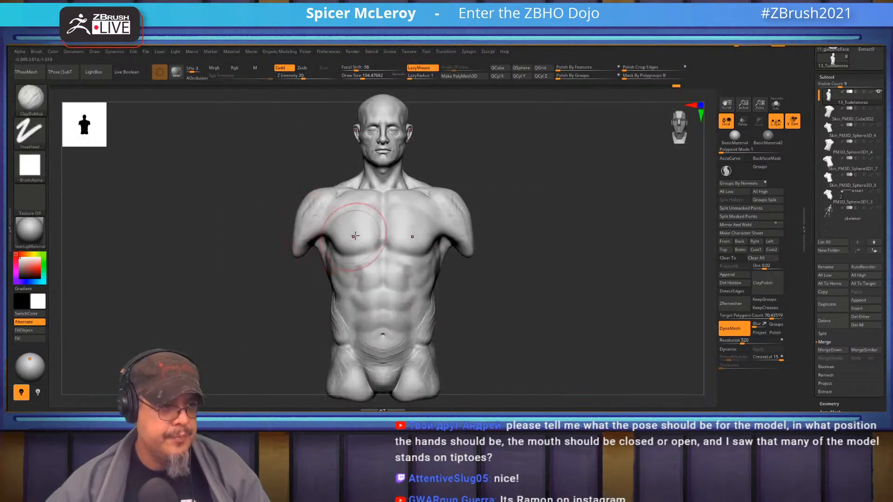
{"action": "mouse_move", "coordinate": [389, 205]}
{"action": "right_mouse_down", "text": "alt"}
{"action": "mouse_move", "coordinate": [390, 275]}
{"action": "mouse_move", "coordinate": [419, 223]}
{"action": "mouse_move", "coordinate": [404, 211]}
{"action": "mouse_move", "coordinate": [416, 241]}
{"action": "mouse_move", "coordinate": [391, 201]}
{"action": "mouse_move", "coordinate": [387, 215]}
{"action": "right_mouse_up", "text": "alt"}
{"action": "left_click_drag", "start_coordinate": [386, 215], "coordinate": [388, 258]}
{"action": "left_click_drag", "start_coordinate": [395, 225], "coordinate": [384, 258]}
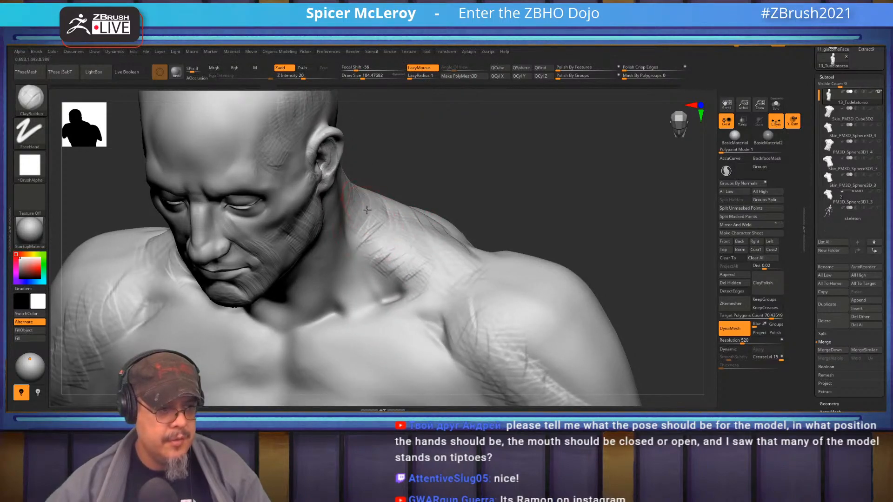
{"action": "right_click_drag", "start_coordinate": [401, 218], "coordinate": [354, 239]}
{"action": "key", "text": "s"}
{"action": "left_click_drag", "start_coordinate": [354, 240], "coordinate": [392, 307]}
{"action": "left_click_drag", "start_coordinate": [371, 261], "coordinate": [343, 321]}
{"action": "mouse_move", "coordinate": [363, 278]}
{"action": "left_mouse_down"}
{"action": "mouse_move", "coordinate": [354, 330]}
{"action": "mouse_move", "coordinate": [381, 328]}
{"action": "mouse_move", "coordinate": [390, 350]}
{"action": "left_mouse_up"}
- Sculpt the trapezius fibres down the back of the neck and between the shoulder blades with clay strokes about 124 in draw size
{"action": "mouse_move", "coordinate": [387, 315]}
{"action": "right_mouse_down"}
{"action": "mouse_move", "coordinate": [450, 231]}
{"action": "mouse_move", "coordinate": [450, 207]}
{"action": "right_mouse_up"}
{"action": "key", "text": "s"}
{"action": "mouse_move", "coordinate": [429, 247]}
{"action": "left_mouse_down"}
{"action": "mouse_move", "coordinate": [423, 240]}
{"action": "mouse_move", "coordinate": [431, 264]}
{"action": "left_mouse_up"}
{"action": "left_click_drag", "start_coordinate": [413, 209], "coordinate": [397, 260]}
{"action": "left_click_drag", "start_coordinate": [406, 330], "coordinate": [423, 374]}
{"action": "right_click_drag", "start_coordinate": [380, 314], "coordinate": [382, 231], "text": "alt"}
{"action": "key", "text": "s"}
{"action": "left_click_drag", "start_coordinate": [403, 255], "coordinate": [406, 256]}
{"action": "left_click_drag", "start_coordinate": [397, 205], "coordinate": [415, 295]}
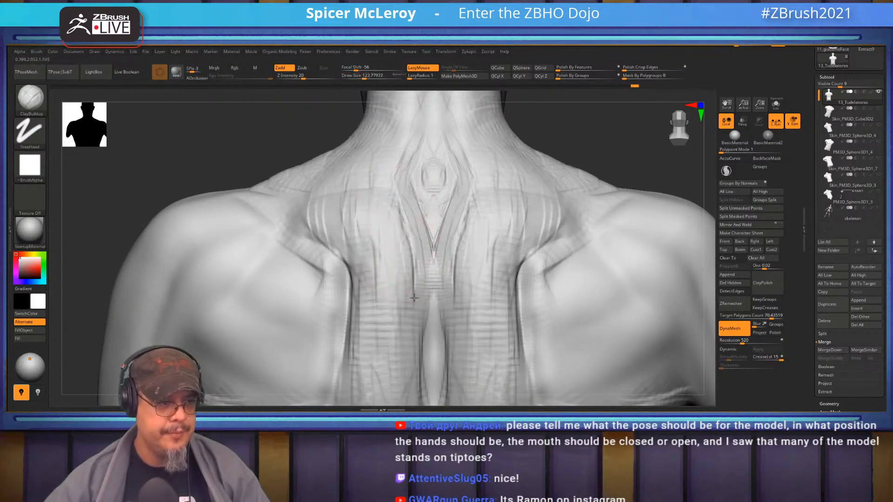
{"action": "mouse_move", "coordinate": [372, 261]}
{"action": "left_mouse_down"}
{"action": "mouse_move", "coordinate": [413, 328]}
{"action": "mouse_move", "coordinate": [412, 352]}
{"action": "left_mouse_up"}
- Extend long clay strokes along the muscles beside the spine into the middle and lower back
{"action": "mouse_move", "coordinate": [384, 344]}
{"action": "right_mouse_down", "text": "ctrl"}
{"action": "mouse_move", "coordinate": [458, 251]}
{"action": "mouse_move", "coordinate": [427, 245]}
{"action": "mouse_move", "coordinate": [448, 216]}
{"action": "mouse_move", "coordinate": [418, 261]}
{"action": "right_mouse_up", "text": "ctrl"}
{"action": "left_click_drag", "start_coordinate": [365, 256], "coordinate": [373, 304]}
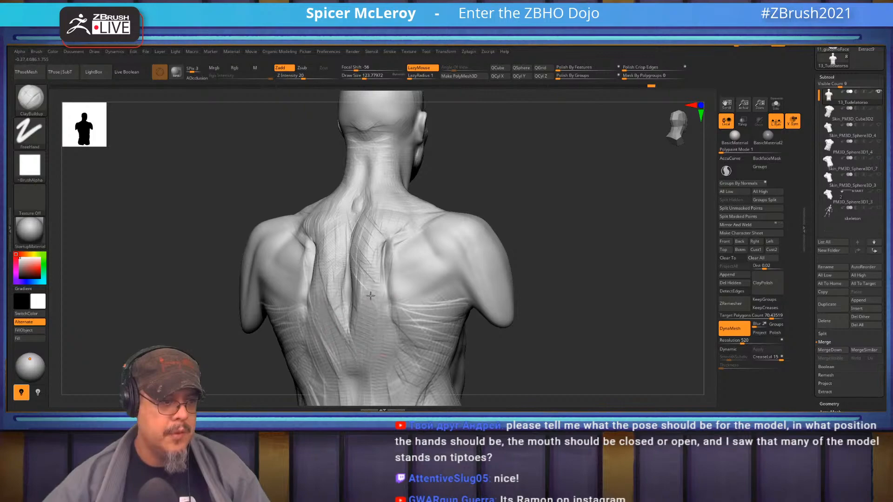
{"action": "right_click_drag", "start_coordinate": [465, 387], "coordinate": [413, 241], "text": "alt"}
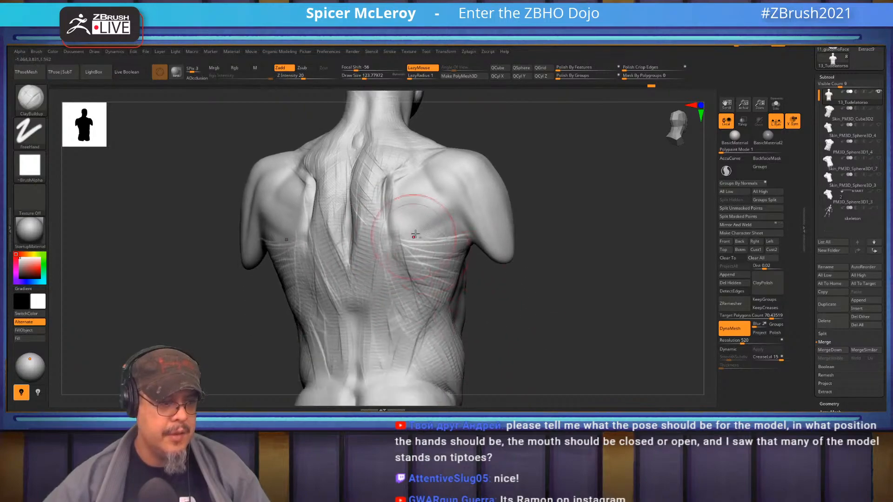
{"action": "right_click_drag", "start_coordinate": [500, 309], "coordinate": [391, 287]}
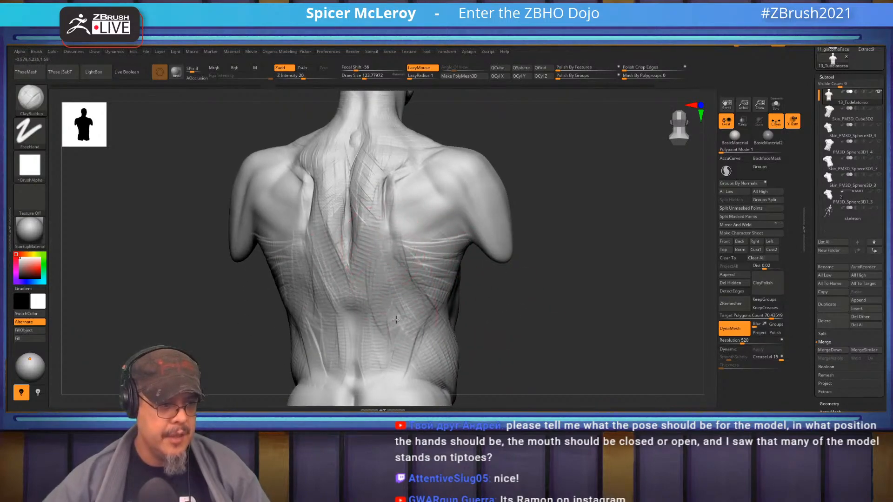
- Add ClayBuildup strokes over the buttocks to build up the gluteal muscles
{"action": "right_click_drag", "start_coordinate": [366, 376], "coordinate": [399, 289], "text": "alt"}
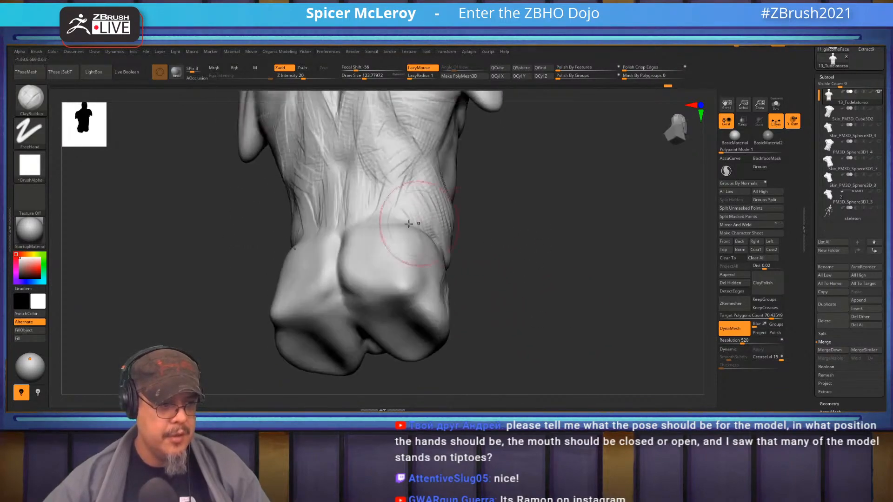
{"action": "mouse_move", "coordinate": [400, 289]}
{"action": "left_mouse_down"}
{"action": "mouse_move", "coordinate": [395, 273]}
{"action": "mouse_move", "coordinate": [422, 284]}
{"action": "left_mouse_up"}
{"action": "mouse_move", "coordinate": [398, 253]}
{"action": "left_mouse_down"}
{"action": "mouse_move", "coordinate": [379, 242]}
{"action": "mouse_move", "coordinate": [356, 269]}
{"action": "mouse_move", "coordinate": [295, 286]}
{"action": "mouse_move", "coordinate": [351, 284]}
{"action": "left_mouse_up"}
{"action": "left_click_drag", "start_coordinate": [387, 234], "coordinate": [403, 276]}
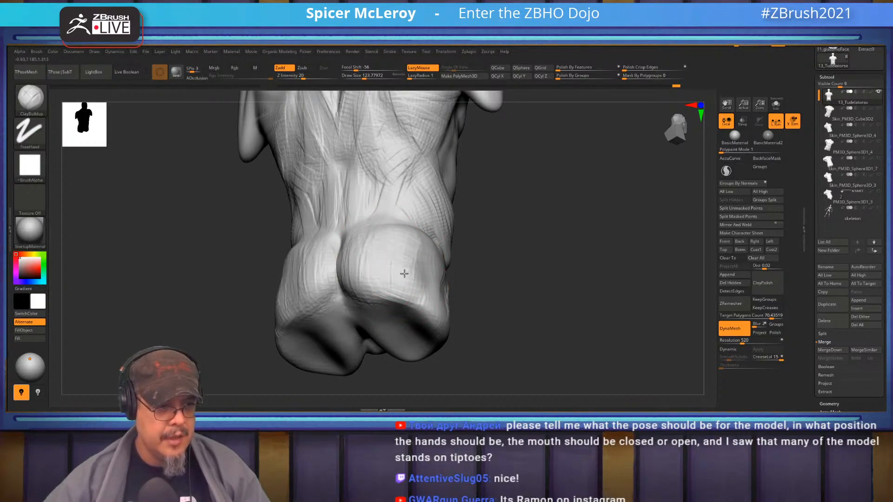
- Wrap clay strokes around the side of the hip to shape the outer gluteal muscle and its hollow
{"action": "left_click_drag", "start_coordinate": [494, 314], "coordinate": [421, 273]}
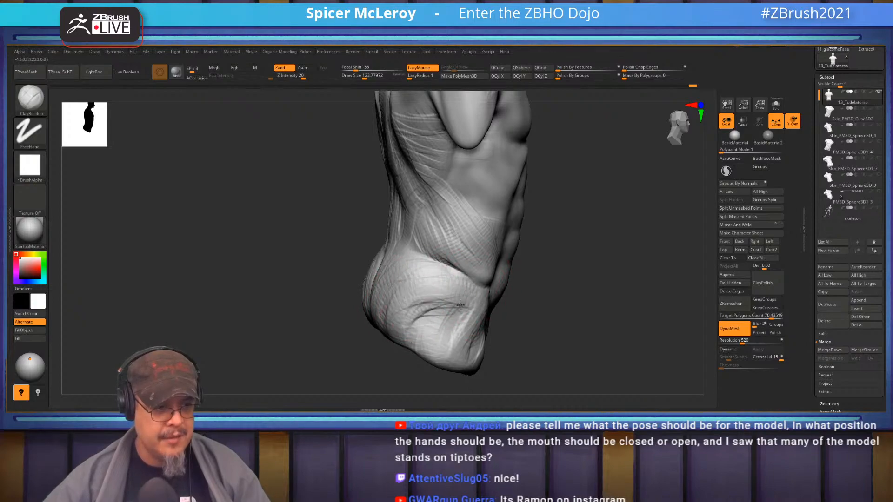
{"action": "mouse_move", "coordinate": [510, 330]}
{"action": "left_mouse_down"}
{"action": "mouse_move", "coordinate": [410, 272]}
{"action": "mouse_move", "coordinate": [450, 259]}
{"action": "mouse_move", "coordinate": [452, 228]}
{"action": "mouse_move", "coordinate": [411, 273]}
{"action": "mouse_move", "coordinate": [441, 290]}
{"action": "mouse_move", "coordinate": [411, 296]}
{"action": "mouse_move", "coordinate": [376, 258]}
{"action": "left_mouse_up"}
- Build up the centre of the forehead with broad ClayBuildup strokes
{"action": "right_click_drag", "start_coordinate": [387, 343], "coordinate": [390, 402], "text": "alt"}
{"action": "mouse_move", "coordinate": [407, 287]}
{"action": "left_mouse_down"}
{"action": "mouse_move", "coordinate": [436, 229]}
{"action": "mouse_move", "coordinate": [466, 262]}
{"action": "left_mouse_up"}
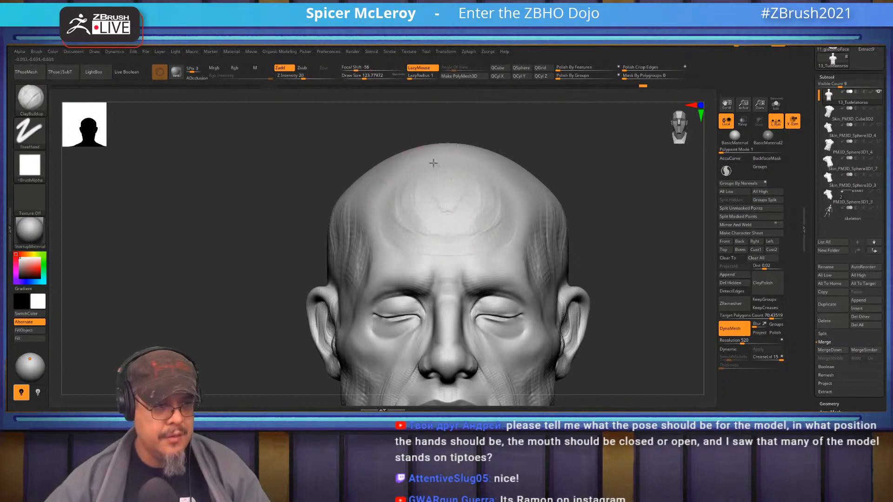
- Adjust the side contour of the skull from above with the Move brush at a draw size of about 305
{"action": "left_click_drag", "start_coordinate": [606, 160], "coordinate": [467, 306]}
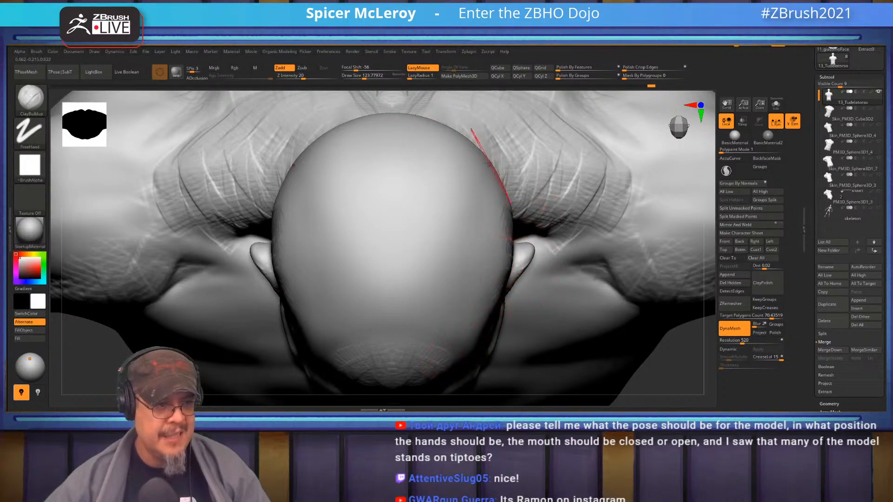
{"action": "key", "text": "b"}
{"action": "key", "text": "m"}
{"action": "key", "text": "v"}
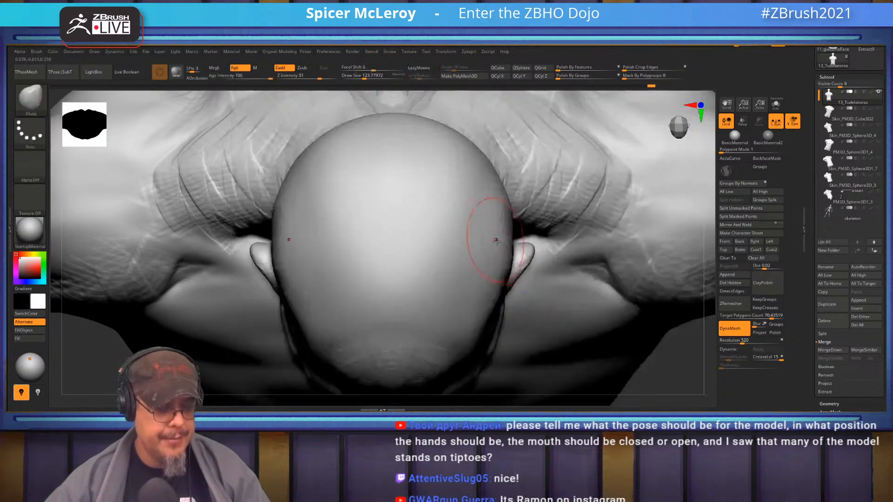
{"action": "left_click_drag", "start_coordinate": [500, 253], "coordinate": [495, 251]}
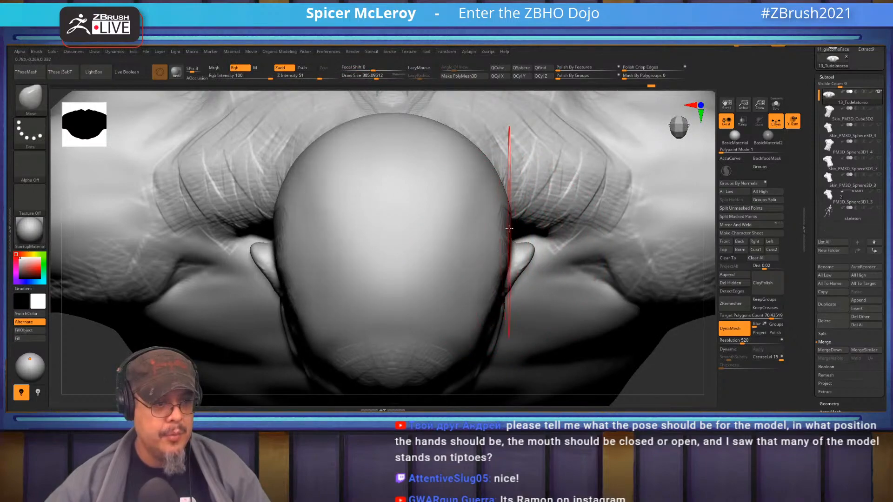
{"action": "right_click_drag", "start_coordinate": [507, 251], "coordinate": [339, 189]}
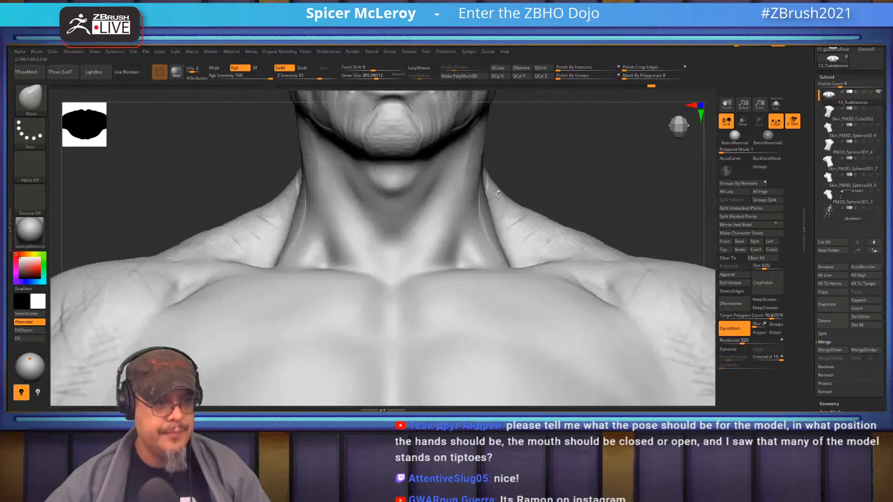
- Refine the chin, jaw and lower face proportions with the Move brush, reducing the draw size from about 167 to 108
{"action": "key", "text": "f"}
{"action": "mouse_move", "coordinate": [511, 151]}
{"action": "right_mouse_down", "text": "alt"}
{"action": "mouse_move", "coordinate": [539, 224]}
{"action": "mouse_move", "coordinate": [588, 279]}
{"action": "right_mouse_up", "text": "alt"}
{"action": "right_click_drag", "start_coordinate": [589, 279], "coordinate": [530, 333], "text": "alt"}
{"action": "right_click_drag", "start_coordinate": [548, 273], "coordinate": [619, 279]}
{"action": "key", "text": "s"}
{"action": "left_click_drag", "start_coordinate": [405, 300], "coordinate": [401, 304]}
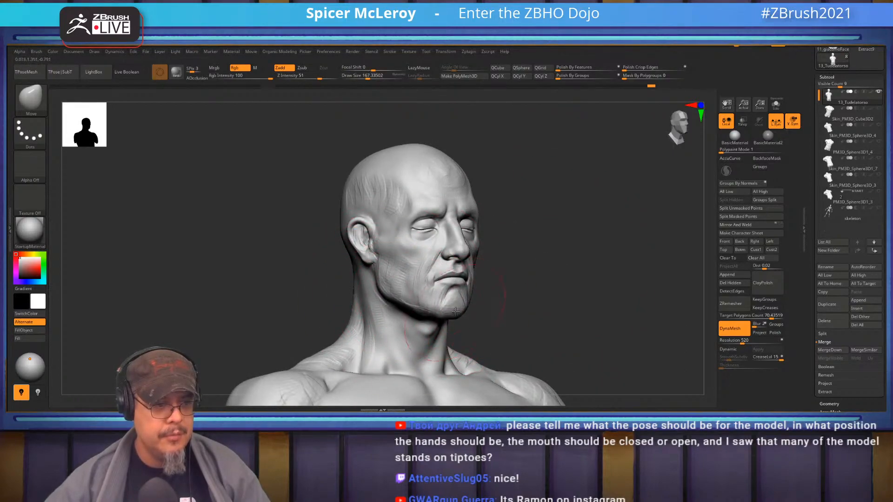
{"action": "right_click_drag", "start_coordinate": [455, 314], "coordinate": [543, 293], "text": "shift"}
{"action": "mouse_move", "coordinate": [469, 306]}
{"action": "right_mouse_down"}
{"action": "mouse_move", "coordinate": [455, 306]}
{"action": "mouse_move", "coordinate": [454, 259]}
{"action": "right_mouse_up"}
{"action": "key", "text": "s"}
{"action": "left_click_drag", "start_coordinate": [454, 259], "coordinate": [451, 259]}
{"action": "right_click_drag", "start_coordinate": [484, 281], "coordinate": [418, 288]}
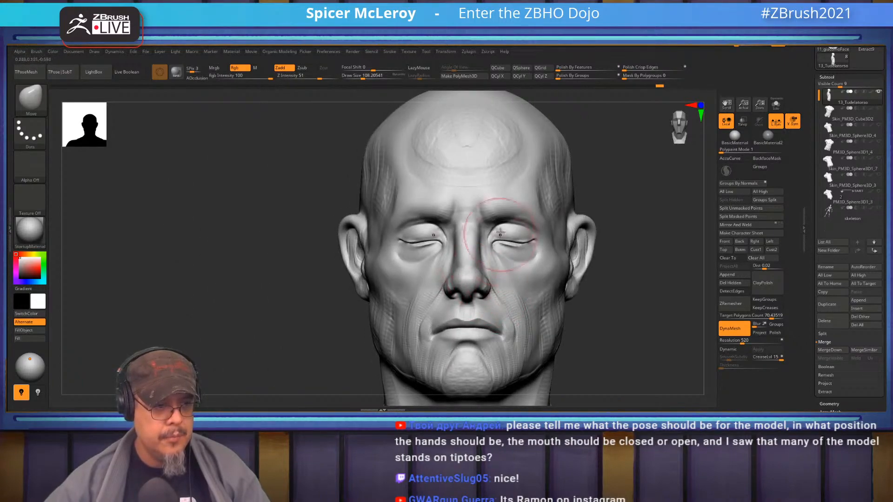
- Straighten the nose bridge profile with the Move brush and smooth the side of the nose
{"action": "right_click_drag", "start_coordinate": [466, 231], "coordinate": [457, 257], "text": "ctrl"}
{"action": "key", "text": "s"}
{"action": "left_click_drag", "start_coordinate": [458, 271], "coordinate": [451, 271]}
{"action": "right_click_drag", "start_coordinate": [451, 271], "coordinate": [429, 263]}
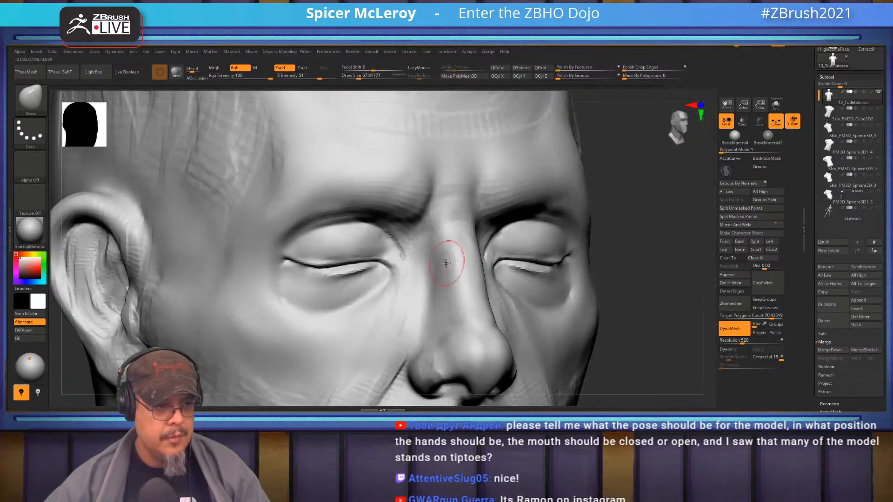
{"action": "mouse_move", "coordinate": [443, 298]}
{"action": "right_mouse_down"}
{"action": "mouse_move", "coordinate": [470, 244]}
{"action": "mouse_move", "coordinate": [452, 234]}
{"action": "right_mouse_up"}
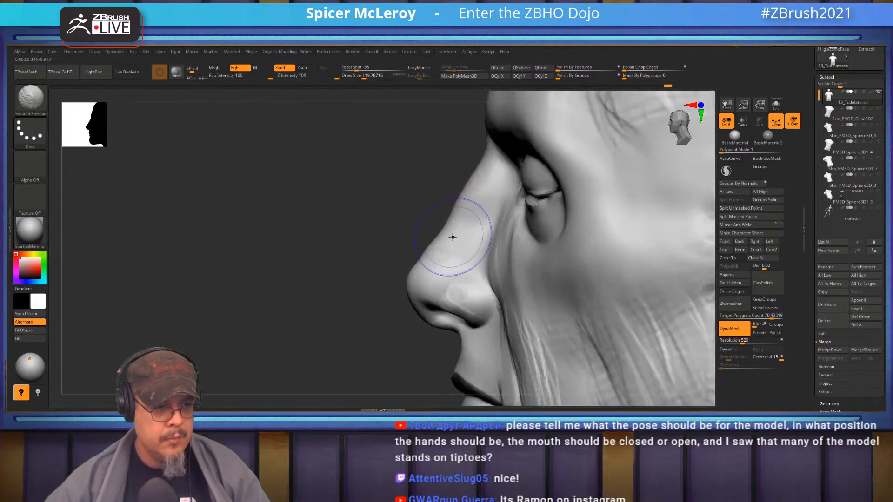
{"action": "left_click_drag", "start_coordinate": [448, 233], "coordinate": [433, 242]}
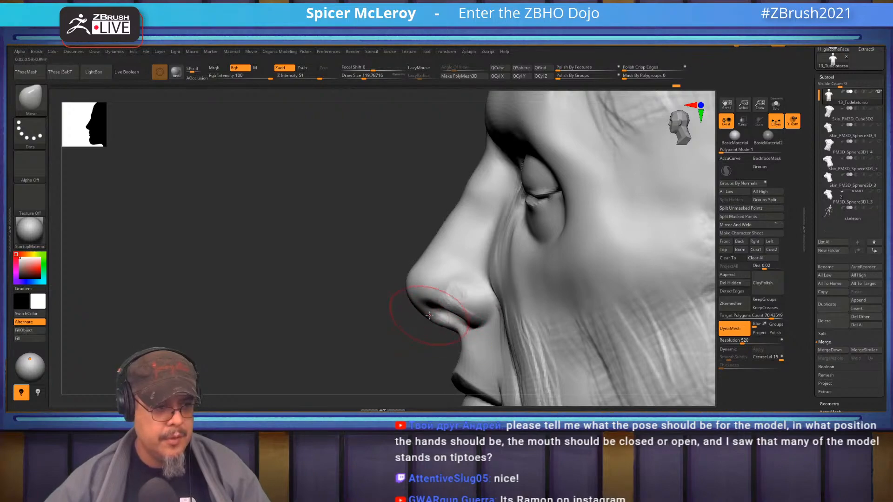
- Build up the shoulder muscles of the torso with ClayBuildup strokes at a draw size of about 163
{"action": "mouse_move", "coordinate": [361, 310]}
{"action": "left_mouse_down"}
{"action": "mouse_move", "coordinate": [521, 279]}
{"action": "mouse_move", "coordinate": [546, 255]}
{"action": "left_mouse_up"}
{"action": "mouse_move", "coordinate": [561, 240]}
{"action": "right_mouse_down", "text": "alt"}
{"action": "mouse_move", "coordinate": [448, 272]}
{"action": "mouse_move", "coordinate": [505, 263]}
{"action": "right_mouse_up", "text": "alt"}
{"action": "key", "text": "b"}
{"action": "key", "text": "c"}
{"action": "key", "text": "b"}
{"action": "key", "text": "s"}
{"action": "left_click_drag", "start_coordinate": [503, 258], "coordinate": [510, 258]}
{"action": "mouse_move", "coordinate": [522, 238]}
{"action": "left_mouse_down"}
{"action": "mouse_move", "coordinate": [511, 256]}
{"action": "mouse_move", "coordinate": [467, 274]}
{"action": "mouse_move", "coordinate": [478, 283]}
{"action": "mouse_move", "coordinate": [434, 281]}
{"action": "mouse_move", "coordinate": [493, 272]}
{"action": "mouse_move", "coordinate": [470, 288]}
{"action": "left_mouse_up"}
{"action": "mouse_move", "coordinate": [530, 252]}
{"action": "left_mouse_down"}
{"action": "mouse_move", "coordinate": [497, 286]}
{"action": "mouse_move", "coordinate": [463, 297]}
{"action": "left_mouse_up"}
{"action": "mouse_move", "coordinate": [523, 274]}
{"action": "left_mouse_down"}
{"action": "mouse_move", "coordinate": [484, 296]}
{"action": "mouse_move", "coordinate": [489, 284]}
{"action": "mouse_move", "coordinate": [463, 264]}
{"action": "left_mouse_up"}
{"action": "right_click_drag", "start_coordinate": [462, 264], "coordinate": [453, 253]}
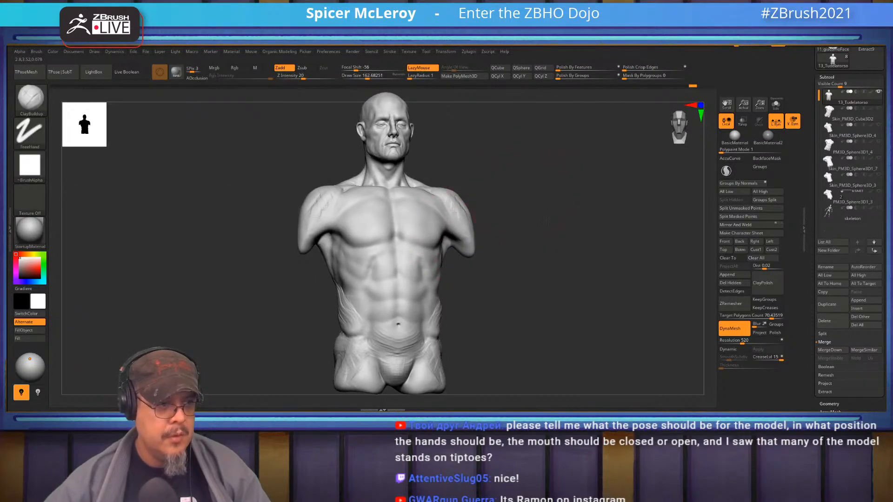
- Inspect the head and shoulders from the front and side, and check the critique submissions channel in Discord
{"action": "mouse_move", "coordinate": [549, 196]}
{"action": "left_mouse_down"}
{"action": "mouse_move", "coordinate": [577, 175]}
{"action": "mouse_move", "coordinate": [596, 271]}
{"action": "mouse_move", "coordinate": [587, 279]}
{"action": "mouse_move", "coordinate": [511, 259]}
{"action": "left_mouse_up"}
{"action": "right_click_drag", "start_coordinate": [511, 259], "coordinate": [498, 254], "text": "alt"}
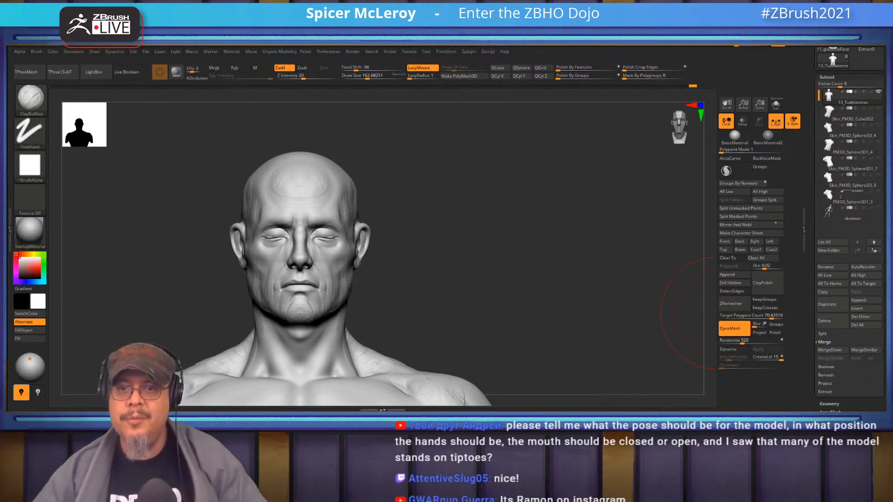
{"action": "left_click_drag", "start_coordinate": [591, 261], "coordinate": [481, 281]}
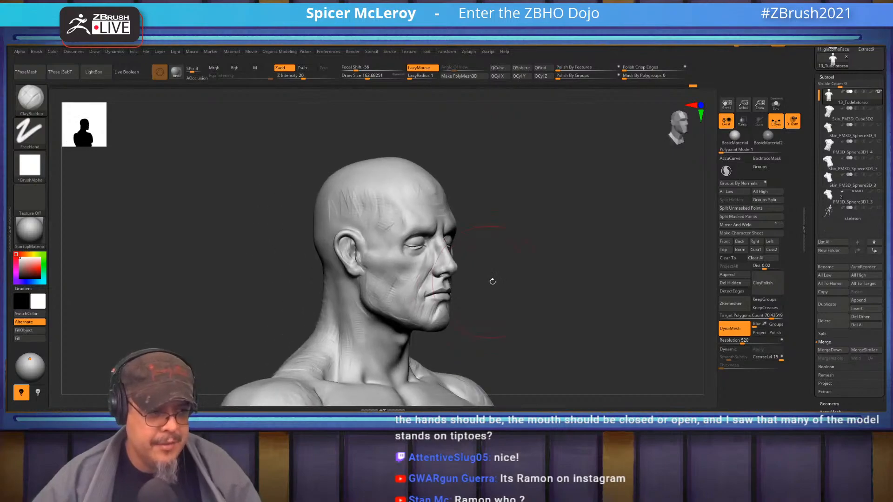
{"action": "left_click_drag", "start_coordinate": [533, 295], "coordinate": [520, 335], "text": "alt"}
{"action": "mouse_move", "coordinate": [455, 264]}
{"action": "right_mouse_down", "text": "alt"}
{"action": "mouse_move", "coordinate": [454, 282]}
{"action": "mouse_move", "coordinate": [444, 283]}
{"action": "mouse_move", "coordinate": [417, 262]}
{"action": "mouse_move", "coordinate": [400, 265]}
{"action": "mouse_move", "coordinate": [413, 266]}
{"action": "mouse_move", "coordinate": [436, 224]}
{"action": "mouse_move", "coordinate": [445, 254]}
{"action": "mouse_move", "coordinate": [419, 252]}
{"action": "mouse_move", "coordinate": [461, 242]}
{"action": "mouse_move", "coordinate": [458, 263]}
{"action": "right_mouse_up", "text": "alt"}
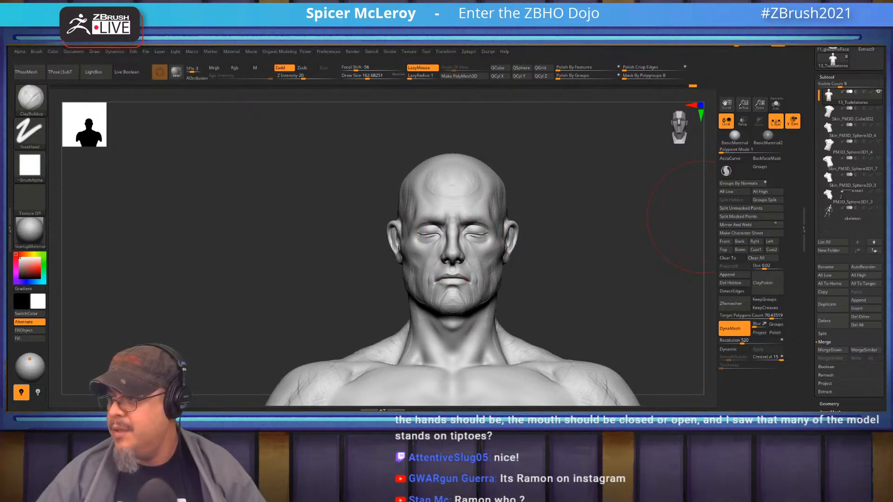
{"action": "key", "text": "alt+Tab"}
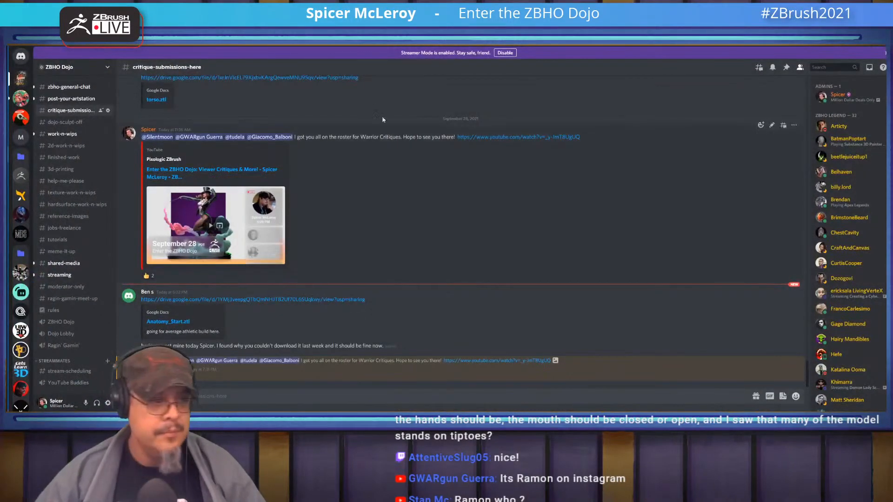
{"action": "key", "text": "alt+Tab"}
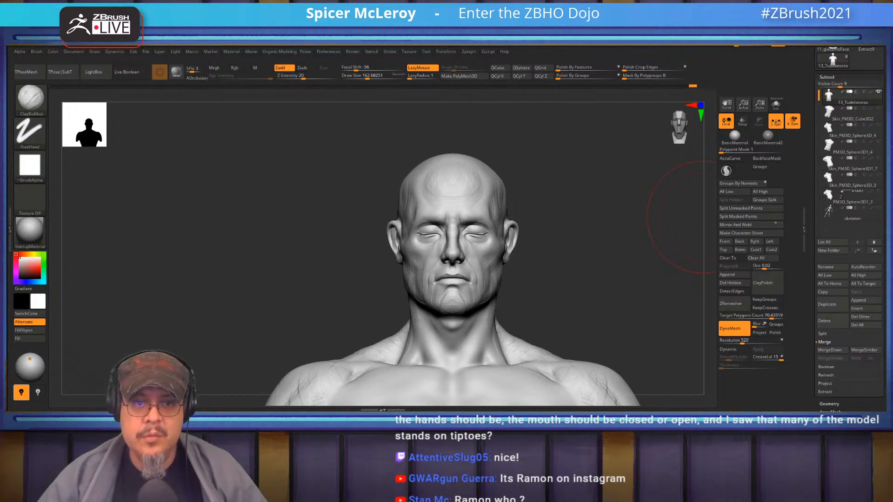
- Save the merged head and torso tool in the For Critique folder under a 13_Tudelatorso file name
{"action": "scroll", "coordinate": [877, 71], "scroll_direction": "up", "scroll_amount": 6}
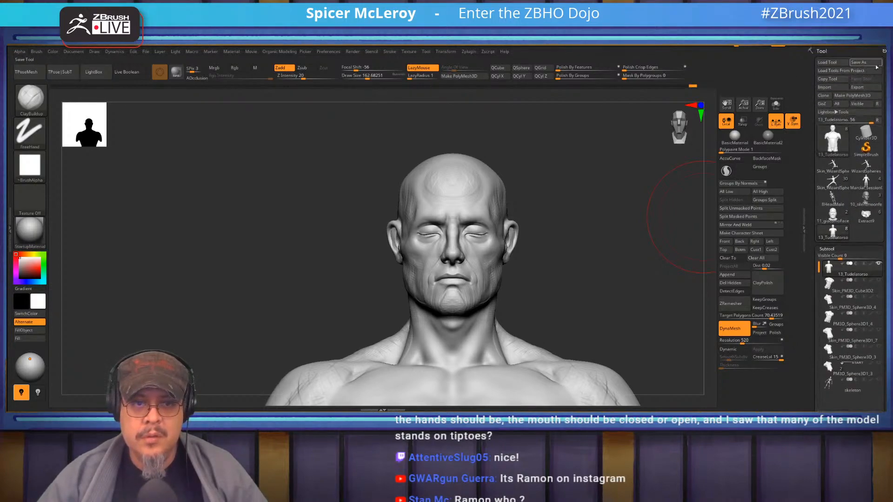
{"action": "left_click", "coordinate": [873, 63]}
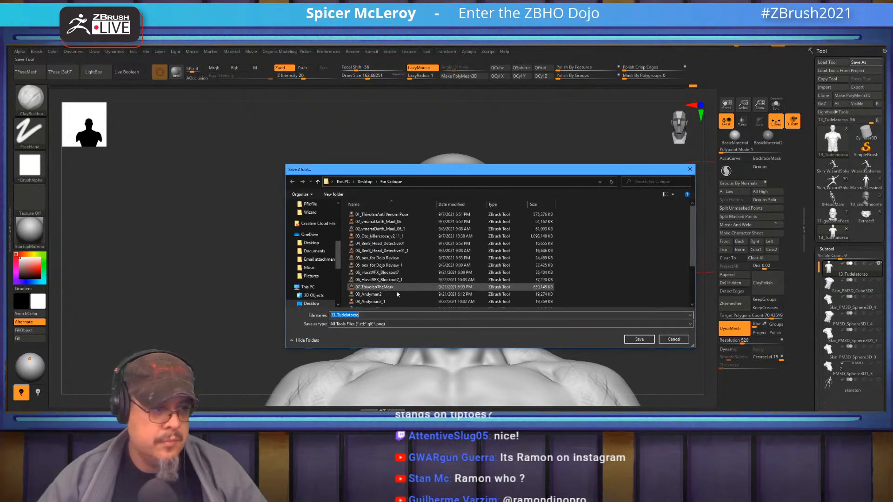
{"action": "left_click", "coordinate": [370, 315]}
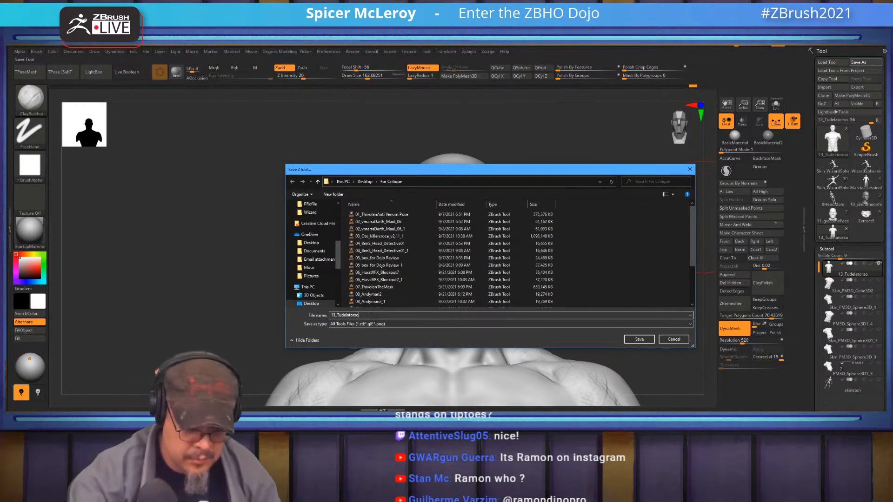
{"action": "key", "text": "Return"}
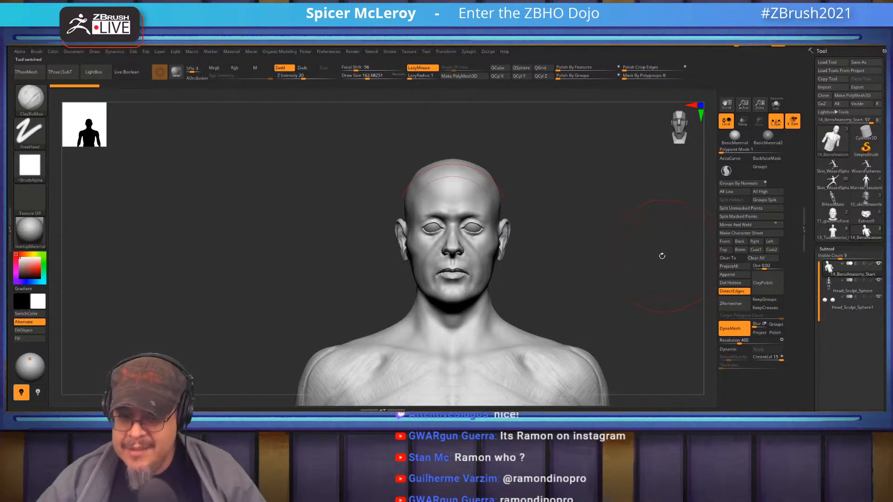
- Build up the front of the shoulder and upper chest on the 14_BensAnatomy_Start figure with the ClayBuildup brush
{"action": "left_click_drag", "start_coordinate": [640, 252], "coordinate": [605, 276]}
{"action": "key", "text": "f"}
{"action": "left_click_drag", "start_coordinate": [578, 280], "coordinate": [712, 263]}
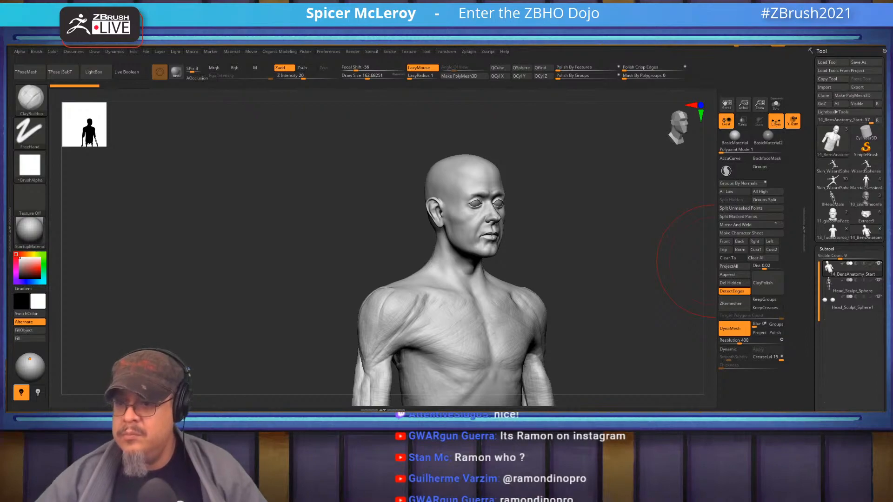
{"action": "left_click_drag", "start_coordinate": [620, 278], "coordinate": [524, 306]}
{"action": "mouse_move", "coordinate": [645, 199]}
{"action": "left_mouse_down"}
{"action": "mouse_move", "coordinate": [646, 223]}
{"action": "mouse_move", "coordinate": [559, 266]}
{"action": "mouse_move", "coordinate": [514, 245]}
{"action": "left_mouse_up"}
{"action": "key", "text": "b"}
{"action": "key", "text": "c"}
{"action": "key", "text": "b"}
{"action": "left_click_drag", "start_coordinate": [540, 292], "coordinate": [565, 311]}
{"action": "mouse_move", "coordinate": [520, 263]}
{"action": "left_mouse_down"}
{"action": "mouse_move", "coordinate": [514, 277]}
{"action": "mouse_move", "coordinate": [523, 260]}
{"action": "left_mouse_up"}
{"action": "left_click_drag", "start_coordinate": [530, 204], "coordinate": [533, 241]}
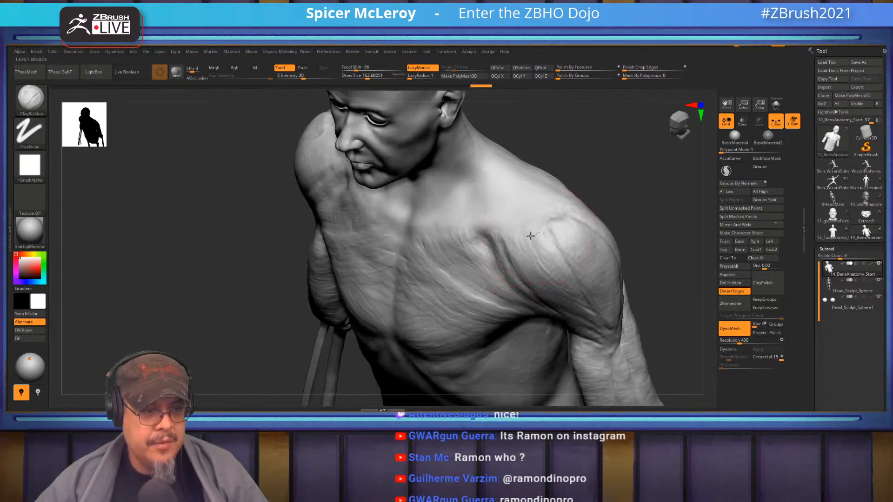
- Carve the muscle separation along the deltoid with two DamStandard strokes
{"action": "right_click_drag", "start_coordinate": [544, 257], "coordinate": [510, 246]}
{"action": "key", "text": "b"}
{"action": "key", "text": "d"}
{"action": "key", "text": "s"}
{"action": "mouse_move", "coordinate": [494, 244]}
{"action": "left_mouse_down"}
{"action": "mouse_move", "coordinate": [479, 253]}
{"action": "mouse_move", "coordinate": [531, 306]}
{"action": "left_mouse_up"}
{"action": "left_click_drag", "start_coordinate": [503, 272], "coordinate": [534, 307]}
- Add volume to the rear deltoid with the ClayBuildup brush at a draw size of 112
{"action": "mouse_move", "coordinate": [558, 284]}
{"action": "right_mouse_down"}
{"action": "mouse_move", "coordinate": [538, 267]}
{"action": "mouse_move", "coordinate": [498, 270]}
{"action": "mouse_move", "coordinate": [477, 246]}
{"action": "mouse_move", "coordinate": [492, 231]}
{"action": "mouse_move", "coordinate": [532, 253]}
{"action": "mouse_move", "coordinate": [513, 278]}
{"action": "mouse_move", "coordinate": [522, 262]}
{"action": "right_mouse_up"}
{"action": "key", "text": "b"}
{"action": "key", "text": "c"}
{"action": "key", "text": "b"}
{"action": "key", "text": "s"}
{"action": "left_click_drag", "start_coordinate": [522, 261], "coordinate": [540, 250]}
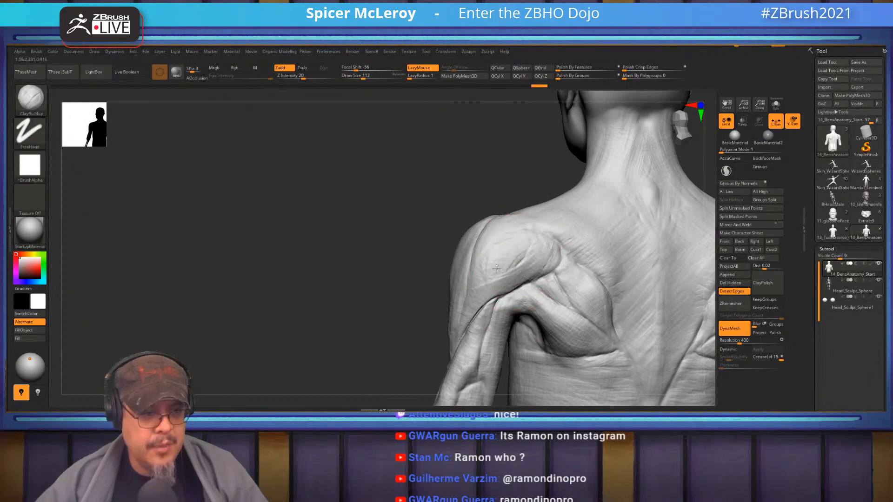
- Carve the creases around the rear deltoid and the inner edge of the shoulder blade with the DamStandard brush
{"action": "mouse_move", "coordinate": [504, 256]}
{"action": "right_mouse_down"}
{"action": "mouse_move", "coordinate": [511, 264]}
{"action": "mouse_move", "coordinate": [501, 282]}
{"action": "mouse_move", "coordinate": [534, 283]}
{"action": "mouse_move", "coordinate": [518, 263]}
{"action": "right_mouse_up"}
{"action": "key", "text": "b"}
{"action": "key", "text": "d"}
{"action": "key", "text": "s"}
{"action": "left_click_drag", "start_coordinate": [472, 264], "coordinate": [542, 263]}
{"action": "left_click_drag", "start_coordinate": [470, 263], "coordinate": [566, 264]}
{"action": "right_click_drag", "start_coordinate": [566, 264], "coordinate": [553, 329]}
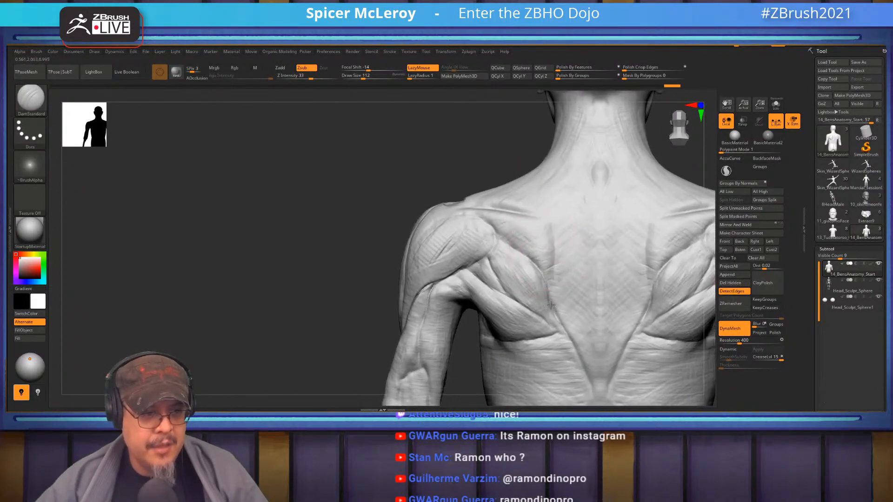
{"action": "left_click_drag", "start_coordinate": [554, 331], "coordinate": [550, 220]}
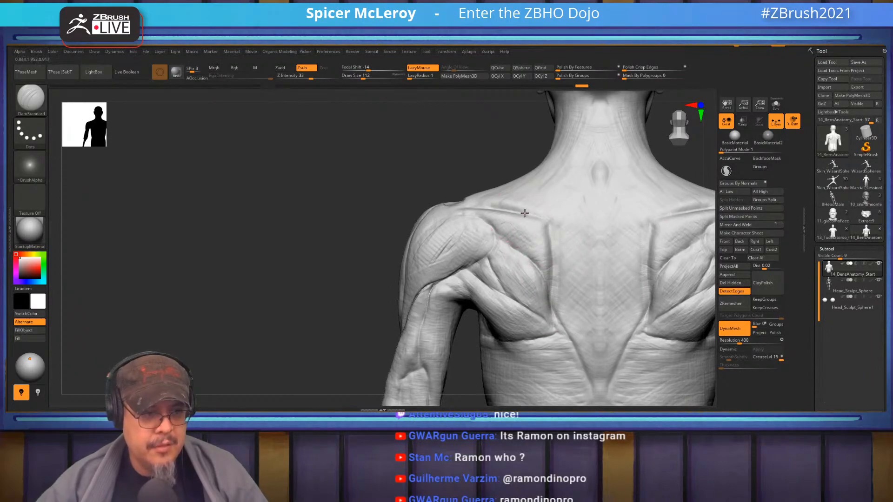
- Build up the back muscles between the shoulder blades and the spine with vertical ClayBuildup strokes
{"action": "right_click_drag", "start_coordinate": [557, 238], "coordinate": [510, 255]}
{"action": "key", "text": "b"}
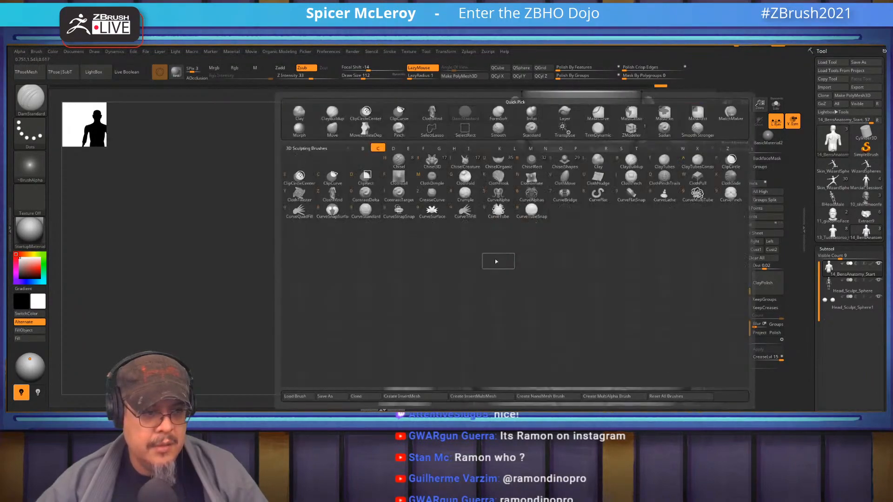
{"action": "key", "text": "c"}
{"action": "key", "text": "b"}
{"action": "left_click_drag", "start_coordinate": [536, 282], "coordinate": [553, 368]}
{"action": "right_click_drag", "start_coordinate": [554, 299], "coordinate": [538, 225], "text": "alt"}
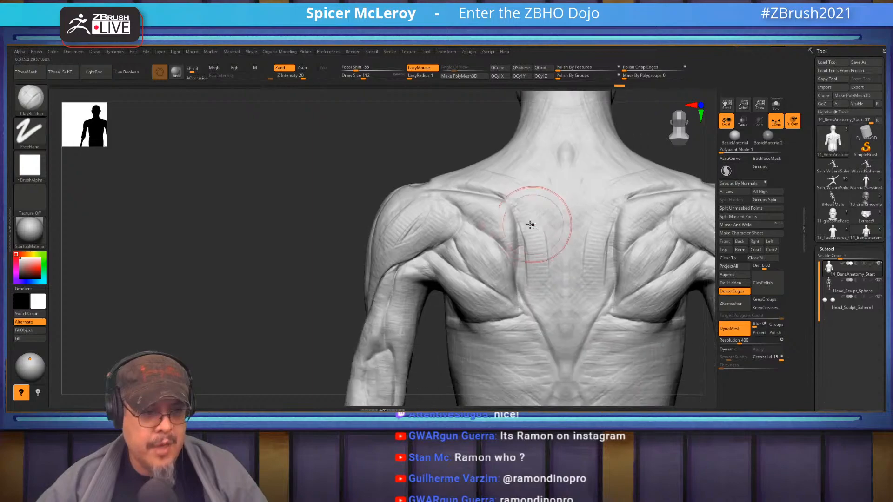
{"action": "left_click_drag", "start_coordinate": [538, 226], "coordinate": [552, 343]}
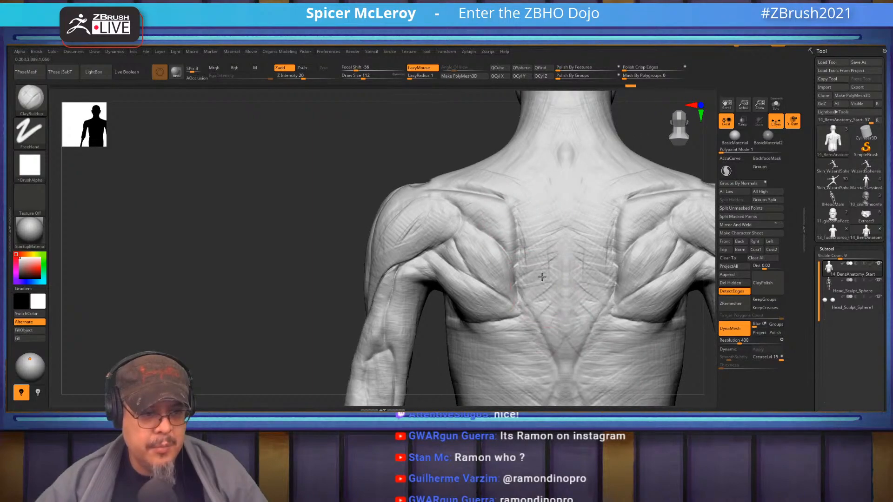
- Fill out the muscle mass behind the armpit from below with ClayBuildup strokes
{"action": "right_click_drag", "start_coordinate": [553, 344], "coordinate": [458, 303], "text": "alt"}
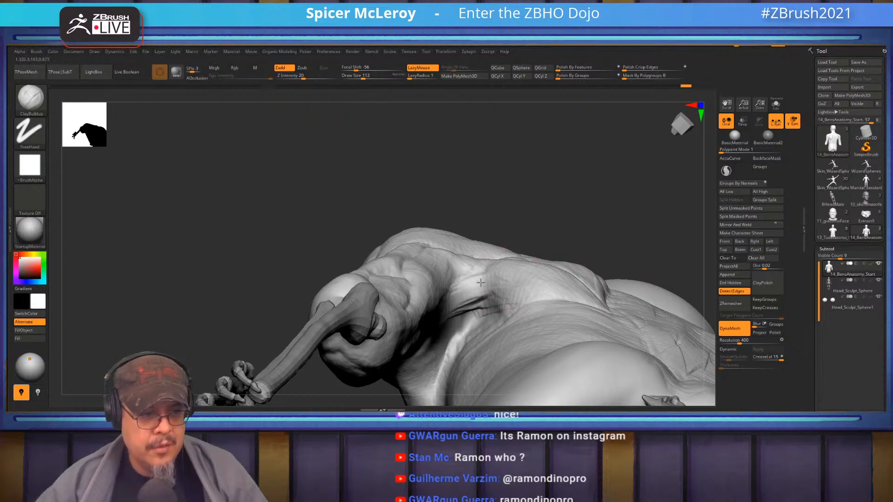
{"action": "mouse_move", "coordinate": [480, 273]}
{"action": "left_mouse_down"}
{"action": "mouse_move", "coordinate": [493, 304]}
{"action": "mouse_move", "coordinate": [463, 307]}
{"action": "left_mouse_up"}
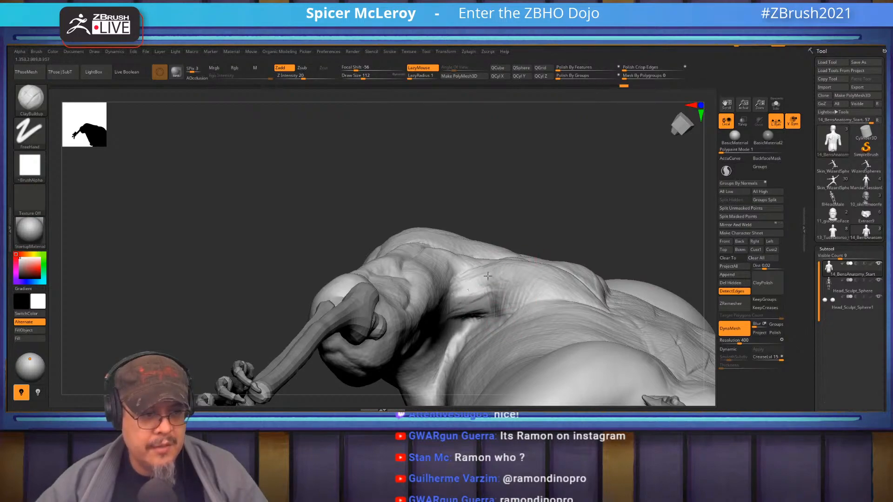
{"action": "left_click_drag", "start_coordinate": [492, 271], "coordinate": [450, 297]}
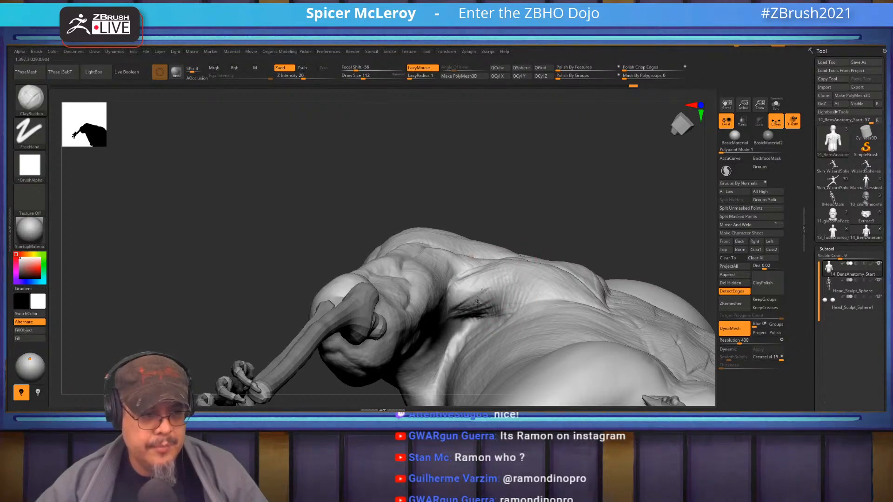
{"action": "right_click_drag", "start_coordinate": [466, 291], "coordinate": [491, 283]}
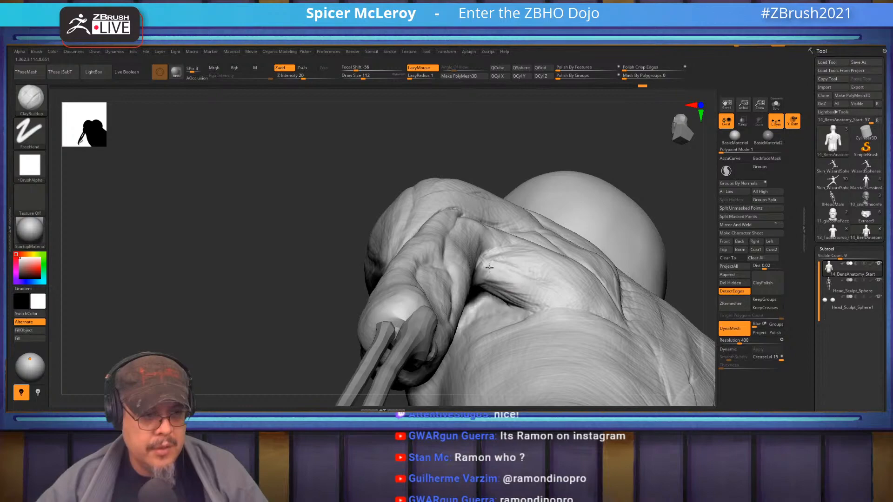
- Thicken and round the muscle running from the lower shoulder blade to the upper arm with ClayBuildup strokes
{"action": "right_click_drag", "start_coordinate": [505, 262], "coordinate": [531, 243]}
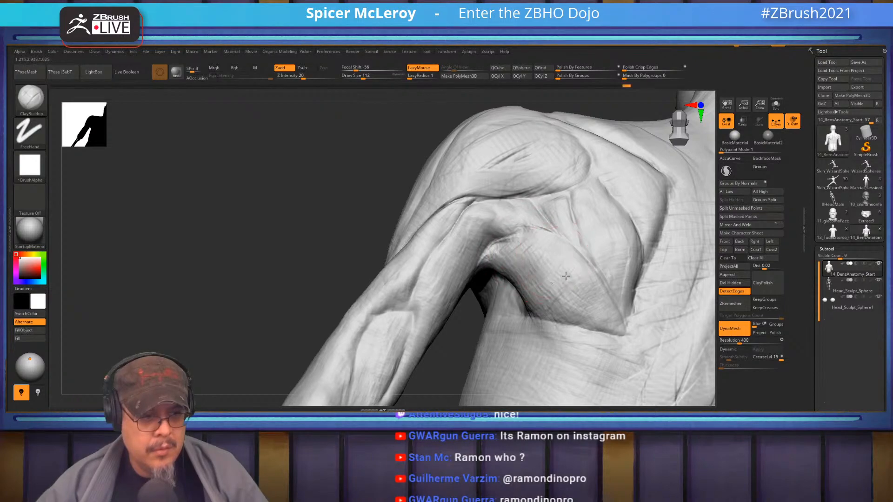
{"action": "left_click_drag", "start_coordinate": [579, 320], "coordinate": [590, 280]}
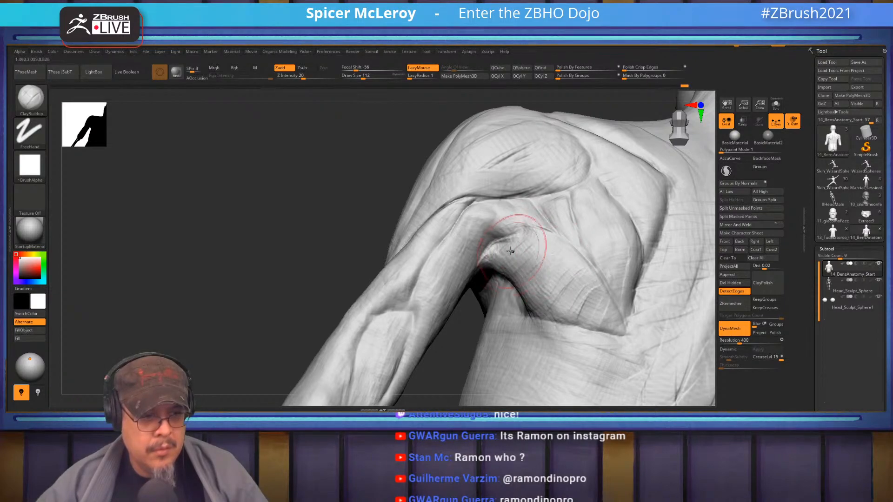
{"action": "right_click_drag", "start_coordinate": [493, 252], "coordinate": [493, 293]}
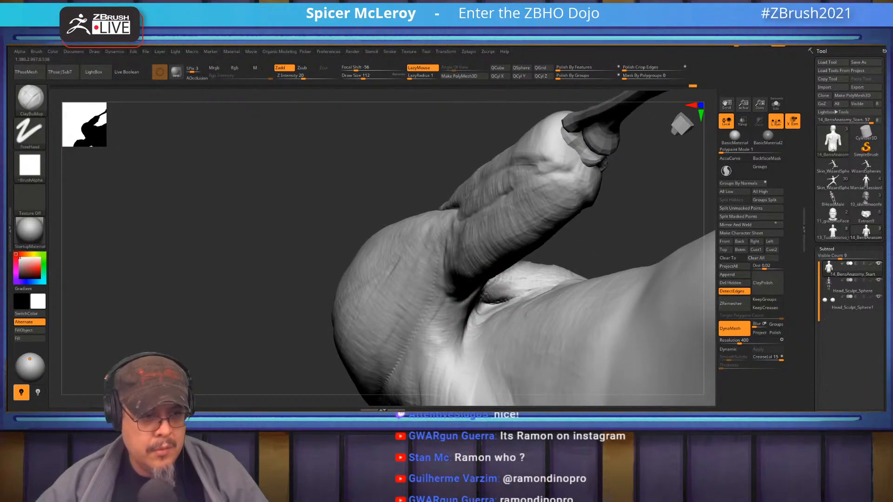
{"action": "key", "text": "shift"}
{"action": "mouse_move", "coordinate": [592, 254]}
{"action": "right_mouse_down"}
{"action": "mouse_move", "coordinate": [605, 288]}
{"action": "mouse_move", "coordinate": [528, 230]}
{"action": "right_mouse_up"}
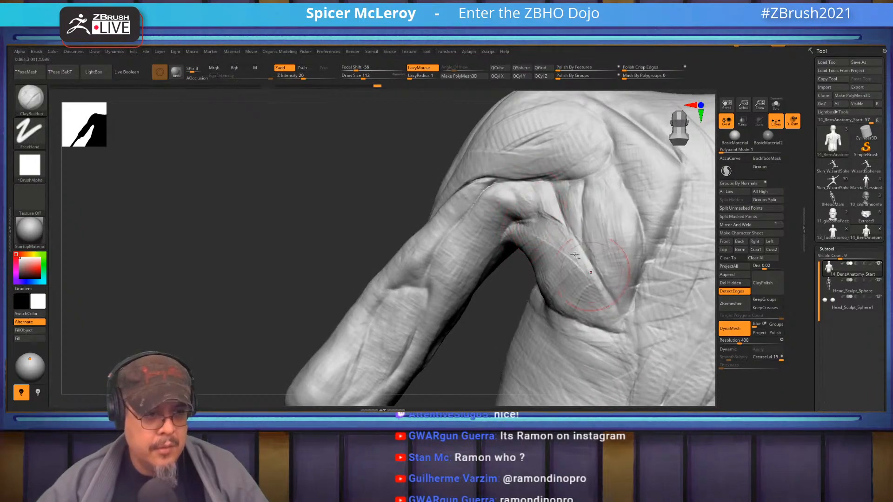
{"action": "mouse_move", "coordinate": [600, 260]}
{"action": "right_mouse_down"}
{"action": "mouse_move", "coordinate": [594, 250]}
{"action": "mouse_move", "coordinate": [553, 299]}
{"action": "right_mouse_up"}
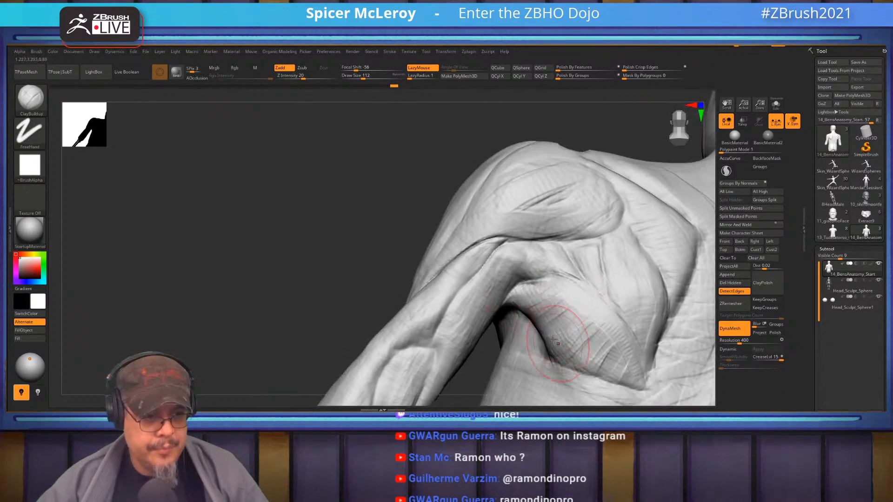
{"action": "left_click_drag", "start_coordinate": [577, 356], "coordinate": [626, 367]}
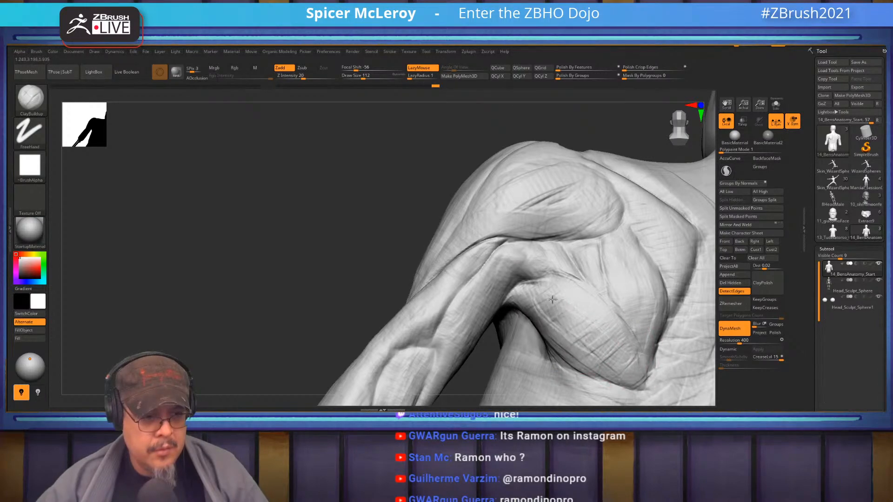
- Build up the latissimus along the side of the ribcage below the armpit with ClayBuildup, undoing one heavy stroke
{"action": "right_click_drag", "start_coordinate": [526, 277], "coordinate": [575, 264]}
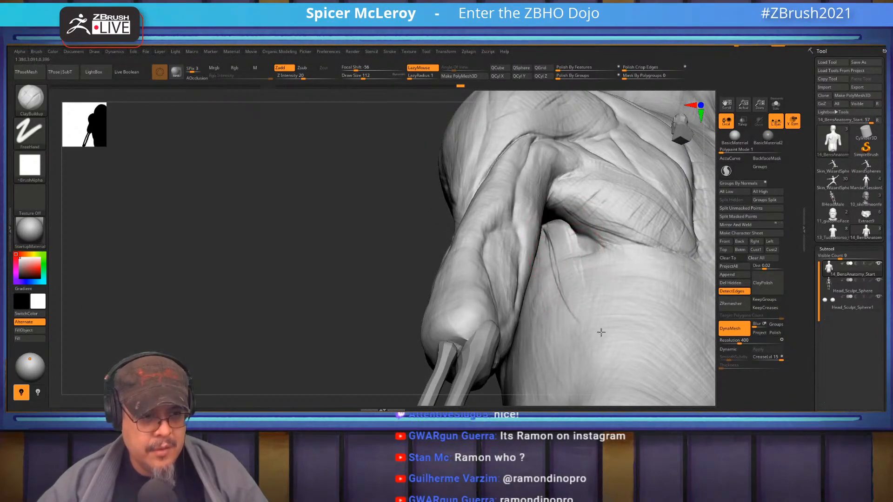
{"action": "mouse_move", "coordinate": [566, 250]}
{"action": "right_mouse_down"}
{"action": "mouse_move", "coordinate": [588, 256]}
{"action": "mouse_move", "coordinate": [600, 279]}
{"action": "mouse_move", "coordinate": [612, 268]}
{"action": "mouse_move", "coordinate": [604, 259]}
{"action": "right_mouse_up"}
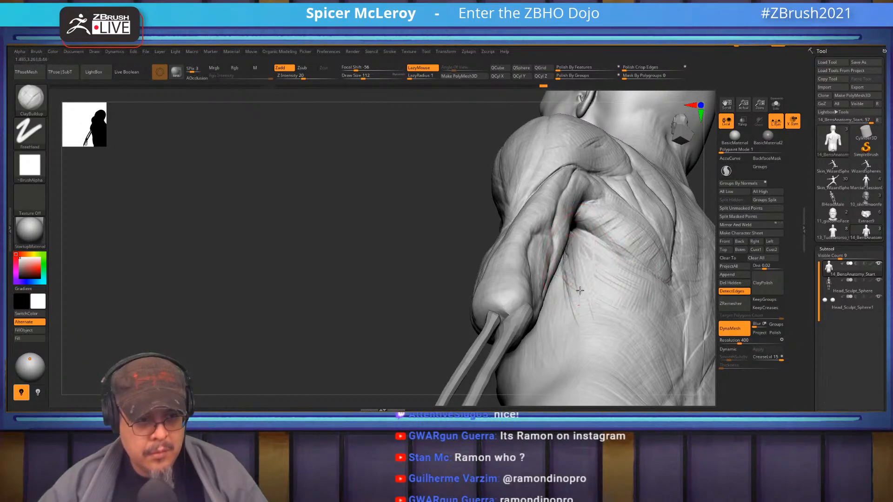
{"action": "right_click_drag", "start_coordinate": [586, 271], "coordinate": [592, 254]}
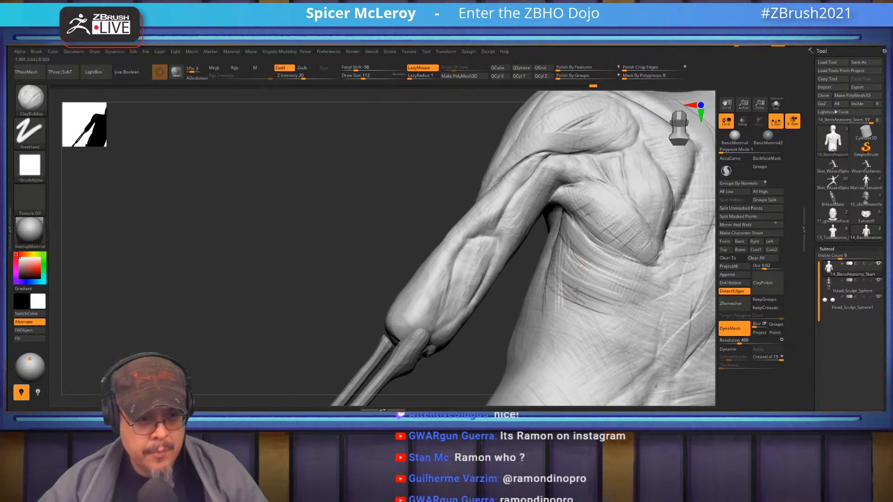
{"action": "left_click_drag", "start_coordinate": [557, 284], "coordinate": [597, 304]}
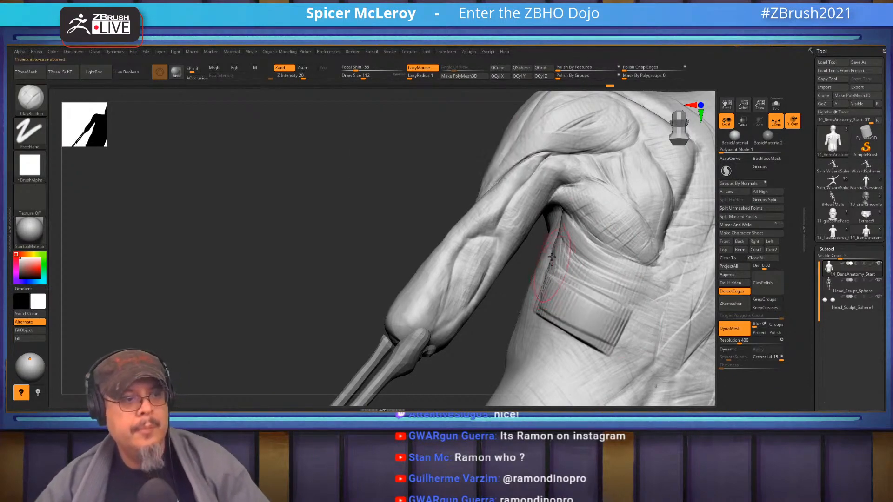
{"action": "key", "text": "ctrl+z"}
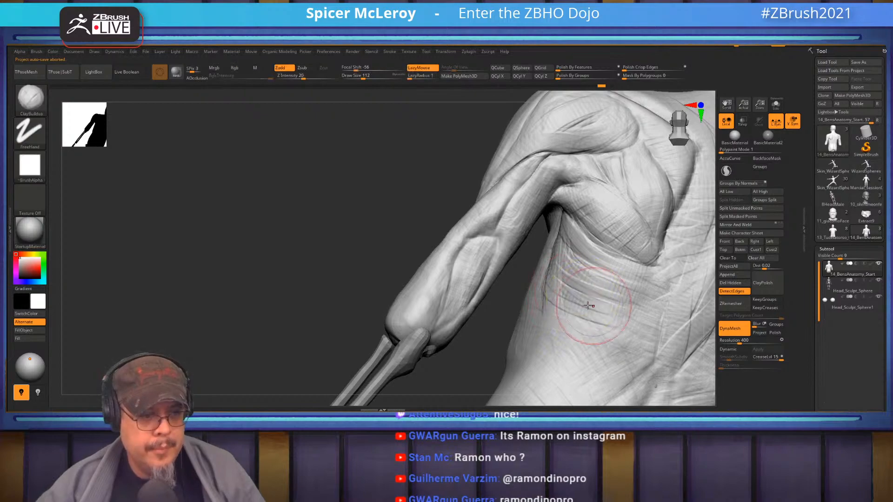
{"action": "mouse_move", "coordinate": [577, 263]}
{"action": "right_mouse_down"}
{"action": "mouse_move", "coordinate": [542, 241]}
{"action": "mouse_move", "coordinate": [559, 234]}
{"action": "mouse_move", "coordinate": [543, 232]}
{"action": "right_mouse_up"}
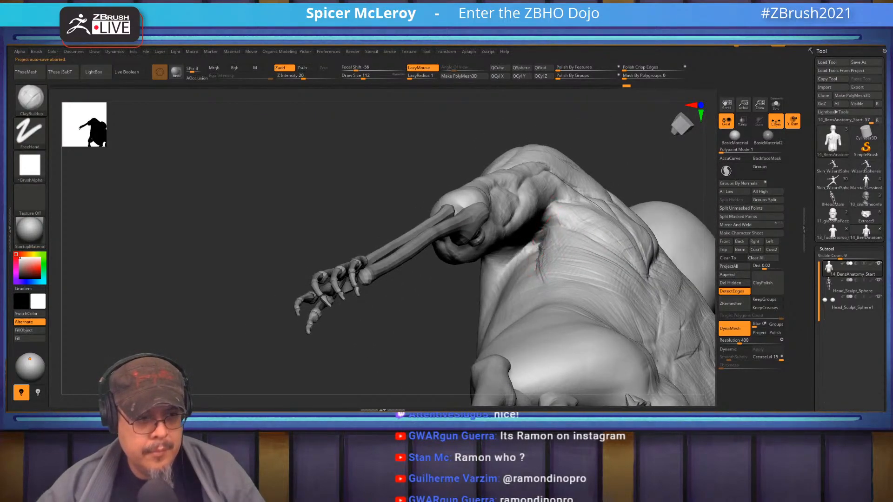
{"action": "mouse_move", "coordinate": [574, 280]}
{"action": "right_mouse_down"}
{"action": "mouse_move", "coordinate": [605, 252]}
{"action": "mouse_move", "coordinate": [610, 228]}
{"action": "mouse_move", "coordinate": [580, 269]}
{"action": "right_mouse_up"}
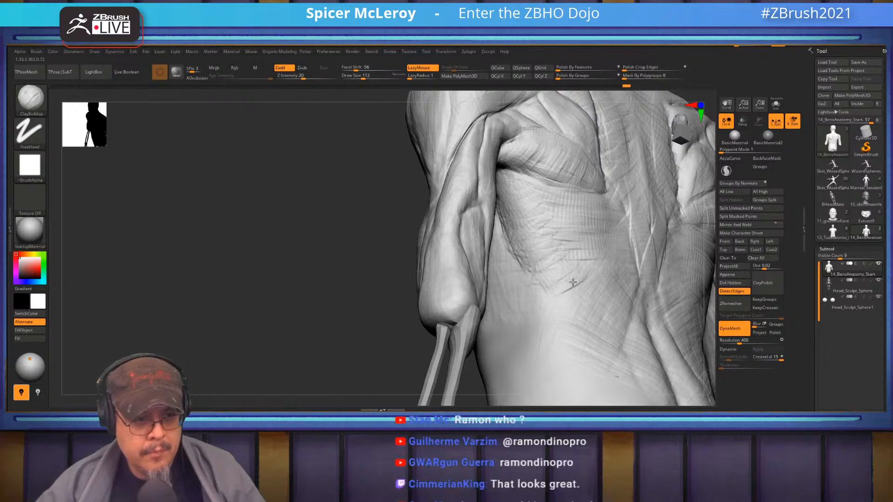
- Build up the lower latissimus from the spine to the waist with diagonal ClayBuildup strokes at a draw size of about 136
{"action": "mouse_move", "coordinate": [580, 358]}
{"action": "right_mouse_down"}
{"action": "mouse_move", "coordinate": [502, 251]}
{"action": "mouse_move", "coordinate": [538, 234]}
{"action": "right_mouse_up"}
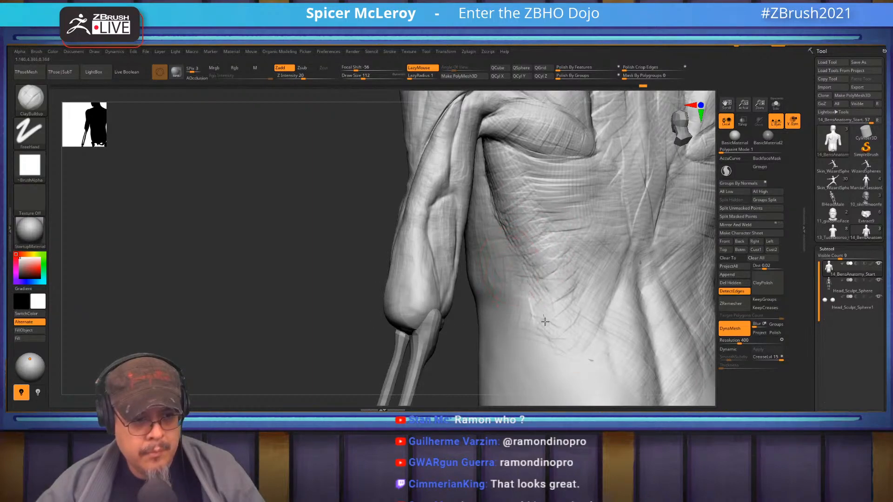
{"action": "right_click_drag", "start_coordinate": [554, 259], "coordinate": [577, 217]}
{"action": "key", "text": "s"}
{"action": "left_click_drag", "start_coordinate": [577, 216], "coordinate": [576, 223]}
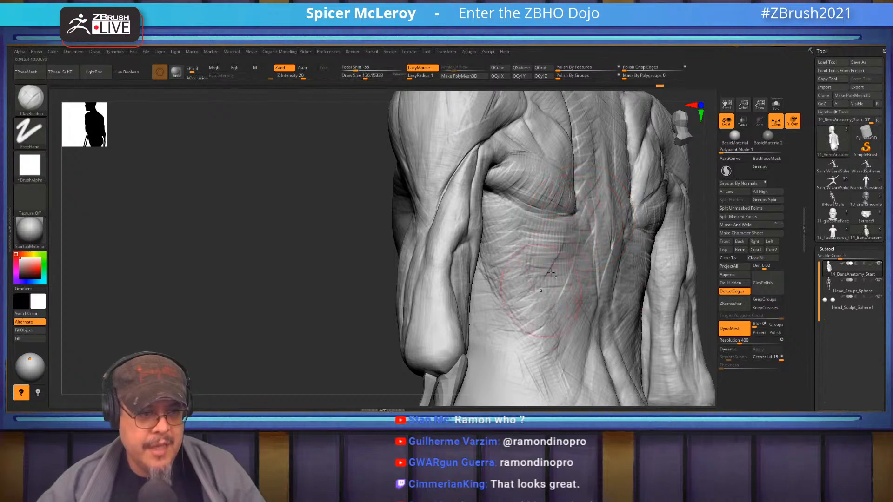
{"action": "left_click_drag", "start_coordinate": [554, 328], "coordinate": [530, 302]}
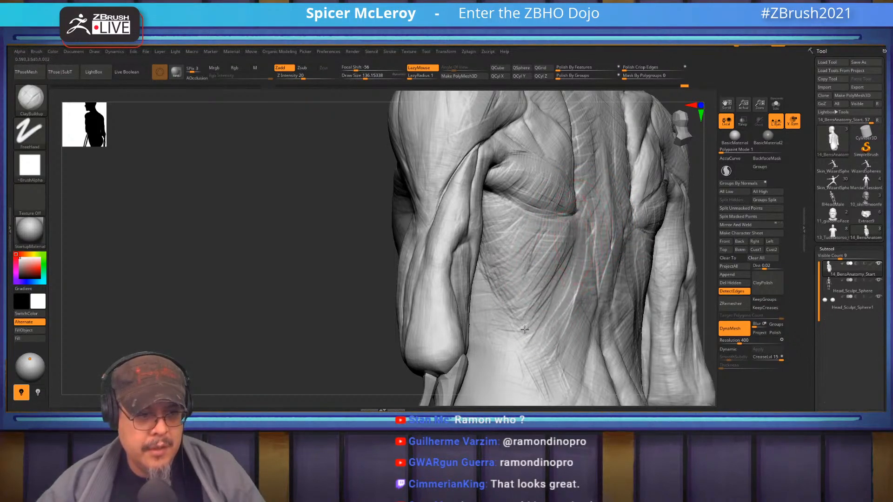
{"action": "left_click_drag", "start_coordinate": [576, 239], "coordinate": [510, 376]}
{"action": "right_click_drag", "start_coordinate": [551, 317], "coordinate": [519, 305], "text": "alt"}
{"action": "left_click_drag", "start_coordinate": [529, 274], "coordinate": [479, 347]}
- Turn on transparency and pull the flank below the armpit slightly outward with the Move brush at a draw size of about 202
{"action": "mouse_move", "coordinate": [462, 299]}
{"action": "right_mouse_down"}
{"action": "mouse_move", "coordinate": [537, 266]}
{"action": "mouse_move", "coordinate": [612, 256]}
{"action": "mouse_move", "coordinate": [798, 166]}
{"action": "right_mouse_up"}
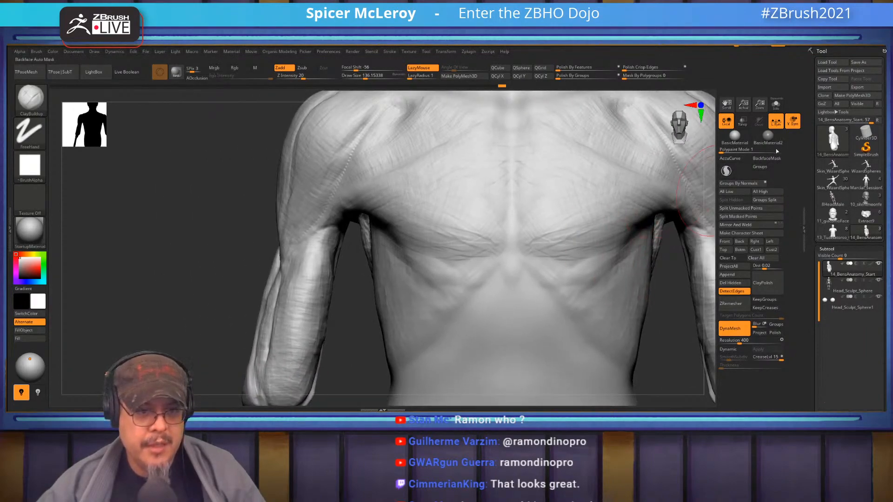
{"action": "left_click", "coordinate": [743, 121]}
{"action": "right_click_drag", "start_coordinate": [522, 221], "coordinate": [587, 248], "text": "alt"}
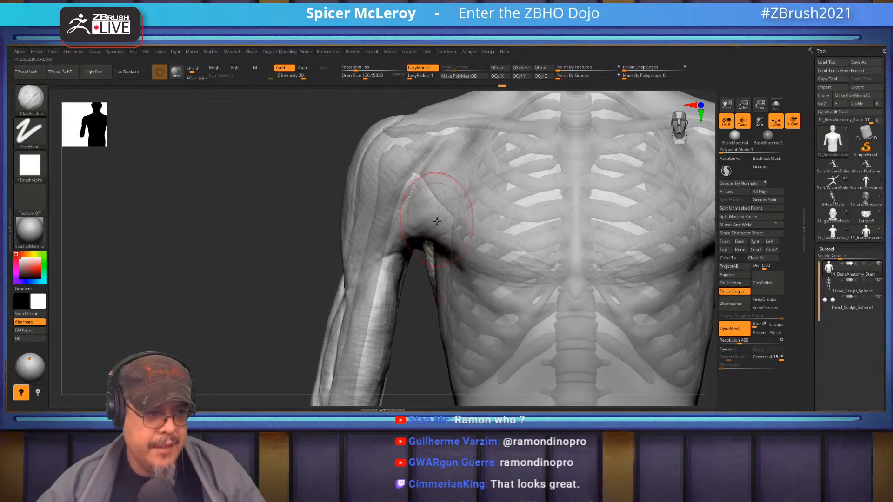
{"action": "key", "text": "b"}
{"action": "key", "text": "m"}
{"action": "key", "text": "v"}
{"action": "right_click_drag", "start_coordinate": [405, 256], "coordinate": [428, 257]}
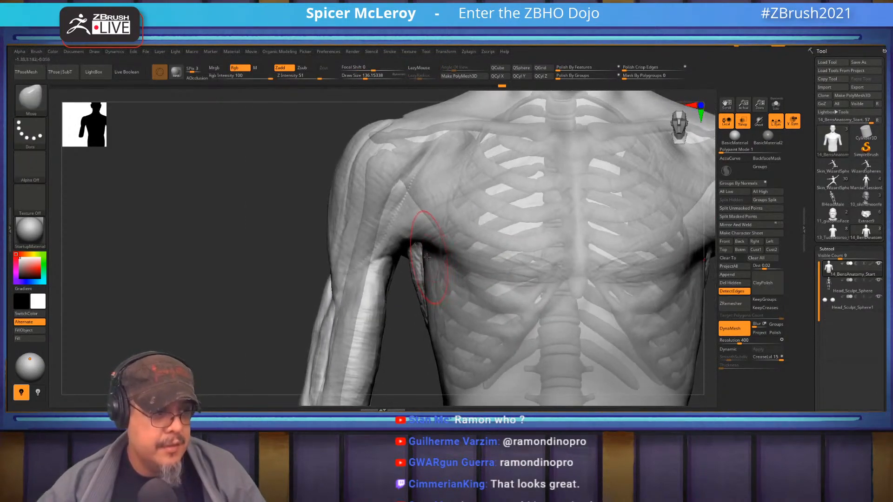
{"action": "left_click_drag", "start_coordinate": [431, 254], "coordinate": [438, 255]}
{"action": "key", "text": "ctrl+z"}
{"action": "key", "text": "s"}
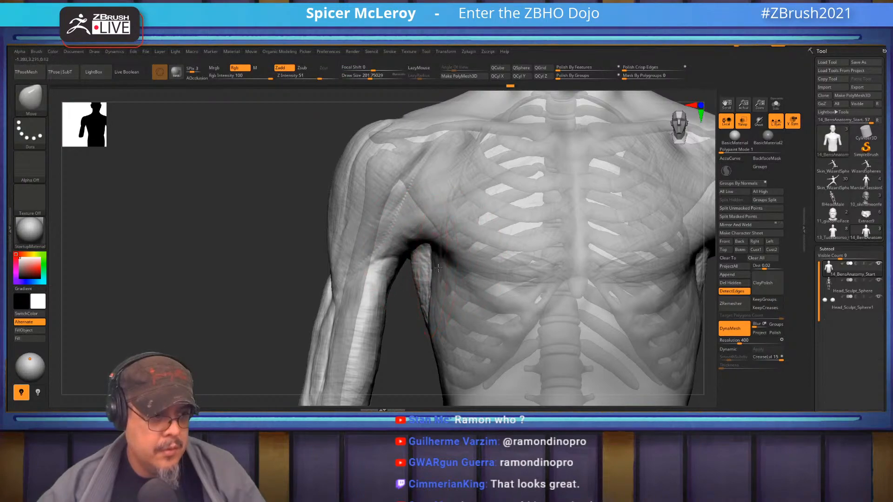
{"action": "left_click_drag", "start_coordinate": [439, 369], "coordinate": [431, 374]}
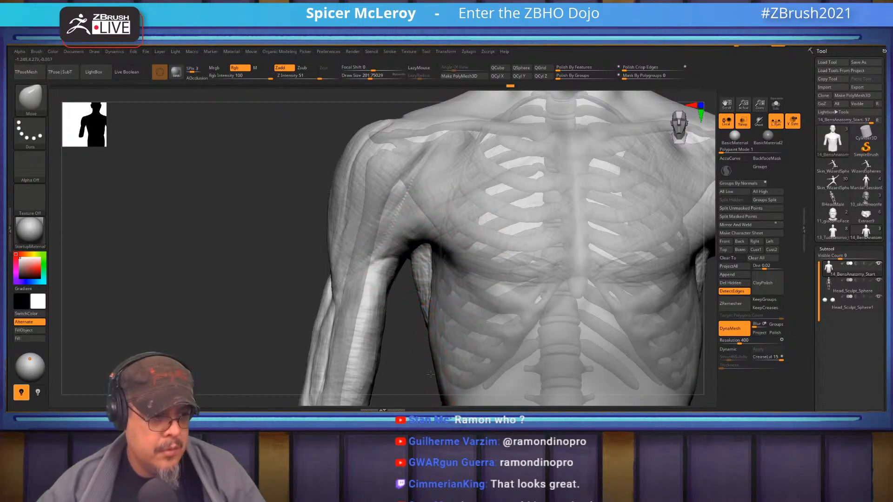
{"action": "right_click_drag", "start_coordinate": [434, 323], "coordinate": [428, 300]}
{"action": "key", "text": "shift"}
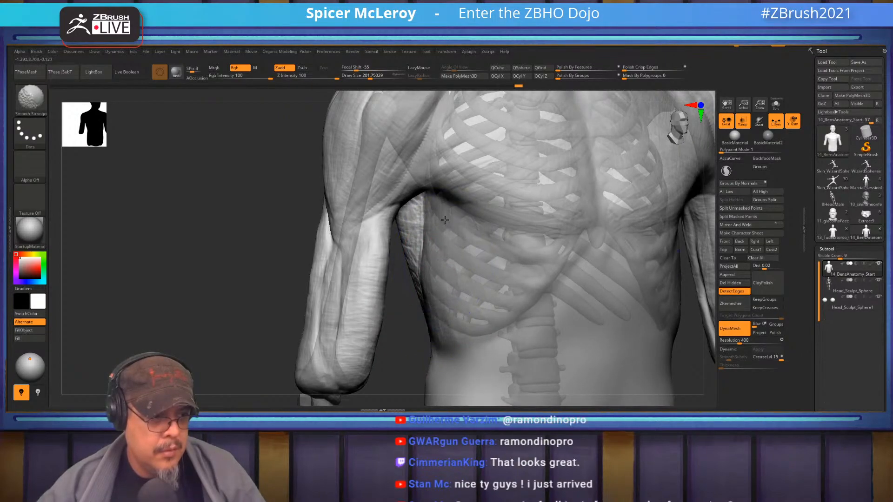
- Lay in the lower edge of the chest muscle from the sternum toward the armpit with ClayBuildup at a draw size of about 154
{"action": "mouse_move", "coordinate": [455, 334]}
{"action": "right_mouse_down"}
{"action": "mouse_move", "coordinate": [477, 316]}
{"action": "mouse_move", "coordinate": [458, 319]}
{"action": "mouse_move", "coordinate": [480, 319]}
{"action": "mouse_move", "coordinate": [581, 273]}
{"action": "mouse_move", "coordinate": [540, 291]}
{"action": "right_mouse_up"}
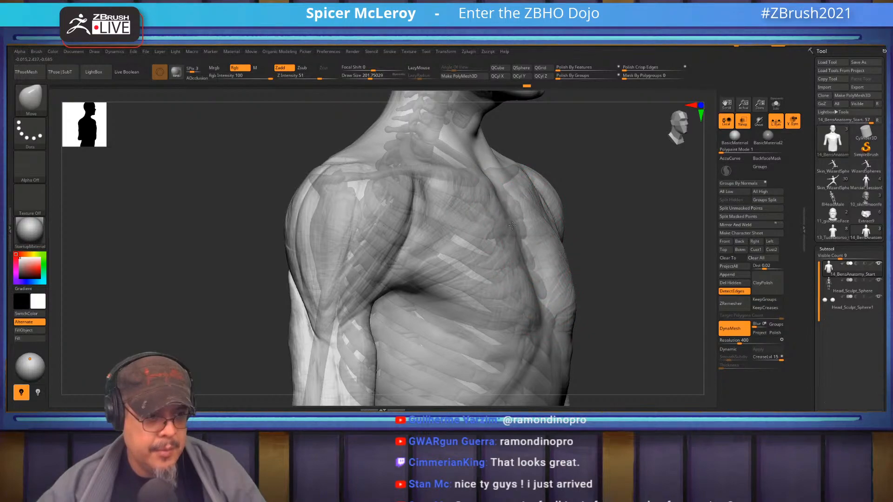
{"action": "right_click_drag", "start_coordinate": [515, 224], "coordinate": [544, 302]}
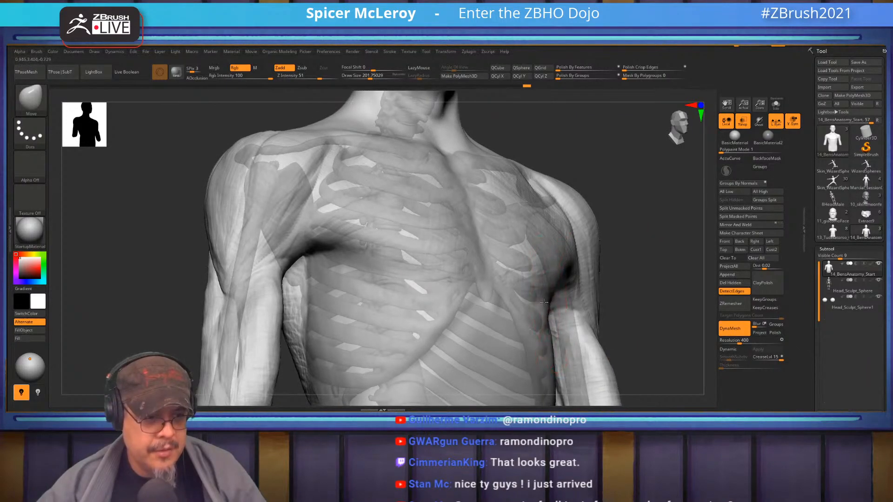
{"action": "right_click_drag", "start_coordinate": [626, 272], "coordinate": [598, 332]}
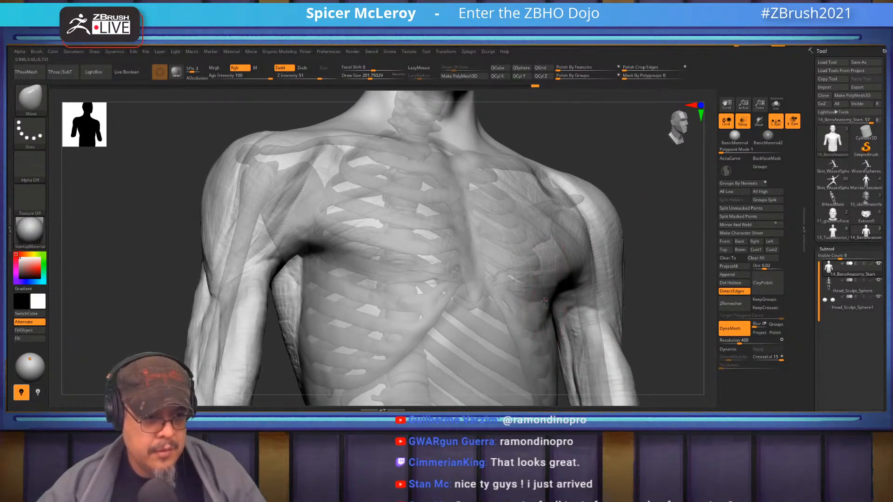
{"action": "right_click_drag", "start_coordinate": [641, 283], "coordinate": [487, 249]}
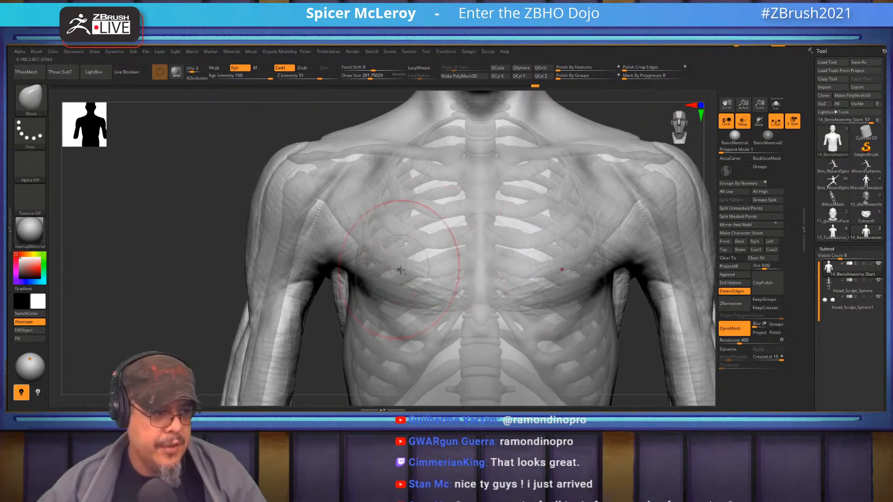
{"action": "right_click_drag", "start_coordinate": [431, 289], "coordinate": [461, 295], "text": "ctrl"}
{"action": "key", "text": "b"}
{"action": "key", "text": "c"}
{"action": "key", "text": "b"}
{"action": "key", "text": "s"}
{"action": "mouse_move", "coordinate": [541, 332]}
{"action": "left_mouse_down"}
{"action": "mouse_move", "coordinate": [538, 325]}
{"action": "mouse_move", "coordinate": [498, 346]}
{"action": "left_mouse_up"}
{"action": "mouse_move", "coordinate": [559, 300]}
{"action": "left_mouse_down"}
{"action": "mouse_move", "coordinate": [502, 327]}
{"action": "mouse_move", "coordinate": [365, 320]}
{"action": "left_mouse_up"}
- Strengthen the chest muscle's lower border across the front armpit fold into the upper arm and in toward the sternum
{"action": "mouse_move", "coordinate": [387, 298]}
{"action": "right_mouse_down", "text": "alt"}
{"action": "mouse_move", "coordinate": [468, 331]}
{"action": "mouse_move", "coordinate": [426, 262]}
{"action": "right_mouse_up", "text": "alt"}
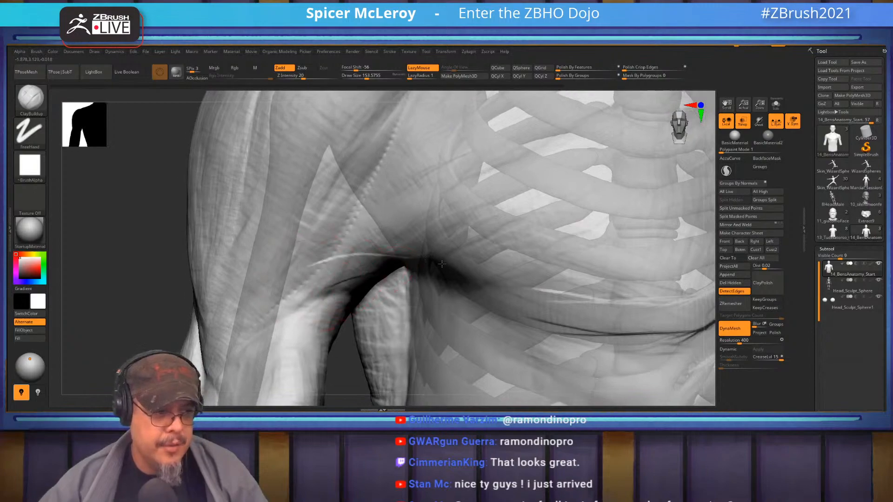
{"action": "left_click_drag", "start_coordinate": [477, 260], "coordinate": [420, 247]}
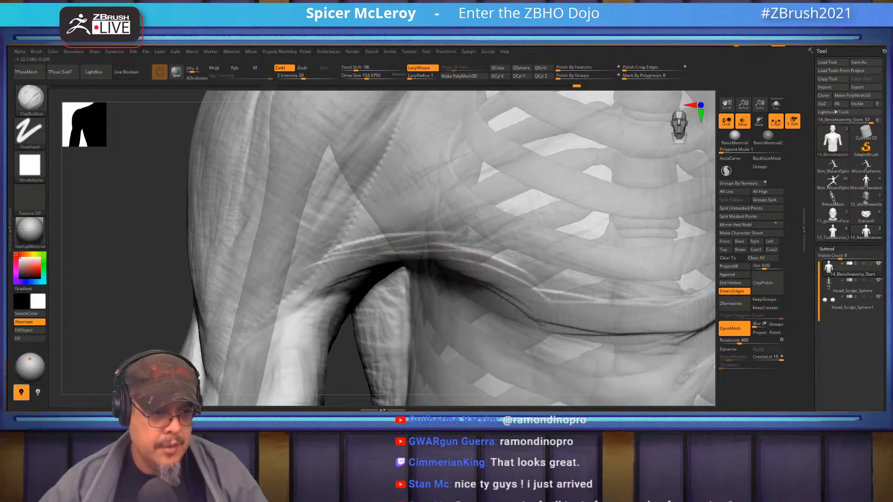
{"action": "left_click_drag", "start_coordinate": [659, 323], "coordinate": [695, 331]}
{"action": "right_click_drag", "start_coordinate": [598, 264], "coordinate": [400, 298], "text": "alt"}
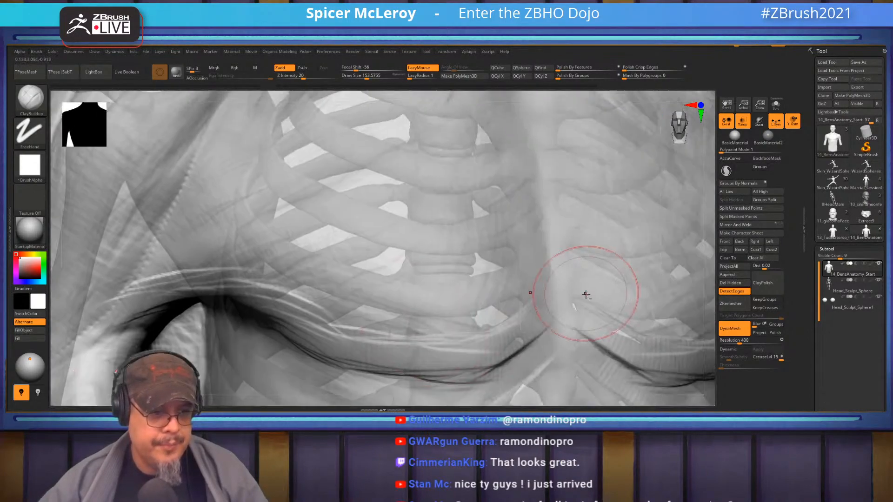
- Build up the deltoid's attachment around the bony tip of the shoulder with ClayBuildup from above and behind
{"action": "mouse_move", "coordinate": [584, 294]}
{"action": "right_mouse_down", "text": "ctrl"}
{"action": "mouse_move", "coordinate": [540, 323]}
{"action": "mouse_move", "coordinate": [557, 251]}
{"action": "right_mouse_up", "text": "ctrl"}
{"action": "mouse_move", "coordinate": [614, 253]}
{"action": "right_mouse_down"}
{"action": "mouse_move", "coordinate": [541, 253]}
{"action": "mouse_move", "coordinate": [614, 251]}
{"action": "right_mouse_up"}
{"action": "mouse_move", "coordinate": [528, 199]}
{"action": "right_mouse_down", "text": "alt"}
{"action": "mouse_move", "coordinate": [565, 299]}
{"action": "mouse_move", "coordinate": [514, 209]}
{"action": "mouse_move", "coordinate": [507, 231]}
{"action": "mouse_move", "coordinate": [476, 241]}
{"action": "right_mouse_up", "text": "alt"}
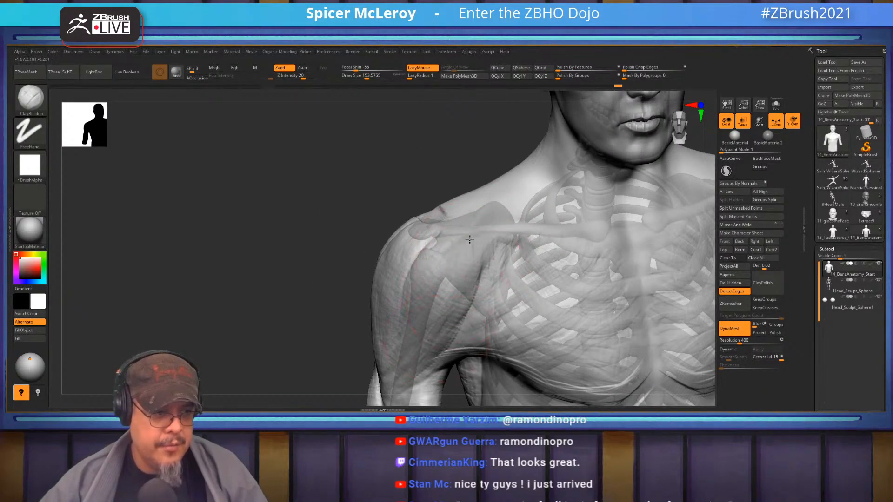
{"action": "right_click_drag", "start_coordinate": [406, 330], "coordinate": [492, 267]}
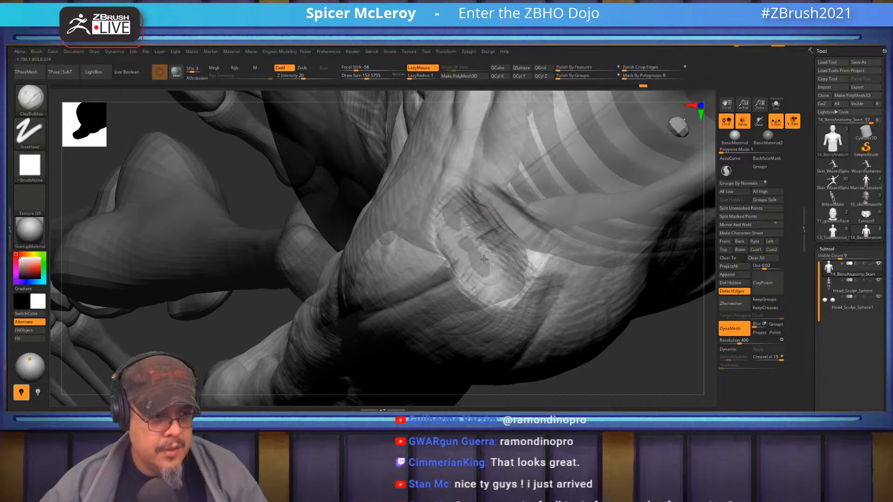
{"action": "mouse_move", "coordinate": [497, 277]}
{"action": "right_mouse_down"}
{"action": "mouse_move", "coordinate": [498, 233]}
{"action": "mouse_move", "coordinate": [512, 238]}
{"action": "mouse_move", "coordinate": [442, 209]}
{"action": "right_mouse_up"}
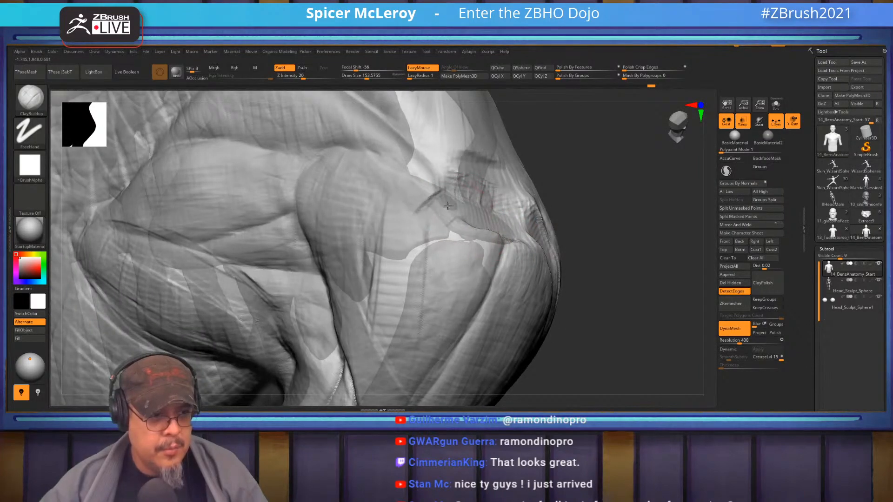
{"action": "mouse_move", "coordinate": [442, 265]}
{"action": "right_mouse_down"}
{"action": "mouse_move", "coordinate": [511, 205]}
{"action": "mouse_move", "coordinate": [537, 201]}
{"action": "mouse_move", "coordinate": [500, 200]}
{"action": "mouse_move", "coordinate": [553, 218]}
{"action": "right_mouse_up"}
- Check the Head_Sculpt_Sphere skeleton's shoulder bones with transparency off and on, and reselect the 14_BensAnatomy_Start subtool
{"action": "left_click", "coordinate": [855, 289]}
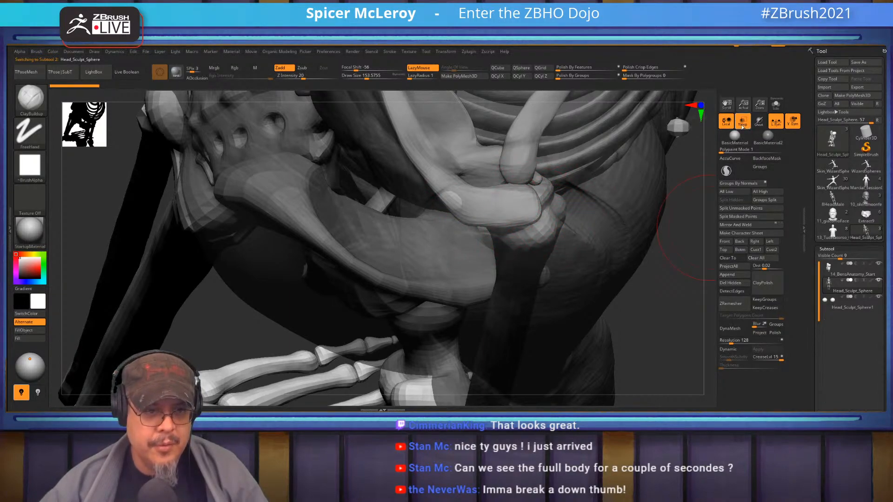
{"action": "left_click", "coordinate": [743, 124]}
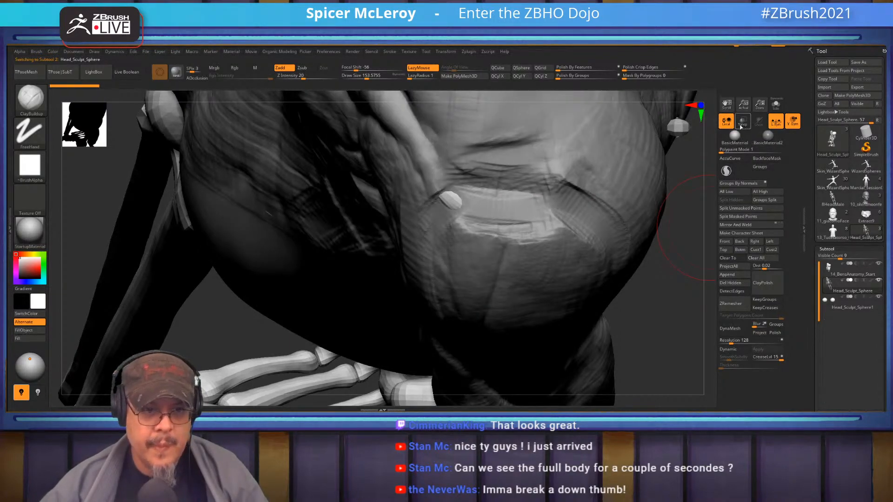
{"action": "left_click", "coordinate": [743, 124]}
{"action": "left_click", "coordinate": [853, 275]}
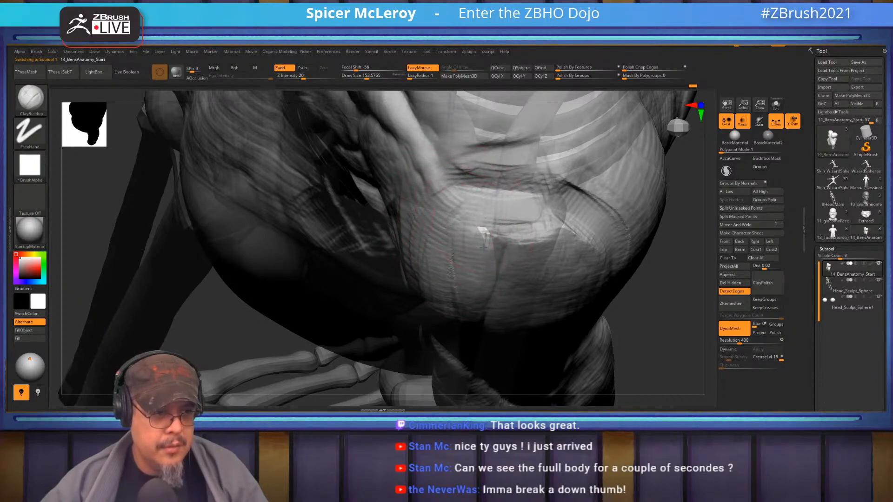
- Define the top ridge of the collarbone from the shoulder tip toward the neck with ClayBuildup at a draw size of about 108
{"action": "mouse_move", "coordinate": [538, 222]}
{"action": "right_mouse_down"}
{"action": "mouse_move", "coordinate": [543, 237]}
{"action": "mouse_move", "coordinate": [532, 183]}
{"action": "mouse_move", "coordinate": [554, 196]}
{"action": "right_mouse_up"}
{"action": "right_click_drag", "start_coordinate": [546, 331], "coordinate": [552, 199], "text": "alt"}
{"action": "key", "text": "s"}
{"action": "left_click_drag", "start_coordinate": [550, 193], "coordinate": [554, 191]}
{"action": "right_click_drag", "start_coordinate": [569, 190], "coordinate": [549, 184]}
{"action": "key", "text": "s"}
{"action": "left_click_drag", "start_coordinate": [549, 183], "coordinate": [552, 178]}
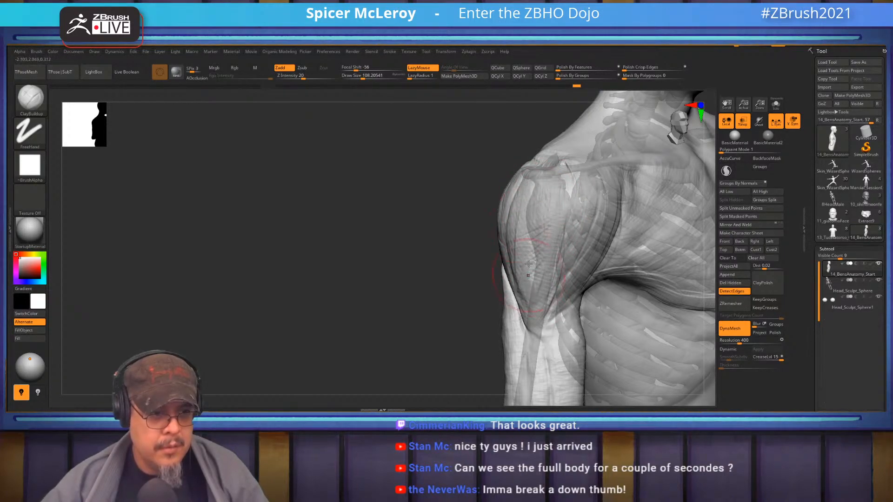
{"action": "right_click_drag", "start_coordinate": [527, 235], "coordinate": [526, 191]}
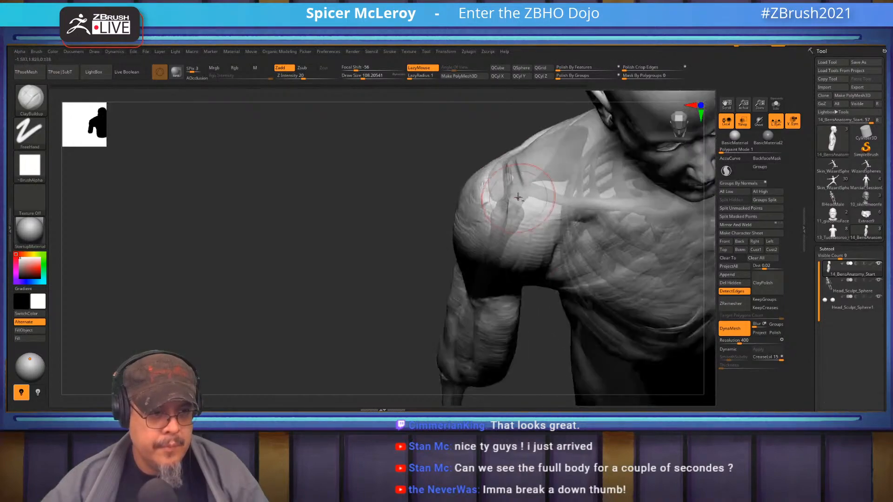
{"action": "mouse_move", "coordinate": [542, 192]}
{"action": "left_mouse_down"}
{"action": "mouse_move", "coordinate": [610, 201]}
{"action": "mouse_move", "coordinate": [564, 198]}
{"action": "left_mouse_up"}
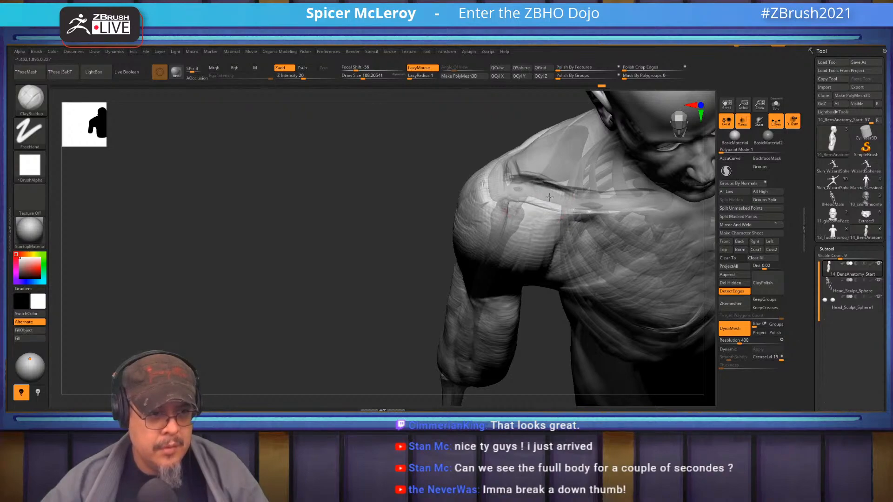
- Build up the front deltoid fibres running down from the collarbone with ClayBuildup, smoothing briefly over the collarbone
{"action": "mouse_move", "coordinate": [521, 187]}
{"action": "right_mouse_down"}
{"action": "mouse_move", "coordinate": [535, 151]}
{"action": "mouse_move", "coordinate": [542, 200]}
{"action": "mouse_move", "coordinate": [509, 193]}
{"action": "right_mouse_up"}
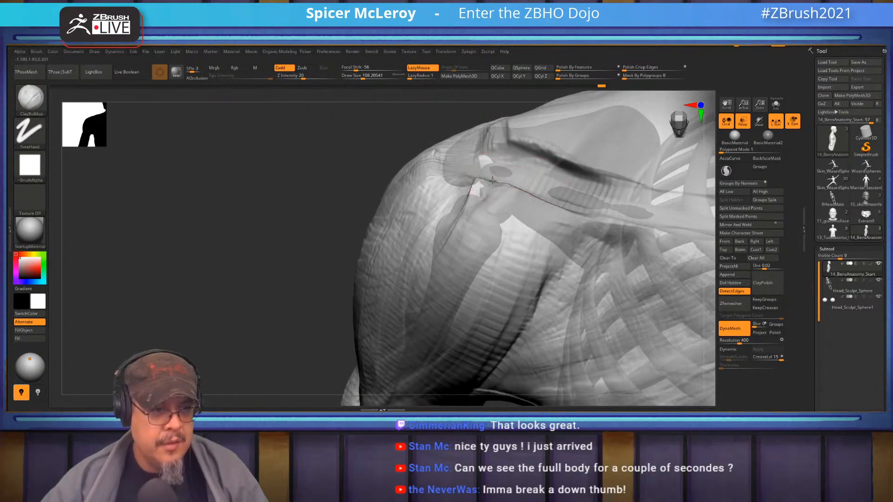
{"action": "mouse_move", "coordinate": [500, 199]}
{"action": "left_mouse_down"}
{"action": "mouse_move", "coordinate": [578, 235]}
{"action": "mouse_move", "coordinate": [555, 212]}
{"action": "mouse_move", "coordinate": [490, 197]}
{"action": "left_mouse_up"}
{"action": "left_click_drag", "start_coordinate": [504, 233], "coordinate": [497, 266]}
{"action": "mouse_move", "coordinate": [527, 202]}
{"action": "left_mouse_down"}
{"action": "mouse_move", "coordinate": [508, 276]}
{"action": "mouse_move", "coordinate": [523, 280]}
{"action": "left_mouse_up"}
{"action": "left_click_drag", "start_coordinate": [536, 223], "coordinate": [511, 270]}
{"action": "left_click_drag", "start_coordinate": [514, 198], "coordinate": [499, 255]}
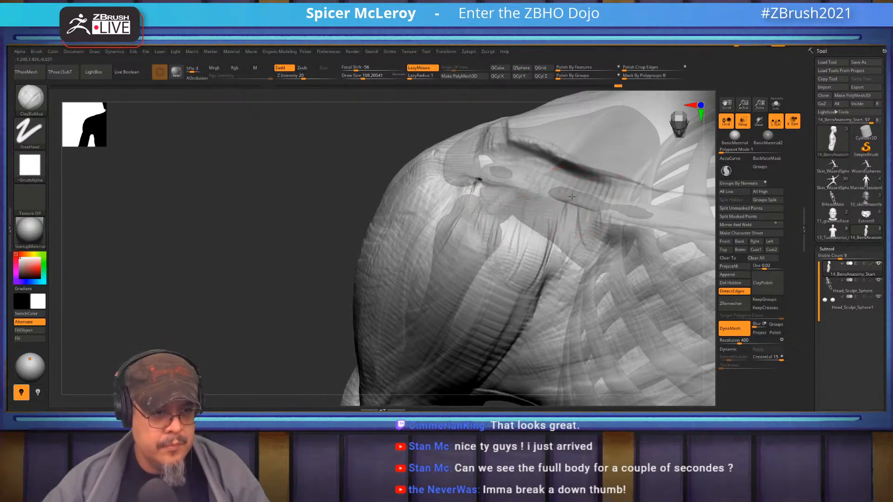
{"action": "mouse_move", "coordinate": [581, 195]}
{"action": "left_mouse_down", "text": "shift"}
{"action": "mouse_move", "coordinate": [593, 211]}
{"action": "mouse_move", "coordinate": [568, 192]}
{"action": "left_mouse_up", "text": "shift"}
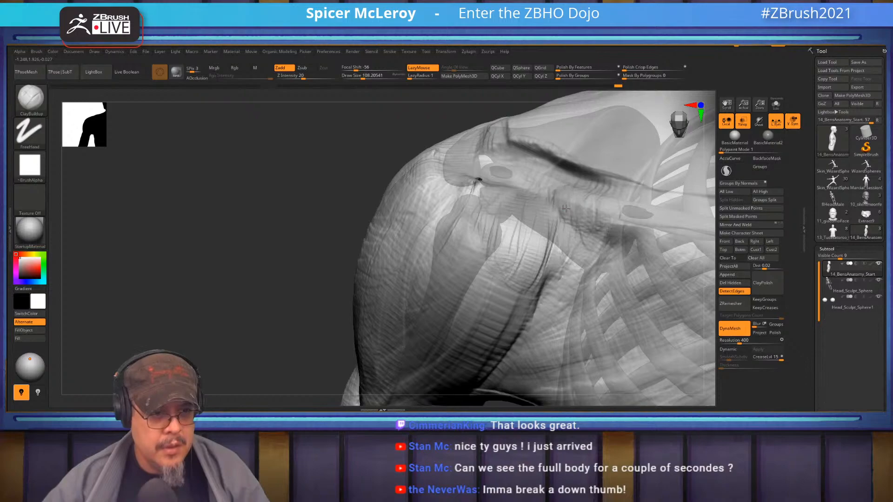
{"action": "left_click_drag", "start_coordinate": [566, 223], "coordinate": [530, 308]}
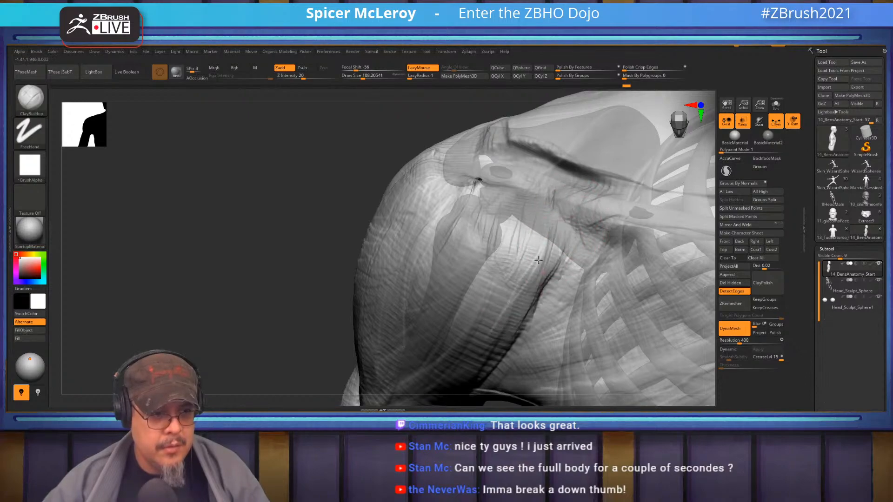
- Smooth the rough creases where the top of the deltoid meets the shoulder tip
{"action": "mouse_move", "coordinate": [475, 223]}
{"action": "right_mouse_down"}
{"action": "mouse_move", "coordinate": [478, 260]}
{"action": "mouse_move", "coordinate": [454, 250]}
{"action": "right_mouse_up"}
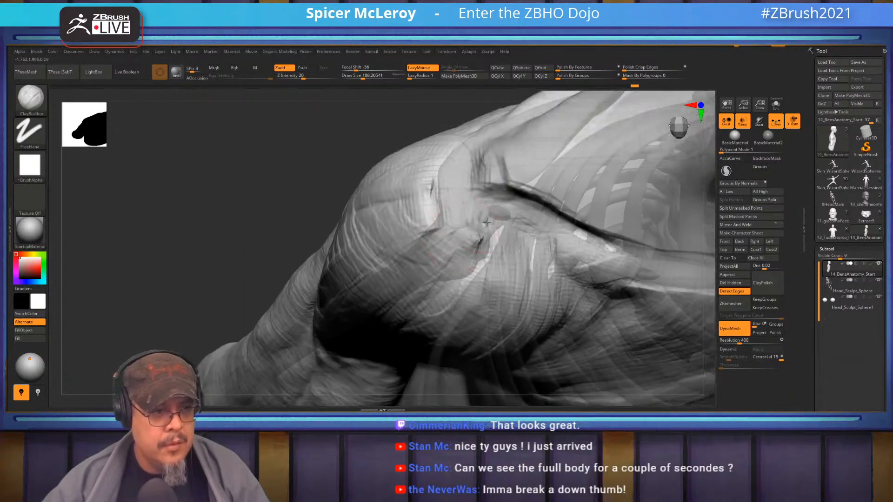
{"action": "key", "text": "shift"}
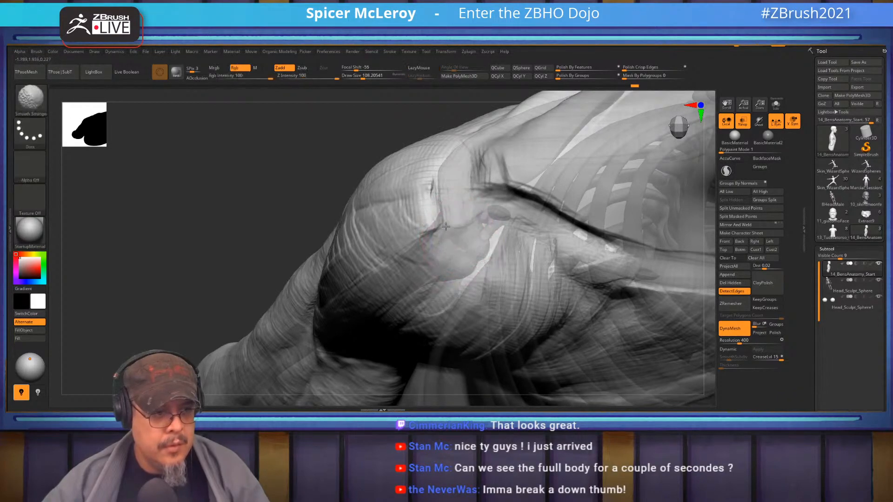
{"action": "left_click_drag", "start_coordinate": [426, 219], "coordinate": [416, 191]}
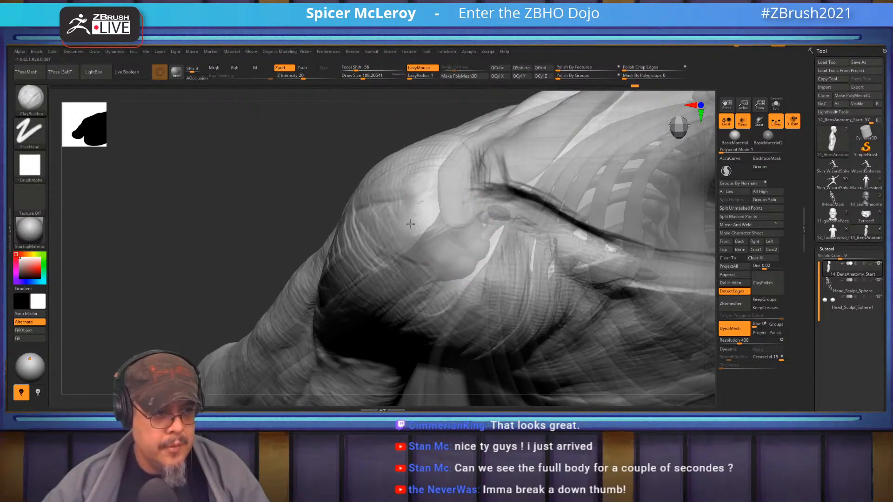
- Build up the neck muscles attaching to the skull behind the ear with ClayBuildup at a draw size of about 182
{"action": "mouse_move", "coordinate": [426, 245]}
{"action": "right_mouse_down"}
{"action": "mouse_move", "coordinate": [516, 190]}
{"action": "mouse_move", "coordinate": [529, 227]}
{"action": "mouse_move", "coordinate": [430, 266]}
{"action": "mouse_move", "coordinate": [507, 278]}
{"action": "mouse_move", "coordinate": [470, 305]}
{"action": "mouse_move", "coordinate": [446, 391]}
{"action": "right_mouse_up"}
{"action": "key", "text": "s"}
{"action": "left_click_drag", "start_coordinate": [473, 219], "coordinate": [479, 219]}
{"action": "mouse_move", "coordinate": [540, 220]}
{"action": "right_mouse_down"}
{"action": "mouse_move", "coordinate": [495, 241]}
{"action": "mouse_move", "coordinate": [494, 217]}
{"action": "mouse_move", "coordinate": [515, 226]}
{"action": "mouse_move", "coordinate": [525, 257]}
{"action": "right_mouse_up"}
{"action": "mouse_move", "coordinate": [524, 257]}
{"action": "left_mouse_down"}
{"action": "mouse_move", "coordinate": [535, 246]}
{"action": "mouse_move", "coordinate": [567, 298]}
{"action": "left_mouse_up"}
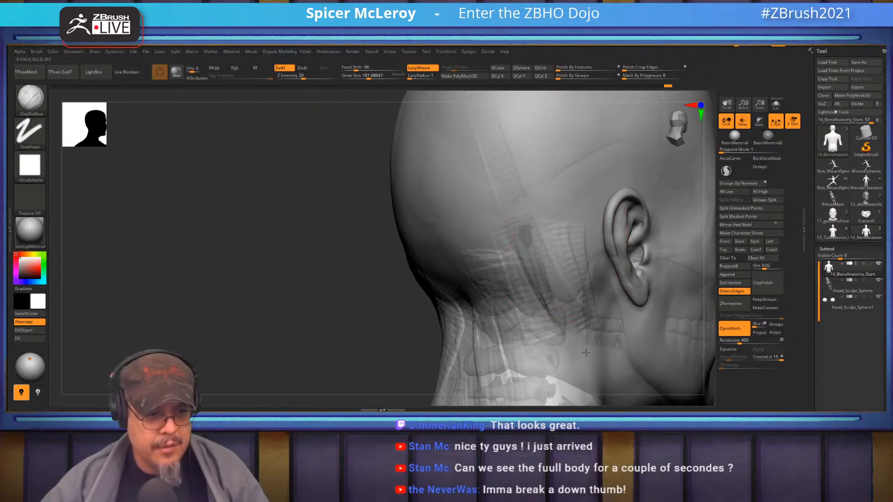
{"action": "right_click_drag", "start_coordinate": [548, 261], "coordinate": [544, 246]}
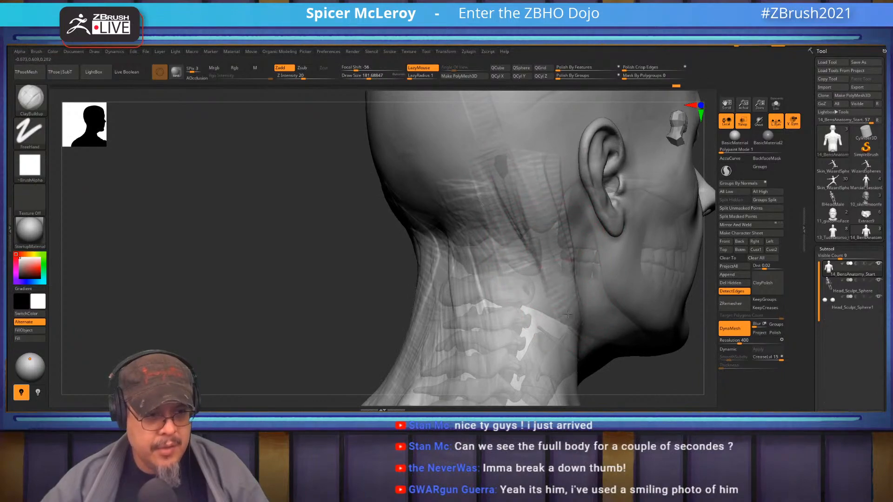
{"action": "right_click_drag", "start_coordinate": [502, 279], "coordinate": [511, 274]}
{"action": "mouse_move", "coordinate": [517, 312]}
{"action": "right_mouse_down"}
{"action": "mouse_move", "coordinate": [544, 319]}
{"action": "mouse_move", "coordinate": [553, 201]}
{"action": "mouse_move", "coordinate": [559, 264]}
{"action": "mouse_move", "coordinate": [593, 243]}
{"action": "right_mouse_up"}
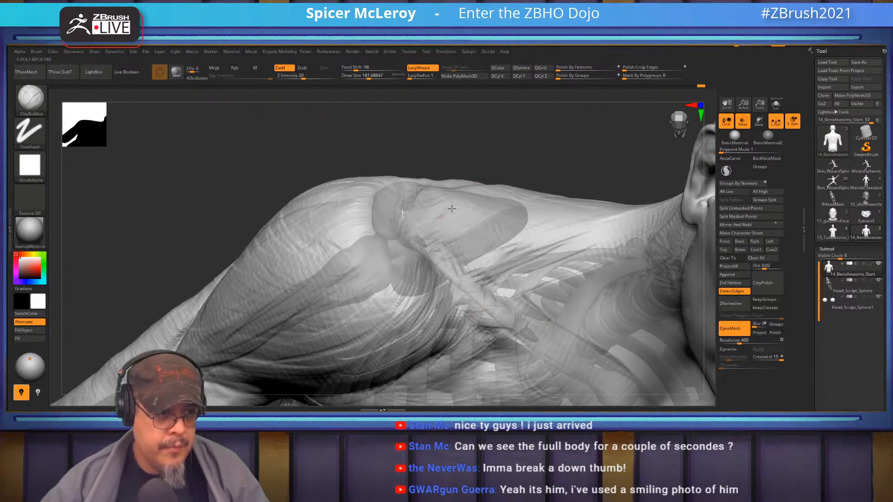
- Build up the trapezius between the neck and the shoulder blade on the upper back with ClayBuildup
{"action": "mouse_move", "coordinate": [480, 218]}
{"action": "right_mouse_down"}
{"action": "mouse_move", "coordinate": [500, 248]}
{"action": "mouse_move", "coordinate": [465, 283]}
{"action": "right_mouse_up"}
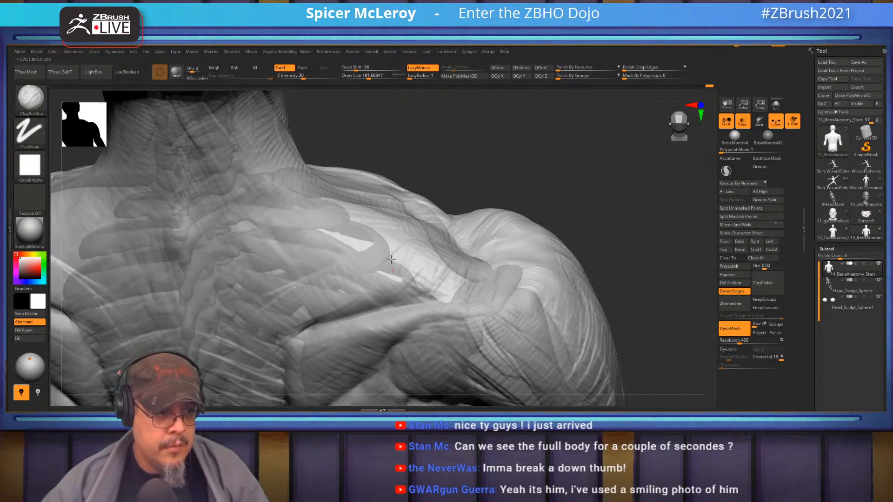
{"action": "right_click_drag", "start_coordinate": [369, 255], "coordinate": [378, 199]}
{"action": "mouse_move", "coordinate": [351, 232]}
{"action": "left_mouse_down"}
{"action": "mouse_move", "coordinate": [346, 242]}
{"action": "mouse_move", "coordinate": [367, 255]}
{"action": "left_mouse_up"}
{"action": "mouse_move", "coordinate": [326, 254]}
{"action": "right_mouse_down", "text": "ctrl"}
{"action": "mouse_move", "coordinate": [295, 253]}
{"action": "mouse_move", "coordinate": [359, 321]}
{"action": "right_mouse_up", "text": "ctrl"}
- Build up the abdominal and oblique muscles over the waist and down to the front rim of the pelvis with ClayBuildup
{"action": "mouse_move", "coordinate": [502, 242]}
{"action": "right_mouse_down"}
{"action": "mouse_move", "coordinate": [381, 231]}
{"action": "mouse_move", "coordinate": [381, 251]}
{"action": "right_mouse_up"}
{"action": "mouse_move", "coordinate": [598, 251]}
{"action": "right_mouse_down", "text": "ctrl"}
{"action": "mouse_move", "coordinate": [598, 275]}
{"action": "mouse_move", "coordinate": [601, 235]}
{"action": "mouse_move", "coordinate": [490, 256]}
{"action": "right_mouse_up", "text": "ctrl"}
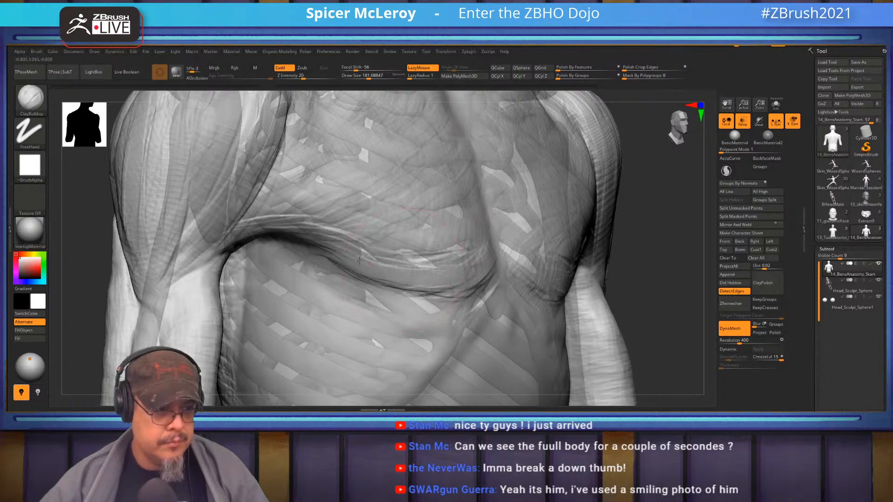
{"action": "mouse_move", "coordinate": [368, 263]}
{"action": "right_mouse_down"}
{"action": "mouse_move", "coordinate": [526, 226]}
{"action": "mouse_move", "coordinate": [483, 200]}
{"action": "mouse_move", "coordinate": [464, 258]}
{"action": "mouse_move", "coordinate": [480, 320]}
{"action": "mouse_move", "coordinate": [458, 270]}
{"action": "mouse_move", "coordinate": [468, 294]}
{"action": "right_mouse_up"}
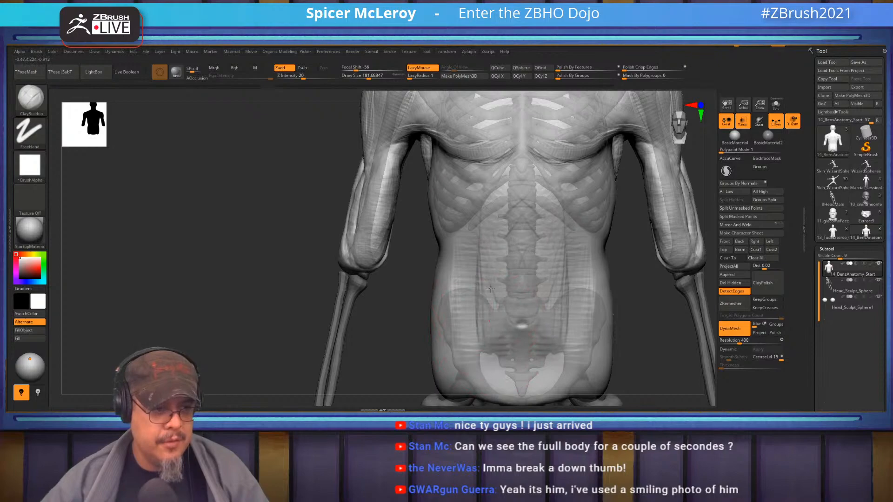
{"action": "right_click_drag", "start_coordinate": [489, 290], "coordinate": [493, 301]}
{"action": "left_click_drag", "start_coordinate": [492, 301], "coordinate": [502, 322]}
{"action": "mouse_move", "coordinate": [465, 293]}
{"action": "left_mouse_down"}
{"action": "mouse_move", "coordinate": [490, 324]}
{"action": "mouse_move", "coordinate": [484, 334]}
{"action": "left_mouse_up"}
{"action": "right_click_drag", "start_coordinate": [479, 307], "coordinate": [499, 315]}
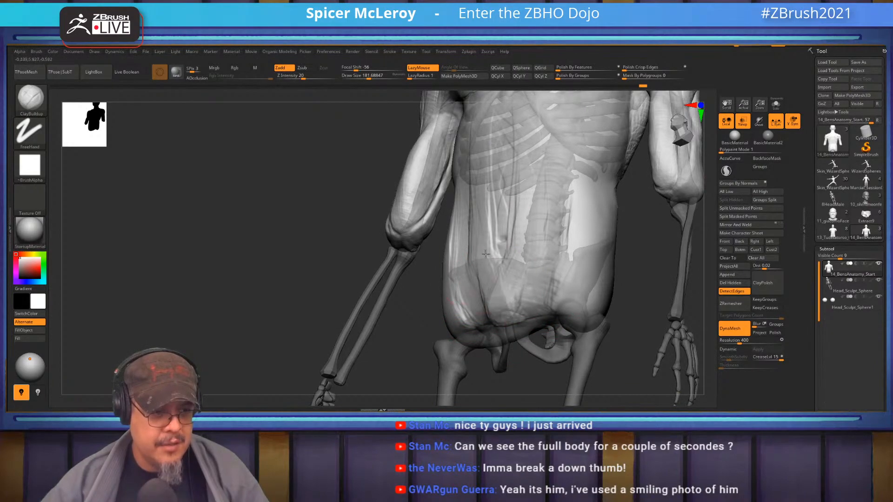
{"action": "right_click_drag", "start_coordinate": [510, 301], "coordinate": [503, 216]}
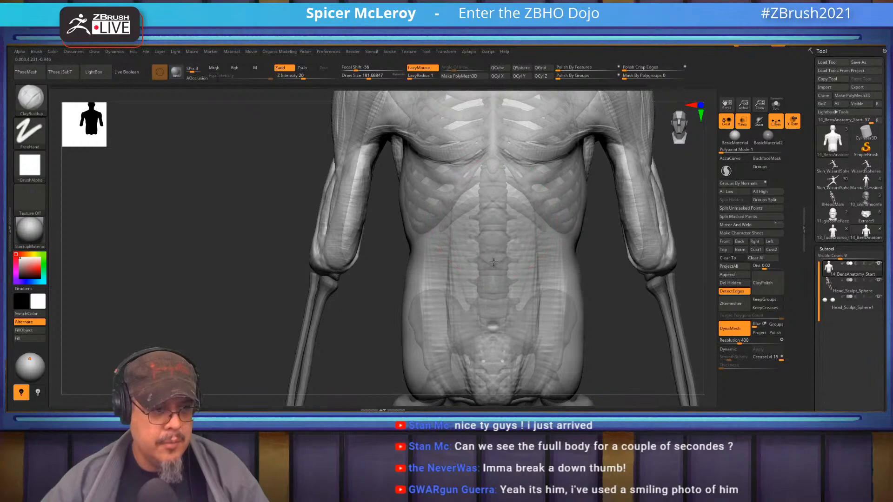
{"action": "right_click_drag", "start_coordinate": [461, 284], "coordinate": [452, 288]}
{"action": "mouse_move", "coordinate": [420, 307]}
{"action": "left_mouse_down"}
{"action": "mouse_move", "coordinate": [425, 339]}
{"action": "mouse_move", "coordinate": [416, 333]}
{"action": "mouse_move", "coordinate": [460, 360]}
{"action": "mouse_move", "coordinate": [410, 318]}
{"action": "mouse_move", "coordinate": [433, 325]}
{"action": "mouse_move", "coordinate": [433, 272]}
{"action": "mouse_move", "coordinate": [455, 281]}
{"action": "mouse_move", "coordinate": [462, 299]}
{"action": "left_mouse_up"}
- Build up the latissimus and lower back fibres running diagonally from the spine toward the ribs and hip
{"action": "mouse_move", "coordinate": [459, 330]}
{"action": "right_mouse_down"}
{"action": "mouse_move", "coordinate": [553, 321]}
{"action": "mouse_move", "coordinate": [586, 307]}
{"action": "right_mouse_up"}
{"action": "mouse_move", "coordinate": [484, 232]}
{"action": "right_mouse_down", "text": "ctrl"}
{"action": "mouse_move", "coordinate": [484, 298]}
{"action": "mouse_move", "coordinate": [441, 257]}
{"action": "mouse_move", "coordinate": [595, 318]}
{"action": "mouse_move", "coordinate": [655, 372]}
{"action": "right_mouse_up", "text": "ctrl"}
{"action": "right_click_drag", "start_coordinate": [279, 126], "coordinate": [418, 367], "text": "alt"}
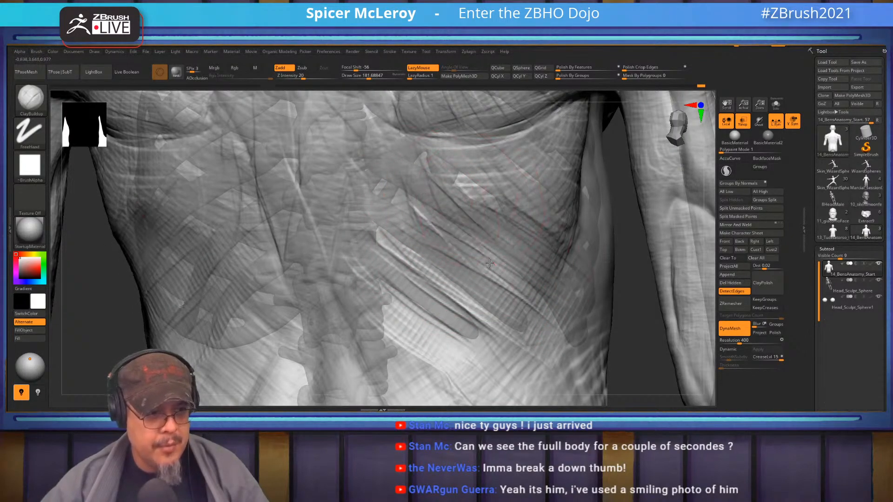
{"action": "right_click_drag", "start_coordinate": [378, 252], "coordinate": [422, 228]}
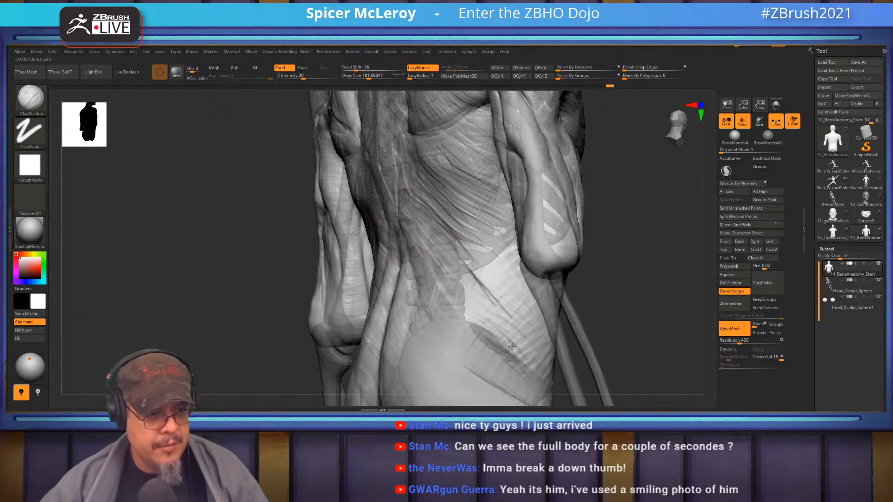
{"action": "right_click_drag", "start_coordinate": [506, 345], "coordinate": [442, 313]}
{"action": "left_click_drag", "start_coordinate": [526, 336], "coordinate": [531, 337]}
- Shape the external oblique along the flank between the lower ribs and the hip with ClayBuildup
{"action": "mouse_move", "coordinate": [531, 337]}
{"action": "right_mouse_down"}
{"action": "mouse_move", "coordinate": [632, 214]}
{"action": "mouse_move", "coordinate": [615, 243]}
{"action": "right_mouse_up"}
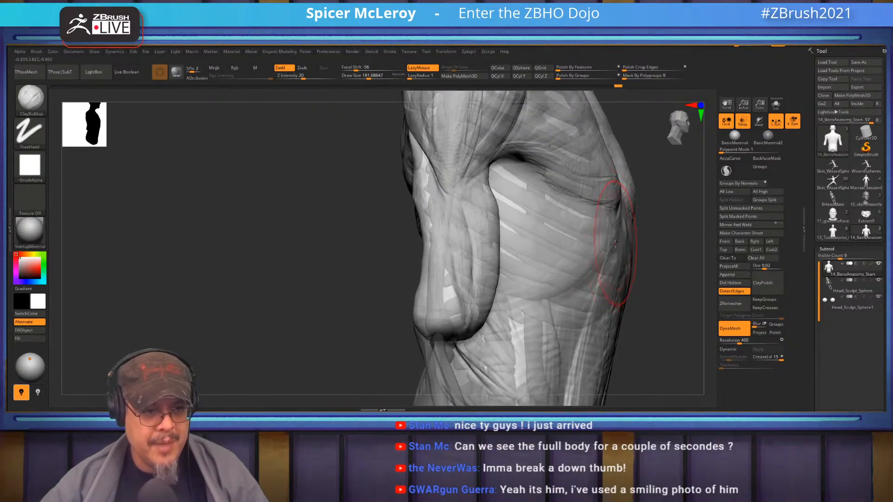
{"action": "right_click_drag", "start_coordinate": [583, 276], "coordinate": [622, 194]}
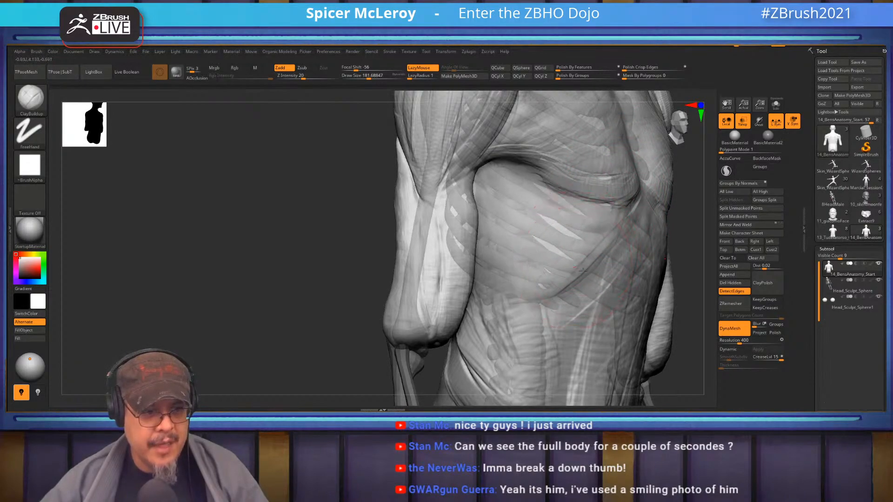
{"action": "right_click_drag", "start_coordinate": [558, 344], "coordinate": [554, 376], "text": "alt"}
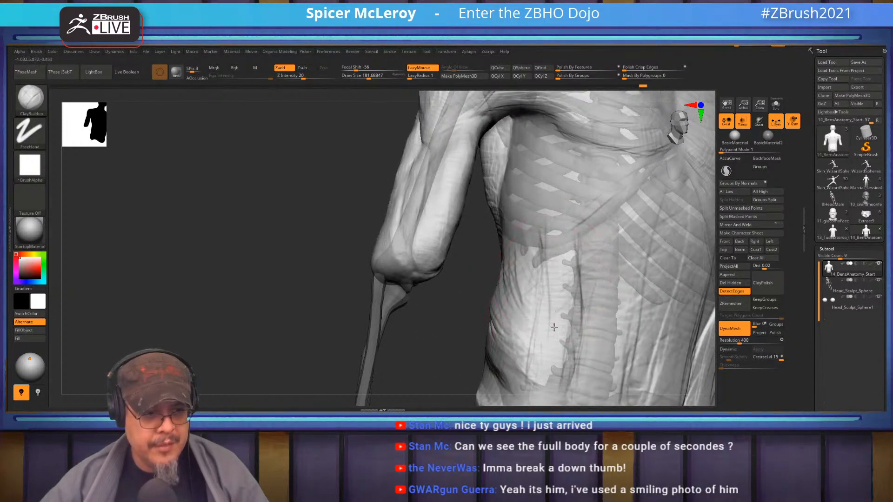
{"action": "mouse_move", "coordinate": [540, 274]}
{"action": "right_mouse_down"}
{"action": "mouse_move", "coordinate": [525, 258]}
{"action": "mouse_move", "coordinate": [459, 265]}
{"action": "mouse_move", "coordinate": [525, 225]}
{"action": "mouse_move", "coordinate": [545, 182]}
{"action": "right_mouse_up"}
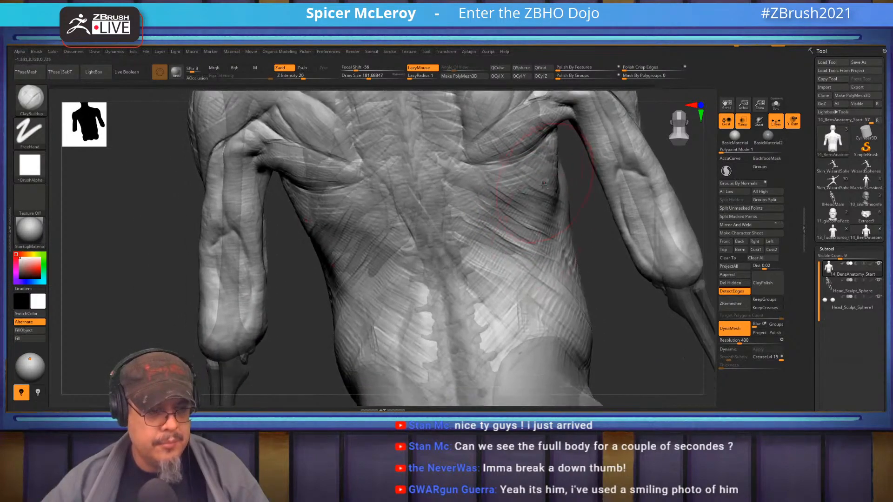
- Build up the side of the mid-back below the shoulder blade and carve a groove along the spine with the DamStandard brush
{"action": "mouse_move", "coordinate": [535, 228]}
{"action": "left_mouse_down"}
{"action": "mouse_move", "coordinate": [517, 333]}
{"action": "mouse_move", "coordinate": [539, 305]}
{"action": "mouse_move", "coordinate": [547, 251]}
{"action": "left_mouse_up"}
{"action": "mouse_move", "coordinate": [530, 252]}
{"action": "right_mouse_down"}
{"action": "mouse_move", "coordinate": [484, 277]}
{"action": "mouse_move", "coordinate": [469, 222]}
{"action": "mouse_move", "coordinate": [586, 229]}
{"action": "mouse_move", "coordinate": [629, 261]}
{"action": "mouse_move", "coordinate": [630, 275]}
{"action": "mouse_move", "coordinate": [536, 243]}
{"action": "right_mouse_up"}
{"action": "key", "text": "b"}
{"action": "key", "text": "d"}
{"action": "key", "text": "s"}
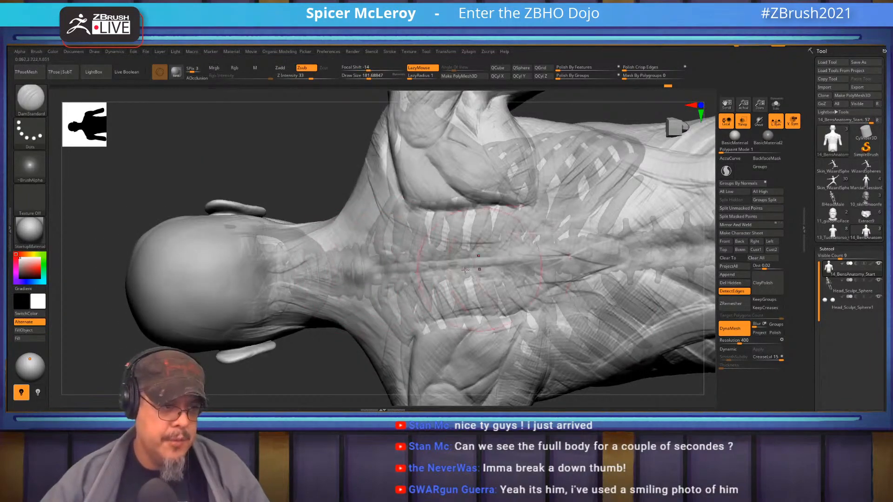
{"action": "right_click_drag", "start_coordinate": [604, 256], "coordinate": [535, 269], "text": "alt"}
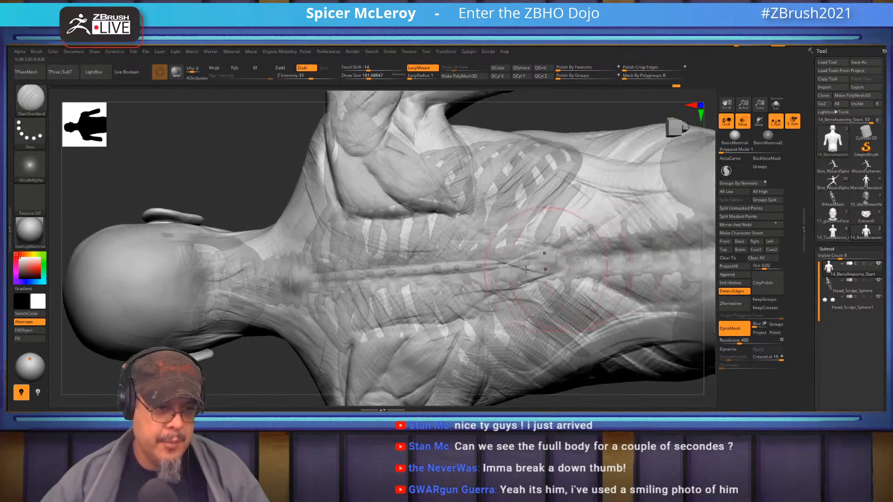
{"action": "right_click_drag", "start_coordinate": [686, 246], "coordinate": [590, 266]}
- Build up the muscle columns beside the lower spine with ClayBuildup and work strokes up the back
{"action": "key", "text": "b"}
{"action": "key", "text": "c"}
{"action": "key", "text": "b"}
{"action": "left_click_drag", "start_coordinate": [620, 244], "coordinate": [643, 240]}
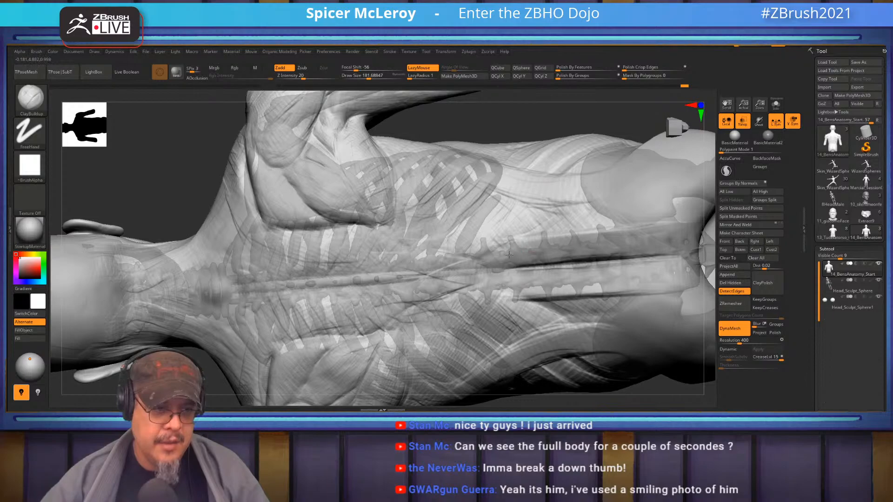
{"action": "key", "text": "shift"}
{"action": "mouse_move", "coordinate": [439, 177]}
{"action": "right_mouse_down", "text": "alt"}
{"action": "mouse_move", "coordinate": [489, 215]}
{"action": "mouse_move", "coordinate": [536, 233]}
{"action": "mouse_move", "coordinate": [527, 217]}
{"action": "right_mouse_up", "text": "alt"}
{"action": "left_click_drag", "start_coordinate": [526, 217], "coordinate": [530, 321]}
{"action": "right_click_drag", "start_coordinate": [533, 328], "coordinate": [540, 409], "text": "alt"}
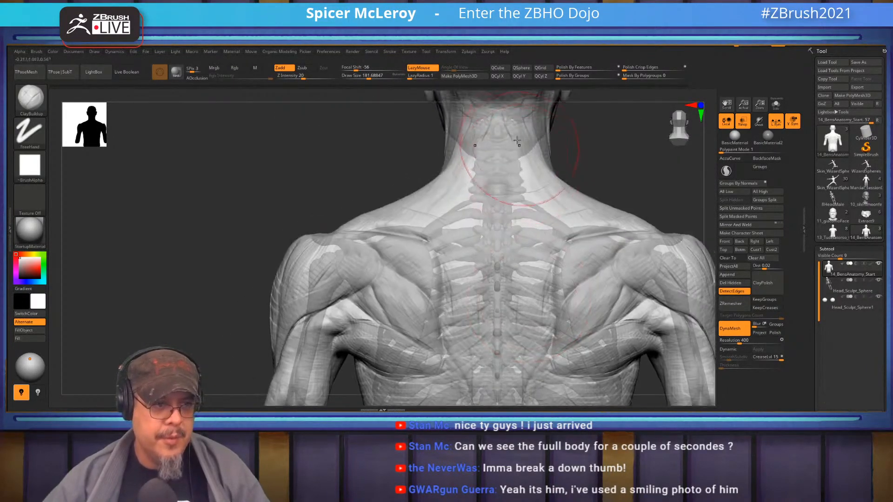
{"action": "right_click_drag", "start_coordinate": [523, 284], "coordinate": [506, 170], "text": "alt"}
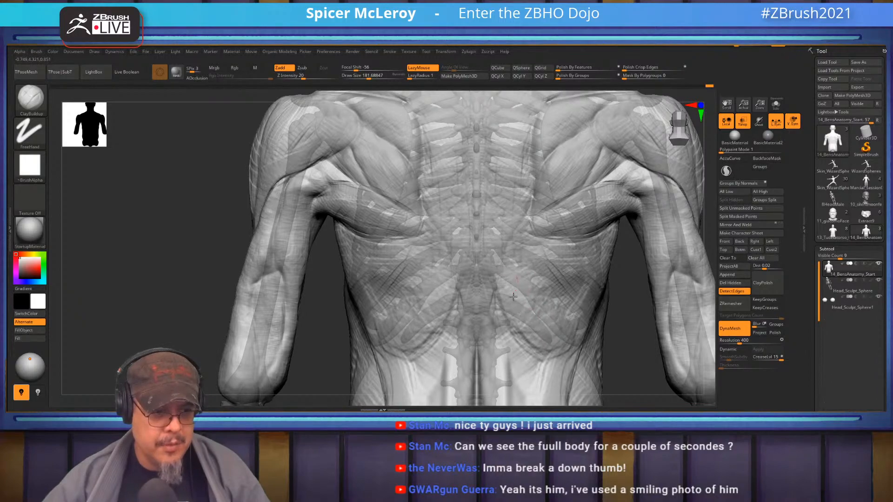
- Turn off transparency and build up the lats, lower back and flank with ClayBuildup strokes
{"action": "left_click", "coordinate": [744, 125]}
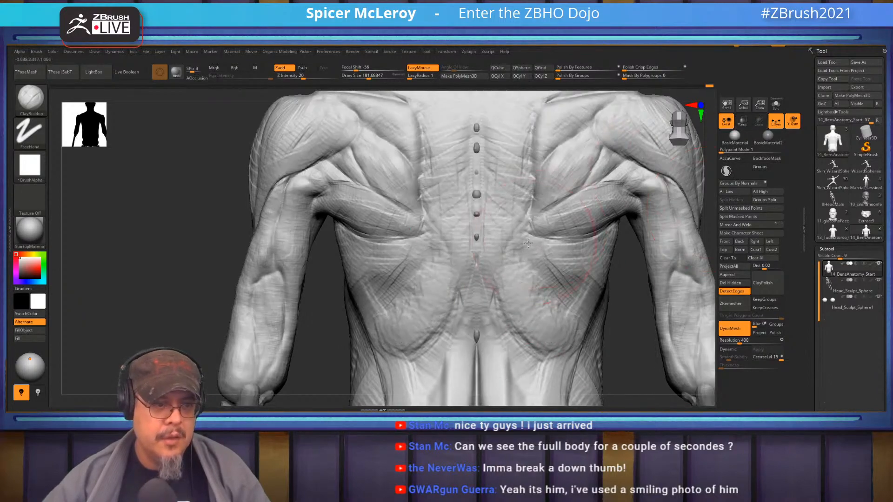
{"action": "right_click_drag", "start_coordinate": [594, 234], "coordinate": [535, 295]}
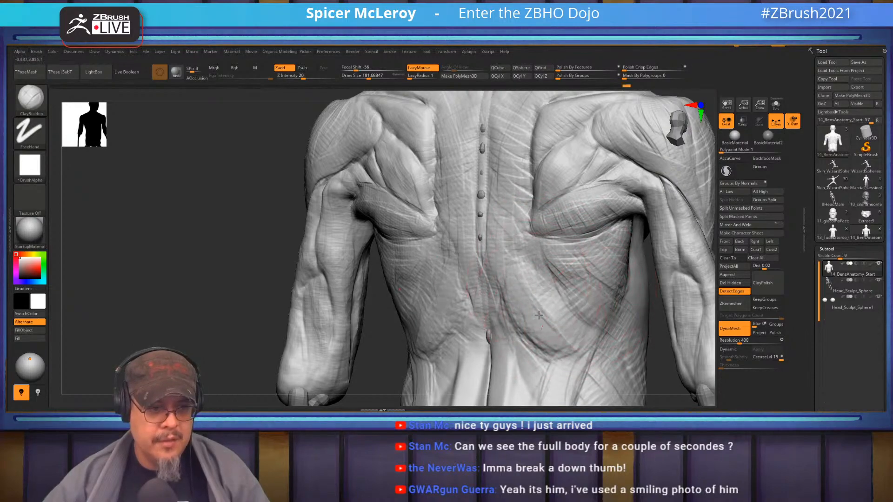
{"action": "right_click_drag", "start_coordinate": [506, 399], "coordinate": [494, 318], "text": "alt"}
{"action": "mouse_move", "coordinate": [486, 279]}
{"action": "left_mouse_down"}
{"action": "mouse_move", "coordinate": [484, 366]}
{"action": "mouse_move", "coordinate": [514, 372]}
{"action": "left_mouse_up"}
{"action": "left_click_drag", "start_coordinate": [544, 284], "coordinate": [548, 366]}
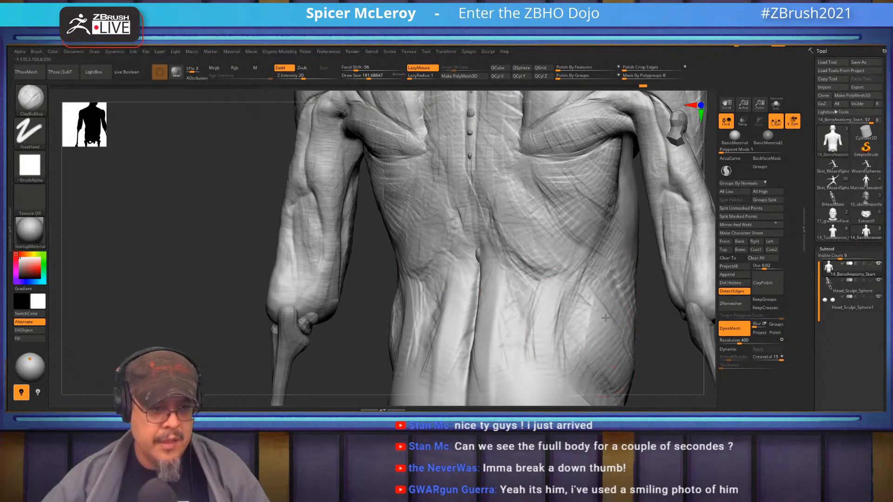
{"action": "right_click_drag", "start_coordinate": [592, 260], "coordinate": [581, 331], "text": "alt"}
- Lay ClayBuildup strokes over the obliques, chest and front of the shoulder
{"action": "right_click_drag", "start_coordinate": [581, 330], "coordinate": [419, 328]}
{"action": "right_click_drag", "start_coordinate": [587, 276], "coordinate": [524, 319]}
{"action": "mouse_move", "coordinate": [519, 359]}
{"action": "left_mouse_down"}
{"action": "mouse_move", "coordinate": [526, 328]}
{"action": "mouse_move", "coordinate": [554, 342]}
{"action": "mouse_move", "coordinate": [552, 321]}
{"action": "left_mouse_up"}
{"action": "mouse_move", "coordinate": [522, 329]}
{"action": "right_mouse_down"}
{"action": "mouse_move", "coordinate": [564, 279]}
{"action": "mouse_move", "coordinate": [561, 319]}
{"action": "right_mouse_up"}
{"action": "left_click_drag", "start_coordinate": [534, 316], "coordinate": [495, 319]}
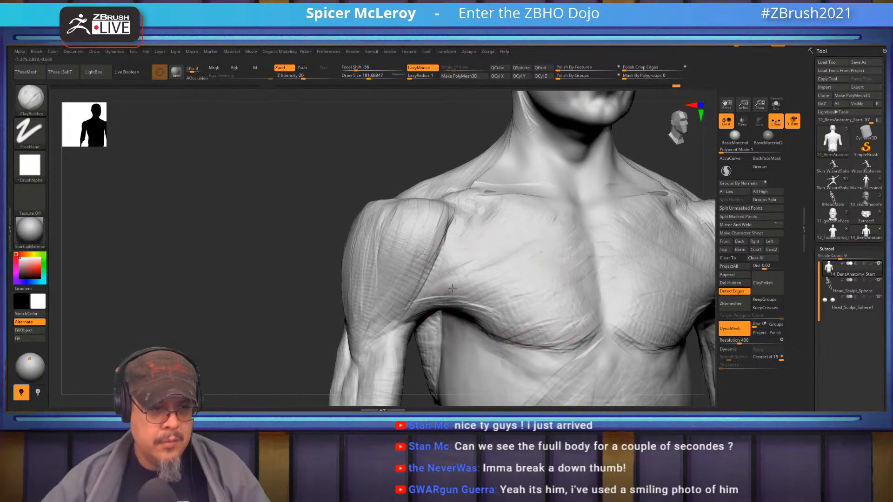
{"action": "mouse_move", "coordinate": [426, 336]}
{"action": "right_mouse_down", "text": "alt"}
{"action": "mouse_move", "coordinate": [516, 250]}
{"action": "mouse_move", "coordinate": [524, 210]}
{"action": "right_mouse_up", "text": "alt"}
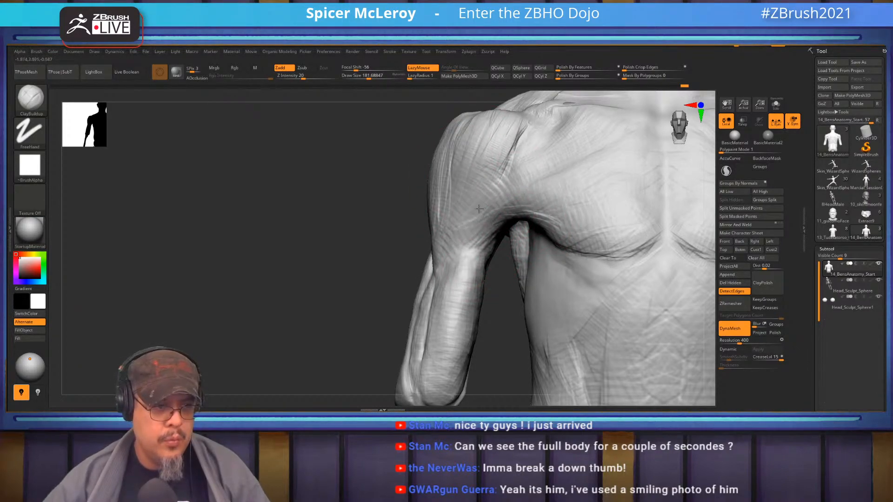
- Sculpt muscle fibers where the deltoid meets the pectorals and build up the chest on both sides of the sternum
{"action": "mouse_move", "coordinate": [485, 220]}
{"action": "right_mouse_down"}
{"action": "mouse_move", "coordinate": [472, 225]}
{"action": "mouse_move", "coordinate": [522, 205]}
{"action": "mouse_move", "coordinate": [521, 214]}
{"action": "right_mouse_up"}
{"action": "mouse_move", "coordinate": [514, 249]}
{"action": "right_mouse_down"}
{"action": "mouse_move", "coordinate": [534, 239]}
{"action": "mouse_move", "coordinate": [537, 209]}
{"action": "right_mouse_up"}
{"action": "mouse_move", "coordinate": [526, 216]}
{"action": "left_mouse_down"}
{"action": "mouse_move", "coordinate": [459, 293]}
{"action": "mouse_move", "coordinate": [493, 270]}
{"action": "mouse_move", "coordinate": [553, 268]}
{"action": "mouse_move", "coordinate": [617, 299]}
{"action": "left_mouse_up"}
{"action": "right_click_drag", "start_coordinate": [609, 249], "coordinate": [587, 244]}
{"action": "mouse_move", "coordinate": [648, 197]}
{"action": "left_mouse_down"}
{"action": "mouse_move", "coordinate": [632, 267]}
{"action": "mouse_move", "coordinate": [630, 239]}
{"action": "left_mouse_up"}
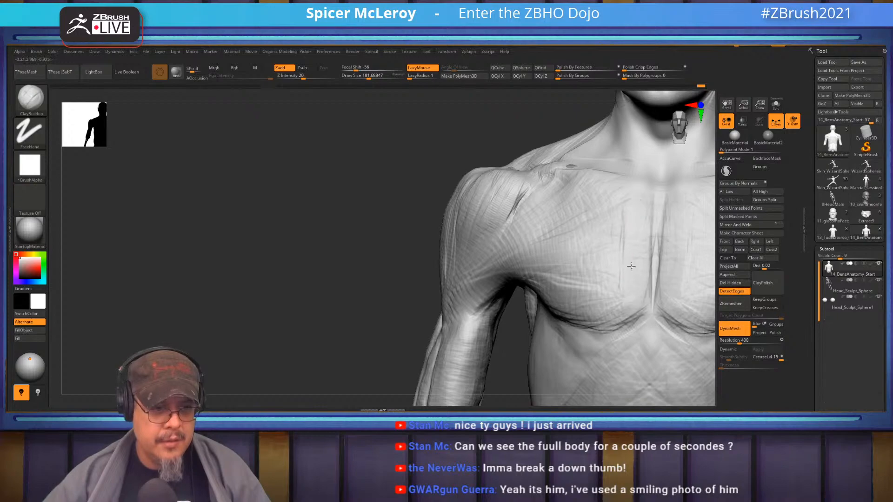
{"action": "right_click_drag", "start_coordinate": [592, 257], "coordinate": [558, 305], "text": "alt"}
- Sculpt the neck muscles from the base of the skull down the back and side of the neck
{"action": "key", "text": "f"}
{"action": "mouse_move", "coordinate": [596, 247]}
{"action": "right_mouse_down"}
{"action": "mouse_move", "coordinate": [698, 363]}
{"action": "mouse_move", "coordinate": [578, 322]}
{"action": "mouse_move", "coordinate": [605, 284]}
{"action": "mouse_move", "coordinate": [509, 285]}
{"action": "mouse_move", "coordinate": [566, 265]}
{"action": "right_mouse_up"}
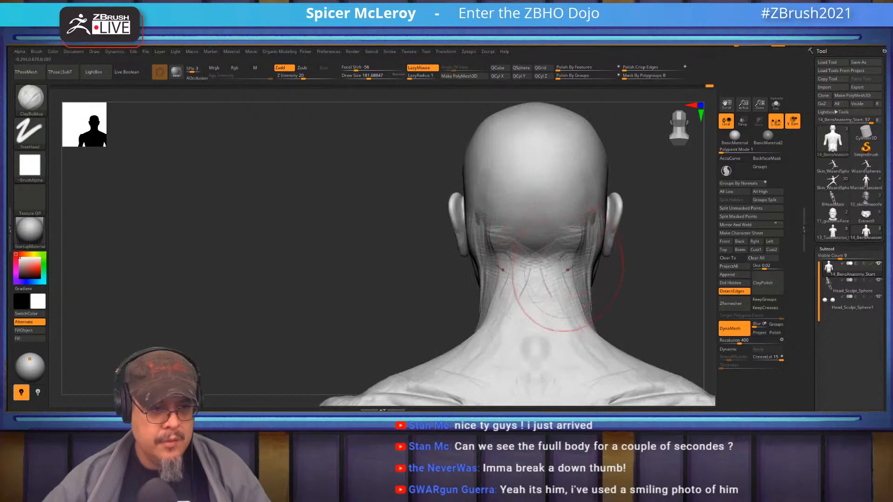
{"action": "mouse_move", "coordinate": [568, 249]}
{"action": "left_mouse_down"}
{"action": "mouse_move", "coordinate": [552, 295]}
{"action": "mouse_move", "coordinate": [547, 268]}
{"action": "mouse_move", "coordinate": [577, 303]}
{"action": "mouse_move", "coordinate": [548, 311]}
{"action": "left_mouse_up"}
{"action": "mouse_move", "coordinate": [651, 272]}
{"action": "right_mouse_down"}
{"action": "mouse_move", "coordinate": [549, 265]}
{"action": "mouse_move", "coordinate": [537, 236]}
{"action": "right_mouse_up"}
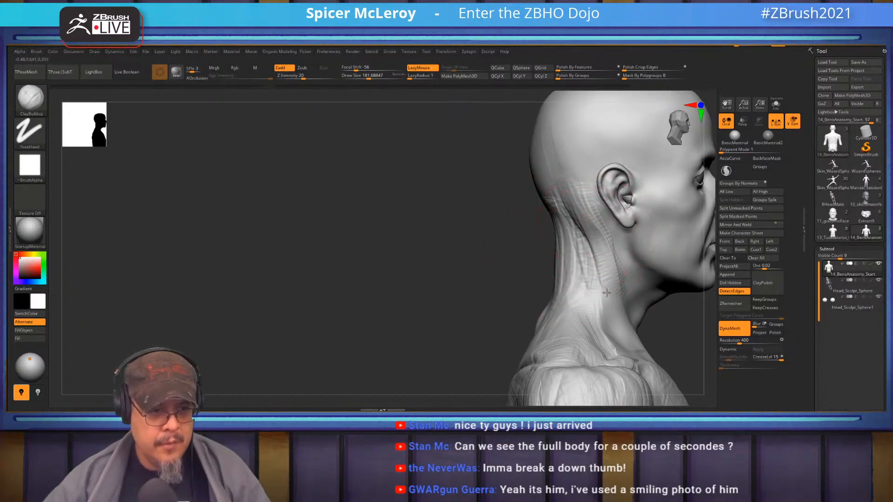
- Reduce the brush draw size to about 128 and build up the side of the neck and throat muscles
{"action": "right_click_drag", "start_coordinate": [625, 306], "coordinate": [570, 295]}
{"action": "key", "text": "s"}
{"action": "left_click_drag", "start_coordinate": [571, 231], "coordinate": [565, 231]}
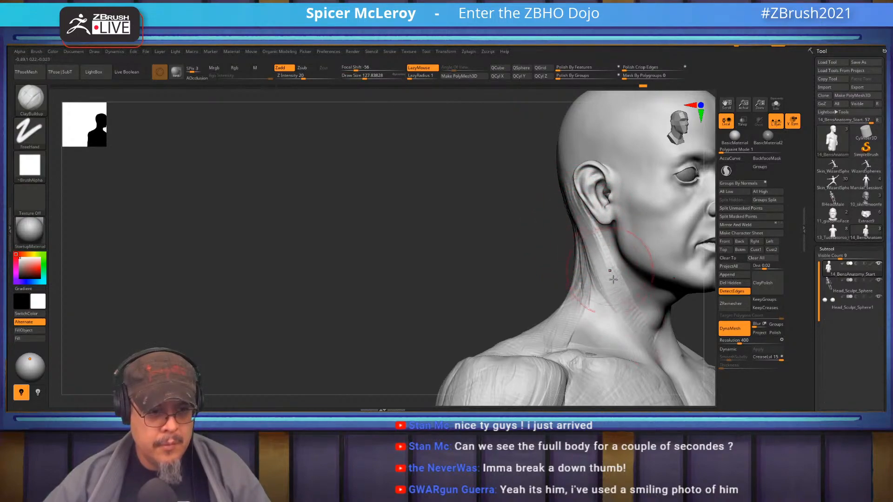
{"action": "right_click_drag", "start_coordinate": [618, 316], "coordinate": [601, 269]}
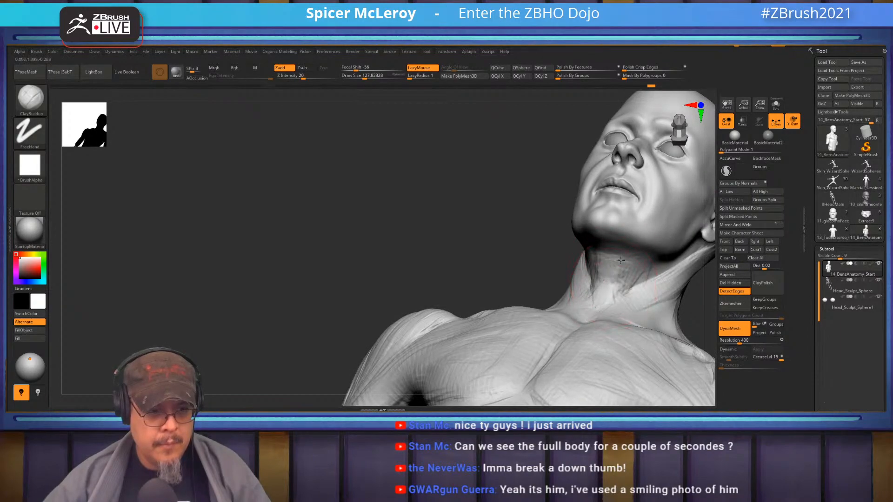
{"action": "mouse_move", "coordinate": [594, 296]}
{"action": "right_mouse_down"}
{"action": "mouse_move", "coordinate": [605, 307]}
{"action": "mouse_move", "coordinate": [600, 321]}
{"action": "right_mouse_up"}
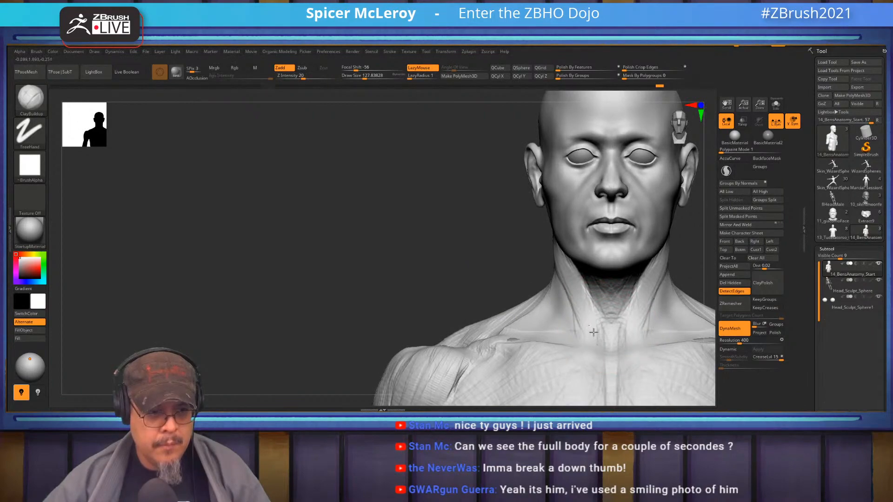
- Fill in the trapezius and the hollow around the collarbone with ClayBuildup strokes
{"action": "right_click_drag", "start_coordinate": [579, 341], "coordinate": [537, 282]}
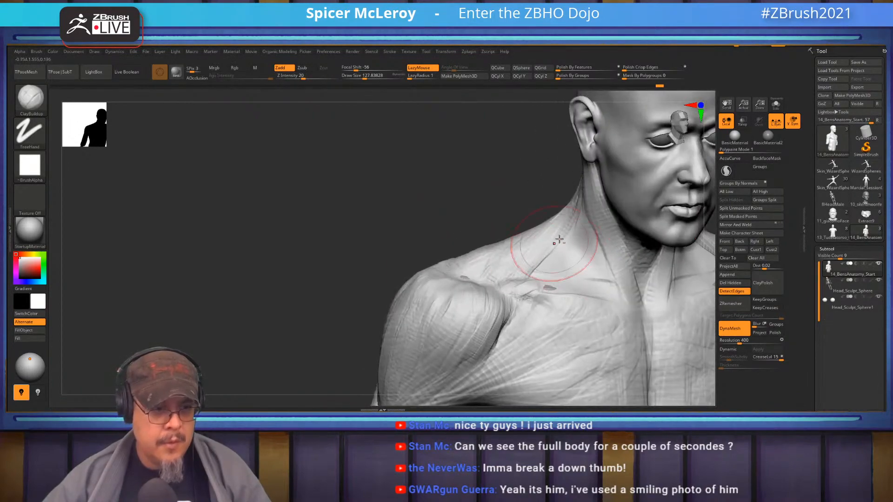
{"action": "left_click_drag", "start_coordinate": [541, 278], "coordinate": [557, 289]}
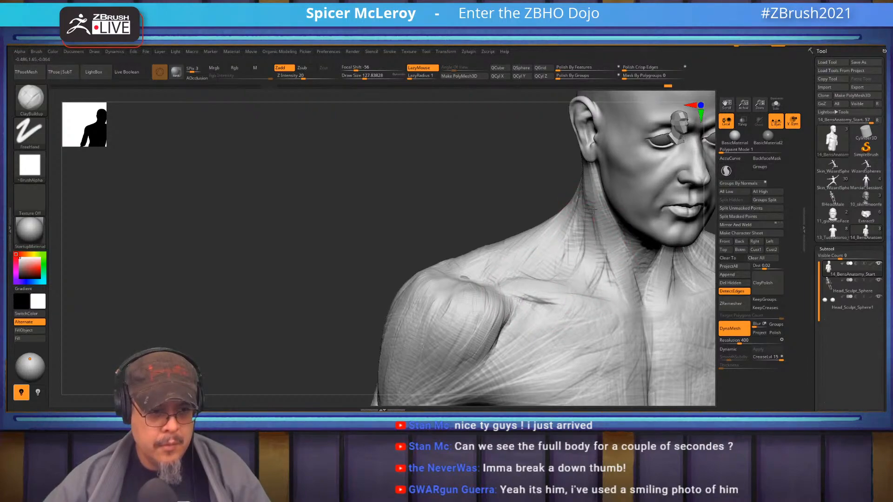
{"action": "right_click_drag", "start_coordinate": [579, 286], "coordinate": [523, 280]}
{"action": "right_click_drag", "start_coordinate": [524, 279], "coordinate": [354, 338], "text": "alt"}
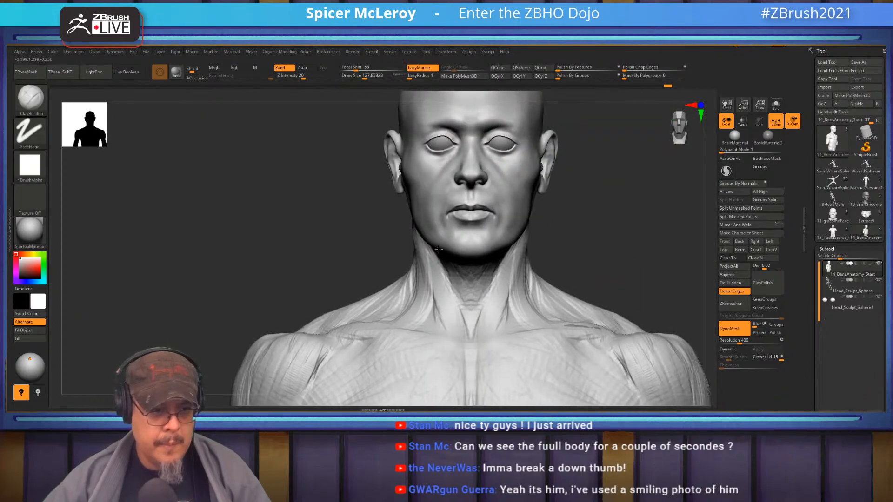
- Turn transparency back on, smooth the lat under the armpit and add clay over the side of the ribcage
{"action": "right_click_drag", "start_coordinate": [670, 269], "coordinate": [676, 190], "text": "ctrl"}
{"action": "right_click_drag", "start_coordinate": [549, 289], "coordinate": [683, 228], "text": "alt"}
{"action": "mouse_move", "coordinate": [513, 233]}
{"action": "right_mouse_down", "text": "ctrl"}
{"action": "mouse_move", "coordinate": [500, 286]}
{"action": "mouse_move", "coordinate": [524, 287]}
{"action": "mouse_move", "coordinate": [507, 272]}
{"action": "mouse_move", "coordinate": [489, 218]}
{"action": "mouse_move", "coordinate": [466, 268]}
{"action": "right_mouse_up", "text": "ctrl"}
{"action": "left_click", "coordinate": [743, 124]}
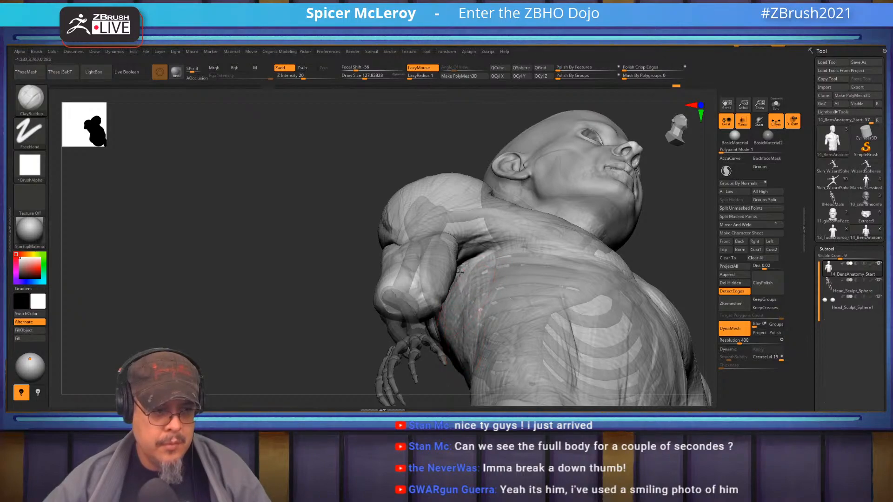
{"action": "right_click_drag", "start_coordinate": [458, 348], "coordinate": [524, 268]}
{"action": "right_click_drag", "start_coordinate": [483, 246], "coordinate": [460, 239], "text": "shift"}
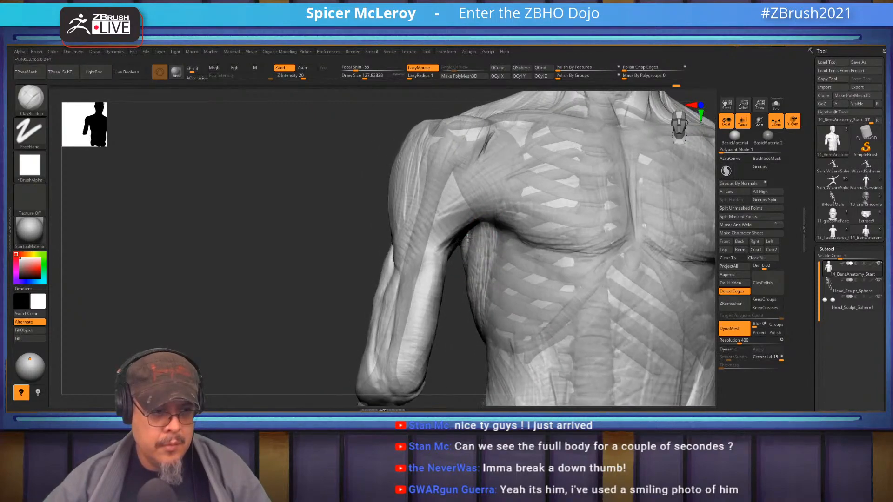
{"action": "key", "text": "shift"}
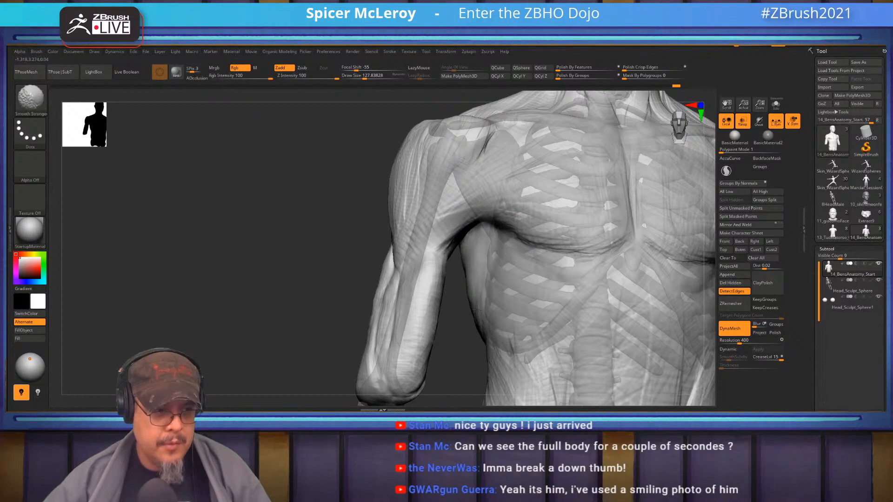
{"action": "mouse_move", "coordinate": [490, 327]}
{"action": "right_mouse_down"}
{"action": "mouse_move", "coordinate": [543, 284]}
{"action": "mouse_move", "coordinate": [517, 279]}
{"action": "right_mouse_up"}
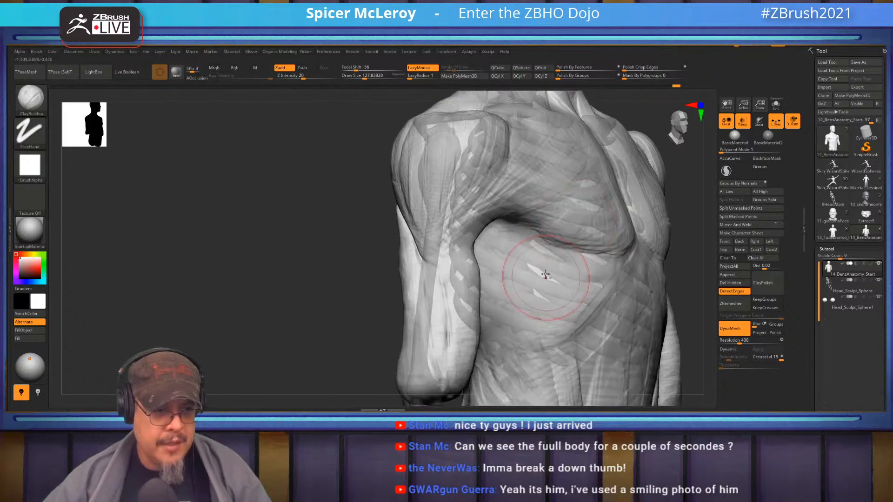
{"action": "left_click_drag", "start_coordinate": [554, 285], "coordinate": [516, 325]}
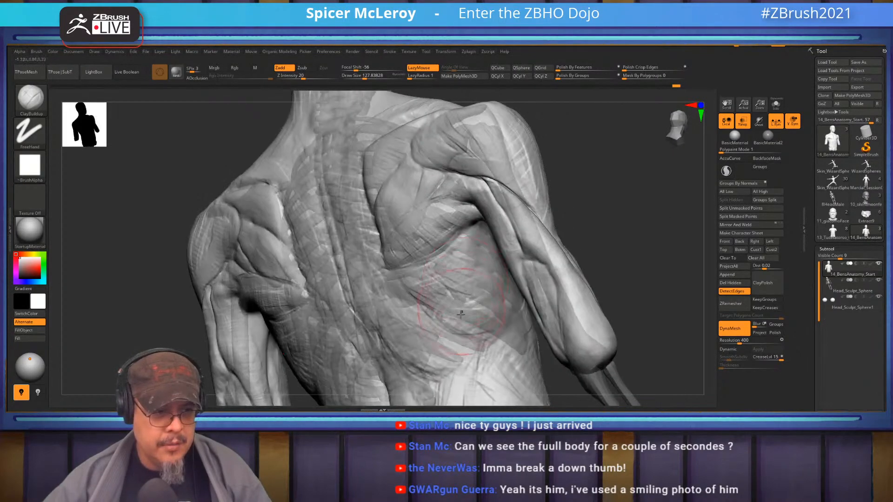
- Sculpt the serratus ridges on the side of the ribcage with a draw size of about 80 and smooth them
{"action": "mouse_move", "coordinate": [666, 276]}
{"action": "left_mouse_down"}
{"action": "mouse_move", "coordinate": [539, 308]}
{"action": "mouse_move", "coordinate": [517, 325]}
{"action": "left_mouse_up"}
{"action": "key", "text": "s"}
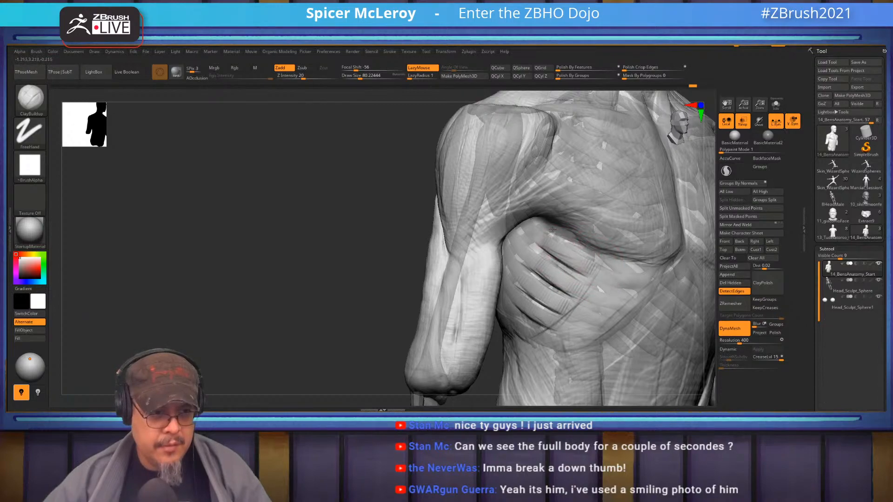
{"action": "mouse_move", "coordinate": [585, 241]}
{"action": "right_mouse_down", "text": "alt"}
{"action": "mouse_move", "coordinate": [574, 212]}
{"action": "mouse_move", "coordinate": [520, 209]}
{"action": "mouse_move", "coordinate": [546, 209]}
{"action": "mouse_move", "coordinate": [525, 292]}
{"action": "mouse_move", "coordinate": [504, 297]}
{"action": "right_mouse_up", "text": "alt"}
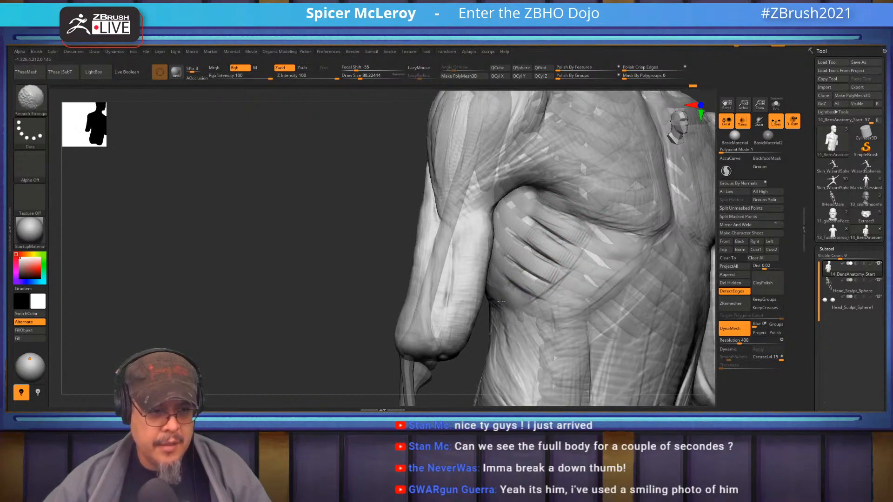
{"action": "mouse_move", "coordinate": [528, 279]}
{"action": "left_mouse_down"}
{"action": "mouse_move", "coordinate": [520, 253]}
{"action": "mouse_move", "coordinate": [549, 230]}
{"action": "mouse_move", "coordinate": [543, 250]}
{"action": "mouse_move", "coordinate": [571, 271]}
{"action": "left_mouse_up"}
{"action": "mouse_move", "coordinate": [535, 270]}
{"action": "right_mouse_down"}
{"action": "mouse_move", "coordinate": [546, 231]}
{"action": "mouse_move", "coordinate": [499, 231]}
{"action": "right_mouse_up"}
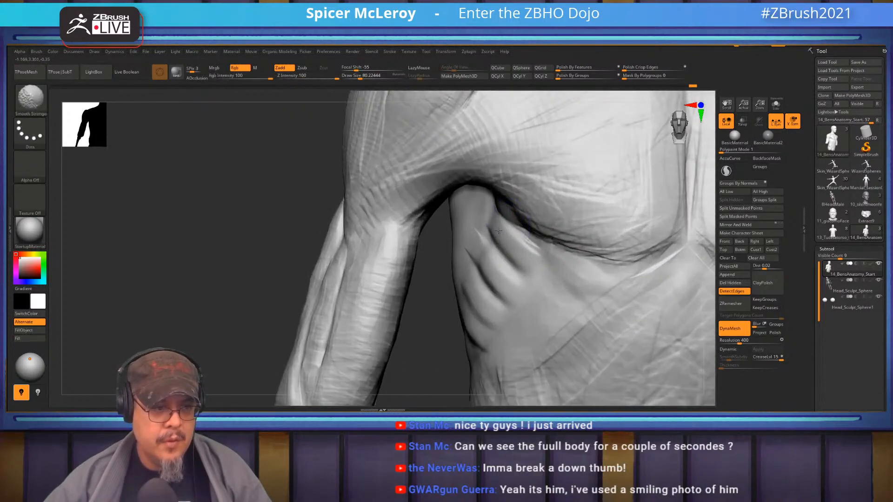
- Carve the grooves between the serratus ridges below the armpit with the DamStandard brush
{"action": "right_click_drag", "start_coordinate": [506, 265], "coordinate": [530, 267]}
{"action": "key", "text": "b"}
{"action": "key", "text": "d"}
{"action": "key", "text": "s"}
{"action": "mouse_move", "coordinate": [528, 245]}
{"action": "left_mouse_down"}
{"action": "mouse_move", "coordinate": [546, 279]}
{"action": "mouse_move", "coordinate": [546, 302]}
{"action": "left_mouse_up"}
{"action": "left_click_drag", "start_coordinate": [507, 279], "coordinate": [528, 315]}
{"action": "right_click_drag", "start_coordinate": [507, 279], "coordinate": [519, 236], "text": "alt"}
{"action": "mouse_move", "coordinate": [484, 280]}
{"action": "left_mouse_down"}
{"action": "mouse_move", "coordinate": [520, 287]}
{"action": "mouse_move", "coordinate": [509, 306]}
{"action": "mouse_move", "coordinate": [514, 285]}
{"action": "left_mouse_up"}
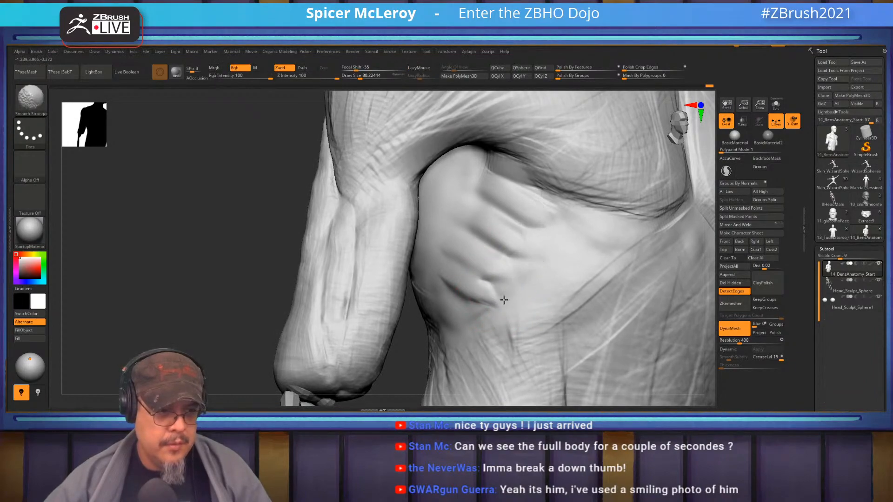
- Fill out the serratus ridges with ClayBuildup and smooth the transitions between them
{"action": "key", "text": "b"}
{"action": "key", "text": "c"}
{"action": "key", "text": "b"}
{"action": "mouse_move", "coordinate": [478, 247]}
{"action": "left_mouse_down"}
{"action": "mouse_move", "coordinate": [453, 253]}
{"action": "mouse_move", "coordinate": [462, 260]}
{"action": "mouse_move", "coordinate": [470, 244]}
{"action": "left_mouse_up"}
{"action": "mouse_move", "coordinate": [496, 275]}
{"action": "left_mouse_down", "text": "shift"}
{"action": "mouse_move", "coordinate": [480, 264]}
{"action": "mouse_move", "coordinate": [483, 255]}
{"action": "mouse_move", "coordinate": [455, 259]}
{"action": "left_mouse_up", "text": "shift"}
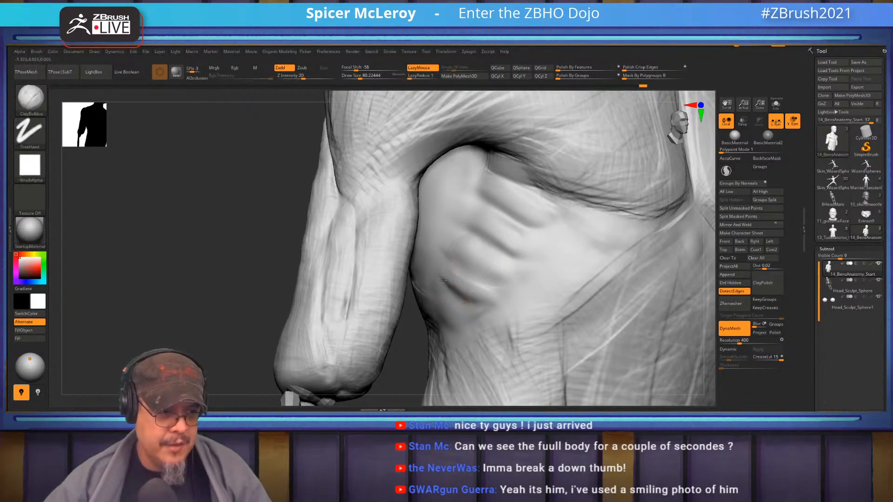
{"action": "left_click_drag", "start_coordinate": [479, 291], "coordinate": [461, 287], "text": "shift"}
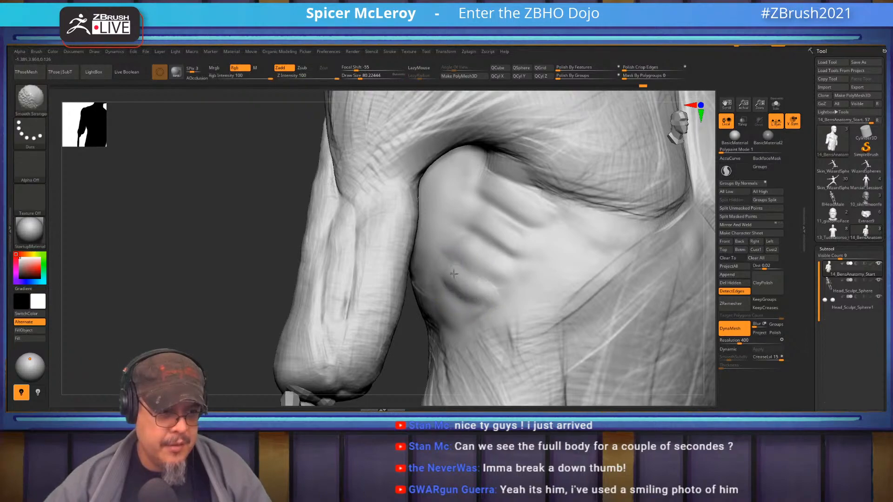
{"action": "right_click_drag", "start_coordinate": [450, 255], "coordinate": [450, 329], "text": "alt"}
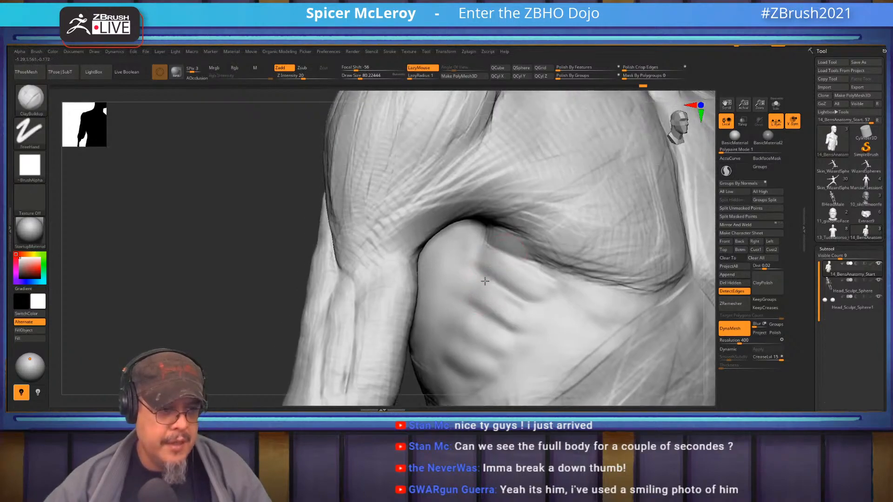
{"action": "left_click_drag", "start_coordinate": [513, 311], "coordinate": [494, 301], "text": "shift"}
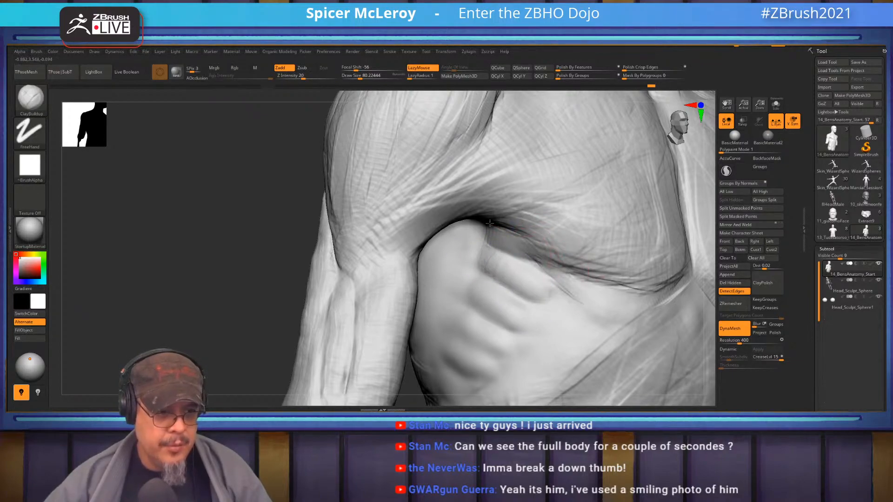
- Build up the area from the armpit along the lower edge of the pectoral
{"action": "mouse_move", "coordinate": [484, 221]}
{"action": "left_mouse_down"}
{"action": "mouse_move", "coordinate": [597, 314]}
{"action": "mouse_move", "coordinate": [605, 302]}
{"action": "mouse_move", "coordinate": [524, 238]}
{"action": "mouse_move", "coordinate": [553, 275]}
{"action": "left_mouse_up"}
{"action": "mouse_move", "coordinate": [561, 241]}
{"action": "right_mouse_down"}
{"action": "mouse_move", "coordinate": [579, 247]}
{"action": "mouse_move", "coordinate": [618, 235]}
{"action": "mouse_move", "coordinate": [614, 279]}
{"action": "right_mouse_up"}
{"action": "key", "text": "f"}
{"action": "right_click_drag", "start_coordinate": [506, 249], "coordinate": [614, 230], "text": "alt"}
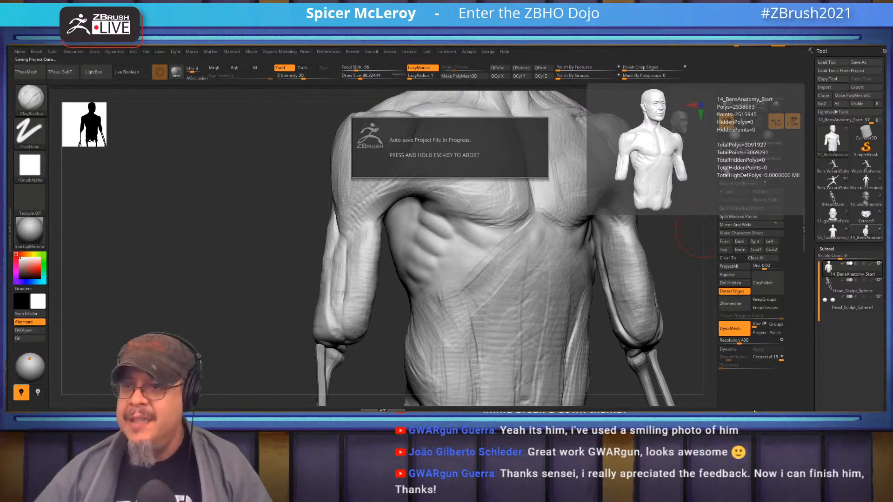
- Switch to the Chrome window with the bodybuilder reference photo
{"action": "key", "text": "alt+Tab"}
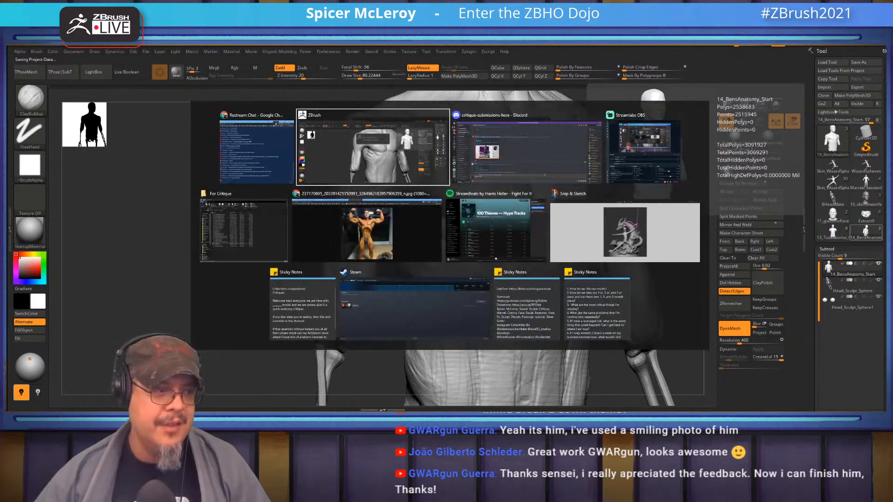
{"action": "key", "text": "alt+Tab"}
{"action": "key", "text": "alt+Tab"}
{"action": "key", "text": "alt+Tab"}
{"action": "key", "text": "alt+Tab"}
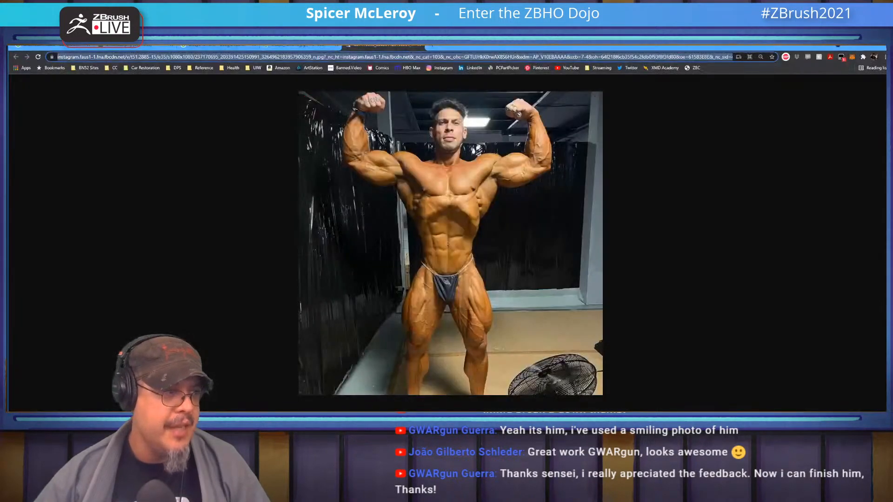
- Open ArtStation in a new browser tab and go to the Store section of the account's own profile
{"action": "left_click", "coordinate": [433, 46]}
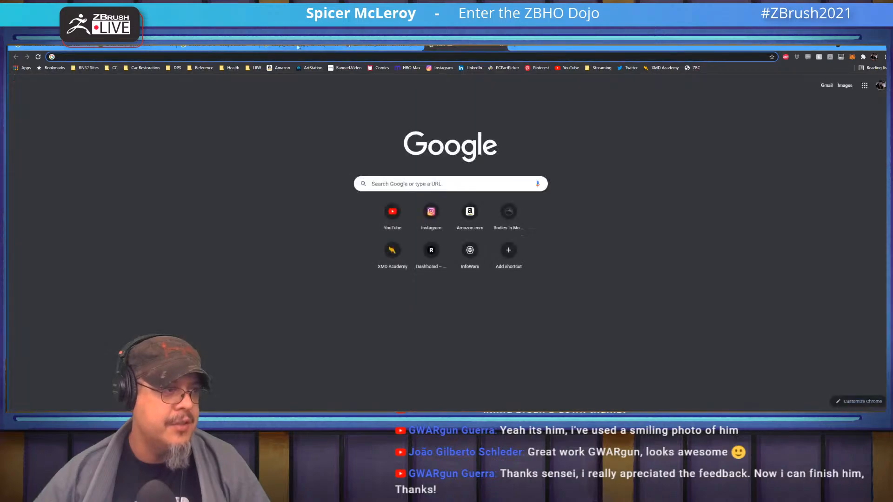
{"action": "left_click", "coordinate": [313, 68]}
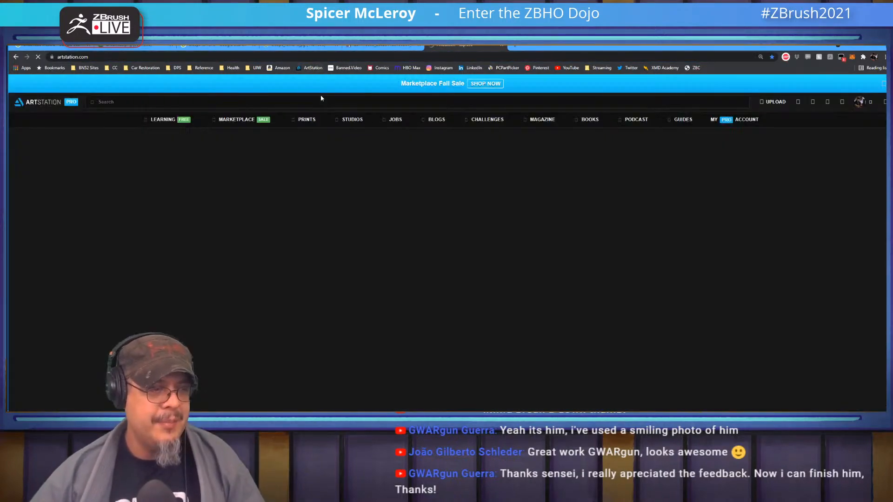
{"action": "left_click", "coordinate": [856, 101]}
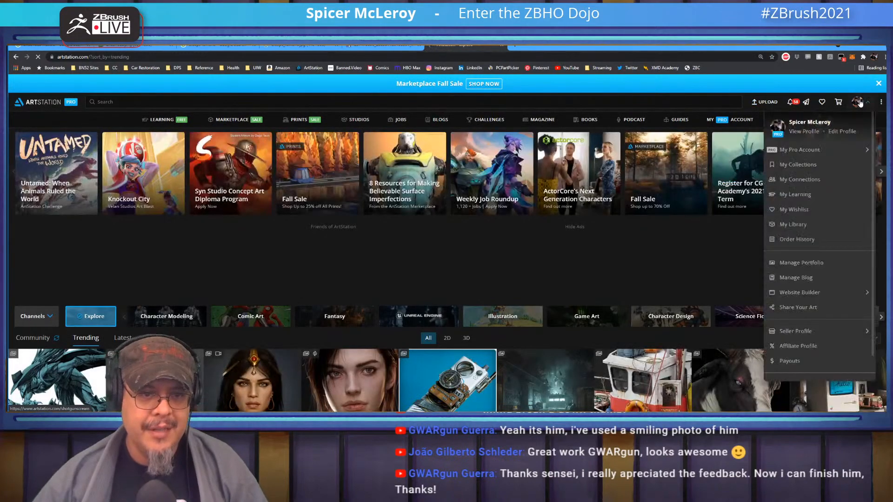
{"action": "left_click", "coordinate": [804, 132]}
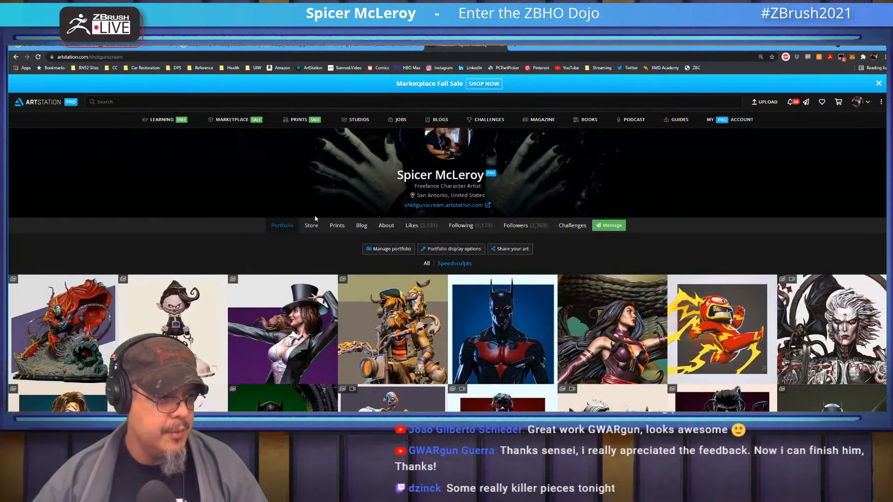
{"action": "left_click", "coordinate": [311, 227]}
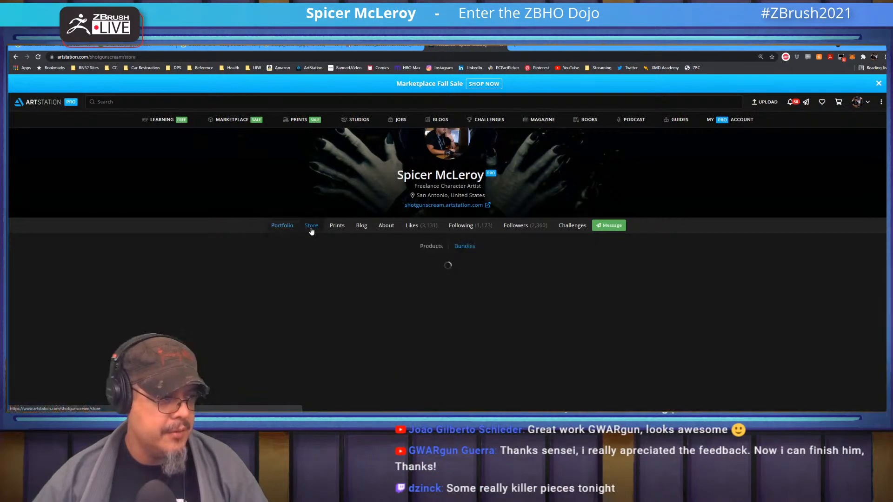
- Look over the anatomy and rendering tutorials in the store and open the Spicy Bundle product page in a new tab
{"action": "scroll", "coordinate": [299, 235], "scroll_direction": "down", "scroll_amount": 1}
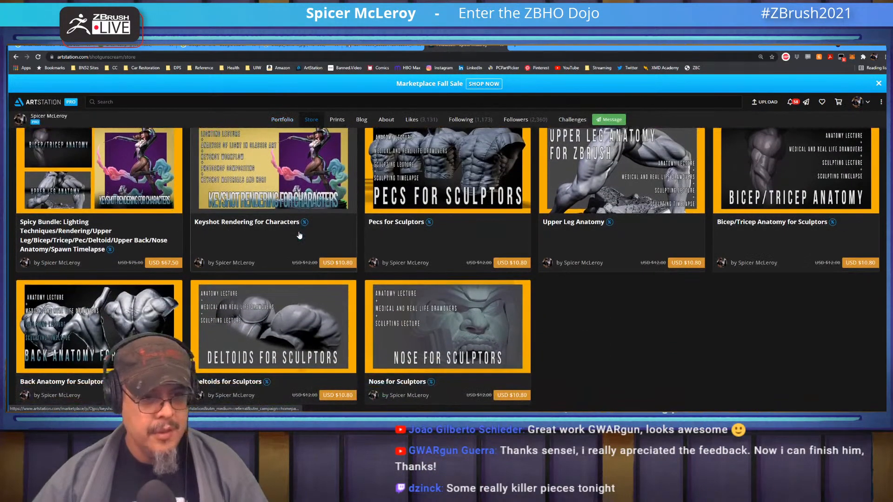
{"action": "scroll", "coordinate": [300, 235], "scroll_direction": "up", "scroll_amount": 1}
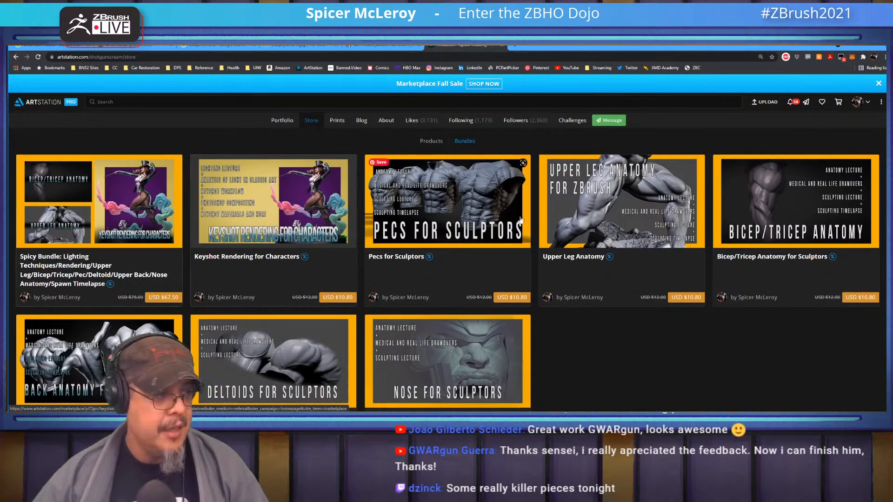
{"action": "scroll", "coordinate": [577, 366], "scroll_direction": "down", "scroll_amount": 1}
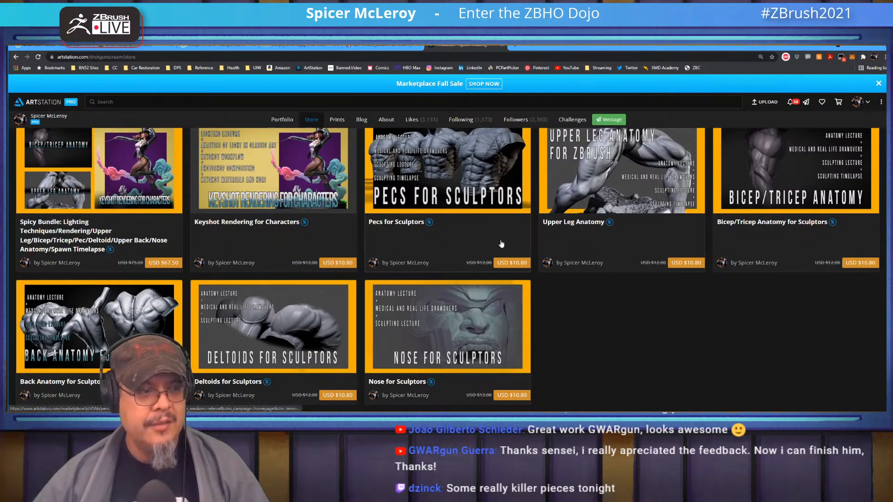
{"action": "scroll", "coordinate": [544, 186], "scroll_direction": "up", "scroll_amount": 1}
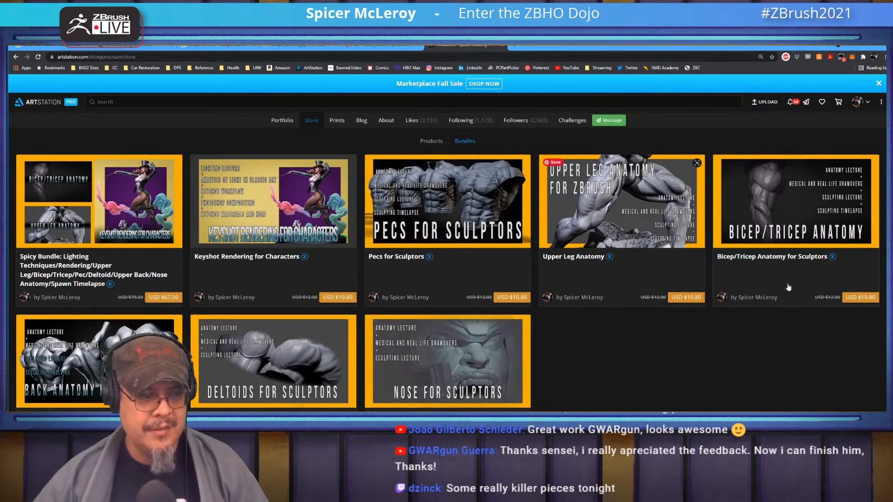
{"action": "scroll", "coordinate": [591, 361], "scroll_direction": "down", "scroll_amount": 1}
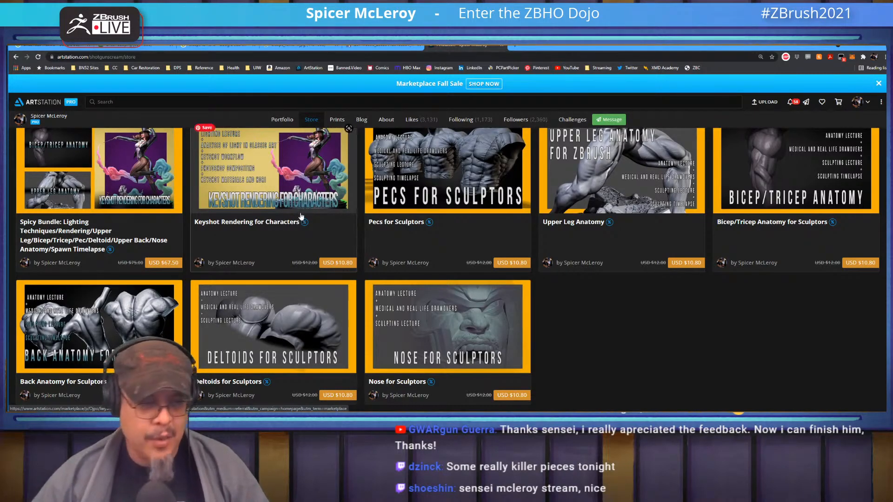
{"action": "scroll", "coordinate": [134, 231], "scroll_direction": "up", "scroll_amount": 2}
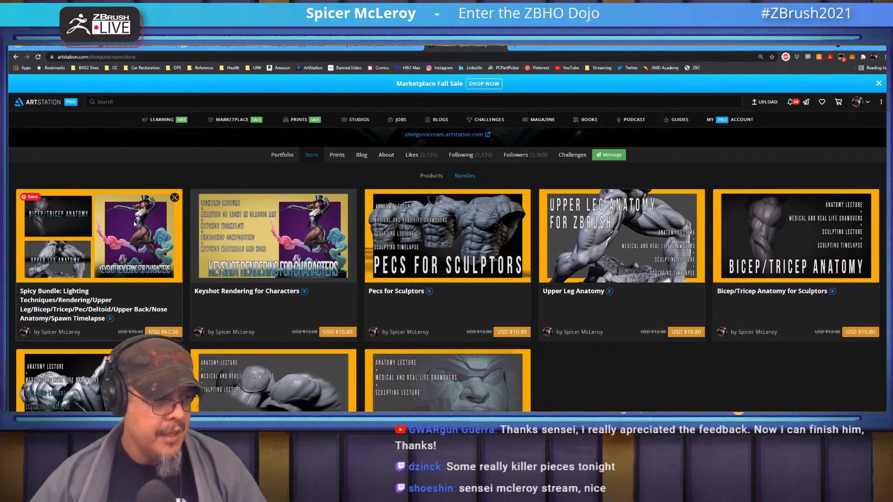
{"action": "left_click", "coordinate": [279, 229]}
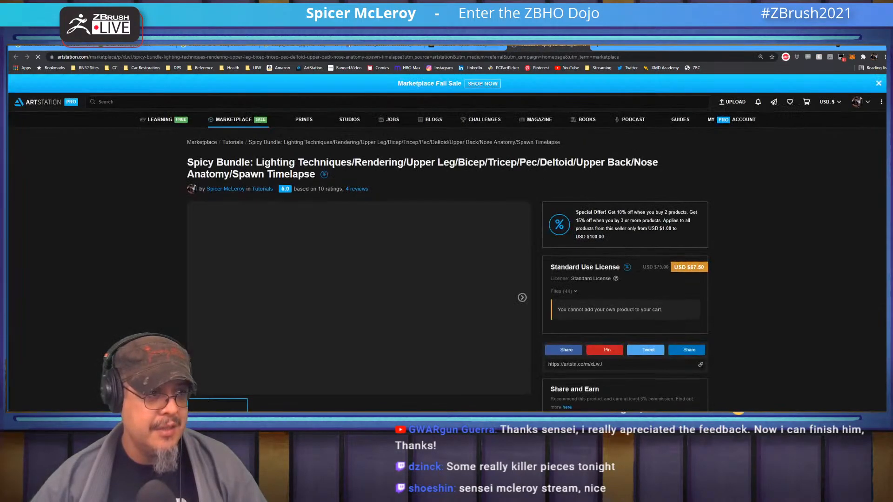
- Return to the store tab, go back to the profile's portfolio and open the Spawn artwork
{"action": "left_click", "coordinate": [466, 46]}
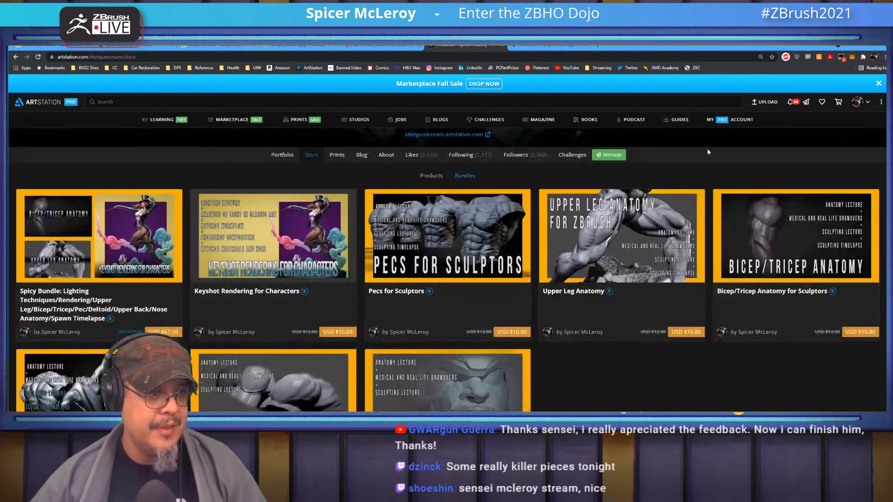
{"action": "left_click", "coordinate": [857, 102]}
{"action": "left_click", "coordinate": [800, 134]}
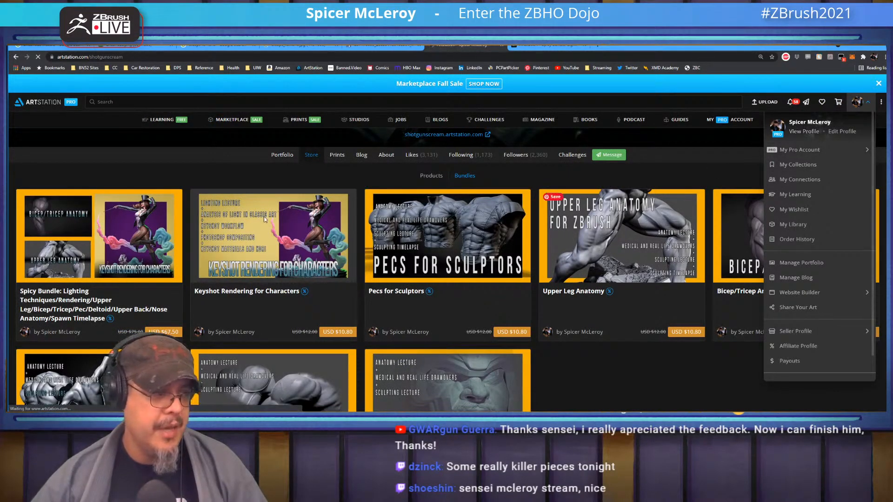
{"action": "scroll", "coordinate": [190, 222], "scroll_direction": "down", "scroll_amount": 3}
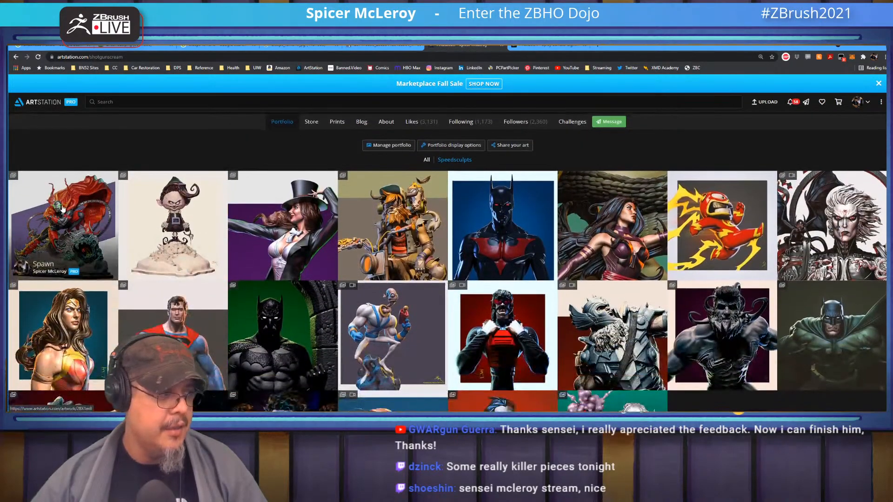
{"action": "left_click", "coordinate": [64, 205]}
- Examine the painted and unpainted renders of the Spawn statue on the artwork page
{"action": "scroll", "coordinate": [596, 244], "scroll_direction": "down", "scroll_amount": 7}
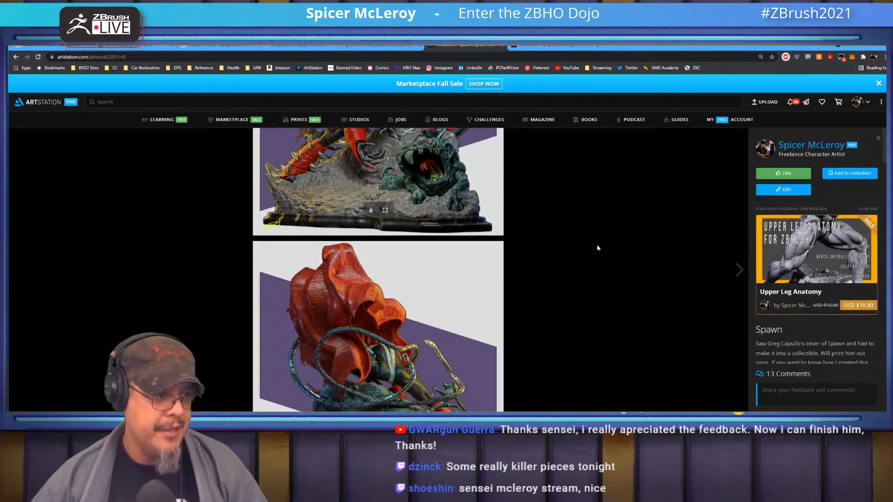
{"action": "scroll", "coordinate": [598, 250], "scroll_direction": "down", "scroll_amount": 20}
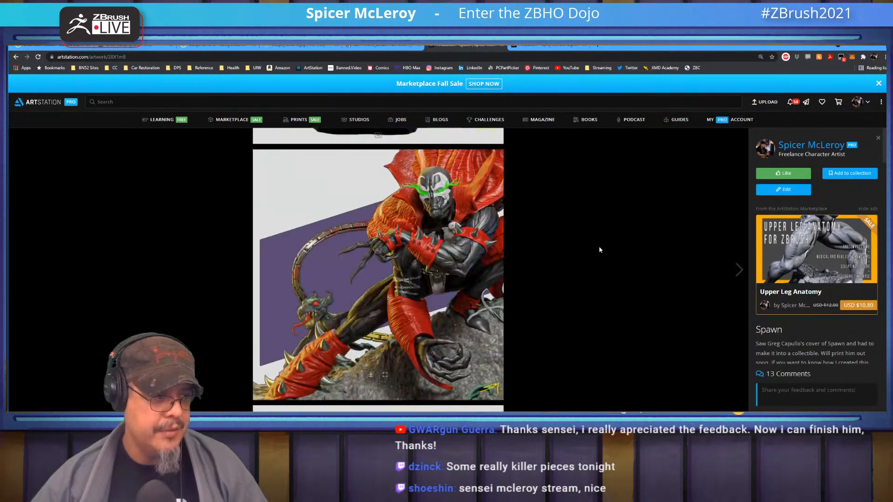
{"action": "scroll", "coordinate": [599, 250], "scroll_direction": "down", "scroll_amount": 15}
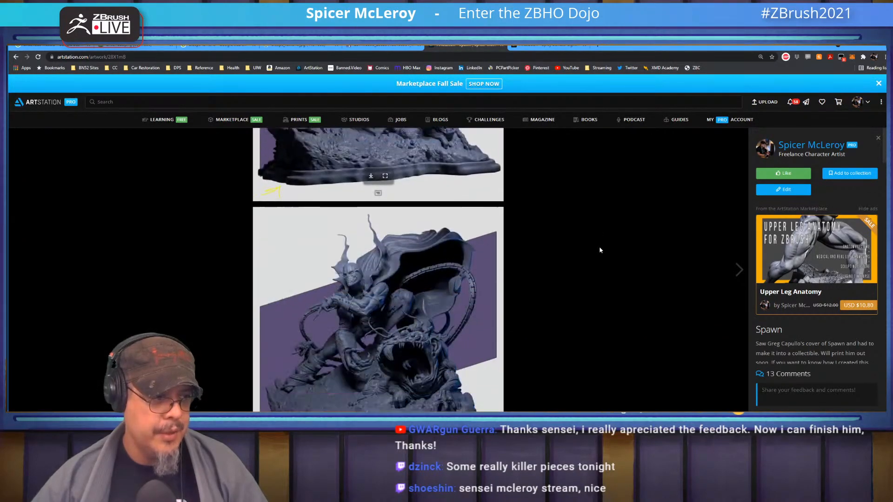
{"action": "scroll", "coordinate": [600, 250], "scroll_direction": "down", "scroll_amount": 5}
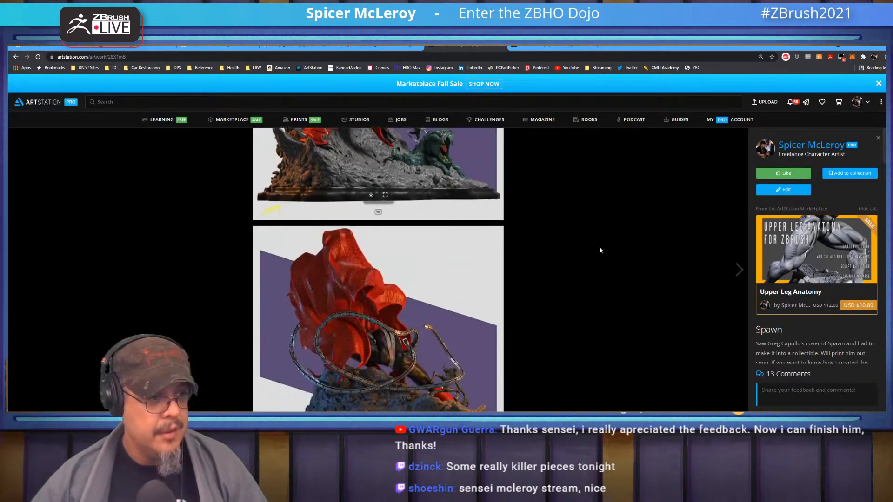
{"action": "scroll", "coordinate": [600, 251], "scroll_direction": "down", "scroll_amount": 10}
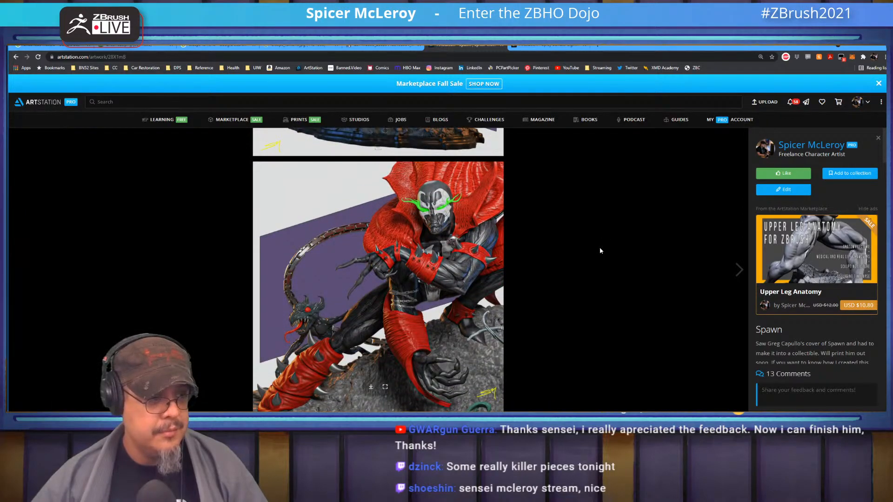
{"action": "scroll", "coordinate": [605, 254], "scroll_direction": "down", "scroll_amount": 10}
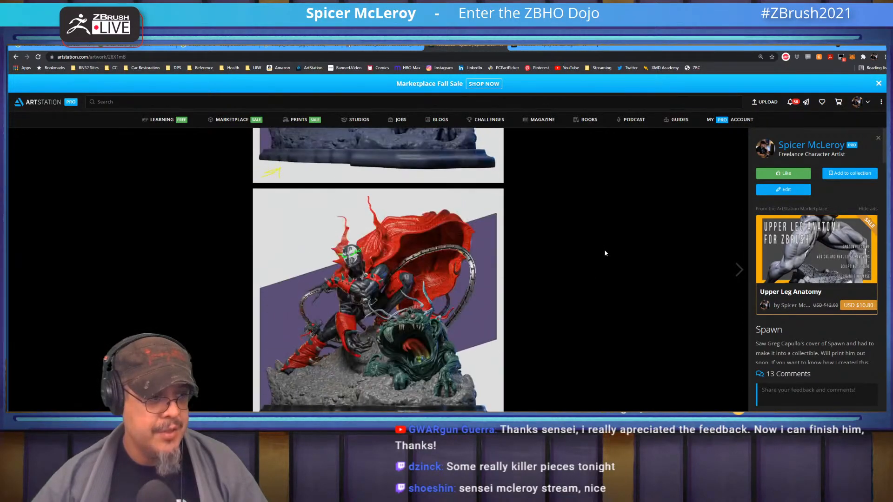
{"action": "scroll", "coordinate": [604, 252], "scroll_direction": "down", "scroll_amount": 10}
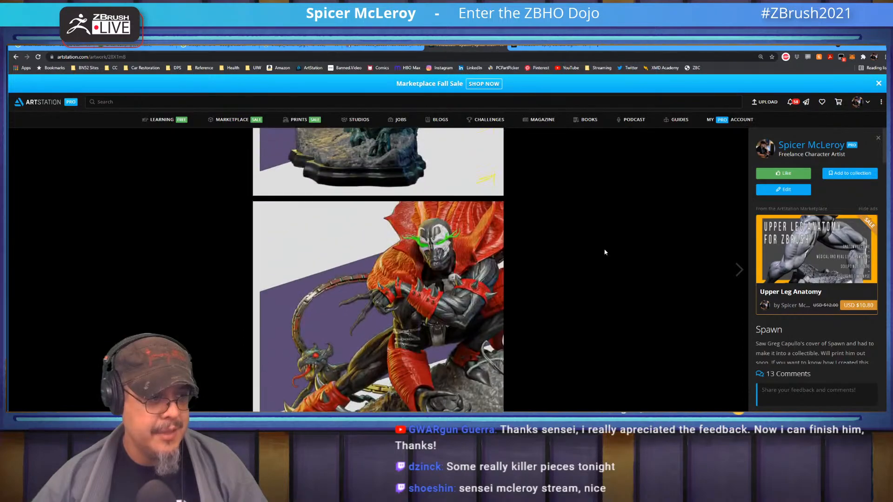
{"action": "scroll", "coordinate": [610, 256], "scroll_direction": "down", "scroll_amount": 5}
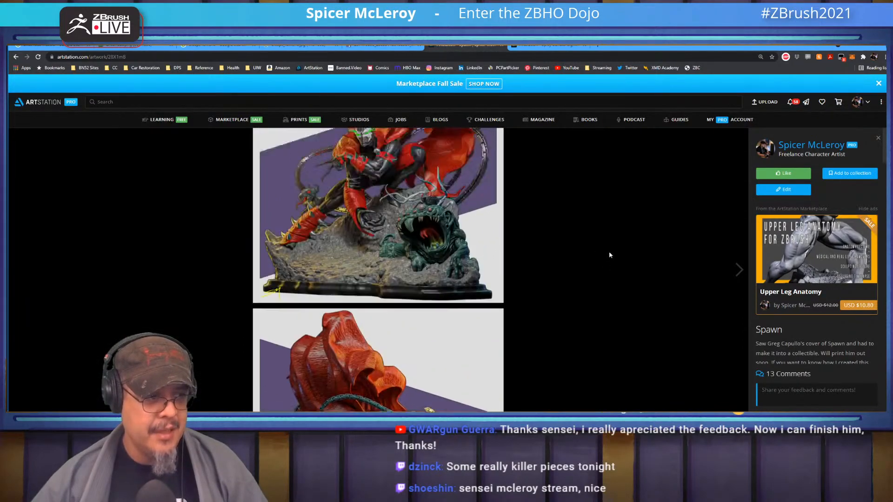
- Switch to the Spicy Bundle product page and review its previews, description, release notes and reviews
{"action": "left_click", "coordinate": [568, 47]}
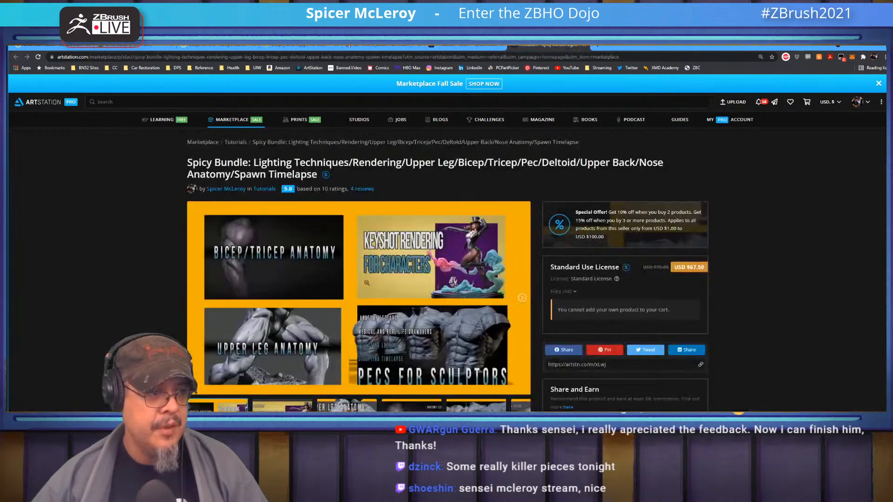
{"action": "scroll", "coordinate": [361, 290], "scroll_direction": "down", "scroll_amount": 4}
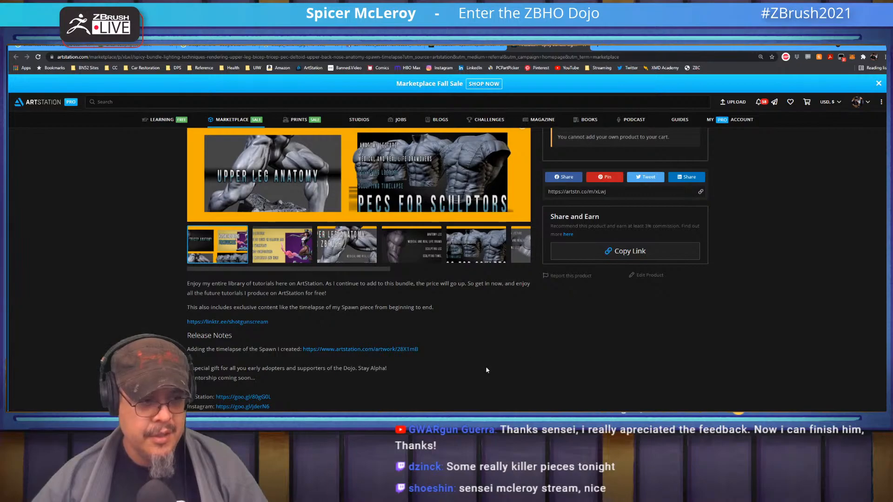
{"action": "scroll", "coordinate": [486, 369], "scroll_direction": "down", "scroll_amount": 4}
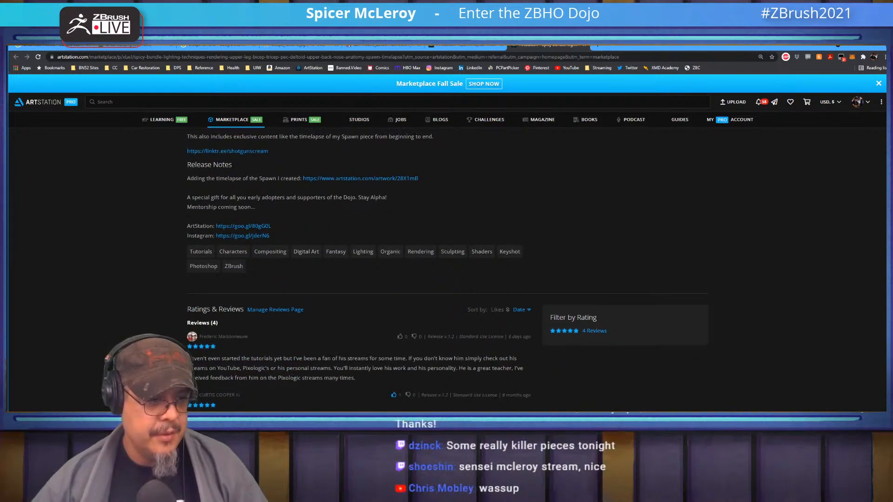
{"action": "scroll", "coordinate": [488, 371], "scroll_direction": "up", "scroll_amount": 10}
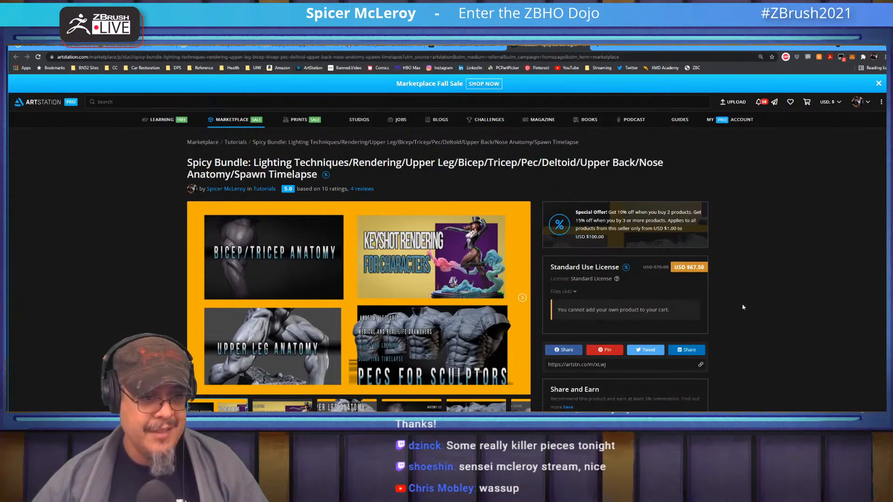
{"action": "scroll", "coordinate": [756, 294], "scroll_direction": "down", "scroll_amount": 3}
{"action": "scroll", "coordinate": [812, 325], "scroll_direction": "up", "scroll_amount": 3}
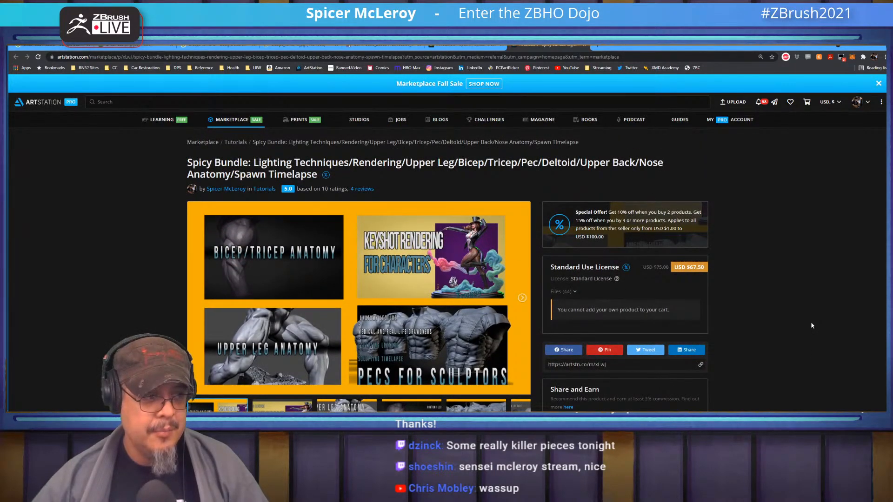
- Copy the Share and Earn link of the Spicy Bundle
{"action": "scroll", "coordinate": [812, 326], "scroll_direction": "down", "scroll_amount": 3}
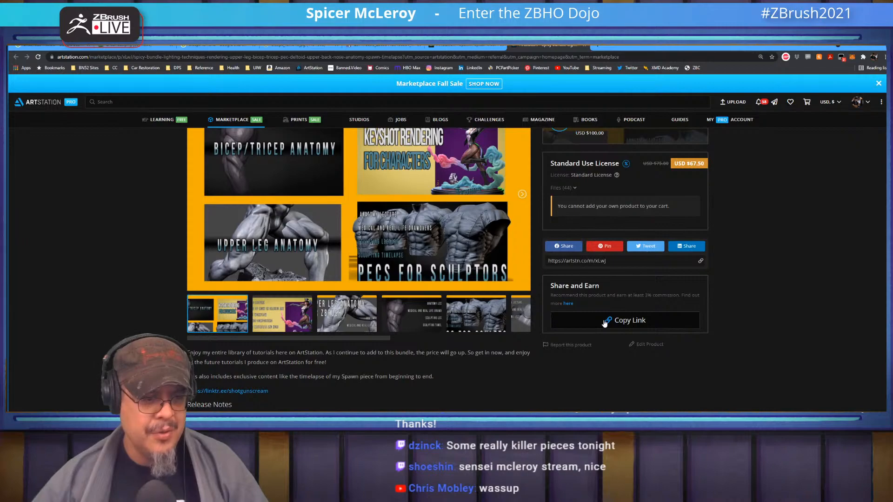
{"action": "left_click", "coordinate": [669, 322]}
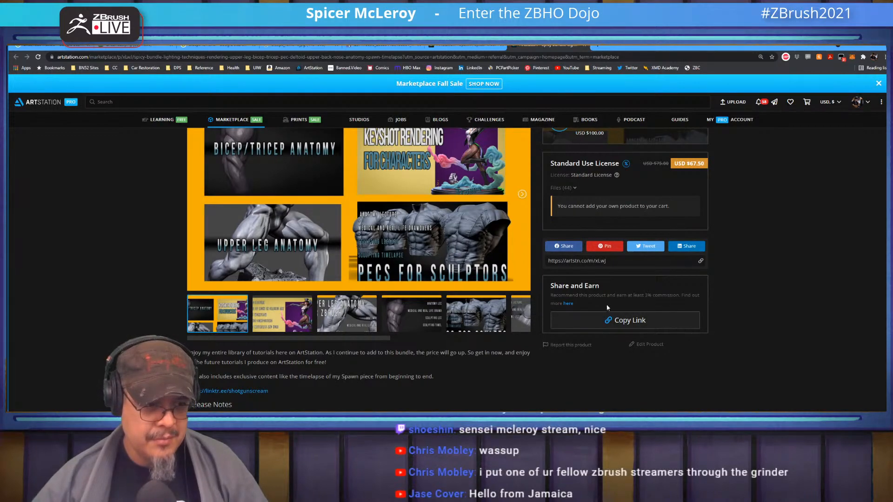
{"action": "scroll", "coordinate": [738, 340], "scroll_direction": "up", "scroll_amount": 3}
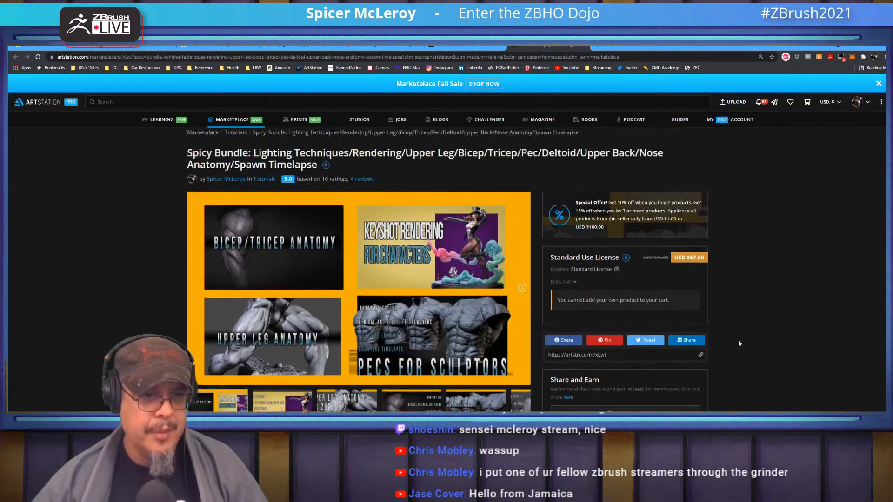
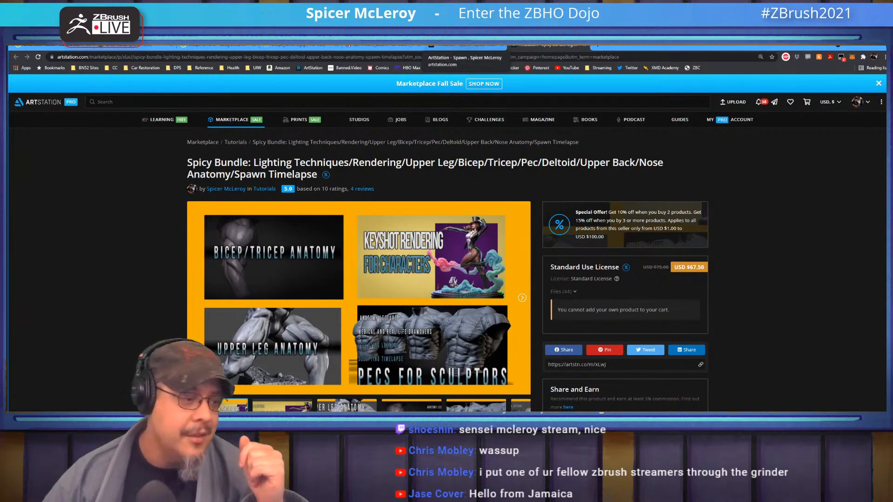
- Look over the Spicy Bundle page again and go back from the Spawn artwork to the portfolio gallery
{"action": "scroll", "coordinate": [407, 201], "scroll_direction": "down", "scroll_amount": 8}
{"action": "scroll", "coordinate": [407, 201], "scroll_direction": "up", "scroll_amount": 5}
{"action": "scroll", "coordinate": [407, 201], "scroll_direction": "up", "scroll_amount": 4}
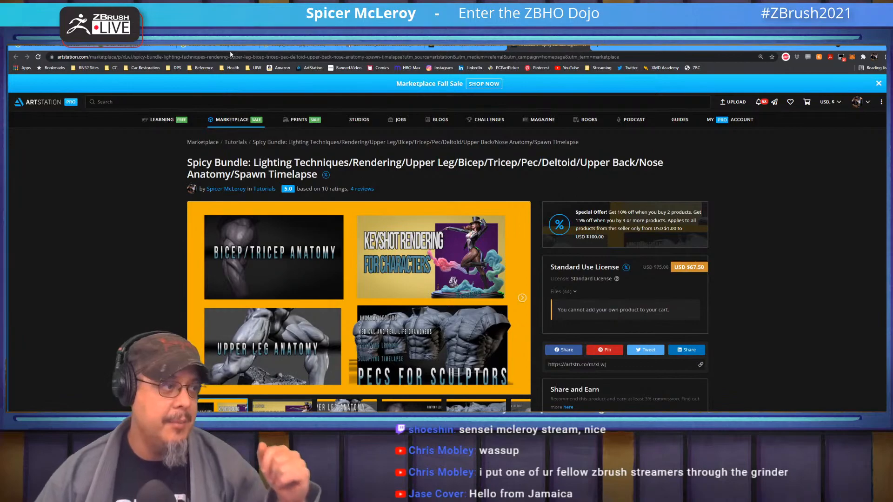
{"action": "left_click", "coordinate": [465, 46]}
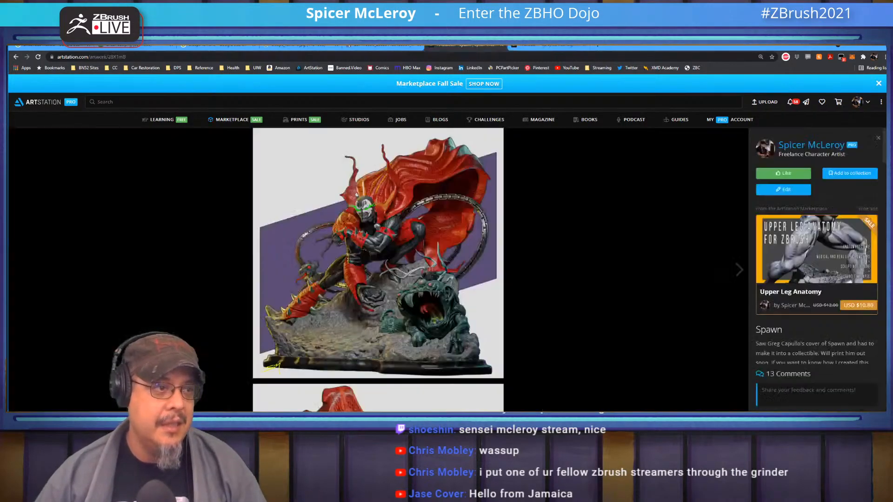
{"action": "left_click", "coordinate": [16, 57]}
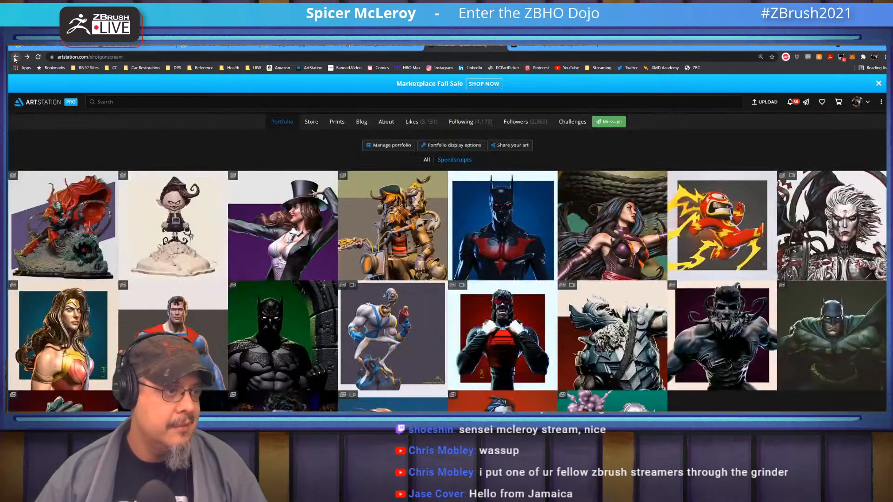
- Show the store's bundle and tutorial listings and the Spicy Bundle page, and switch back to ZBrush
{"action": "left_click", "coordinate": [312, 122]}
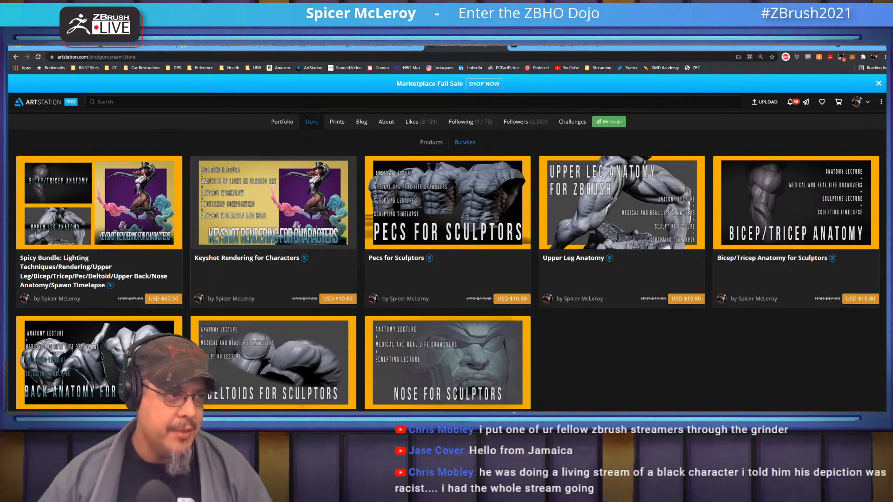
{"action": "left_click", "coordinate": [544, 45]}
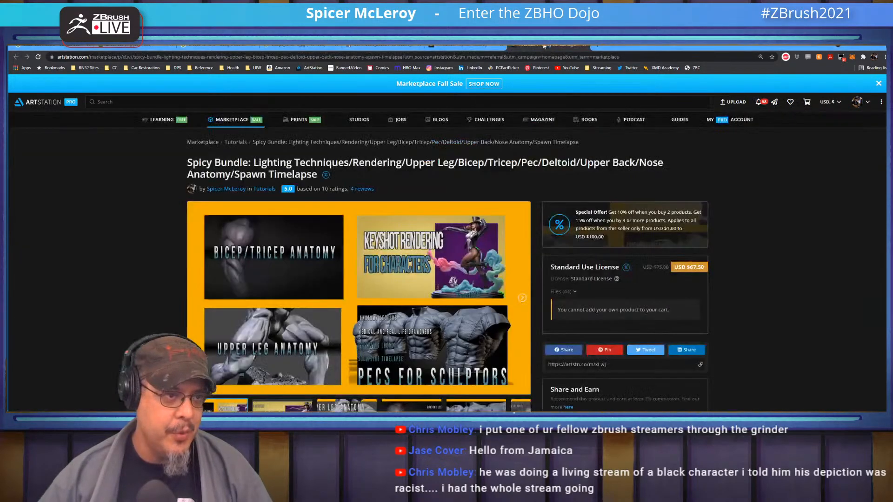
{"action": "left_click", "coordinate": [501, 45]}
{"action": "left_click", "coordinate": [853, 47]}
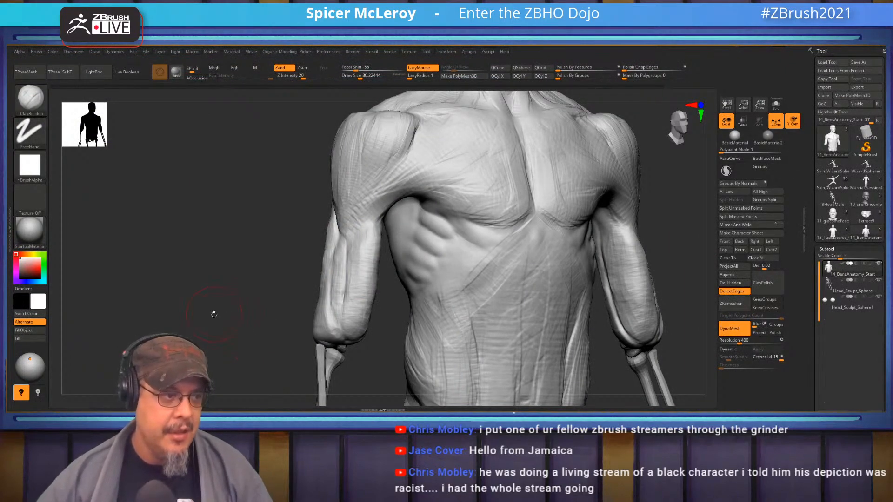
- Enlarge the ClayBuildup brush to a draw size of about 101 and build up the upper triceps below the rear deltoid
{"action": "left_click_drag", "start_coordinate": [254, 311], "coordinate": [384, 285]}
{"action": "mouse_move", "coordinate": [684, 246]}
{"action": "left_mouse_down", "text": "alt"}
{"action": "mouse_move", "coordinate": [634, 287]}
{"action": "mouse_move", "coordinate": [668, 288]}
{"action": "left_mouse_up", "text": "alt"}
{"action": "left_click_drag", "start_coordinate": [660, 240], "coordinate": [578, 254]}
{"action": "right_click_drag", "start_coordinate": [502, 262], "coordinate": [504, 257]}
{"action": "key", "text": "s"}
{"action": "mouse_move", "coordinate": [500, 255]}
{"action": "left_mouse_down"}
{"action": "mouse_move", "coordinate": [516, 287]}
{"action": "mouse_move", "coordinate": [549, 314]}
{"action": "left_mouse_up"}
{"action": "left_click_drag", "start_coordinate": [521, 273], "coordinate": [526, 284]}
{"action": "left_click_drag", "start_coordinate": [494, 241], "coordinate": [551, 308]}
{"action": "mouse_move", "coordinate": [644, 341]}
{"action": "left_mouse_down", "text": "alt"}
{"action": "mouse_move", "coordinate": [611, 249]}
{"action": "mouse_move", "coordinate": [628, 239]}
{"action": "mouse_move", "coordinate": [635, 272]}
{"action": "left_mouse_up", "text": "alt"}
{"action": "mouse_move", "coordinate": [486, 246]}
{"action": "left_mouse_down"}
{"action": "mouse_move", "coordinate": [494, 279]}
{"action": "mouse_move", "coordinate": [502, 245]}
{"action": "mouse_move", "coordinate": [499, 260]}
{"action": "left_mouse_up"}
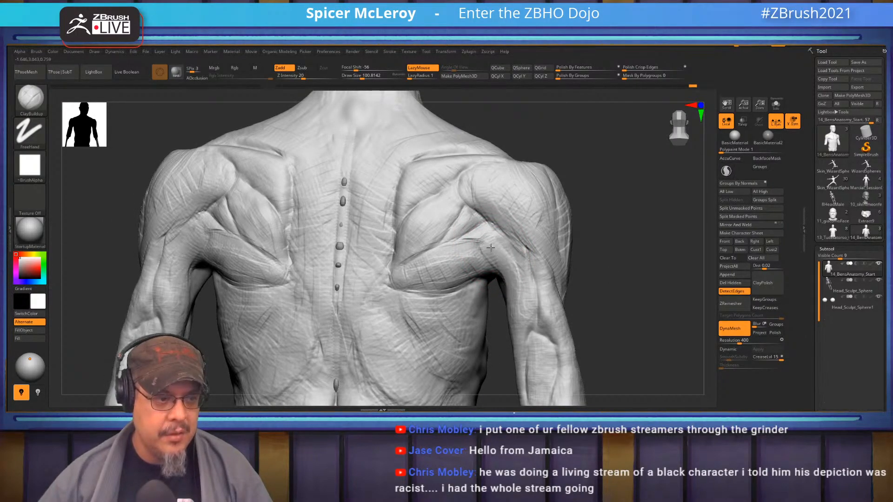
- Sculpt the long head of the triceps where it emerges beside the armpit between the shoulder blade muscles
{"action": "left_click_drag", "start_coordinate": [610, 264], "coordinate": [637, 245]}
{"action": "mouse_move", "coordinate": [578, 272]}
{"action": "left_mouse_down", "text": "alt"}
{"action": "mouse_move", "coordinate": [596, 234]}
{"action": "mouse_move", "coordinate": [599, 251]}
{"action": "mouse_move", "coordinate": [630, 215]}
{"action": "mouse_move", "coordinate": [650, 269]}
{"action": "mouse_move", "coordinate": [509, 278]}
{"action": "left_mouse_up", "text": "alt"}
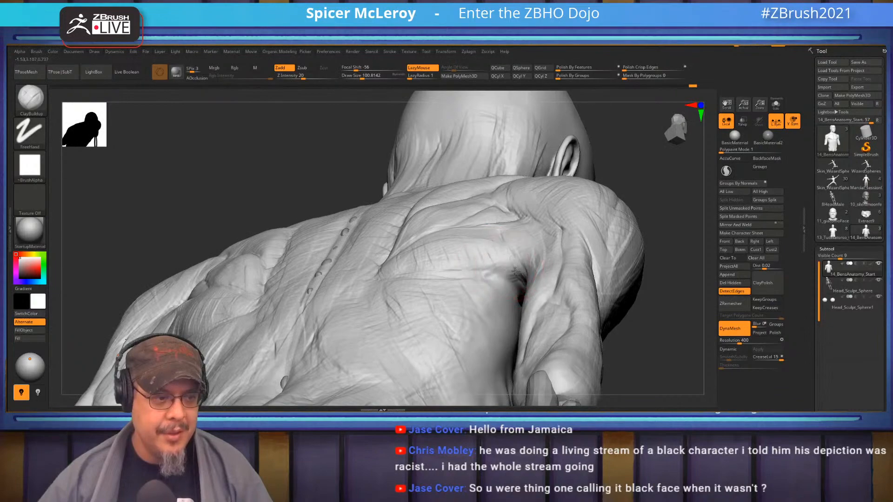
{"action": "left_click_drag", "start_coordinate": [681, 248], "coordinate": [700, 251]}
{"action": "left_click_drag", "start_coordinate": [524, 237], "coordinate": [539, 303]}
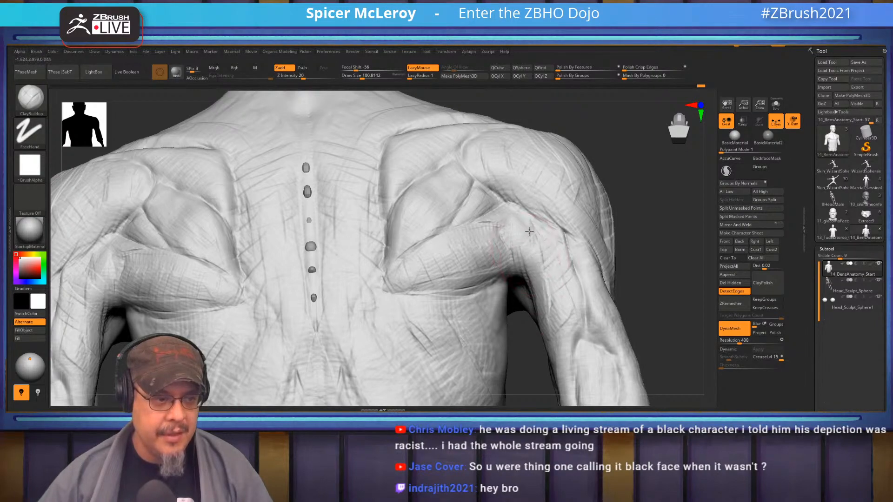
{"action": "mouse_move", "coordinate": [521, 244]}
{"action": "left_mouse_down"}
{"action": "mouse_move", "coordinate": [509, 235]}
{"action": "mouse_move", "coordinate": [523, 267]}
{"action": "left_mouse_up"}
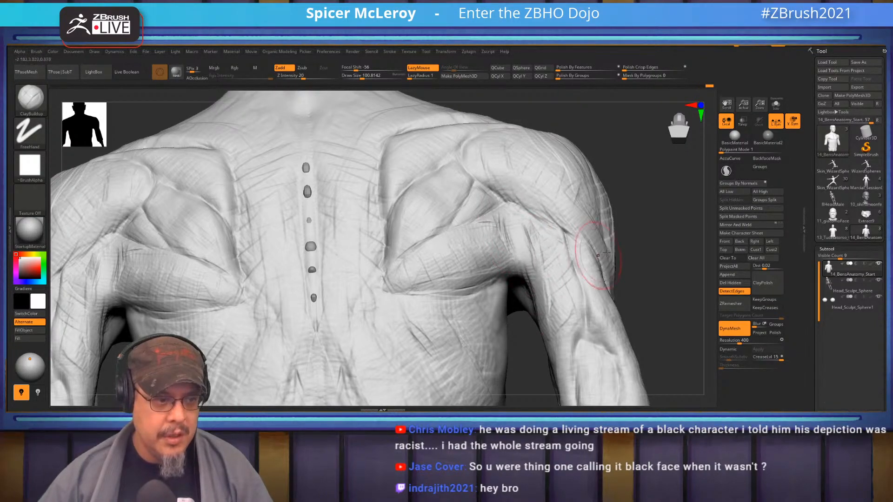
{"action": "right_click_drag", "start_coordinate": [518, 238], "coordinate": [516, 258]}
{"action": "left_click_drag", "start_coordinate": [520, 249], "coordinate": [540, 288]}
{"action": "mouse_move", "coordinate": [518, 217]}
{"action": "left_mouse_down"}
{"action": "mouse_move", "coordinate": [534, 243]}
{"action": "mouse_move", "coordinate": [531, 262]}
{"action": "mouse_move", "coordinate": [516, 239]}
{"action": "mouse_move", "coordinate": [514, 263]}
{"action": "mouse_move", "coordinate": [494, 238]}
{"action": "mouse_move", "coordinate": [464, 246]}
{"action": "mouse_move", "coordinate": [482, 266]}
{"action": "mouse_move", "coordinate": [497, 246]}
{"action": "mouse_move", "coordinate": [514, 268]}
{"action": "mouse_move", "coordinate": [500, 247]}
{"action": "mouse_move", "coordinate": [470, 260]}
{"action": "mouse_move", "coordinate": [421, 254]}
{"action": "mouse_move", "coordinate": [425, 279]}
{"action": "mouse_move", "coordinate": [478, 250]}
{"action": "mouse_move", "coordinate": [486, 265]}
{"action": "mouse_move", "coordinate": [502, 243]}
{"action": "mouse_move", "coordinate": [521, 270]}
{"action": "mouse_move", "coordinate": [504, 245]}
{"action": "left_mouse_up"}
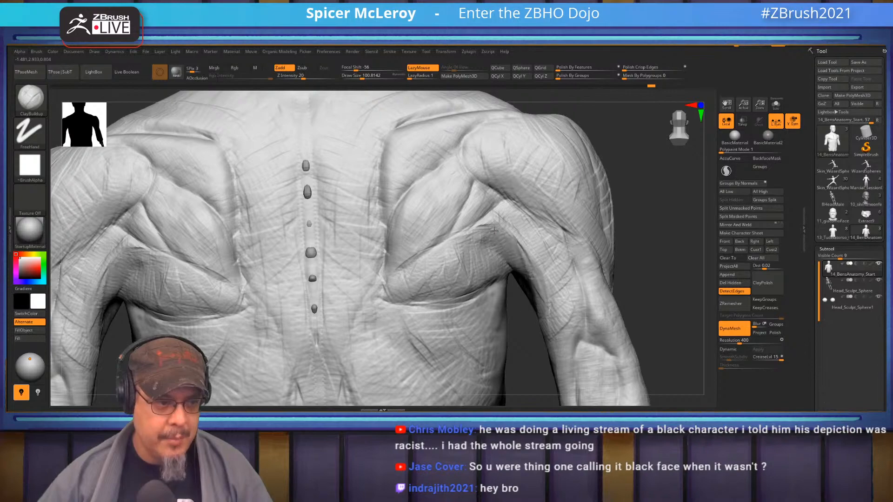
- Fill out the teres major with strokes along its fibres from the lower shoulder blade toward the armpit
{"action": "mouse_move", "coordinate": [646, 239]}
{"action": "left_mouse_down"}
{"action": "mouse_move", "coordinate": [676, 210]}
{"action": "mouse_move", "coordinate": [502, 183]}
{"action": "mouse_move", "coordinate": [533, 280]}
{"action": "mouse_move", "coordinate": [520, 247]}
{"action": "left_mouse_up"}
{"action": "left_click_drag", "start_coordinate": [650, 242], "coordinate": [623, 239]}
{"action": "mouse_move", "coordinate": [559, 233]}
{"action": "right_mouse_down", "text": "alt"}
{"action": "mouse_move", "coordinate": [557, 260]}
{"action": "mouse_move", "coordinate": [535, 247]}
{"action": "right_mouse_up", "text": "alt"}
{"action": "right_click_drag", "start_coordinate": [540, 228], "coordinate": [556, 233]}
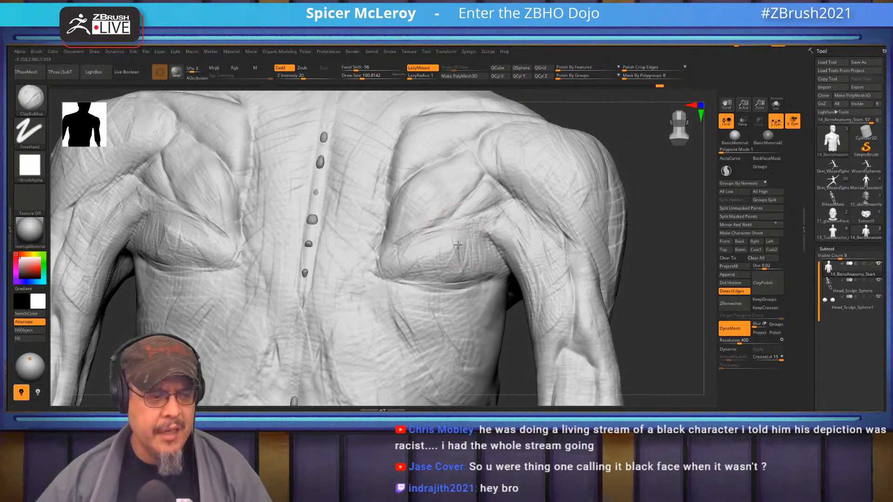
{"action": "mouse_move", "coordinate": [437, 260]}
{"action": "left_mouse_down"}
{"action": "mouse_move", "coordinate": [447, 238]}
{"action": "mouse_move", "coordinate": [488, 264]}
{"action": "left_mouse_up"}
{"action": "right_click_drag", "start_coordinate": [418, 250], "coordinate": [429, 246]}
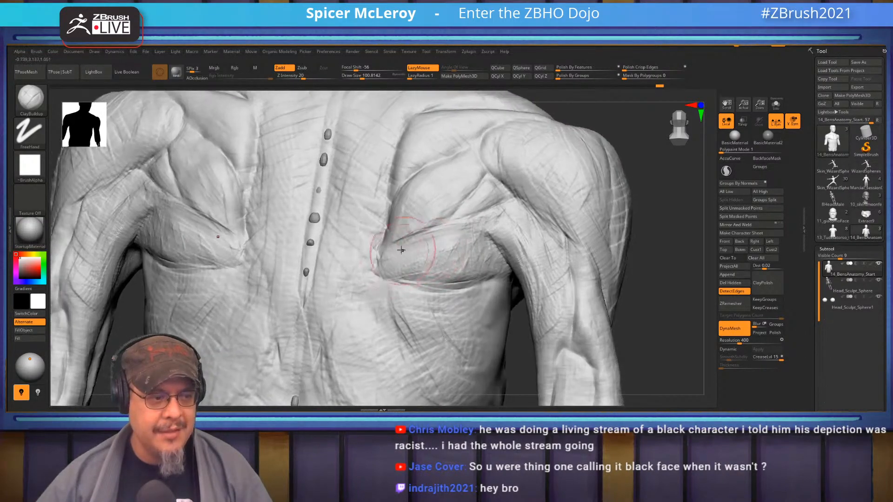
{"action": "mouse_move", "coordinate": [413, 266]}
{"action": "left_mouse_down"}
{"action": "mouse_move", "coordinate": [467, 270]}
{"action": "mouse_move", "coordinate": [460, 270]}
{"action": "left_mouse_up"}
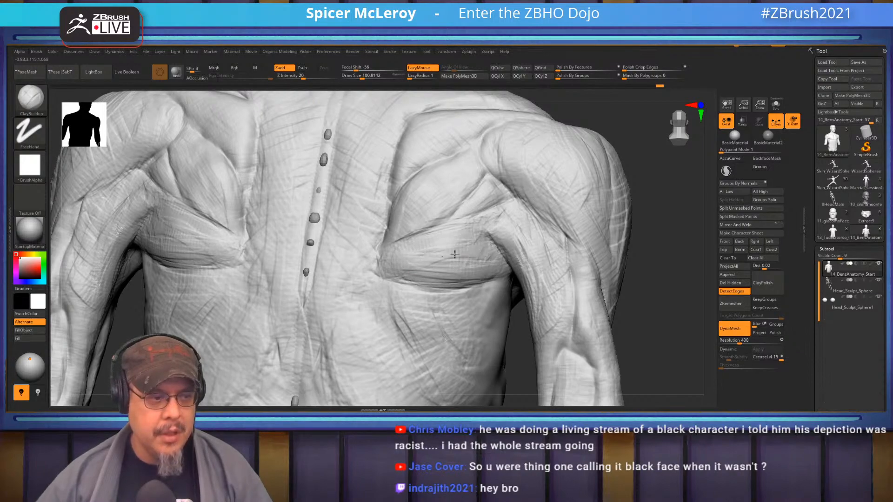
{"action": "mouse_move", "coordinate": [450, 235]}
{"action": "right_mouse_down"}
{"action": "mouse_move", "coordinate": [442, 253]}
{"action": "mouse_move", "coordinate": [505, 234]}
{"action": "mouse_move", "coordinate": [494, 247]}
{"action": "right_mouse_up"}
{"action": "left_click_drag", "start_coordinate": [486, 253], "coordinate": [500, 223]}
{"action": "mouse_move", "coordinate": [500, 223]}
{"action": "right_mouse_down"}
{"action": "mouse_move", "coordinate": [492, 232]}
{"action": "mouse_move", "coordinate": [500, 210]}
{"action": "mouse_move", "coordinate": [519, 216]}
{"action": "right_mouse_up"}
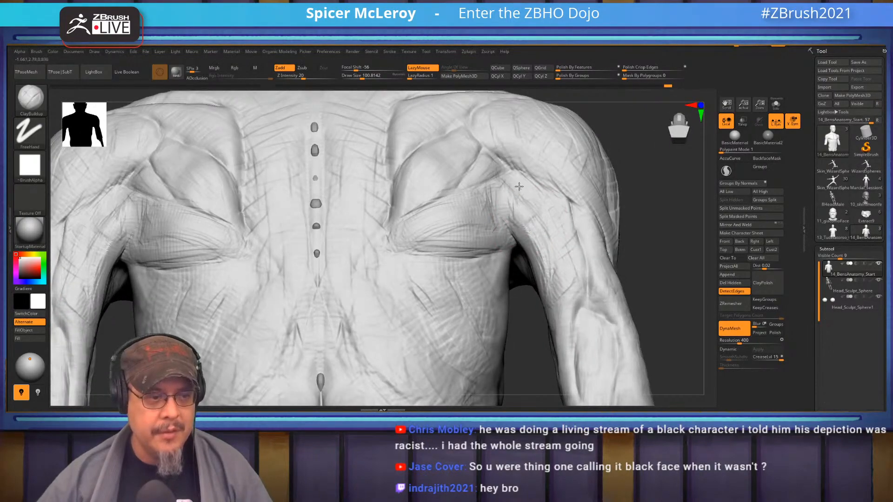
- Shape the outer head of the triceps along the back and side of the upper arm
{"action": "mouse_move", "coordinate": [537, 221]}
{"action": "right_mouse_down"}
{"action": "mouse_move", "coordinate": [557, 302]}
{"action": "mouse_move", "coordinate": [539, 302]}
{"action": "mouse_move", "coordinate": [506, 248]}
{"action": "right_mouse_up"}
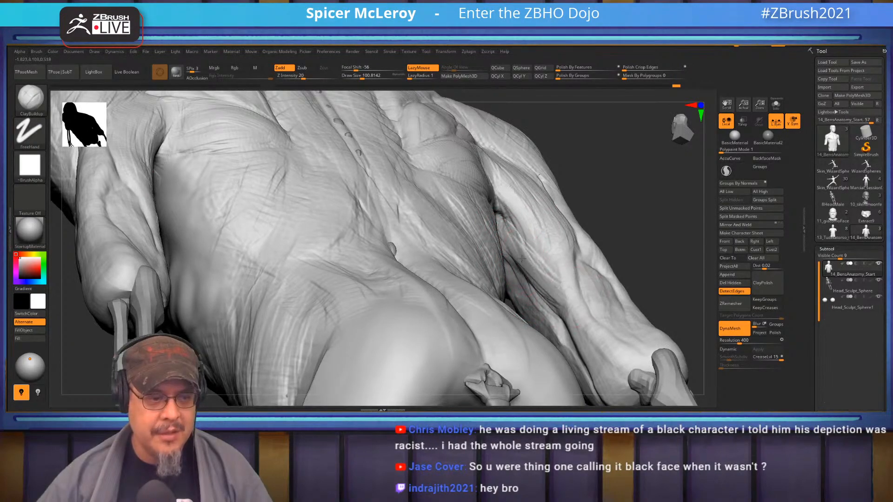
{"action": "right_click_drag", "start_coordinate": [546, 282], "coordinate": [567, 303]}
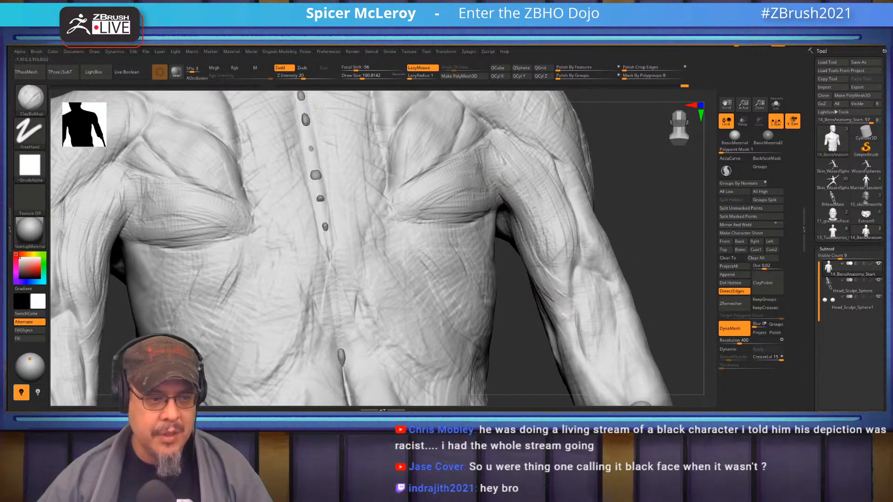
{"action": "mouse_move", "coordinate": [581, 253]}
{"action": "right_mouse_down"}
{"action": "mouse_move", "coordinate": [532, 219]}
{"action": "mouse_move", "coordinate": [530, 207]}
{"action": "right_mouse_up"}
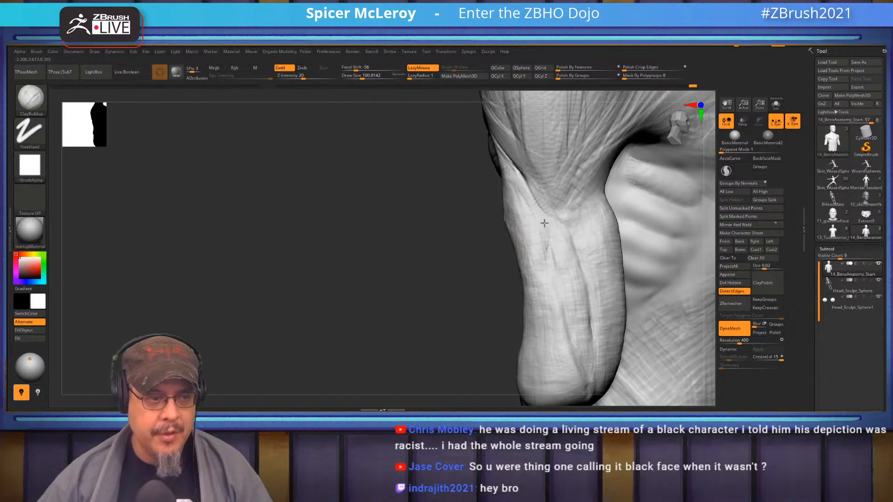
{"action": "right_click_drag", "start_coordinate": [541, 251], "coordinate": [519, 243]}
{"action": "key", "text": "space"}
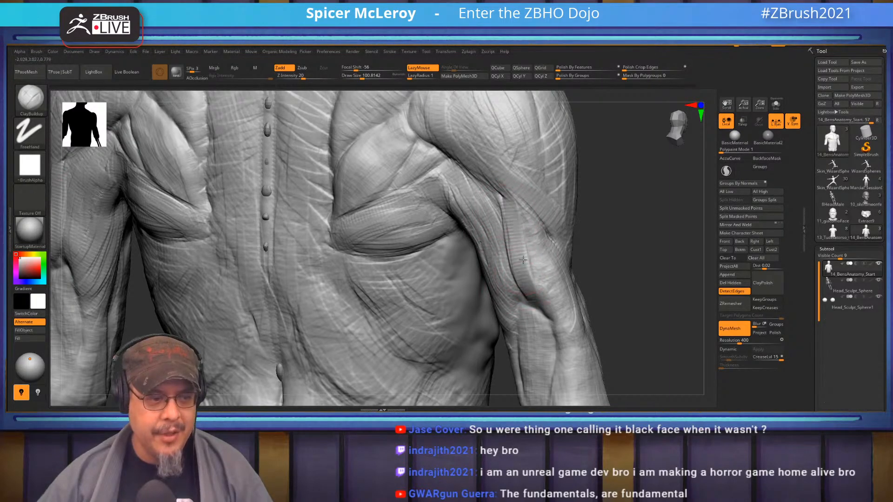
{"action": "right_click_drag", "start_coordinate": [606, 228], "coordinate": [565, 219]}
{"action": "right_click_drag", "start_coordinate": [620, 212], "coordinate": [520, 254]}
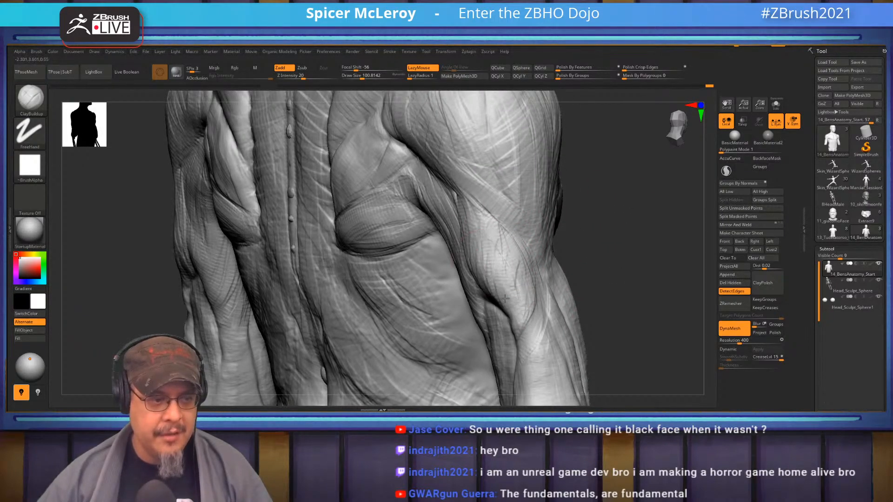
{"action": "mouse_move", "coordinate": [585, 291]}
{"action": "right_mouse_down"}
{"action": "mouse_move", "coordinate": [525, 312]}
{"action": "mouse_move", "coordinate": [500, 223]}
{"action": "right_mouse_up"}
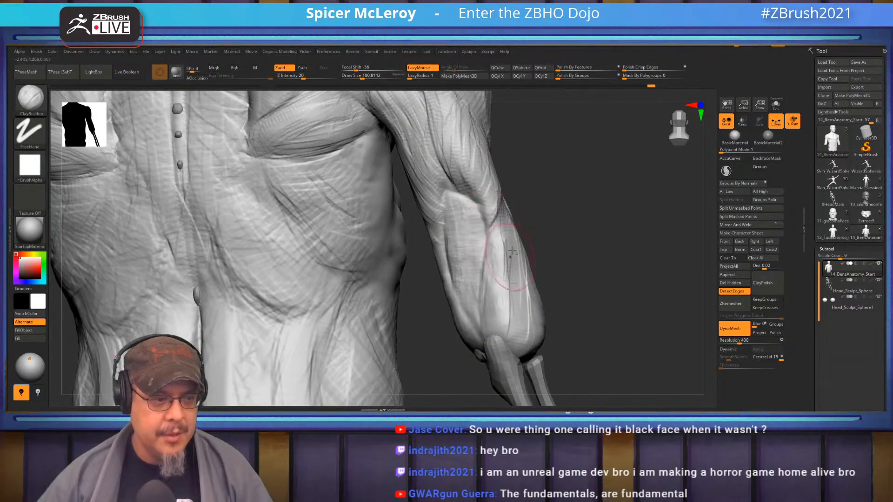
- Build up the lower triceps around the flat tendon, from mid upper arm down to the elbow
{"action": "mouse_move", "coordinate": [503, 235]}
{"action": "left_mouse_down"}
{"action": "mouse_move", "coordinate": [501, 345]}
{"action": "mouse_move", "coordinate": [493, 331]}
{"action": "mouse_move", "coordinate": [505, 362]}
{"action": "mouse_move", "coordinate": [482, 308]}
{"action": "mouse_move", "coordinate": [503, 326]}
{"action": "left_mouse_up"}
{"action": "left_click_drag", "start_coordinate": [600, 223], "coordinate": [560, 224]}
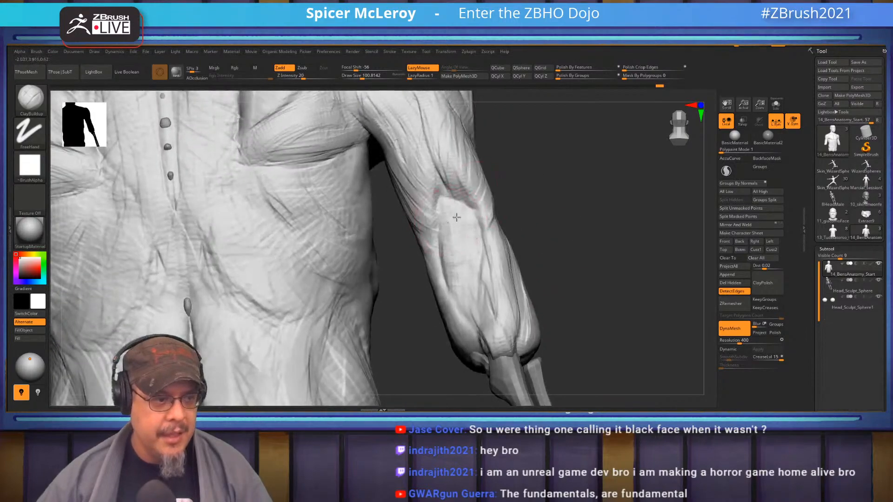
{"action": "mouse_move", "coordinate": [461, 212]}
{"action": "left_mouse_down"}
{"action": "mouse_move", "coordinate": [458, 231]}
{"action": "mouse_move", "coordinate": [467, 260]}
{"action": "mouse_move", "coordinate": [487, 271]}
{"action": "mouse_move", "coordinate": [481, 293]}
{"action": "mouse_move", "coordinate": [496, 325]}
{"action": "mouse_move", "coordinate": [499, 306]}
{"action": "mouse_move", "coordinate": [480, 294]}
{"action": "mouse_move", "coordinate": [484, 248]}
{"action": "mouse_move", "coordinate": [448, 241]}
{"action": "mouse_move", "coordinate": [471, 224]}
{"action": "mouse_move", "coordinate": [494, 304]}
{"action": "left_mouse_up"}
{"action": "mouse_move", "coordinate": [552, 297]}
{"action": "left_mouse_down"}
{"action": "mouse_move", "coordinate": [586, 217]}
{"action": "mouse_move", "coordinate": [507, 334]}
{"action": "mouse_move", "coordinate": [495, 323]}
{"action": "left_mouse_up"}
{"action": "left_click_drag", "start_coordinate": [418, 252], "coordinate": [476, 338]}
{"action": "left_click_drag", "start_coordinate": [446, 288], "coordinate": [483, 324]}
{"action": "mouse_move", "coordinate": [554, 198]}
{"action": "left_mouse_down"}
{"action": "mouse_move", "coordinate": [568, 225]}
{"action": "mouse_move", "coordinate": [568, 276]}
{"action": "left_mouse_up"}
{"action": "mouse_move", "coordinate": [538, 211]}
{"action": "left_mouse_down"}
{"action": "mouse_move", "coordinate": [522, 234]}
{"action": "mouse_move", "coordinate": [540, 249]}
{"action": "mouse_move", "coordinate": [535, 261]}
{"action": "mouse_move", "coordinate": [584, 242]}
{"action": "left_mouse_up"}
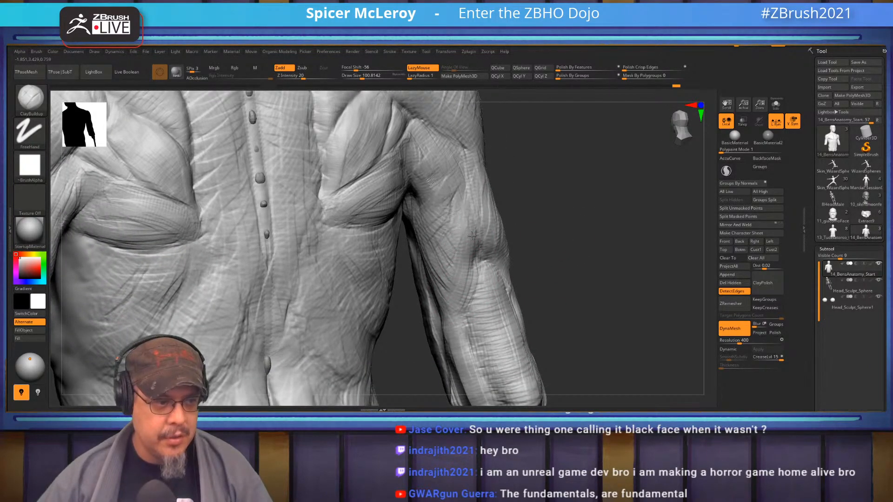
- Define the inner head of the triceps beside the tendon with long strokes down to the elbow
{"action": "mouse_move", "coordinate": [547, 281]}
{"action": "left_mouse_down"}
{"action": "mouse_move", "coordinate": [554, 217]}
{"action": "mouse_move", "coordinate": [462, 252]}
{"action": "left_mouse_up"}
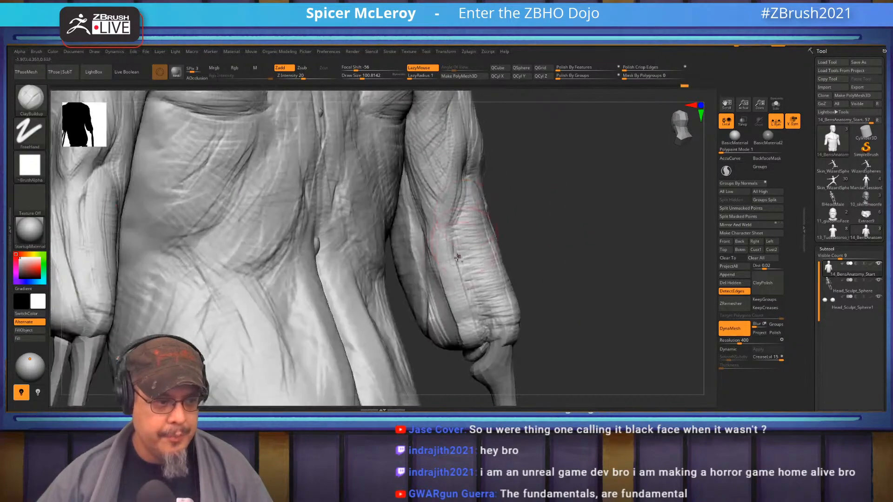
{"action": "mouse_move", "coordinate": [447, 219]}
{"action": "left_mouse_down"}
{"action": "mouse_move", "coordinate": [456, 257]}
{"action": "mouse_move", "coordinate": [481, 282]}
{"action": "mouse_move", "coordinate": [447, 303]}
{"action": "left_mouse_up"}
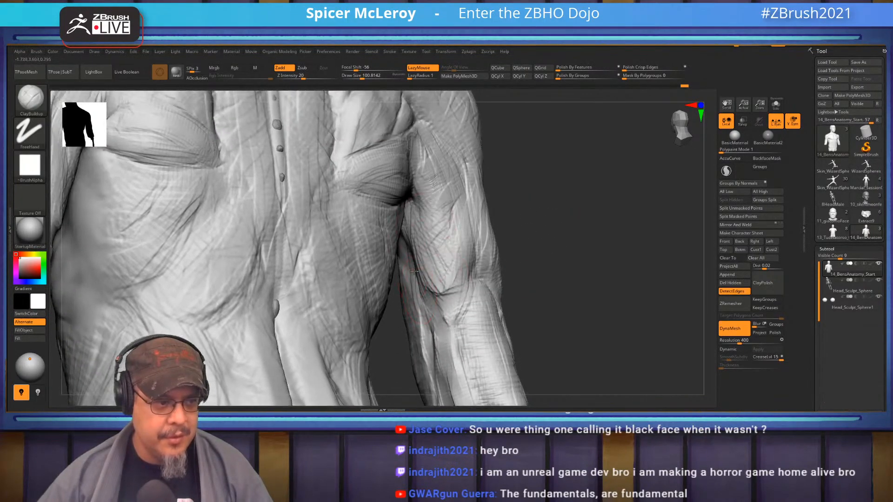
{"action": "left_click_drag", "start_coordinate": [540, 256], "coordinate": [460, 200]}
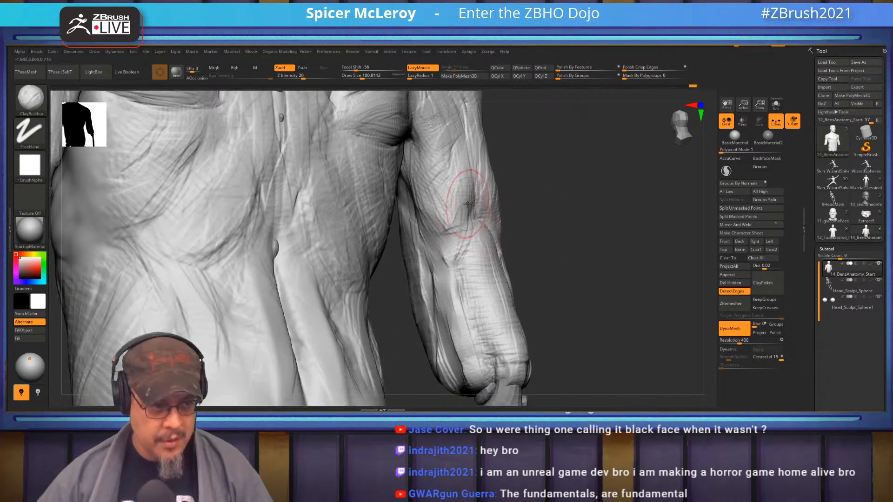
{"action": "left_click_drag", "start_coordinate": [537, 237], "coordinate": [441, 185]}
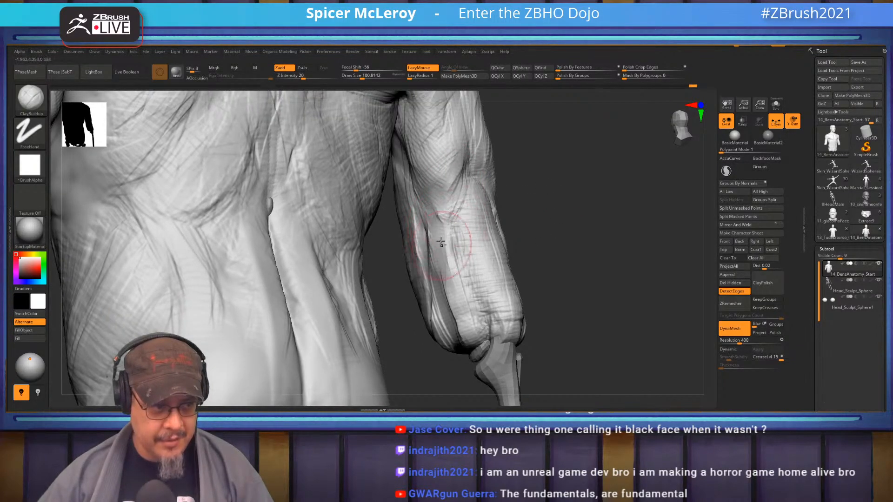
{"action": "left_click_drag", "start_coordinate": [437, 264], "coordinate": [460, 330]}
{"action": "left_click_drag", "start_coordinate": [449, 298], "coordinate": [463, 337]}
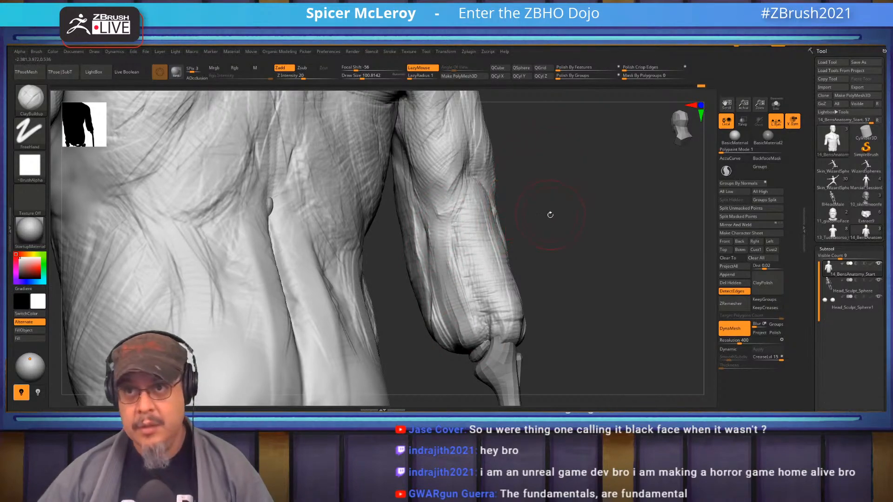
{"action": "mouse_move", "coordinate": [573, 213]}
{"action": "left_mouse_down"}
{"action": "mouse_move", "coordinate": [576, 228]}
{"action": "mouse_move", "coordinate": [465, 215]}
{"action": "left_mouse_up"}
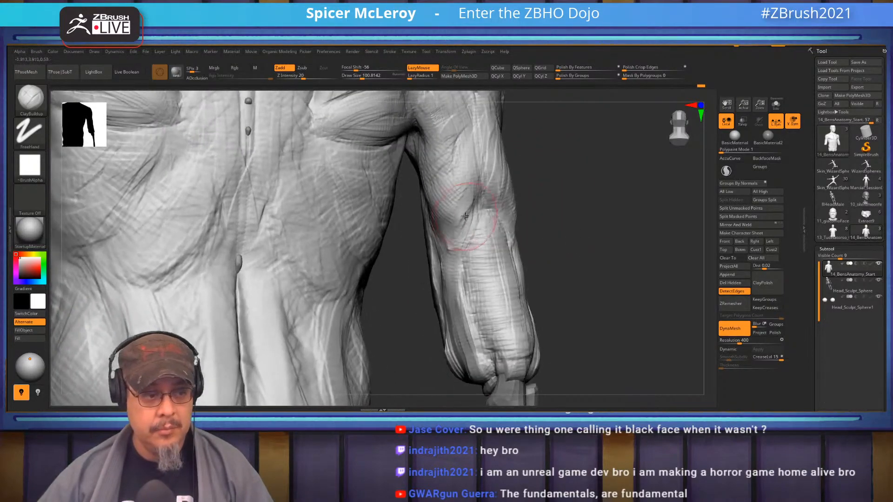
{"action": "left_click_drag", "start_coordinate": [454, 266], "coordinate": [464, 345]}
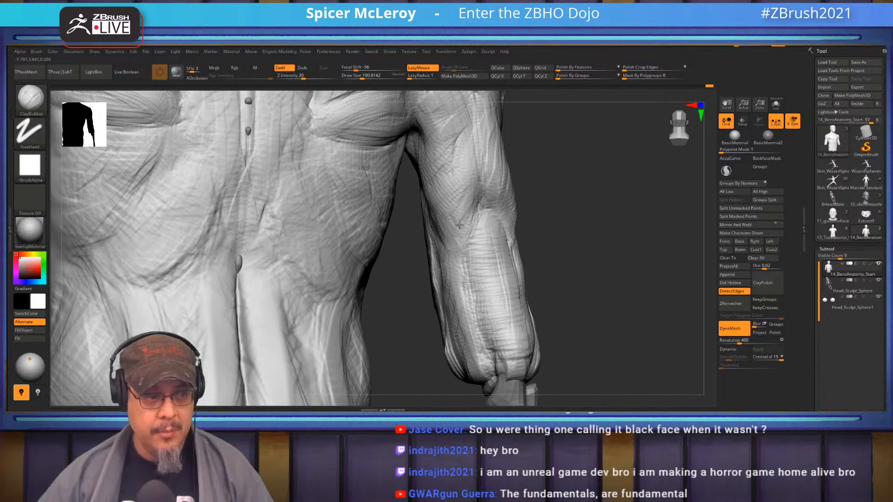
- Refine the lower end of the outer triceps head and its transition into the tendon above the elbow
{"action": "left_click_drag", "start_coordinate": [573, 201], "coordinate": [595, 167]}
{"action": "mouse_move", "coordinate": [623, 230]}
{"action": "left_mouse_down"}
{"action": "mouse_move", "coordinate": [612, 232]}
{"action": "mouse_move", "coordinate": [619, 218]}
{"action": "mouse_move", "coordinate": [492, 245]}
{"action": "left_mouse_up"}
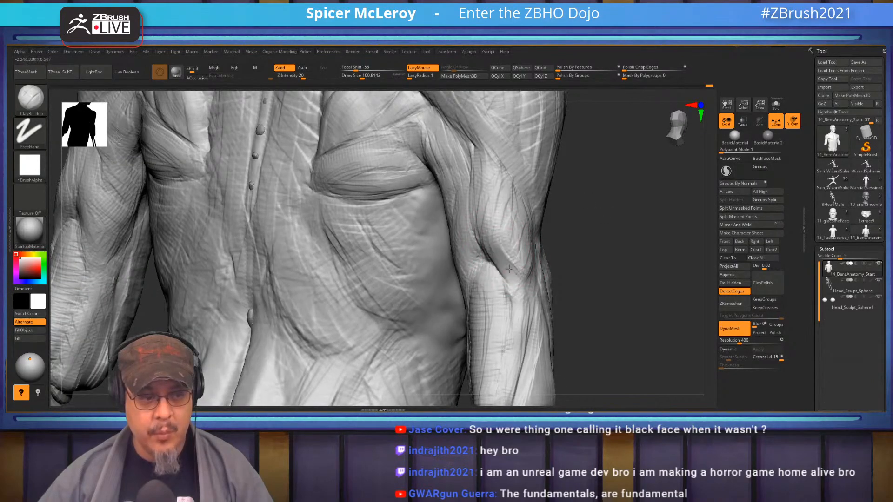
{"action": "left_click_drag", "start_coordinate": [556, 255], "coordinate": [524, 272]}
{"action": "mouse_move", "coordinate": [545, 232]}
{"action": "left_mouse_down"}
{"action": "mouse_move", "coordinate": [535, 263]}
{"action": "mouse_move", "coordinate": [512, 261]}
{"action": "mouse_move", "coordinate": [523, 239]}
{"action": "left_mouse_up"}
{"action": "mouse_move", "coordinate": [435, 300]}
{"action": "left_mouse_down"}
{"action": "mouse_move", "coordinate": [409, 243]}
{"action": "mouse_move", "coordinate": [518, 216]}
{"action": "left_mouse_up"}
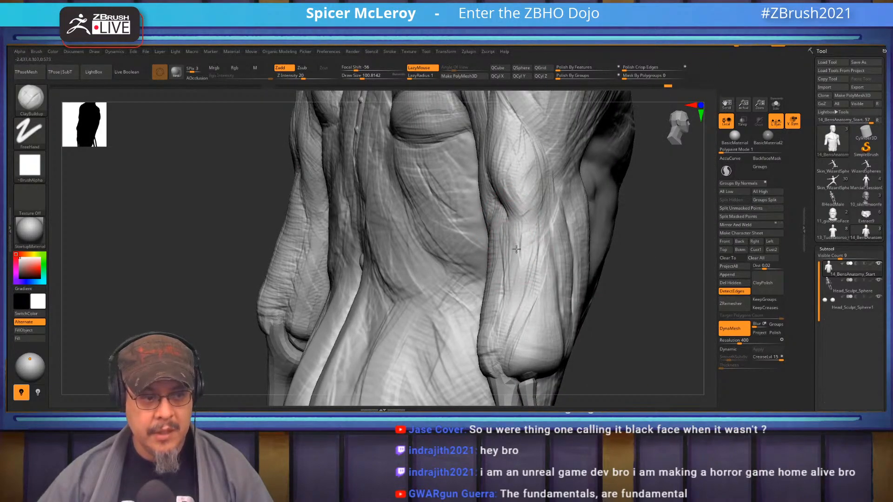
{"action": "left_click_drag", "start_coordinate": [609, 248], "coordinate": [535, 193]}
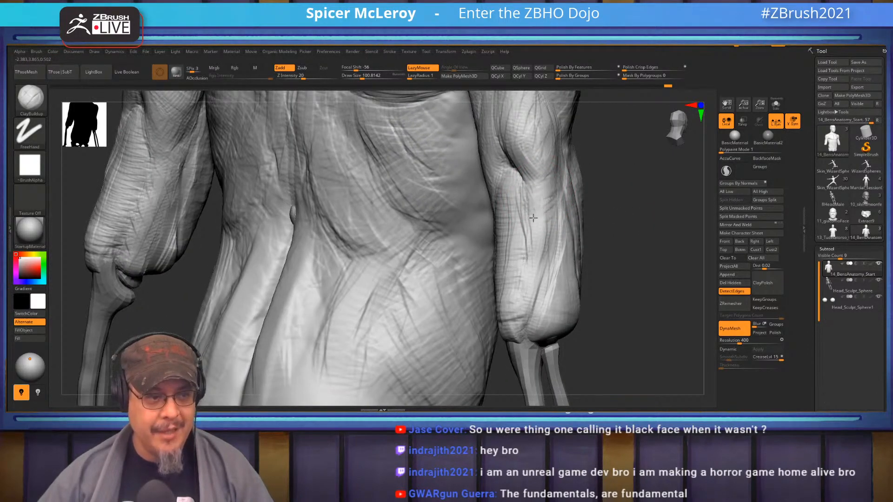
{"action": "left_click_drag", "start_coordinate": [541, 209], "coordinate": [539, 279]}
{"action": "mouse_move", "coordinate": [615, 242]}
{"action": "left_mouse_down"}
{"action": "mouse_move", "coordinate": [565, 293]}
{"action": "mouse_move", "coordinate": [635, 235]}
{"action": "left_mouse_up"}
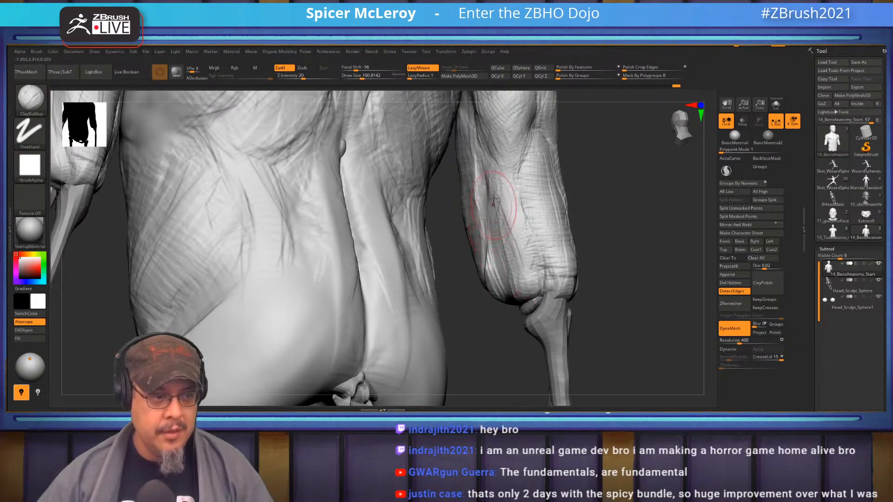
- Add fibre strokes across the rear deltoid from the shoulder blade spine down to its insertion on the upper arm
{"action": "right_click_drag", "start_coordinate": [486, 182], "coordinate": [484, 305], "text": "alt"}
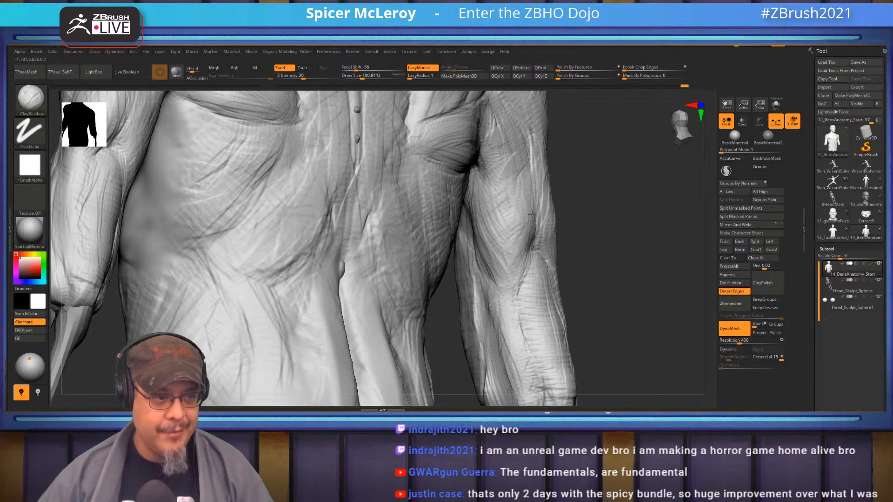
{"action": "mouse_move", "coordinate": [624, 112]}
{"action": "right_mouse_down", "text": "alt"}
{"action": "mouse_move", "coordinate": [628, 256]}
{"action": "mouse_move", "coordinate": [579, 248]}
{"action": "right_mouse_up", "text": "alt"}
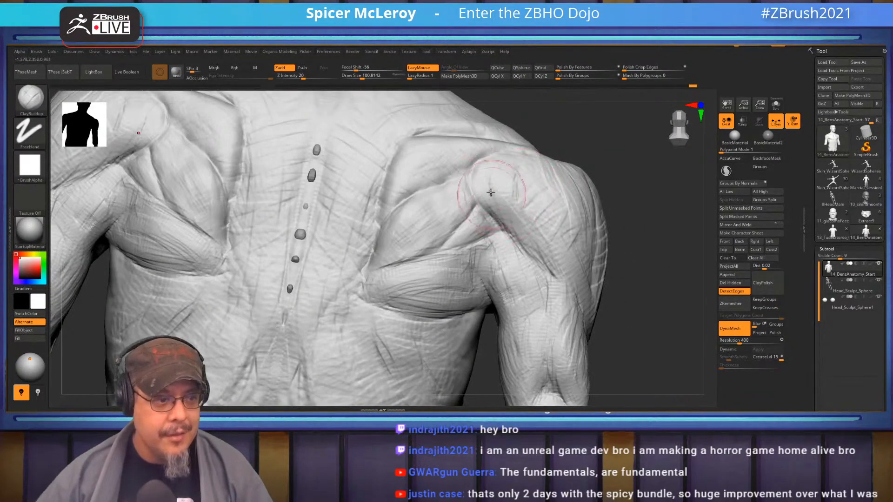
{"action": "mouse_move", "coordinate": [493, 202]}
{"action": "left_mouse_down"}
{"action": "mouse_move", "coordinate": [512, 246]}
{"action": "mouse_move", "coordinate": [570, 295]}
{"action": "left_mouse_up"}
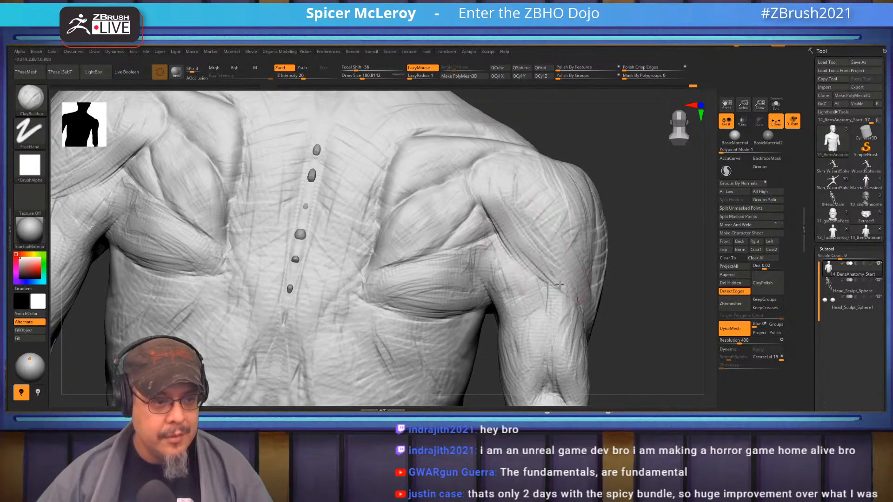
{"action": "mouse_move", "coordinate": [523, 241]}
{"action": "left_mouse_down"}
{"action": "mouse_move", "coordinate": [499, 189]}
{"action": "mouse_move", "coordinate": [531, 262]}
{"action": "mouse_move", "coordinate": [545, 240]}
{"action": "left_mouse_up"}
{"action": "left_click_drag", "start_coordinate": [517, 212], "coordinate": [536, 274]}
{"action": "left_click_drag", "start_coordinate": [526, 191], "coordinate": [549, 239]}
{"action": "left_click_drag", "start_coordinate": [640, 244], "coordinate": [619, 243]}
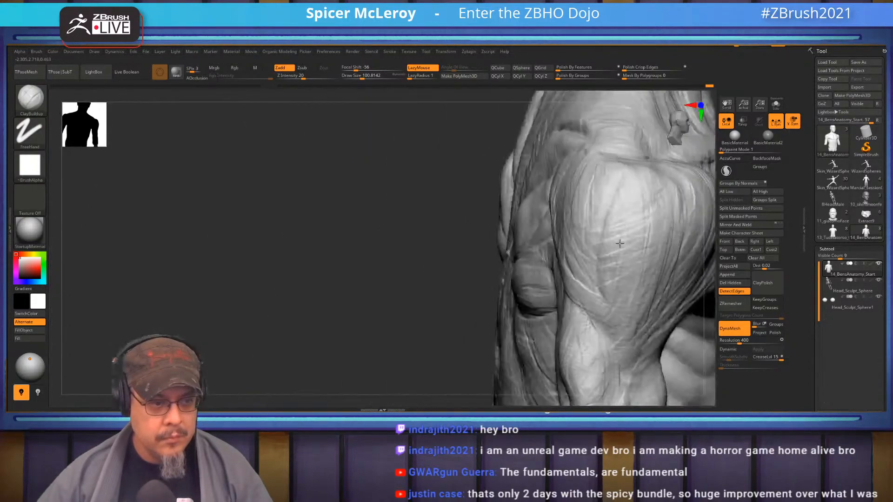
- Examine the sculpted shoulder, chest and upper arm from the back, front, side and elbow end
{"action": "right_click_drag", "start_coordinate": [621, 244], "coordinate": [593, 202]}
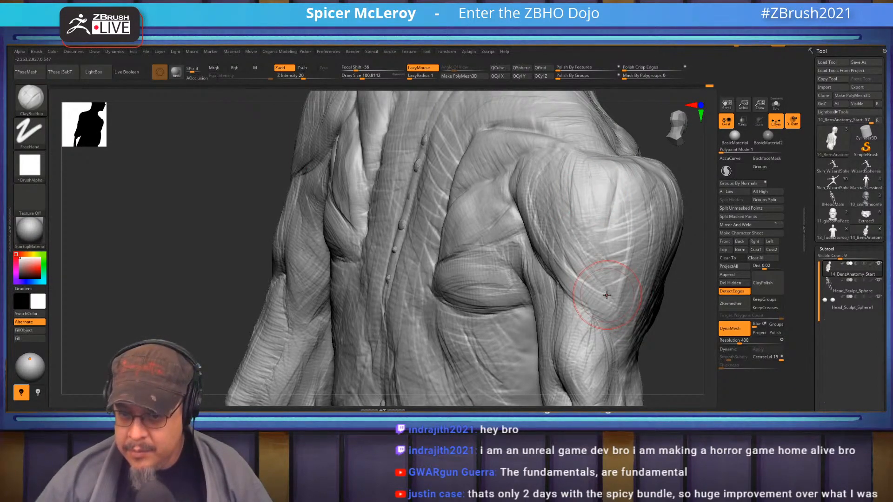
{"action": "key", "text": "f"}
{"action": "left_click_drag", "start_coordinate": [620, 284], "coordinate": [670, 315]}
{"action": "scroll", "coordinate": [666, 304], "scroll_direction": "up", "scroll_amount": 5}
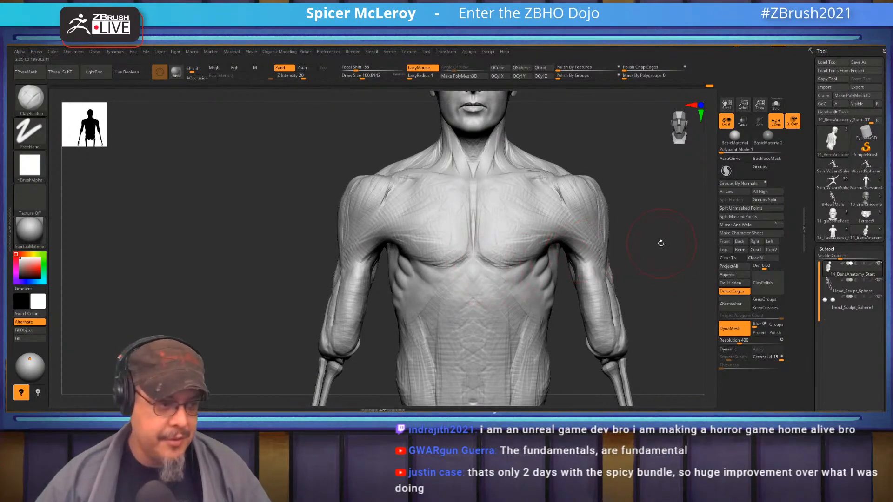
{"action": "scroll", "coordinate": [658, 243], "scroll_direction": "up", "scroll_amount": 3}
{"action": "left_click_drag", "start_coordinate": [698, 218], "coordinate": [759, 186], "text": "alt"}
{"action": "mouse_move", "coordinate": [428, 207]}
{"action": "right_mouse_down", "text": "ctrl"}
{"action": "mouse_move", "coordinate": [439, 279]}
{"action": "mouse_move", "coordinate": [488, 260]}
{"action": "mouse_move", "coordinate": [450, 205]}
{"action": "right_mouse_up", "text": "ctrl"}
{"action": "mouse_move", "coordinate": [441, 265]}
{"action": "right_mouse_down"}
{"action": "mouse_move", "coordinate": [442, 217]}
{"action": "mouse_move", "coordinate": [439, 248]}
{"action": "right_mouse_up"}
{"action": "mouse_move", "coordinate": [444, 287]}
{"action": "right_mouse_down", "text": "alt"}
{"action": "mouse_move", "coordinate": [392, 201]}
{"action": "mouse_move", "coordinate": [406, 198]}
{"action": "mouse_move", "coordinate": [398, 176]}
{"action": "right_mouse_up", "text": "alt"}
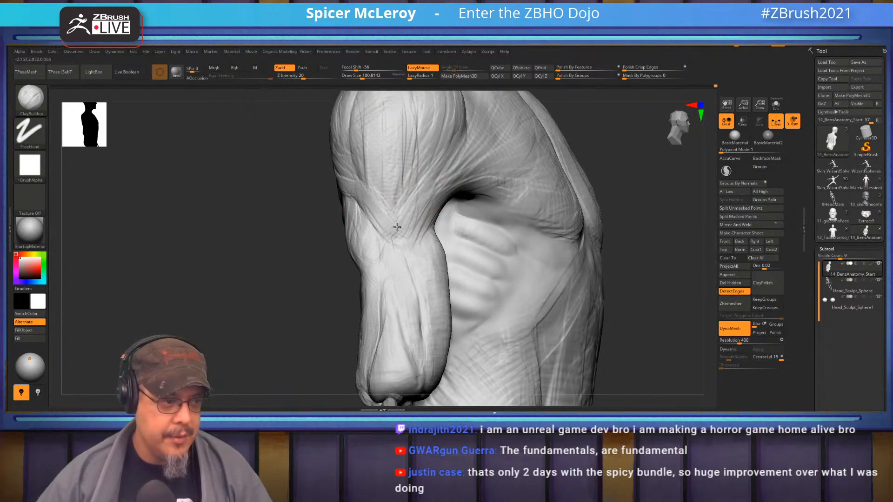
{"action": "right_click_drag", "start_coordinate": [409, 249], "coordinate": [364, 189], "text": "alt"}
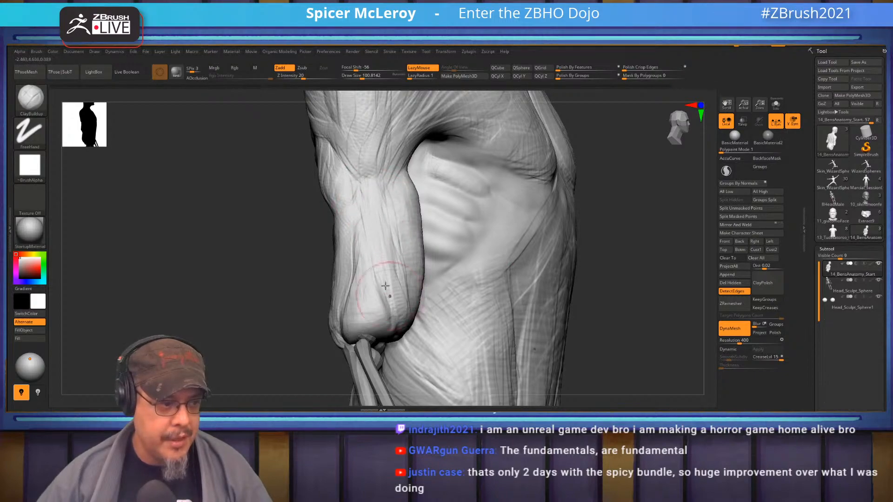
{"action": "right_click_drag", "start_coordinate": [382, 270], "coordinate": [439, 208]}
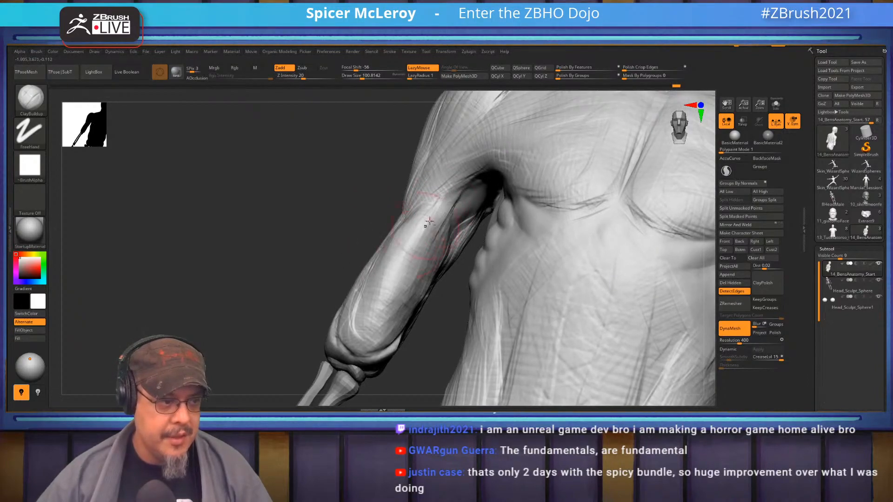
{"action": "right_click_drag", "start_coordinate": [431, 207], "coordinate": [718, 143]}
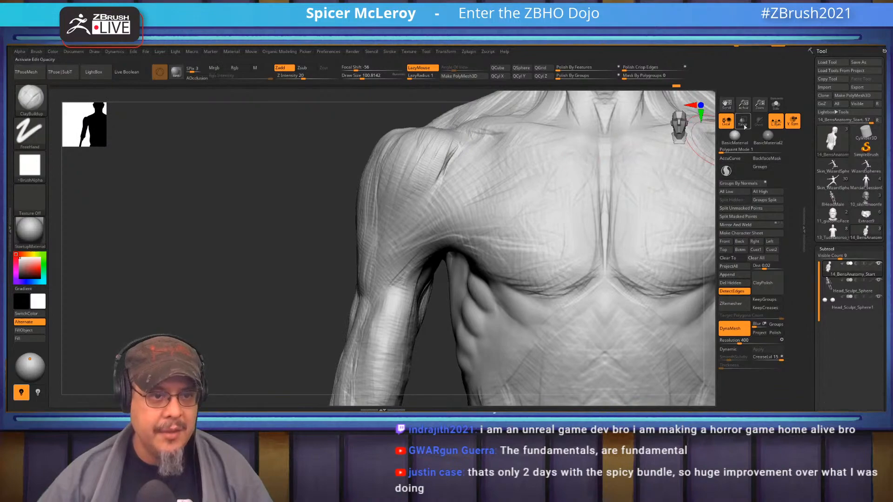
- Examine the humerus and shoulder joint of the skeleton with transparency on, and return to the solid muscle sculpt
{"action": "left_click", "coordinate": [743, 123]}
{"action": "right_click_drag", "start_coordinate": [465, 191], "coordinate": [525, 170]}
{"action": "left_click", "coordinate": [679, 193], "text": "alt"}
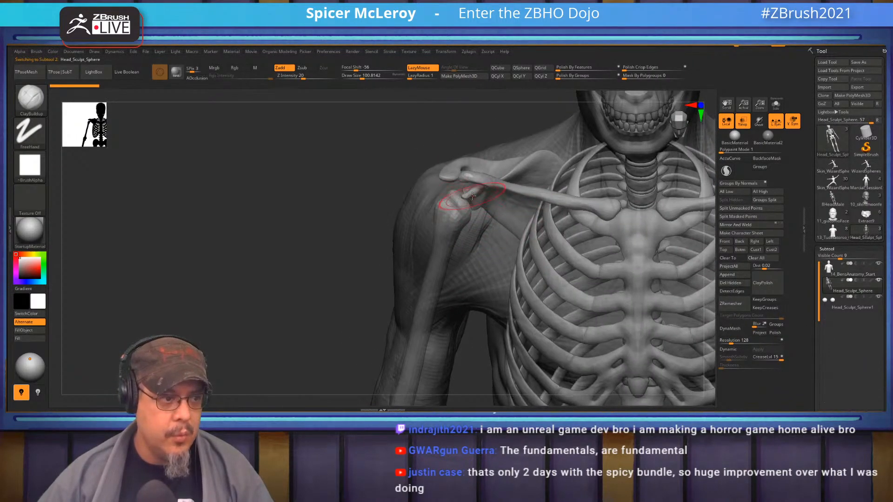
{"action": "right_click_drag", "start_coordinate": [463, 199], "coordinate": [468, 170]}
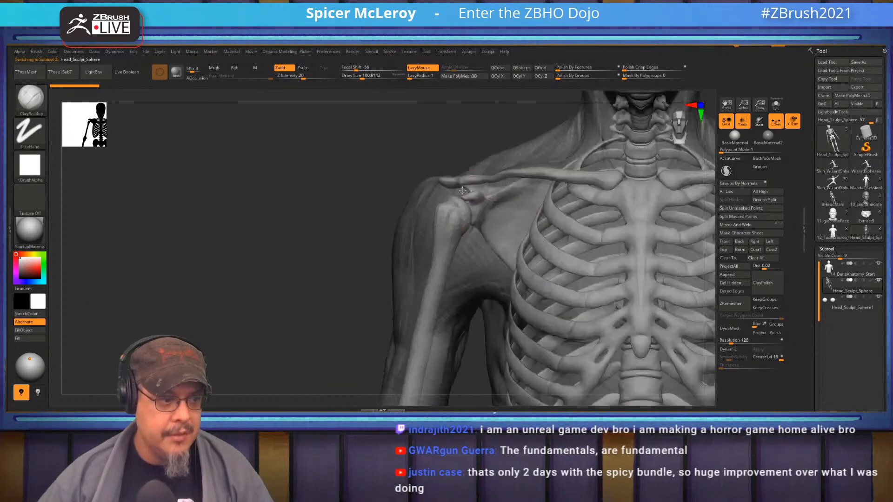
{"action": "right_click_drag", "start_coordinate": [422, 365], "coordinate": [430, 313], "text": "alt"}
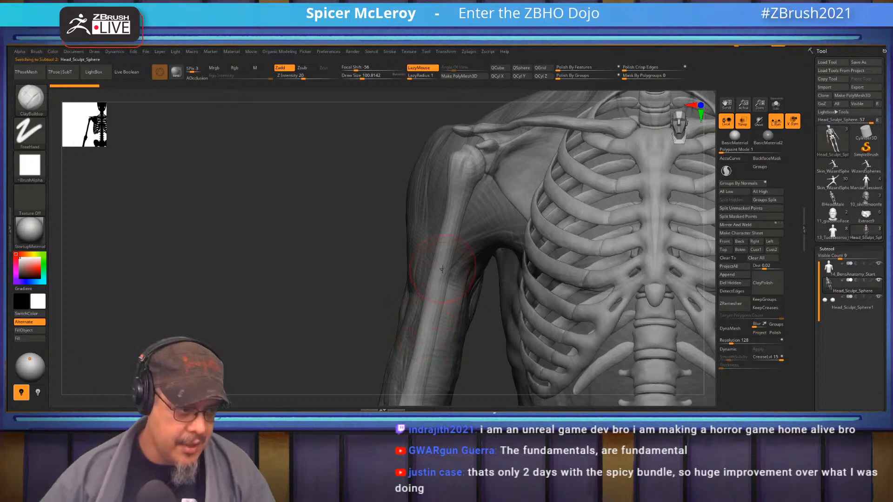
{"action": "right_click_drag", "start_coordinate": [458, 165], "coordinate": [461, 161]}
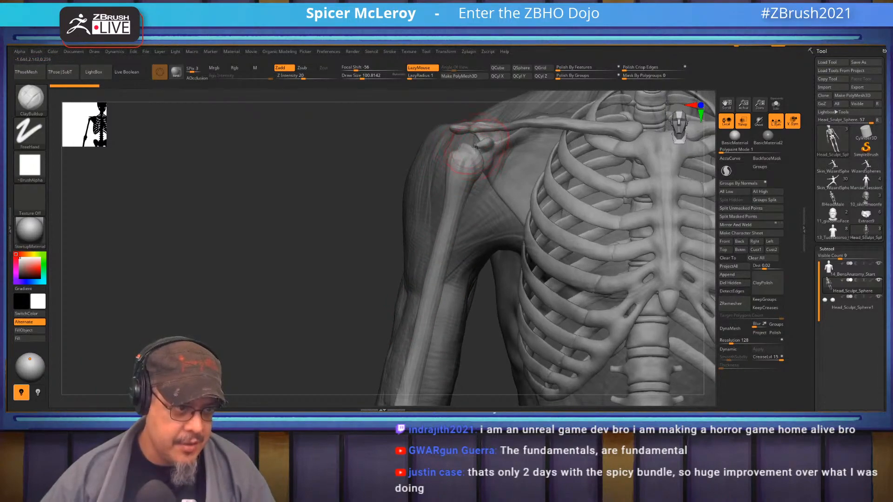
{"action": "right_click_drag", "start_coordinate": [477, 146], "coordinate": [448, 371]}
{"action": "key", "text": "shift"}
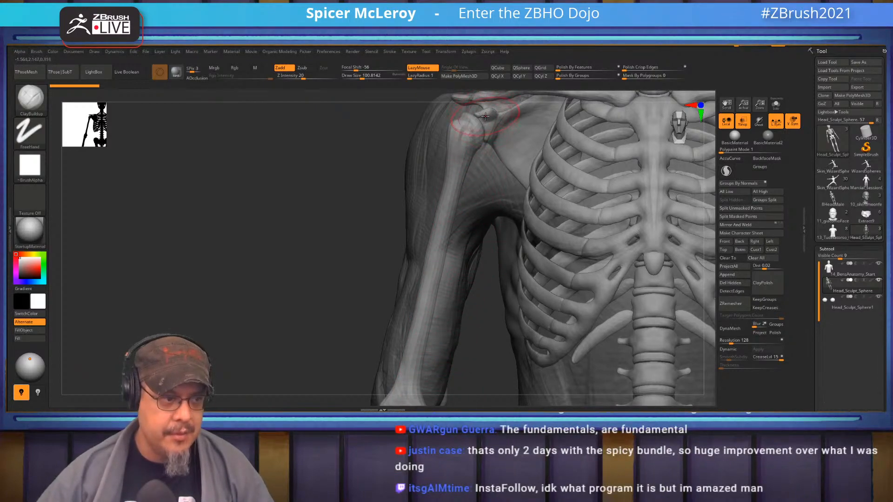
{"action": "left_click", "coordinate": [743, 122]}
{"action": "right_click_drag", "start_coordinate": [446, 272], "coordinate": [467, 188], "text": "alt"}
{"action": "left_click", "coordinate": [462, 226], "text": "alt"}
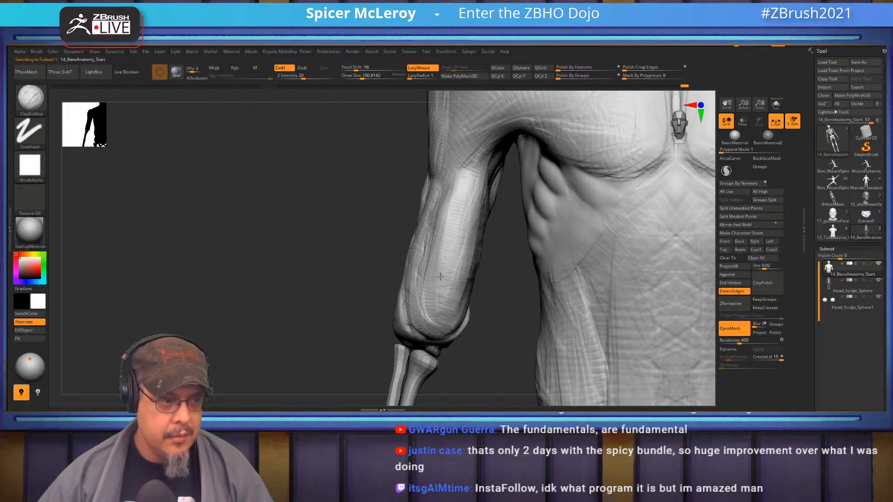
- Refine the lower end of the biceps and add long strokes down the outer side of the upper arm
{"action": "mouse_move", "coordinate": [453, 221]}
{"action": "right_mouse_down"}
{"action": "mouse_move", "coordinate": [522, 236]}
{"action": "mouse_move", "coordinate": [537, 222]}
{"action": "mouse_move", "coordinate": [520, 239]}
{"action": "mouse_move", "coordinate": [522, 250]}
{"action": "right_mouse_up"}
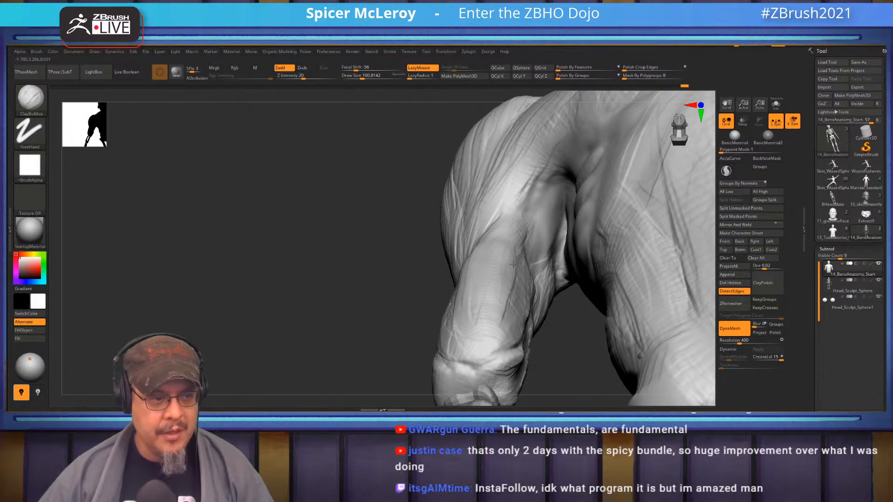
{"action": "right_click_drag", "start_coordinate": [489, 277], "coordinate": [516, 207]}
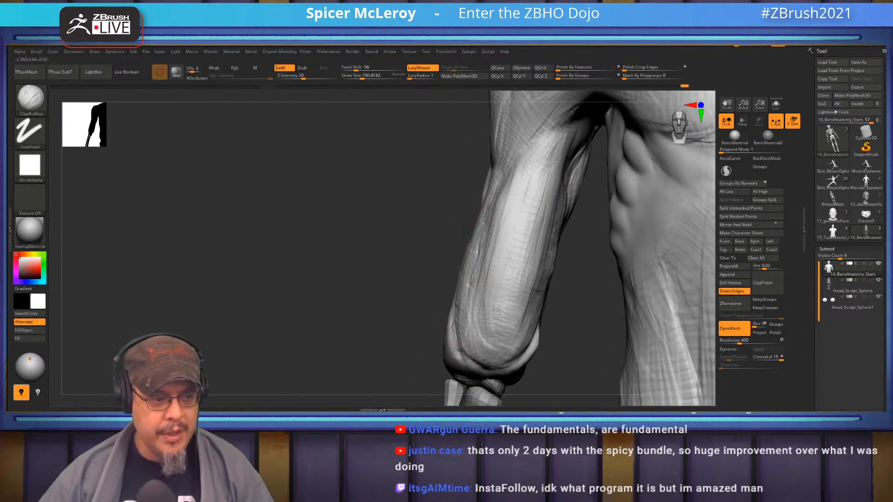
{"action": "left_click_drag", "start_coordinate": [525, 337], "coordinate": [498, 355]}
{"action": "mouse_move", "coordinate": [505, 300]}
{"action": "left_mouse_down"}
{"action": "mouse_move", "coordinate": [488, 339]}
{"action": "mouse_move", "coordinate": [480, 328]}
{"action": "mouse_move", "coordinate": [498, 341]}
{"action": "mouse_move", "coordinate": [527, 279]}
{"action": "mouse_move", "coordinate": [509, 342]}
{"action": "left_mouse_up"}
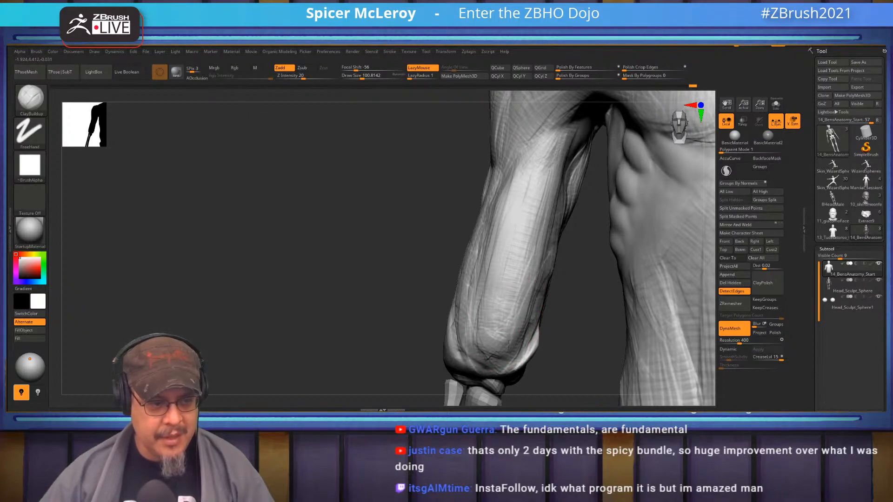
{"action": "mouse_move", "coordinate": [492, 265]}
{"action": "right_mouse_down", "text": "alt"}
{"action": "mouse_move", "coordinate": [494, 308]}
{"action": "mouse_move", "coordinate": [560, 218]}
{"action": "mouse_move", "coordinate": [482, 186]}
{"action": "right_mouse_up", "text": "alt"}
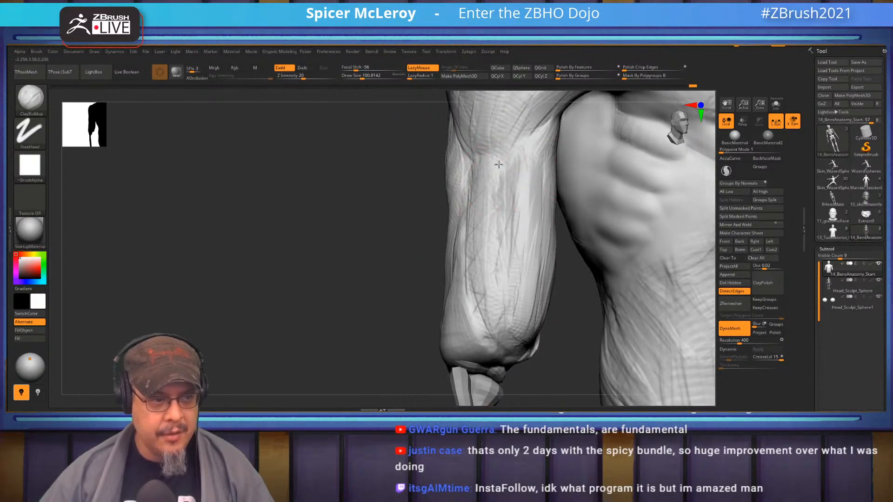
{"action": "left_click_drag", "start_coordinate": [472, 175], "coordinate": [476, 325]}
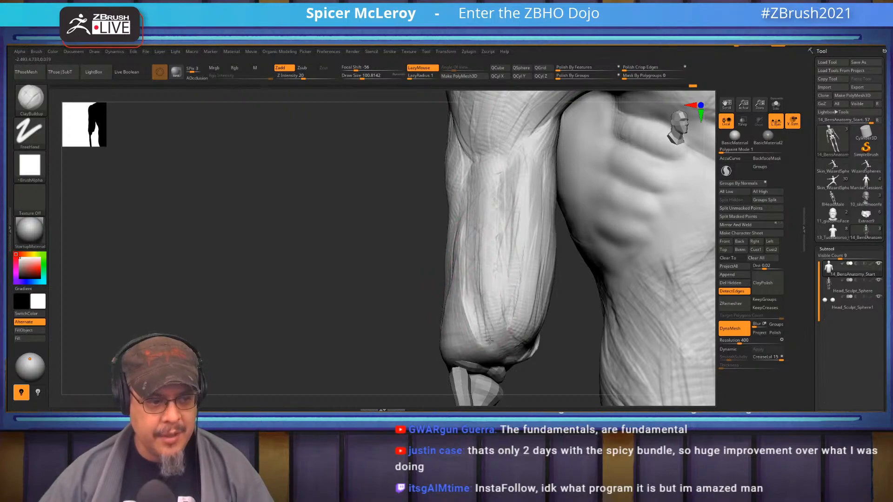
- Taper the lower biceps into its tendon and extend it past the elbow between the two forearm bones
{"action": "right_click_drag", "start_coordinate": [458, 285], "coordinate": [464, 245]}
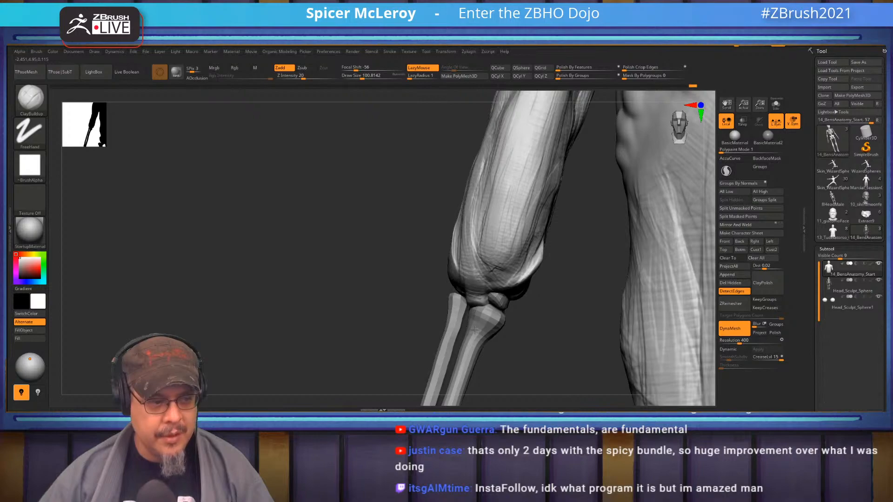
{"action": "right_click_drag", "start_coordinate": [475, 354], "coordinate": [560, 232]}
{"action": "mouse_move", "coordinate": [560, 231]}
{"action": "left_mouse_down"}
{"action": "mouse_move", "coordinate": [502, 297]}
{"action": "mouse_move", "coordinate": [535, 256]}
{"action": "mouse_move", "coordinate": [528, 251]}
{"action": "mouse_move", "coordinate": [479, 319]}
{"action": "left_mouse_up"}
{"action": "mouse_move", "coordinate": [558, 211]}
{"action": "left_mouse_down"}
{"action": "mouse_move", "coordinate": [551, 251]}
{"action": "mouse_move", "coordinate": [546, 230]}
{"action": "left_mouse_up"}
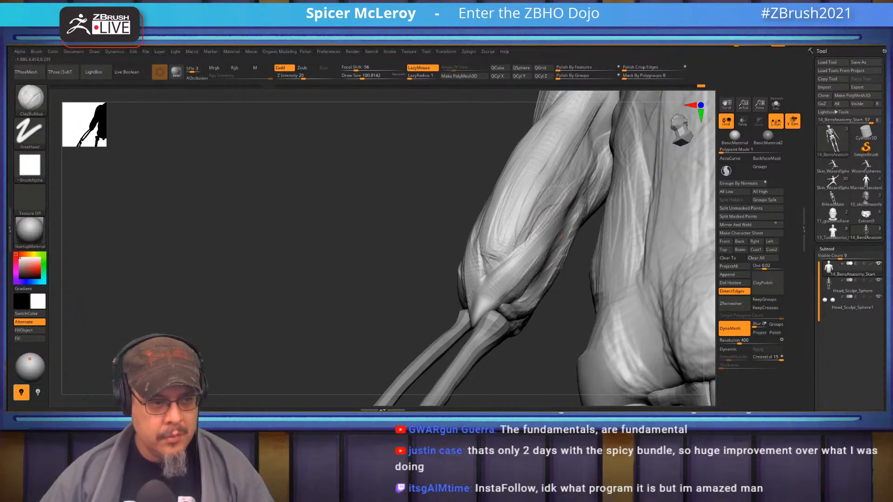
{"action": "left_click_drag", "start_coordinate": [409, 277], "coordinate": [518, 283]}
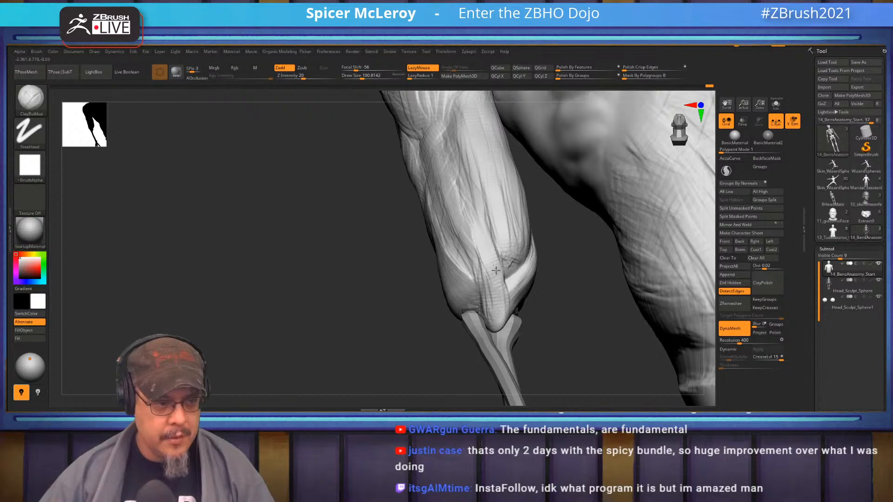
{"action": "mouse_move", "coordinate": [579, 236]}
{"action": "left_mouse_down"}
{"action": "mouse_move", "coordinate": [507, 241]}
{"action": "mouse_move", "coordinate": [528, 225]}
{"action": "mouse_move", "coordinate": [512, 258]}
{"action": "left_mouse_up"}
{"action": "mouse_move", "coordinate": [591, 210]}
{"action": "left_mouse_down"}
{"action": "mouse_move", "coordinate": [570, 221]}
{"action": "mouse_move", "coordinate": [548, 289]}
{"action": "mouse_move", "coordinate": [521, 279]}
{"action": "mouse_move", "coordinate": [505, 326]}
{"action": "left_mouse_up"}
{"action": "left_click_drag", "start_coordinate": [518, 215], "coordinate": [579, 230]}
{"action": "key", "text": "f"}
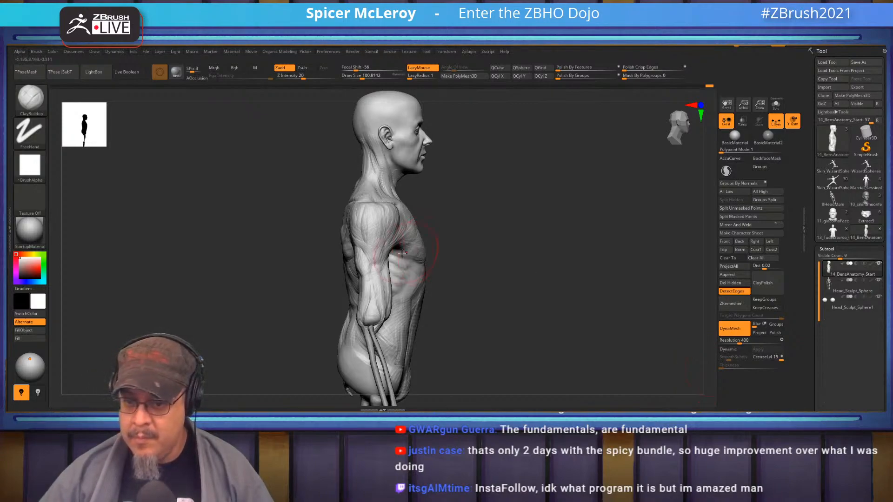
- Add volume to the upper arms with a large Inflat brush at draw size about 338
{"action": "mouse_move", "coordinate": [540, 291]}
{"action": "left_mouse_down"}
{"action": "mouse_move", "coordinate": [526, 290]}
{"action": "mouse_move", "coordinate": [570, 291]}
{"action": "mouse_move", "coordinate": [552, 353]}
{"action": "mouse_move", "coordinate": [624, 337]}
{"action": "mouse_move", "coordinate": [657, 281]}
{"action": "mouse_move", "coordinate": [546, 235]}
{"action": "left_mouse_up"}
{"action": "key", "text": "b"}
{"action": "key", "text": "i"}
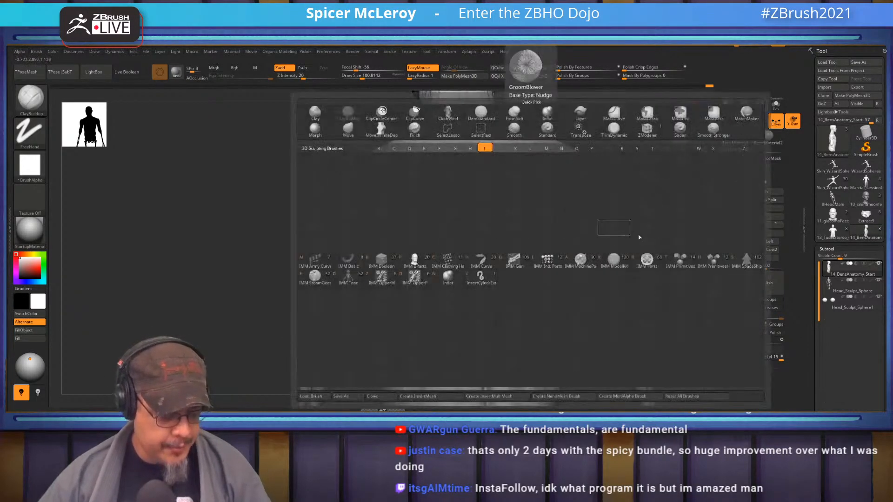
{"action": "key", "text": "n"}
{"action": "left_click_drag", "start_coordinate": [661, 239], "coordinate": [654, 202]}
{"action": "key", "text": "s"}
{"action": "left_click_drag", "start_coordinate": [404, 237], "coordinate": [422, 226]}
{"action": "left_click_drag", "start_coordinate": [321, 224], "coordinate": [288, 228]}
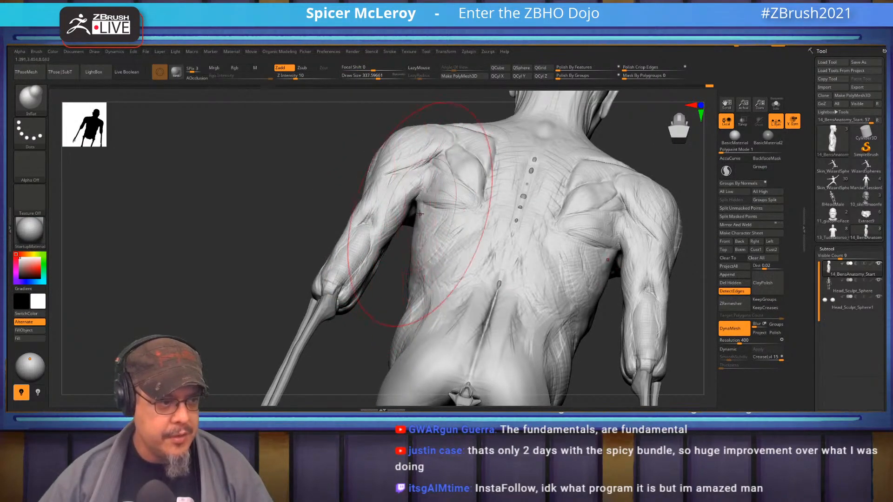
{"action": "right_click_drag", "start_coordinate": [412, 239], "coordinate": [475, 212]}
{"action": "left_click_drag", "start_coordinate": [476, 213], "coordinate": [465, 215], "text": "shift"}
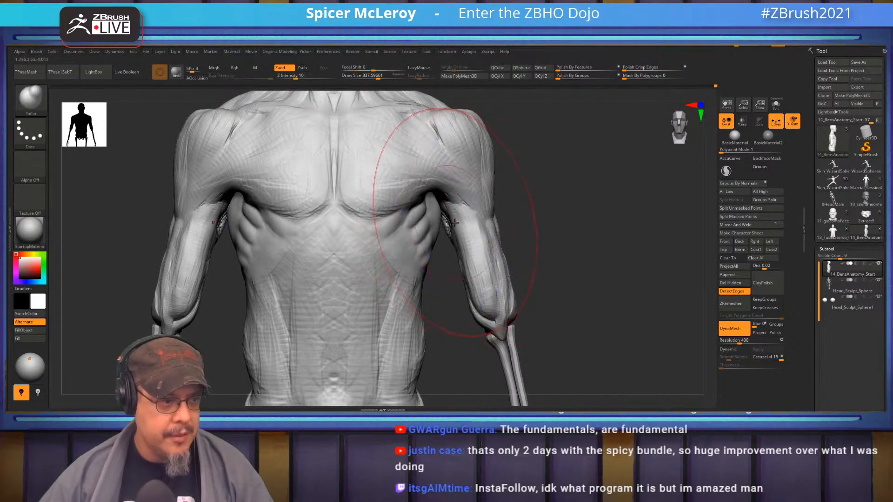
- Smooth the rough surface on the inner upper arms below the armpit, reducing the brush to draw size 154
{"action": "key", "text": "ctrl"}
{"action": "left_click_drag", "start_coordinate": [455, 229], "coordinate": [446, 226], "text": "shift"}
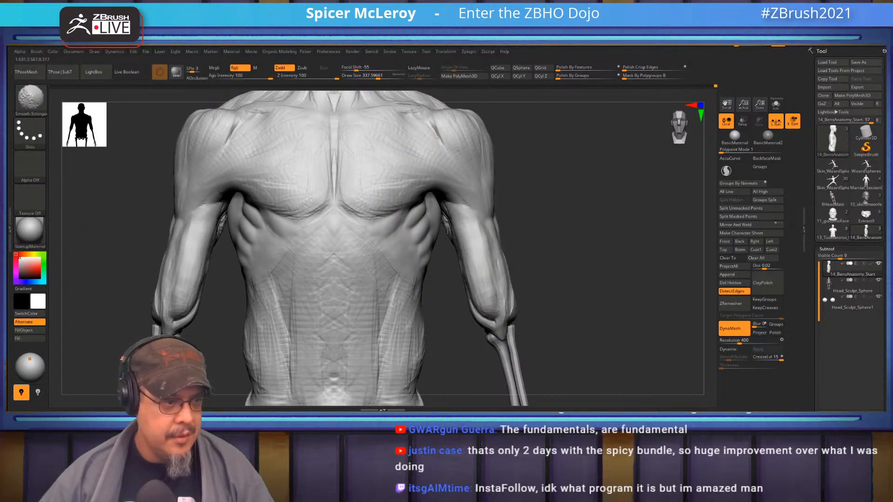
{"action": "mouse_move", "coordinate": [538, 242]}
{"action": "left_mouse_down"}
{"action": "mouse_move", "coordinate": [552, 193]}
{"action": "mouse_move", "coordinate": [450, 224]}
{"action": "left_mouse_up"}
{"action": "key", "text": "s"}
{"action": "key", "text": "shift"}
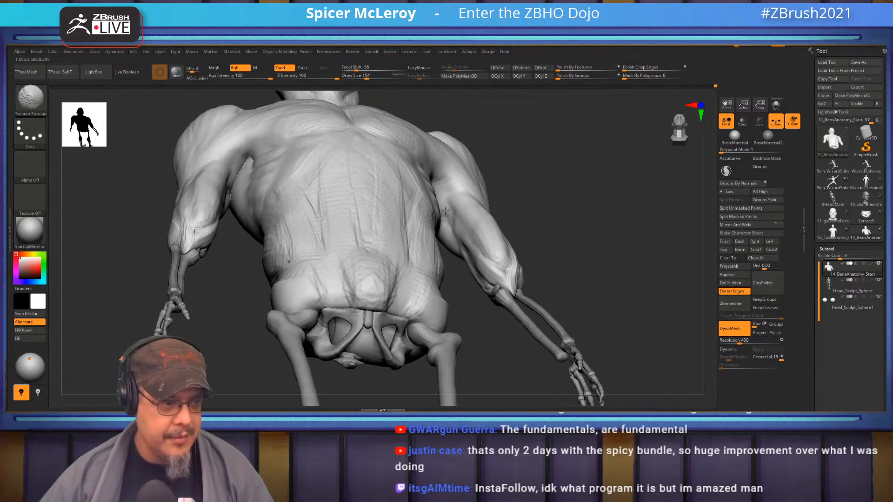
{"action": "left_click_drag", "start_coordinate": [447, 233], "coordinate": [540, 240]}
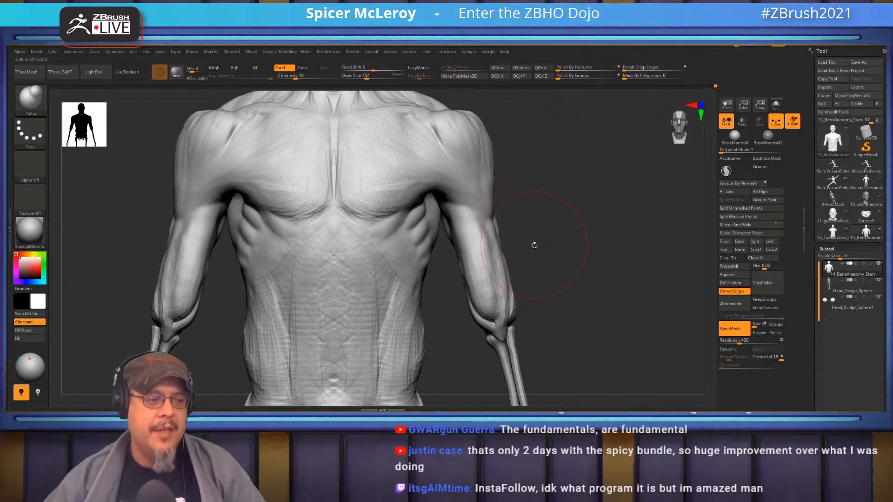
- Widen the outer deltoids and adjust the upper arm contours from front and back with the Move brush
{"action": "left_click_drag", "start_coordinate": [546, 249], "coordinate": [604, 310]}
{"action": "left_click_drag", "start_coordinate": [303, 258], "coordinate": [254, 215]}
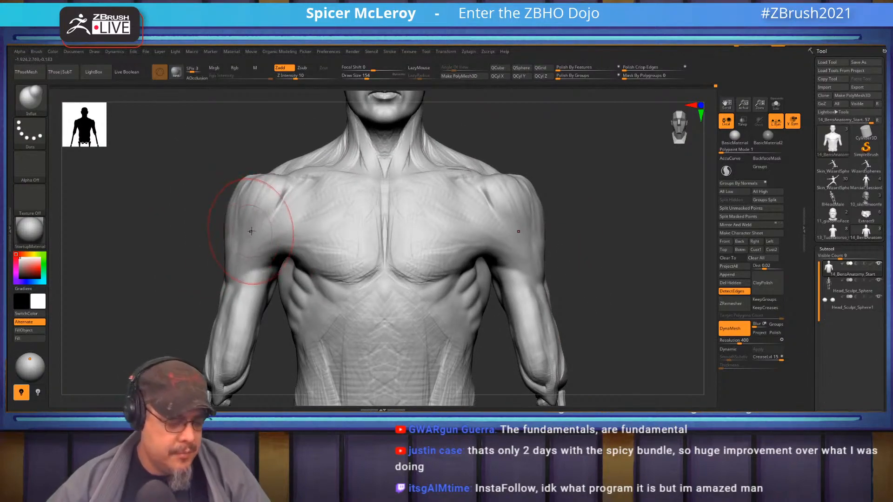
{"action": "key", "text": "b"}
{"action": "key", "text": "m"}
{"action": "key", "text": "v"}
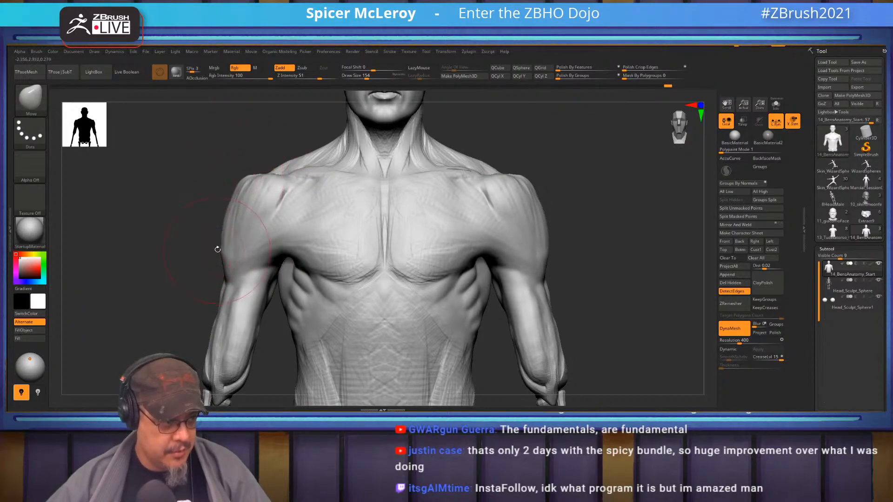
{"action": "right_click_drag", "start_coordinate": [258, 272], "coordinate": [423, 237]}
{"action": "left_click_drag", "start_coordinate": [328, 241], "coordinate": [369, 264]}
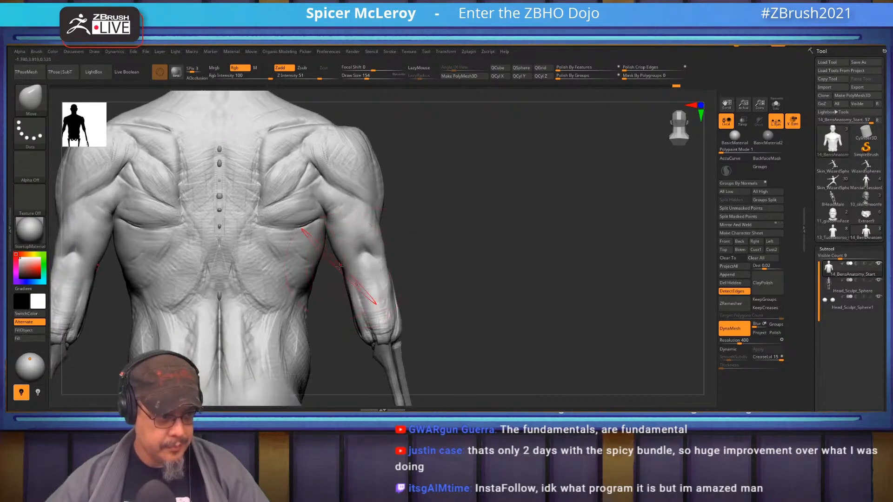
{"action": "left_click_drag", "start_coordinate": [377, 233], "coordinate": [380, 231]}
{"action": "left_click_drag", "start_coordinate": [391, 276], "coordinate": [360, 256]}
{"action": "mouse_move", "coordinate": [425, 236]}
{"action": "left_mouse_down", "text": "alt"}
{"action": "mouse_move", "coordinate": [561, 242]}
{"action": "mouse_move", "coordinate": [591, 323]}
{"action": "left_mouse_up", "text": "alt"}
{"action": "left_click_drag", "start_coordinate": [558, 303], "coordinate": [586, 305]}
{"action": "mouse_move", "coordinate": [344, 242]}
{"action": "right_mouse_down"}
{"action": "mouse_move", "coordinate": [374, 240]}
{"action": "mouse_move", "coordinate": [354, 237]}
{"action": "mouse_move", "coordinate": [367, 253]}
{"action": "mouse_move", "coordinate": [349, 193]}
{"action": "mouse_move", "coordinate": [321, 219]}
{"action": "mouse_move", "coordinate": [306, 172]}
{"action": "mouse_move", "coordinate": [391, 318]}
{"action": "right_mouse_up"}
- Lay ClayBuildup fibre strokes diagonally across the muscles over the shoulder blades, and smooth the area
{"action": "key", "text": "b"}
{"action": "left_click", "coordinate": [343, 113]}
{"action": "right_click_drag", "start_coordinate": [312, 200], "coordinate": [350, 265], "text": "ctrl"}
{"action": "mouse_move", "coordinate": [330, 247]}
{"action": "left_mouse_down"}
{"action": "mouse_move", "coordinate": [375, 279]}
{"action": "mouse_move", "coordinate": [360, 256]}
{"action": "mouse_move", "coordinate": [379, 248]}
{"action": "mouse_move", "coordinate": [386, 274]}
{"action": "left_mouse_up"}
{"action": "mouse_move", "coordinate": [347, 216]}
{"action": "left_mouse_down"}
{"action": "mouse_move", "coordinate": [341, 231]}
{"action": "mouse_move", "coordinate": [370, 279]}
{"action": "mouse_move", "coordinate": [353, 260]}
{"action": "mouse_move", "coordinate": [335, 279]}
{"action": "mouse_move", "coordinate": [376, 328]}
{"action": "mouse_move", "coordinate": [385, 325]}
{"action": "mouse_move", "coordinate": [379, 219]}
{"action": "mouse_move", "coordinate": [309, 254]}
{"action": "mouse_move", "coordinate": [319, 249]}
{"action": "left_mouse_up"}
{"action": "mouse_move", "coordinate": [358, 311]}
{"action": "left_mouse_down"}
{"action": "mouse_move", "coordinate": [344, 308]}
{"action": "mouse_move", "coordinate": [358, 331]}
{"action": "left_mouse_up"}
{"action": "right_click_drag", "start_coordinate": [358, 331], "coordinate": [327, 264], "text": "alt"}
{"action": "mouse_move", "coordinate": [349, 259]}
{"action": "left_mouse_down"}
{"action": "mouse_move", "coordinate": [279, 274]}
{"action": "mouse_move", "coordinate": [340, 258]}
{"action": "left_mouse_up"}
{"action": "right_click_drag", "start_coordinate": [327, 208], "coordinate": [345, 270], "text": "alt"}
{"action": "left_click_drag", "start_coordinate": [296, 247], "coordinate": [345, 310]}
{"action": "left_click_drag", "start_coordinate": [311, 258], "coordinate": [346, 321]}
{"action": "left_click_drag", "start_coordinate": [317, 204], "coordinate": [302, 237]}
{"action": "left_click_drag", "start_coordinate": [333, 222], "coordinate": [369, 303]}
{"action": "left_click_drag", "start_coordinate": [316, 237], "coordinate": [357, 307]}
{"action": "mouse_move", "coordinate": [302, 282]}
{"action": "left_mouse_down"}
{"action": "mouse_move", "coordinate": [303, 303]}
{"action": "mouse_move", "coordinate": [321, 272]}
{"action": "mouse_move", "coordinate": [333, 279]}
{"action": "mouse_move", "coordinate": [302, 286]}
{"action": "mouse_move", "coordinate": [336, 293]}
{"action": "left_mouse_up"}
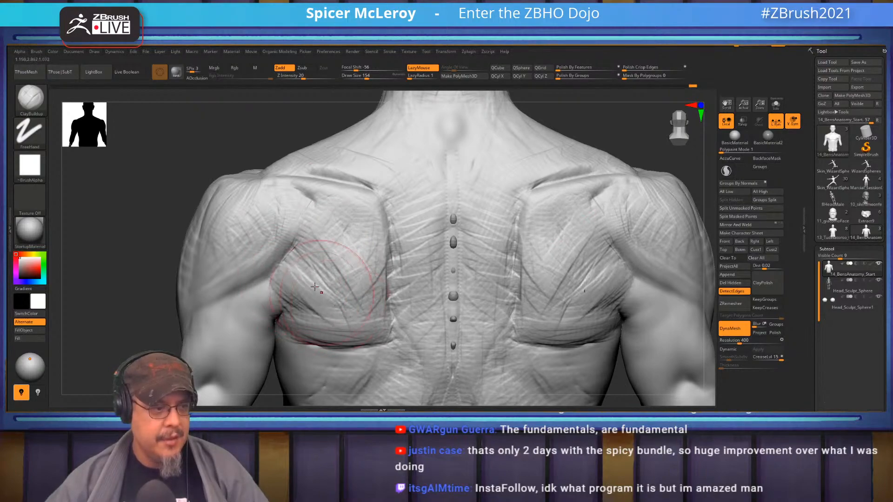
{"action": "right_click_drag", "start_coordinate": [329, 270], "coordinate": [319, 243], "text": "alt"}
{"action": "left_click_drag", "start_coordinate": [331, 234], "coordinate": [342, 210], "text": "shift"}
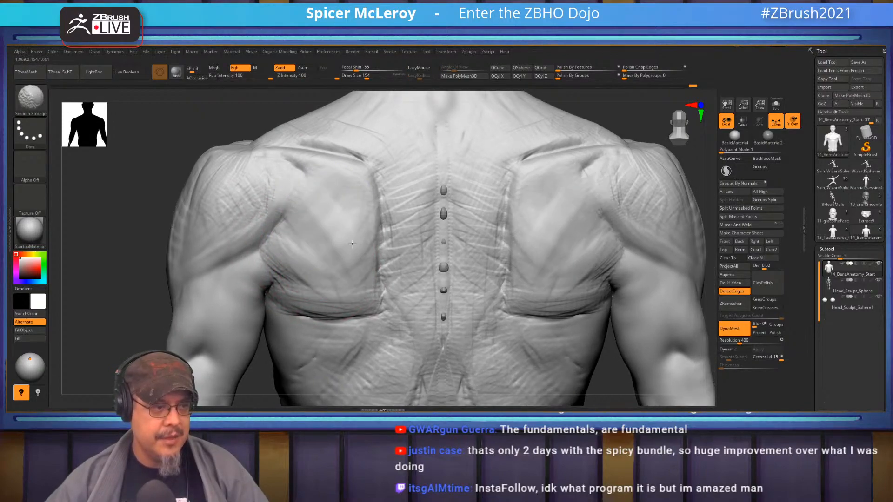
- Add long downward fibre strokes between the shoulder blades and the spine to define the middle and lower trapezius
{"action": "right_click_drag", "start_coordinate": [384, 137], "coordinate": [373, 185], "text": "alt"}
{"action": "mouse_move", "coordinate": [342, 216]}
{"action": "left_mouse_down"}
{"action": "mouse_move", "coordinate": [345, 197]}
{"action": "mouse_move", "coordinate": [375, 237]}
{"action": "left_mouse_up"}
{"action": "left_click_drag", "start_coordinate": [372, 249], "coordinate": [407, 347]}
{"action": "left_click_drag", "start_coordinate": [379, 269], "coordinate": [396, 377]}
{"action": "mouse_move", "coordinate": [400, 194]}
{"action": "left_mouse_down"}
{"action": "mouse_move", "coordinate": [382, 242]}
{"action": "mouse_move", "coordinate": [410, 305]}
{"action": "left_mouse_up"}
{"action": "mouse_move", "coordinate": [410, 254]}
{"action": "left_mouse_down"}
{"action": "mouse_move", "coordinate": [423, 303]}
{"action": "mouse_move", "coordinate": [404, 382]}
{"action": "mouse_move", "coordinate": [414, 372]}
{"action": "left_mouse_up"}
{"action": "left_click_drag", "start_coordinate": [371, 256], "coordinate": [385, 371]}
{"action": "left_click_drag", "start_coordinate": [376, 266], "coordinate": [395, 364]}
{"action": "left_click_drag", "start_coordinate": [379, 307], "coordinate": [401, 382]}
- Add fibre strokes to the upper trapezius from the back of the neck out to the shoulders
{"action": "right_click_drag", "start_coordinate": [396, 163], "coordinate": [358, 253], "text": "alt"}
{"action": "left_click_drag", "start_coordinate": [381, 235], "coordinate": [350, 303]}
{"action": "left_click_drag", "start_coordinate": [354, 268], "coordinate": [375, 345]}
{"action": "left_click_drag", "start_coordinate": [361, 293], "coordinate": [381, 363]}
{"action": "left_click_drag", "start_coordinate": [373, 327], "coordinate": [381, 372]}
{"action": "left_click_drag", "start_coordinate": [372, 272], "coordinate": [391, 210]}
{"action": "mouse_move", "coordinate": [393, 195]}
{"action": "left_mouse_down"}
{"action": "mouse_move", "coordinate": [378, 236]}
{"action": "mouse_move", "coordinate": [381, 300]}
{"action": "left_mouse_up"}
{"action": "mouse_move", "coordinate": [352, 205]}
{"action": "left_mouse_down"}
{"action": "mouse_move", "coordinate": [331, 259]}
{"action": "mouse_move", "coordinate": [273, 300]}
{"action": "left_mouse_up"}
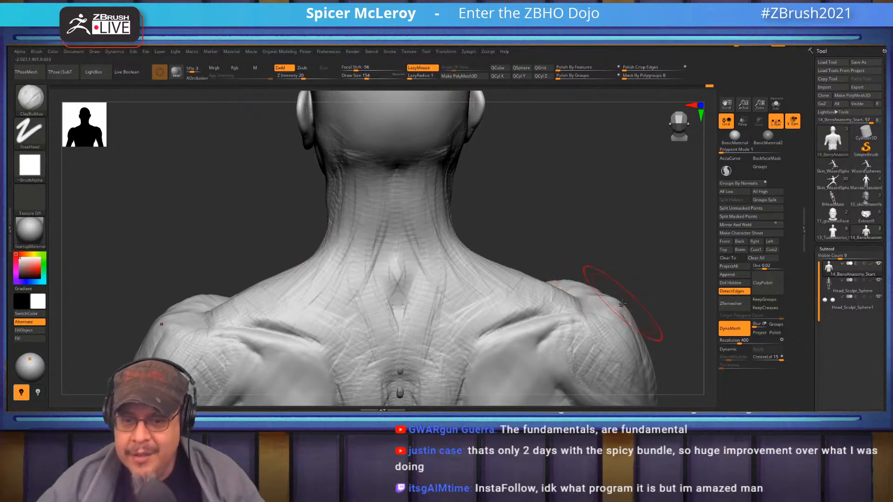
- Set the draw size to 112 and lay ClayBuildup fibre strokes across the latissimus and lower back on both sides of the spine
{"action": "left_click_drag", "start_coordinate": [560, 213], "coordinate": [471, 257]}
{"action": "key", "text": "f"}
{"action": "left_click_drag", "start_coordinate": [521, 221], "coordinate": [496, 223]}
{"action": "mouse_move", "coordinate": [496, 224]}
{"action": "right_mouse_down"}
{"action": "mouse_move", "coordinate": [462, 210]}
{"action": "mouse_move", "coordinate": [498, 191]}
{"action": "mouse_move", "coordinate": [510, 223]}
{"action": "mouse_move", "coordinate": [510, 285]}
{"action": "right_mouse_up"}
{"action": "key", "text": "s"}
{"action": "left_click_drag", "start_coordinate": [510, 221], "coordinate": [506, 221]}
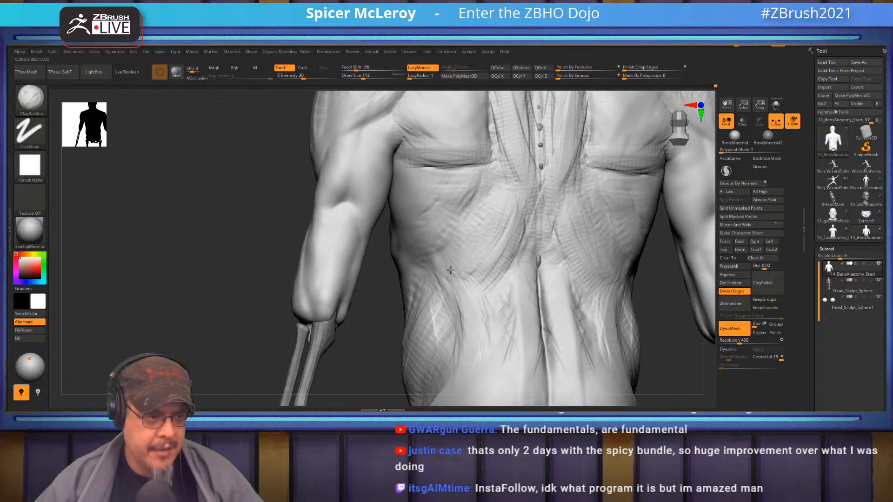
{"action": "mouse_move", "coordinate": [479, 278]}
{"action": "left_mouse_down"}
{"action": "mouse_move", "coordinate": [471, 264]}
{"action": "mouse_move", "coordinate": [517, 189]}
{"action": "left_mouse_up"}
{"action": "mouse_move", "coordinate": [489, 270]}
{"action": "right_mouse_down"}
{"action": "mouse_move", "coordinate": [480, 236]}
{"action": "mouse_move", "coordinate": [461, 263]}
{"action": "mouse_move", "coordinate": [444, 262]}
{"action": "right_mouse_up"}
{"action": "mouse_move", "coordinate": [411, 223]}
{"action": "left_mouse_down", "text": "alt"}
{"action": "mouse_move", "coordinate": [447, 249]}
{"action": "mouse_move", "coordinate": [467, 298]}
{"action": "left_mouse_up", "text": "alt"}
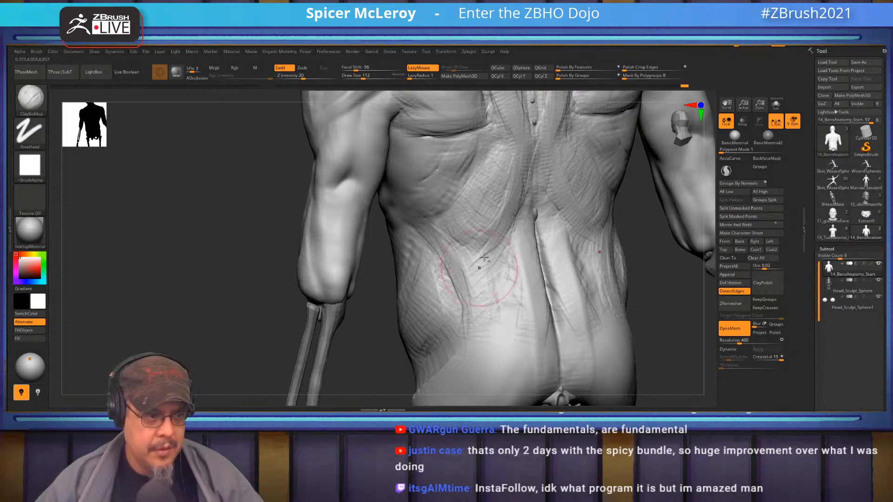
{"action": "mouse_move", "coordinate": [474, 298]}
{"action": "right_mouse_down"}
{"action": "mouse_move", "coordinate": [503, 225]}
{"action": "mouse_move", "coordinate": [454, 209]}
{"action": "mouse_move", "coordinate": [468, 234]}
{"action": "mouse_move", "coordinate": [419, 232]}
{"action": "mouse_move", "coordinate": [363, 213]}
{"action": "mouse_move", "coordinate": [468, 227]}
{"action": "mouse_move", "coordinate": [424, 219]}
{"action": "right_mouse_up"}
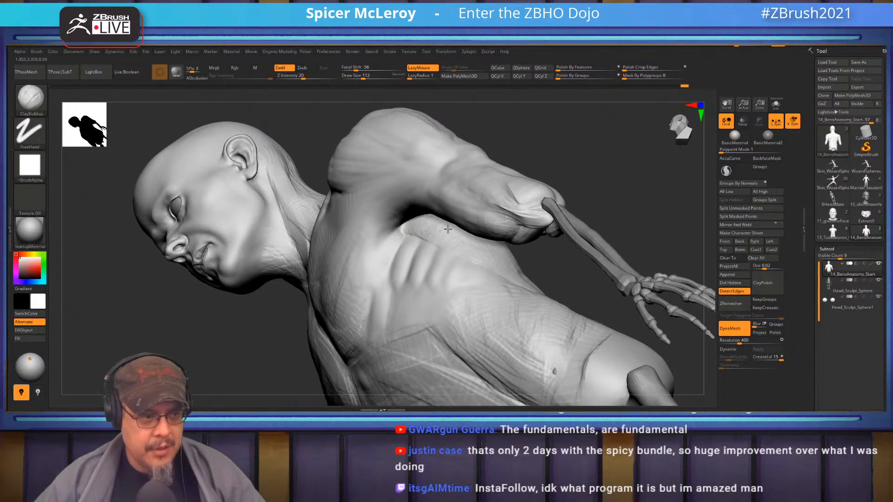
- Smooth the side of the latissimus below the armpit and soften the lower edge of the shoulder blades
{"action": "key", "text": "shift"}
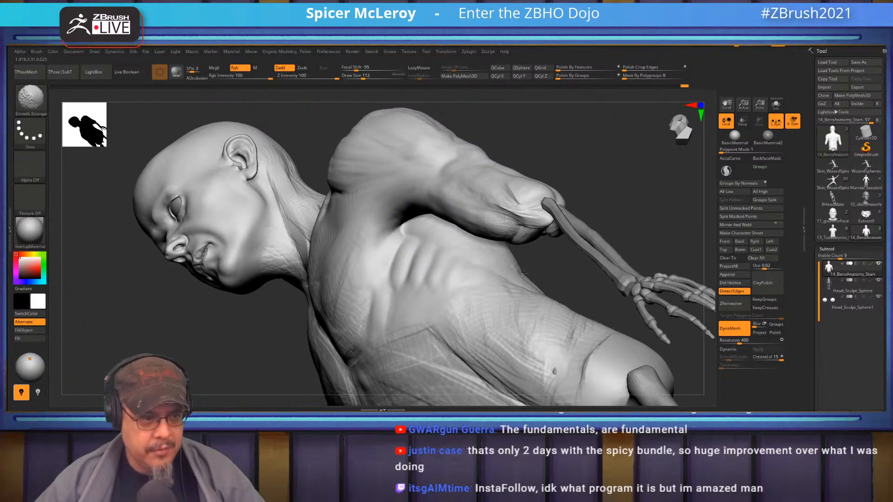
{"action": "mouse_move", "coordinate": [529, 282]}
{"action": "right_mouse_down"}
{"action": "mouse_move", "coordinate": [483, 227]}
{"action": "mouse_move", "coordinate": [448, 235]}
{"action": "right_mouse_up"}
{"action": "key", "text": "shift"}
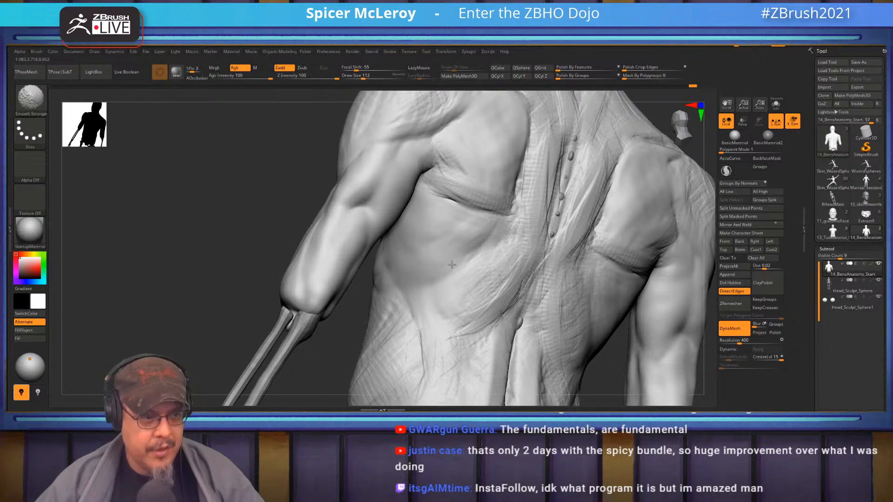
{"action": "right_click_drag", "start_coordinate": [461, 266], "coordinate": [472, 265]}
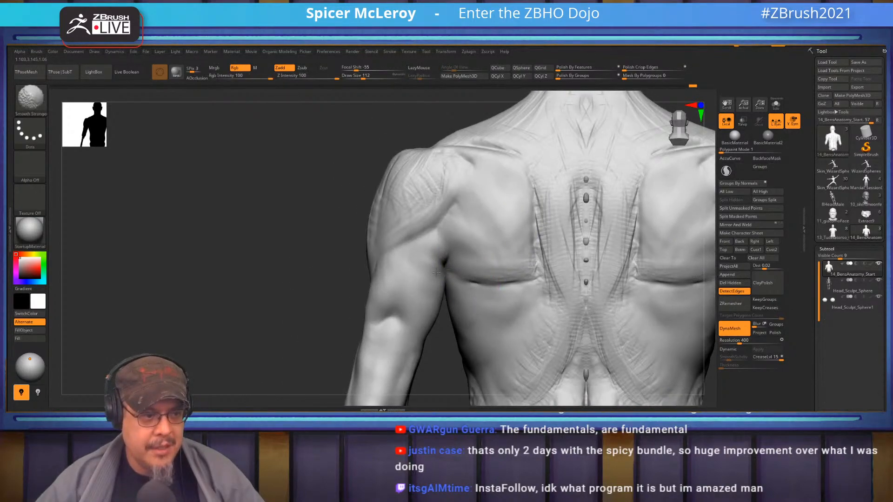
{"action": "left_click_drag", "start_coordinate": [475, 282], "coordinate": [524, 274], "text": "shift"}
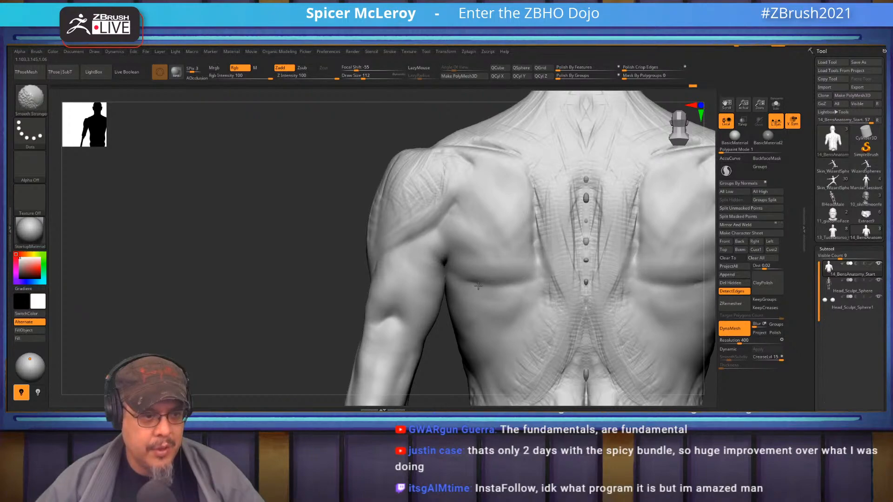
- Add fibre strokes to the latissimus just below the shoulder blades, and smooth the area down toward the lower back
{"action": "mouse_move", "coordinate": [464, 225]}
{"action": "right_mouse_down", "text": "alt"}
{"action": "mouse_move", "coordinate": [484, 174]}
{"action": "mouse_move", "coordinate": [532, 233]}
{"action": "right_mouse_up", "text": "alt"}
{"action": "left_click_drag", "start_coordinate": [532, 233], "coordinate": [462, 237]}
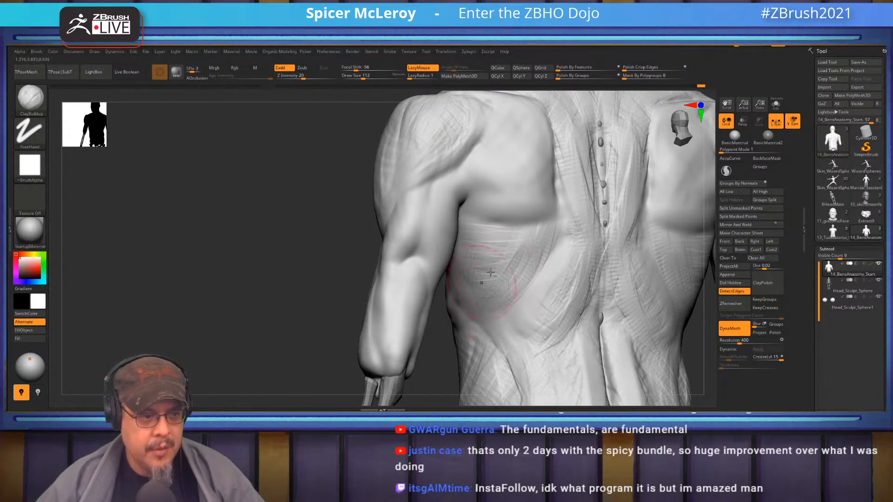
{"action": "key", "text": "shift"}
{"action": "right_click_drag", "start_coordinate": [450, 276], "coordinate": [379, 212], "text": "alt"}
{"action": "mouse_move", "coordinate": [470, 270]}
{"action": "left_mouse_down"}
{"action": "mouse_move", "coordinate": [470, 281]}
{"action": "mouse_move", "coordinate": [516, 218]}
{"action": "mouse_move", "coordinate": [503, 212]}
{"action": "left_mouse_up"}
{"action": "key", "text": "shift"}
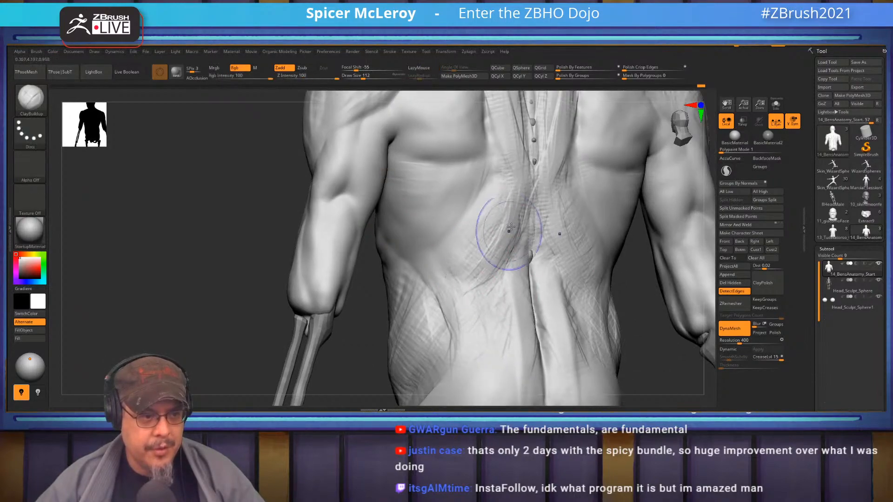
{"action": "mouse_move", "coordinate": [473, 270]}
{"action": "right_mouse_down", "text": "alt"}
{"action": "mouse_move", "coordinate": [464, 367]}
{"action": "mouse_move", "coordinate": [478, 298]}
{"action": "mouse_move", "coordinate": [479, 344]}
{"action": "right_mouse_up", "text": "alt"}
{"action": "left_click_drag", "start_coordinate": [500, 293], "coordinate": [508, 213]}
{"action": "mouse_move", "coordinate": [504, 310]}
{"action": "left_mouse_down"}
{"action": "mouse_move", "coordinate": [512, 271]}
{"action": "mouse_move", "coordinate": [509, 325]}
{"action": "mouse_move", "coordinate": [509, 228]}
{"action": "left_mouse_up"}
{"action": "key", "text": "shift"}
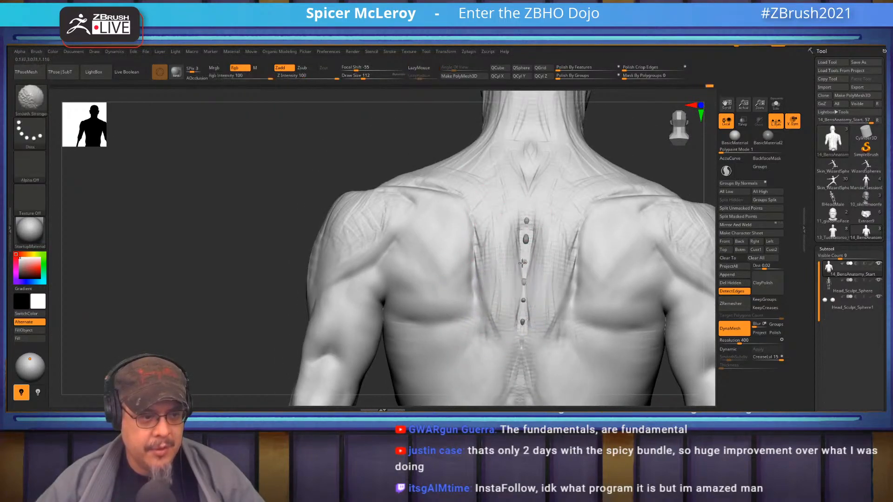
- Smooth the fibre strokes of the trapezius from mid-back up to the neck, along with those on the rear deltoids
{"action": "mouse_move", "coordinate": [486, 304]}
{"action": "left_mouse_down", "text": "shift"}
{"action": "mouse_move", "coordinate": [462, 176]}
{"action": "mouse_move", "coordinate": [500, 148]}
{"action": "left_mouse_up", "text": "shift"}
{"action": "right_click_drag", "start_coordinate": [499, 148], "coordinate": [494, 229], "text": "alt"}
{"action": "mouse_move", "coordinate": [494, 229]}
{"action": "left_mouse_down", "text": "shift"}
{"action": "mouse_move", "coordinate": [518, 179]}
{"action": "mouse_move", "coordinate": [498, 156]}
{"action": "mouse_move", "coordinate": [484, 189]}
{"action": "left_mouse_up", "text": "shift"}
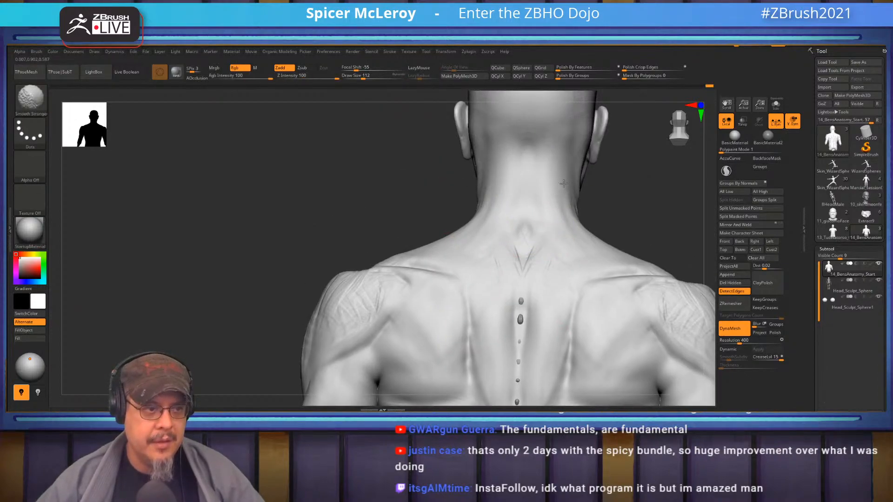
{"action": "mouse_move", "coordinate": [707, 262]}
{"action": "right_mouse_down", "text": "alt"}
{"action": "mouse_move", "coordinate": [619, 201]}
{"action": "mouse_move", "coordinate": [577, 207]}
{"action": "right_mouse_up", "text": "alt"}
{"action": "mouse_move", "coordinate": [534, 235]}
{"action": "left_mouse_down"}
{"action": "mouse_move", "coordinate": [523, 260]}
{"action": "mouse_move", "coordinate": [548, 288]}
{"action": "mouse_move", "coordinate": [560, 238]}
{"action": "left_mouse_up"}
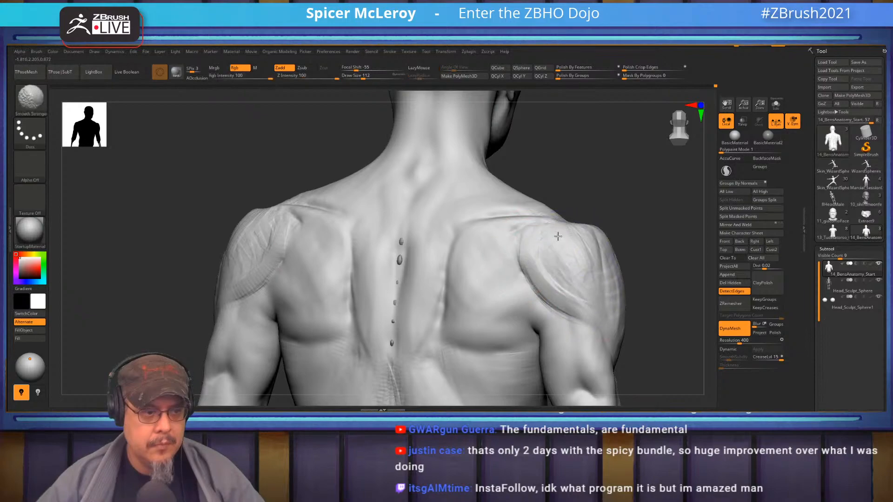
{"action": "mouse_move", "coordinate": [581, 271]}
{"action": "left_mouse_down", "text": "shift"}
{"action": "mouse_move", "coordinate": [538, 243]}
{"action": "mouse_move", "coordinate": [536, 274]}
{"action": "mouse_move", "coordinate": [570, 253]}
{"action": "mouse_move", "coordinate": [585, 298]}
{"action": "mouse_move", "coordinate": [548, 252]}
{"action": "left_mouse_up", "text": "shift"}
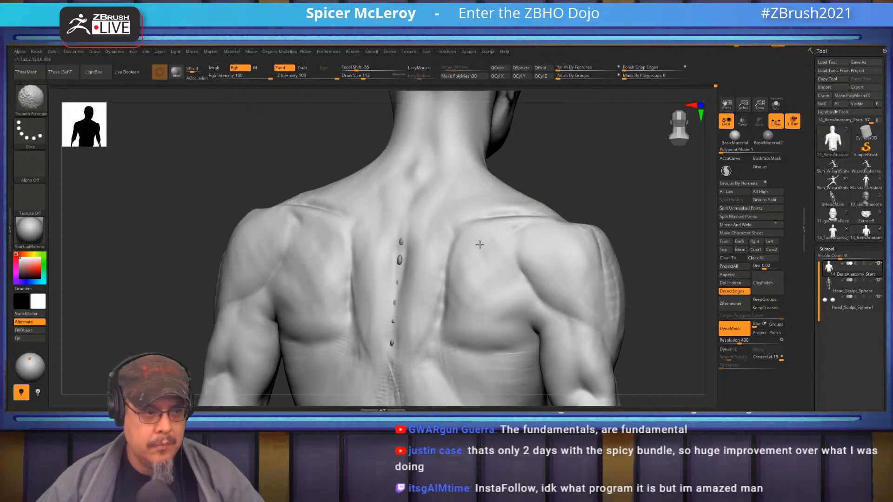
- Adjust the upper arm's contour down to the elbow from the side with the Move brush, and smooth it
{"action": "mouse_move", "coordinate": [612, 215]}
{"action": "left_mouse_down", "text": "alt"}
{"action": "mouse_move", "coordinate": [607, 233]}
{"action": "mouse_move", "coordinate": [591, 229]}
{"action": "mouse_move", "coordinate": [604, 255]}
{"action": "mouse_move", "coordinate": [627, 262]}
{"action": "mouse_move", "coordinate": [619, 263]}
{"action": "left_mouse_up", "text": "alt"}
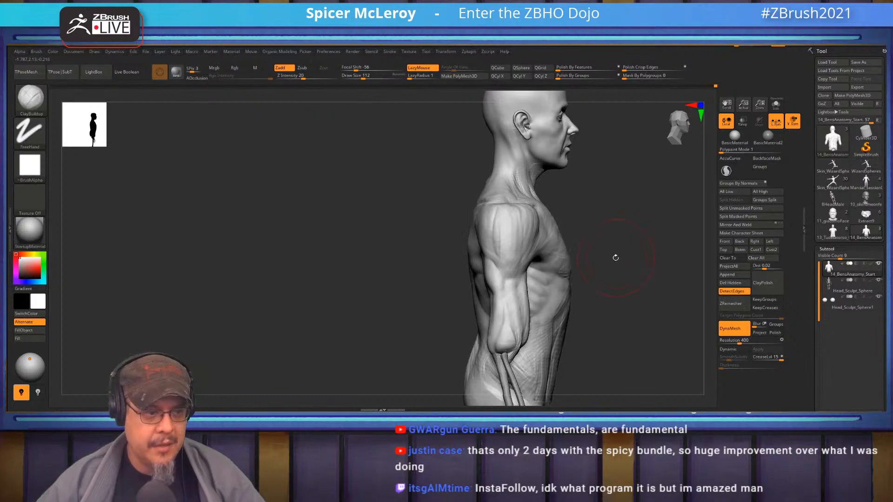
{"action": "key", "text": "n"}
{"action": "key", "text": "comma"}
{"action": "key", "text": "comma"}
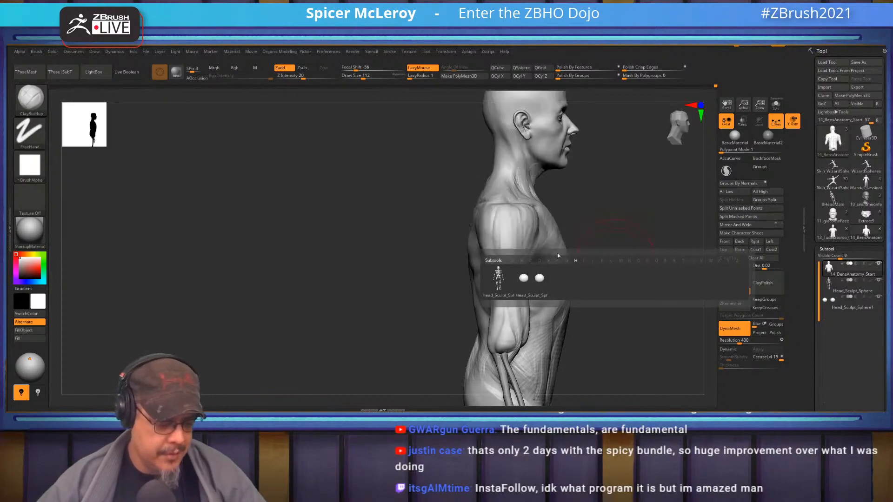
{"action": "key", "text": "b"}
{"action": "key", "text": "m"}
{"action": "key", "text": "v"}
{"action": "left_click_drag", "start_coordinate": [487, 301], "coordinate": [494, 298]}
{"action": "left_click_drag", "start_coordinate": [604, 266], "coordinate": [639, 266]}
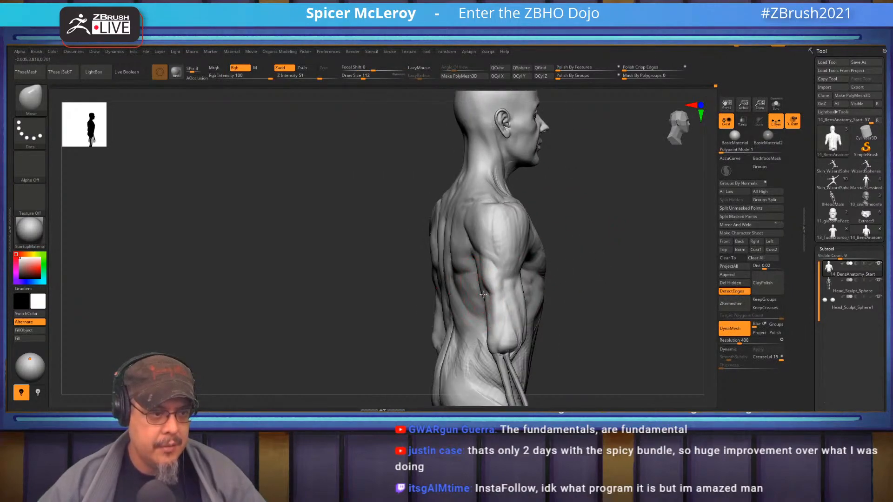
{"action": "right_click_drag", "start_coordinate": [606, 265], "coordinate": [543, 293]}
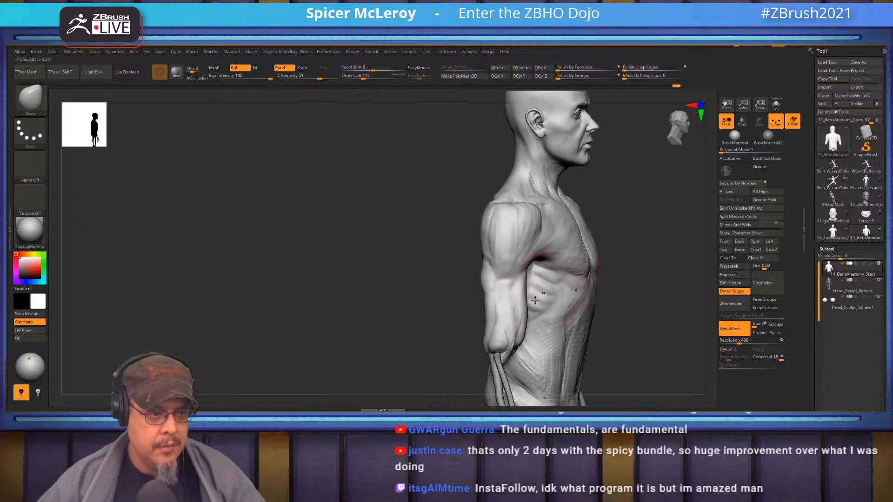
{"action": "mouse_move", "coordinate": [525, 340]}
{"action": "left_mouse_down"}
{"action": "mouse_move", "coordinate": [508, 288]}
{"action": "mouse_move", "coordinate": [525, 293]}
{"action": "left_mouse_up"}
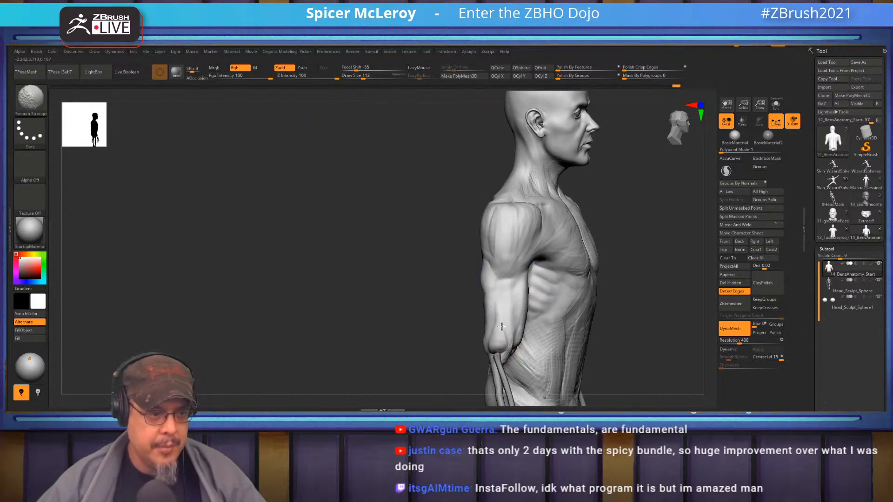
- Lay ClayBuildup strokes lengthwise down the front of the biceps and smooth them into the upper arm
{"action": "right_click_drag", "start_coordinate": [449, 318], "coordinate": [424, 279]}
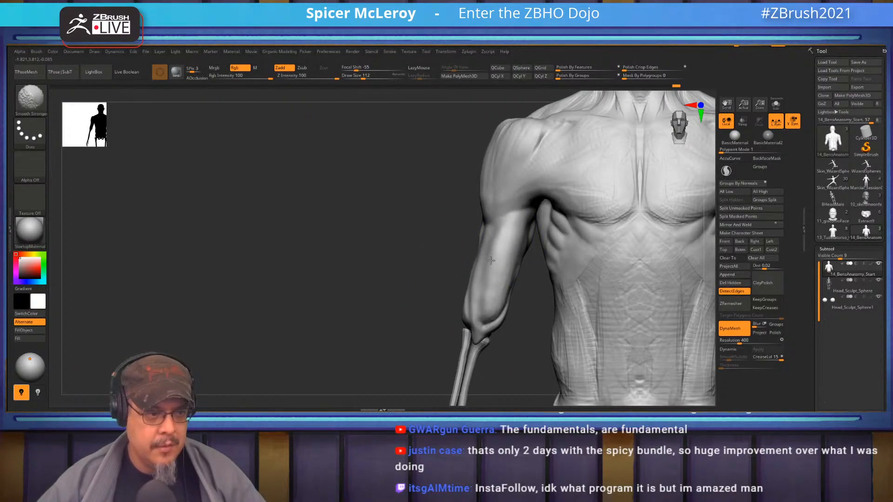
{"action": "key", "text": "b"}
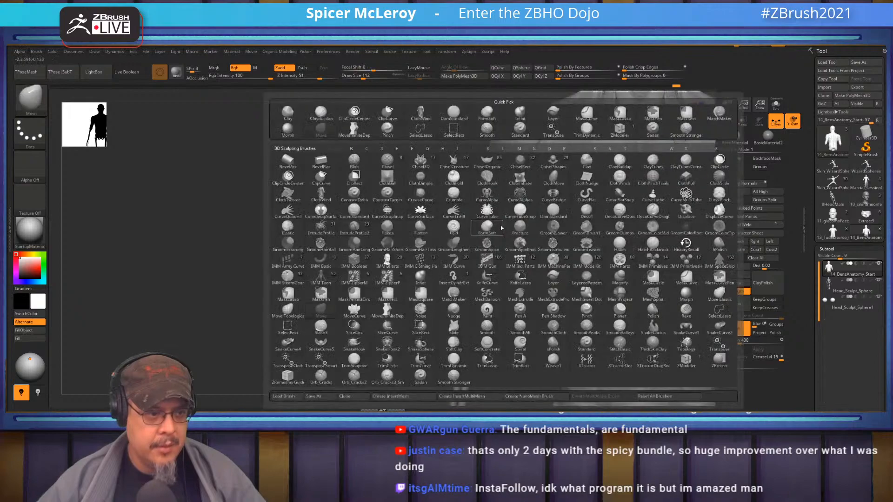
{"action": "key", "text": "c"}
{"action": "key", "text": "b"}
{"action": "left_click_drag", "start_coordinate": [504, 222], "coordinate": [486, 297]}
{"action": "left_click_drag", "start_coordinate": [488, 263], "coordinate": [485, 309]}
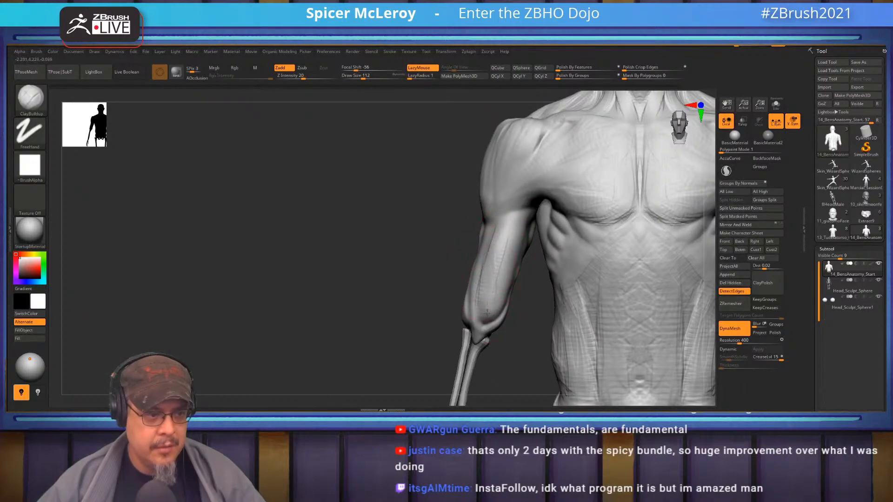
{"action": "key", "text": "shift"}
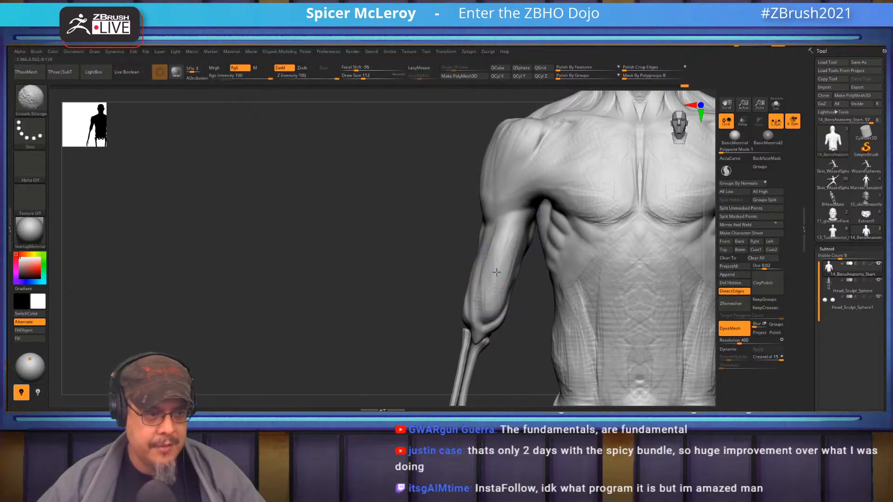
{"action": "left_click_drag", "start_coordinate": [510, 218], "coordinate": [494, 298]}
- Smooth the fibre strokes over the pectorals, and then those on the front and side of the neck
{"action": "right_click_drag", "start_coordinate": [495, 203], "coordinate": [445, 268], "text": "alt"}
{"action": "mouse_move", "coordinate": [531, 237]}
{"action": "right_mouse_down"}
{"action": "mouse_move", "coordinate": [544, 247]}
{"action": "mouse_move", "coordinate": [540, 229]}
{"action": "mouse_move", "coordinate": [522, 221]}
{"action": "mouse_move", "coordinate": [482, 233]}
{"action": "right_mouse_up"}
{"action": "mouse_move", "coordinate": [483, 218]}
{"action": "left_mouse_down"}
{"action": "mouse_move", "coordinate": [502, 214]}
{"action": "mouse_move", "coordinate": [486, 230]}
{"action": "mouse_move", "coordinate": [506, 224]}
{"action": "mouse_move", "coordinate": [503, 239]}
{"action": "mouse_move", "coordinate": [478, 239]}
{"action": "mouse_move", "coordinate": [526, 226]}
{"action": "left_mouse_up"}
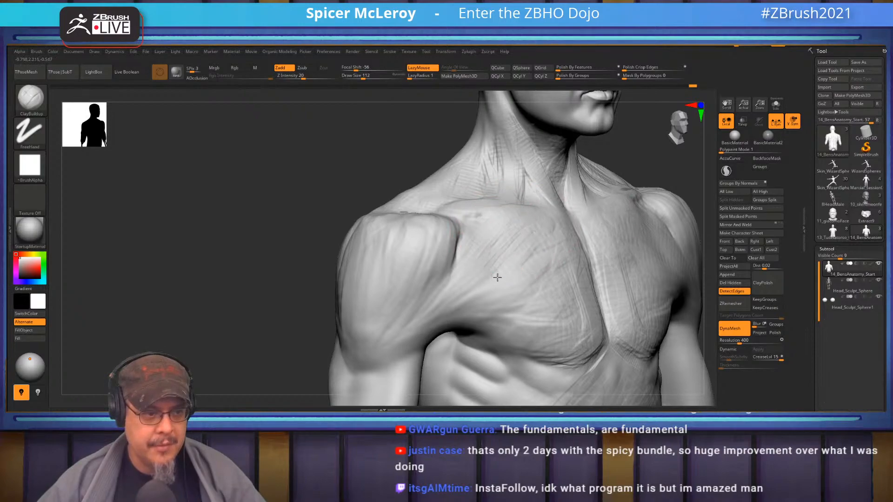
{"action": "key", "text": "shift"}
{"action": "left_click_drag", "start_coordinate": [536, 306], "coordinate": [578, 351], "text": "shift"}
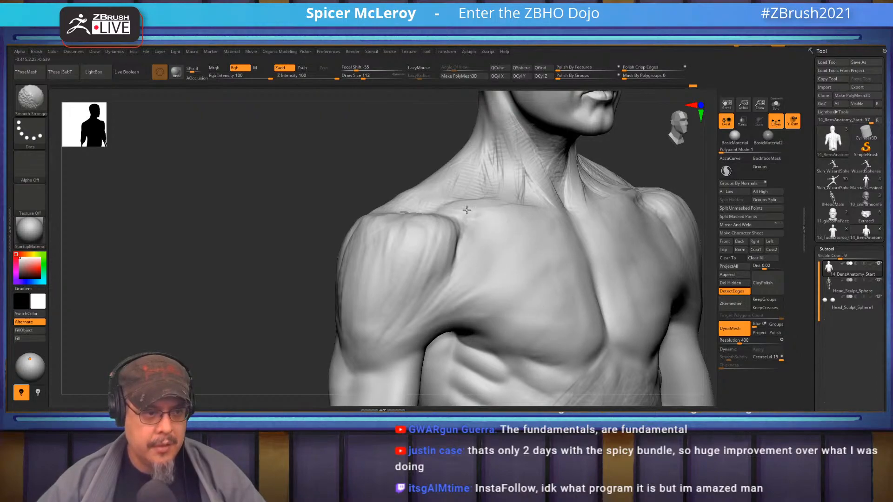
{"action": "mouse_move", "coordinate": [478, 297]}
{"action": "right_mouse_down", "text": "alt"}
{"action": "mouse_move", "coordinate": [479, 400]}
{"action": "mouse_move", "coordinate": [468, 390]}
{"action": "right_mouse_up", "text": "alt"}
{"action": "mouse_move", "coordinate": [485, 280]}
{"action": "left_mouse_down", "text": "shift"}
{"action": "mouse_move", "coordinate": [482, 270]}
{"action": "mouse_move", "coordinate": [526, 226]}
{"action": "mouse_move", "coordinate": [552, 268]}
{"action": "left_mouse_up", "text": "shift"}
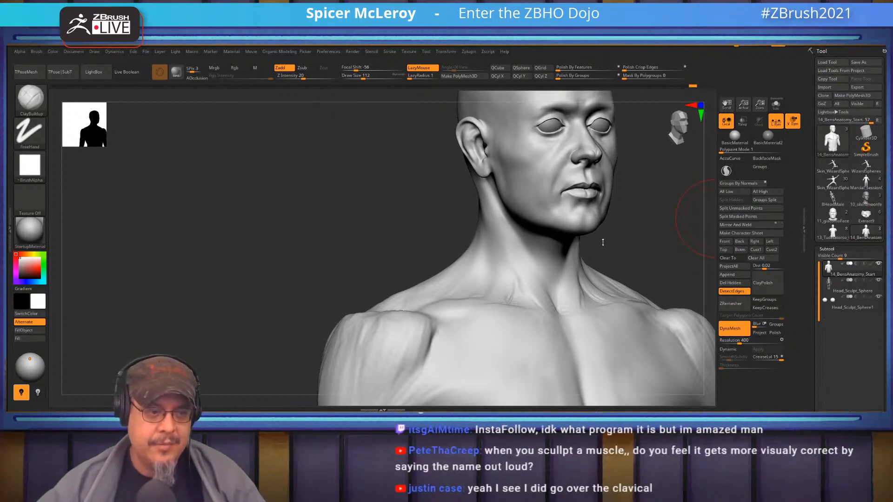
- Reshape the neck below the jaw from the side with the Move brush, and smooth the back of the skull
{"action": "mouse_move", "coordinate": [621, 245]}
{"action": "left_mouse_down"}
{"action": "mouse_move", "coordinate": [634, 247]}
{"action": "mouse_move", "coordinate": [596, 248]}
{"action": "left_mouse_up"}
{"action": "key", "text": "b"}
{"action": "key", "text": "m"}
{"action": "key", "text": "v"}
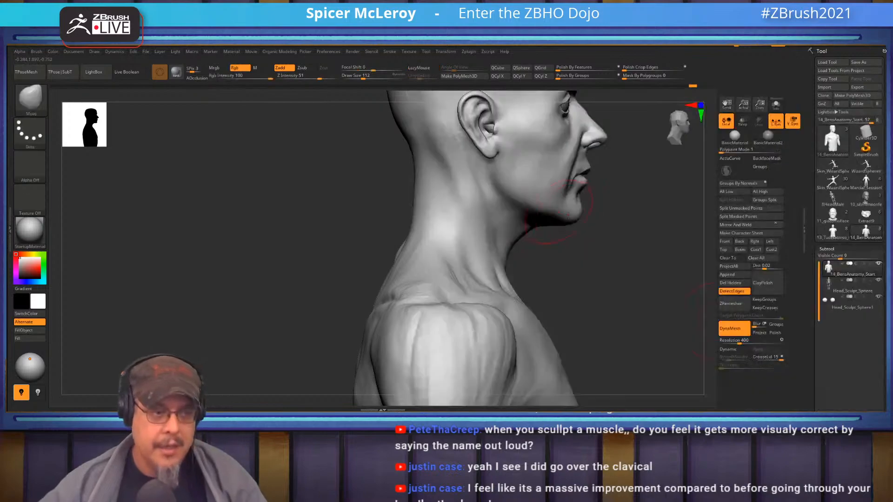
{"action": "mouse_move", "coordinate": [509, 245]}
{"action": "left_mouse_down"}
{"action": "mouse_move", "coordinate": [525, 243]}
{"action": "mouse_move", "coordinate": [487, 204]}
{"action": "left_mouse_up"}
{"action": "key", "text": "shift"}
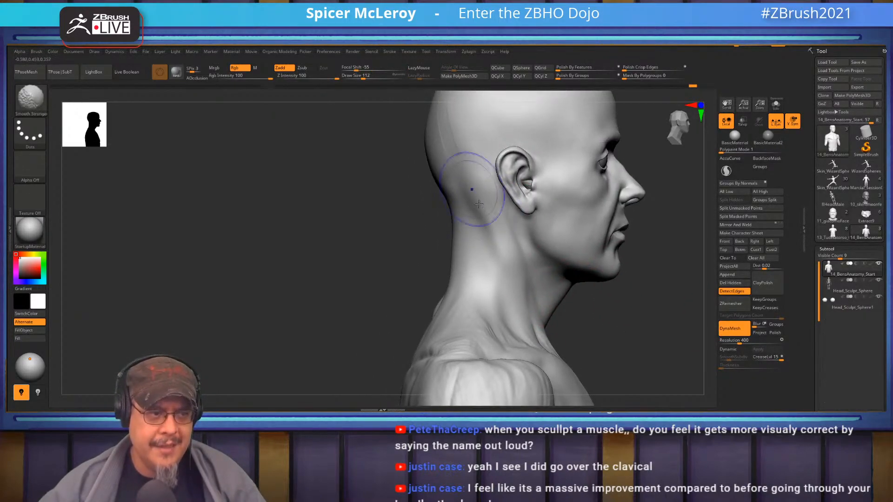
{"action": "right_click_drag", "start_coordinate": [479, 200], "coordinate": [476, 312], "text": "alt"}
{"action": "left_click_drag", "start_coordinate": [464, 211], "coordinate": [444, 227], "text": "shift"}
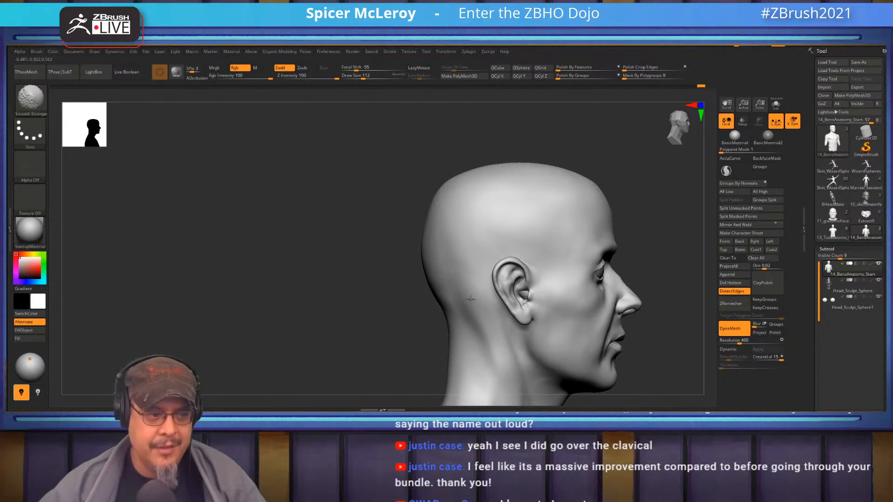
- Build up the muscles running from behind the ear down the side of the neck with ClayBuildup, and smooth them
{"action": "right_click_drag", "start_coordinate": [476, 326], "coordinate": [460, 260], "text": "alt"}
{"action": "key", "text": "b"}
{"action": "key", "text": "c"}
{"action": "key", "text": "b"}
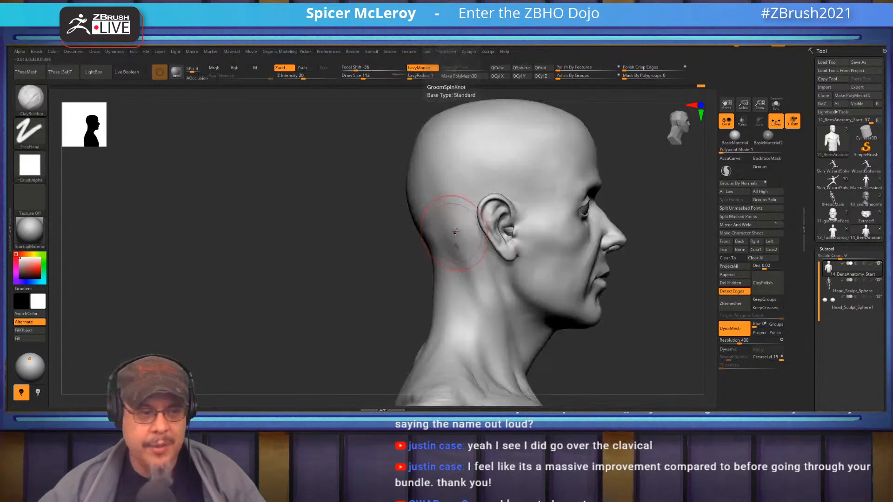
{"action": "mouse_move", "coordinate": [451, 227]}
{"action": "left_mouse_down"}
{"action": "mouse_move", "coordinate": [488, 328]}
{"action": "mouse_move", "coordinate": [470, 261]}
{"action": "left_mouse_up"}
{"action": "mouse_move", "coordinate": [483, 290]}
{"action": "left_mouse_down", "text": "shift"}
{"action": "mouse_move", "coordinate": [471, 265]}
{"action": "mouse_move", "coordinate": [486, 297]}
{"action": "left_mouse_up", "text": "shift"}
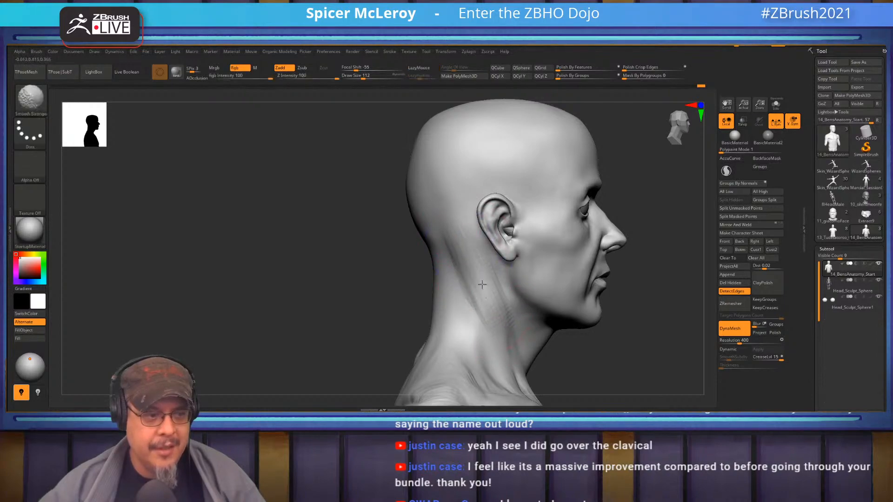
{"action": "mouse_move", "coordinate": [522, 287]}
{"action": "left_mouse_down"}
{"action": "mouse_move", "coordinate": [570, 221]}
{"action": "mouse_move", "coordinate": [591, 241]}
{"action": "mouse_move", "coordinate": [576, 246]}
{"action": "mouse_move", "coordinate": [574, 183]}
{"action": "left_mouse_up"}
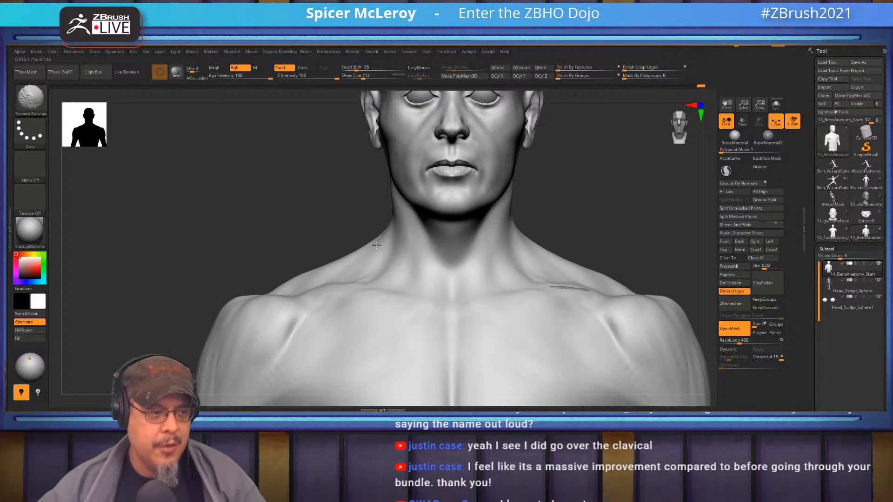
- Build up the area between the eyebrows at the root of the nose with ClayBuildup
{"action": "mouse_move", "coordinate": [641, 219]}
{"action": "left_mouse_down", "text": "alt"}
{"action": "mouse_move", "coordinate": [618, 268]}
{"action": "mouse_move", "coordinate": [569, 261]}
{"action": "mouse_move", "coordinate": [587, 317]}
{"action": "mouse_move", "coordinate": [543, 300]}
{"action": "mouse_move", "coordinate": [625, 289]}
{"action": "left_mouse_up", "text": "alt"}
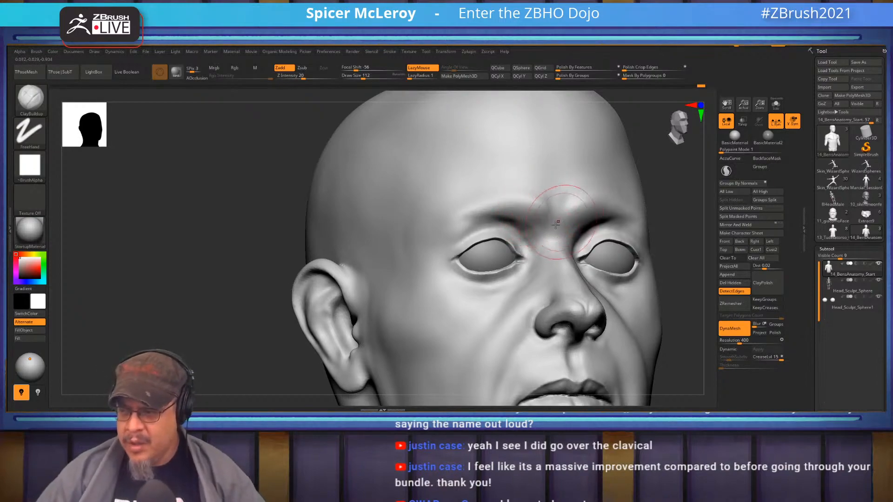
{"action": "left_click_drag", "start_coordinate": [545, 220], "coordinate": [554, 255]}
{"action": "mouse_move", "coordinate": [538, 219]}
{"action": "right_mouse_down"}
{"action": "mouse_move", "coordinate": [518, 234]}
{"action": "mouse_move", "coordinate": [582, 258]}
{"action": "mouse_move", "coordinate": [568, 246]}
{"action": "mouse_move", "coordinate": [575, 242]}
{"action": "mouse_move", "coordinate": [574, 263]}
{"action": "mouse_move", "coordinate": [587, 262]}
{"action": "mouse_move", "coordinate": [555, 273]}
{"action": "mouse_move", "coordinate": [587, 267]}
{"action": "mouse_move", "coordinate": [600, 205]}
{"action": "mouse_move", "coordinate": [588, 265]}
{"action": "mouse_move", "coordinate": [535, 283]}
{"action": "mouse_move", "coordinate": [470, 267]}
{"action": "mouse_move", "coordinate": [521, 286]}
{"action": "mouse_move", "coordinate": [577, 255]}
{"action": "mouse_move", "coordinate": [642, 255]}
{"action": "mouse_move", "coordinate": [548, 283]}
{"action": "mouse_move", "coordinate": [586, 261]}
{"action": "mouse_move", "coordinate": [585, 247]}
{"action": "right_mouse_up"}
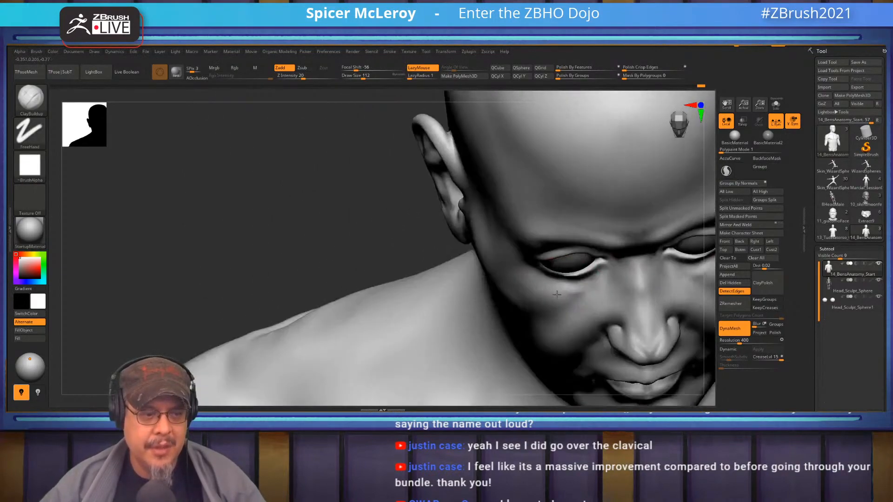
{"action": "key", "text": "comma"}
{"action": "key", "text": "comma"}
- Adjust the eyelid edges against the eyeball with the Move brush, and smooth the outer corner of the eye
{"action": "key", "text": "b"}
{"action": "key", "text": "m"}
{"action": "key", "text": "v"}
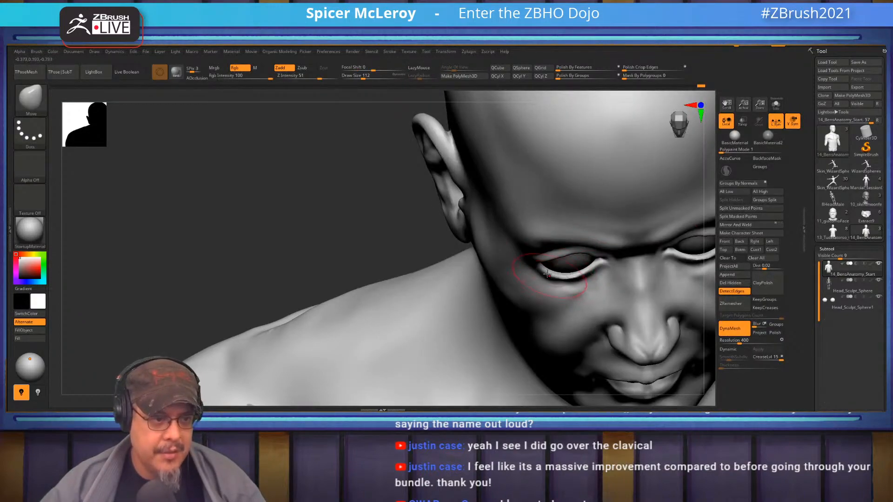
{"action": "left_click_drag", "start_coordinate": [581, 274], "coordinate": [590, 273]}
{"action": "mouse_move", "coordinate": [590, 272]}
{"action": "right_mouse_down"}
{"action": "mouse_move", "coordinate": [549, 224]}
{"action": "mouse_move", "coordinate": [574, 249]}
{"action": "right_mouse_up"}
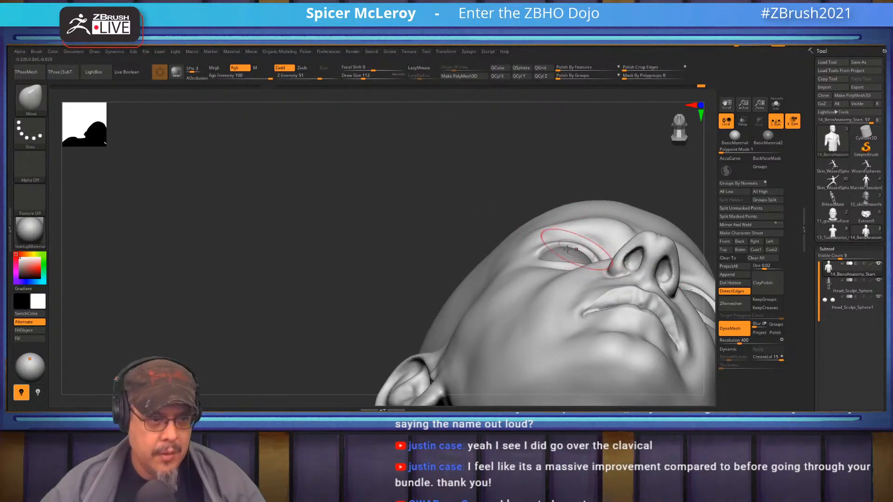
{"action": "mouse_move", "coordinate": [521, 264]}
{"action": "right_mouse_down"}
{"action": "mouse_move", "coordinate": [537, 307]}
{"action": "mouse_move", "coordinate": [538, 298]}
{"action": "right_mouse_up"}
{"action": "left_click_drag", "start_coordinate": [540, 258], "coordinate": [521, 258], "text": "shift"}
{"action": "right_click_drag", "start_coordinate": [535, 261], "coordinate": [568, 246], "text": "ctrl"}
- Carve a crease at the outer corner of the eye with DamStandard, and soften it
{"action": "key", "text": "b"}
{"action": "key", "text": "d"}
{"action": "key", "text": "s"}
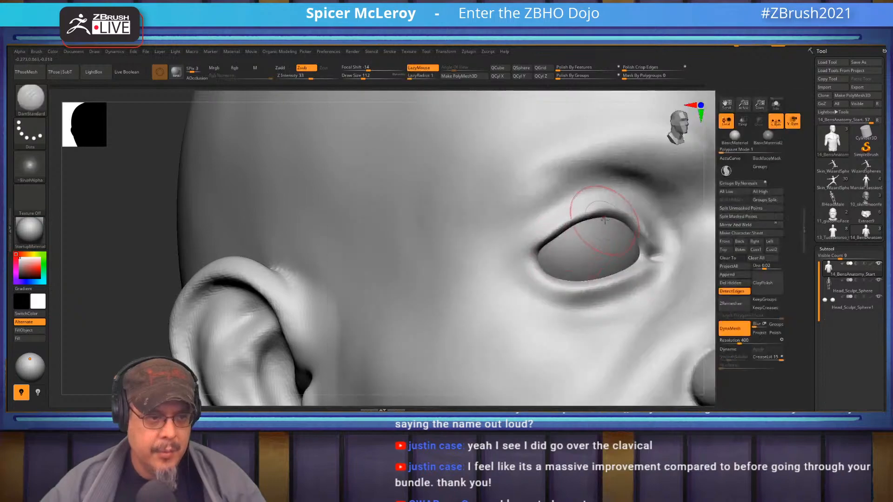
{"action": "left_click_drag", "start_coordinate": [510, 277], "coordinate": [534, 265]}
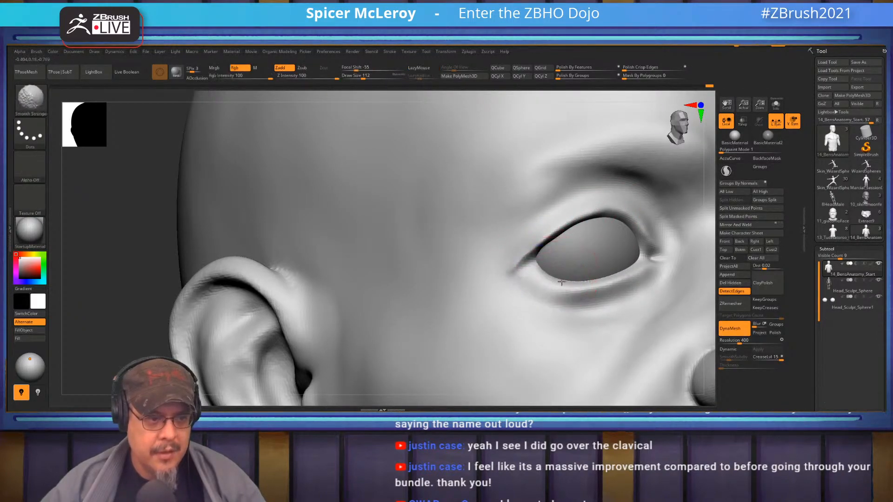
{"action": "left_click_drag", "start_coordinate": [522, 268], "coordinate": [536, 256]}
{"action": "right_click_drag", "start_coordinate": [545, 226], "coordinate": [446, 243], "text": "alt"}
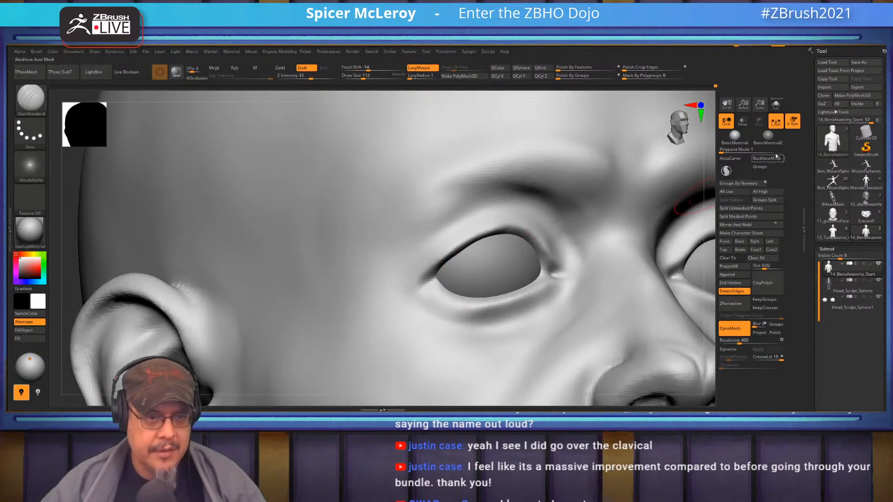
- Turn on transparency, select the Head_Sculpt_Sphere1 eyeballs, and reposition them in the eye sockets with the gizmo
{"action": "left_click", "coordinate": [745, 122]}
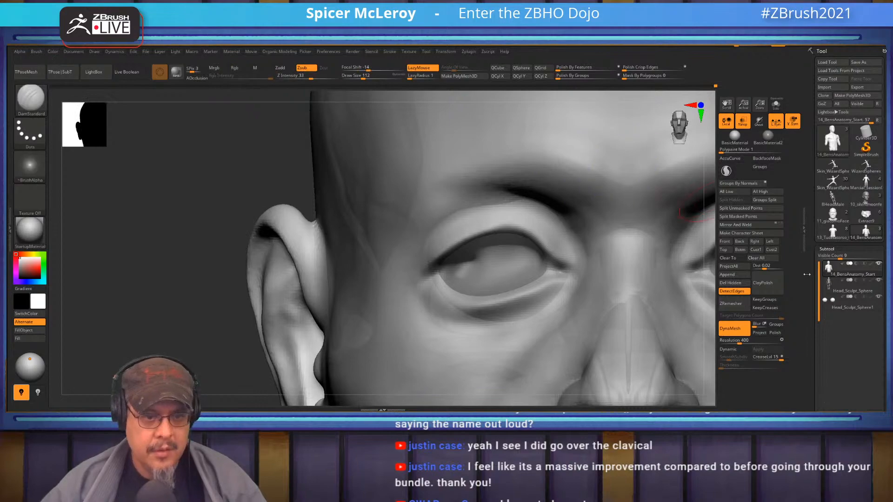
{"action": "left_click", "coordinate": [848, 307]}
{"action": "key", "text": "f"}
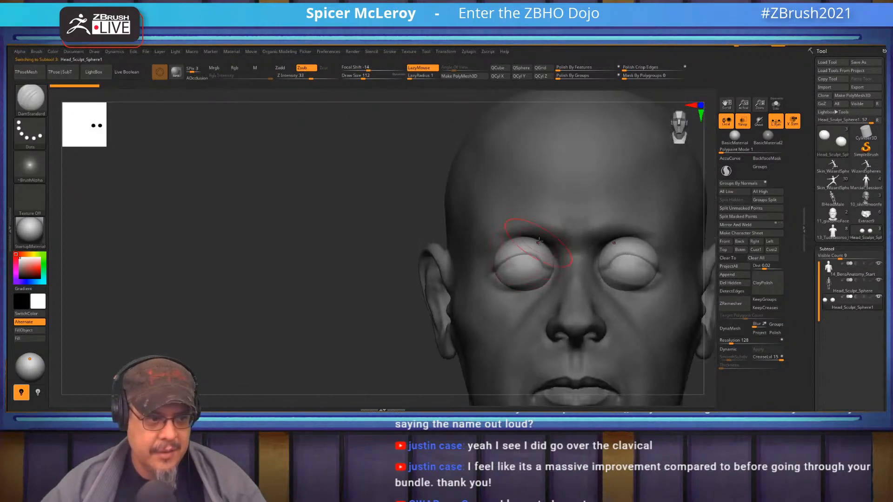
{"action": "key", "text": "w"}
{"action": "left_click_drag", "start_coordinate": [632, 261], "coordinate": [626, 266]}
{"action": "left_click_drag", "start_coordinate": [660, 235], "coordinate": [662, 239]}
{"action": "right_click_drag", "start_coordinate": [662, 240], "coordinate": [691, 247]}
{"action": "left_click_drag", "start_coordinate": [669, 268], "coordinate": [680, 268]}
{"action": "key", "text": "q"}
- Make the 14_BensAnatomy_Start mesh active again and turn off transparency
{"action": "right_click_drag", "start_coordinate": [560, 261], "coordinate": [370, 249]}
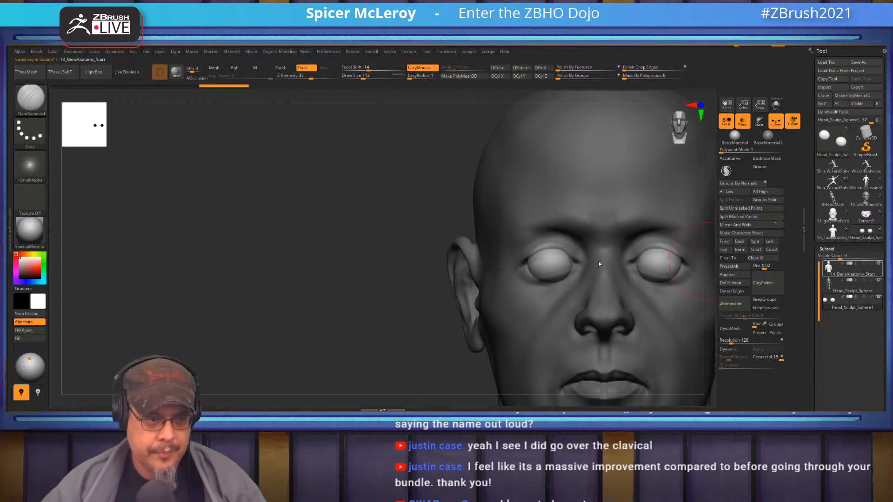
{"action": "right_click_drag", "start_coordinate": [546, 241], "coordinate": [564, 269]}
{"action": "left_click", "coordinate": [754, 126]}
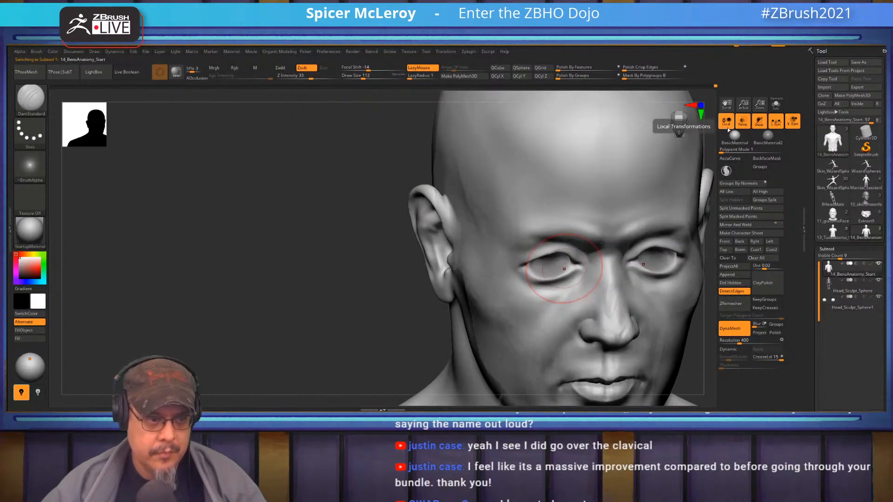
{"action": "left_click", "coordinate": [743, 123]}
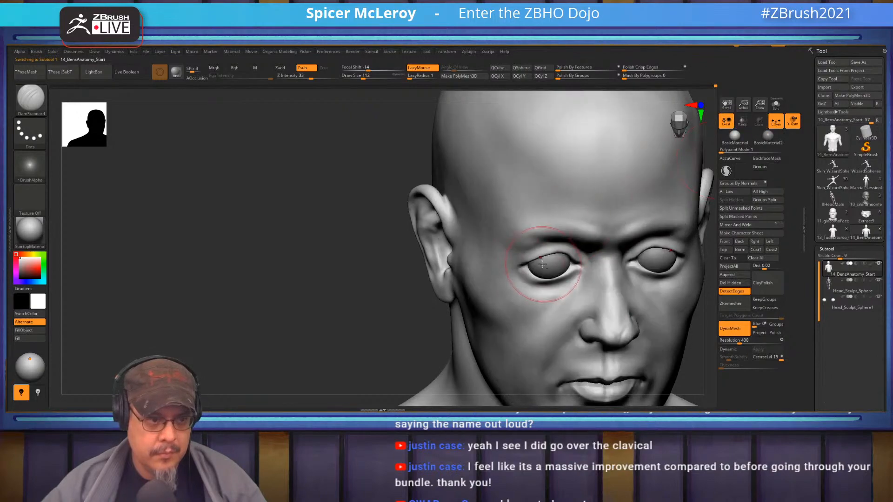
- Fit the upper and lower eyelid edges to the eyeball with the Move brush, working from above and below
{"action": "right_click_drag", "start_coordinate": [549, 296], "coordinate": [562, 321], "text": "ctrl"}
{"action": "mouse_move", "coordinate": [564, 260]}
{"action": "right_mouse_down"}
{"action": "mouse_move", "coordinate": [566, 296]}
{"action": "mouse_move", "coordinate": [557, 299]}
{"action": "right_mouse_up"}
{"action": "key", "text": "b"}
{"action": "key", "text": "m"}
{"action": "key", "text": "v"}
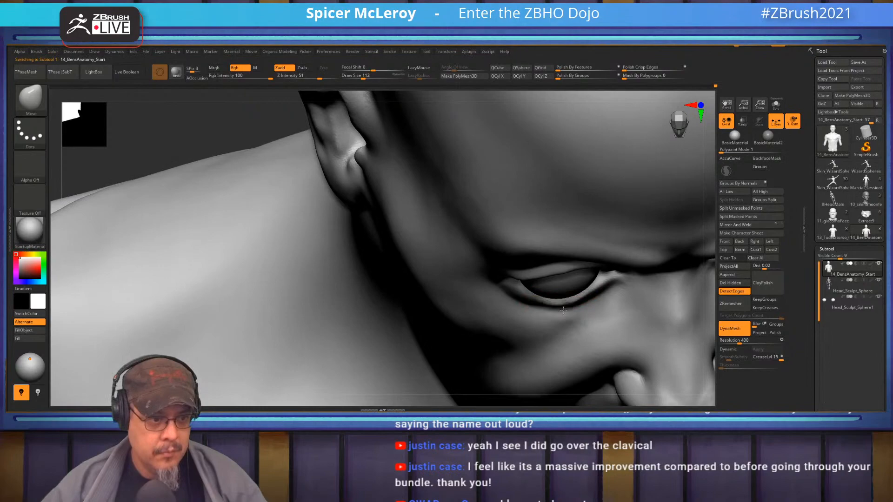
{"action": "mouse_move", "coordinate": [575, 294]}
{"action": "left_mouse_down"}
{"action": "mouse_move", "coordinate": [581, 303]}
{"action": "mouse_move", "coordinate": [565, 302]}
{"action": "left_mouse_up"}
{"action": "mouse_move", "coordinate": [561, 297]}
{"action": "right_mouse_down"}
{"action": "mouse_move", "coordinate": [542, 254]}
{"action": "mouse_move", "coordinate": [564, 263]}
{"action": "mouse_move", "coordinate": [575, 253]}
{"action": "mouse_move", "coordinate": [507, 264]}
{"action": "mouse_move", "coordinate": [558, 283]}
{"action": "mouse_move", "coordinate": [574, 242]}
{"action": "right_mouse_up"}
{"action": "left_click_drag", "start_coordinate": [573, 242], "coordinate": [569, 233]}
{"action": "mouse_move", "coordinate": [569, 233]}
{"action": "right_mouse_down", "text": "alt"}
{"action": "mouse_move", "coordinate": [475, 267]}
{"action": "mouse_move", "coordinate": [552, 255]}
{"action": "mouse_move", "coordinate": [559, 265]}
{"action": "right_mouse_up", "text": "alt"}
- Carve the upper eyelid crease from the inner to the outer corner with DamStandard, and smooth its outer end
{"action": "key", "text": "b"}
{"action": "key", "text": "d"}
{"action": "key", "text": "s"}
{"action": "mouse_move", "coordinate": [557, 267]}
{"action": "left_mouse_down"}
{"action": "mouse_move", "coordinate": [531, 233]}
{"action": "mouse_move", "coordinate": [459, 214]}
{"action": "mouse_move", "coordinate": [419, 226]}
{"action": "mouse_move", "coordinate": [437, 241]}
{"action": "left_mouse_up"}
{"action": "mouse_move", "coordinate": [358, 283]}
{"action": "right_mouse_down"}
{"action": "mouse_move", "coordinate": [419, 232]}
{"action": "mouse_move", "coordinate": [441, 237]}
{"action": "mouse_move", "coordinate": [457, 220]}
{"action": "right_mouse_up"}
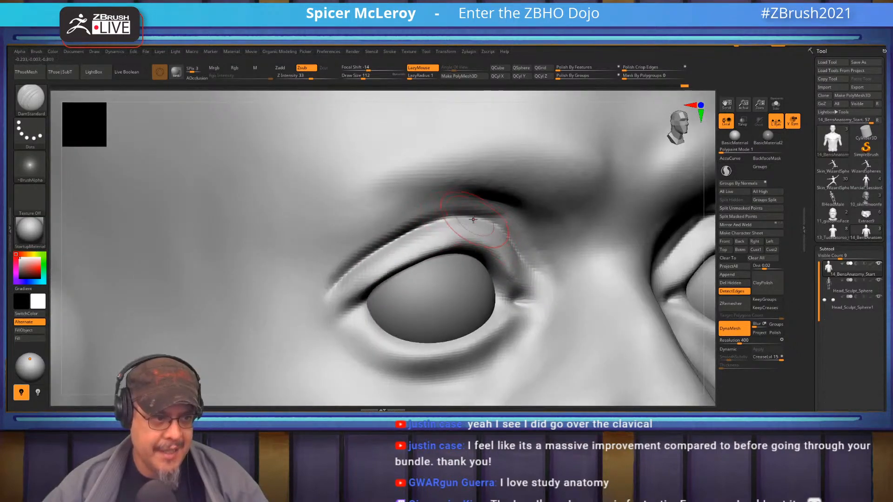
{"action": "left_click_drag", "start_coordinate": [509, 239], "coordinate": [472, 229]}
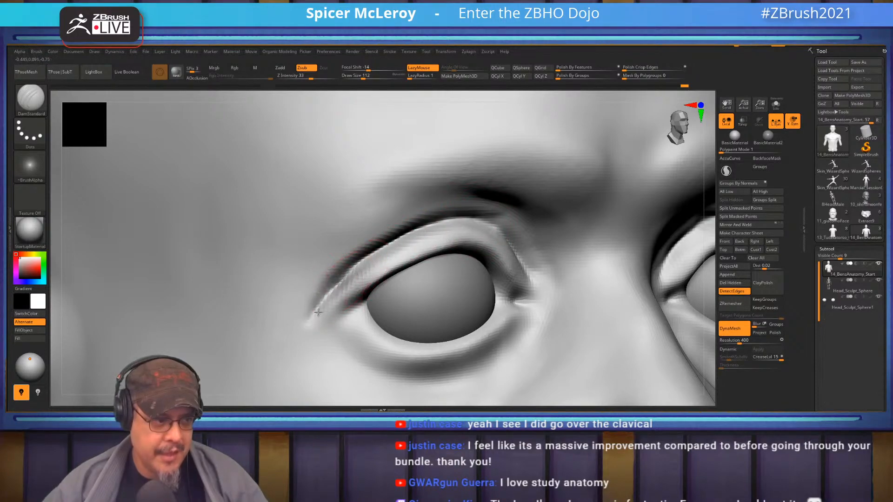
{"action": "left_click_drag", "start_coordinate": [324, 302], "coordinate": [359, 249], "text": "shift"}
{"action": "mouse_move", "coordinate": [335, 293]}
{"action": "right_mouse_down"}
{"action": "mouse_move", "coordinate": [488, 214]}
{"action": "mouse_move", "coordinate": [530, 207]}
{"action": "mouse_move", "coordinate": [448, 214]}
{"action": "right_mouse_up"}
- Build up the skin fold between the upper eyelid crease and the brow with ClayBuildup, and smooth it
{"action": "key", "text": "b"}
{"action": "key", "text": "c"}
{"action": "key", "text": "b"}
{"action": "mouse_move", "coordinate": [253, 267]}
{"action": "right_mouse_down"}
{"action": "mouse_move", "coordinate": [425, 239]}
{"action": "mouse_move", "coordinate": [408, 240]}
{"action": "mouse_move", "coordinate": [429, 208]}
{"action": "right_mouse_up"}
{"action": "key", "text": "s"}
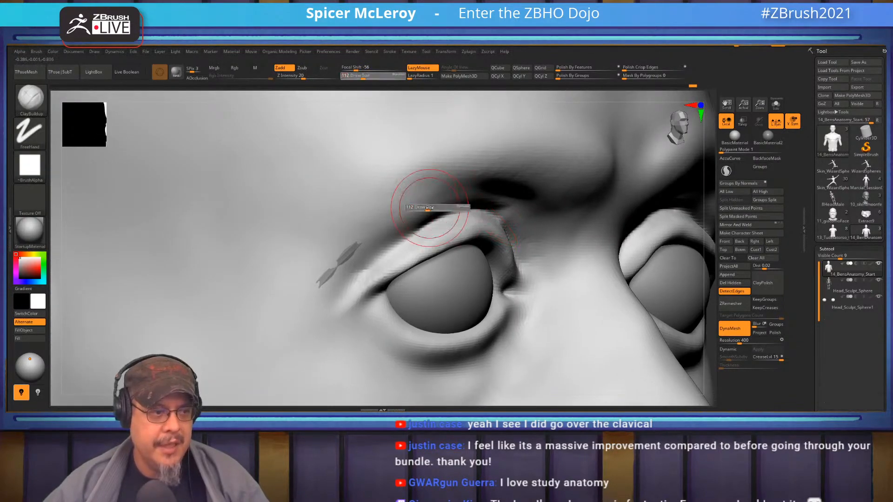
{"action": "left_click_drag", "start_coordinate": [435, 187], "coordinate": [353, 243]}
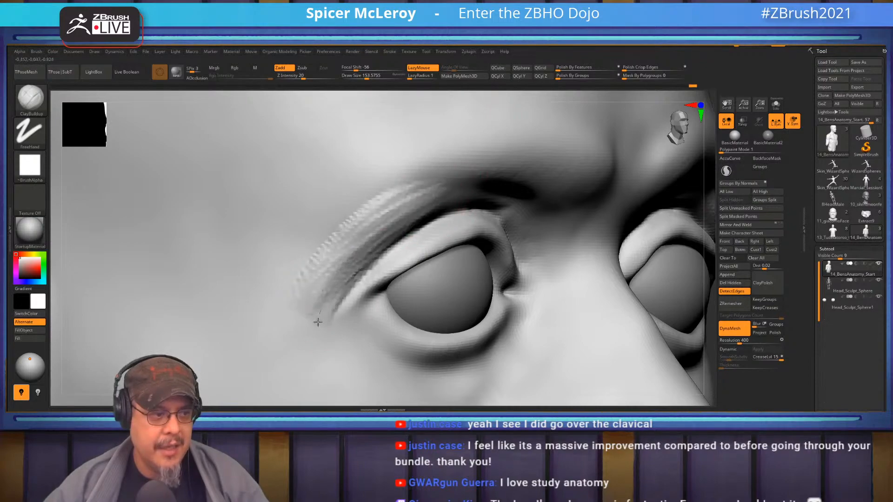
{"action": "left_click_drag", "start_coordinate": [319, 314], "coordinate": [415, 190], "text": "shift"}
{"action": "mouse_move", "coordinate": [376, 269]}
{"action": "right_mouse_down", "text": "alt"}
{"action": "mouse_move", "coordinate": [385, 229]}
{"action": "mouse_move", "coordinate": [408, 231]}
{"action": "mouse_move", "coordinate": [391, 229]}
{"action": "right_mouse_up", "text": "alt"}
{"action": "right_click_drag", "start_coordinate": [512, 203], "coordinate": [526, 209]}
- Carve the groove beneath the lower eyelid and sharpen the inner end of the lids with DamStandard
{"action": "key", "text": "b"}
{"action": "key", "text": "d"}
{"action": "key", "text": "s"}
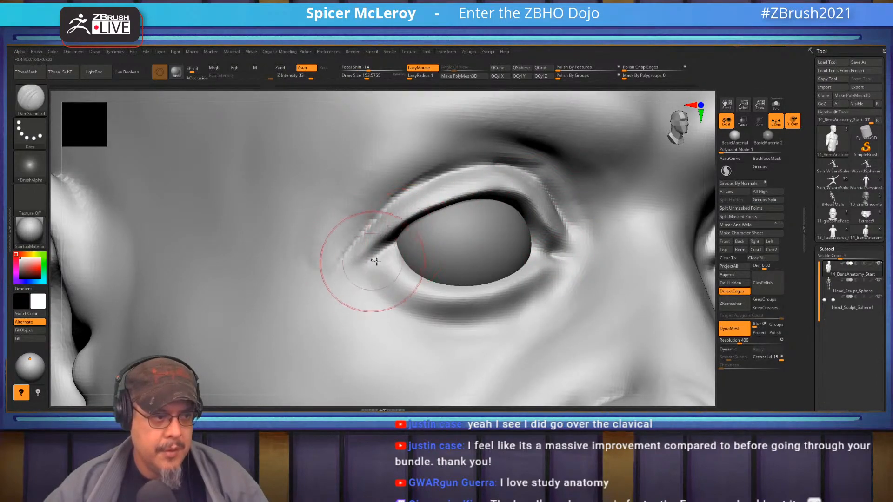
{"action": "right_click_drag", "start_coordinate": [371, 259], "coordinate": [355, 289]}
{"action": "right_click_drag", "start_coordinate": [428, 299], "coordinate": [554, 254]}
{"action": "mouse_move", "coordinate": [492, 292]}
{"action": "left_mouse_down"}
{"action": "mouse_move", "coordinate": [535, 265]}
{"action": "mouse_move", "coordinate": [403, 294]}
{"action": "mouse_move", "coordinate": [367, 261]}
{"action": "mouse_move", "coordinate": [441, 294]}
{"action": "left_mouse_up"}
{"action": "mouse_move", "coordinate": [368, 240]}
{"action": "left_mouse_down"}
{"action": "mouse_move", "coordinate": [399, 258]}
{"action": "mouse_move", "coordinate": [453, 265]}
{"action": "mouse_move", "coordinate": [482, 265]}
{"action": "mouse_move", "coordinate": [543, 240]}
{"action": "left_mouse_up"}
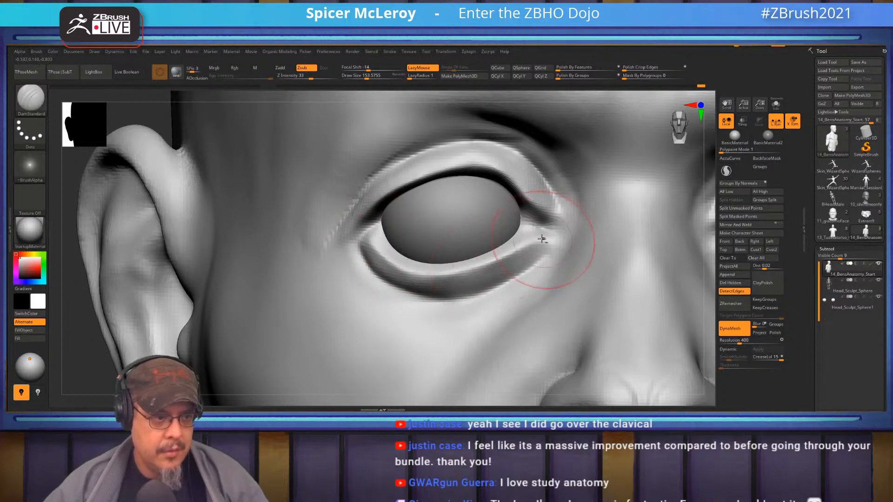
{"action": "right_click_drag", "start_coordinate": [558, 219], "coordinate": [561, 207]}
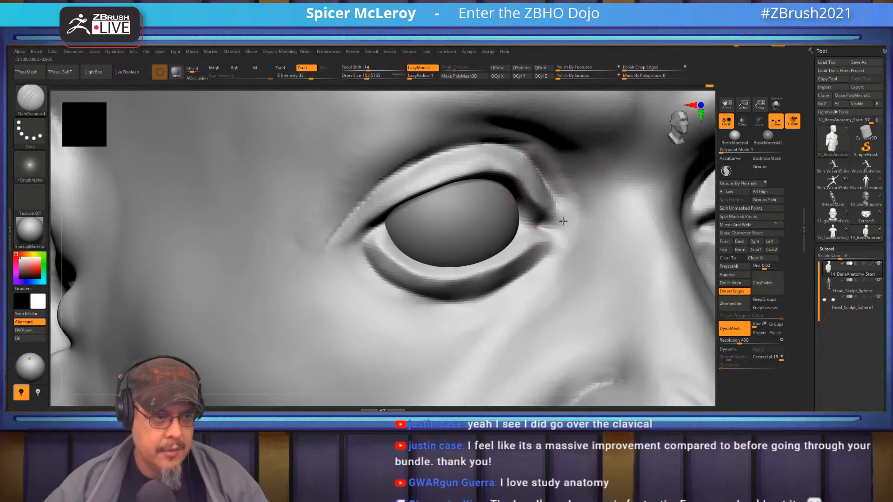
- Add volume around the inner corner of the eye and the tear duct with a smaller ClayBuildup brush
{"action": "key", "text": "b"}
{"action": "key", "text": "c"}
{"action": "key", "text": "b"}
{"action": "right_click_drag", "start_coordinate": [577, 237], "coordinate": [562, 228]}
{"action": "key", "text": "s"}
{"action": "left_click_drag", "start_coordinate": [563, 225], "coordinate": [564, 233]}
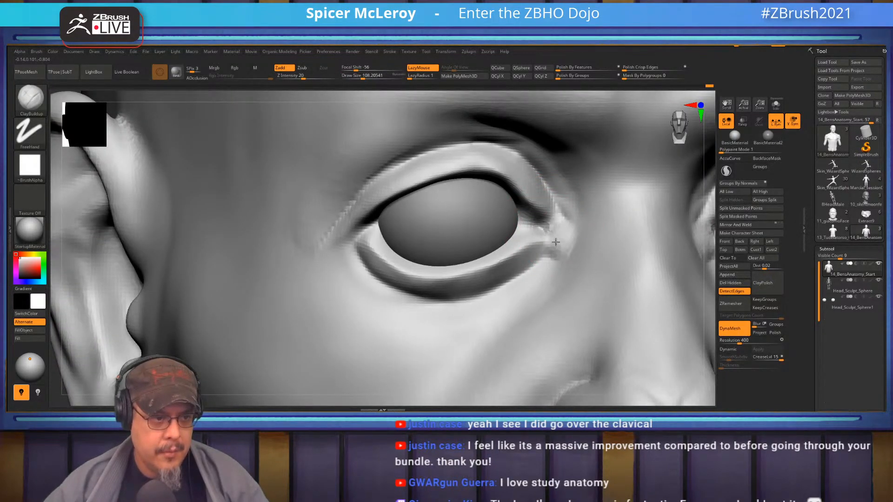
{"action": "right_click_drag", "start_coordinate": [534, 264], "coordinate": [507, 268]}
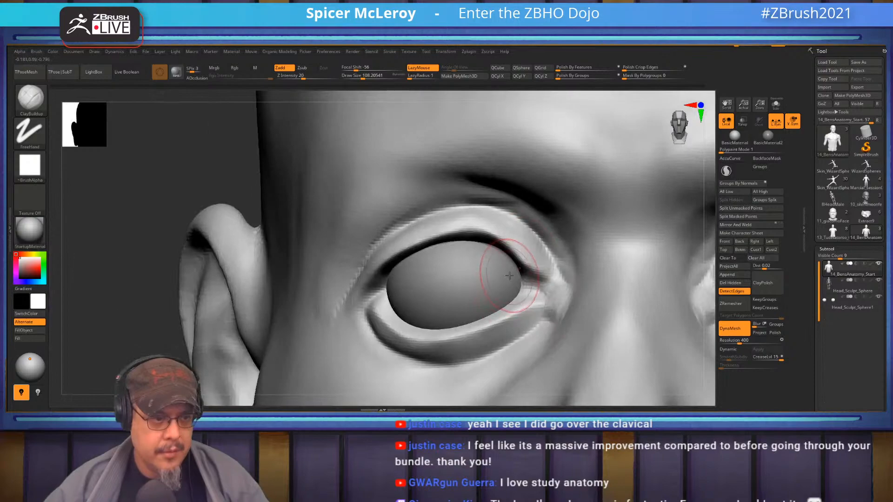
- Define the tear duct with a DamStandard stroke, and smooth the rim of the upper eyelid
{"action": "key", "text": "b"}
{"action": "key", "text": "d"}
{"action": "key", "text": "s"}
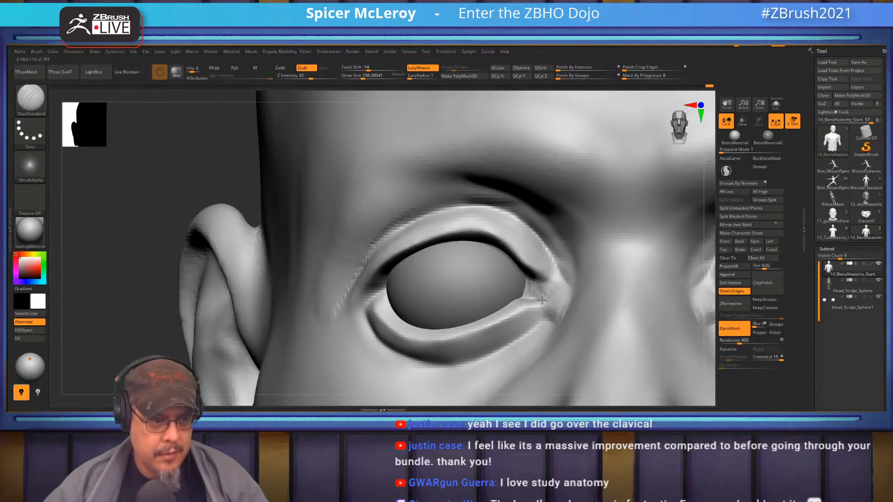
{"action": "left_click_drag", "start_coordinate": [525, 280], "coordinate": [548, 295]}
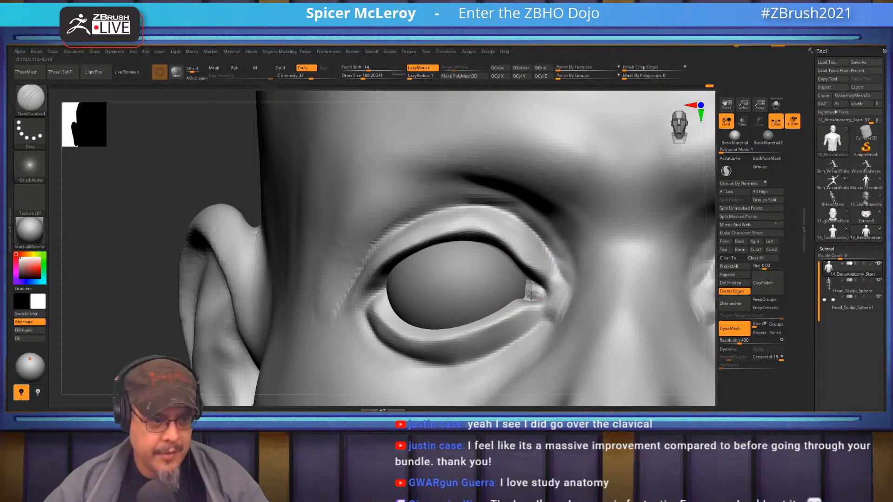
{"action": "right_click_drag", "start_coordinate": [521, 259], "coordinate": [550, 261], "text": "alt"}
{"action": "left_click_drag", "start_coordinate": [557, 276], "coordinate": [528, 244], "text": "shift"}
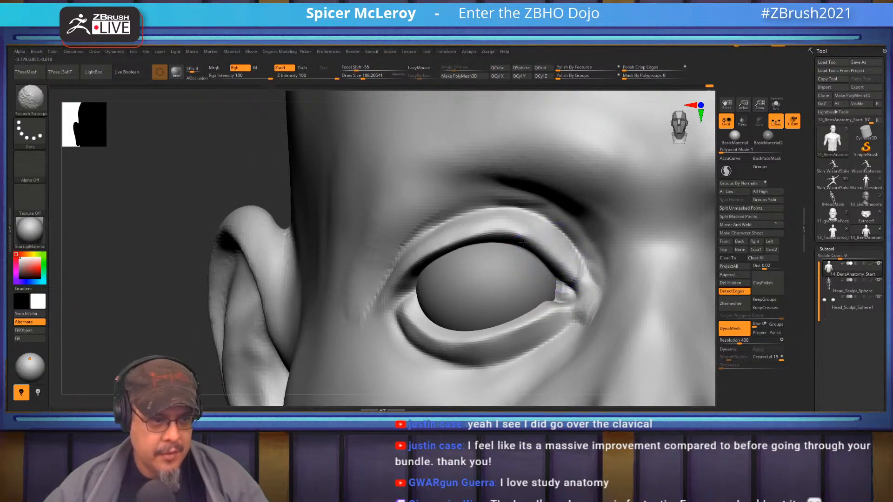
{"action": "left_click_drag", "start_coordinate": [459, 245], "coordinate": [398, 290], "text": "shift"}
- Reshape the curves of the upper and lower eyelids from the front with the Move brush
{"action": "mouse_move", "coordinate": [475, 251]}
{"action": "right_mouse_down"}
{"action": "mouse_move", "coordinate": [518, 237]}
{"action": "mouse_move", "coordinate": [525, 220]}
{"action": "mouse_move", "coordinate": [502, 235]}
{"action": "mouse_move", "coordinate": [541, 264]}
{"action": "right_mouse_up"}
{"action": "key", "text": "f"}
{"action": "key", "text": "b"}
{"action": "key", "text": "m"}
{"action": "key", "text": "v"}
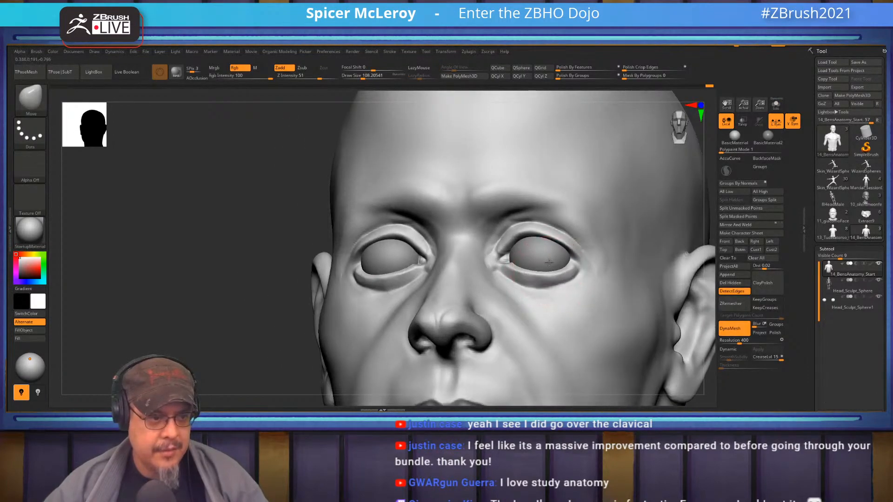
{"action": "left_click_drag", "start_coordinate": [572, 269], "coordinate": [524, 281]}
{"action": "right_click_drag", "start_coordinate": [516, 284], "coordinate": [535, 279]}
{"action": "left_click_drag", "start_coordinate": [548, 275], "coordinate": [546, 272]}
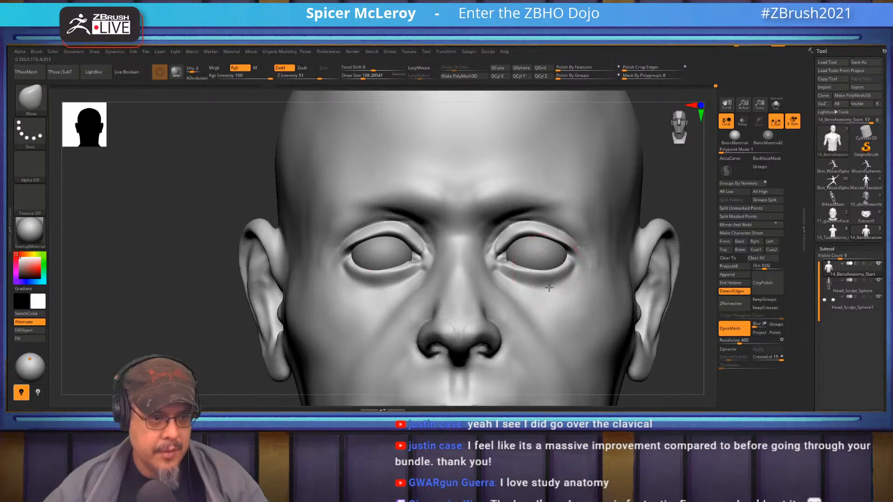
{"action": "right_click_drag", "start_coordinate": [546, 269], "coordinate": [530, 282]}
{"action": "left_click_drag", "start_coordinate": [542, 275], "coordinate": [522, 270]}
{"action": "mouse_move", "coordinate": [522, 271]}
{"action": "right_mouse_down"}
{"action": "mouse_move", "coordinate": [499, 289]}
{"action": "mouse_move", "coordinate": [535, 249]}
{"action": "right_mouse_up"}
{"action": "left_click_drag", "start_coordinate": [521, 238], "coordinate": [532, 243]}
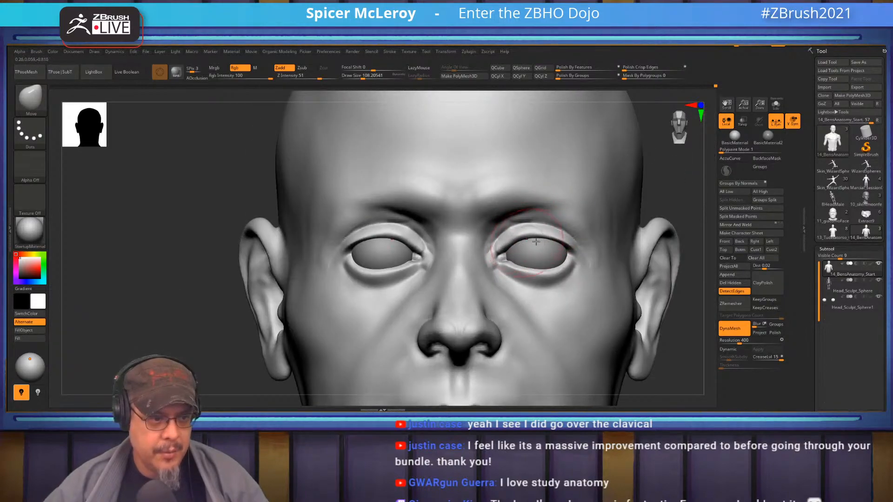
- Adjust the fold between the upper eyelid and the brow with the Move brush
{"action": "mouse_move", "coordinate": [563, 250]}
{"action": "right_mouse_down", "text": "alt"}
{"action": "mouse_move", "coordinate": [516, 287]}
{"action": "mouse_move", "coordinate": [464, 287]}
{"action": "right_mouse_up", "text": "alt"}
{"action": "mouse_move", "coordinate": [472, 277]}
{"action": "left_mouse_down", "text": "ctrl"}
{"action": "mouse_move", "coordinate": [511, 276]}
{"action": "mouse_move", "coordinate": [477, 266]}
{"action": "mouse_move", "coordinate": [479, 307]}
{"action": "mouse_move", "coordinate": [486, 277]}
{"action": "left_mouse_up", "text": "ctrl"}
{"action": "mouse_move", "coordinate": [499, 311]}
{"action": "right_mouse_down"}
{"action": "mouse_move", "coordinate": [600, 265]}
{"action": "mouse_move", "coordinate": [626, 236]}
{"action": "right_mouse_up"}
{"action": "left_click_drag", "start_coordinate": [479, 261], "coordinate": [491, 255]}
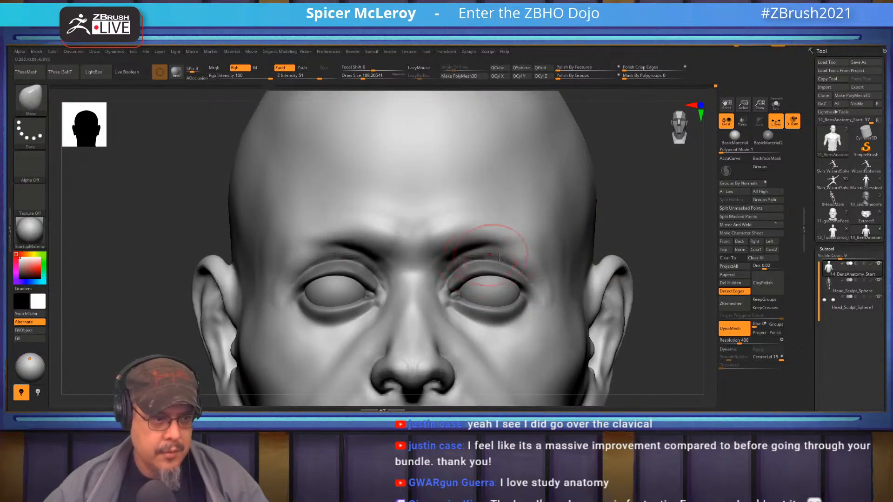
- Mask the eyelids around the eyeballs and invert the mask to protect the rest of the head
{"action": "right_click_drag", "start_coordinate": [647, 238], "coordinate": [570, 242]}
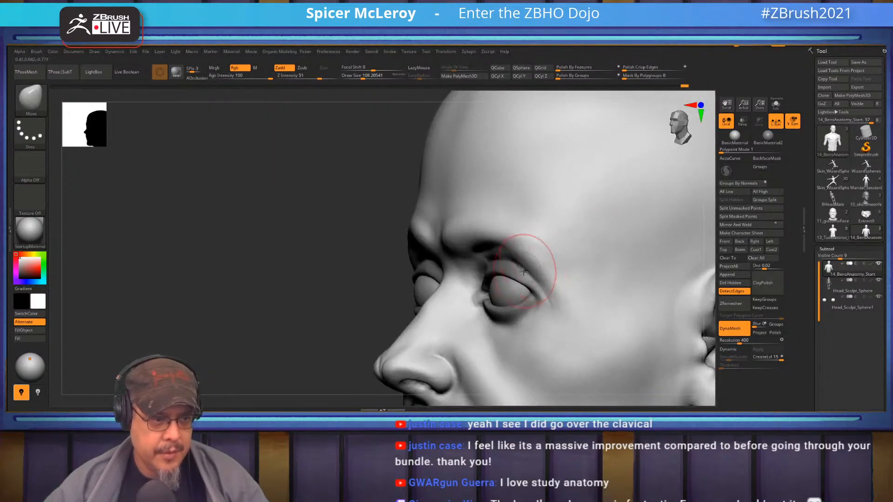
{"action": "key", "text": "ctrl"}
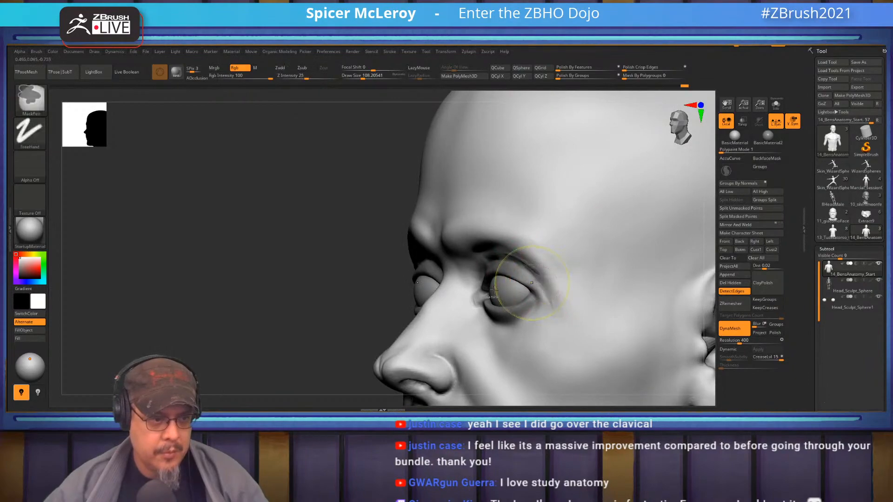
{"action": "left_click", "coordinate": [315, 288], "text": "ctrl"}
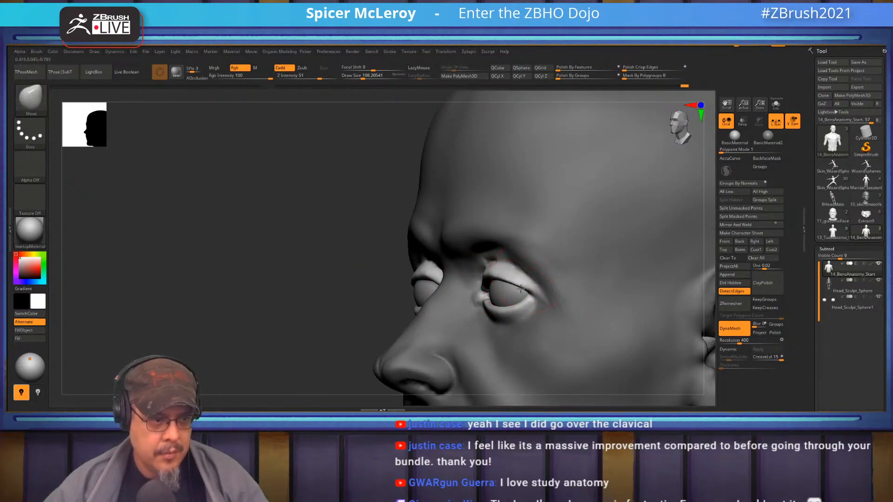
{"action": "mouse_move", "coordinate": [530, 300]}
{"action": "right_mouse_down", "text": "shift"}
{"action": "mouse_move", "coordinate": [467, 278]}
{"action": "mouse_move", "coordinate": [511, 251]}
{"action": "mouse_move", "coordinate": [552, 245]}
{"action": "right_mouse_up", "text": "shift"}
- Refine the inner end of the unmasked upper eyelid with DamStandard strokes
{"action": "key", "text": "b"}
{"action": "key", "text": "d"}
{"action": "key", "text": "s"}
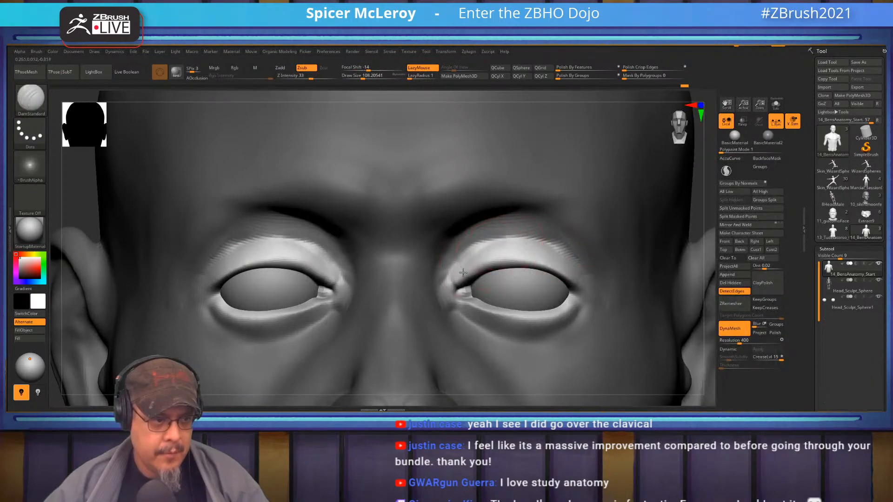
{"action": "left_click_drag", "start_coordinate": [473, 247], "coordinate": [445, 273]}
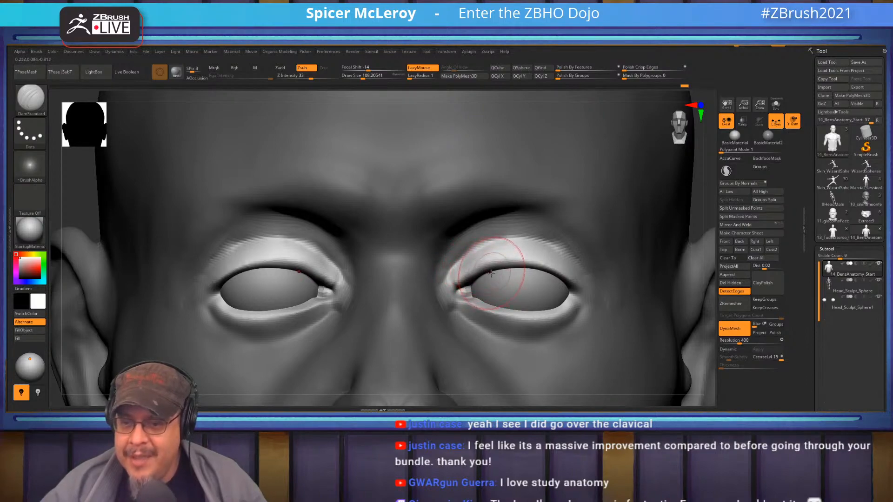
{"action": "right_click_drag", "start_coordinate": [488, 274], "coordinate": [577, 225]}
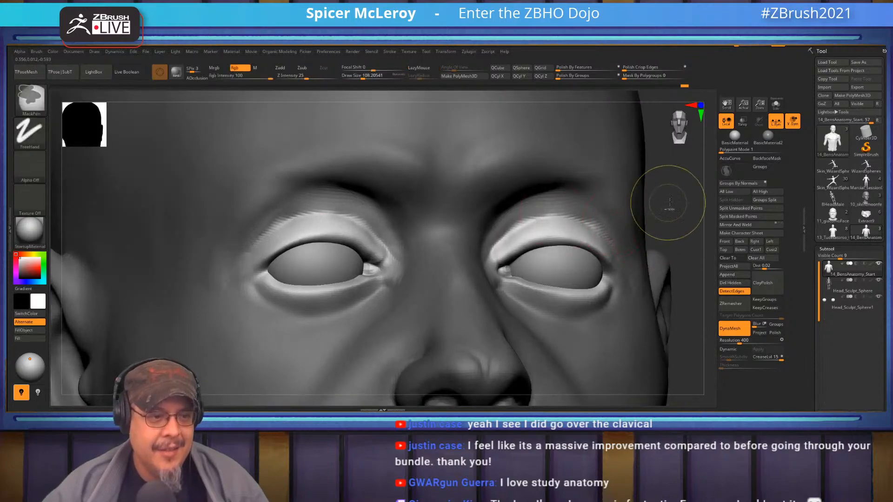
- Clear the mask, then refine the fold above the upper eyelid with DamStandard strokes and smooth it
{"action": "left_click_drag", "start_coordinate": [667, 206], "coordinate": [685, 225], "text": "ctrl"}
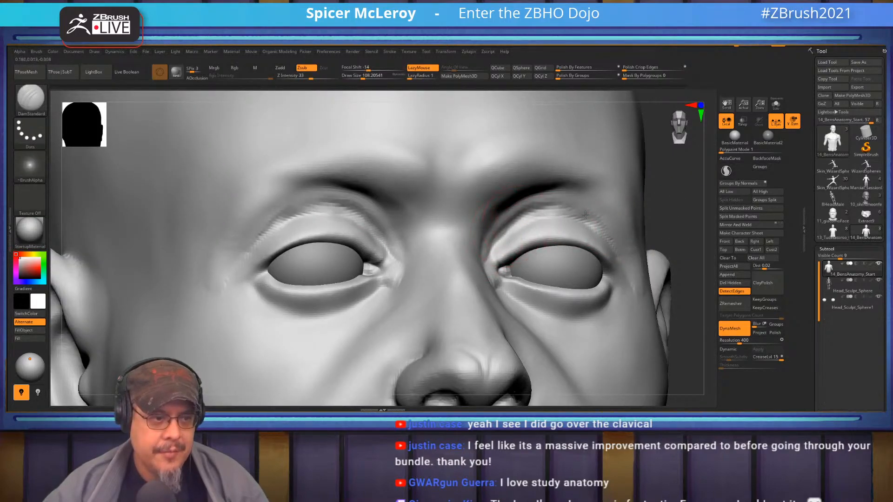
{"action": "mouse_move", "coordinate": [563, 224]}
{"action": "right_mouse_down"}
{"action": "mouse_move", "coordinate": [611, 224]}
{"action": "mouse_move", "coordinate": [600, 228]}
{"action": "right_mouse_up"}
{"action": "mouse_move", "coordinate": [627, 250]}
{"action": "left_mouse_down"}
{"action": "mouse_move", "coordinate": [565, 210]}
{"action": "mouse_move", "coordinate": [541, 213]}
{"action": "left_mouse_up"}
{"action": "mouse_move", "coordinate": [502, 222]}
{"action": "left_mouse_down", "text": "shift"}
{"action": "mouse_move", "coordinate": [554, 212]}
{"action": "mouse_move", "coordinate": [612, 227]}
{"action": "left_mouse_up", "text": "shift"}
{"action": "mouse_move", "coordinate": [612, 227]}
{"action": "right_mouse_down", "text": "ctrl"}
{"action": "mouse_move", "coordinate": [536, 229]}
{"action": "mouse_move", "coordinate": [543, 273]}
{"action": "mouse_move", "coordinate": [584, 249]}
{"action": "right_mouse_up", "text": "ctrl"}
- Adjust the shape of the upper eyelid toward its inner corner with the Move brush
{"action": "key", "text": "b"}
{"action": "key", "text": "m"}
{"action": "key", "text": "v"}
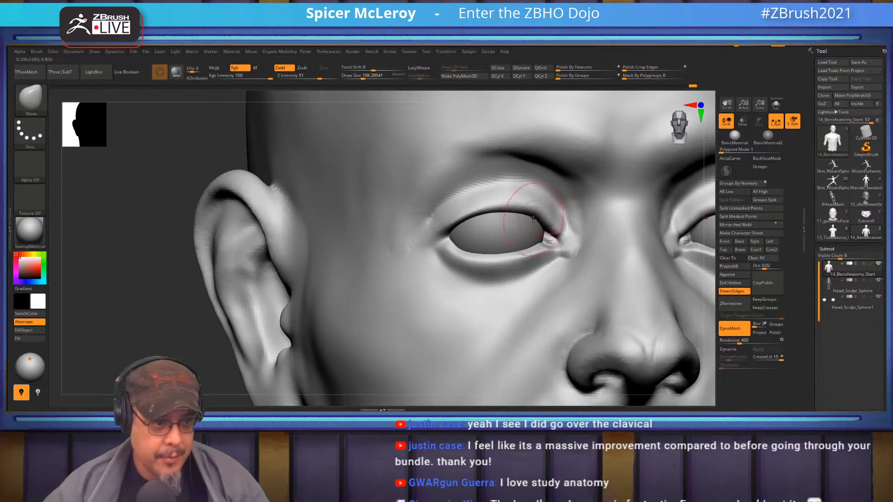
{"action": "mouse_move", "coordinate": [490, 220]}
{"action": "right_mouse_down"}
{"action": "mouse_move", "coordinate": [494, 204]}
{"action": "mouse_move", "coordinate": [484, 259]}
{"action": "mouse_move", "coordinate": [523, 237]}
{"action": "mouse_move", "coordinate": [486, 236]}
{"action": "mouse_move", "coordinate": [528, 239]}
{"action": "mouse_move", "coordinate": [483, 233]}
{"action": "mouse_move", "coordinate": [512, 237]}
{"action": "right_mouse_up"}
{"action": "mouse_move", "coordinate": [512, 236]}
{"action": "right_mouse_down"}
{"action": "mouse_move", "coordinate": [544, 235]}
{"action": "mouse_move", "coordinate": [534, 215]}
{"action": "mouse_move", "coordinate": [548, 194]}
{"action": "mouse_move", "coordinate": [519, 218]}
{"action": "mouse_move", "coordinate": [438, 242]}
{"action": "mouse_move", "coordinate": [449, 262]}
{"action": "mouse_move", "coordinate": [476, 244]}
{"action": "mouse_move", "coordinate": [475, 212]}
{"action": "mouse_move", "coordinate": [464, 253]}
{"action": "mouse_move", "coordinate": [466, 239]}
{"action": "right_mouse_up"}
- Build up the inner ends of the brows and the area between them with ClayBuildup, and smooth the strokes
{"action": "key", "text": "b"}
{"action": "key", "text": "c"}
{"action": "key", "text": "b"}
{"action": "left_click_drag", "start_coordinate": [463, 219], "coordinate": [467, 242], "text": "shift"}
{"action": "mouse_move", "coordinate": [470, 232]}
{"action": "right_mouse_down"}
{"action": "mouse_move", "coordinate": [480, 249]}
{"action": "mouse_move", "coordinate": [495, 191]}
{"action": "right_mouse_up"}
{"action": "key", "text": "shift"}
{"action": "right_click_drag", "start_coordinate": [461, 217], "coordinate": [475, 233]}
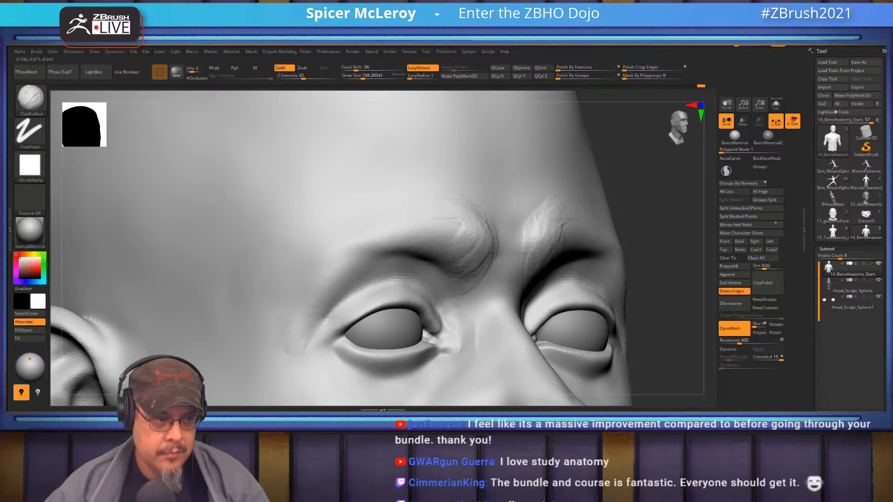
{"action": "key", "text": "shift"}
{"action": "mouse_move", "coordinate": [384, 277]}
{"action": "right_mouse_down"}
{"action": "mouse_move", "coordinate": [397, 260]}
{"action": "mouse_move", "coordinate": [408, 208]}
{"action": "right_mouse_up"}
{"action": "left_click_drag", "start_coordinate": [447, 203], "coordinate": [368, 219]}
{"action": "mouse_move", "coordinate": [434, 198]}
{"action": "left_mouse_down", "text": "shift"}
{"action": "mouse_move", "coordinate": [448, 192]}
{"action": "mouse_move", "coordinate": [385, 259]}
{"action": "left_mouse_up", "text": "shift"}
{"action": "mouse_move", "coordinate": [384, 258]}
{"action": "right_mouse_down", "text": "ctrl"}
{"action": "mouse_move", "coordinate": [413, 245]}
{"action": "mouse_move", "coordinate": [459, 246]}
{"action": "mouse_move", "coordinate": [435, 222]}
{"action": "mouse_move", "coordinate": [409, 242]}
{"action": "mouse_move", "coordinate": [425, 233]}
{"action": "mouse_move", "coordinate": [369, 243]}
{"action": "right_mouse_up", "text": "ctrl"}
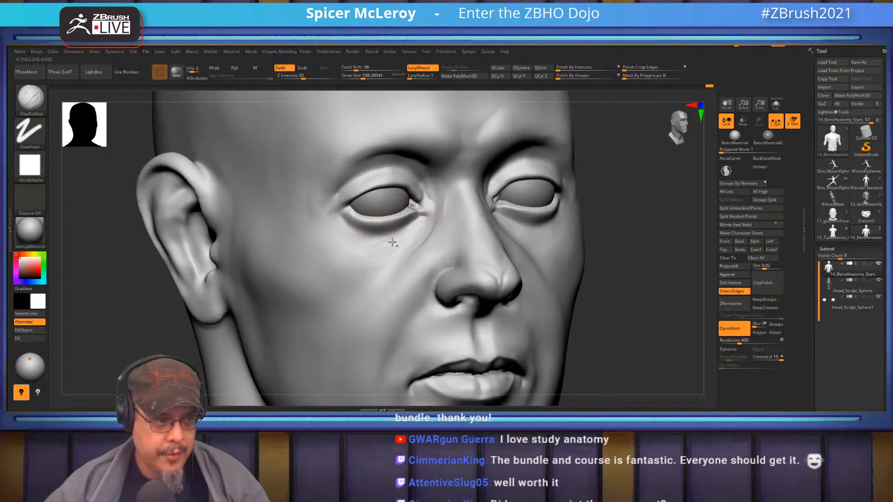
- Build up the area below the eyes and along the sides of the nose with ClayBuildup, and smooth it
{"action": "left_click_drag", "start_coordinate": [417, 238], "coordinate": [436, 213]}
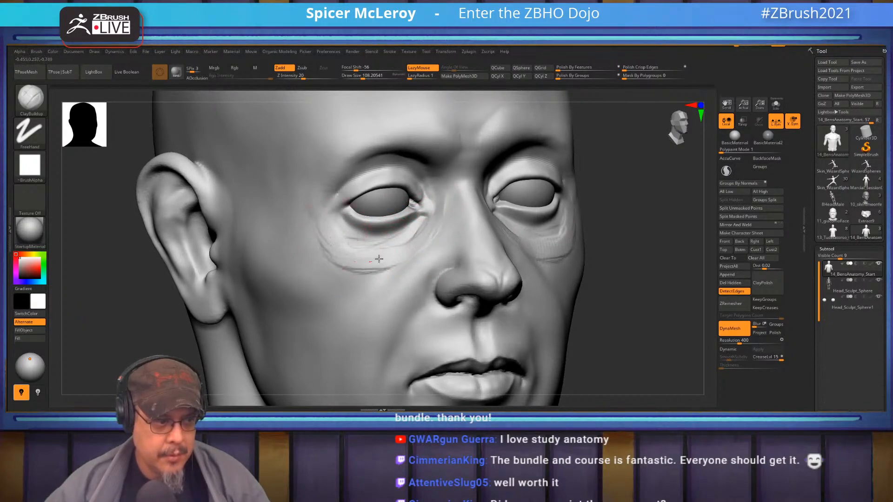
{"action": "mouse_move", "coordinate": [378, 249]}
{"action": "left_mouse_down", "text": "shift"}
{"action": "mouse_move", "coordinate": [398, 260]}
{"action": "mouse_move", "coordinate": [334, 261]}
{"action": "left_mouse_up", "text": "shift"}
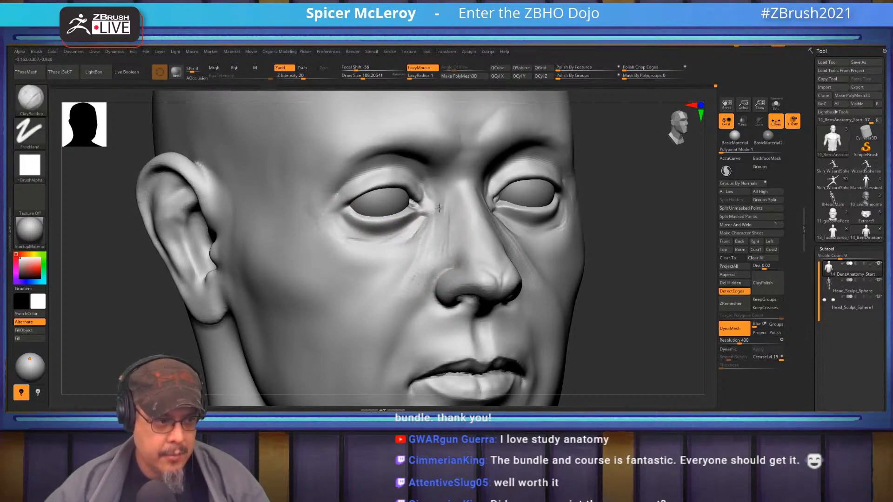
{"action": "left_click_drag", "start_coordinate": [450, 191], "coordinate": [439, 197]}
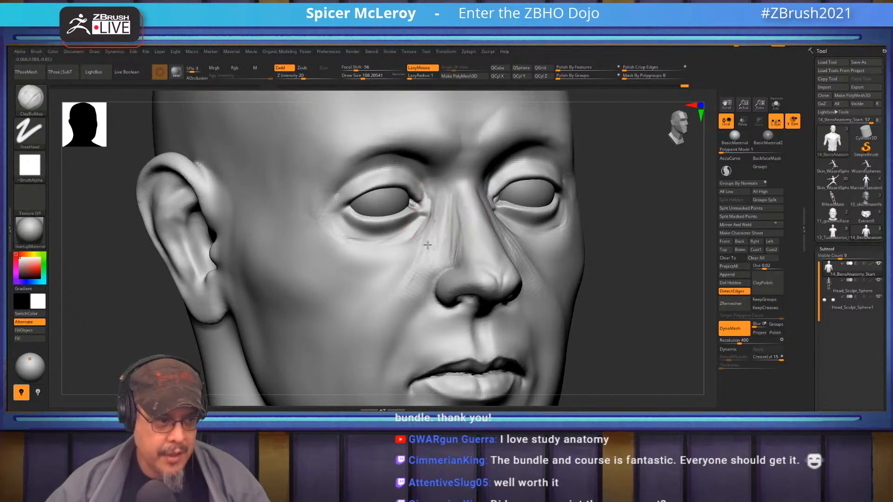
{"action": "left_click_drag", "start_coordinate": [428, 271], "coordinate": [420, 285]}
{"action": "left_click_drag", "start_coordinate": [442, 212], "coordinate": [451, 233], "text": "shift"}
{"action": "mouse_move", "coordinate": [450, 231]}
{"action": "right_mouse_down"}
{"action": "mouse_move", "coordinate": [531, 222]}
{"action": "mouse_move", "coordinate": [428, 258]}
{"action": "right_mouse_up"}
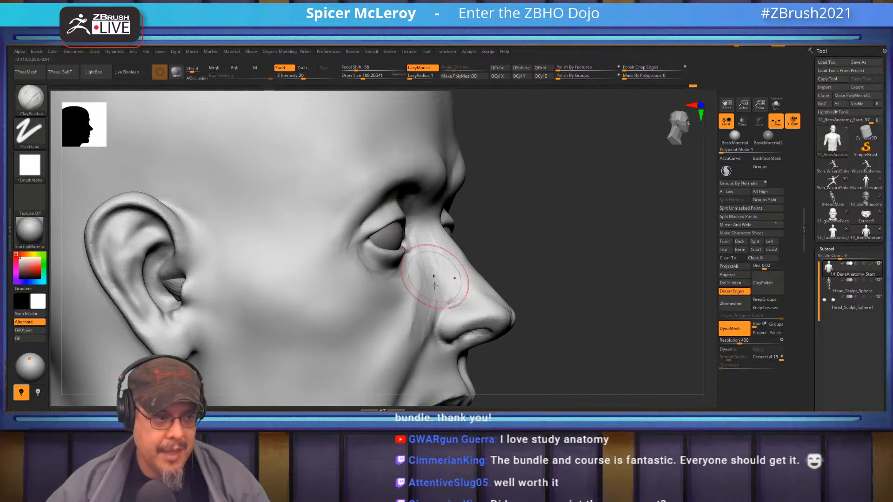
{"action": "mouse_move", "coordinate": [429, 279]}
{"action": "right_mouse_down"}
{"action": "mouse_move", "coordinate": [467, 267]}
{"action": "mouse_move", "coordinate": [453, 229]}
{"action": "mouse_move", "coordinate": [452, 244]}
{"action": "mouse_move", "coordinate": [432, 218]}
{"action": "right_mouse_up"}
- Build up the nasolabial fold from beside the nostril past the mouth corner with ClayBuildup, and smooth it
{"action": "left_click_drag", "start_coordinate": [437, 218], "coordinate": [466, 290]}
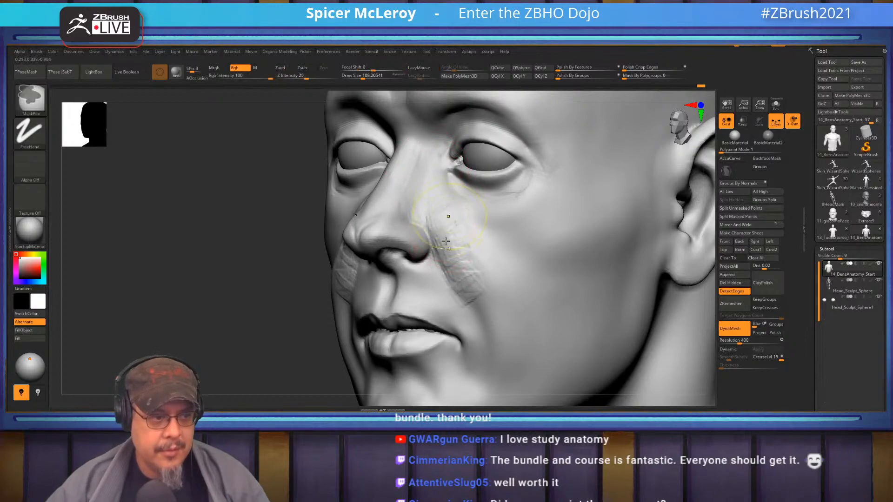
{"action": "left_click_drag", "start_coordinate": [444, 238], "coordinate": [505, 361]}
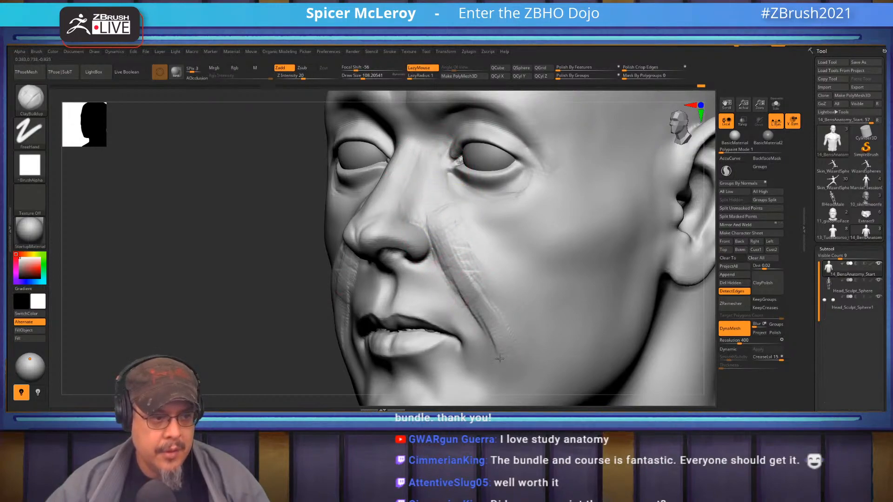
{"action": "mouse_move", "coordinate": [488, 284]}
{"action": "left_mouse_down", "text": "shift"}
{"action": "mouse_move", "coordinate": [469, 274]}
{"action": "mouse_move", "coordinate": [495, 324]}
{"action": "left_mouse_up", "text": "shift"}
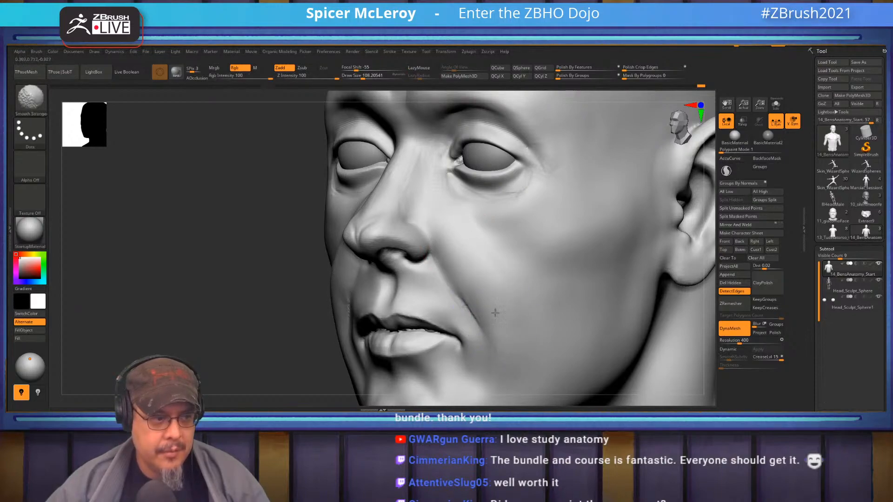
{"action": "left_click_drag", "start_coordinate": [454, 254], "coordinate": [498, 332], "text": "shift"}
- Carve the nasolabial crease from the nostril wing down to the mouth corner with DamStandard
{"action": "mouse_move", "coordinate": [335, 258]}
{"action": "right_mouse_down"}
{"action": "mouse_move", "coordinate": [410, 254]}
{"action": "mouse_move", "coordinate": [461, 208]}
{"action": "mouse_move", "coordinate": [496, 200]}
{"action": "right_mouse_up"}
{"action": "key", "text": "b"}
{"action": "key", "text": "d"}
{"action": "key", "text": "s"}
{"action": "mouse_move", "coordinate": [486, 180]}
{"action": "left_mouse_down"}
{"action": "mouse_move", "coordinate": [454, 202]}
{"action": "mouse_move", "coordinate": [409, 291]}
{"action": "left_mouse_up"}
{"action": "left_click_drag", "start_coordinate": [450, 212], "coordinate": [406, 291]}
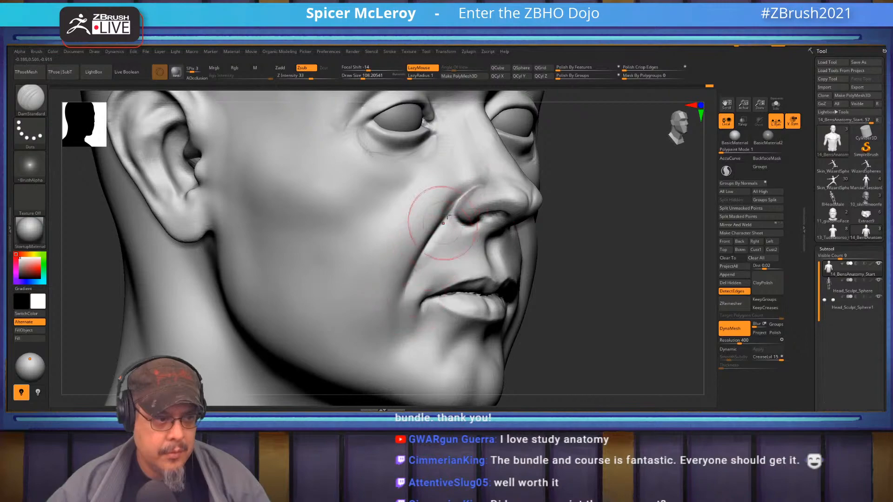
{"action": "mouse_move", "coordinate": [473, 281]}
{"action": "right_mouse_down", "text": "shift"}
{"action": "mouse_move", "coordinate": [564, 223]}
{"action": "mouse_move", "coordinate": [467, 250]}
{"action": "mouse_move", "coordinate": [482, 260]}
{"action": "right_mouse_up", "text": "shift"}
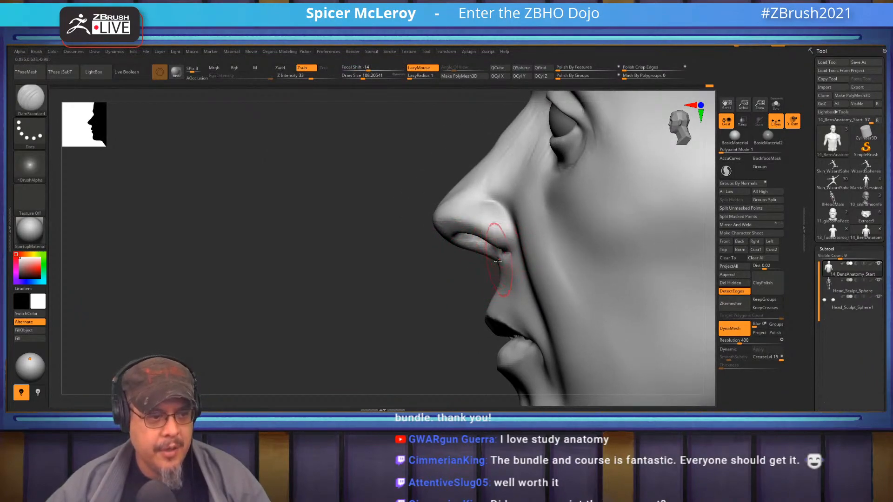
- Adjust the nostrils and the upper lip profile with the Move brush
{"action": "mouse_move", "coordinate": [419, 281]}
{"action": "right_mouse_down"}
{"action": "mouse_move", "coordinate": [466, 282]}
{"action": "mouse_move", "coordinate": [485, 300]}
{"action": "mouse_move", "coordinate": [489, 286]}
{"action": "right_mouse_up"}
{"action": "key", "text": "b"}
{"action": "key", "text": "m"}
{"action": "key", "text": "v"}
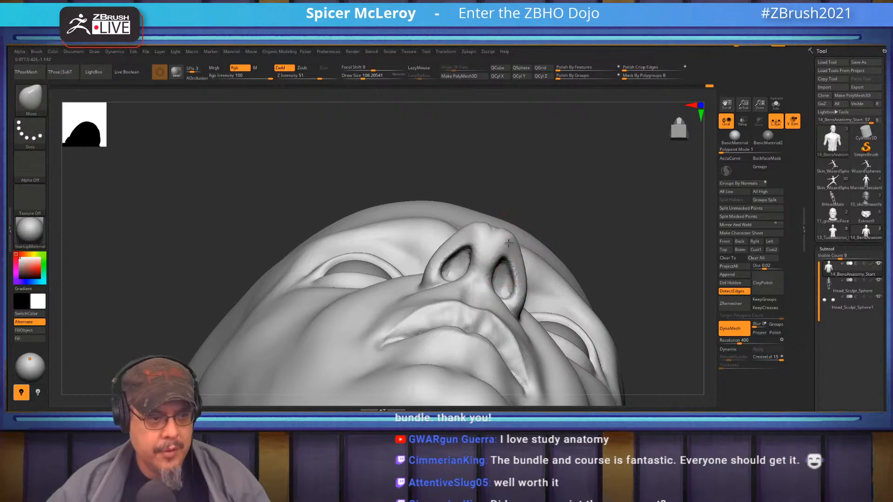
{"action": "left_click_drag", "start_coordinate": [616, 210], "coordinate": [608, 261]}
{"action": "right_click_drag", "start_coordinate": [608, 261], "coordinate": [490, 283]}
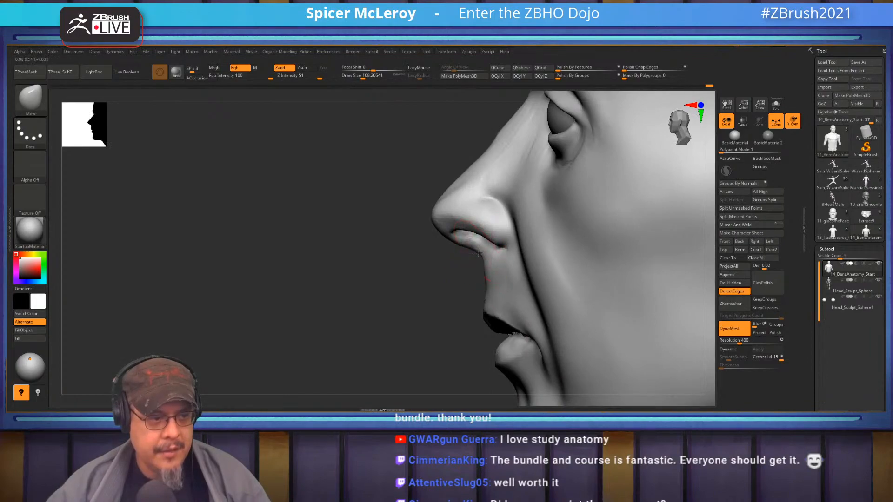
- Reshape the bridge and tip of the nose in profile with the Move brush at a draw size of about 124
{"action": "key", "text": "s"}
{"action": "left_click_drag", "start_coordinate": [486, 295], "coordinate": [488, 295]}
{"action": "left_click_drag", "start_coordinate": [427, 260], "coordinate": [427, 314], "text": "alt"}
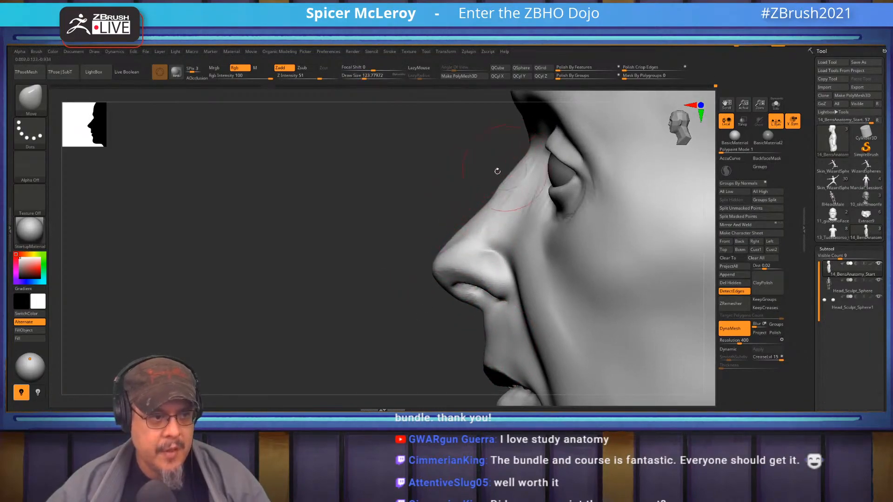
{"action": "right_click_drag", "start_coordinate": [501, 169], "coordinate": [517, 226]}
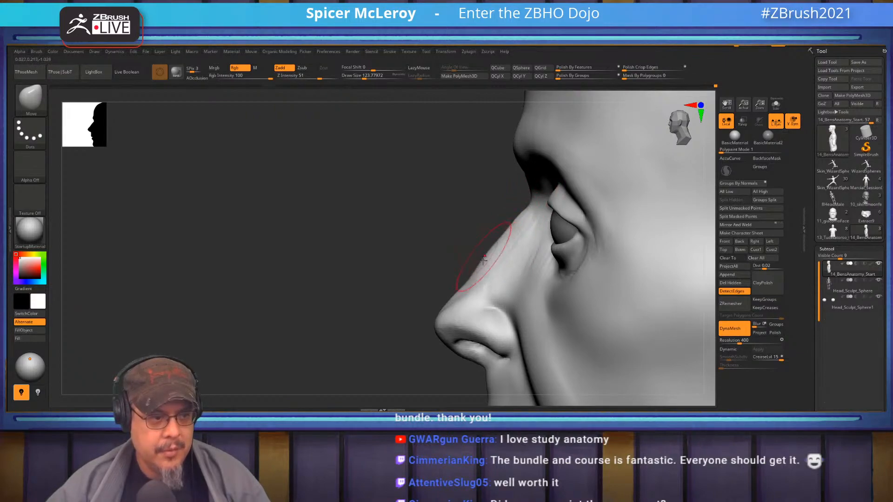
{"action": "mouse_move", "coordinate": [430, 307]}
{"action": "left_mouse_down"}
{"action": "mouse_move", "coordinate": [454, 309]}
{"action": "mouse_move", "coordinate": [431, 317]}
{"action": "mouse_move", "coordinate": [450, 299]}
{"action": "left_mouse_up"}
- Build up the tip of the nose with ClayBuildup and smooth it, including its underside
{"action": "key", "text": "b"}
{"action": "key", "text": "c"}
{"action": "key", "text": "b"}
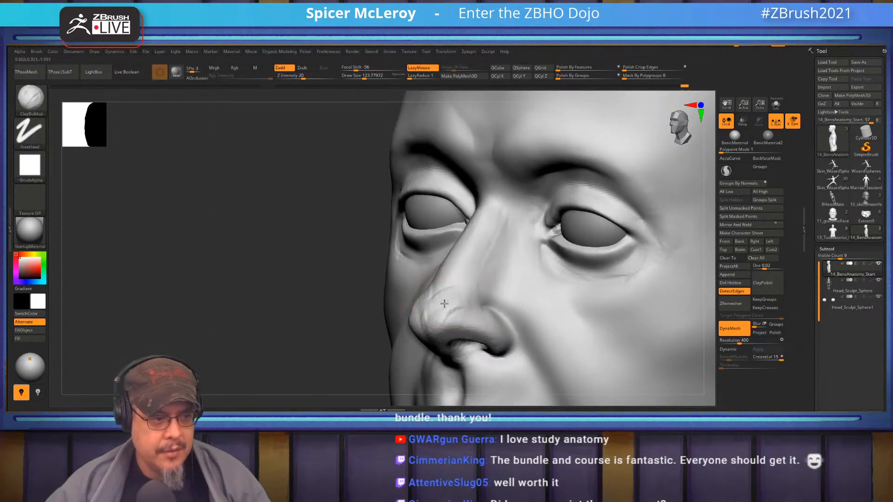
{"action": "mouse_move", "coordinate": [433, 330]}
{"action": "left_mouse_down"}
{"action": "mouse_move", "coordinate": [455, 300]}
{"action": "mouse_move", "coordinate": [466, 320]}
{"action": "mouse_move", "coordinate": [454, 300]}
{"action": "mouse_move", "coordinate": [462, 308]}
{"action": "left_mouse_up"}
{"action": "mouse_move", "coordinate": [409, 307]}
{"action": "right_mouse_down"}
{"action": "mouse_move", "coordinate": [453, 284]}
{"action": "mouse_move", "coordinate": [471, 259]}
{"action": "mouse_move", "coordinate": [535, 237]}
{"action": "mouse_move", "coordinate": [549, 219]}
{"action": "right_mouse_up"}
{"action": "left_click_drag", "start_coordinate": [432, 321], "coordinate": [453, 284], "text": "shift"}
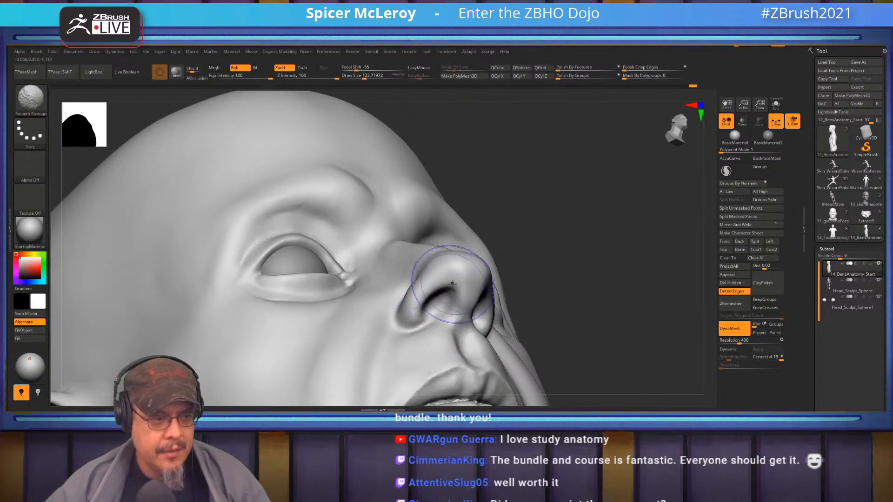
- Add volume to the nostril wing with ClayBuildup at a draw size of about 77
{"action": "right_click_drag", "start_coordinate": [453, 283], "coordinate": [373, 276]}
{"action": "mouse_move", "coordinate": [526, 335]}
{"action": "right_mouse_down"}
{"action": "mouse_move", "coordinate": [465, 302]}
{"action": "mouse_move", "coordinate": [521, 315]}
{"action": "right_mouse_up"}
{"action": "key", "text": "s"}
{"action": "left_click_drag", "start_coordinate": [528, 304], "coordinate": [515, 302]}
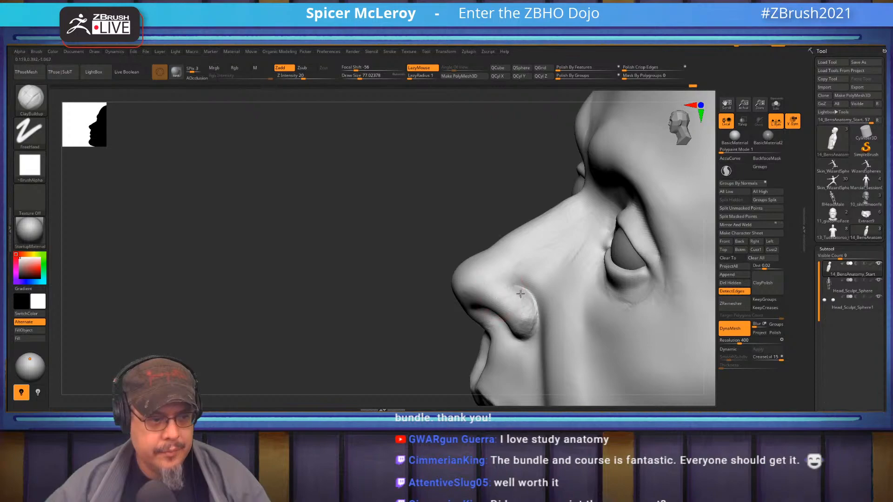
{"action": "mouse_move", "coordinate": [484, 279]}
{"action": "right_mouse_down"}
{"action": "mouse_move", "coordinate": [473, 282]}
{"action": "mouse_move", "coordinate": [515, 263]}
{"action": "right_mouse_up"}
- Build up the area above the upper lip and around the mouth corners with ClayBuildup at a draw size of about 149
{"action": "key", "text": "b"}
{"action": "key", "text": "c"}
{"action": "key", "text": "b"}
{"action": "key", "text": "s"}
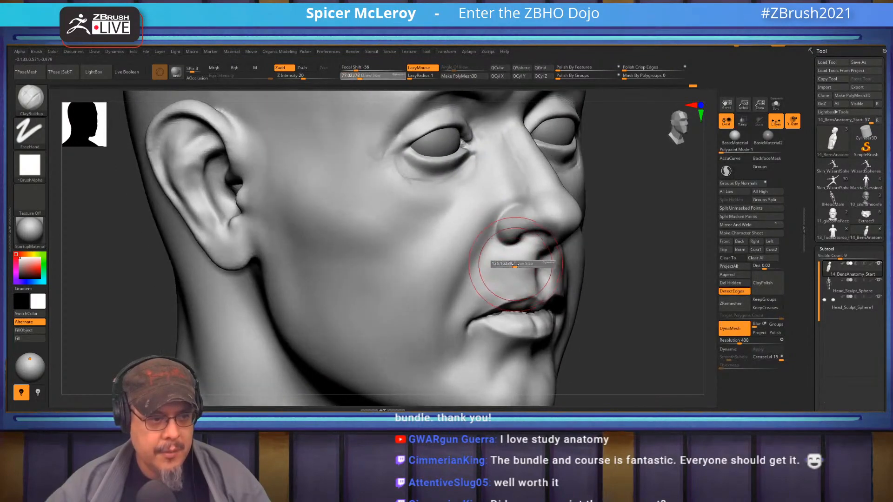
{"action": "left_click_drag", "start_coordinate": [515, 263], "coordinate": [522, 263]}
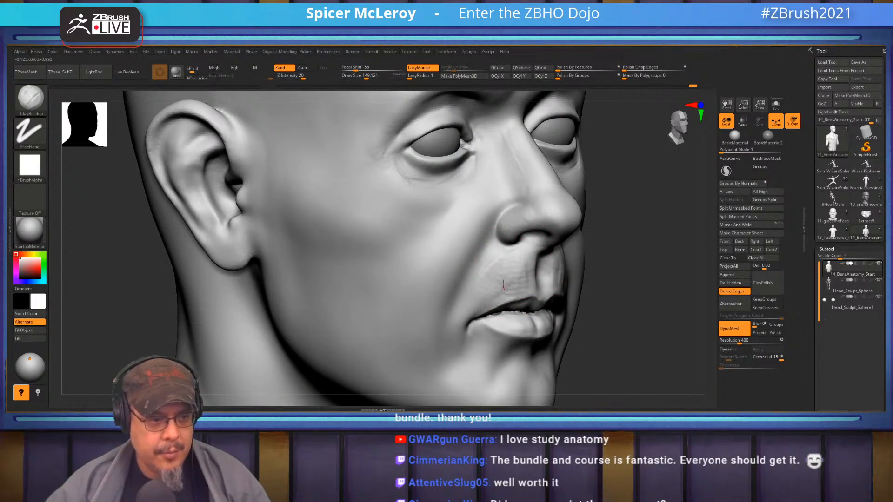
{"action": "mouse_move", "coordinate": [542, 359]}
{"action": "left_mouse_down"}
{"action": "mouse_move", "coordinate": [496, 349]}
{"action": "mouse_move", "coordinate": [495, 377]}
{"action": "left_mouse_up"}
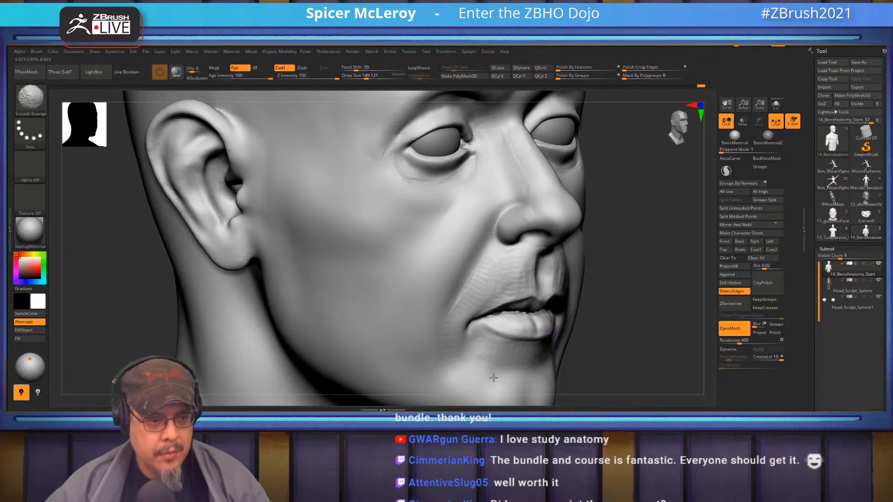
{"action": "right_click_drag", "start_coordinate": [651, 284], "coordinate": [536, 257]}
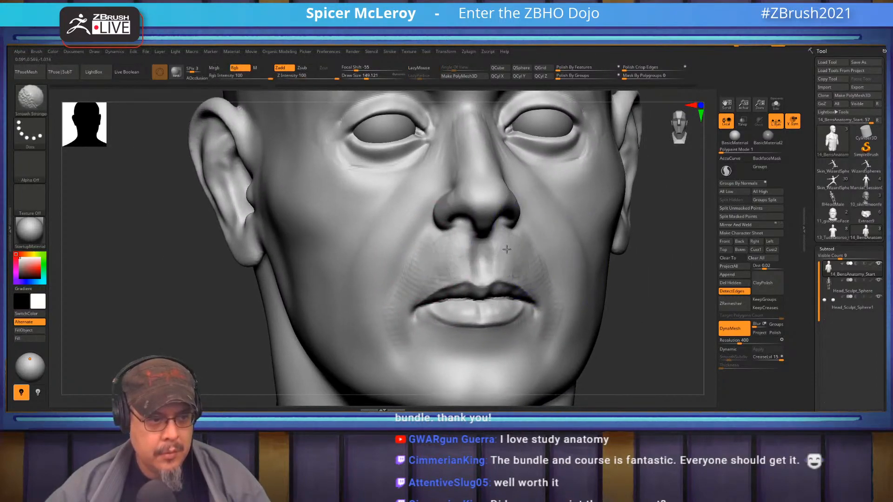
{"action": "right_click_drag", "start_coordinate": [545, 345], "coordinate": [474, 233]}
{"action": "mouse_move", "coordinate": [510, 281]}
{"action": "right_mouse_down"}
{"action": "mouse_move", "coordinate": [424, 267]}
{"action": "mouse_move", "coordinate": [530, 239]}
{"action": "mouse_move", "coordinate": [467, 244]}
{"action": "mouse_move", "coordinate": [572, 238]}
{"action": "mouse_move", "coordinate": [578, 276]}
{"action": "mouse_move", "coordinate": [535, 267]}
{"action": "right_mouse_up"}
- Adjust the nose bridge in profile with the Move brush and smooth it
{"action": "key", "text": "f"}
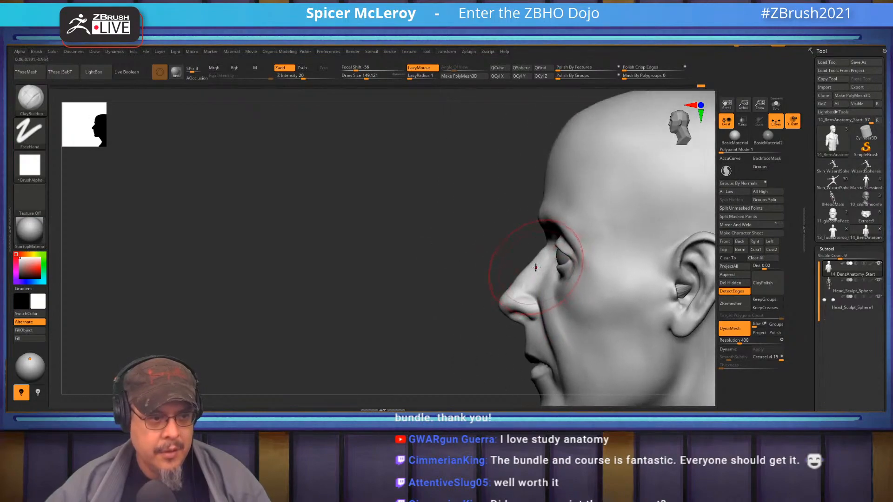
{"action": "key", "text": "b"}
{"action": "key", "text": "m"}
{"action": "key", "text": "v"}
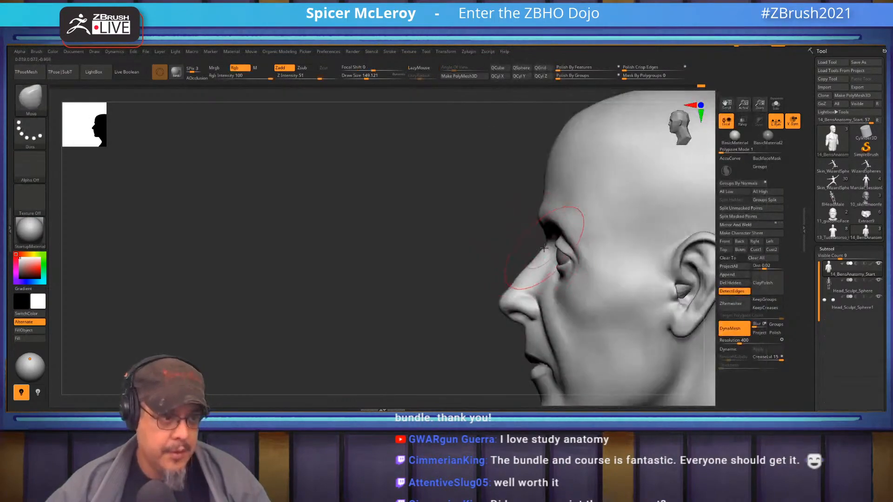
{"action": "left_click_drag", "start_coordinate": [540, 247], "coordinate": [515, 278], "text": "shift"}
- Build up the brow ridge above both eyes with ClayBuildup and smooth it
{"action": "right_click_drag", "start_coordinate": [438, 285], "coordinate": [533, 260]}
{"action": "key", "text": "b"}
{"action": "key", "text": "c"}
{"action": "key", "text": "b"}
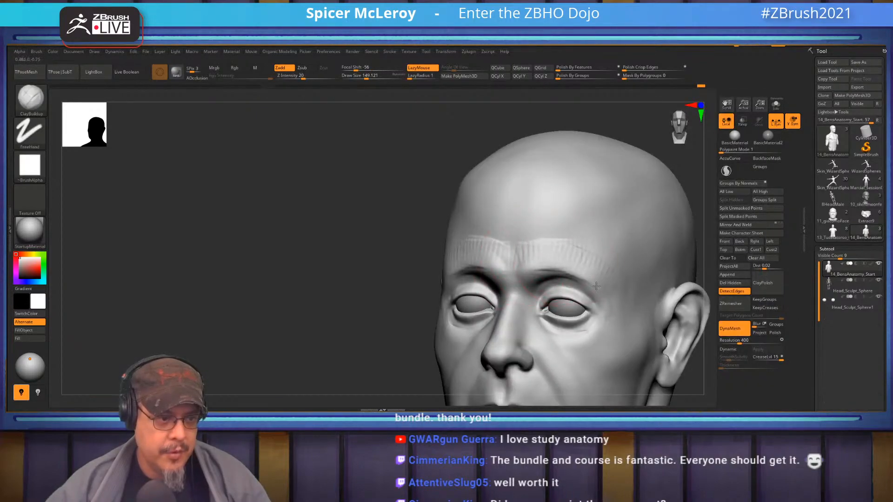
{"action": "mouse_move", "coordinate": [540, 262]}
{"action": "left_mouse_down"}
{"action": "mouse_move", "coordinate": [529, 256]}
{"action": "mouse_move", "coordinate": [561, 267]}
{"action": "left_mouse_up"}
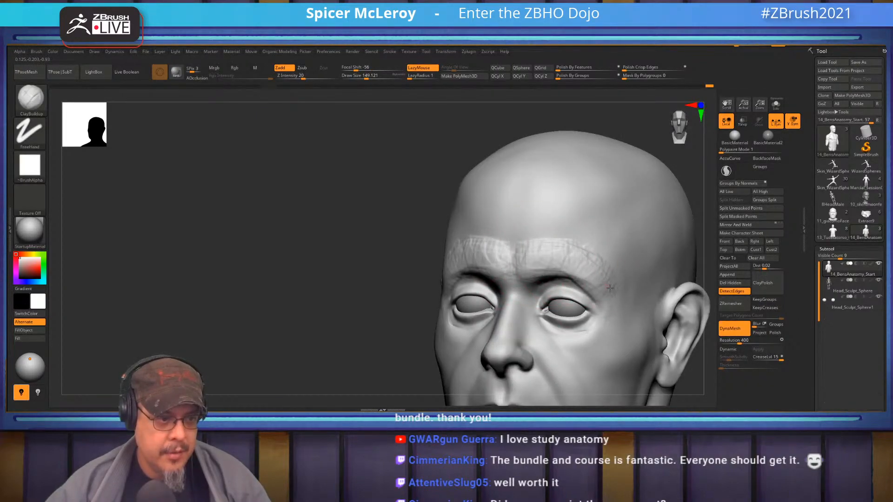
{"action": "right_click_drag", "start_coordinate": [598, 245], "coordinate": [588, 242], "text": "shift"}
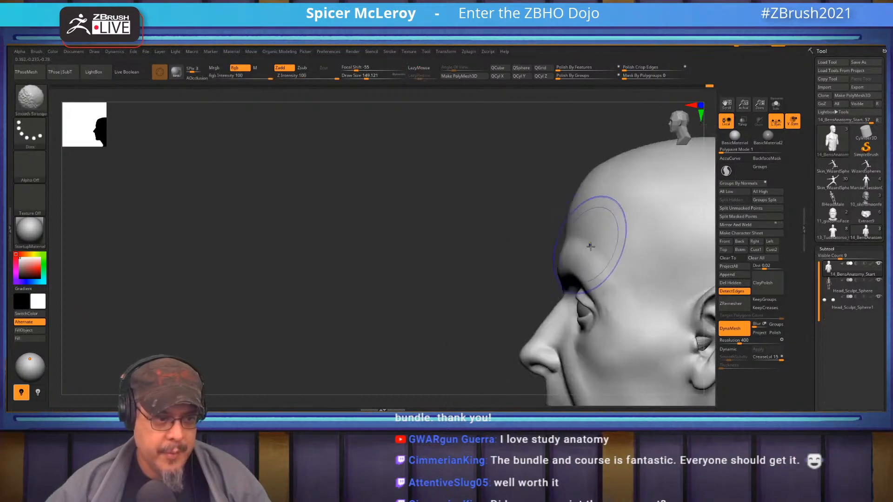
- Fill out the center of the forehead with ClayBuildup and smooth it into the skull
{"action": "mouse_move", "coordinate": [452, 241]}
{"action": "left_mouse_down", "text": "alt"}
{"action": "mouse_move", "coordinate": [404, 283]}
{"action": "mouse_move", "coordinate": [469, 279]}
{"action": "left_mouse_up", "text": "alt"}
{"action": "mouse_move", "coordinate": [520, 223]}
{"action": "left_mouse_down"}
{"action": "mouse_move", "coordinate": [513, 263]}
{"action": "mouse_move", "coordinate": [419, 235]}
{"action": "left_mouse_up"}
{"action": "mouse_move", "coordinate": [444, 202]}
{"action": "left_mouse_down", "text": "shift"}
{"action": "mouse_move", "coordinate": [437, 215]}
{"action": "mouse_move", "coordinate": [480, 264]}
{"action": "left_mouse_up", "text": "shift"}
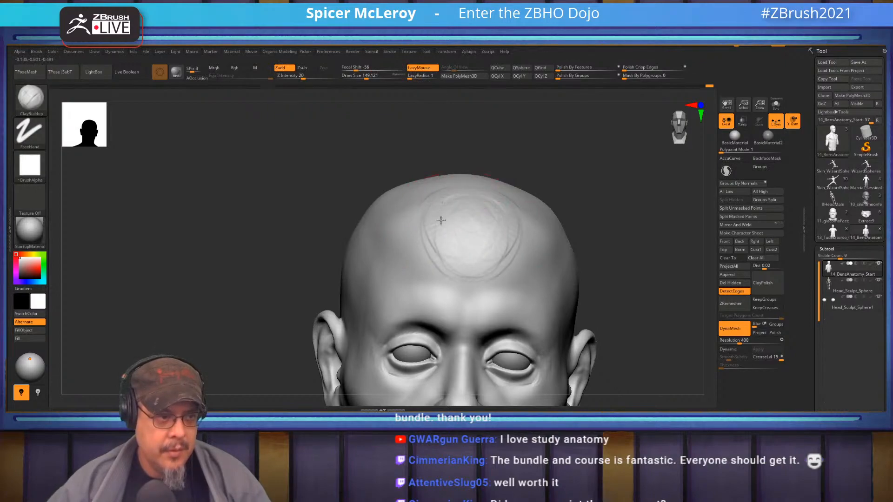
{"action": "mouse_move", "coordinate": [490, 213]}
{"action": "left_mouse_down", "text": "shift"}
{"action": "mouse_move", "coordinate": [444, 218]}
{"action": "mouse_move", "coordinate": [446, 250]}
{"action": "left_mouse_up", "text": "shift"}
{"action": "mouse_move", "coordinate": [618, 208]}
{"action": "left_mouse_down"}
{"action": "mouse_move", "coordinate": [589, 239]}
{"action": "mouse_move", "coordinate": [639, 215]}
{"action": "left_mouse_up"}
{"action": "mouse_move", "coordinate": [446, 191]}
{"action": "left_mouse_down"}
{"action": "mouse_move", "coordinate": [454, 209]}
{"action": "mouse_move", "coordinate": [487, 224]}
{"action": "mouse_move", "coordinate": [447, 200]}
{"action": "left_mouse_up"}
- Smooth the cheek beside the nasolabial fold with a smaller brush
{"action": "mouse_move", "coordinate": [660, 232]}
{"action": "right_mouse_down"}
{"action": "mouse_move", "coordinate": [596, 242]}
{"action": "mouse_move", "coordinate": [588, 251]}
{"action": "mouse_move", "coordinate": [603, 237]}
{"action": "mouse_move", "coordinate": [652, 264]}
{"action": "mouse_move", "coordinate": [607, 243]}
{"action": "right_mouse_up"}
{"action": "right_click_drag", "start_coordinate": [607, 242], "coordinate": [617, 271]}
{"action": "mouse_move", "coordinate": [626, 262]}
{"action": "left_mouse_down", "text": "alt"}
{"action": "mouse_move", "coordinate": [628, 290]}
{"action": "mouse_move", "coordinate": [531, 277]}
{"action": "left_mouse_up", "text": "alt"}
{"action": "key", "text": "s"}
{"action": "key", "text": "shift"}
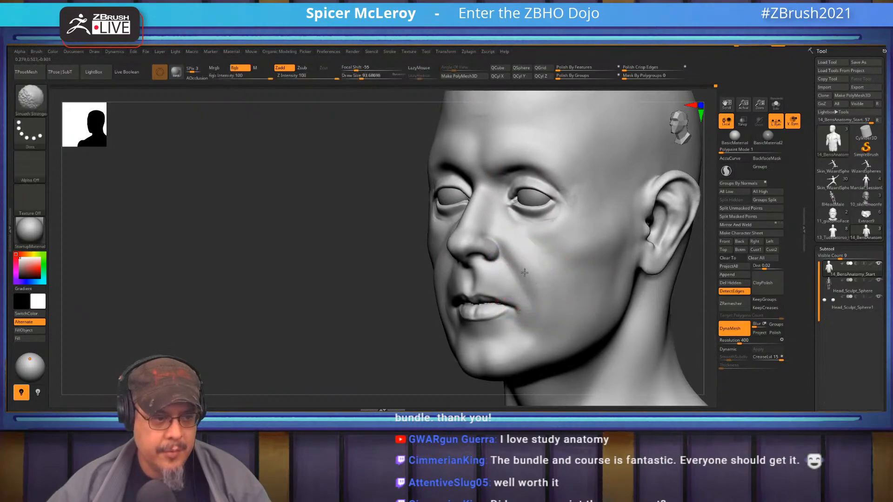
- Build up the chin and the area below the mouth corner with ClayBuildup at a draw size of about 140, and smooth it
{"action": "mouse_move", "coordinate": [395, 279]}
{"action": "left_mouse_down"}
{"action": "mouse_move", "coordinate": [540, 268]}
{"action": "mouse_move", "coordinate": [611, 219]}
{"action": "mouse_move", "coordinate": [609, 260]}
{"action": "left_mouse_up"}
{"action": "key", "text": "b"}
{"action": "key", "text": "c"}
{"action": "key", "text": "b"}
{"action": "mouse_move", "coordinate": [519, 300]}
{"action": "left_mouse_down"}
{"action": "mouse_move", "coordinate": [528, 289]}
{"action": "mouse_move", "coordinate": [540, 311]}
{"action": "mouse_move", "coordinate": [527, 293]}
{"action": "left_mouse_up"}
{"action": "key", "text": "s"}
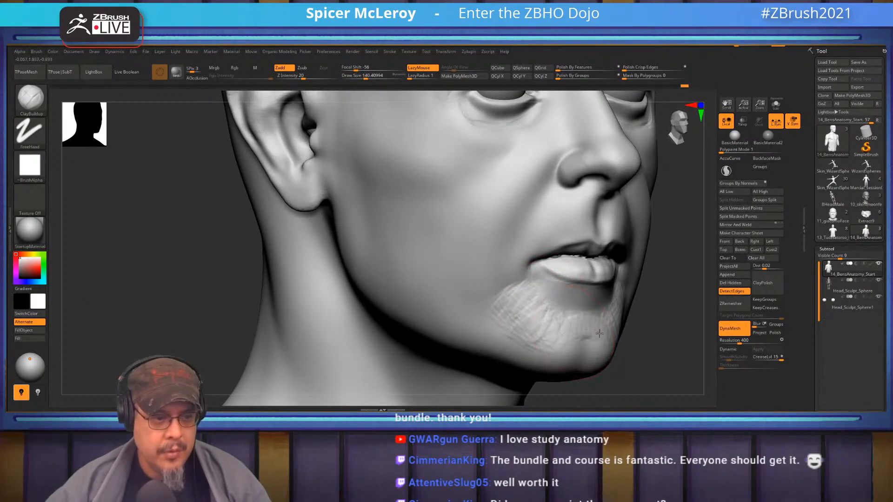
{"action": "left_click_drag", "start_coordinate": [601, 343], "coordinate": [501, 319], "text": "shift"}
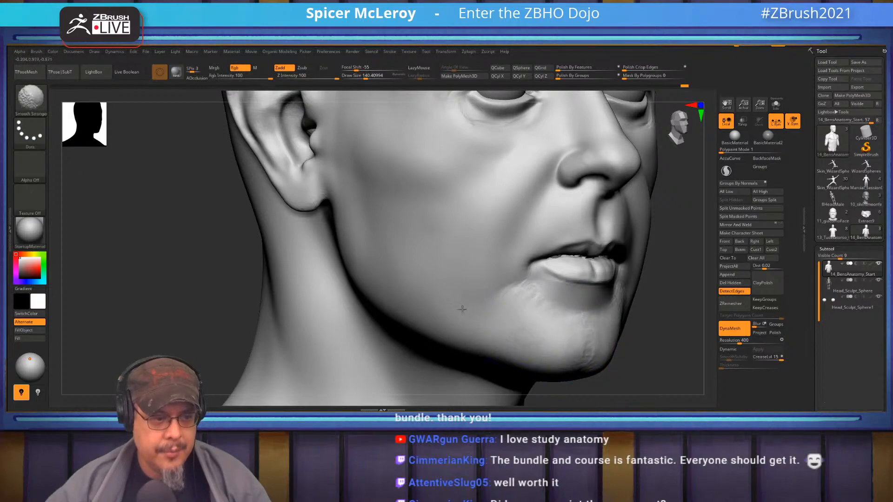
- Refine the chin beneath the lower lip from the front and smooth it toward the jaw
{"action": "mouse_move", "coordinate": [675, 321]}
{"action": "left_mouse_down"}
{"action": "mouse_move", "coordinate": [602, 300]}
{"action": "mouse_move", "coordinate": [571, 308]}
{"action": "mouse_move", "coordinate": [570, 293]}
{"action": "mouse_move", "coordinate": [548, 328]}
{"action": "mouse_move", "coordinate": [587, 326]}
{"action": "left_mouse_up"}
{"action": "key", "text": "b"}
{"action": "key", "text": "f"}
{"action": "key", "text": "s"}
{"action": "key", "text": "b"}
{"action": "key", "text": "c"}
{"action": "key", "text": "b"}
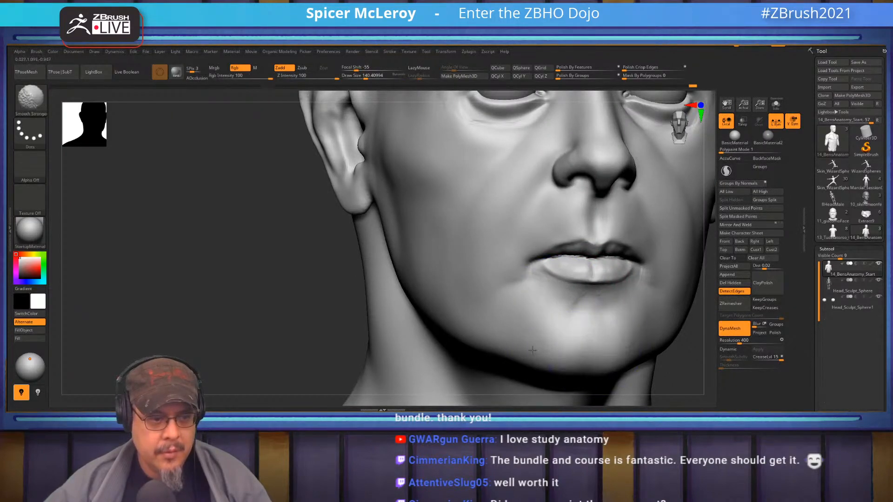
{"action": "right_click_drag", "start_coordinate": [675, 307], "coordinate": [586, 289]}
{"action": "mouse_move", "coordinate": [662, 282]}
{"action": "right_mouse_down", "text": "alt"}
{"action": "mouse_move", "coordinate": [517, 271]}
{"action": "mouse_move", "coordinate": [515, 249]}
{"action": "right_mouse_up", "text": "alt"}
{"action": "mouse_move", "coordinate": [570, 269]}
{"action": "right_mouse_down", "text": "alt"}
{"action": "mouse_move", "coordinate": [548, 273]}
{"action": "mouse_move", "coordinate": [517, 305]}
{"action": "right_mouse_up", "text": "alt"}
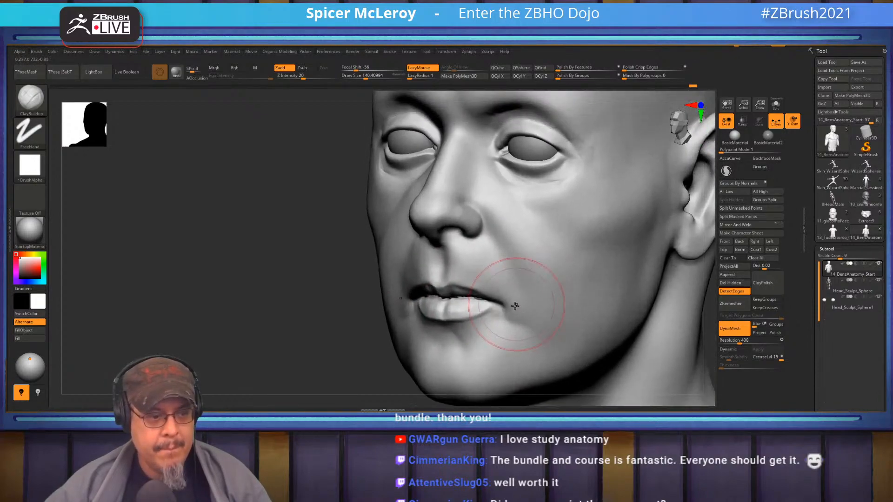
- Build up the area beside the mouth corner and the front of the cheek, and smooth the cheek strokes
{"action": "mouse_move", "coordinate": [511, 312]}
{"action": "left_mouse_down"}
{"action": "mouse_move", "coordinate": [509, 297]}
{"action": "mouse_move", "coordinate": [527, 322]}
{"action": "left_mouse_up"}
{"action": "right_click_drag", "start_coordinate": [533, 274], "coordinate": [538, 323], "text": "alt"}
{"action": "right_click_drag", "start_coordinate": [531, 233], "coordinate": [535, 279]}
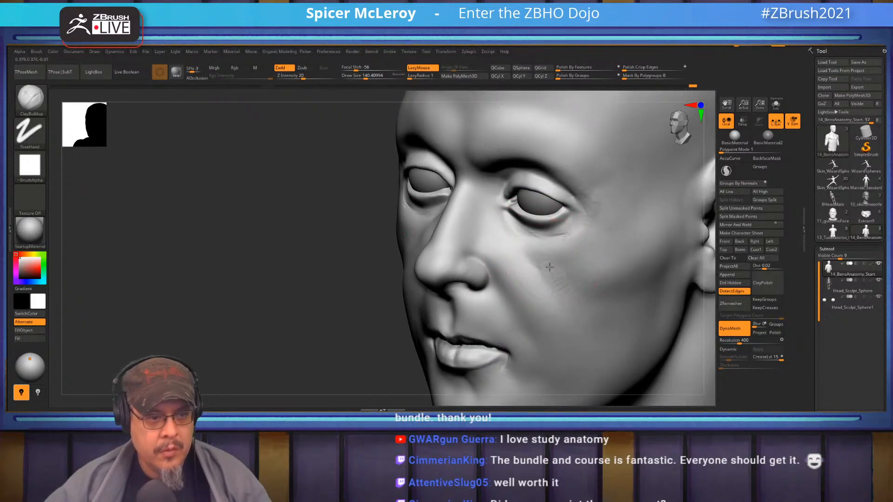
{"action": "left_click_drag", "start_coordinate": [568, 277], "coordinate": [536, 261], "text": "shift"}
{"action": "right_click_drag", "start_coordinate": [536, 261], "coordinate": [469, 237]}
- Shape the masseter area between the cheek and the jaw angle with ClayBuildup strokes, and smooth its front edge
{"action": "mouse_move", "coordinate": [600, 244]}
{"action": "left_mouse_down", "text": "alt"}
{"action": "mouse_move", "coordinate": [531, 275]}
{"action": "mouse_move", "coordinate": [541, 285]}
{"action": "left_mouse_up", "text": "alt"}
{"action": "right_click_drag", "start_coordinate": [548, 260], "coordinate": [531, 241], "text": "alt"}
{"action": "left_click_drag", "start_coordinate": [525, 263], "coordinate": [549, 316]}
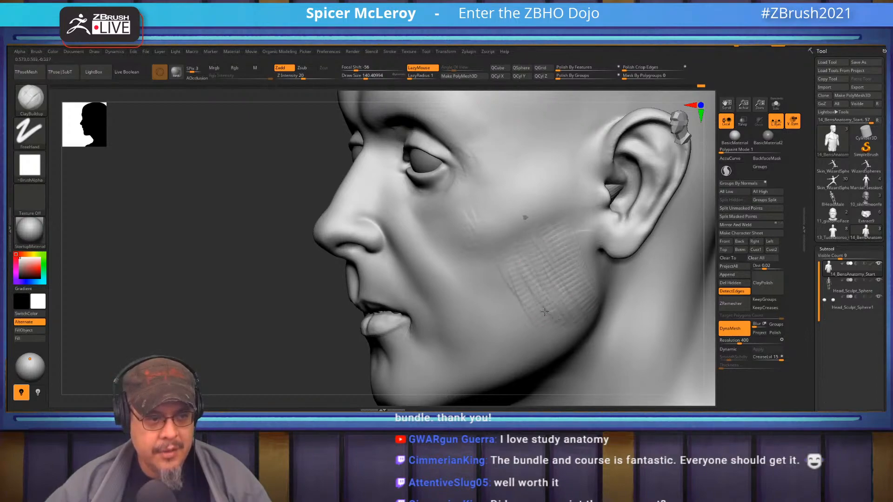
{"action": "left_click_drag", "start_coordinate": [553, 270], "coordinate": [563, 287]}
{"action": "left_click_drag", "start_coordinate": [545, 247], "coordinate": [558, 230]}
{"action": "mouse_move", "coordinate": [509, 265]}
{"action": "left_mouse_down"}
{"action": "mouse_move", "coordinate": [539, 298]}
{"action": "mouse_move", "coordinate": [557, 339]}
{"action": "mouse_move", "coordinate": [566, 318]}
{"action": "left_mouse_up"}
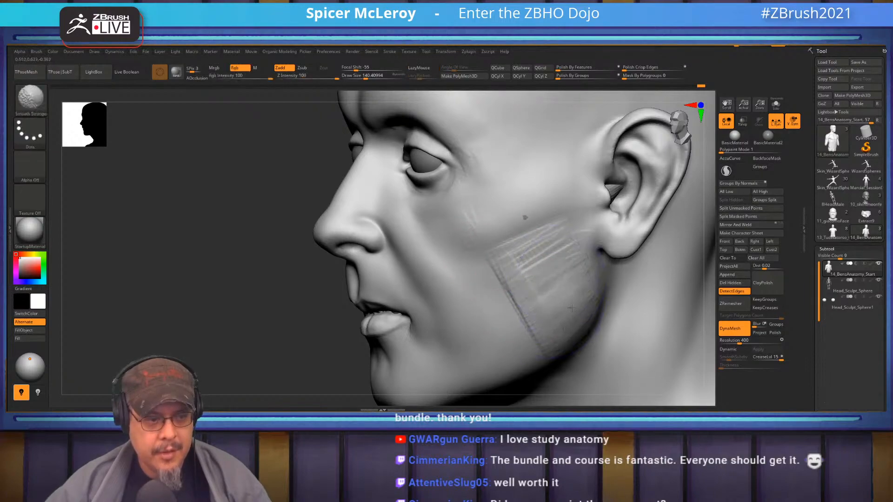
{"action": "left_click_drag", "start_coordinate": [501, 264], "coordinate": [524, 236], "text": "shift"}
- Build up the cheekbone from below the eye toward the ear with ClayBuildup, and smooth it
{"action": "right_click_drag", "start_coordinate": [547, 244], "coordinate": [551, 282], "text": "alt"}
{"action": "left_click_drag", "start_coordinate": [484, 261], "coordinate": [520, 282]}
{"action": "left_click_drag", "start_coordinate": [588, 243], "coordinate": [547, 236]}
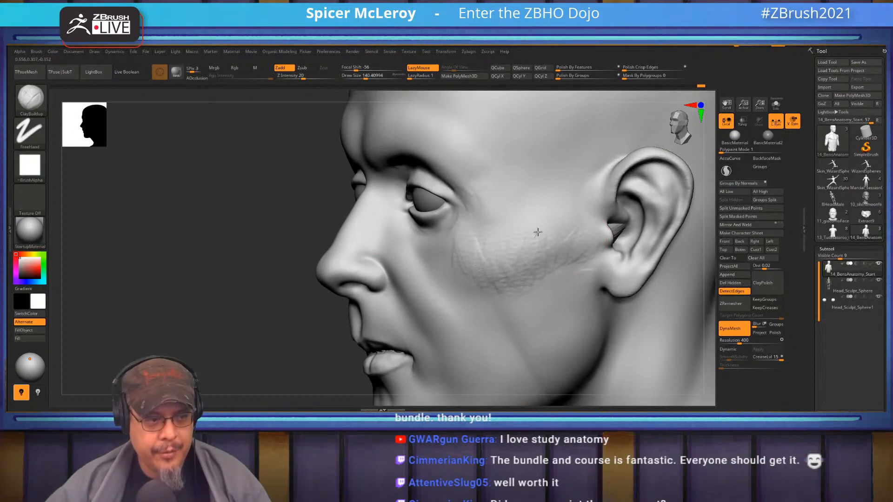
{"action": "mouse_move", "coordinate": [568, 219]}
{"action": "right_mouse_down"}
{"action": "mouse_move", "coordinate": [521, 249]}
{"action": "mouse_move", "coordinate": [480, 223]}
{"action": "right_mouse_up"}
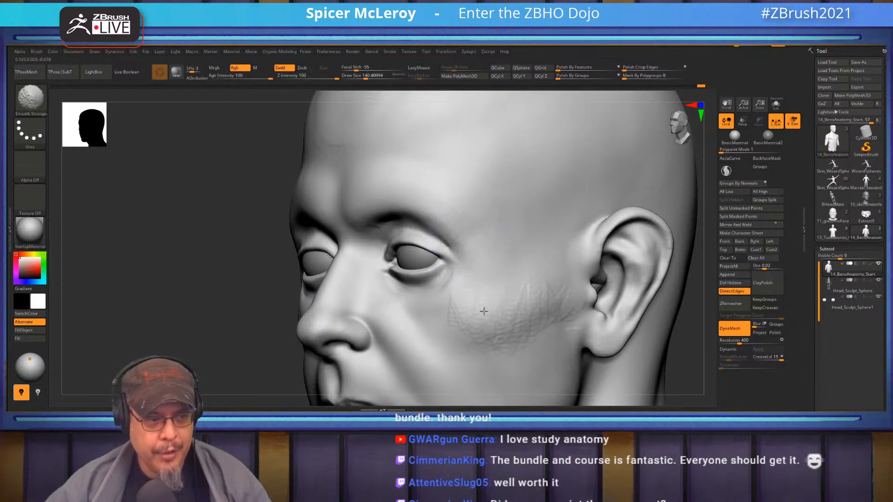
{"action": "left_click_drag", "start_coordinate": [539, 314], "coordinate": [508, 340], "text": "shift"}
{"action": "mouse_move", "coordinate": [477, 341]}
{"action": "right_mouse_down"}
{"action": "mouse_move", "coordinate": [497, 295]}
{"action": "mouse_move", "coordinate": [486, 294]}
{"action": "right_mouse_up"}
- Soften and fill the hollow of the cheek below the cheekbone, beside the mouth
{"action": "key", "text": "f"}
{"action": "mouse_move", "coordinate": [593, 284]}
{"action": "right_mouse_down", "text": "alt"}
{"action": "mouse_move", "coordinate": [695, 320]}
{"action": "mouse_move", "coordinate": [566, 260]}
{"action": "mouse_move", "coordinate": [617, 335]}
{"action": "mouse_move", "coordinate": [549, 351]}
{"action": "mouse_move", "coordinate": [600, 342]}
{"action": "mouse_move", "coordinate": [514, 313]}
{"action": "mouse_move", "coordinate": [530, 273]}
{"action": "mouse_move", "coordinate": [529, 261]}
{"action": "mouse_move", "coordinate": [520, 271]}
{"action": "mouse_move", "coordinate": [527, 237]}
{"action": "right_mouse_up", "text": "alt"}
{"action": "mouse_move", "coordinate": [440, 302]}
{"action": "left_mouse_down", "text": "shift"}
{"action": "mouse_move", "coordinate": [465, 288]}
{"action": "mouse_move", "coordinate": [484, 295]}
{"action": "left_mouse_up", "text": "shift"}
{"action": "mouse_move", "coordinate": [485, 295]}
{"action": "right_mouse_down", "text": "ctrl"}
{"action": "mouse_move", "coordinate": [492, 293]}
{"action": "mouse_move", "coordinate": [475, 297]}
{"action": "mouse_move", "coordinate": [501, 335]}
{"action": "right_mouse_up", "text": "ctrl"}
{"action": "left_click_drag", "start_coordinate": [486, 329], "coordinate": [476, 327], "text": "shift"}
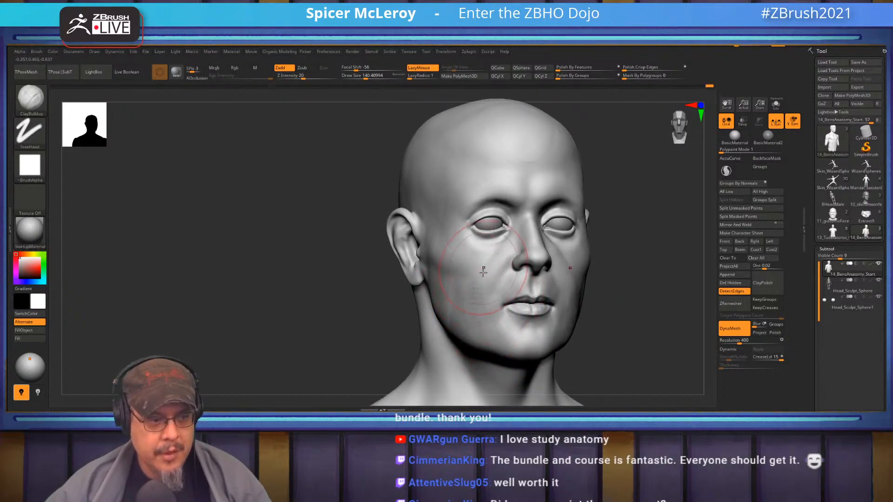
{"action": "right_click_drag", "start_coordinate": [481, 300], "coordinate": [581, 285]}
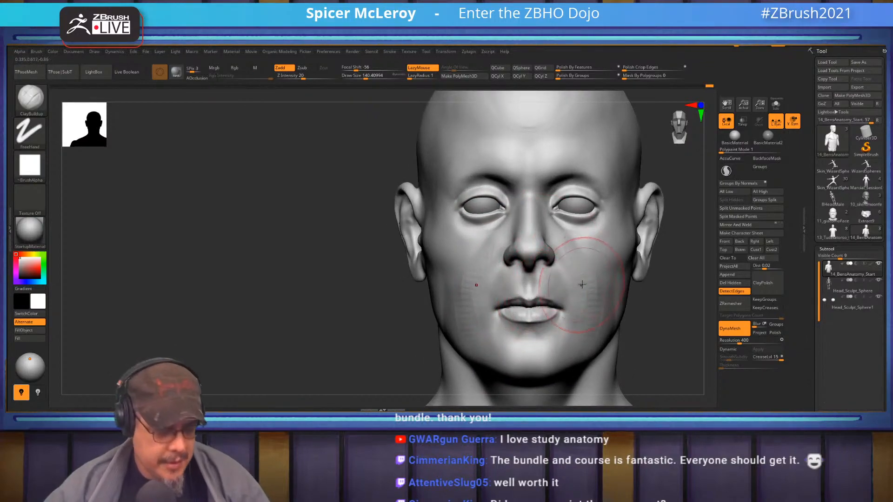
- Widen the mouth slightly by pulling its corners outward with the Move brush
{"action": "key", "text": "b"}
{"action": "key", "text": "m"}
{"action": "key", "text": "v"}
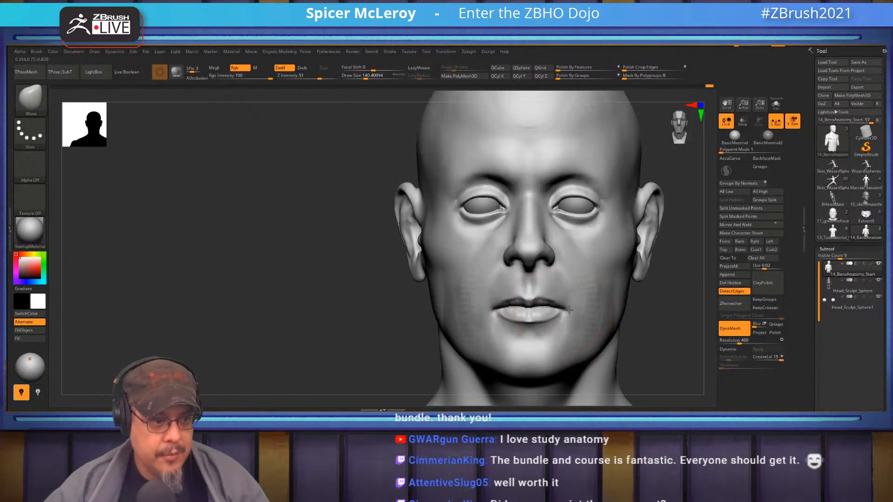
{"action": "mouse_move", "coordinate": [682, 320]}
{"action": "left_mouse_down"}
{"action": "mouse_move", "coordinate": [703, 319]}
{"action": "mouse_move", "coordinate": [702, 353]}
{"action": "left_mouse_up"}
- Adjust the upper and lower eyelid contours and inner eye corner with the Move brush at a draw size of about 97
{"action": "key", "text": "s"}
{"action": "left_click_drag", "start_coordinate": [508, 299], "coordinate": [499, 299]}
{"action": "mouse_move", "coordinate": [499, 299]}
{"action": "right_mouse_down"}
{"action": "mouse_move", "coordinate": [499, 223]}
{"action": "mouse_move", "coordinate": [485, 379]}
{"action": "right_mouse_up"}
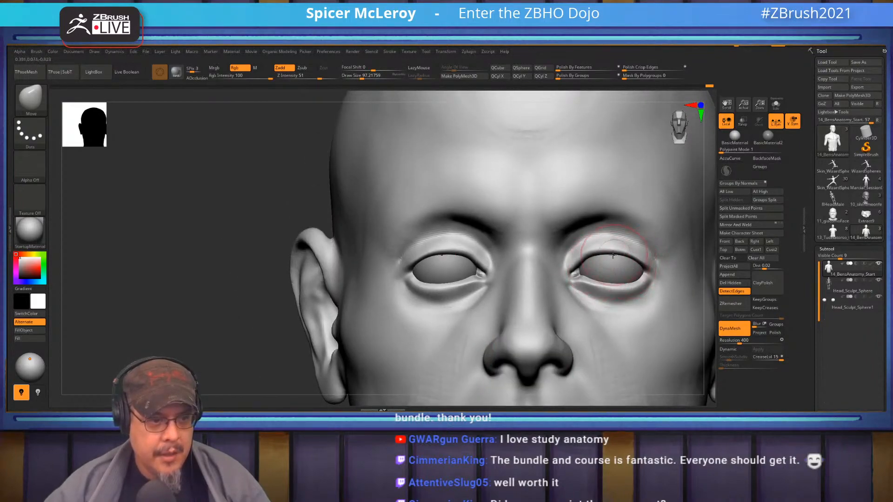
{"action": "left_click_drag", "start_coordinate": [625, 253], "coordinate": [625, 250]}
{"action": "left_click_drag", "start_coordinate": [644, 281], "coordinate": [645, 277]}
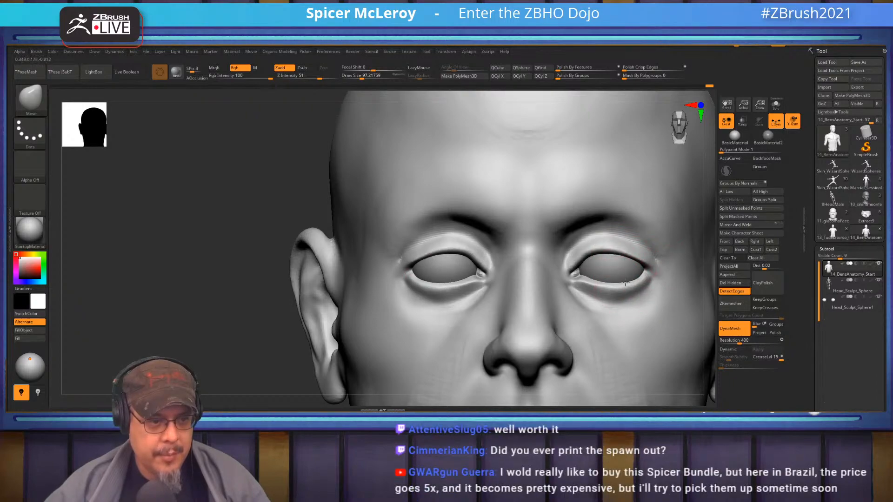
{"action": "left_click_drag", "start_coordinate": [568, 279], "coordinate": [569, 275]}
{"action": "right_click_drag", "start_coordinate": [568, 281], "coordinate": [537, 270], "text": "alt"}
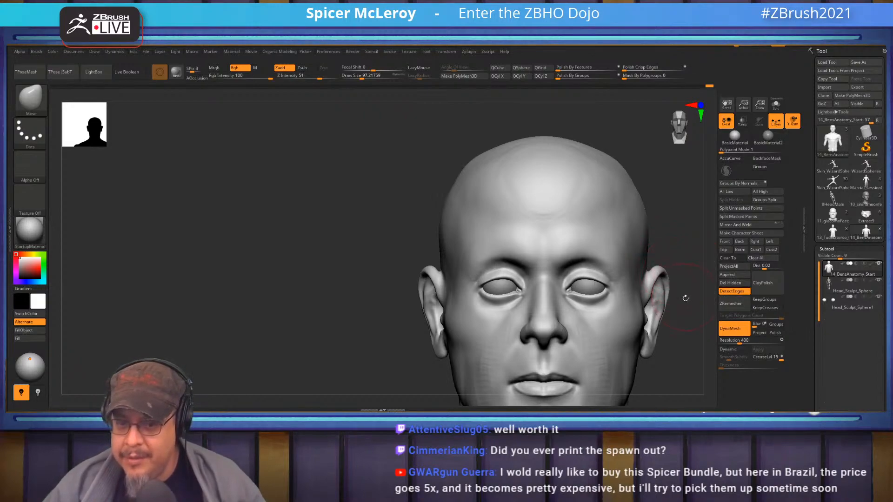
- Smooth the side of the face between the ear and the temple
{"action": "left_click_drag", "start_coordinate": [674, 339], "coordinate": [740, 376]}
{"action": "mouse_move", "coordinate": [540, 258]}
{"action": "right_mouse_down"}
{"action": "mouse_move", "coordinate": [542, 279]}
{"action": "mouse_move", "coordinate": [559, 260]}
{"action": "mouse_move", "coordinate": [532, 307]}
{"action": "right_mouse_up"}
{"action": "left_click_drag", "start_coordinate": [532, 307], "coordinate": [518, 301], "text": "shift"}
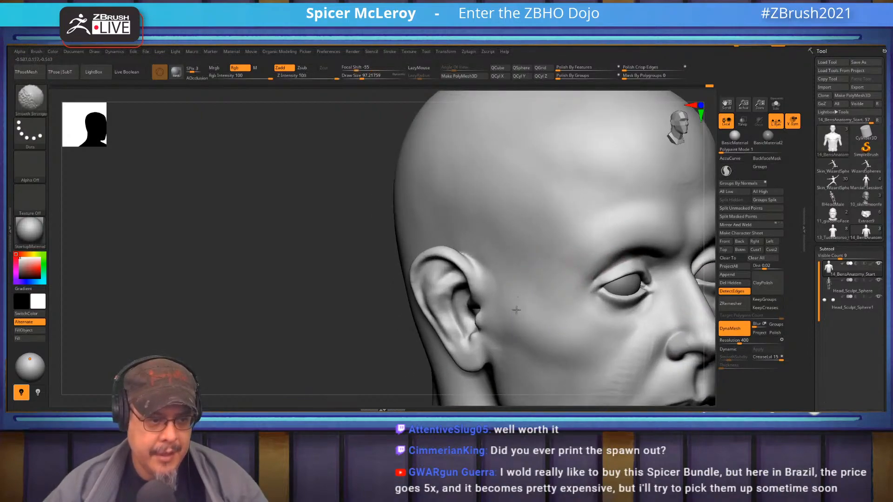
{"action": "mouse_move", "coordinate": [577, 374]}
{"action": "right_mouse_down"}
{"action": "mouse_move", "coordinate": [538, 293]}
{"action": "mouse_move", "coordinate": [490, 287]}
{"action": "right_mouse_up"}
{"action": "mouse_move", "coordinate": [466, 319]}
{"action": "right_mouse_down"}
{"action": "mouse_move", "coordinate": [484, 297]}
{"action": "mouse_move", "coordinate": [455, 313]}
{"action": "right_mouse_up"}
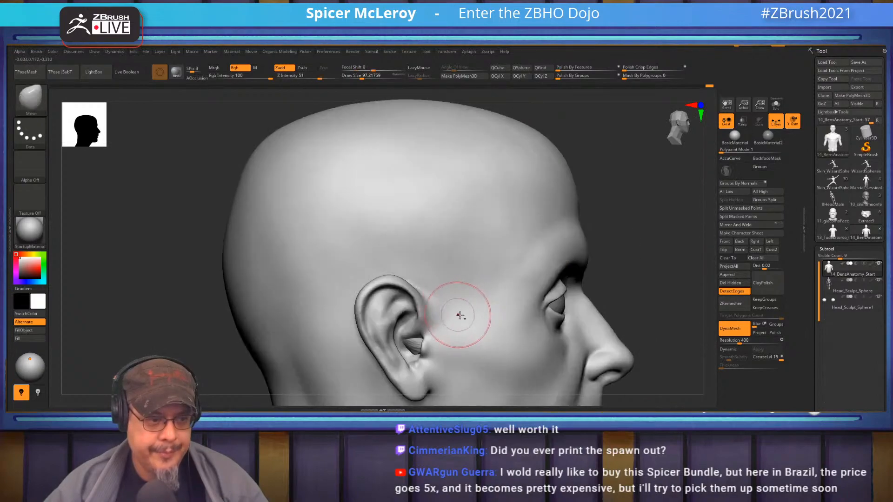
{"action": "mouse_move", "coordinate": [448, 327]}
{"action": "left_mouse_down", "text": "alt"}
{"action": "mouse_move", "coordinate": [512, 325]}
{"action": "mouse_move", "coordinate": [482, 328]}
{"action": "mouse_move", "coordinate": [508, 325]}
{"action": "mouse_move", "coordinate": [451, 304]}
{"action": "left_mouse_up", "text": "alt"}
{"action": "key", "text": "ctrl+z"}
- Fill the temple beside the outer eye corner with ClayBuildup, and smooth it into the side of the head
{"action": "key", "text": "b"}
{"action": "key", "text": "c"}
{"action": "key", "text": "b"}
{"action": "left_click_drag", "start_coordinate": [674, 250], "coordinate": [612, 251]}
{"action": "mouse_move", "coordinate": [517, 317]}
{"action": "left_mouse_down"}
{"action": "mouse_move", "coordinate": [513, 292]}
{"action": "mouse_move", "coordinate": [547, 263]}
{"action": "left_mouse_up"}
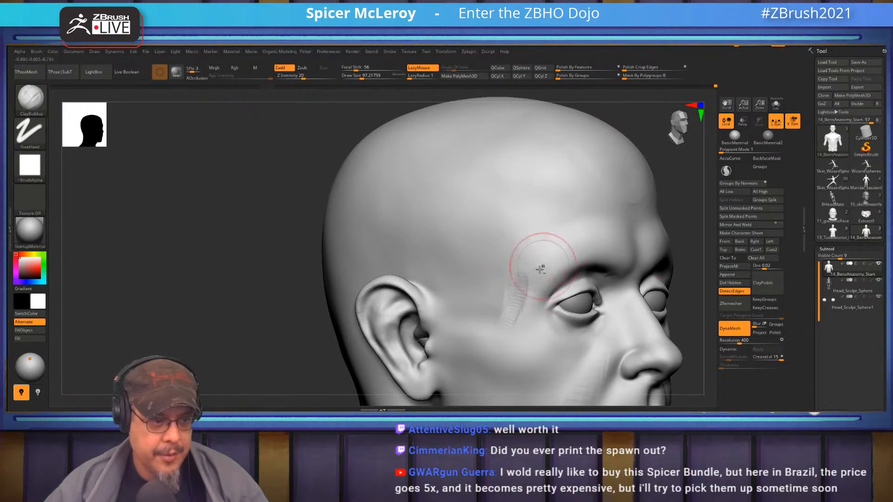
{"action": "mouse_move", "coordinate": [537, 227]}
{"action": "left_mouse_down", "text": "shift"}
{"action": "mouse_move", "coordinate": [522, 253]}
{"action": "mouse_move", "coordinate": [535, 237]}
{"action": "left_mouse_up", "text": "shift"}
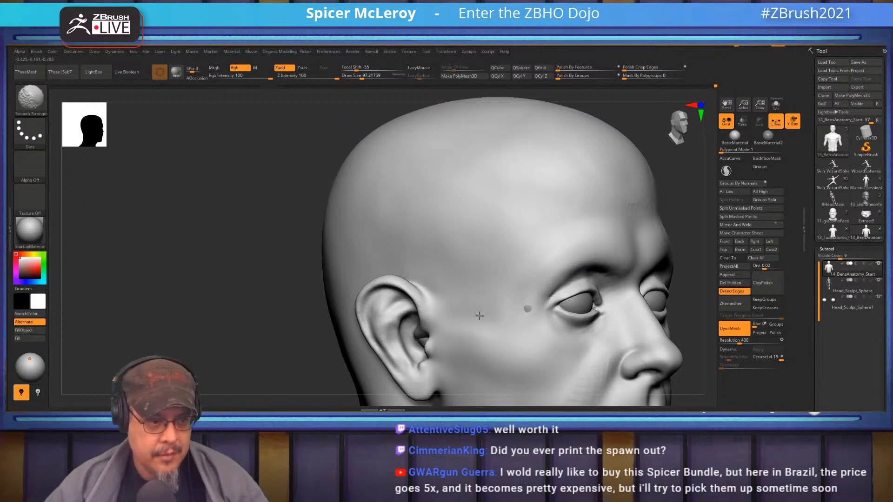
{"action": "mouse_move", "coordinate": [528, 289]}
{"action": "left_mouse_down"}
{"action": "mouse_move", "coordinate": [533, 329]}
{"action": "mouse_move", "coordinate": [521, 310]}
{"action": "left_mouse_up"}
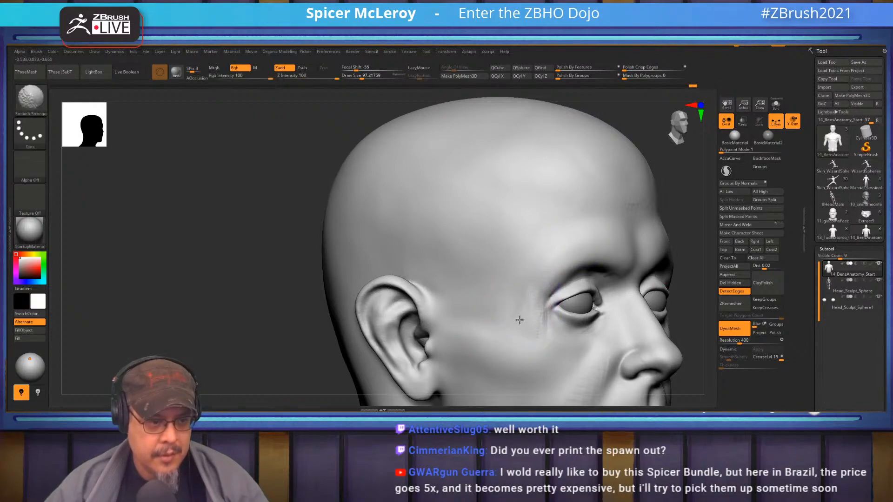
- Smooth the cheekbone arch in front of the ear and refine the cheek below it
{"action": "mouse_move", "coordinate": [531, 329]}
{"action": "right_mouse_down"}
{"action": "mouse_move", "coordinate": [492, 315]}
{"action": "mouse_move", "coordinate": [464, 279]}
{"action": "mouse_move", "coordinate": [458, 303]}
{"action": "right_mouse_up"}
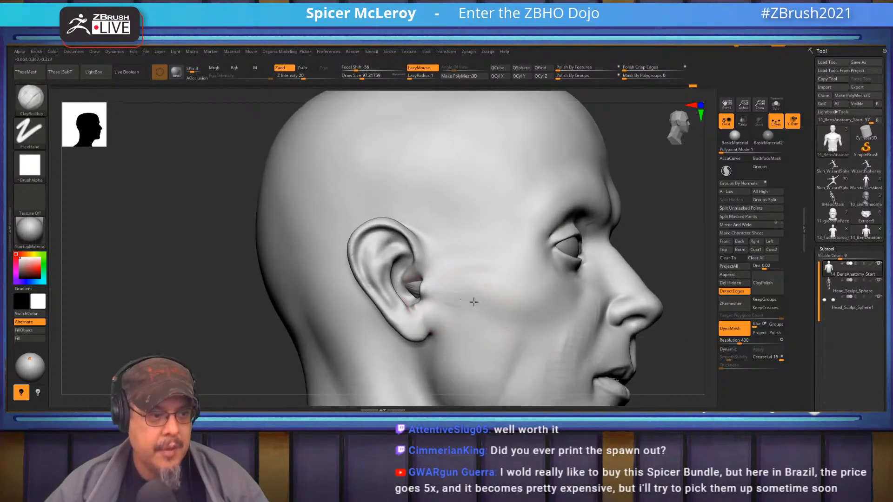
{"action": "left_click_drag", "start_coordinate": [470, 299], "coordinate": [474, 281], "text": "shift"}
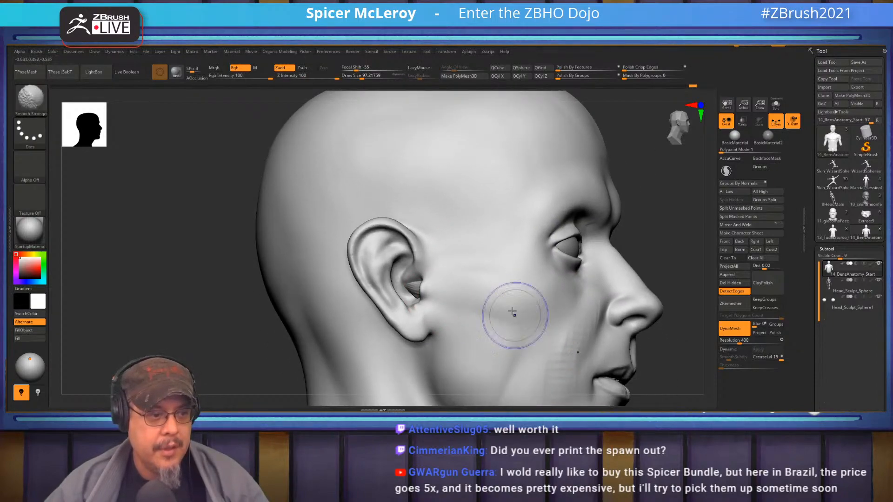
{"action": "right_click_drag", "start_coordinate": [517, 319], "coordinate": [463, 274]}
{"action": "mouse_move", "coordinate": [504, 304]}
{"action": "left_mouse_down"}
{"action": "mouse_move", "coordinate": [449, 291]}
{"action": "mouse_move", "coordinate": [512, 305]}
{"action": "mouse_move", "coordinate": [485, 286]}
{"action": "mouse_move", "coordinate": [554, 299]}
{"action": "left_mouse_up"}
- Fill the area beneath the lower eyelid with ClayBuildup strokes, and smooth it into the upper cheek
{"action": "right_click_drag", "start_coordinate": [530, 279], "coordinate": [463, 262], "text": "alt"}
{"action": "mouse_move", "coordinate": [521, 279]}
{"action": "right_mouse_down"}
{"action": "mouse_move", "coordinate": [456, 273]}
{"action": "mouse_move", "coordinate": [522, 262]}
{"action": "mouse_move", "coordinate": [513, 281]}
{"action": "mouse_move", "coordinate": [523, 303]}
{"action": "right_mouse_up"}
{"action": "left_click_drag", "start_coordinate": [550, 233], "coordinate": [533, 255]}
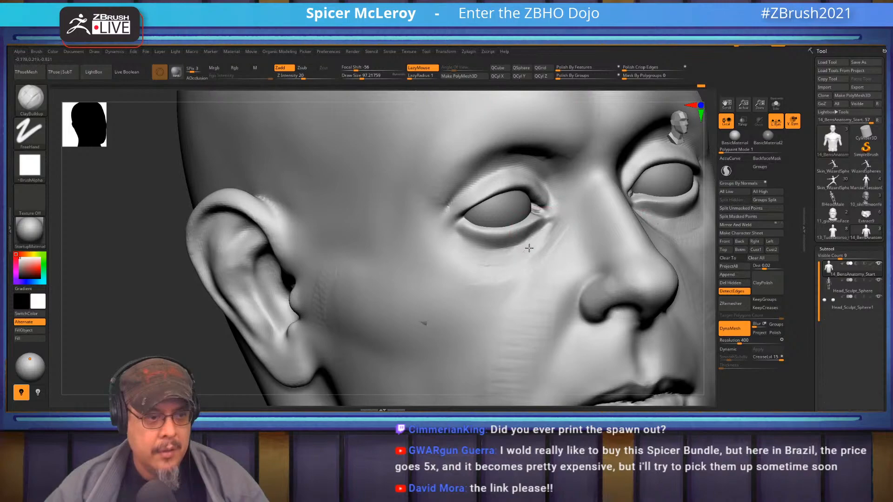
{"action": "mouse_move", "coordinate": [458, 246]}
{"action": "left_mouse_down"}
{"action": "mouse_move", "coordinate": [523, 256]}
{"action": "mouse_move", "coordinate": [514, 269]}
{"action": "mouse_move", "coordinate": [458, 270]}
{"action": "mouse_move", "coordinate": [543, 248]}
{"action": "left_mouse_up"}
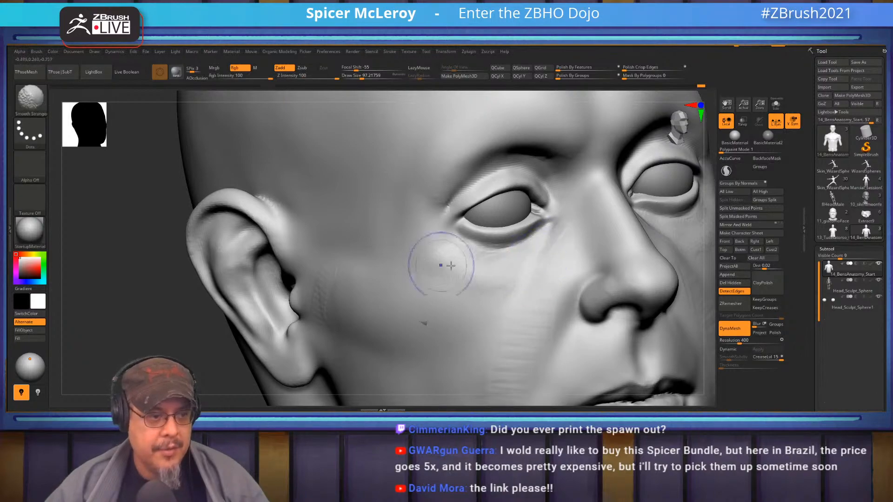
{"action": "right_click_drag", "start_coordinate": [465, 248], "coordinate": [460, 319], "text": "alt"}
{"action": "mouse_move", "coordinate": [628, 275]}
{"action": "right_mouse_down"}
{"action": "mouse_move", "coordinate": [623, 259]}
{"action": "mouse_move", "coordinate": [504, 255]}
{"action": "right_mouse_up"}
{"action": "right_click_drag", "start_coordinate": [449, 321], "coordinate": [481, 269]}
{"action": "left_click_drag", "start_coordinate": [481, 270], "coordinate": [486, 267], "text": "shift"}
{"action": "right_click_drag", "start_coordinate": [484, 269], "coordinate": [396, 281]}
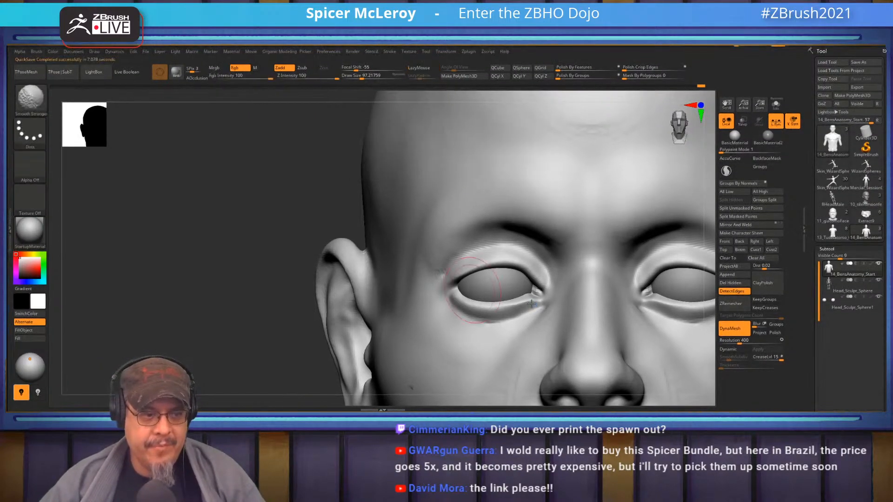
- Smooth the collarbone and the strokes around it between the shoulder and the base of the neck
{"action": "key", "text": "f"}
{"action": "right_click_drag", "start_coordinate": [576, 251], "coordinate": [559, 242]}
{"action": "right_click_drag", "start_coordinate": [421, 221], "coordinate": [579, 271], "text": "alt"}
{"action": "left_click_drag", "start_coordinate": [579, 270], "coordinate": [609, 262], "text": "alt"}
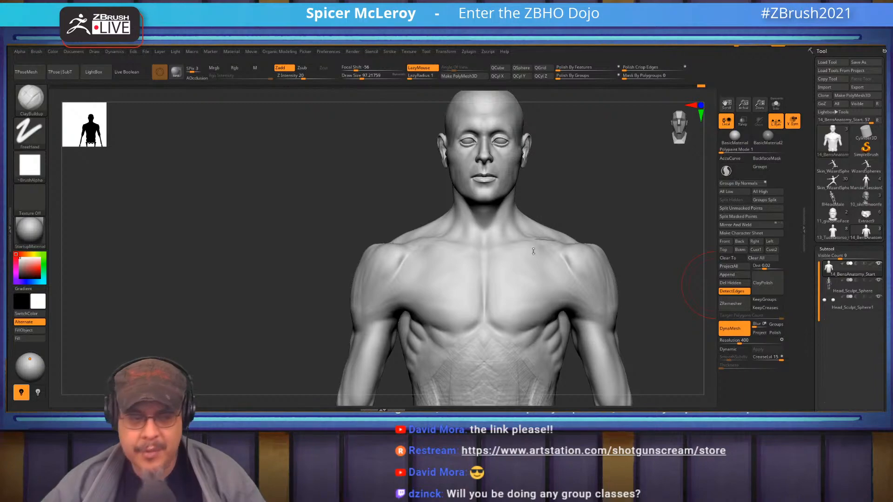
{"action": "left_click_drag", "start_coordinate": [581, 171], "coordinate": [594, 212]}
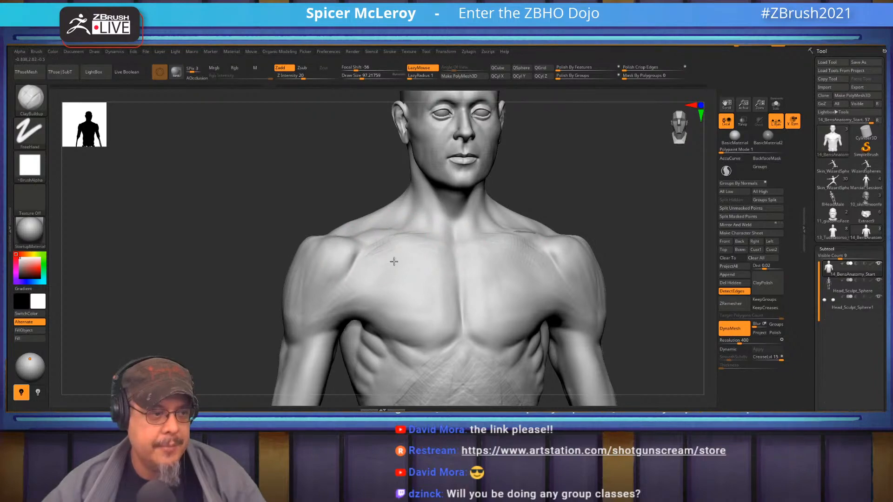
{"action": "key", "text": "shift"}
{"action": "mouse_move", "coordinate": [531, 229]}
{"action": "right_mouse_down"}
{"action": "mouse_move", "coordinate": [554, 261]}
{"action": "mouse_move", "coordinate": [535, 267]}
{"action": "right_mouse_up"}
{"action": "right_click_drag", "start_coordinate": [418, 223], "coordinate": [427, 293], "text": "ctrl"}
{"action": "mouse_move", "coordinate": [382, 195]}
{"action": "right_mouse_down", "text": "alt"}
{"action": "mouse_move", "coordinate": [432, 279]}
{"action": "mouse_move", "coordinate": [391, 257]}
{"action": "right_mouse_up", "text": "alt"}
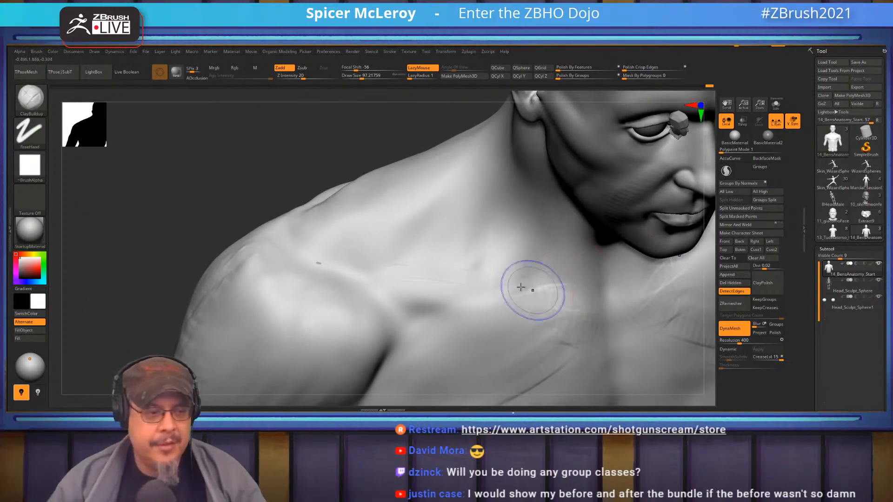
{"action": "key", "text": "shift"}
{"action": "mouse_move", "coordinate": [446, 277]}
{"action": "left_mouse_down"}
{"action": "mouse_move", "coordinate": [395, 285]}
{"action": "mouse_move", "coordinate": [401, 276]}
{"action": "left_mouse_up"}
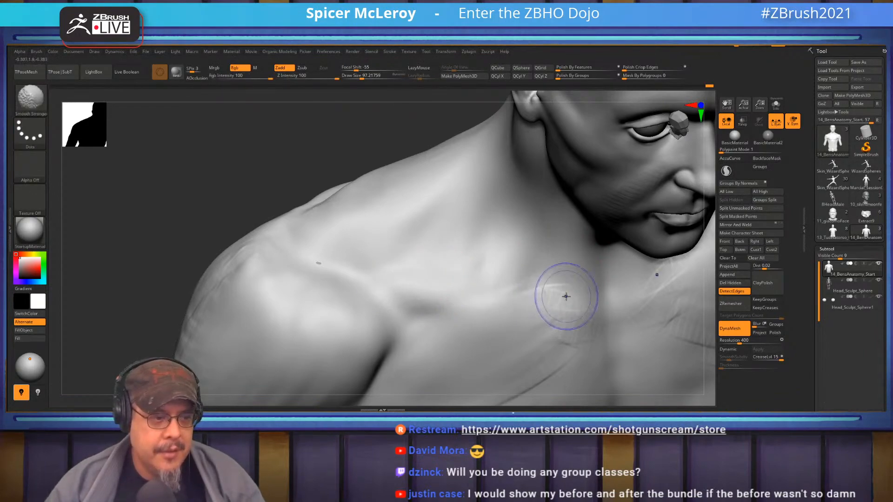
- Build up the area beneath the outer lower edge of the pectoral with ClayBuildup, and smooth it
{"action": "right_click_drag", "start_coordinate": [534, 270], "coordinate": [490, 274]}
{"action": "mouse_move", "coordinate": [490, 275]}
{"action": "right_mouse_down", "text": "alt"}
{"action": "mouse_move", "coordinate": [530, 255]}
{"action": "mouse_move", "coordinate": [536, 267]}
{"action": "mouse_move", "coordinate": [529, 262]}
{"action": "mouse_move", "coordinate": [526, 281]}
{"action": "mouse_move", "coordinate": [495, 269]}
{"action": "mouse_move", "coordinate": [522, 274]}
{"action": "right_mouse_up", "text": "alt"}
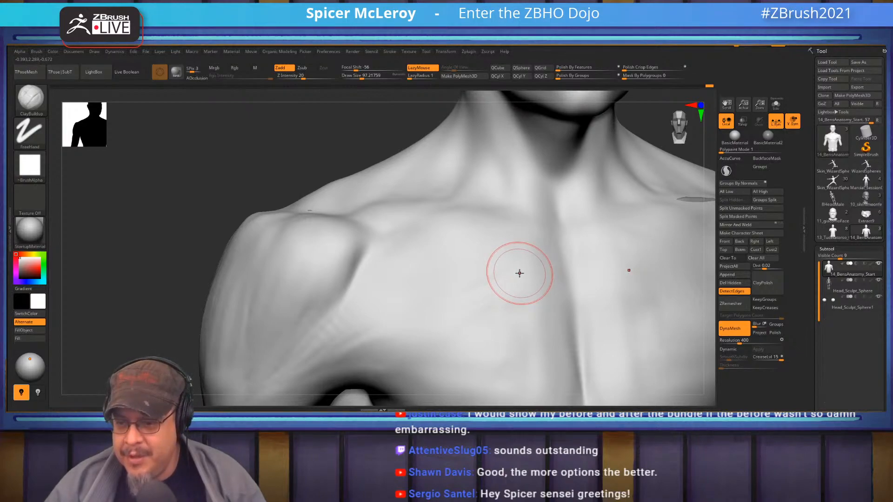
{"action": "mouse_move", "coordinate": [520, 271]}
{"action": "right_mouse_down"}
{"action": "mouse_move", "coordinate": [524, 257]}
{"action": "mouse_move", "coordinate": [456, 250]}
{"action": "mouse_move", "coordinate": [465, 275]}
{"action": "mouse_move", "coordinate": [520, 295]}
{"action": "mouse_move", "coordinate": [440, 272]}
{"action": "right_mouse_up"}
{"action": "key", "text": "f"}
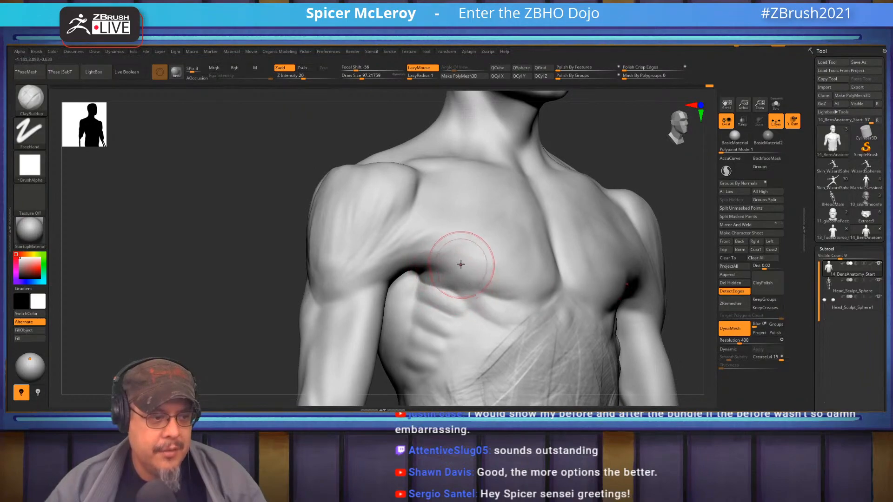
{"action": "mouse_move", "coordinate": [447, 277]}
{"action": "left_mouse_down"}
{"action": "mouse_move", "coordinate": [479, 300]}
{"action": "mouse_move", "coordinate": [462, 292]}
{"action": "left_mouse_up"}
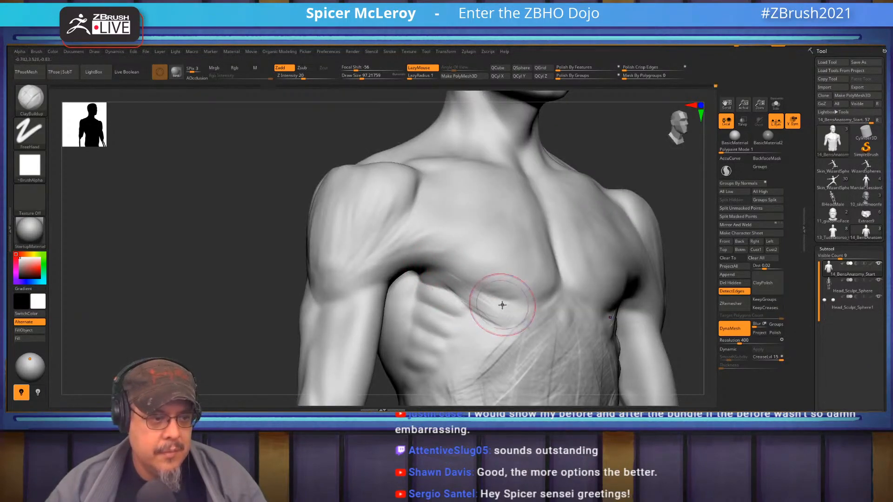
{"action": "left_click_drag", "start_coordinate": [502, 305], "coordinate": [475, 297], "text": "shift"}
- Smooth the pectoral's lower border from the sternum to the armpit and blend the ribs beneath it
{"action": "right_click_drag", "start_coordinate": [507, 287], "coordinate": [540, 299]}
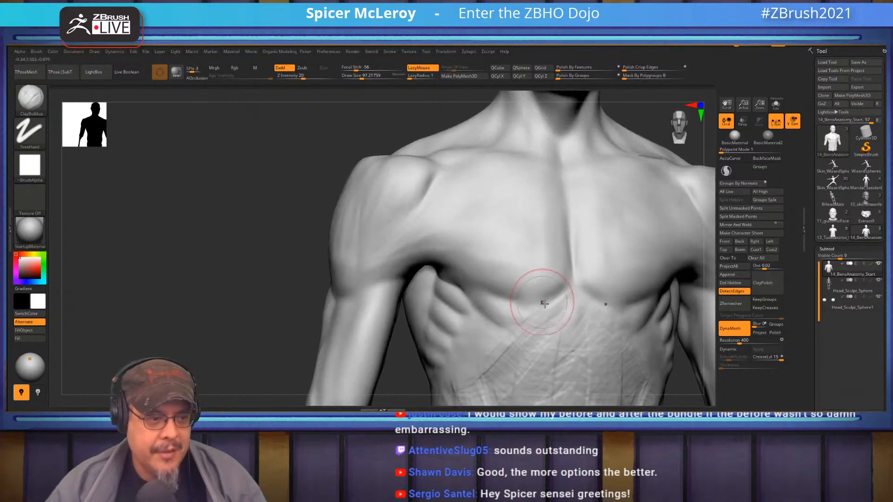
{"action": "left_click_drag", "start_coordinate": [552, 296], "coordinate": [534, 303], "text": "shift"}
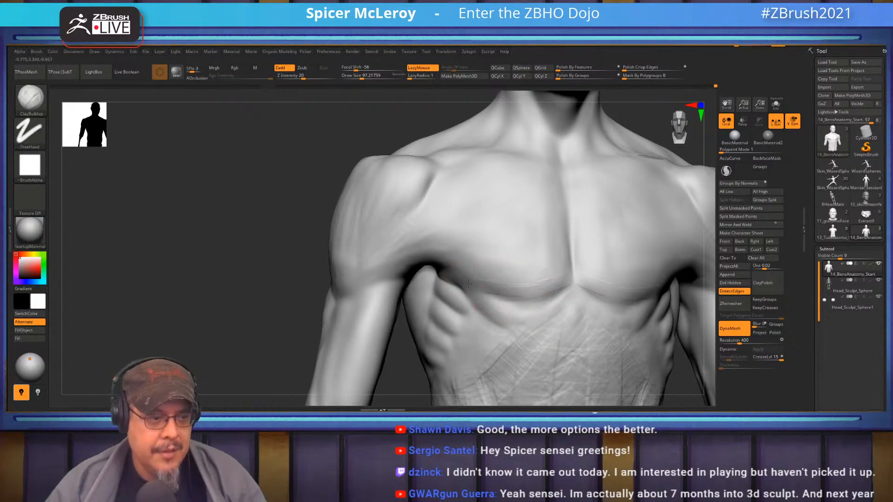
{"action": "mouse_move", "coordinate": [432, 261]}
{"action": "left_mouse_down", "text": "shift"}
{"action": "mouse_move", "coordinate": [476, 280]}
{"action": "mouse_move", "coordinate": [502, 320]}
{"action": "mouse_move", "coordinate": [489, 336]}
{"action": "left_mouse_up", "text": "shift"}
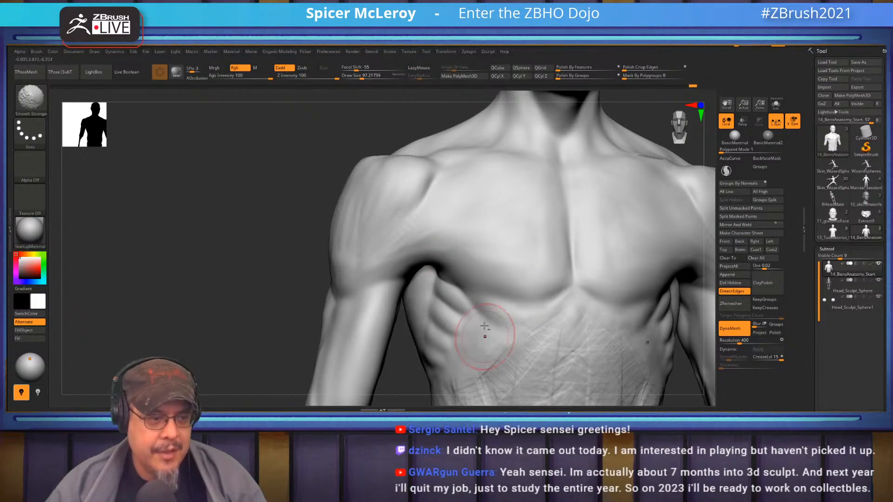
{"action": "right_click_drag", "start_coordinate": [527, 353], "coordinate": [523, 308], "text": "alt"}
{"action": "left_click_drag", "start_coordinate": [479, 333], "coordinate": [462, 343], "text": "shift"}
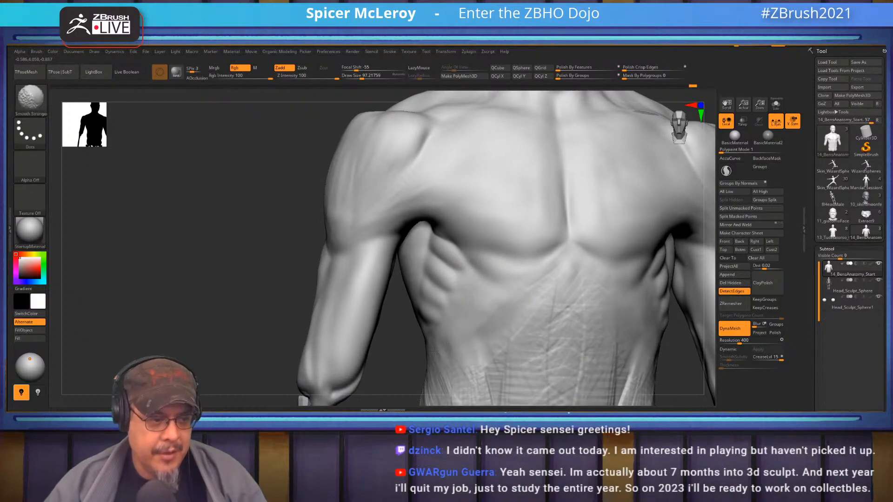
- Carve the midline groove from the base of the sternum down the abdomen with the DamStandard brush
{"action": "mouse_move", "coordinate": [436, 376]}
{"action": "right_mouse_down"}
{"action": "mouse_move", "coordinate": [546, 250]}
{"action": "mouse_move", "coordinate": [637, 243]}
{"action": "mouse_move", "coordinate": [535, 236]}
{"action": "right_mouse_up"}
{"action": "key", "text": "b"}
{"action": "key", "text": "d"}
{"action": "key", "text": "s"}
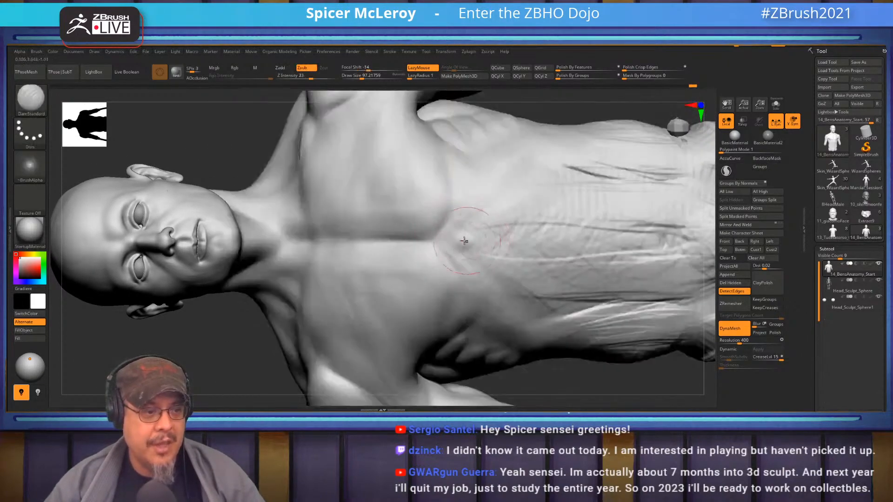
{"action": "left_click_drag", "start_coordinate": [436, 242], "coordinate": [550, 239]}
{"action": "left_click_drag", "start_coordinate": [470, 239], "coordinate": [589, 240]}
{"action": "left_click_drag", "start_coordinate": [458, 240], "coordinate": [604, 241]}
- Soften the abdominal midline groove and smooth the rough strokes across the abdomen
{"action": "mouse_move", "coordinate": [553, 243]}
{"action": "left_mouse_down", "text": "shift"}
{"action": "mouse_move", "coordinate": [483, 248]}
{"action": "mouse_move", "coordinate": [492, 230]}
{"action": "left_mouse_up", "text": "shift"}
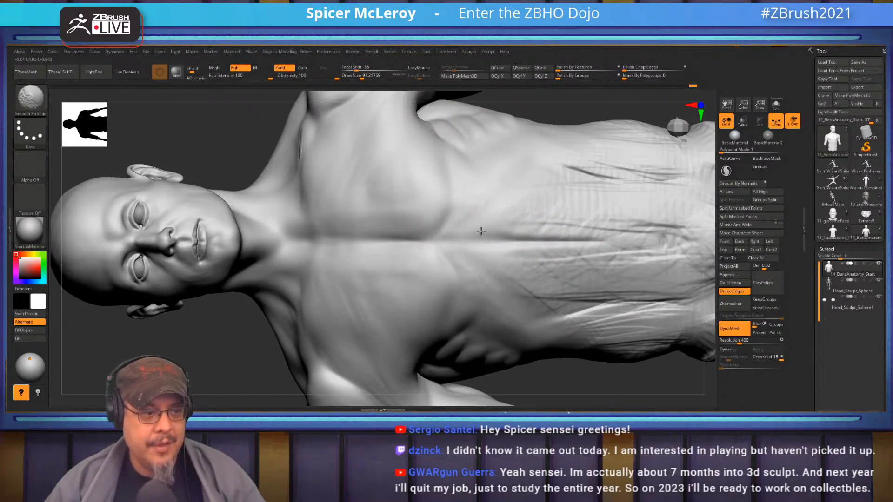
{"action": "mouse_move", "coordinate": [585, 233]}
{"action": "left_mouse_down", "text": "shift"}
{"action": "mouse_move", "coordinate": [600, 235]}
{"action": "mouse_move", "coordinate": [583, 200]}
{"action": "mouse_move", "coordinate": [555, 172]}
{"action": "left_mouse_up", "text": "shift"}
{"action": "left_click_drag", "start_coordinate": [654, 153], "coordinate": [621, 192], "text": "shift"}
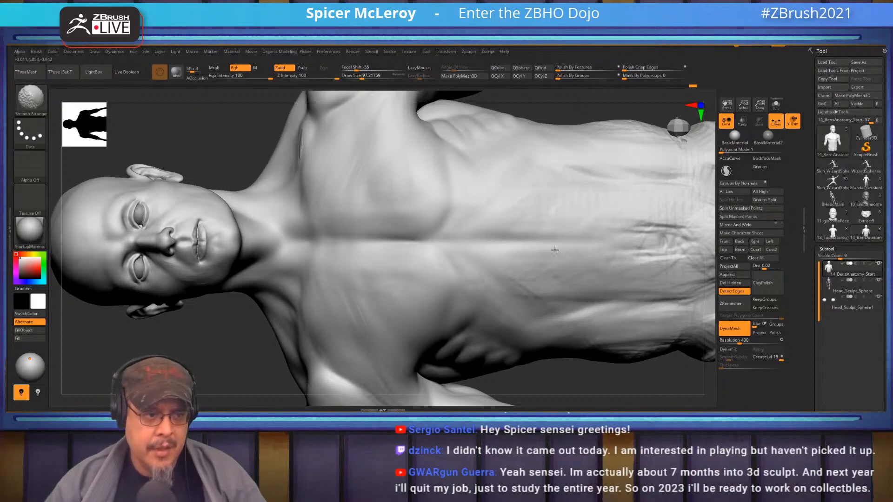
- Smooth the lower abdomen and deepen its midline groove with the DamStandard brush
{"action": "left_click_drag", "start_coordinate": [673, 254], "coordinate": [657, 246], "text": "shift"}
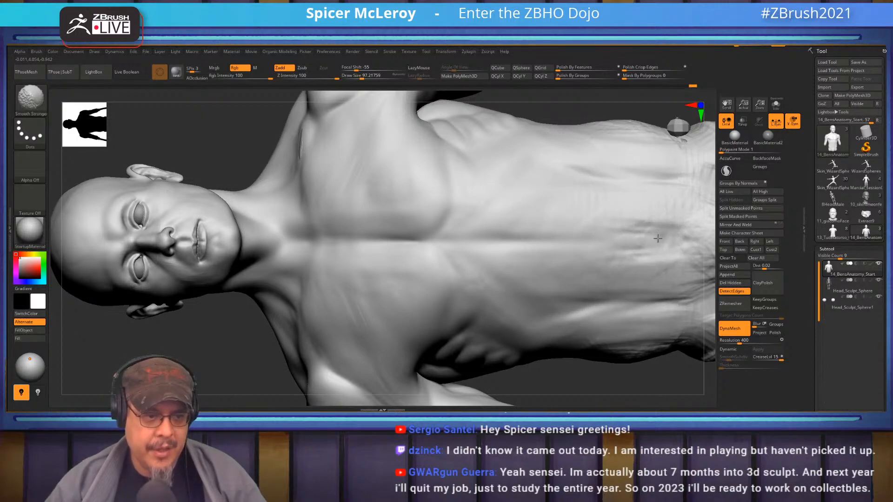
{"action": "right_click_drag", "start_coordinate": [531, 243], "coordinate": [476, 267], "text": "alt"}
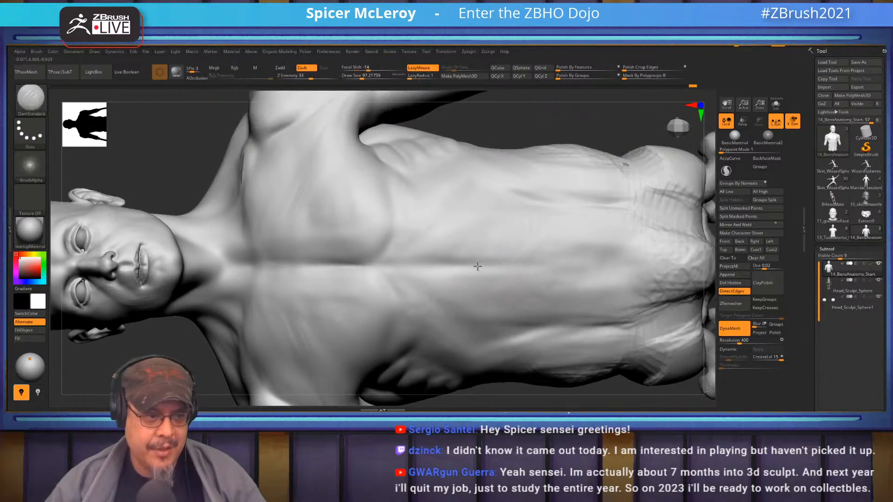
{"action": "mouse_move", "coordinate": [442, 265]}
{"action": "left_mouse_down"}
{"action": "mouse_move", "coordinate": [585, 264]}
{"action": "mouse_move", "coordinate": [562, 265]}
{"action": "left_mouse_up"}
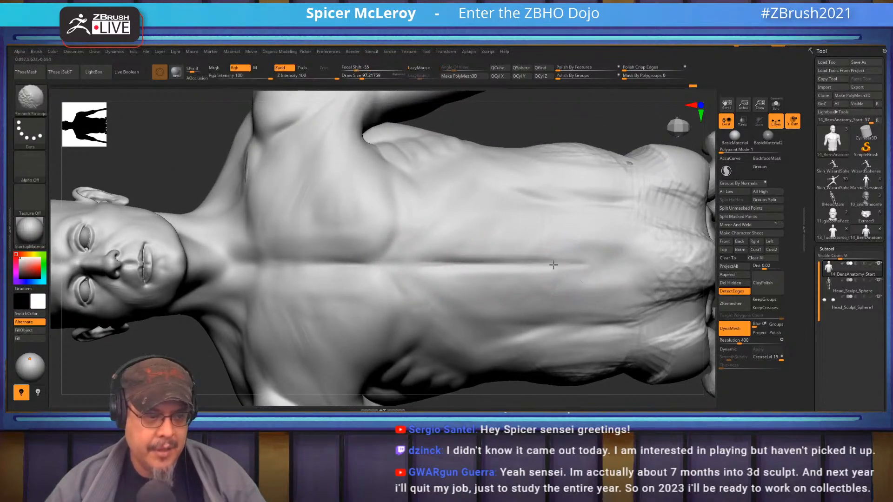
- Build up the trapezius between the neck and shoulder with the ClayBuildup brush, and smooth the strokes
{"action": "mouse_move", "coordinate": [504, 269]}
{"action": "right_mouse_down"}
{"action": "mouse_move", "coordinate": [515, 243]}
{"action": "mouse_move", "coordinate": [530, 267]}
{"action": "mouse_move", "coordinate": [497, 271]}
{"action": "mouse_move", "coordinate": [502, 251]}
{"action": "right_mouse_up"}
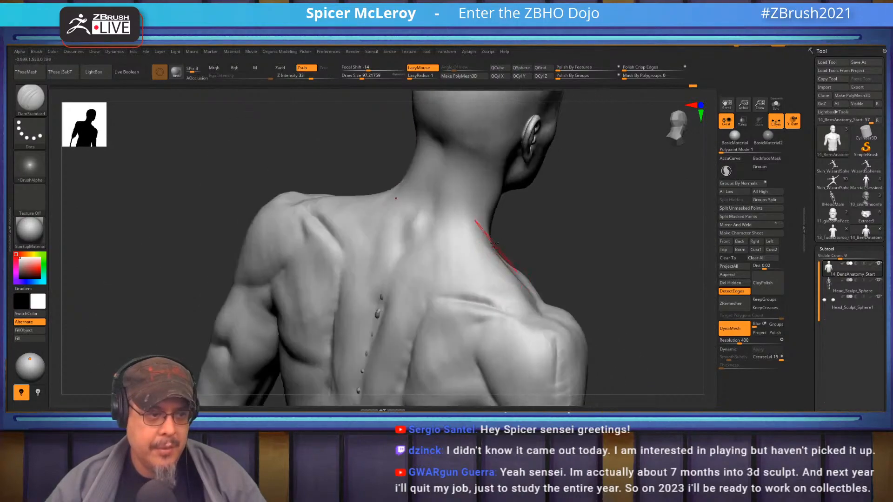
{"action": "key", "text": "b"}
{"action": "key", "text": "c"}
{"action": "key", "text": "b"}
{"action": "right_click_drag", "start_coordinate": [588, 245], "coordinate": [470, 239]}
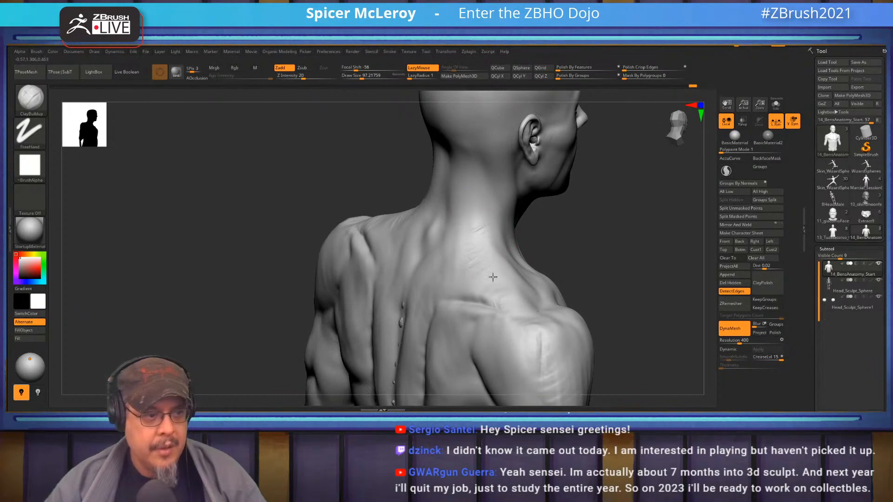
{"action": "key", "text": "shift"}
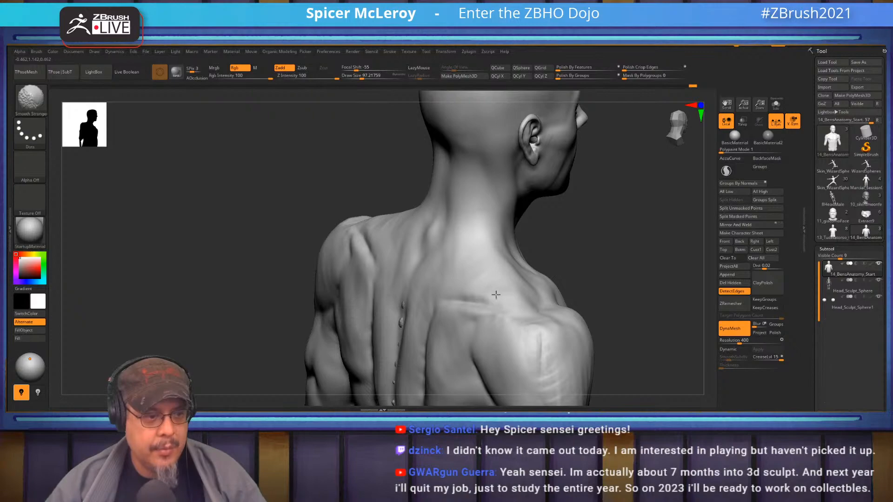
{"action": "right_click_drag", "start_coordinate": [427, 278], "coordinate": [504, 231]}
{"action": "left_click_drag", "start_coordinate": [510, 228], "coordinate": [502, 236]}
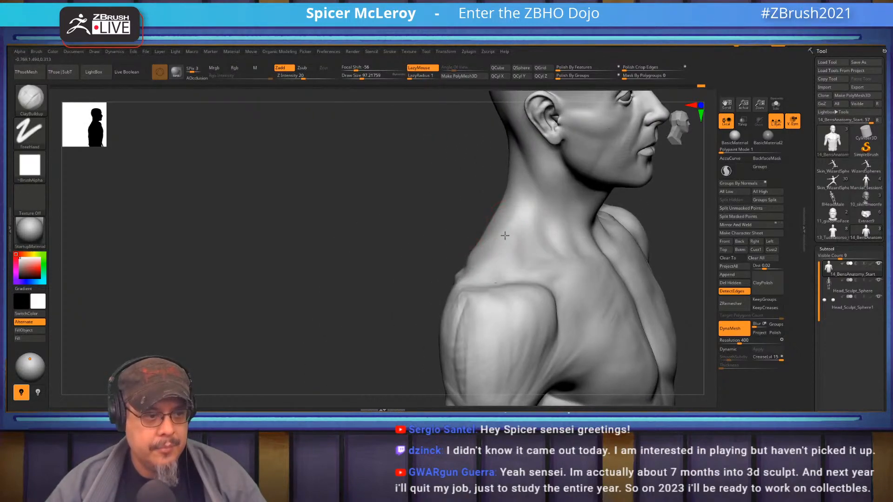
{"action": "key", "text": "shift"}
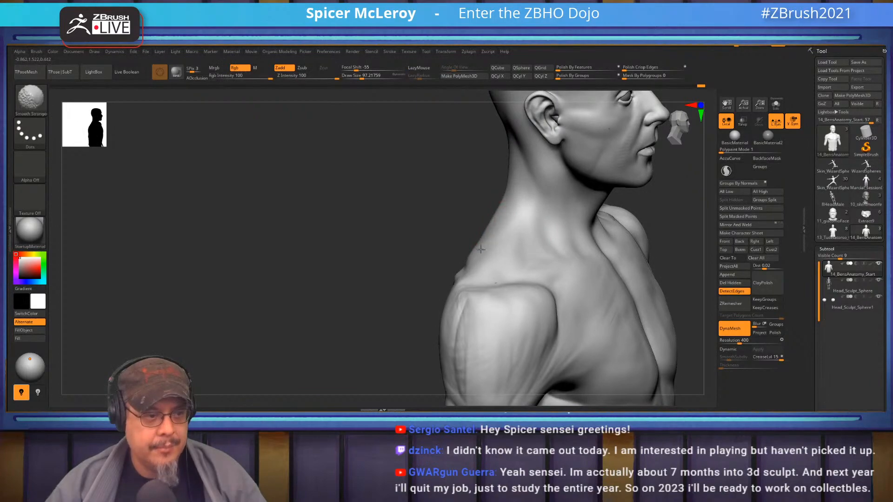
- Build up the side of the neck below the jaw with ClayBuildup, and smooth it
{"action": "left_click_drag", "start_coordinate": [407, 227], "coordinate": [353, 307], "text": "alt"}
{"action": "left_click_drag", "start_coordinate": [486, 281], "coordinate": [527, 320]}
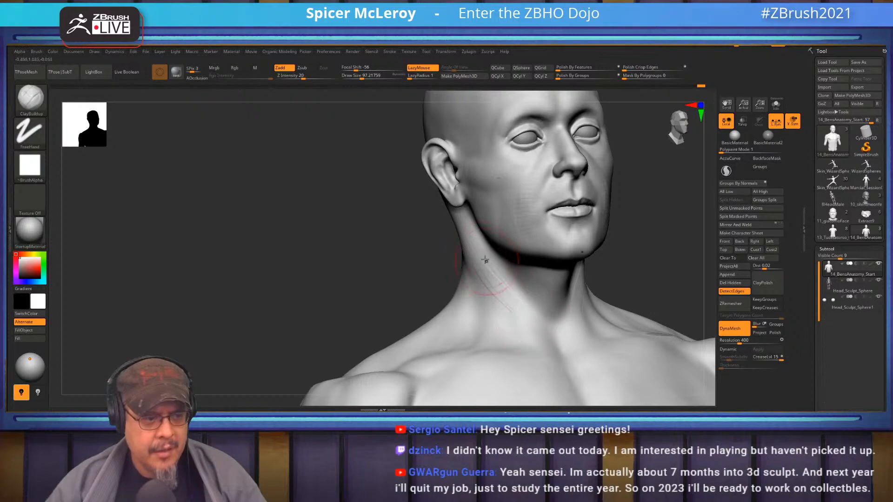
{"action": "key", "text": "shift"}
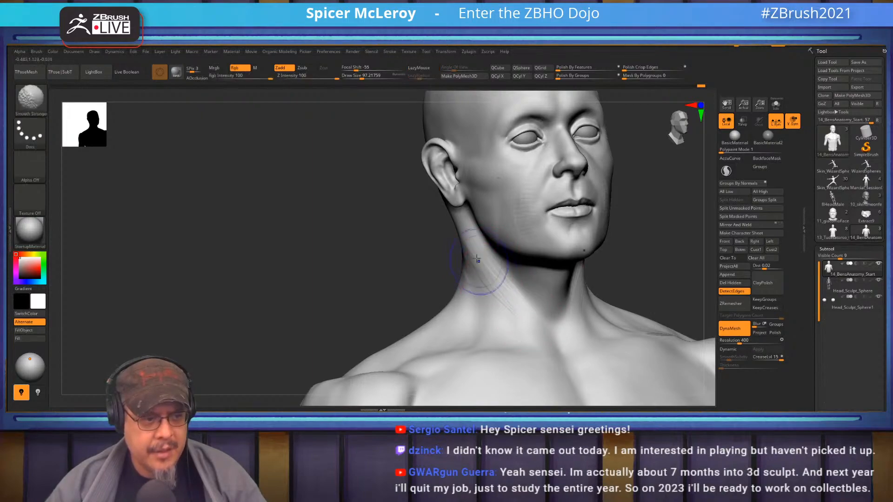
- Set the draw size to about 65 and smooth the surface of the upper eyelid
{"action": "left_click_drag", "start_coordinate": [656, 200], "coordinate": [618, 222]}
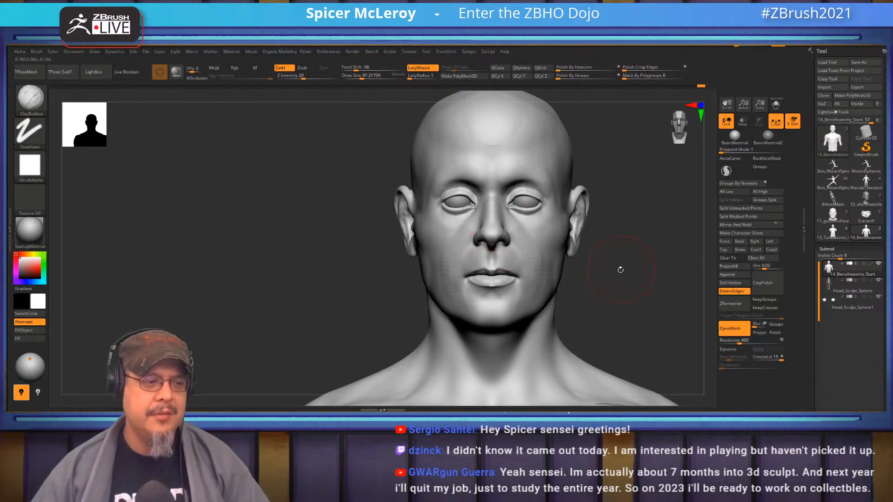
{"action": "right_click_drag", "start_coordinate": [620, 269], "coordinate": [665, 271]}
{"action": "mouse_move", "coordinate": [507, 195]}
{"action": "right_mouse_down", "text": "alt"}
{"action": "mouse_move", "coordinate": [515, 293]}
{"action": "mouse_move", "coordinate": [518, 269]}
{"action": "mouse_move", "coordinate": [496, 246]}
{"action": "mouse_move", "coordinate": [523, 240]}
{"action": "mouse_move", "coordinate": [524, 248]}
{"action": "right_mouse_up", "text": "alt"}
{"action": "right_click_drag", "start_coordinate": [524, 279], "coordinate": [516, 261]}
{"action": "key", "text": "s"}
{"action": "left_click_drag", "start_coordinate": [516, 259], "coordinate": [512, 258]}
{"action": "right_click_drag", "start_coordinate": [513, 259], "coordinate": [522, 239]}
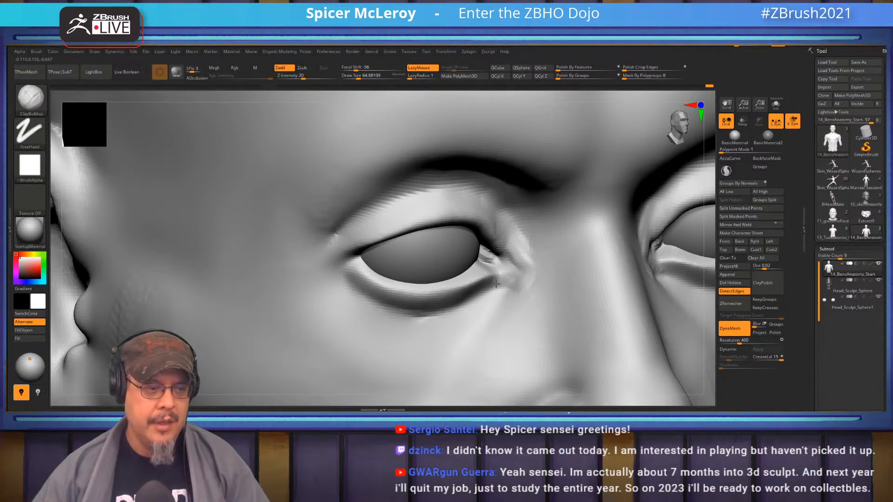
{"action": "mouse_move", "coordinate": [484, 254]}
{"action": "right_mouse_down"}
{"action": "mouse_move", "coordinate": [472, 259]}
{"action": "mouse_move", "coordinate": [486, 257]}
{"action": "mouse_move", "coordinate": [482, 236]}
{"action": "right_mouse_up"}
{"action": "key", "text": "p"}
{"action": "key", "text": "p"}
{"action": "key", "text": "shift"}
{"action": "left_click_drag", "start_coordinate": [457, 237], "coordinate": [432, 243], "text": "shift"}
{"action": "right_click_drag", "start_coordinate": [505, 224], "coordinate": [458, 224]}
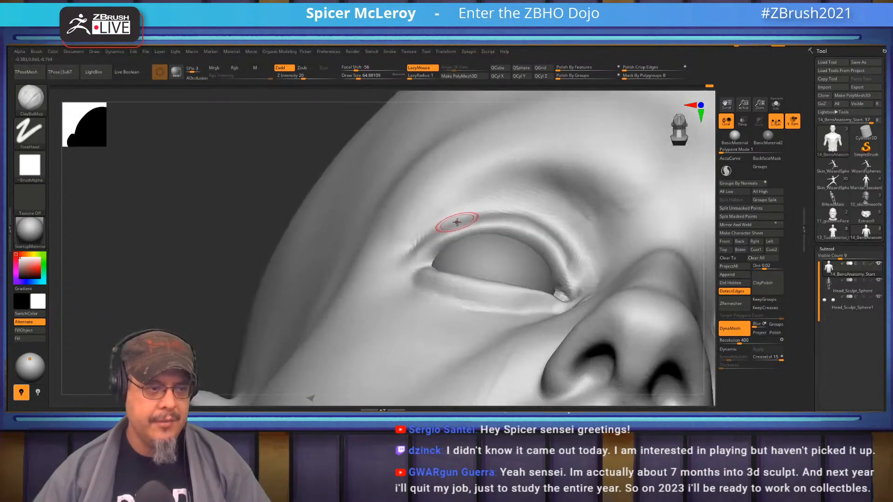
- Reshape the upper eyelid with the Move brush at a draw size of about 136, and smooth it
{"action": "key", "text": "b"}
{"action": "key", "text": "m"}
{"action": "key", "text": "v"}
{"action": "key", "text": "s"}
{"action": "left_click_drag", "start_coordinate": [474, 234], "coordinate": [477, 234]}
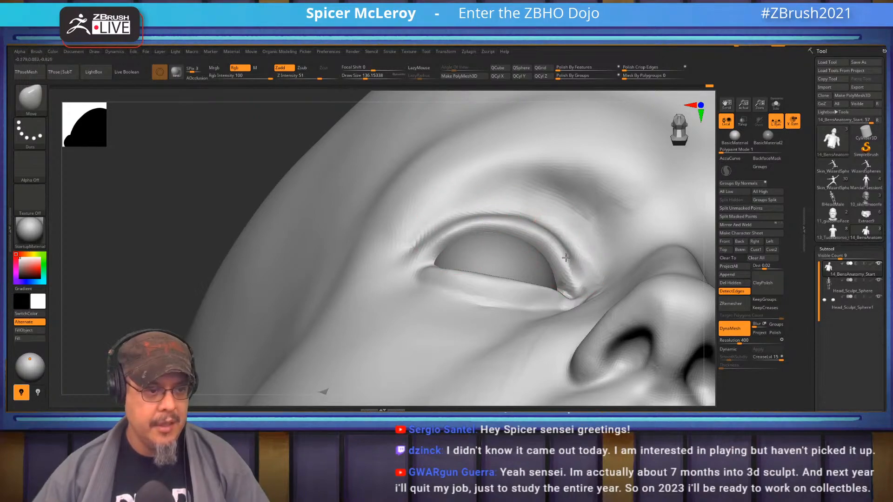
{"action": "key", "text": "shift"}
- Refine the upper eyelid crease with the DamStandard brush and smooth the area beneath the brow
{"action": "mouse_move", "coordinate": [578, 245]}
{"action": "right_mouse_down"}
{"action": "mouse_move", "coordinate": [579, 283]}
{"action": "mouse_move", "coordinate": [583, 259]}
{"action": "right_mouse_up"}
{"action": "key", "text": "b"}
{"action": "key", "text": "d"}
{"action": "key", "text": "s"}
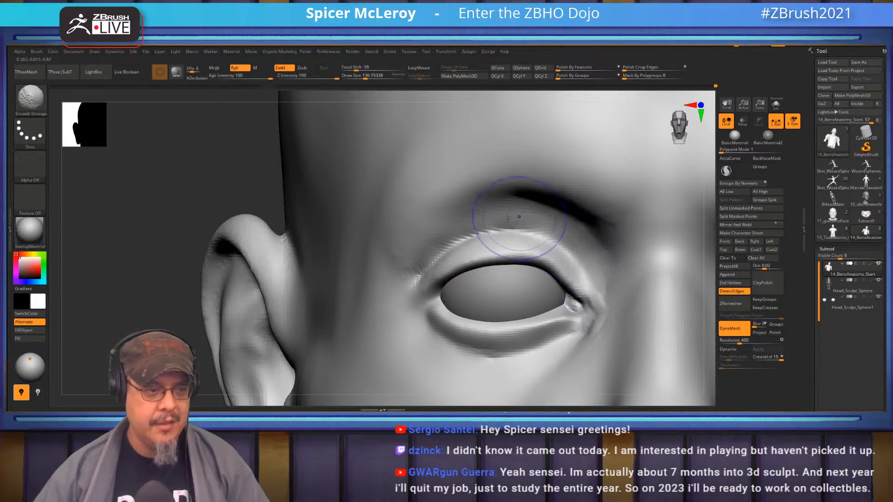
- Fill the area beneath the lower eyelid with curved ClayBuildup strokes and smooth it into the cheek
{"action": "mouse_move", "coordinate": [476, 245]}
{"action": "right_mouse_down", "text": "ctrl"}
{"action": "mouse_move", "coordinate": [315, 255]}
{"action": "mouse_move", "coordinate": [529, 269]}
{"action": "mouse_move", "coordinate": [551, 259]}
{"action": "mouse_move", "coordinate": [540, 265]}
{"action": "mouse_move", "coordinate": [549, 244]}
{"action": "right_mouse_up", "text": "ctrl"}
{"action": "key", "text": "b"}
{"action": "key", "text": "c"}
{"action": "key", "text": "b"}
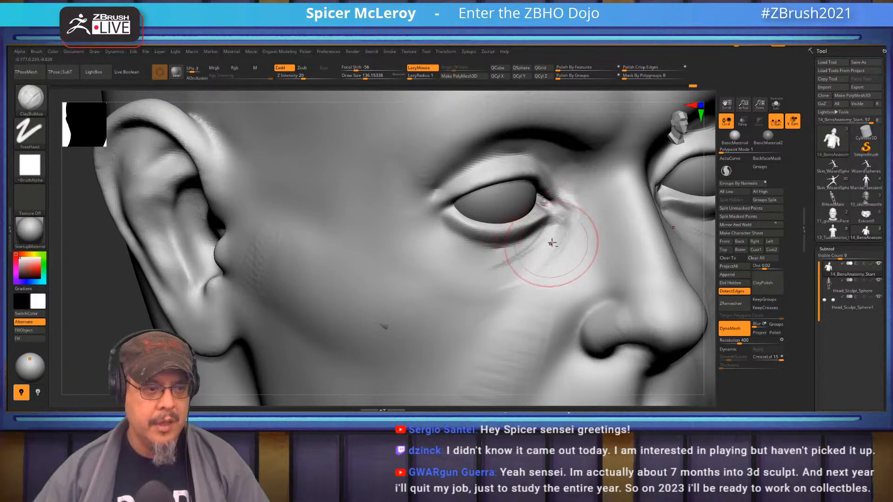
{"action": "mouse_move", "coordinate": [548, 256]}
{"action": "left_mouse_down"}
{"action": "mouse_move", "coordinate": [512, 272]}
{"action": "mouse_move", "coordinate": [449, 266]}
{"action": "mouse_move", "coordinate": [429, 235]}
{"action": "left_mouse_up"}
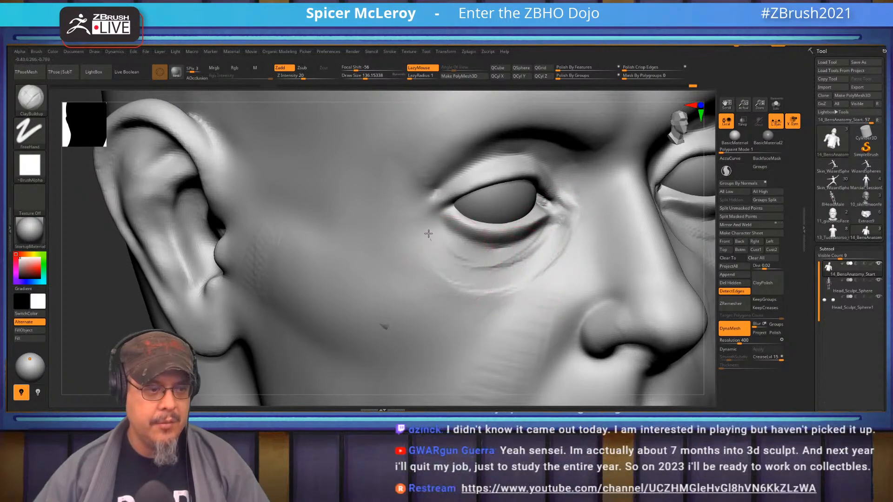
{"action": "mouse_move", "coordinate": [471, 275]}
{"action": "left_mouse_down", "text": "shift"}
{"action": "mouse_move", "coordinate": [530, 253]}
{"action": "mouse_move", "coordinate": [500, 293]}
{"action": "left_mouse_up", "text": "shift"}
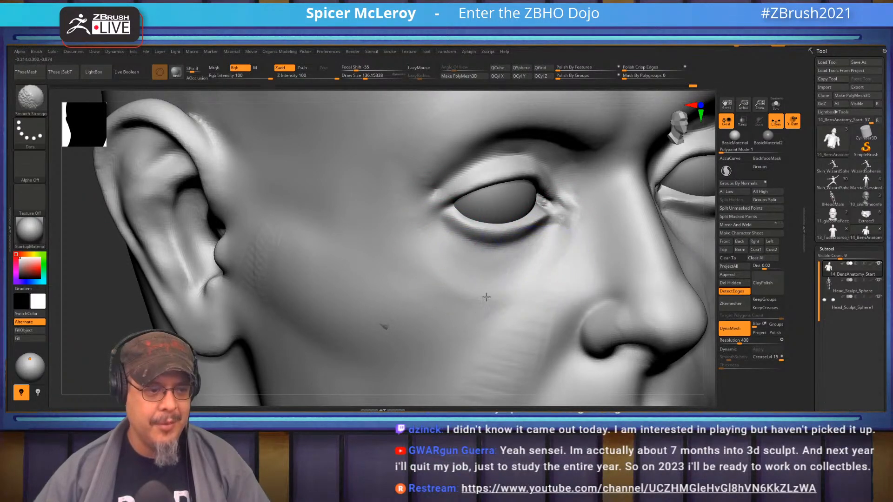
{"action": "right_click_drag", "start_coordinate": [456, 278], "coordinate": [448, 250], "text": "ctrl"}
{"action": "mouse_move", "coordinate": [527, 257]}
{"action": "right_mouse_down", "text": "alt"}
{"action": "mouse_move", "coordinate": [461, 238]}
{"action": "mouse_move", "coordinate": [474, 270]}
{"action": "mouse_move", "coordinate": [527, 256]}
{"action": "right_mouse_up", "text": "alt"}
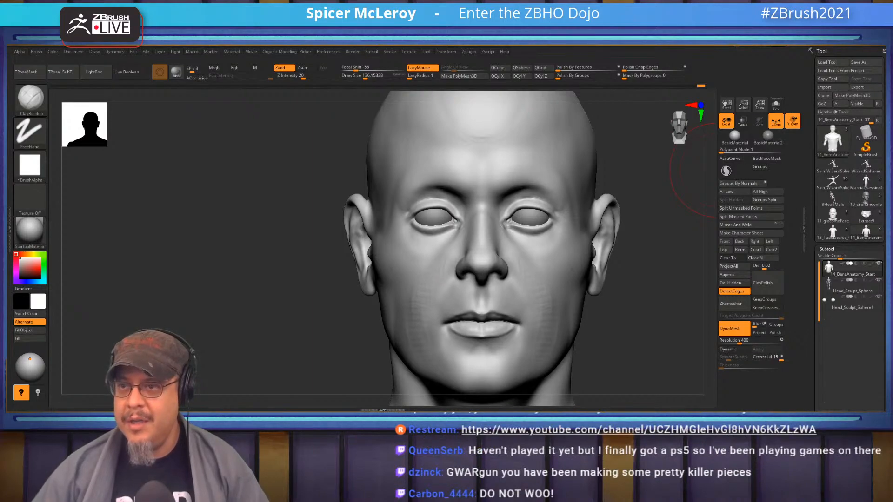
- Switch to the web browser, open the Store section of the account's own ArtStation profile and select its web address
{"action": "key", "text": "alt+Tab"}
{"action": "key", "text": "alt+Tab"}
{"action": "key", "text": "alt+Tab"}
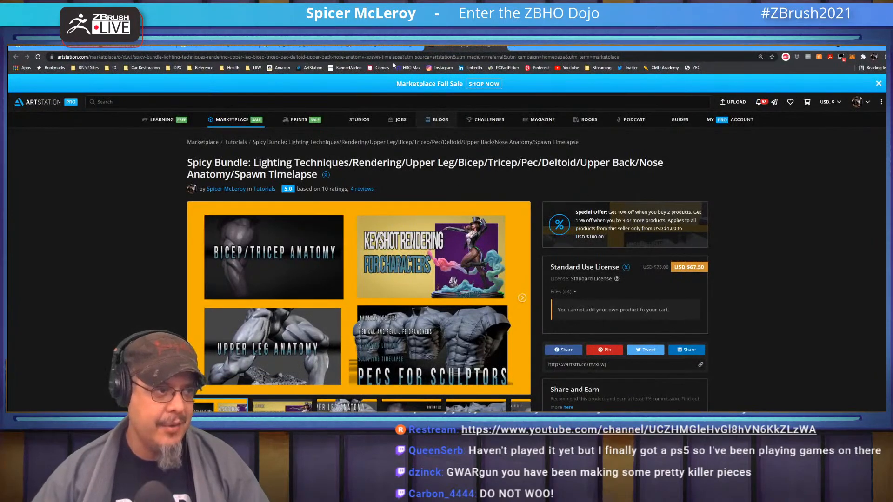
{"action": "mouse_move", "coordinate": [868, 103]}
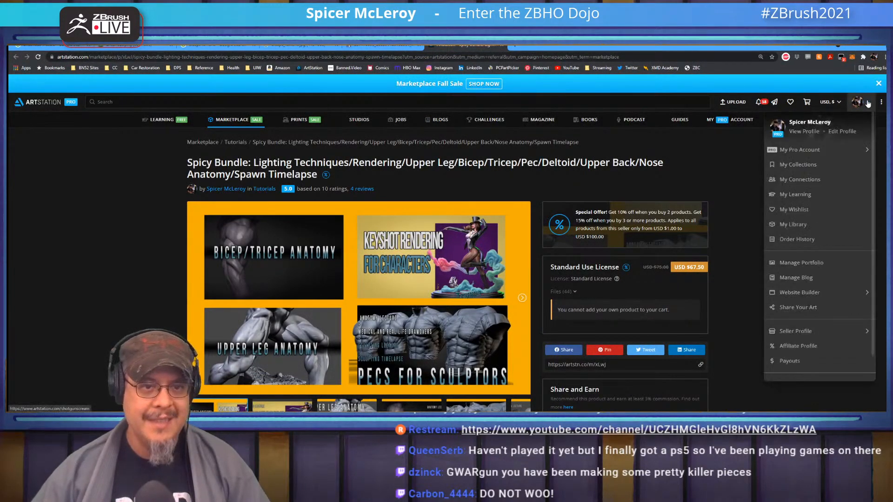
{"action": "left_click", "coordinate": [808, 132]}
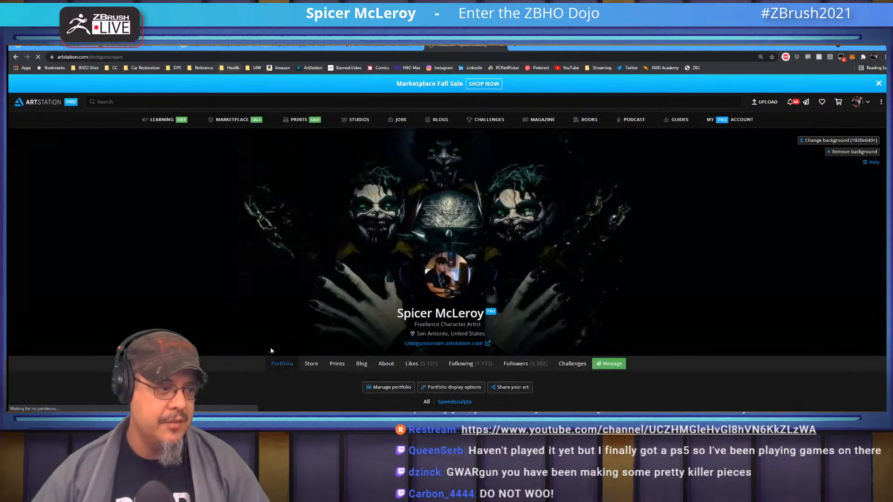
{"action": "left_click", "coordinate": [311, 363]}
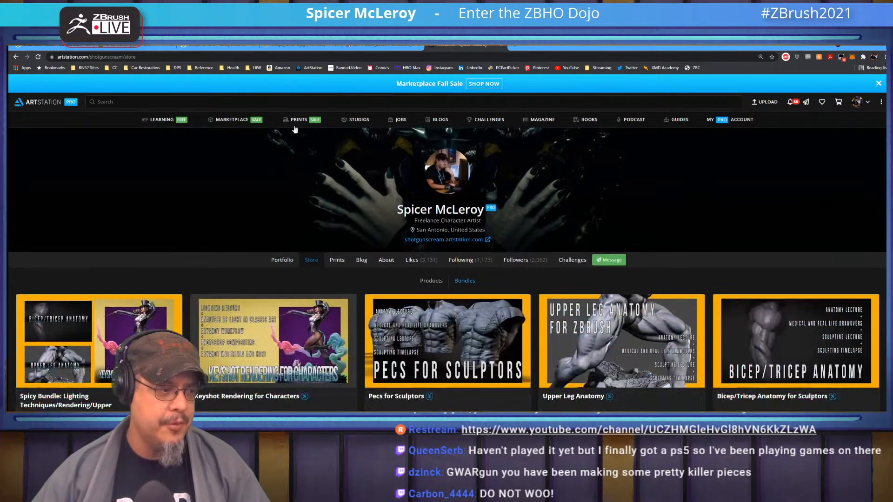
{"action": "left_click", "coordinate": [153, 57]}
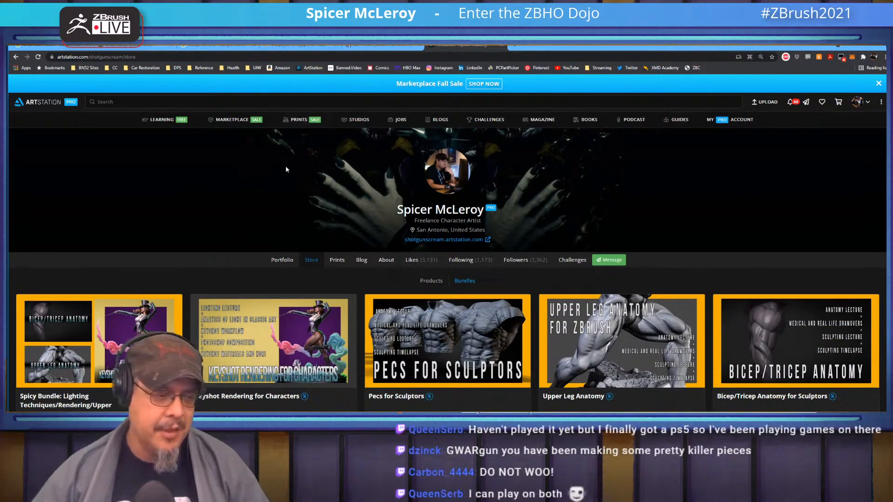
- Examine the anatomy and rendering tutorials offered in the ArtStation store
{"action": "scroll", "coordinate": [289, 170], "scroll_direction": "down", "scroll_amount": 4}
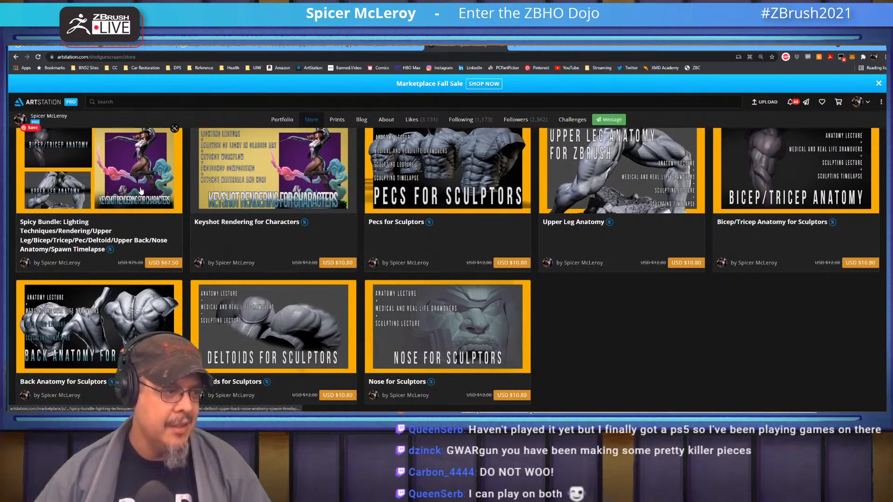
{"action": "scroll", "coordinate": [101, 188], "scroll_direction": "up", "scroll_amount": 1}
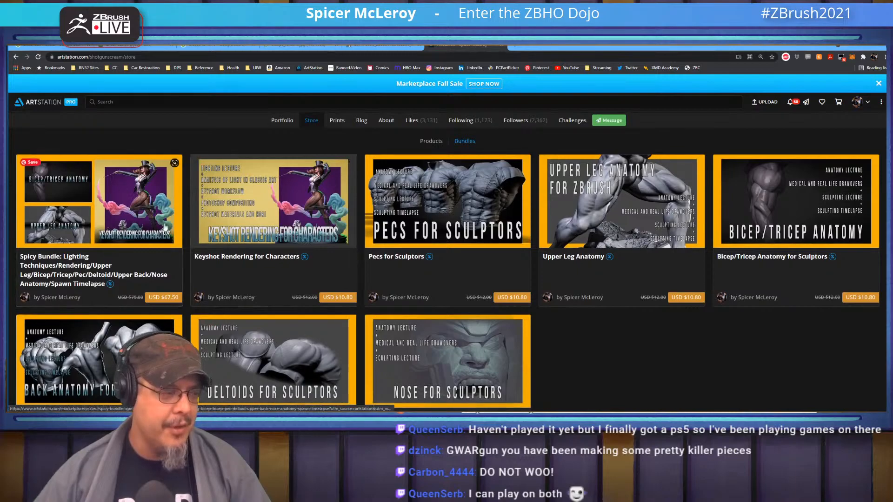
{"action": "scroll", "coordinate": [515, 84], "scroll_direction": "up", "scroll_amount": 2}
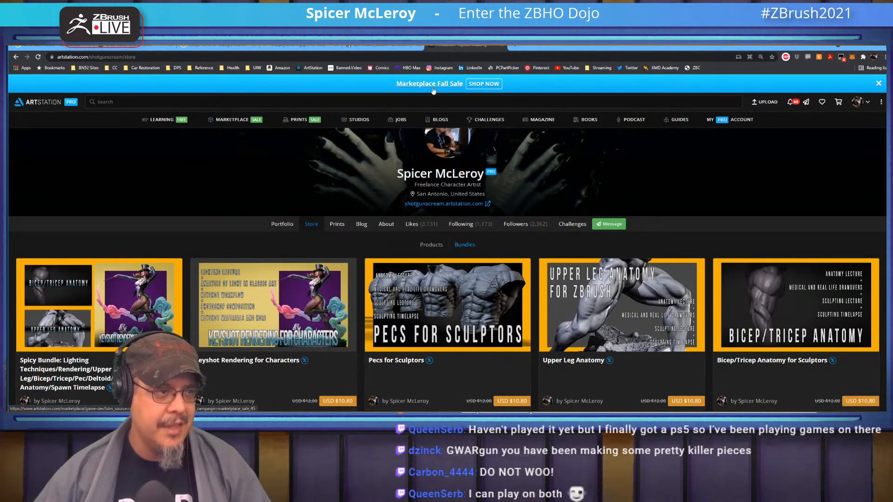
{"action": "scroll", "coordinate": [509, 96], "scroll_direction": "down", "scroll_amount": 2}
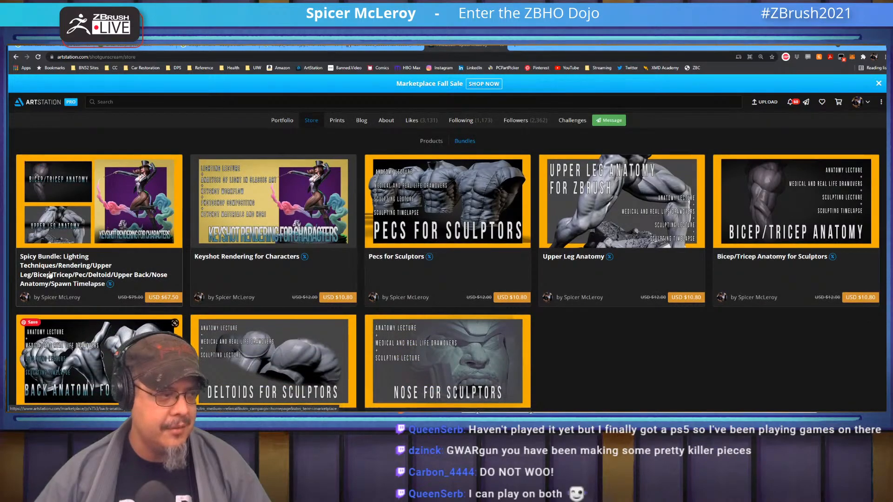
{"action": "scroll", "coordinate": [180, 305], "scroll_direction": "down", "scroll_amount": 1}
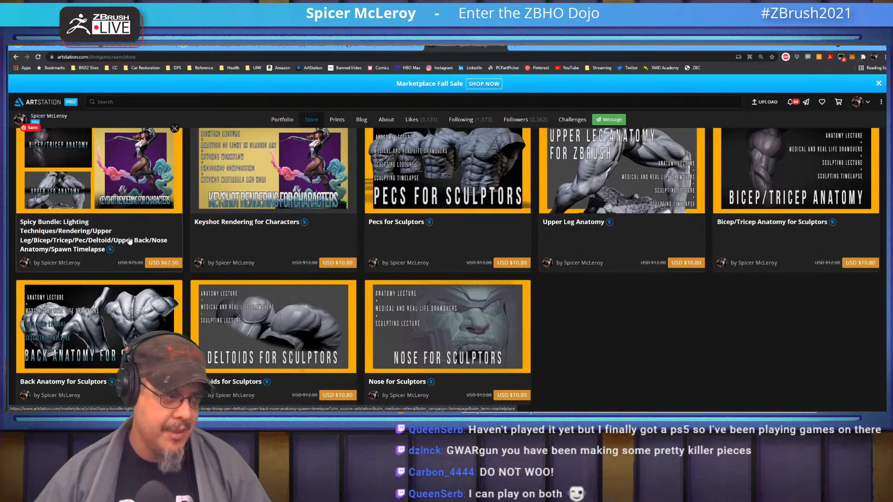
{"action": "scroll", "coordinate": [130, 241], "scroll_direction": "up", "scroll_amount": 3}
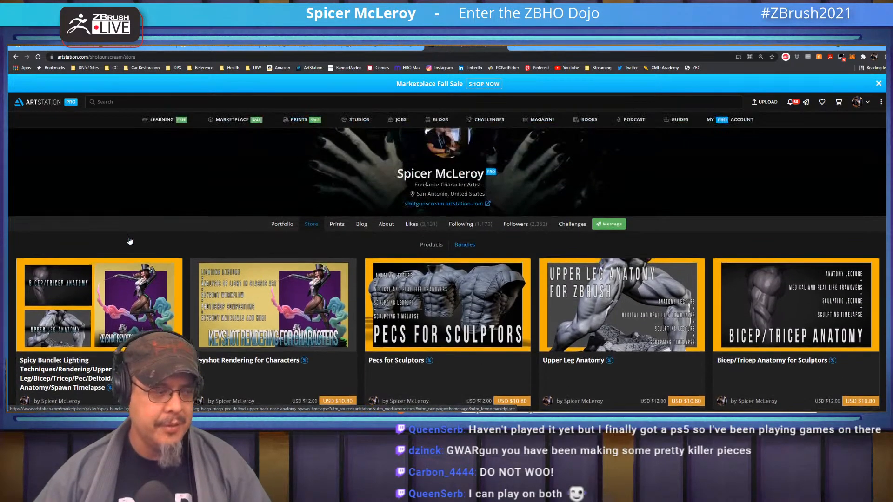
{"action": "scroll", "coordinate": [129, 241], "scroll_direction": "down", "scroll_amount": 2}
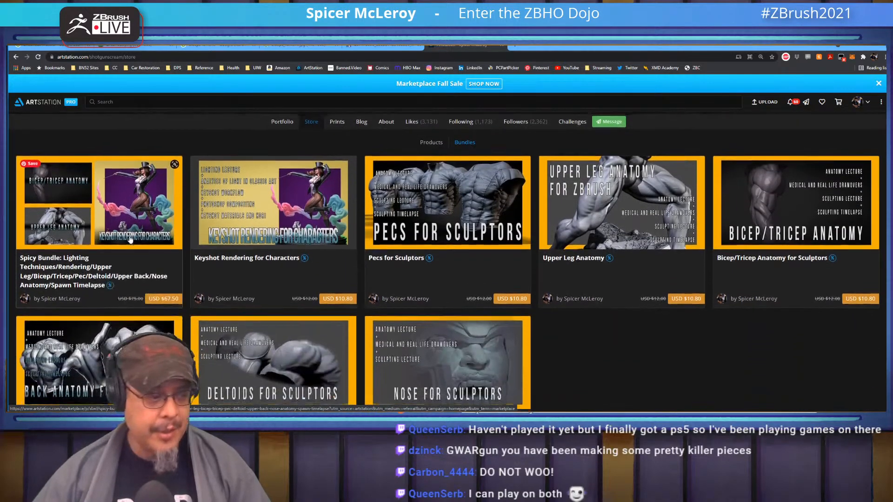
{"action": "scroll", "coordinate": [130, 240], "scroll_direction": "down", "scroll_amount": 1}
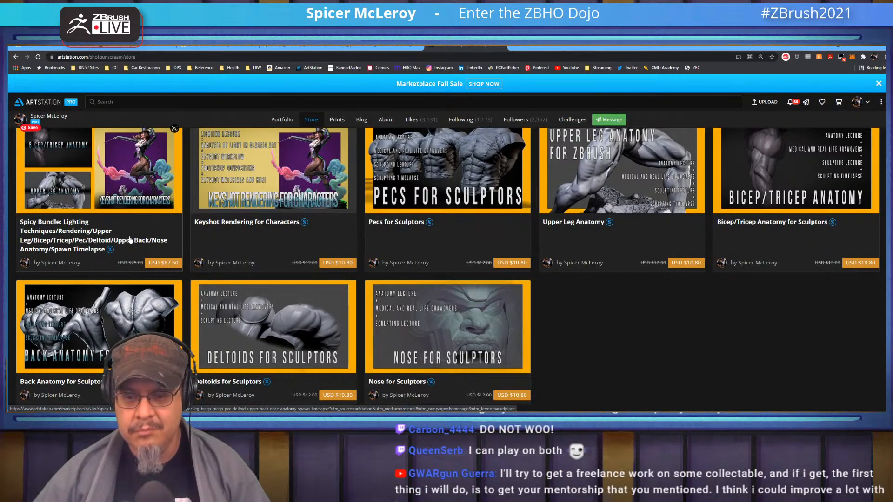
{"action": "scroll", "coordinate": [130, 240], "scroll_direction": "up", "scroll_amount": 1}
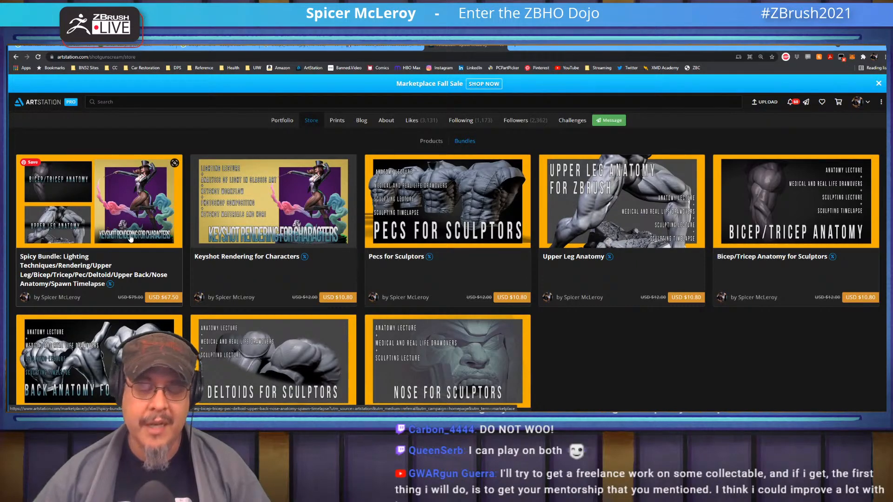
{"action": "scroll", "coordinate": [123, 274], "scroll_direction": "down", "scroll_amount": 2}
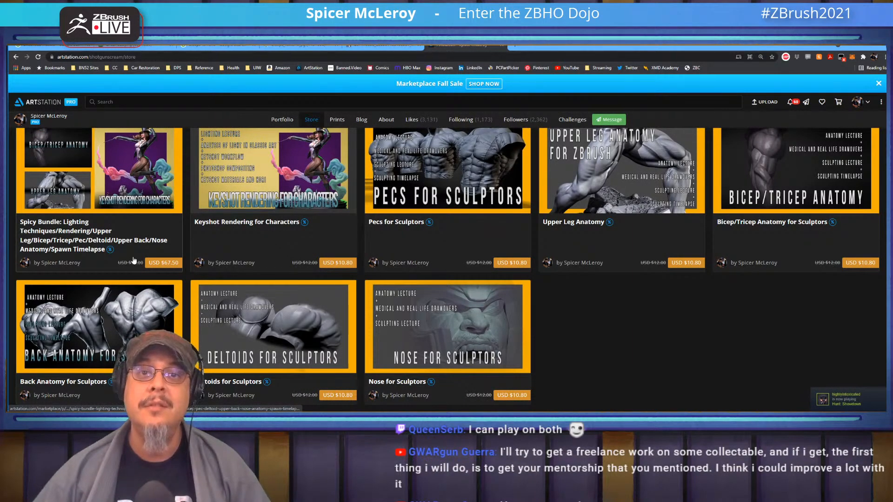
{"action": "scroll", "coordinate": [134, 260], "scroll_direction": "up", "scroll_amount": 3}
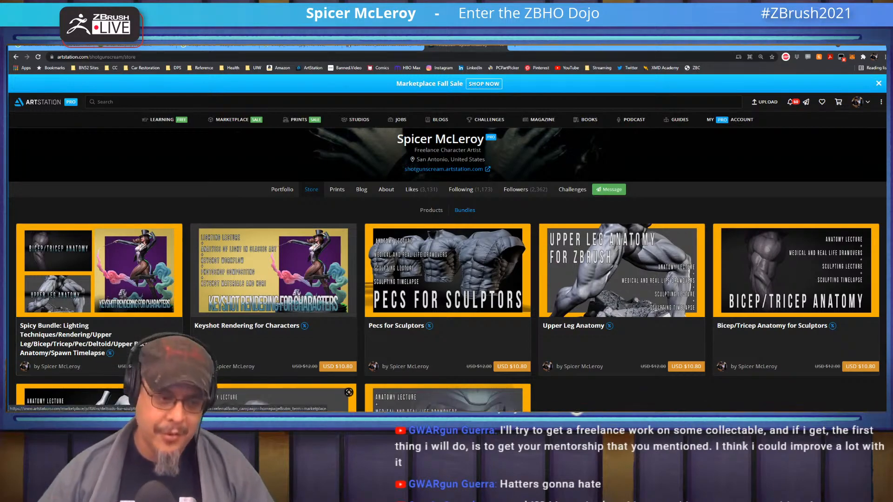
- Look over the remaining store products, including the back, deltoid and nose anatomy lectures for sculptors
{"action": "scroll", "coordinate": [616, 329], "scroll_direction": "down", "scroll_amount": 2}
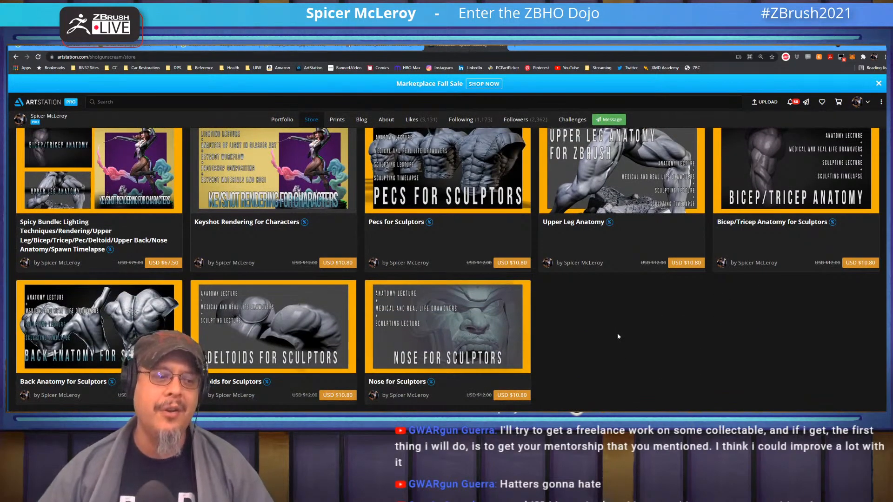
{"action": "scroll", "coordinate": [616, 329], "scroll_direction": "up", "scroll_amount": 5}
{"action": "scroll", "coordinate": [621, 376], "scroll_direction": "down", "scroll_amount": 5}
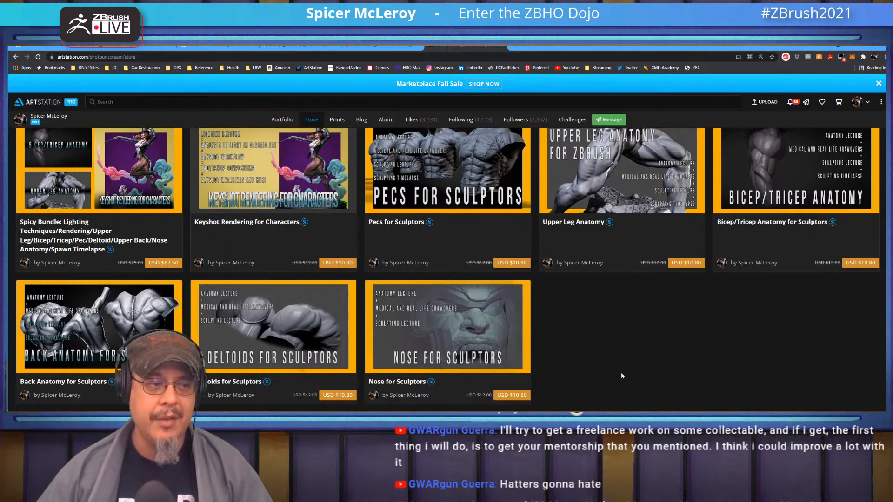
{"action": "scroll", "coordinate": [622, 376], "scroll_direction": "up", "scroll_amount": 2}
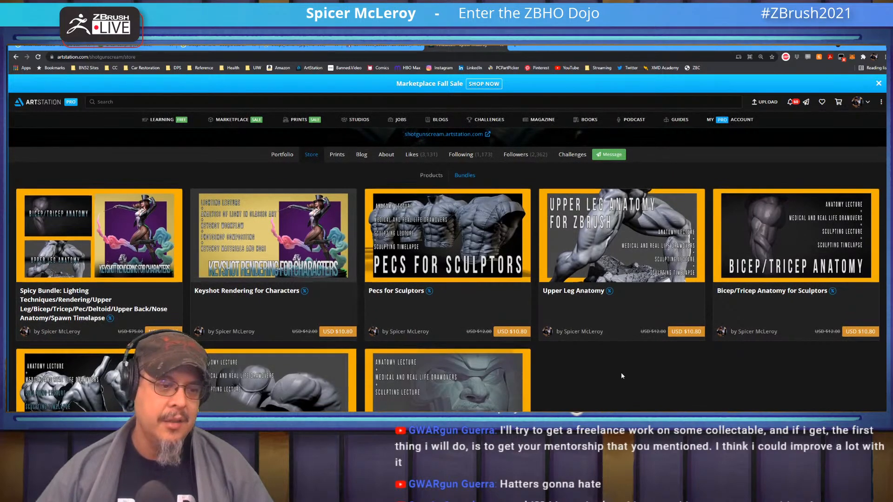
{"action": "scroll", "coordinate": [622, 376], "scroll_direction": "down", "scroll_amount": 2}
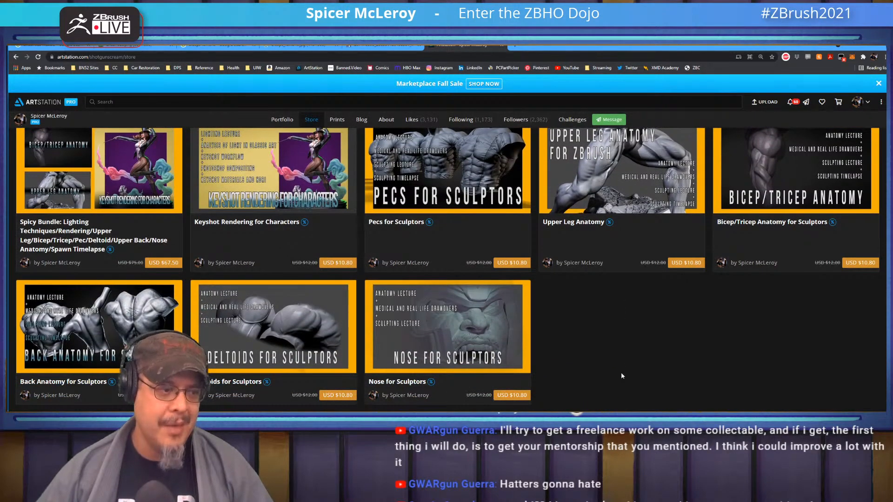
{"action": "scroll", "coordinate": [622, 376], "scroll_direction": "up", "scroll_amount": 1}
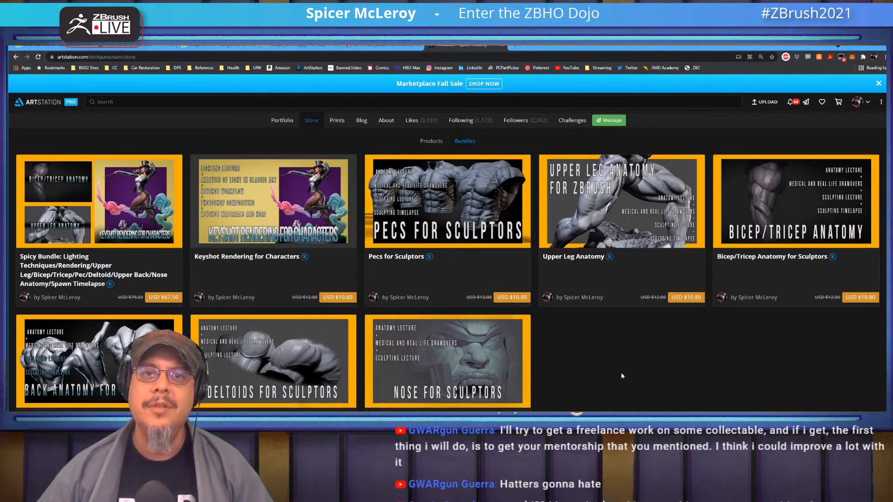
{"action": "scroll", "coordinate": [621, 376], "scroll_direction": "down", "scroll_amount": 1}
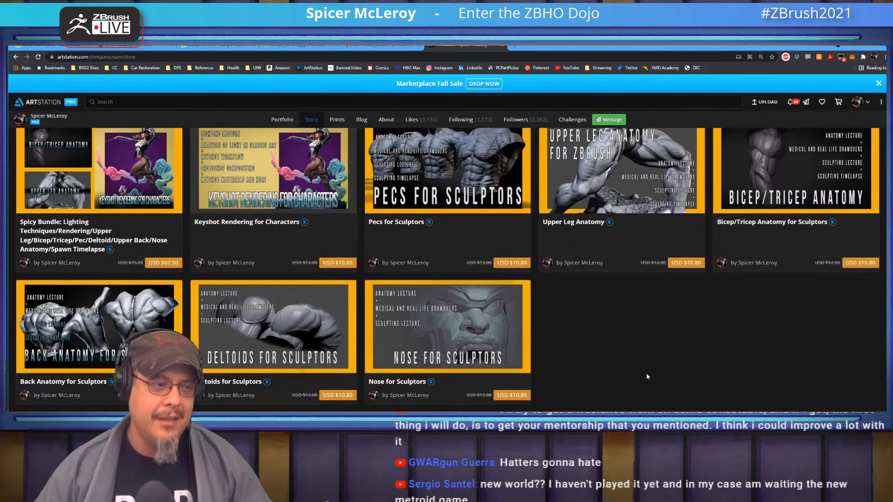
{"action": "scroll", "coordinate": [623, 379], "scroll_direction": "up", "scroll_amount": 1}
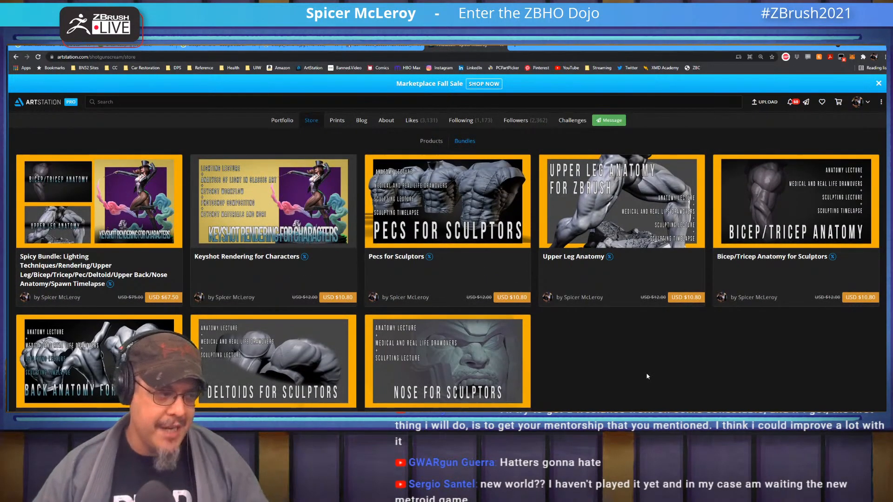
{"action": "scroll", "coordinate": [647, 376], "scroll_direction": "down", "scroll_amount": 1}
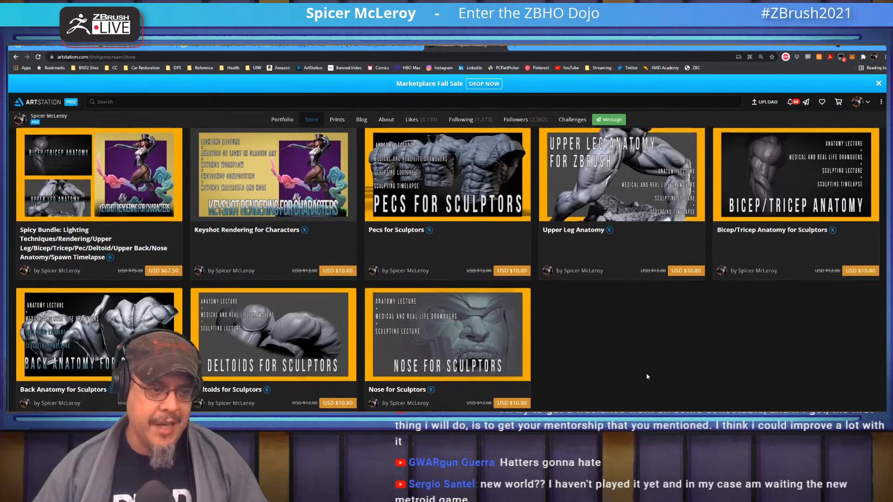
{"action": "scroll", "coordinate": [647, 377], "scroll_direction": "up", "scroll_amount": 2}
{"action": "scroll", "coordinate": [647, 377], "scroll_direction": "down", "scroll_amount": 1}
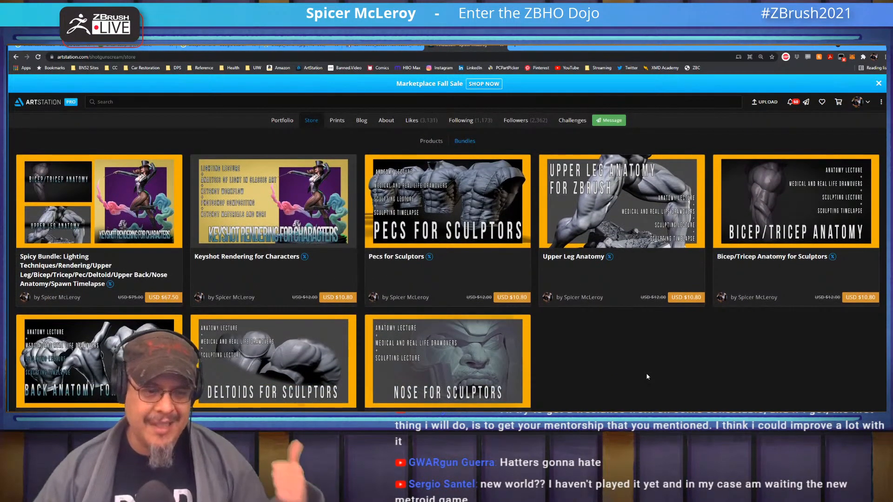
{"action": "scroll", "coordinate": [647, 377], "scroll_direction": "up", "scroll_amount": 1}
{"action": "scroll", "coordinate": [646, 377], "scroll_direction": "down", "scroll_amount": 2}
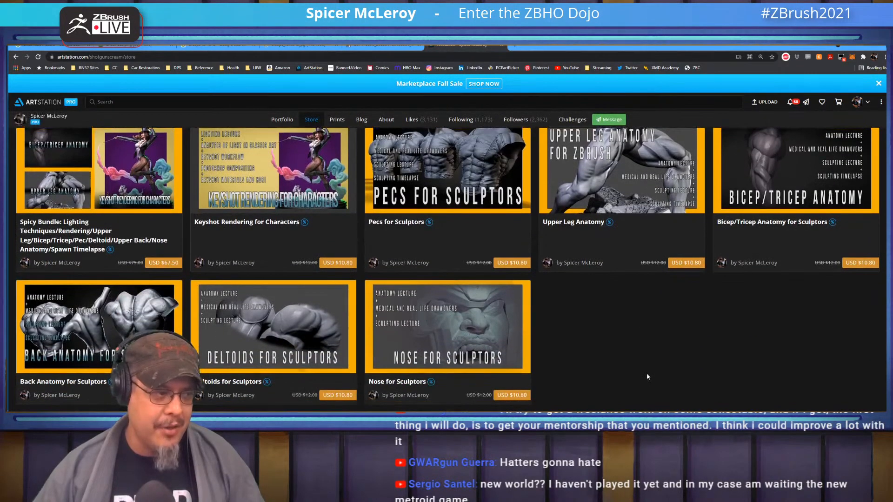
{"action": "scroll", "coordinate": [647, 376], "scroll_direction": "up", "scroll_amount": 1}
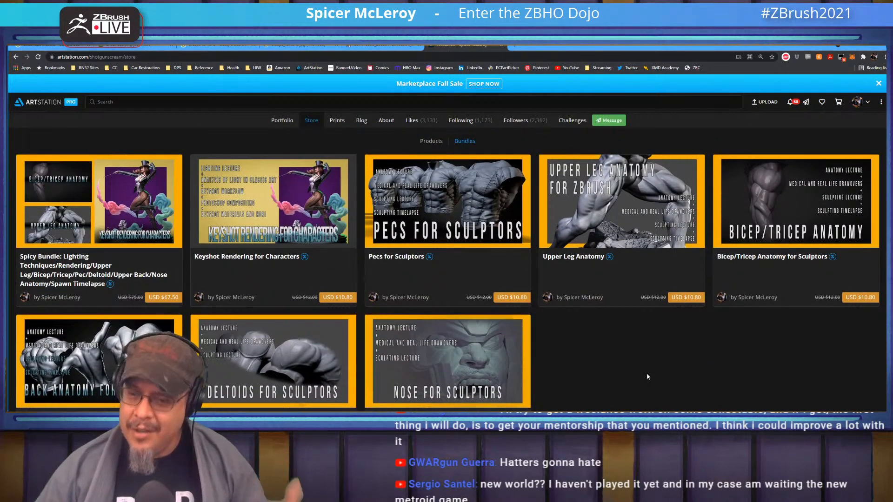